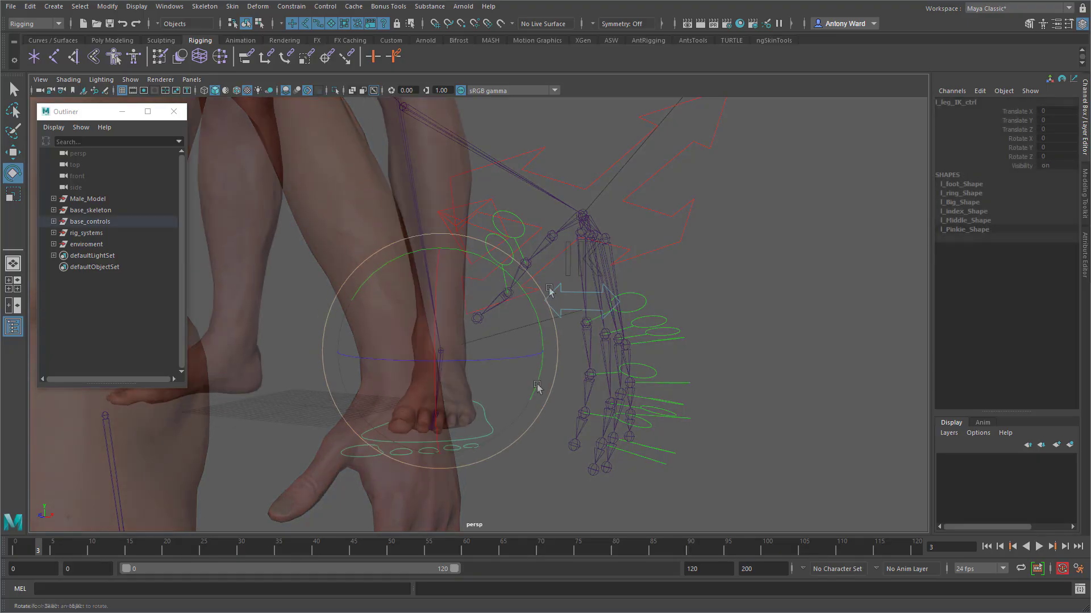
- Try rotating the left foot's ball joint about X, and undo the rotation
left_click_drag(538, 386, 504, 348, "alt")
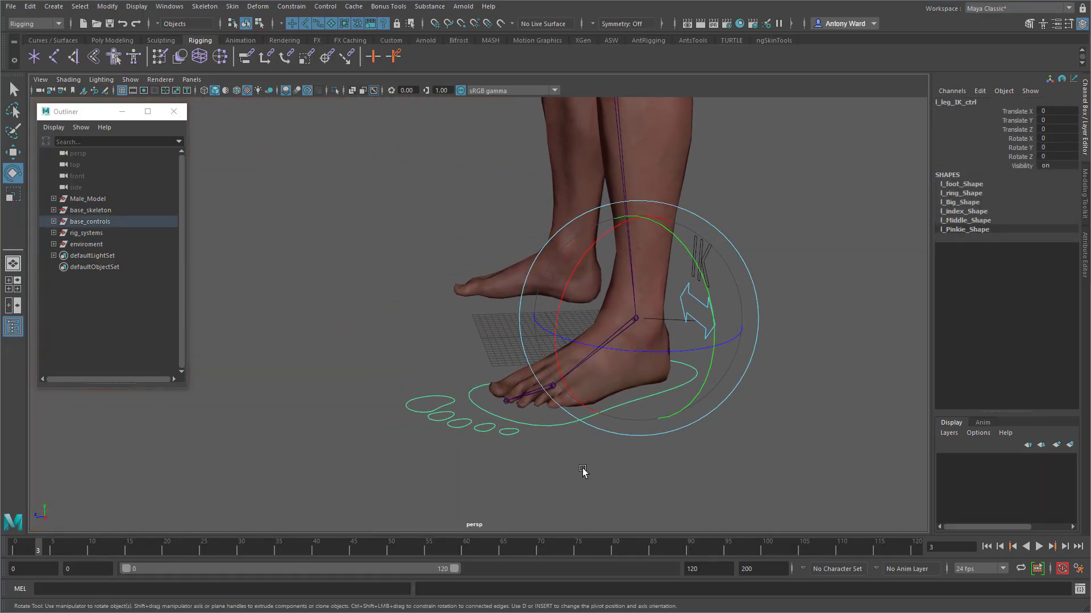
left_click(582, 470)
left_click(533, 399)
key("ctrl+z")
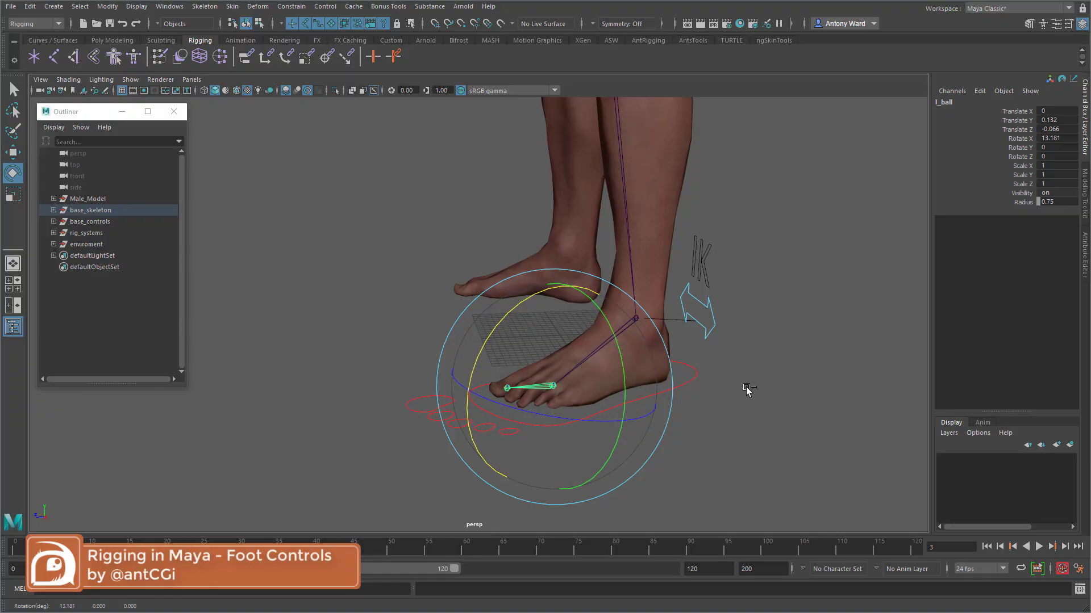
- Try rotating the left leg IK control about X to tilt the foot, and undo the rotation
left_click(695, 382)
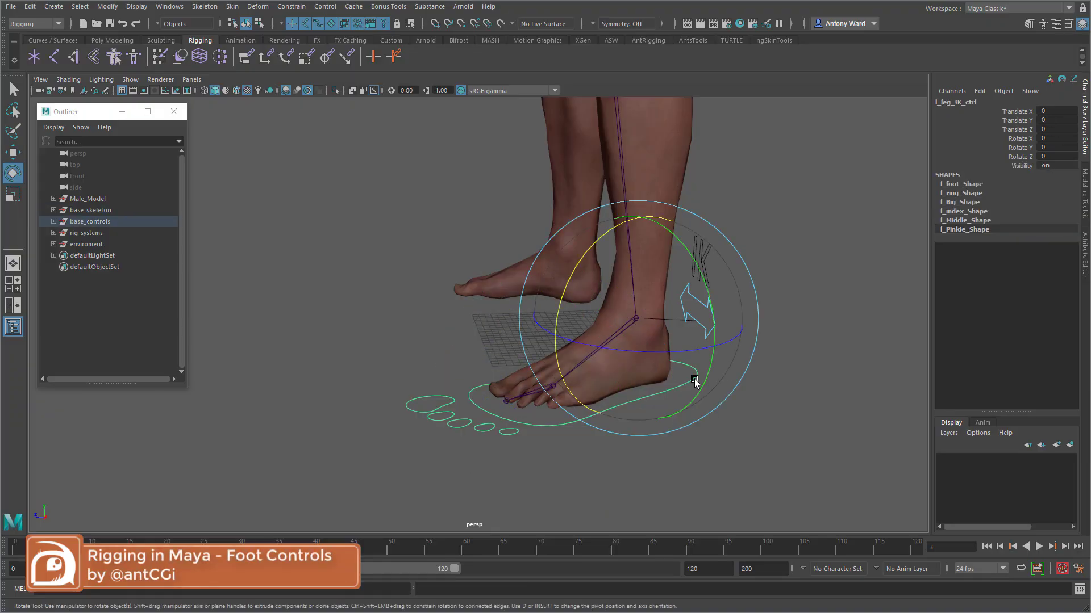
left_click_drag(557, 312, 608, 267)
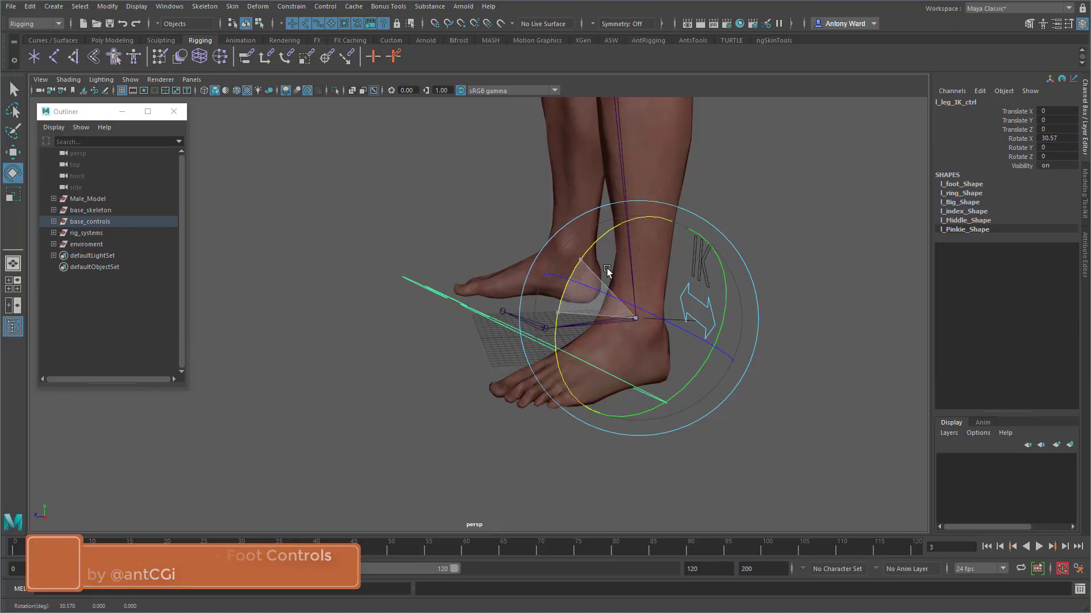
key("ctrl+z")
- Hide the Male_Model group and the left leg's IK handle
left_click_drag(605, 341, 684, 373, "alt")
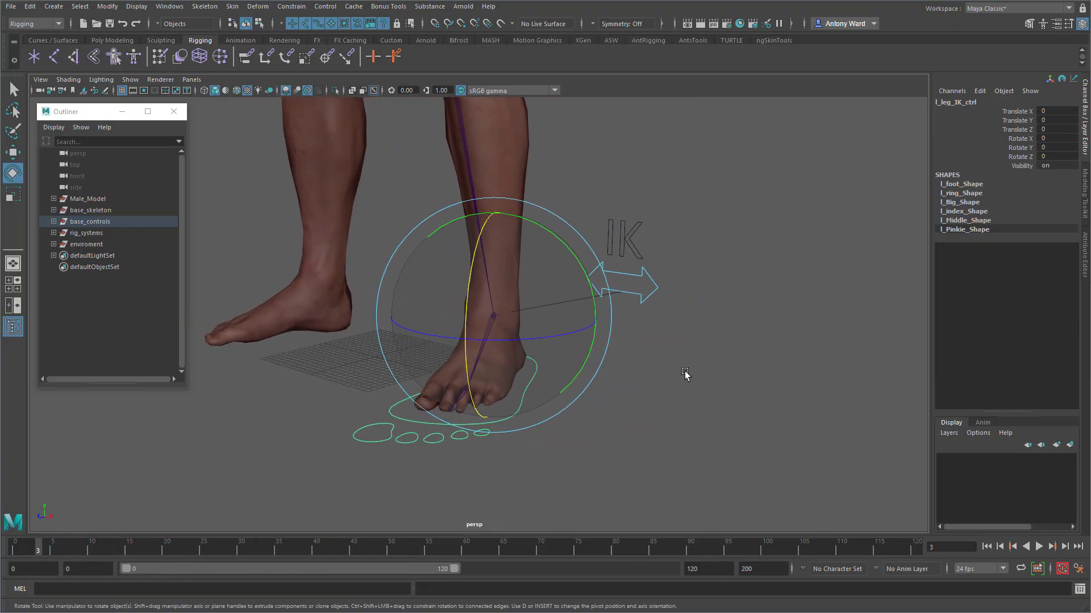
right_click_drag(683, 373, 606, 319, "alt")
middle_click_drag(666, 303, 701, 388, "alt")
right_click_drag(710, 395, 694, 390, "alt")
left_click_drag(695, 391, 782, 358, "alt")
left_click(762, 370)
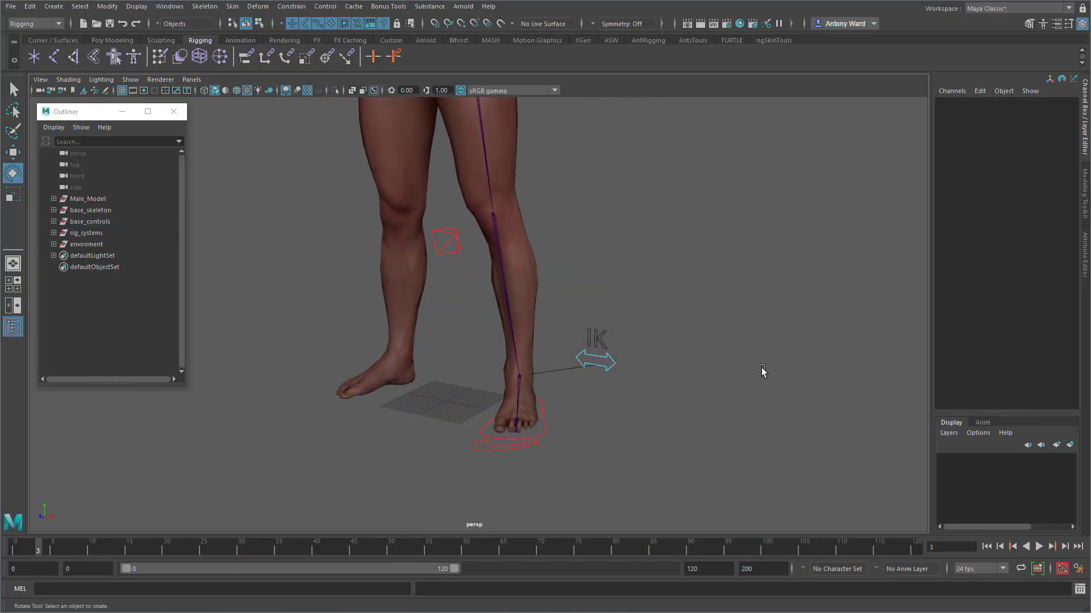
left_click(103, 200)
key("ctrl+h")
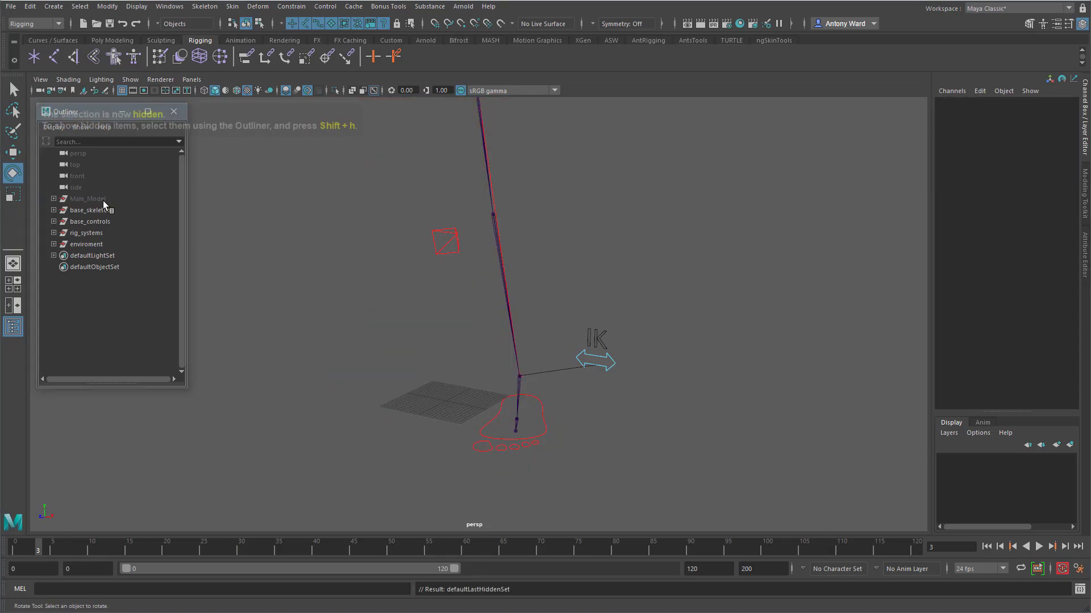
left_click(532, 380)
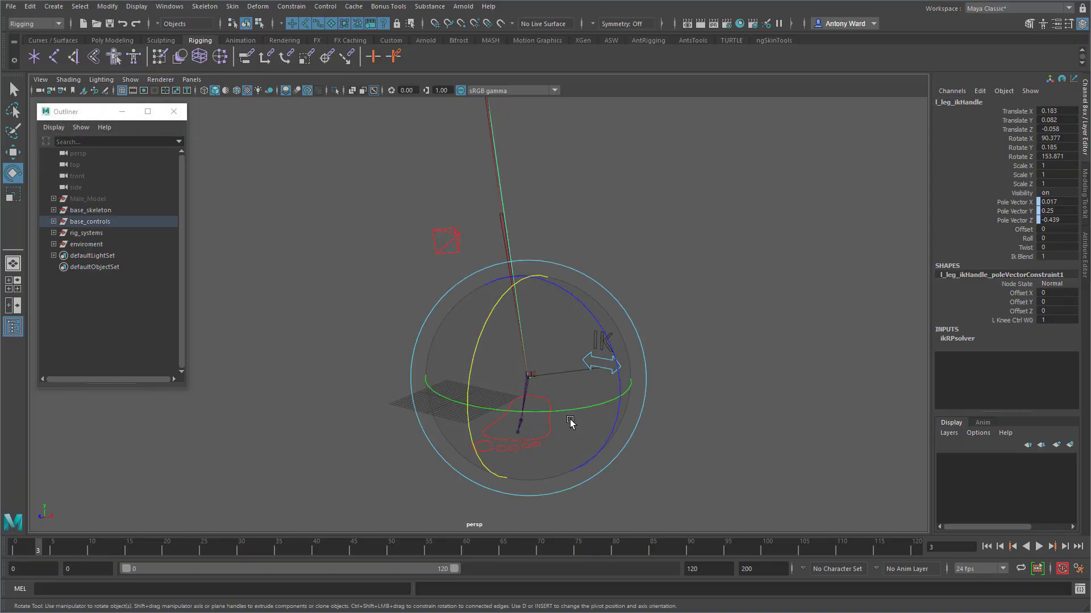
key("ctrl+h")
- Set the joint display size to 2.00 and close its dialog
left_click_drag(640, 158, 611, 432, "alt")
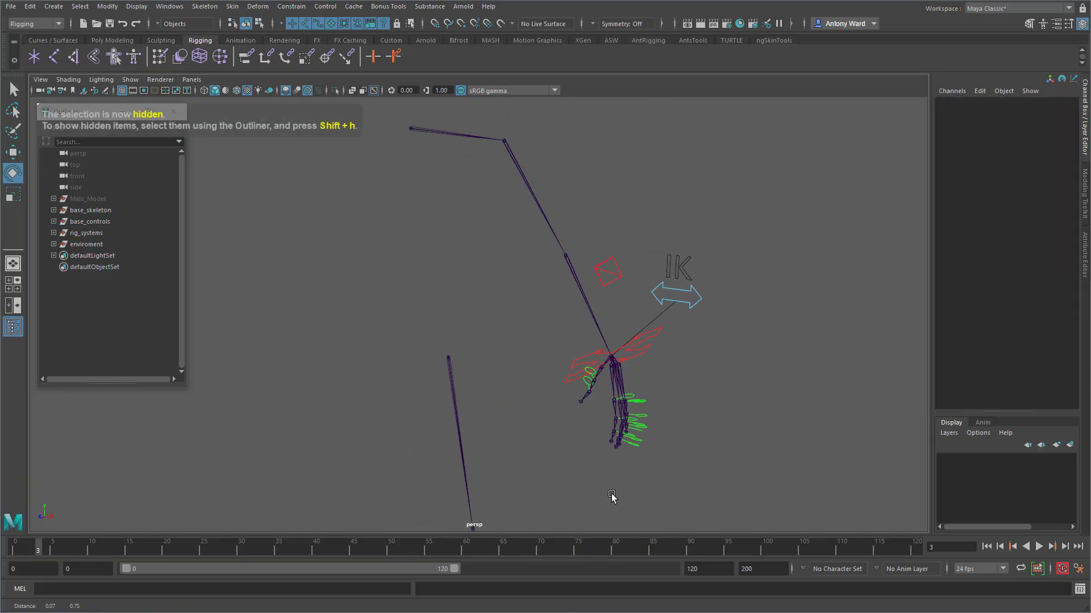
middle_click_drag(614, 466, 580, 353, "alt")
mouse_move(581, 353)
left_mouse_down("alt")
mouse_move(625, 358)
mouse_move(596, 355)
left_mouse_up("alt")
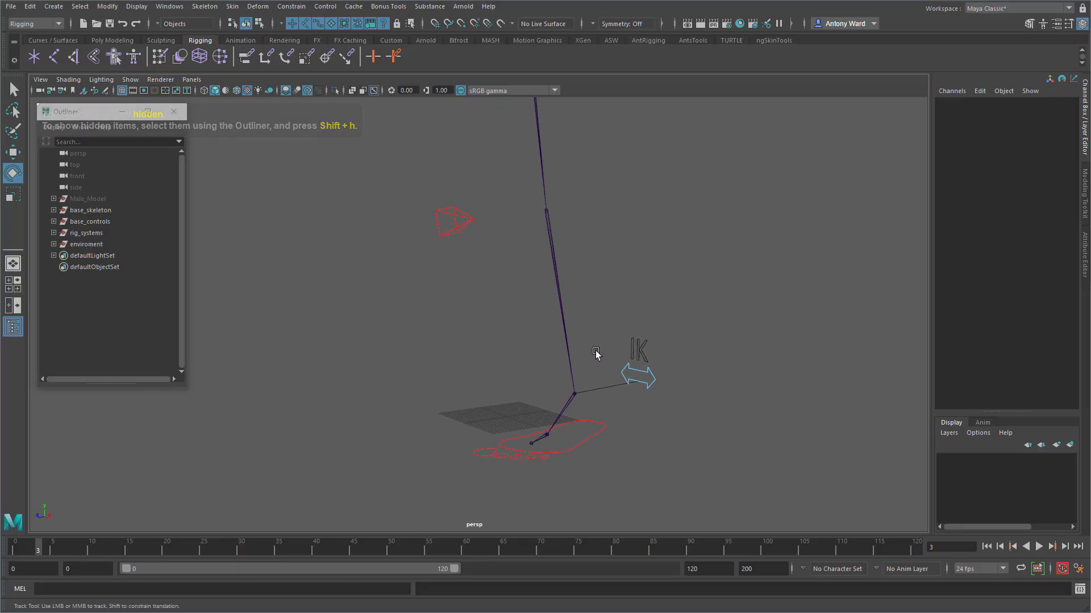
right_click_drag(596, 356, 606, 368, "alt")
left_click(136, 6)
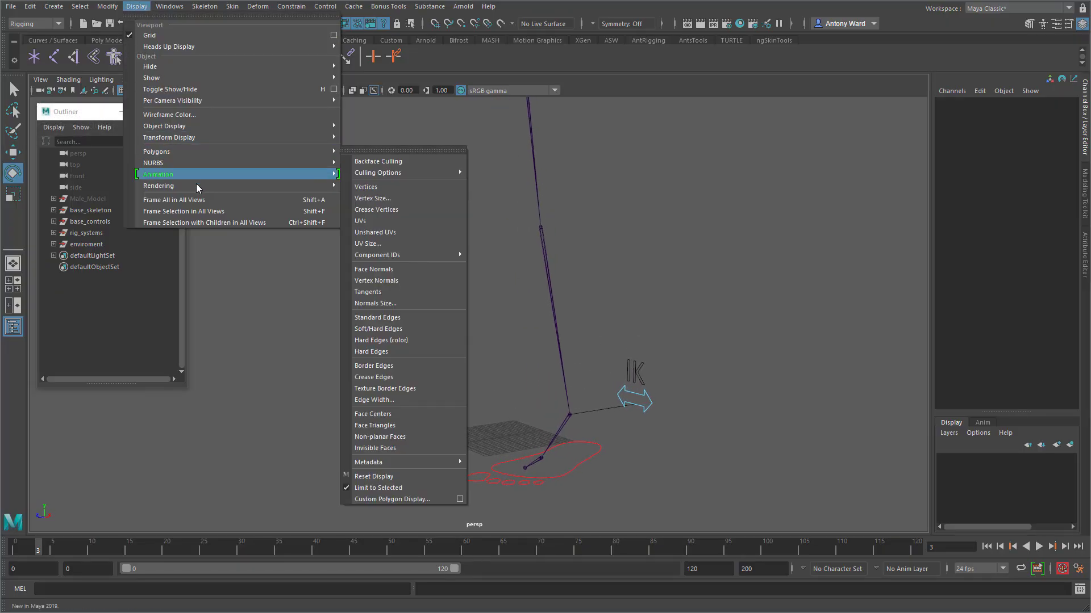
mouse_move(198, 180)
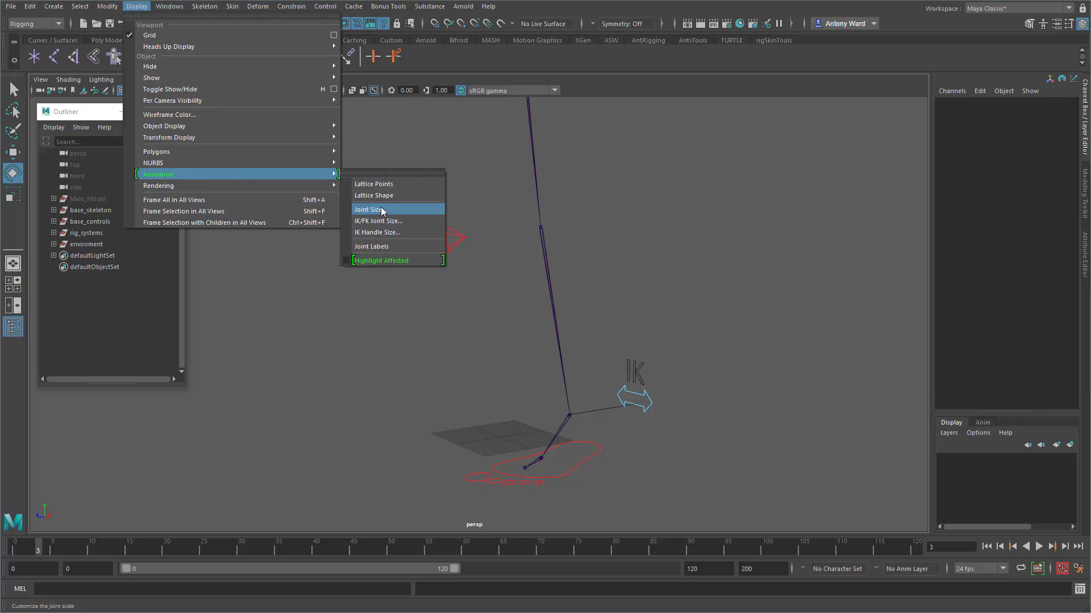
left_click(382, 210)
double_click(108, 215)
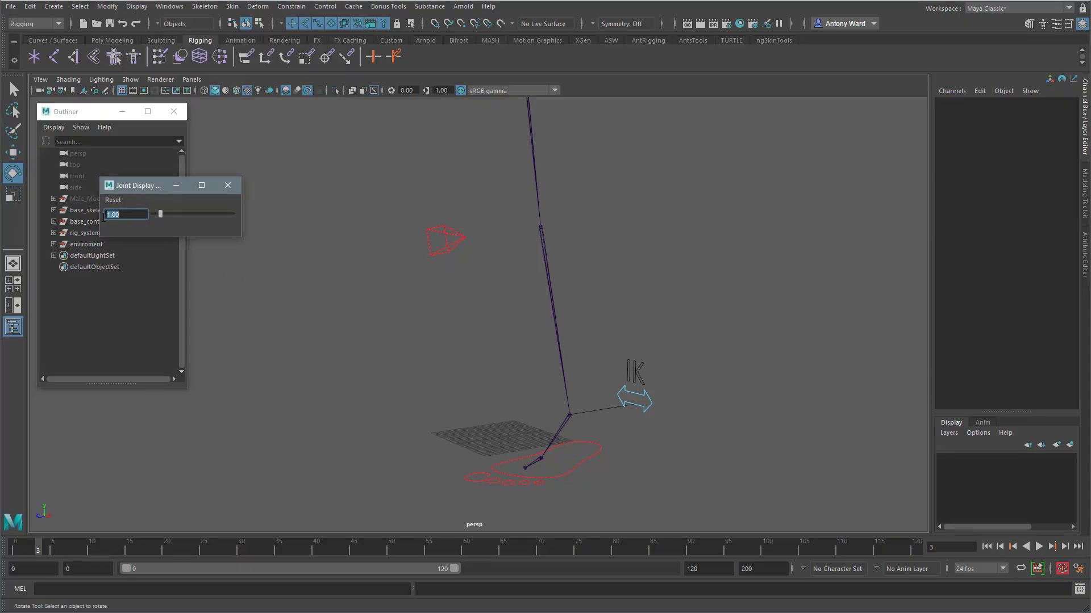
type("2")
key("Return")
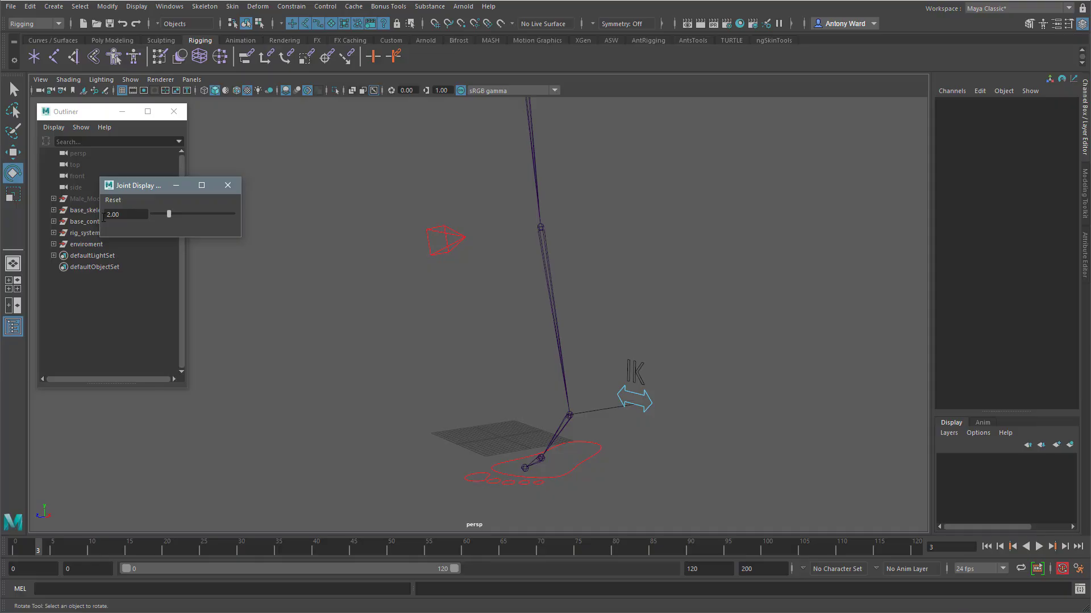
left_click_drag(144, 186, 317, 168)
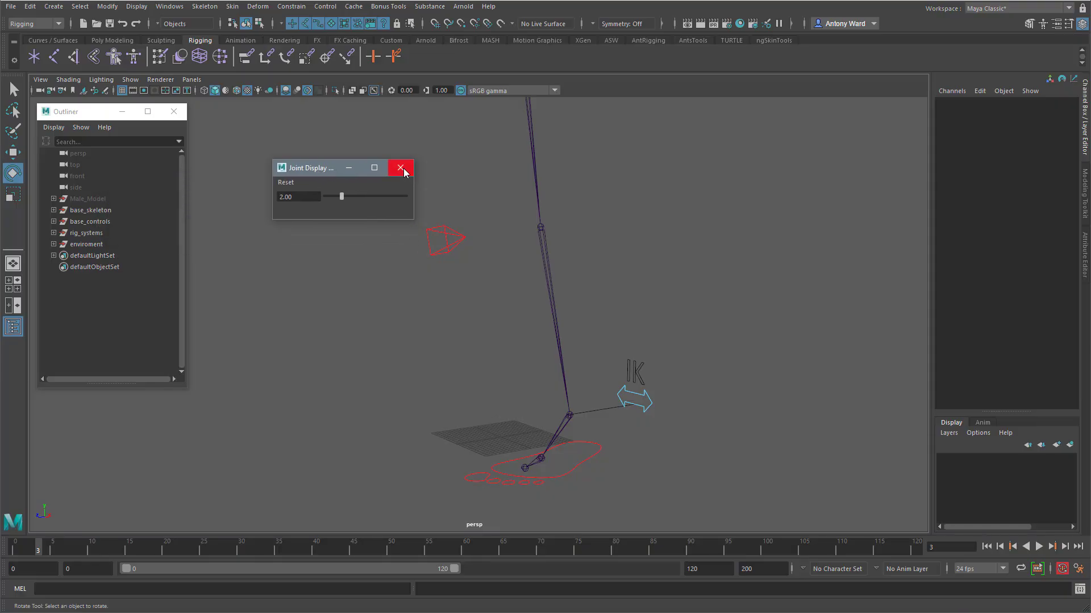
left_click(401, 168)
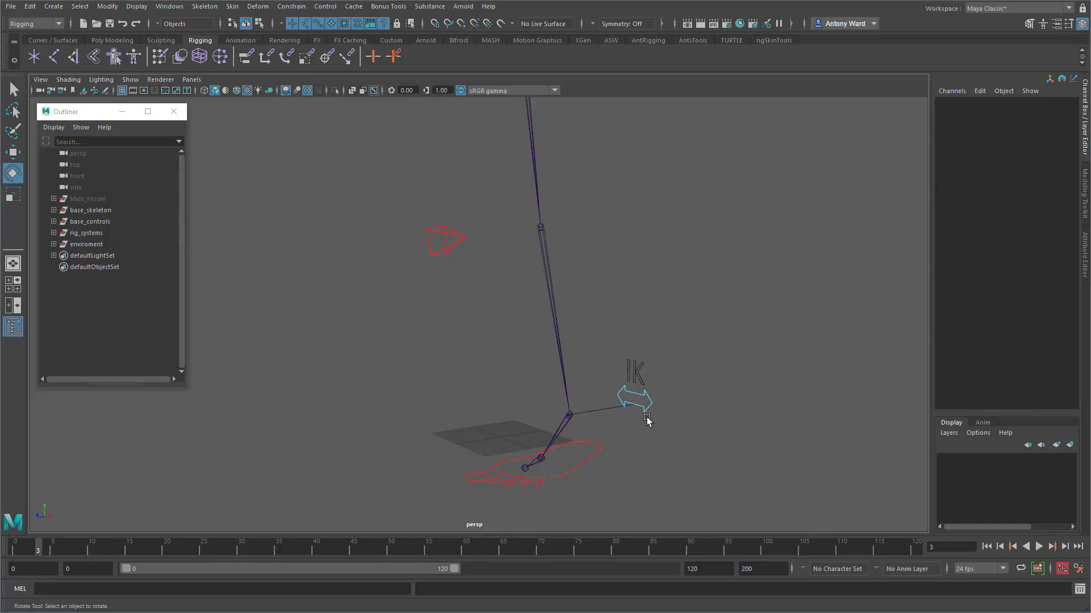
- Unhide the l_femur_ik and l_femur_fk joint chains inside the rig_systems group
left_click_drag(648, 421, 646, 447, "alt")
middle_click_drag(565, 437, 542, 400, "alt")
left_click_drag(542, 399, 594, 391, "alt")
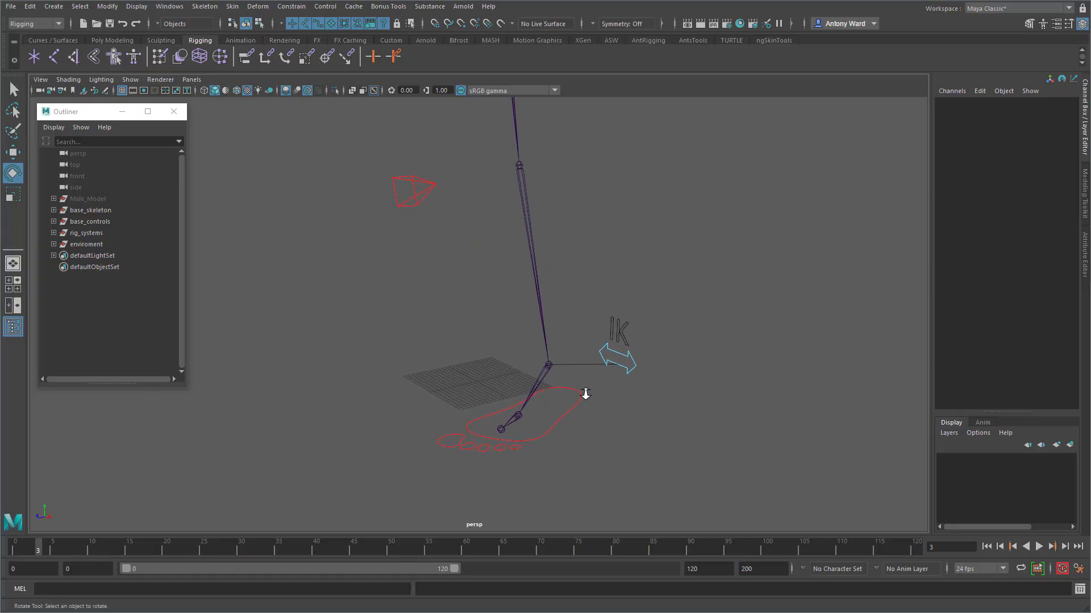
left_click(53, 233)
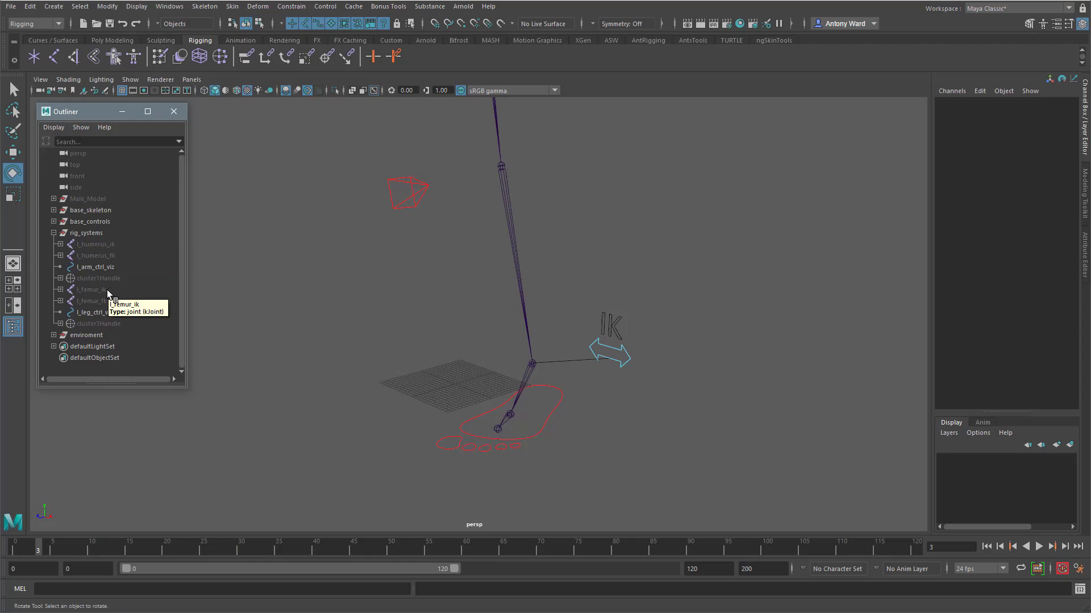
left_click_drag(107, 290, 107, 300)
key("shift+h")
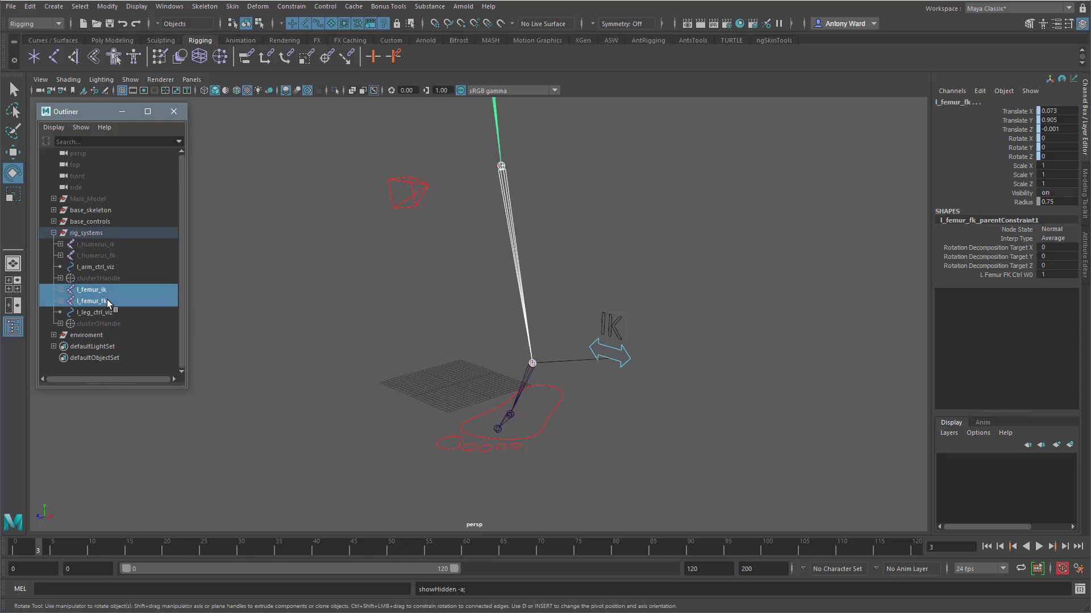
- Duplicate the l_ankle joint with its children and reveal the copy in the scene hierarchy
left_click_drag(538, 433, 521, 431, "alt")
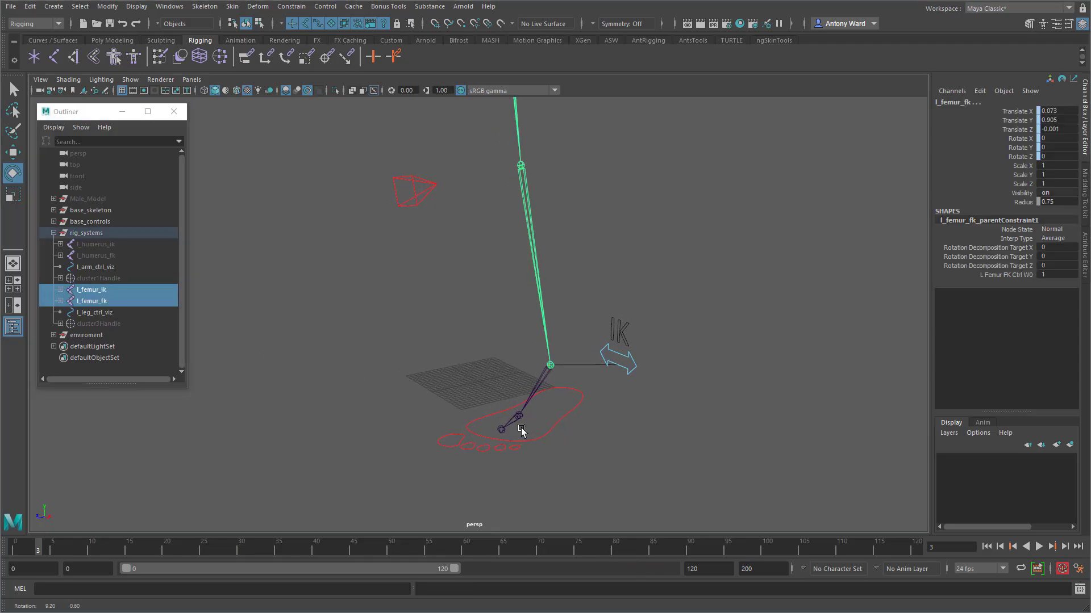
middle_click_drag(521, 431, 489, 376, "alt")
right_click_drag(488, 376, 811, 351, "alt")
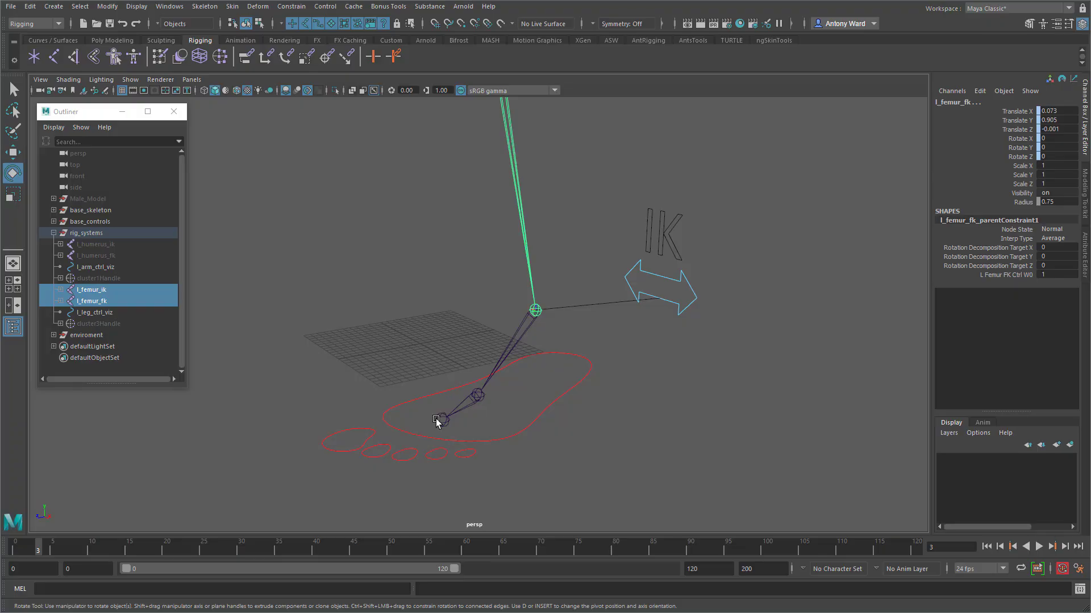
left_click(521, 344)
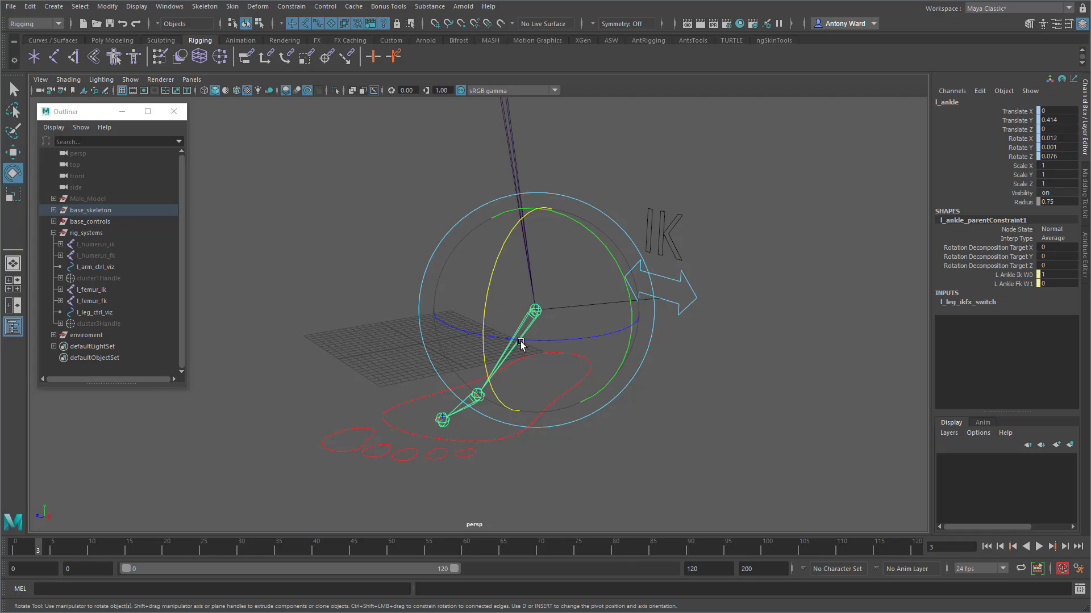
key("ctrl+d")
left_click_drag(146, 389, 146, 512)
right_click(122, 390)
left_click(146, 417)
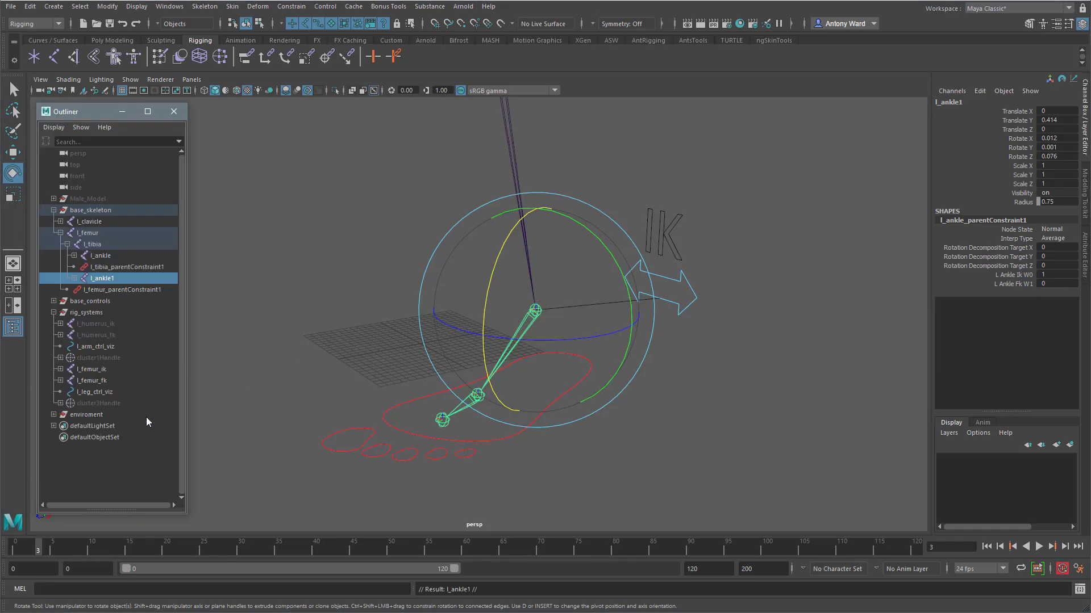
- Expand the full hierarchies of the duplicated ankle joint, l_femur_fk and l_femur_ik
left_click_drag(615, 346, 627, 346, "alt")
left_click(74, 278, "shift")
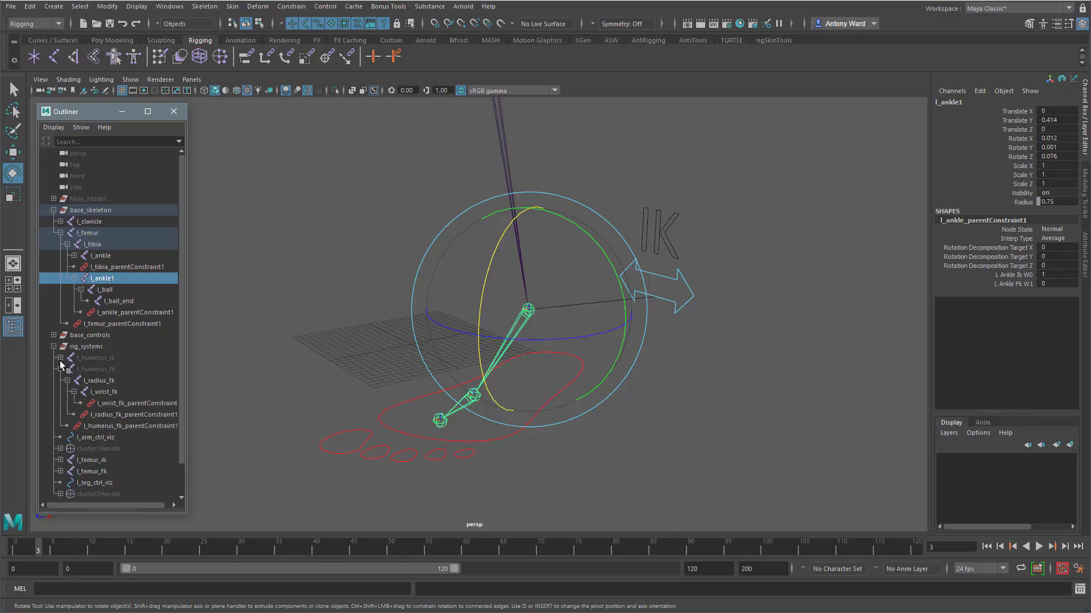
left_click(61, 415, "shift")
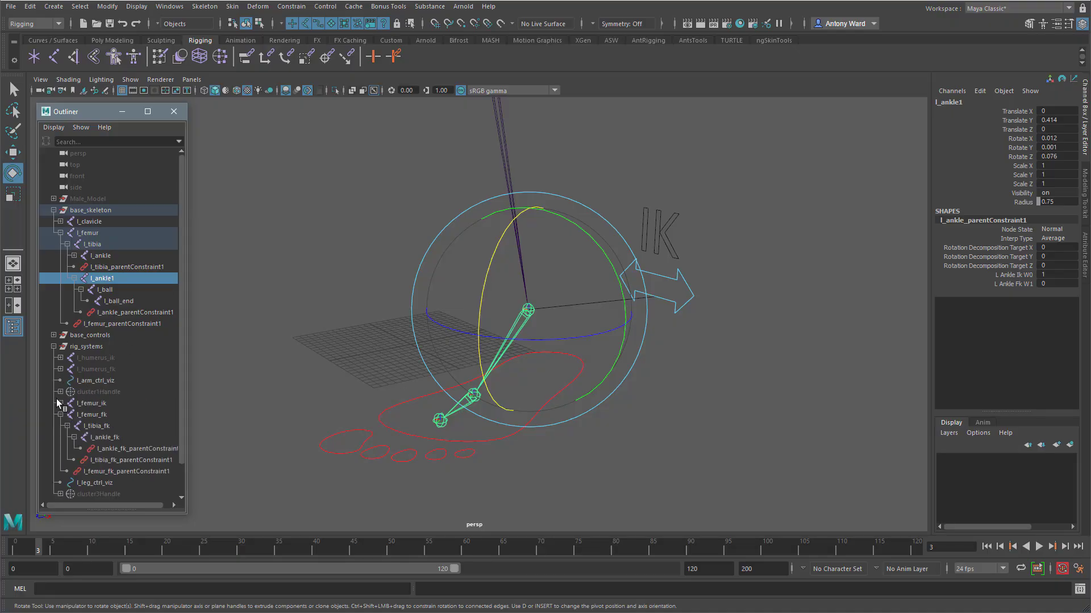
left_click(60, 403, "shift")
scroll(121, 377, "down", 3)
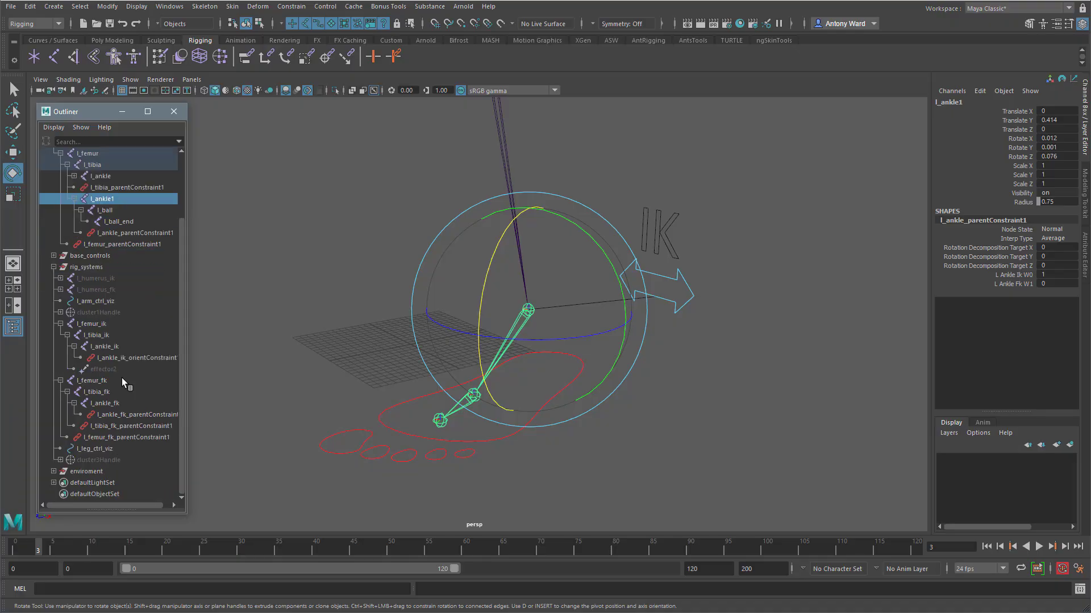
- Rename the duplicated ankle's child joints l_ball_ik and l_ball_ik_end
double_click(110, 198)
key("Tab")
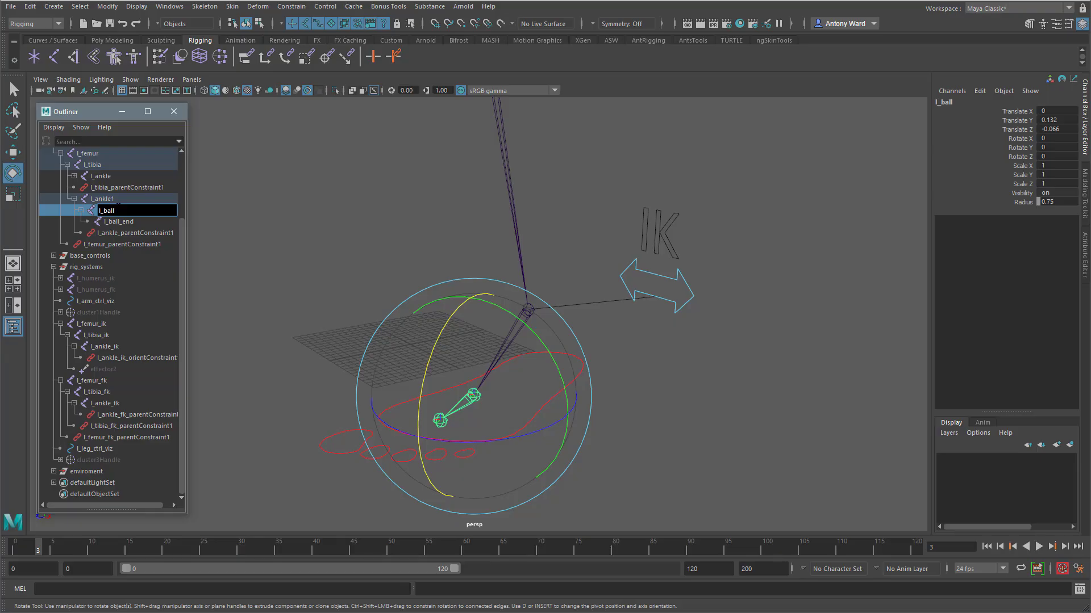
type("_ik")
key("Return")
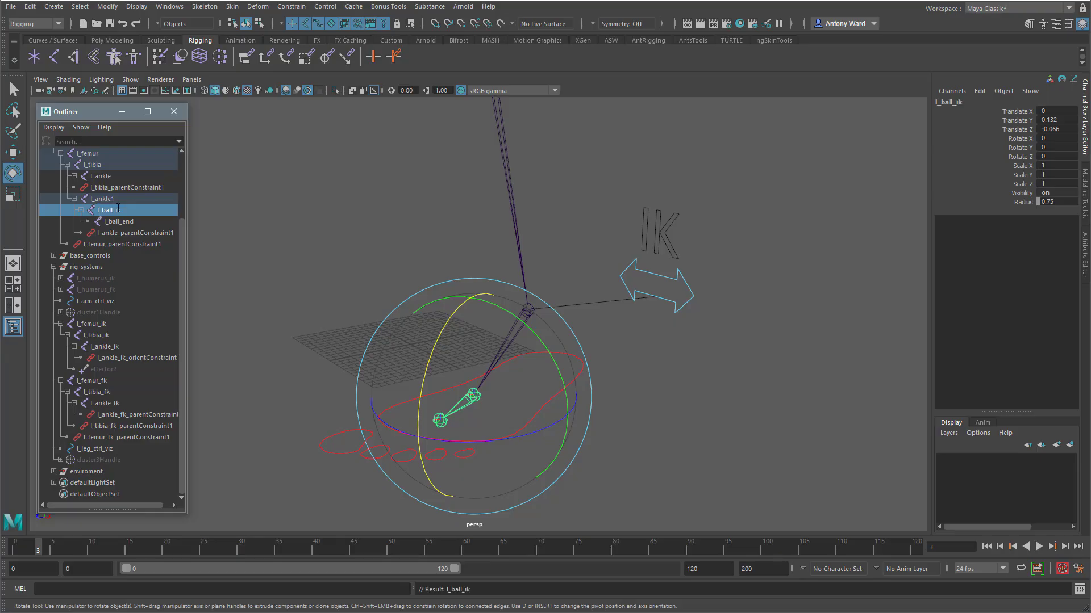
double_click(120, 222)
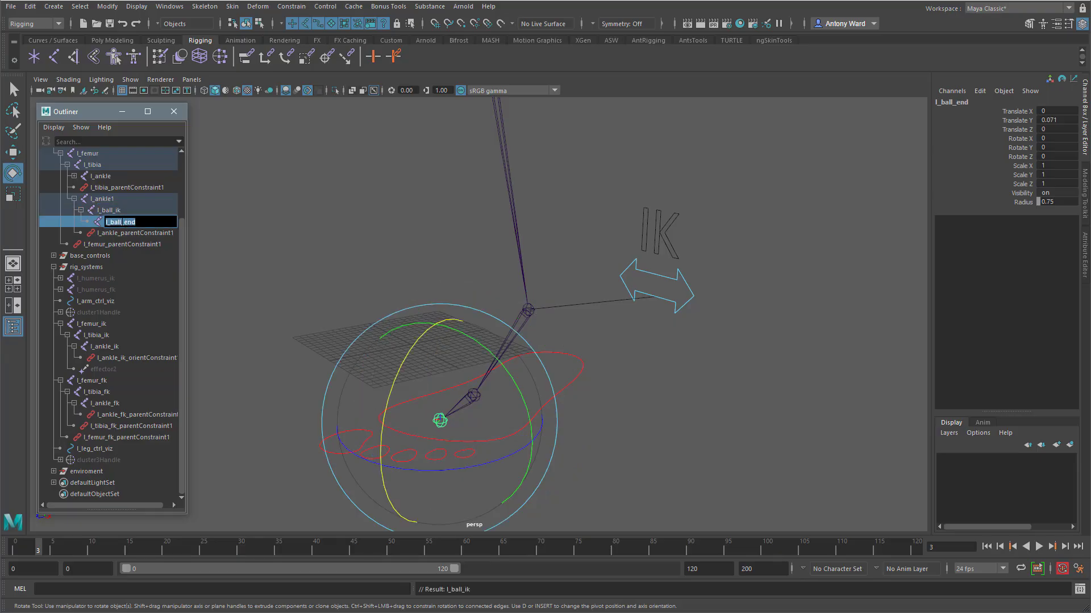
left_click(123, 222)
type("ik_")
key("Return")
- Parent l_ball_ik under l_ankle_ik, expand it, and select l_femur_ik to check the whole IK chain
left_click(126, 208)
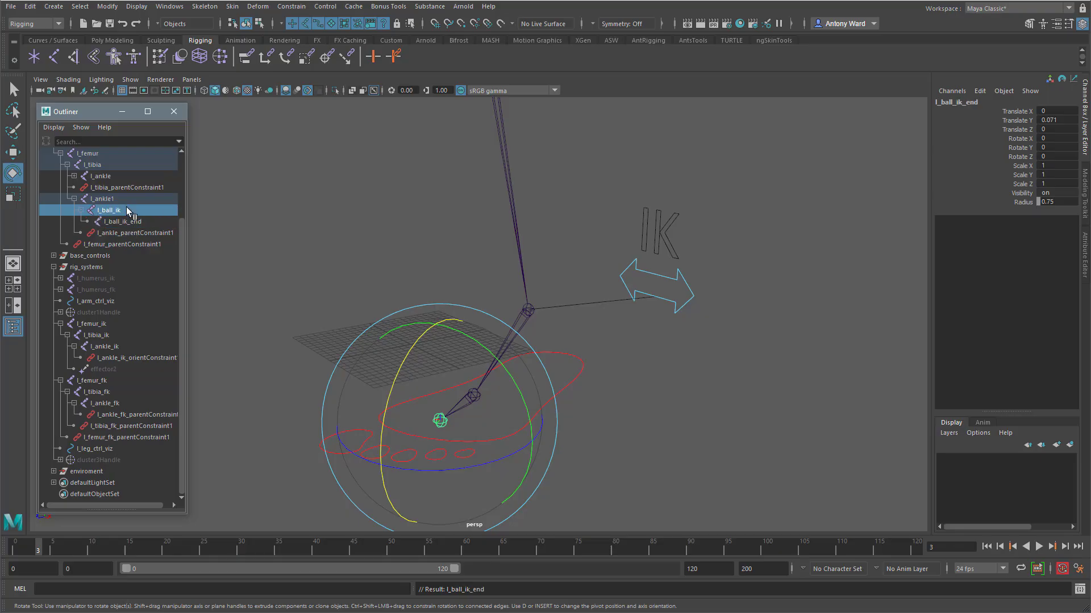
left_click_drag(118, 213, 121, 349)
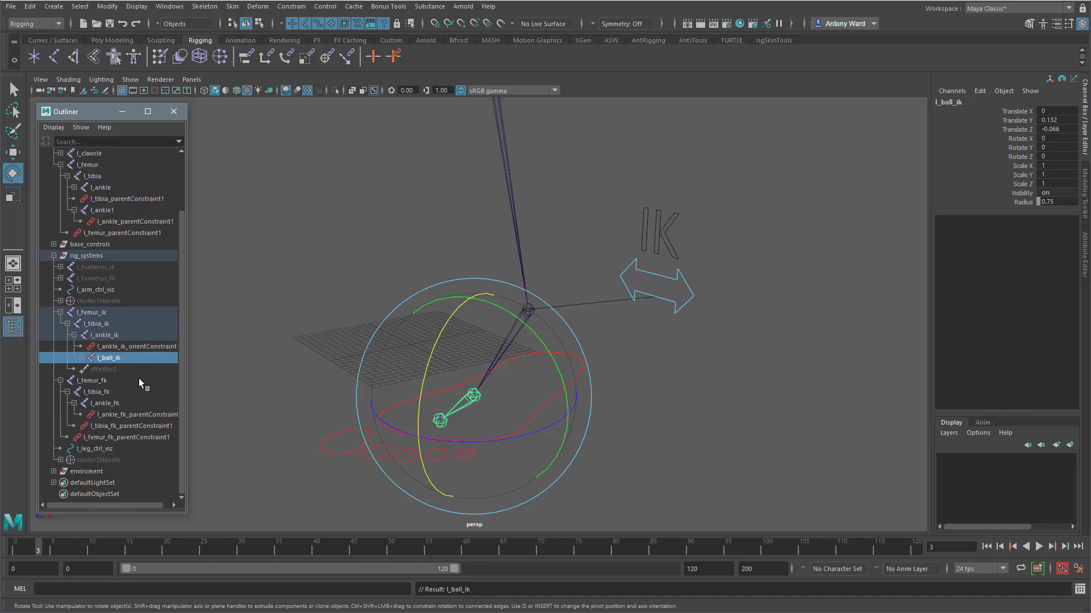
left_click(81, 357)
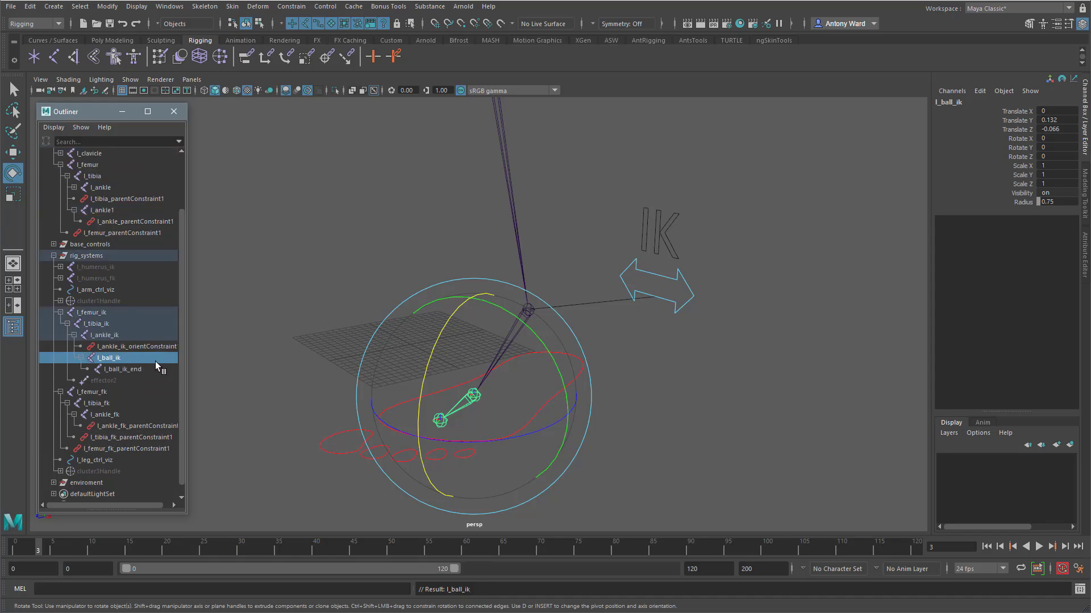
left_click(103, 312)
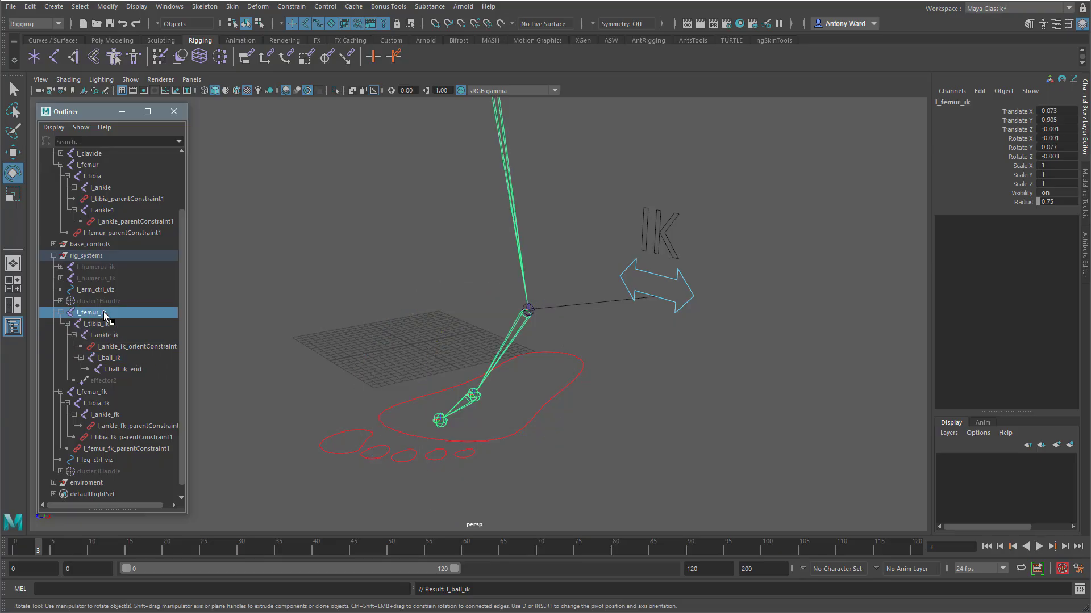
- Duplicate l_ball_ik and parent the copy under l_ankle_fk
left_click(128, 355)
key("ctrl+d")
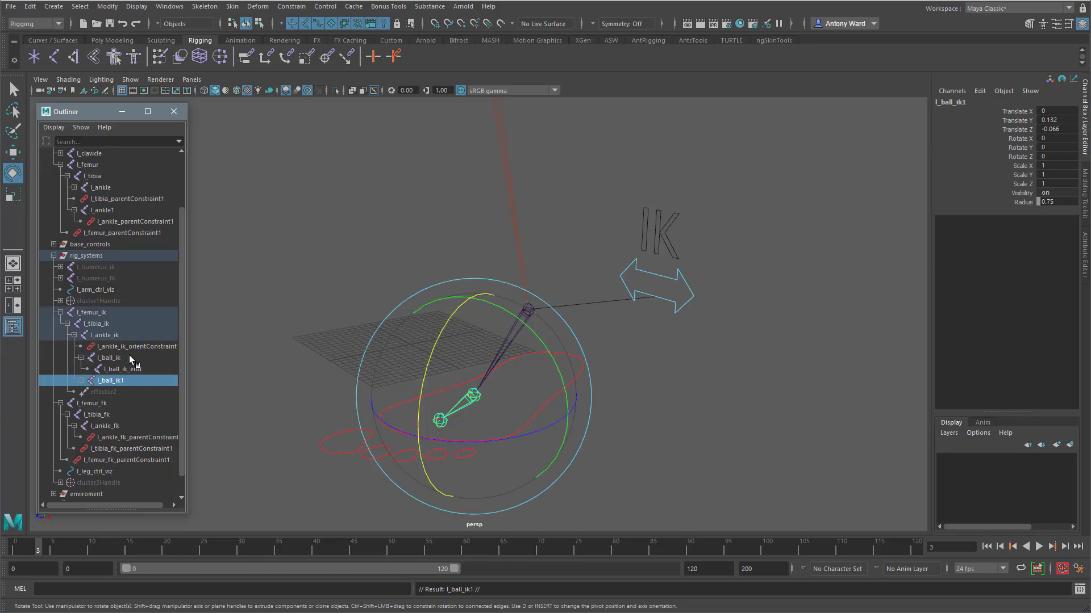
middle_click_drag(130, 380, 121, 426)
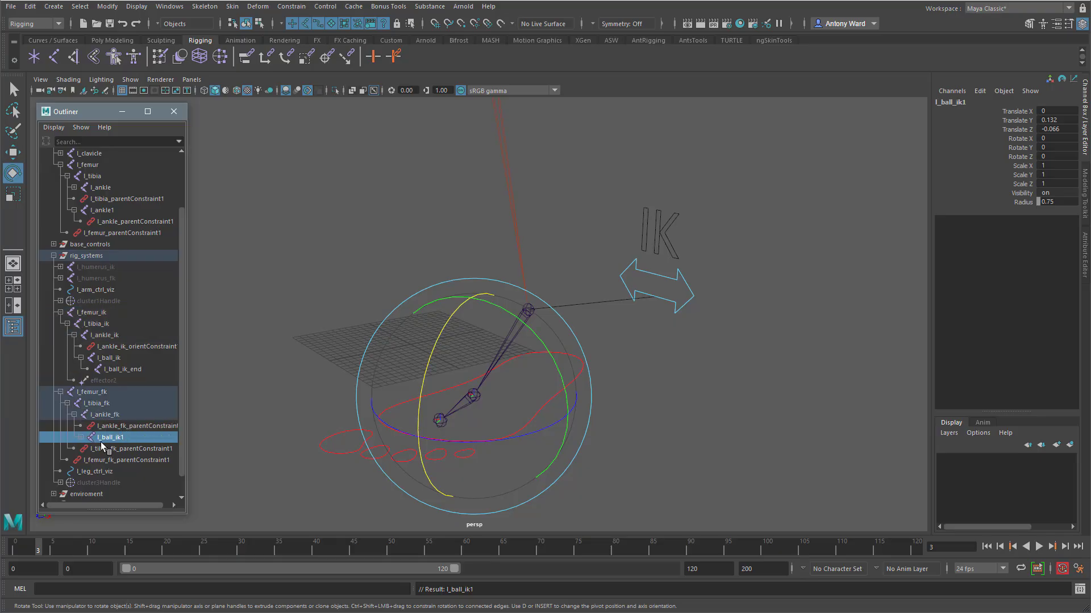
- Rename the duplicated ball joint under l_ankle_fk to l_ball_fk and its child end joint to l_ball_fk_end
left_click(80, 437)
scroll(145, 421, "down", 1)
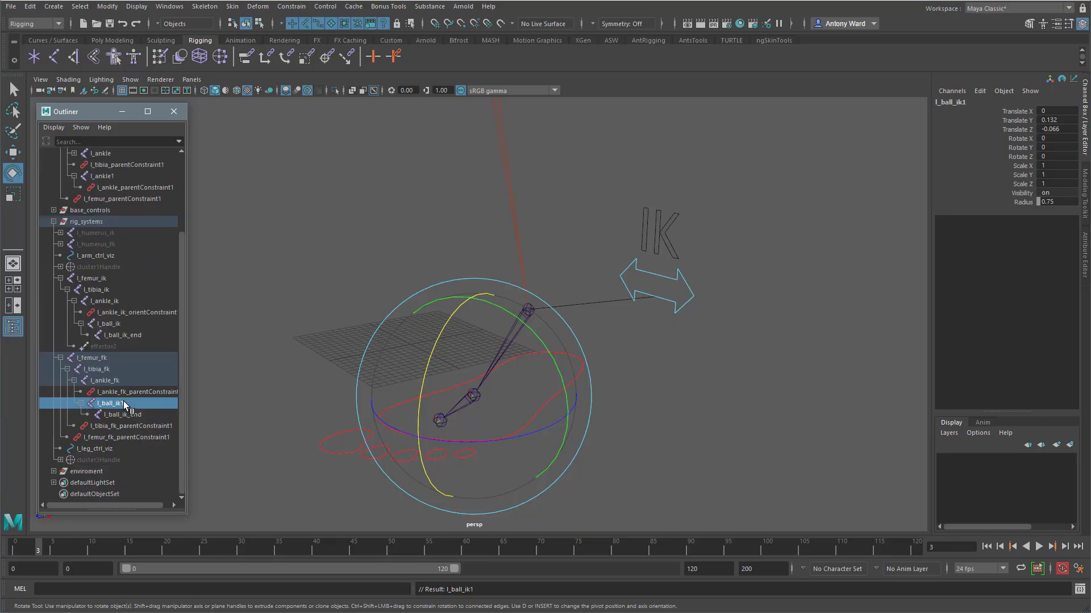
double_click(129, 404)
left_click_drag(129, 404, 117, 404)
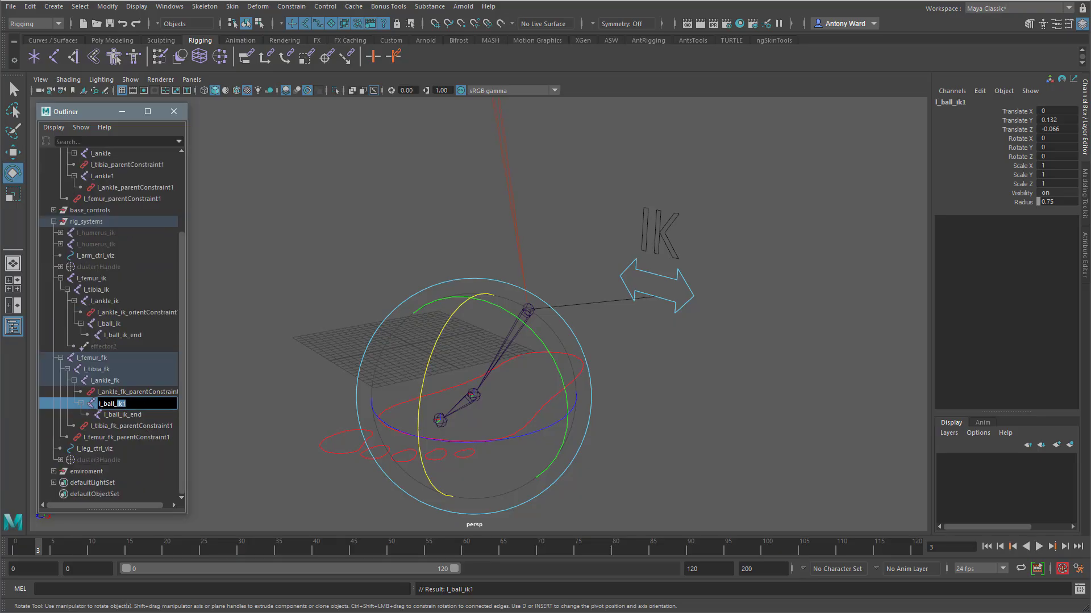
type("fk")
key("Return")
double_click(130, 415)
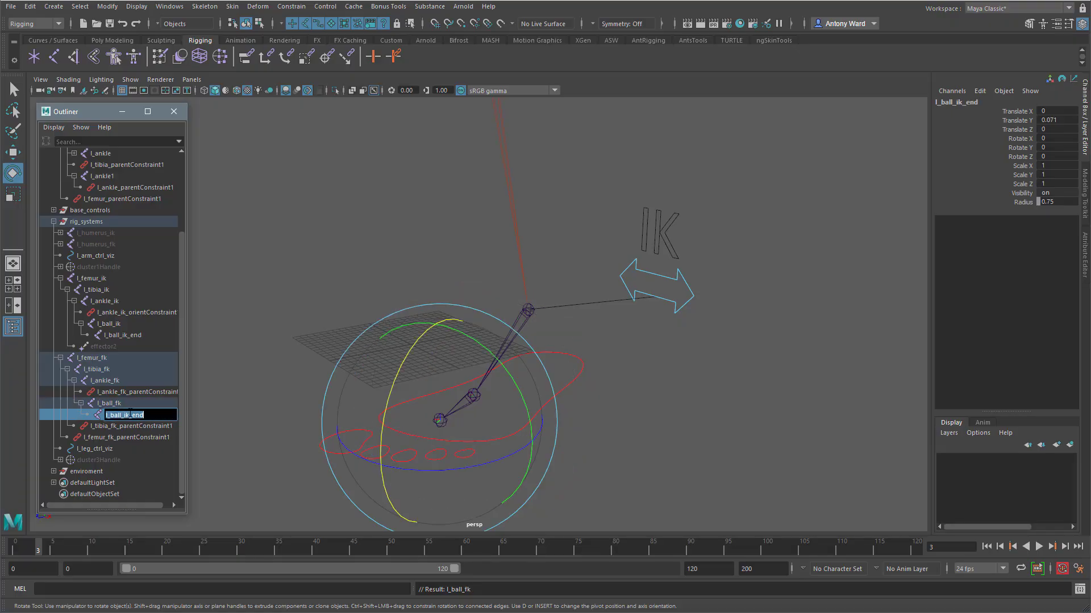
left_click(124, 416)
type("f")
key("Return")
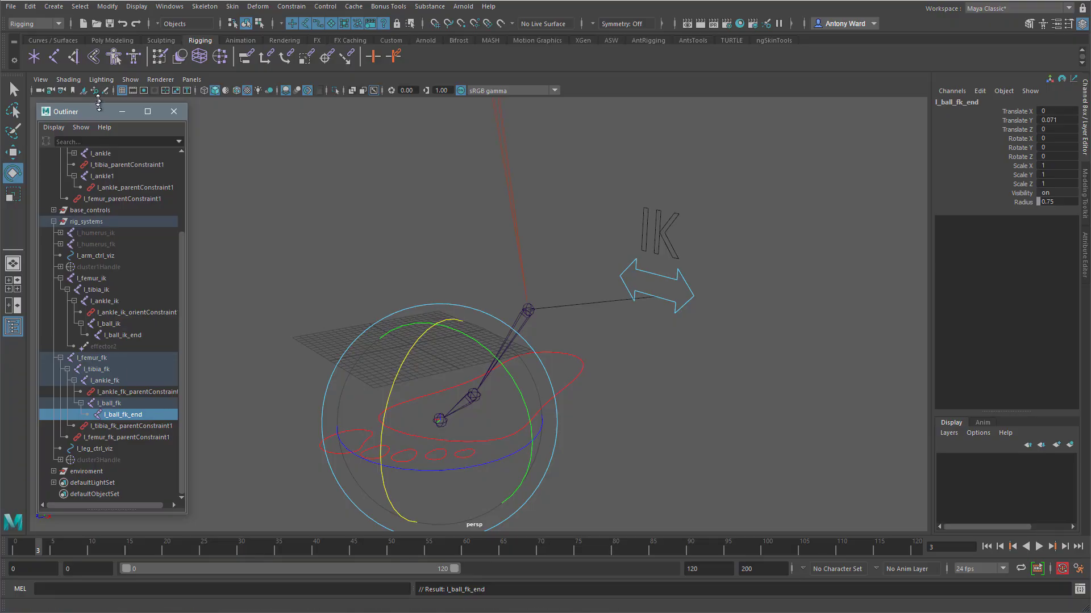
- Enlarge the Outliner upward and delete the leftover duplicate joint l_ankle1 under l_tibia
left_click_drag(99, 102, 98, 52)
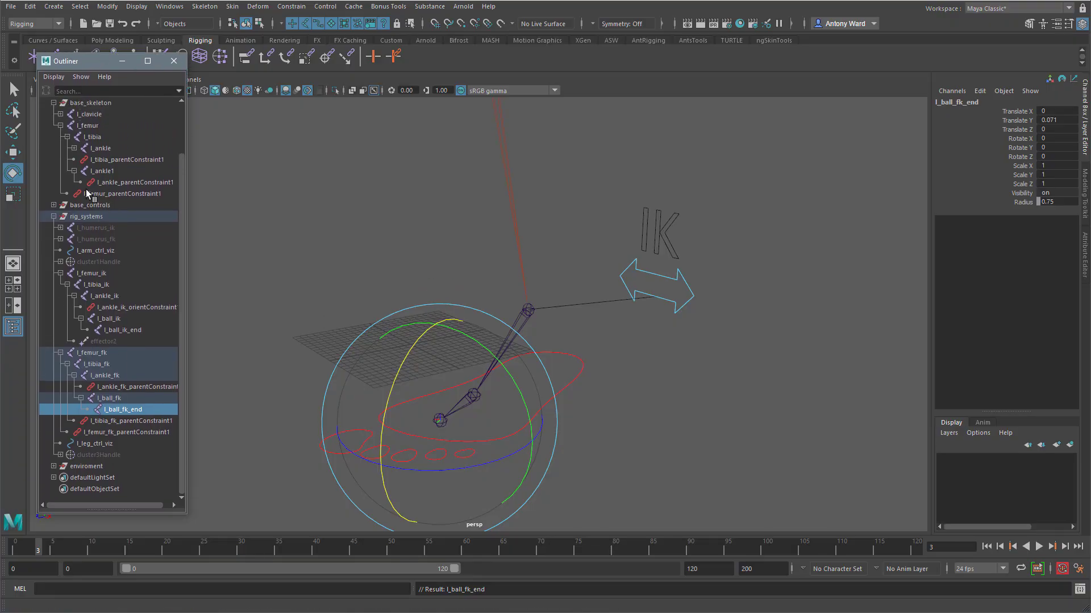
left_click(108, 171)
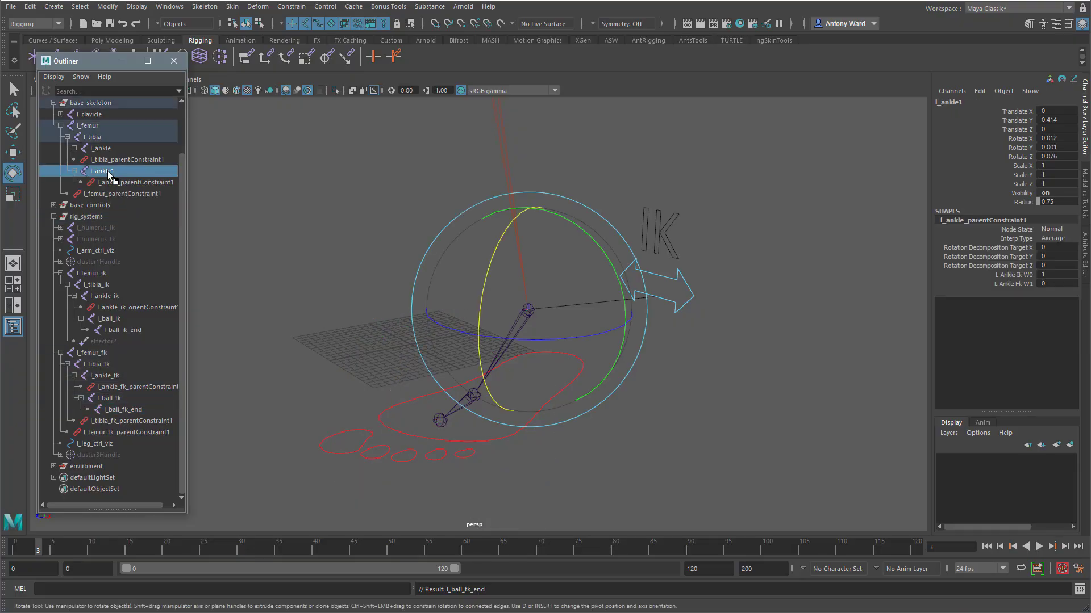
left_click(108, 172, "ctrl")
- Optimize the scene size to clean out unused nodes
left_click(10, 7)
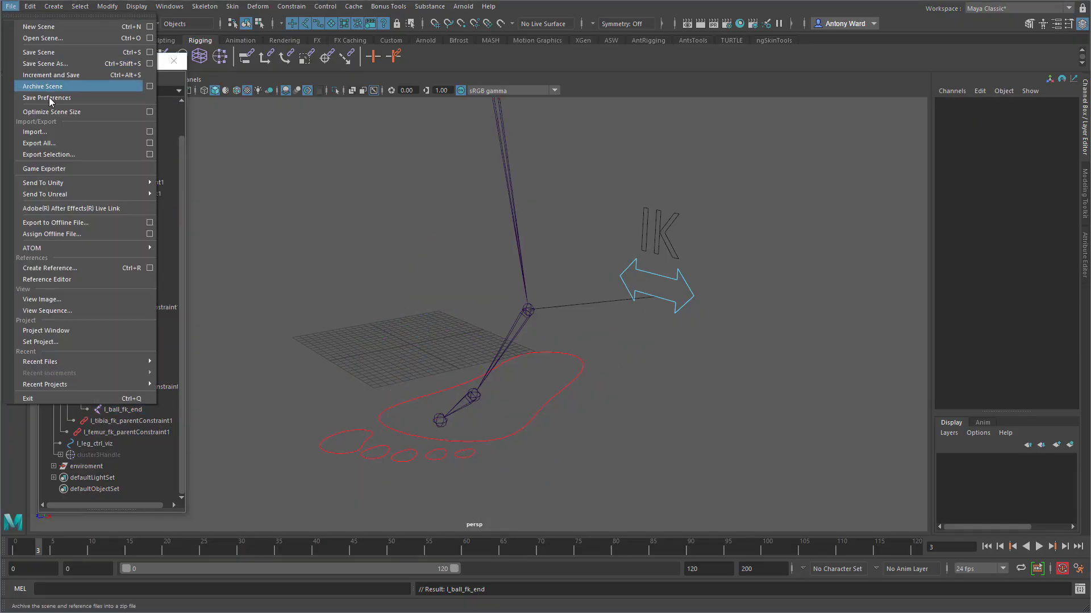
left_click(51, 112)
left_click(567, 338)
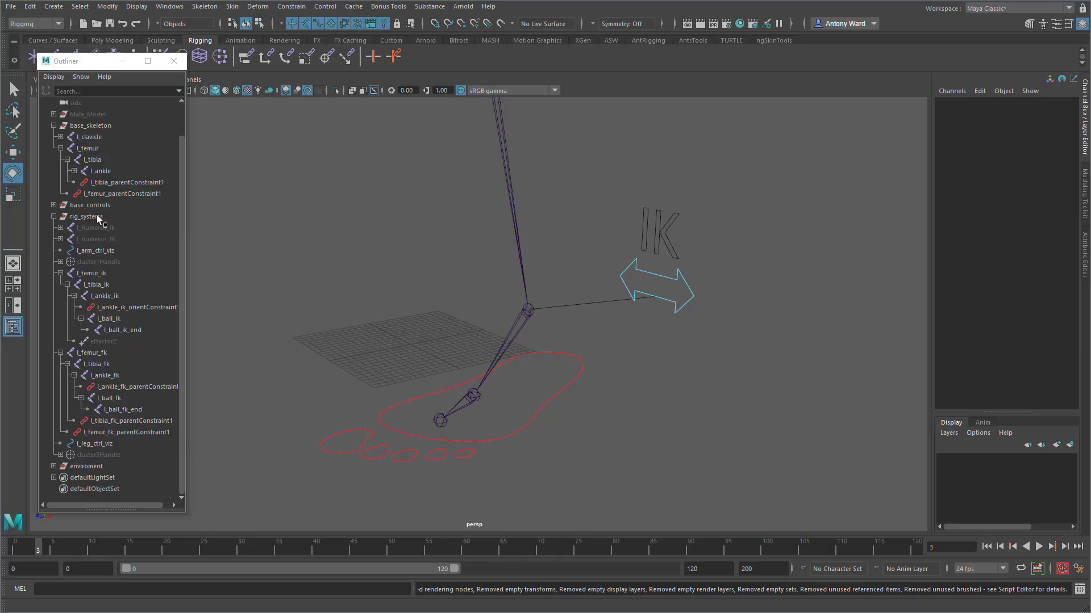
- Parent-constrain l_ball in the base skeleton to both l_ball_ik and l_ball_fk with Maintain offset turned off
left_click(74, 171)
left_click(81, 182)
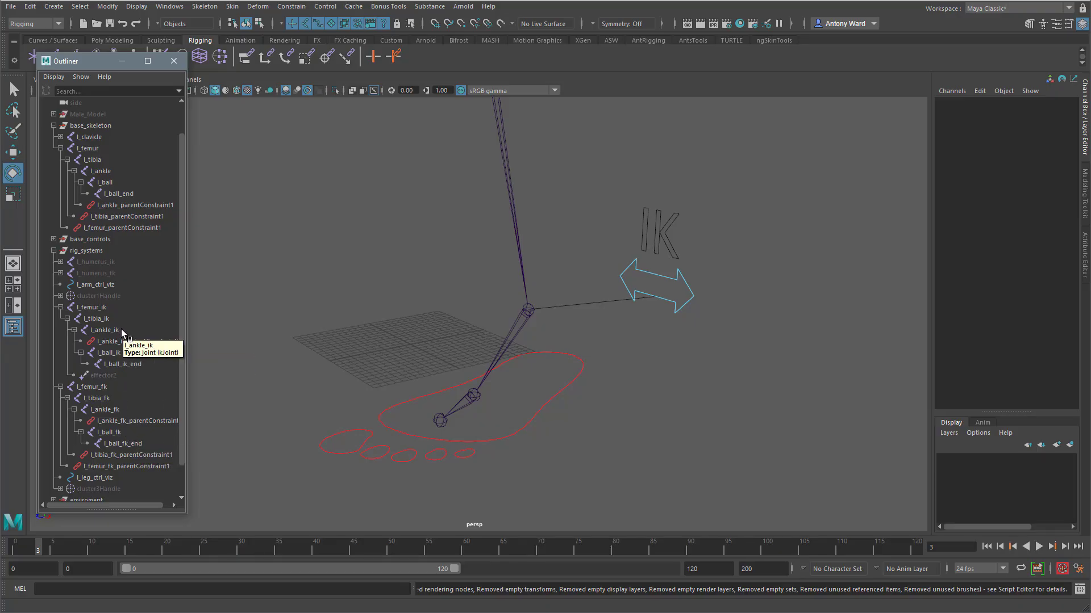
left_click(113, 353)
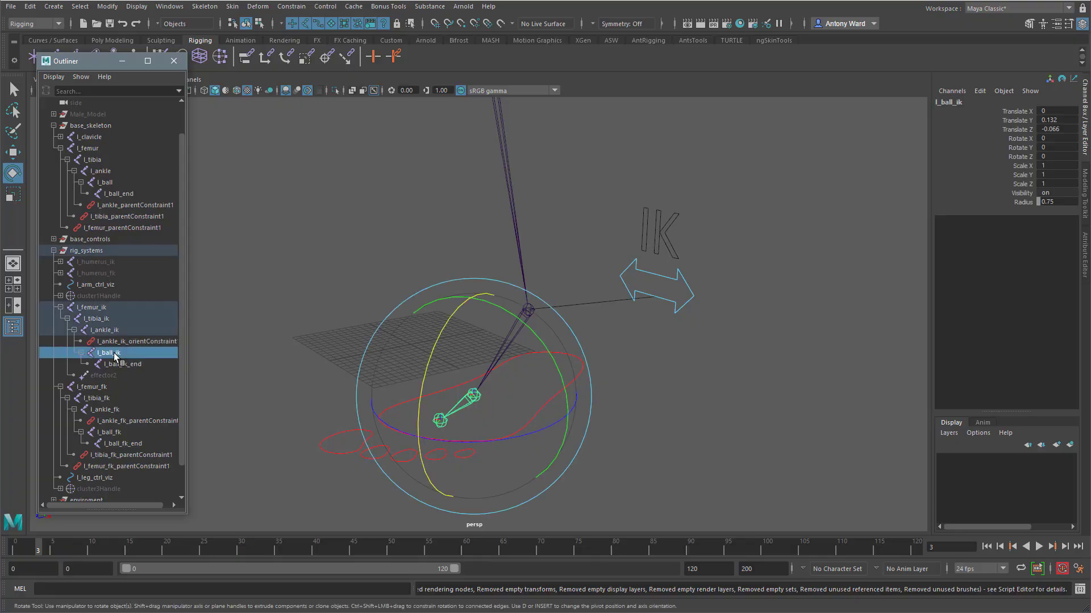
left_click(116, 433, "ctrl")
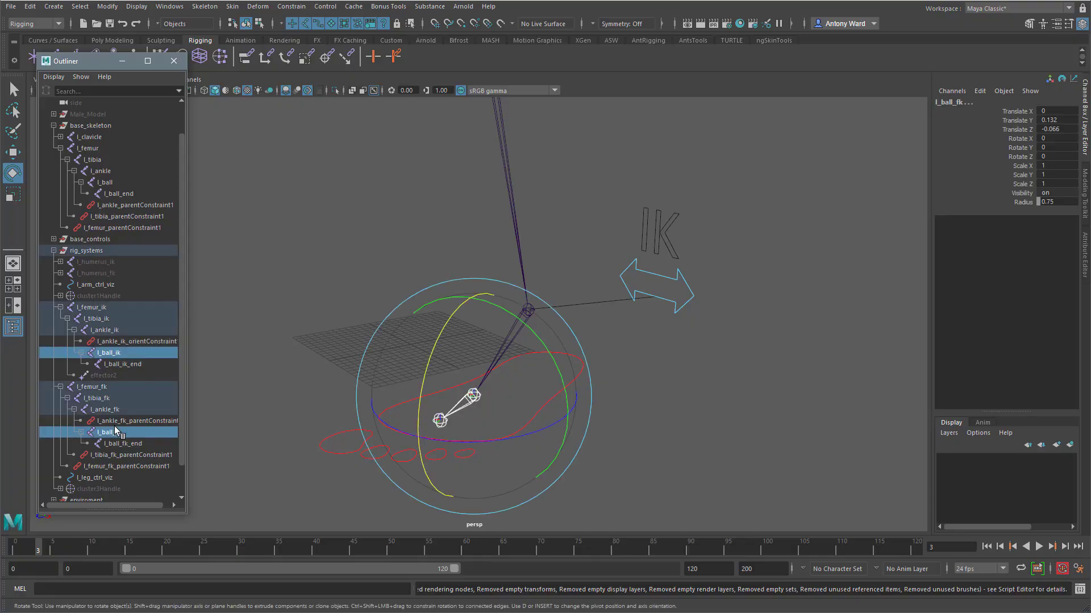
left_click(125, 181, "ctrl")
key("space")
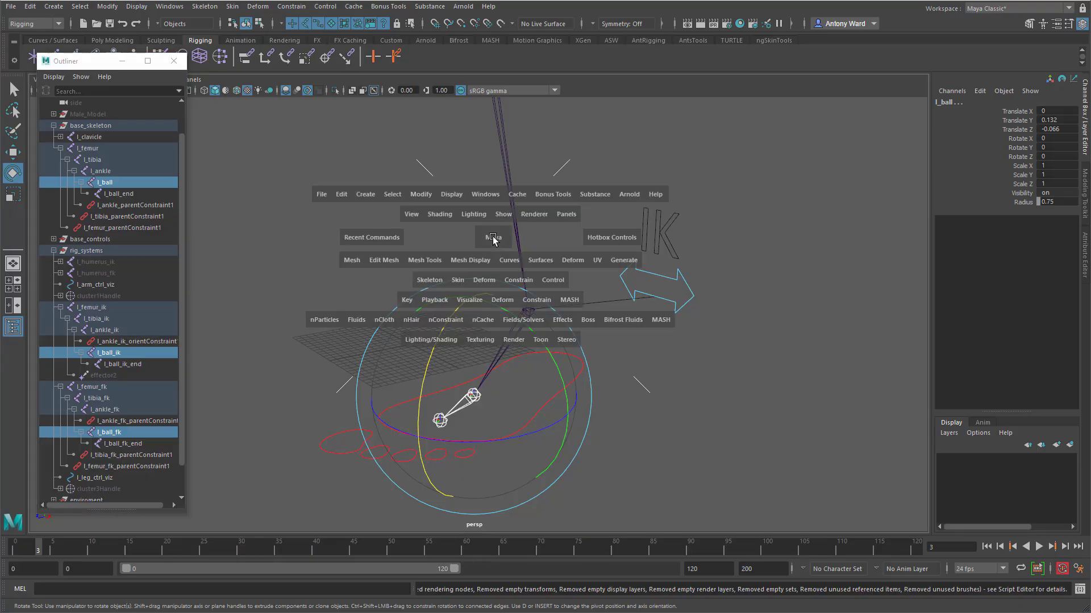
left_click(533, 299)
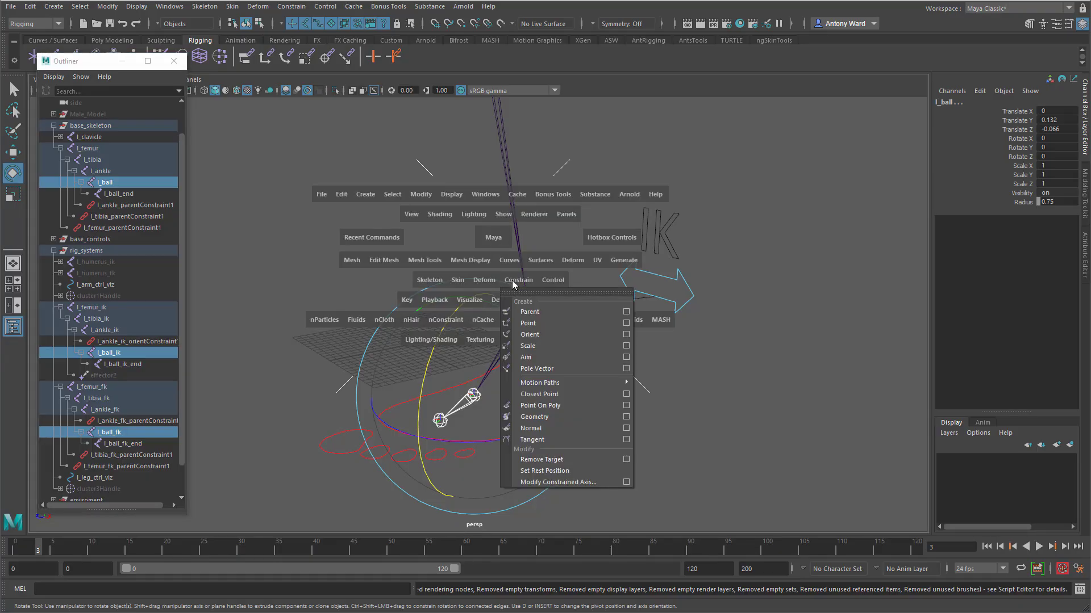
left_click(626, 311)
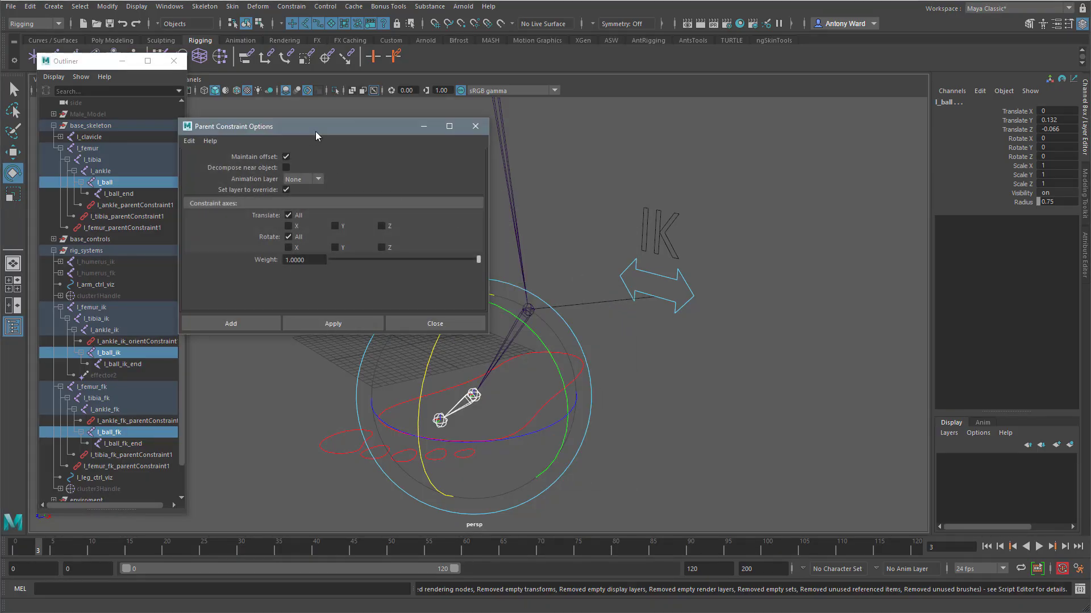
left_click_drag(304, 125, 724, 113)
left_click(701, 140)
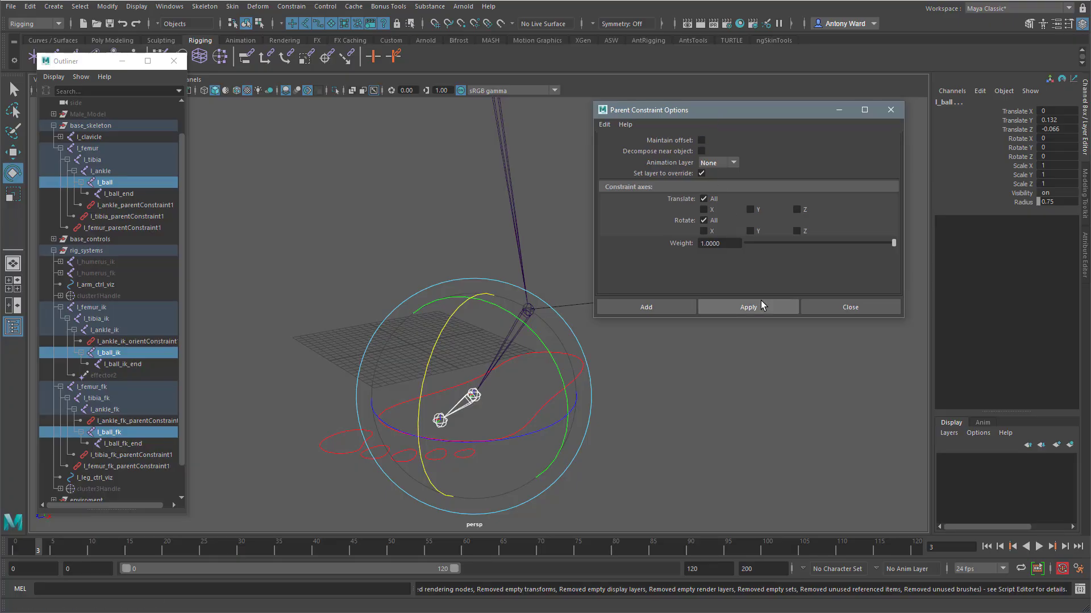
left_click(761, 302)
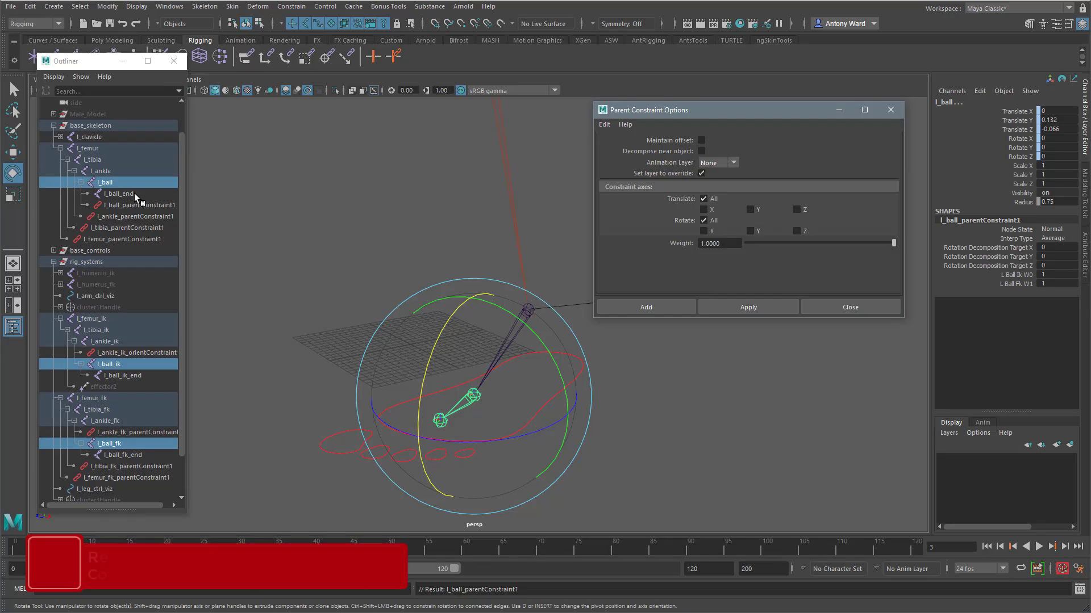
- Parent-constrain l_ball_end to l_ball_ik_end and l_ball_fk_end with the same options, close the constraint options and clear the selection
left_click(139, 375)
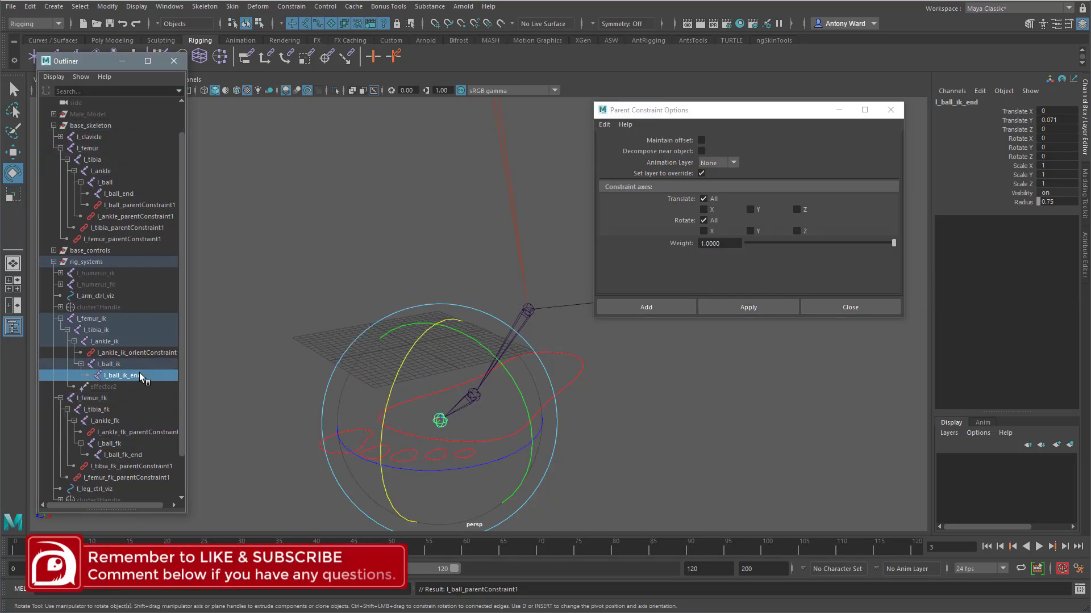
left_click(122, 455, "ctrl")
left_click(121, 194, "ctrl")
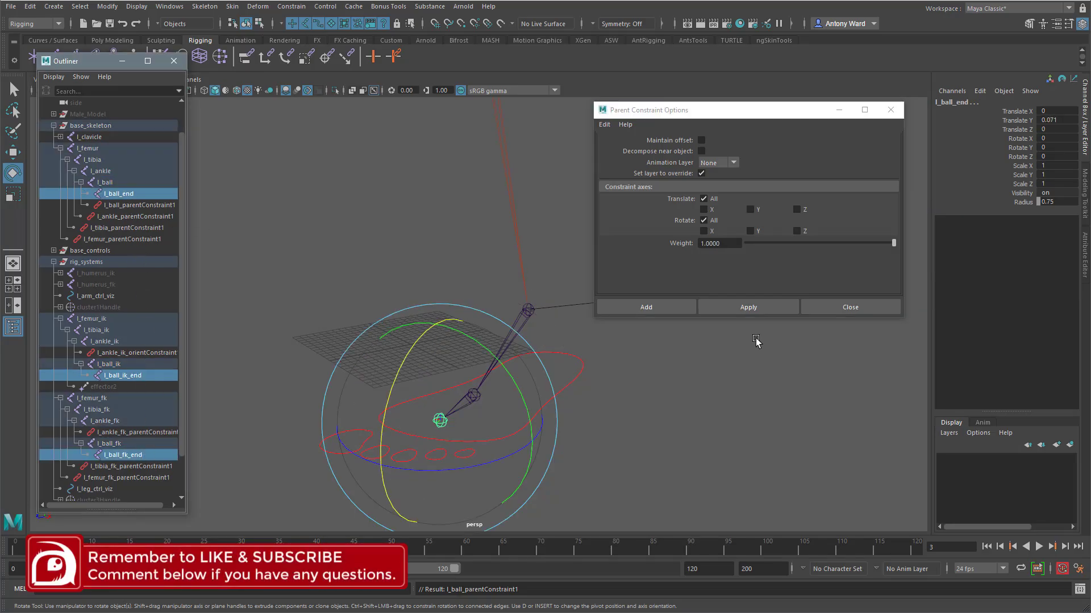
left_click(756, 307)
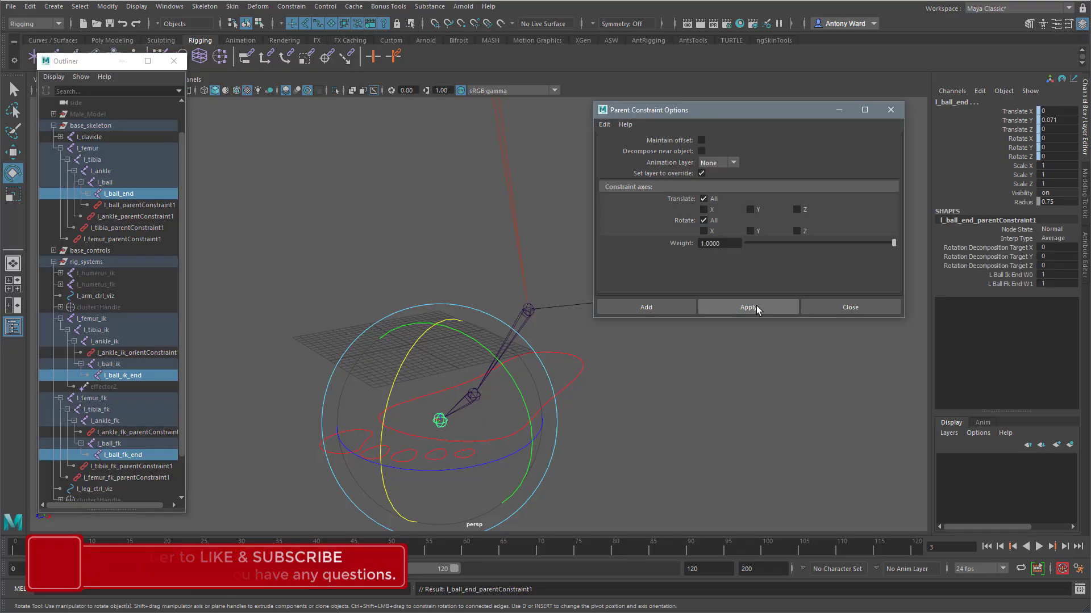
left_click(872, 306)
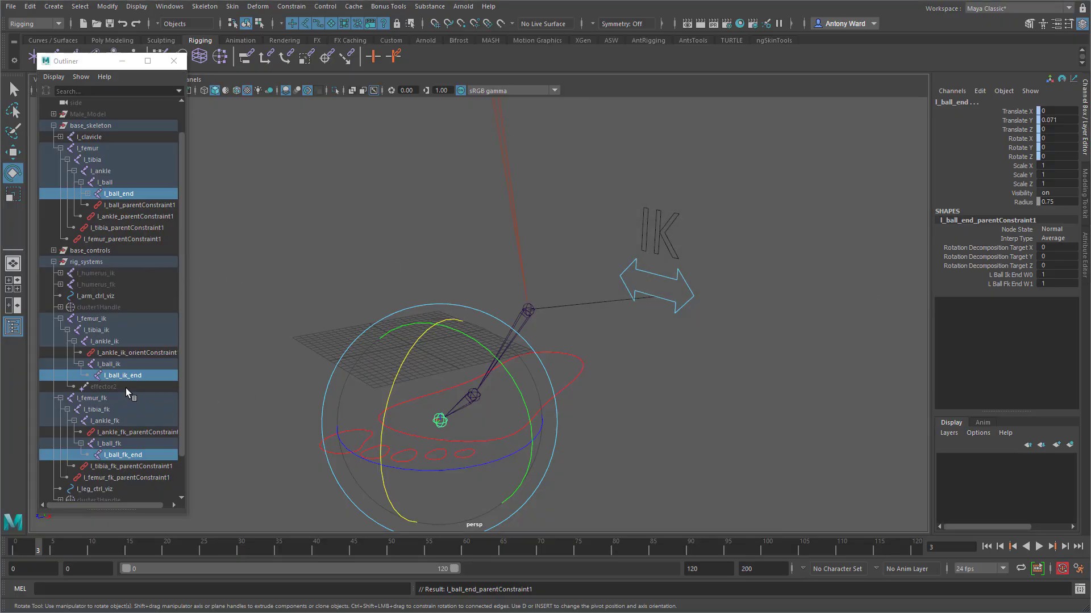
left_click(375, 188)
- Open the Node Editor with an empty graph and fit its window beside the foot joints
left_click(169, 7)
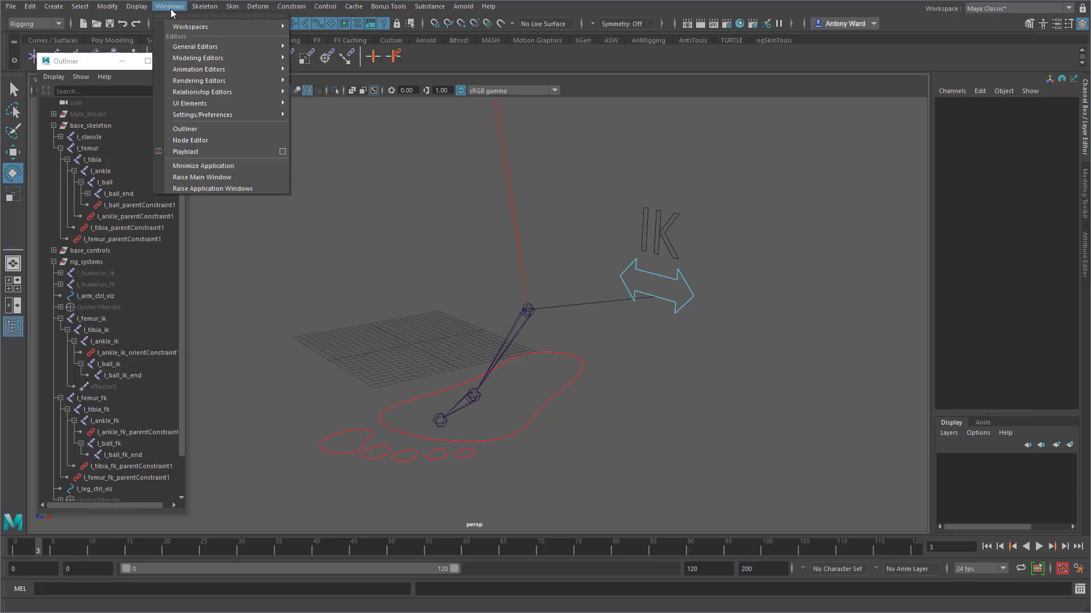
left_click(222, 141)
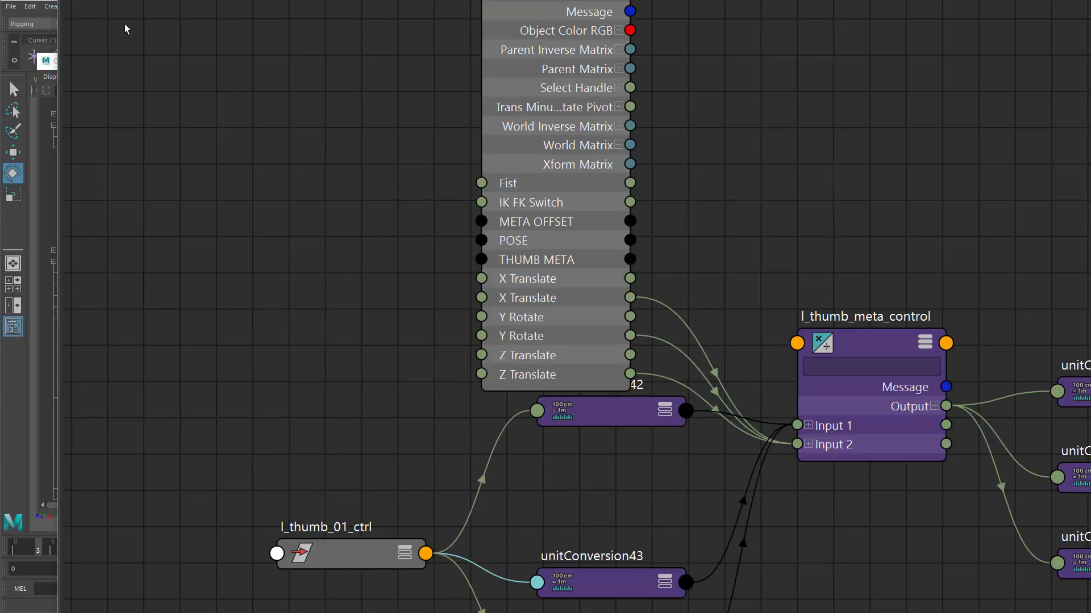
left_click_drag(59, 0, 744, 122)
left_click(570, 239)
middle_click_drag(411, 357, 287, 291, "alt")
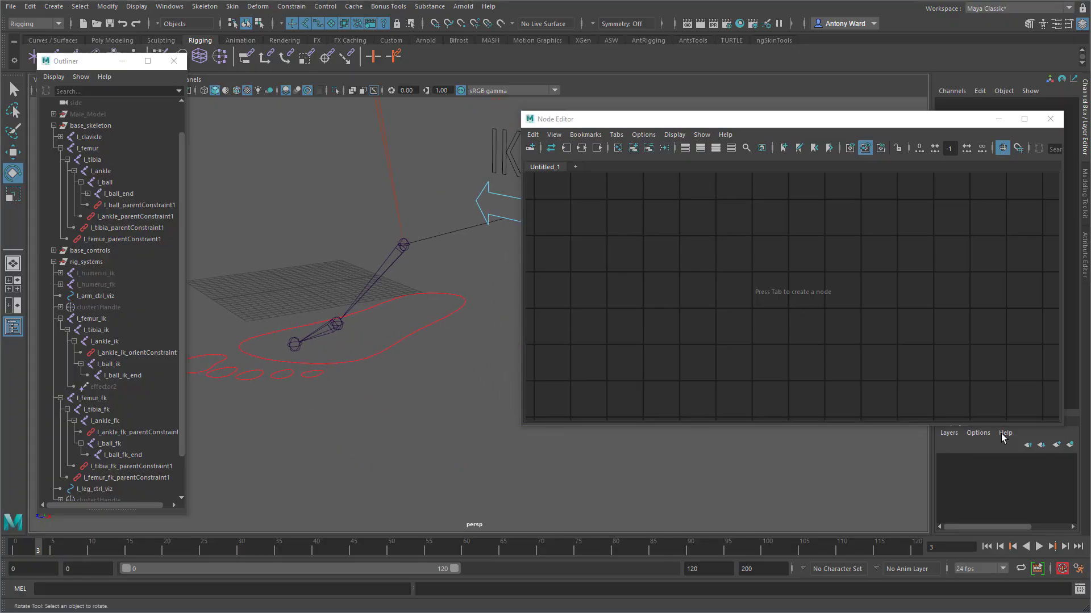
left_click_drag(1062, 424, 953, 508)
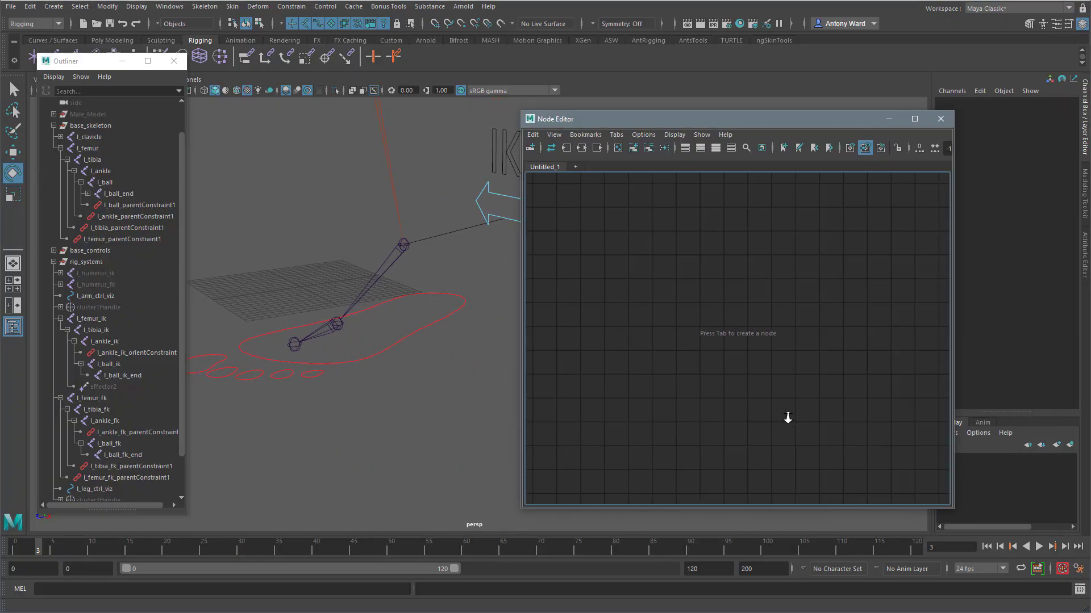
left_click_drag(292, 307, 326, 290, "alt")
middle_click_drag(326, 290, 365, 333, "alt")
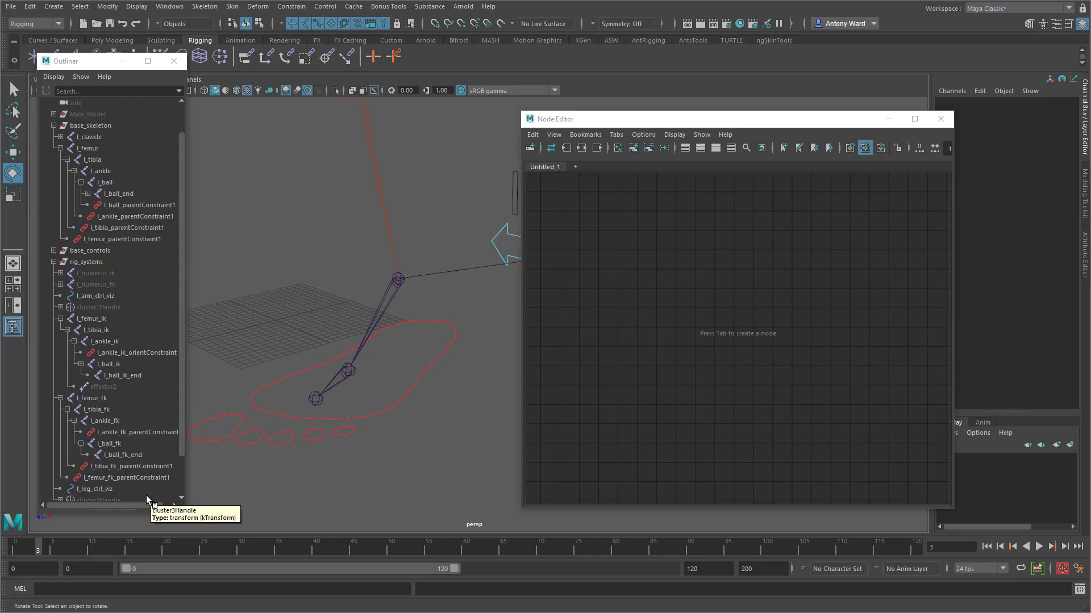
- Graph the leg control l_leg_ctrl together with its l_leg_ikfx_switch output node in the Node Editor
left_click(492, 246)
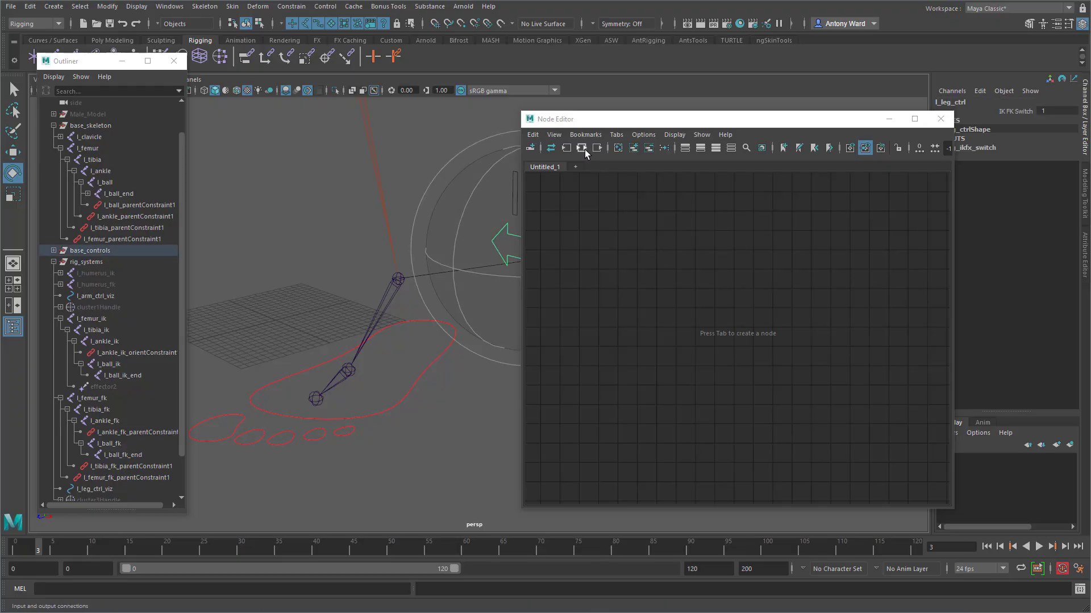
left_click_drag(755, 119, 708, 125)
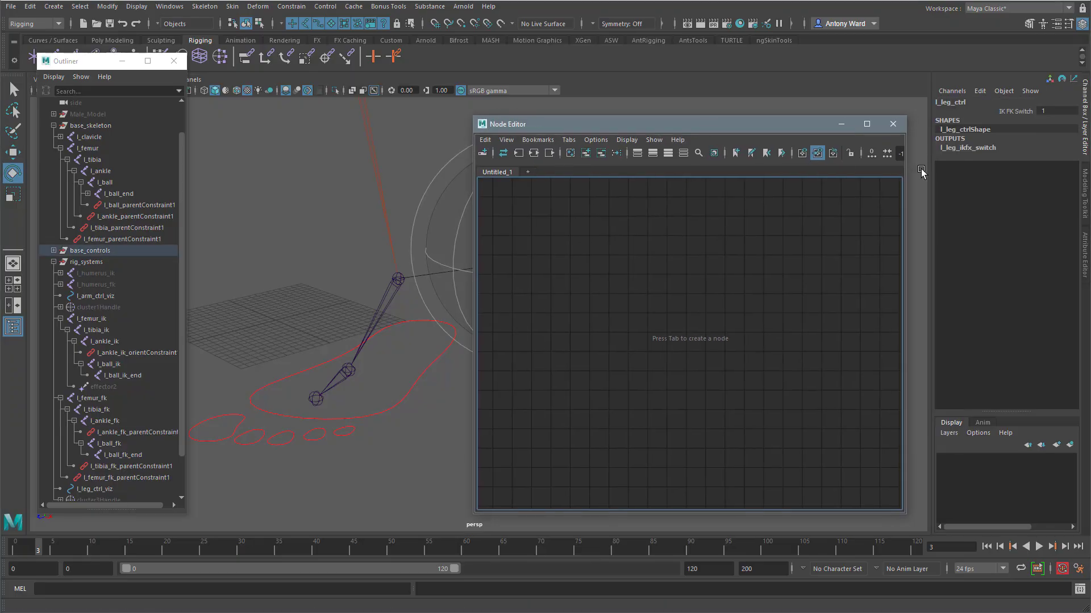
left_click(972, 147)
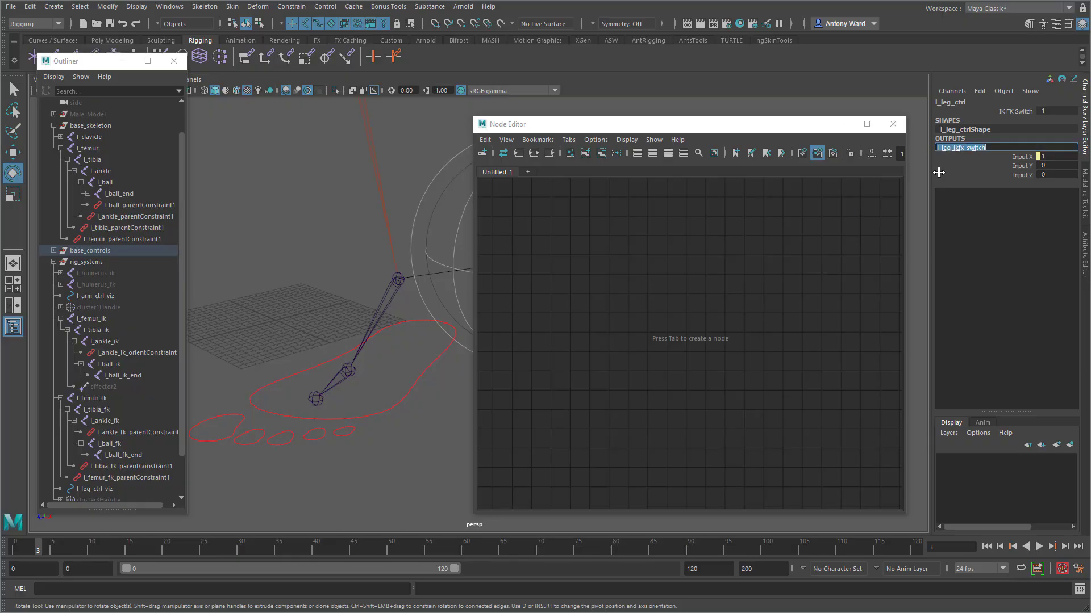
left_click(942, 175)
double_click(983, 150)
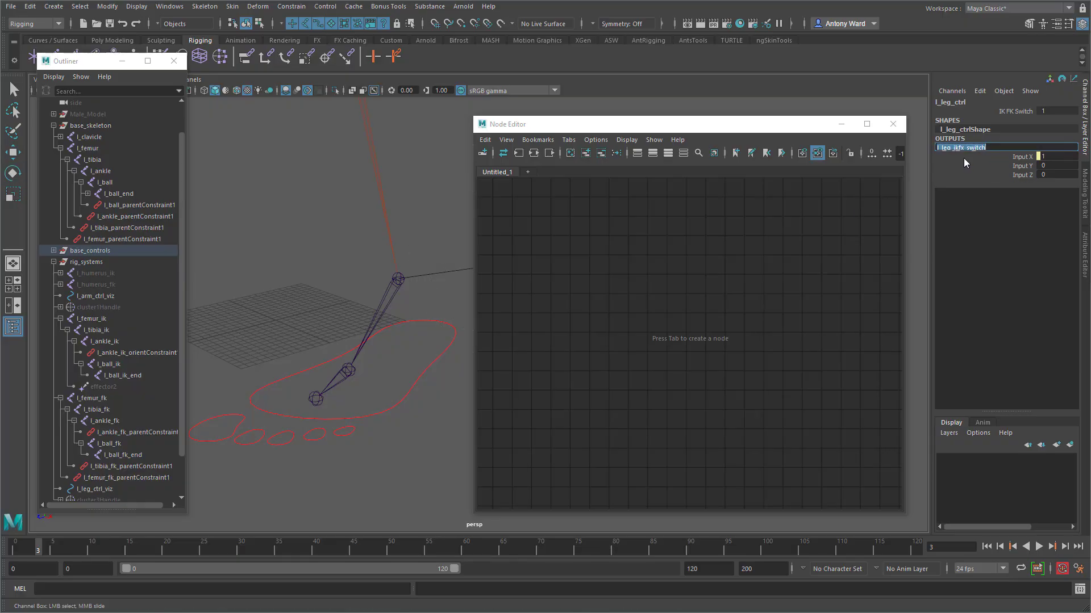
left_click(585, 153)
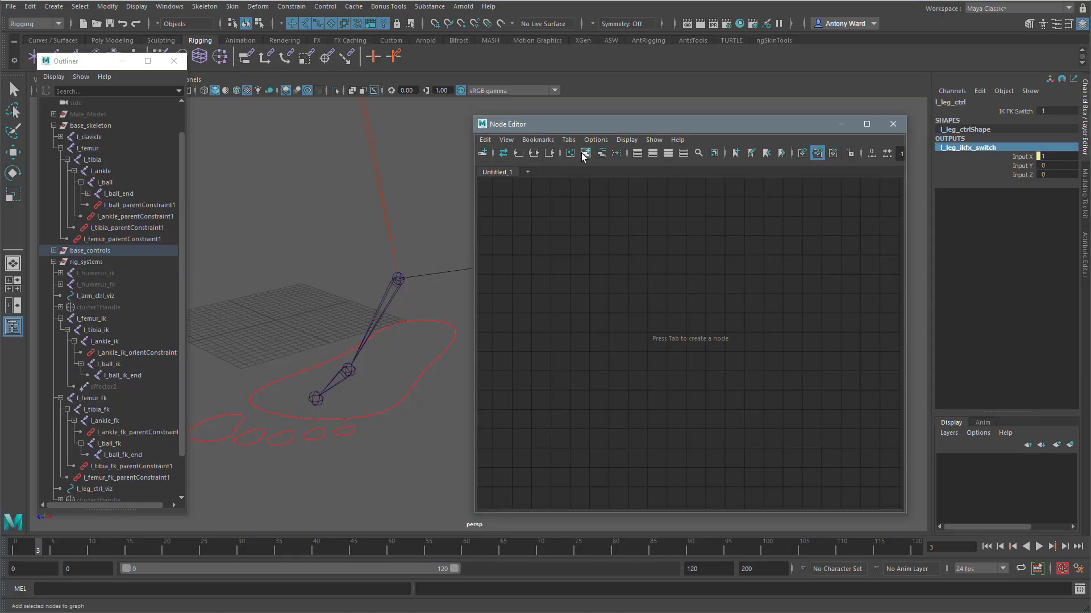
left_click(642, 370)
scroll(729, 354, "down", 2)
middle_click_drag(684, 347, 632, 278)
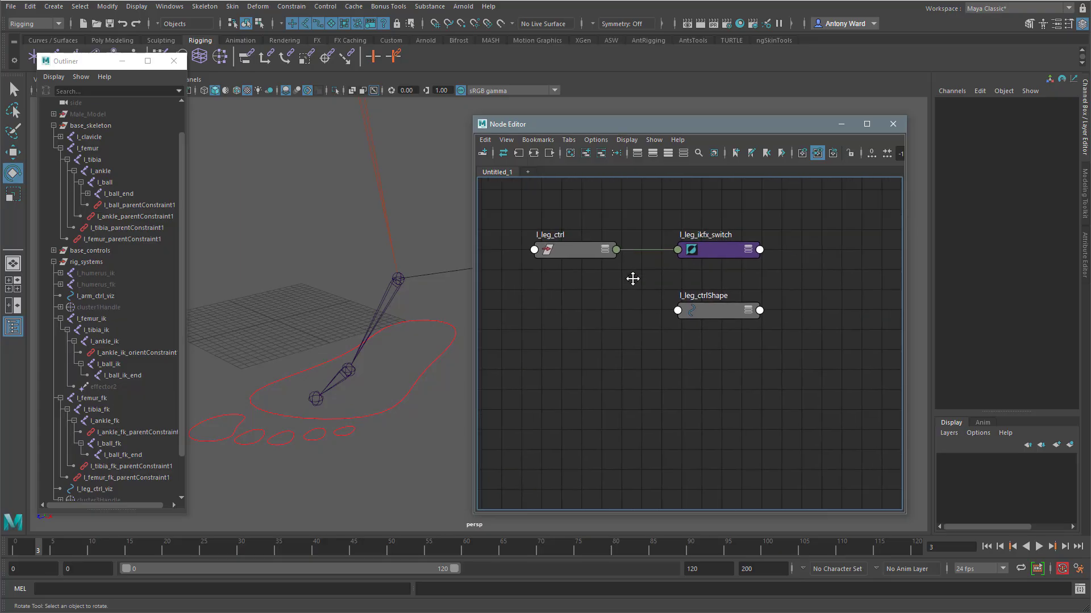
- Expand the attributes of l_leg_ctrl and l_leg_ikfx_switch, and move the switch node clear of l_leg_ctrlShape
left_click(607, 251)
left_click(747, 250)
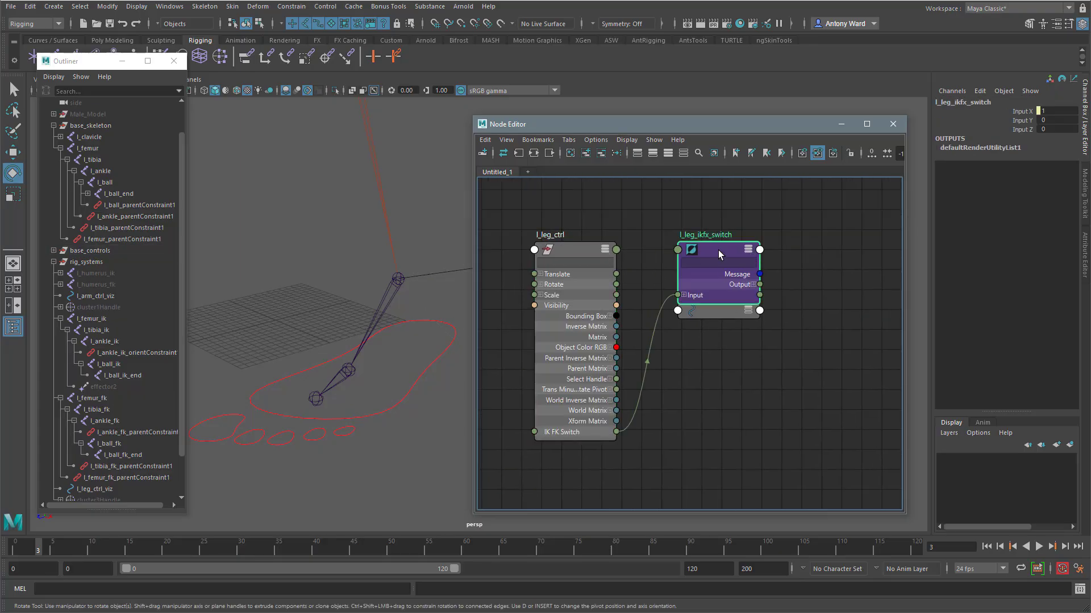
left_click(747, 250)
left_click(747, 247)
left_click_drag(739, 247, 718, 221)
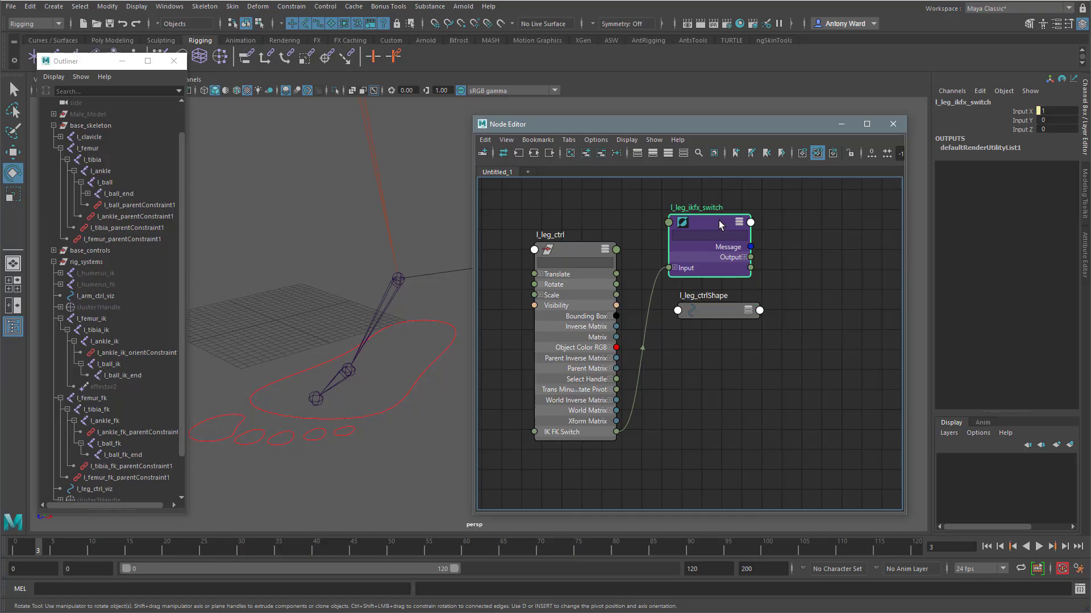
- Remove the l_leg_ctrlShape node from the Node Editor graph
left_click(737, 315)
left_click(600, 154)
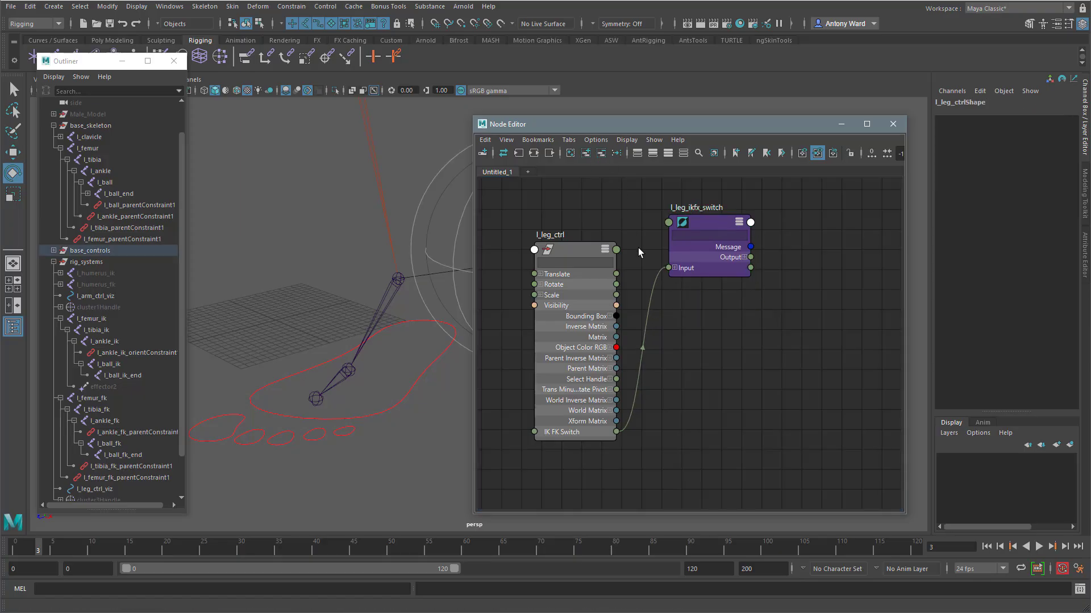
right_click_drag(756, 374, 725, 369, "alt")
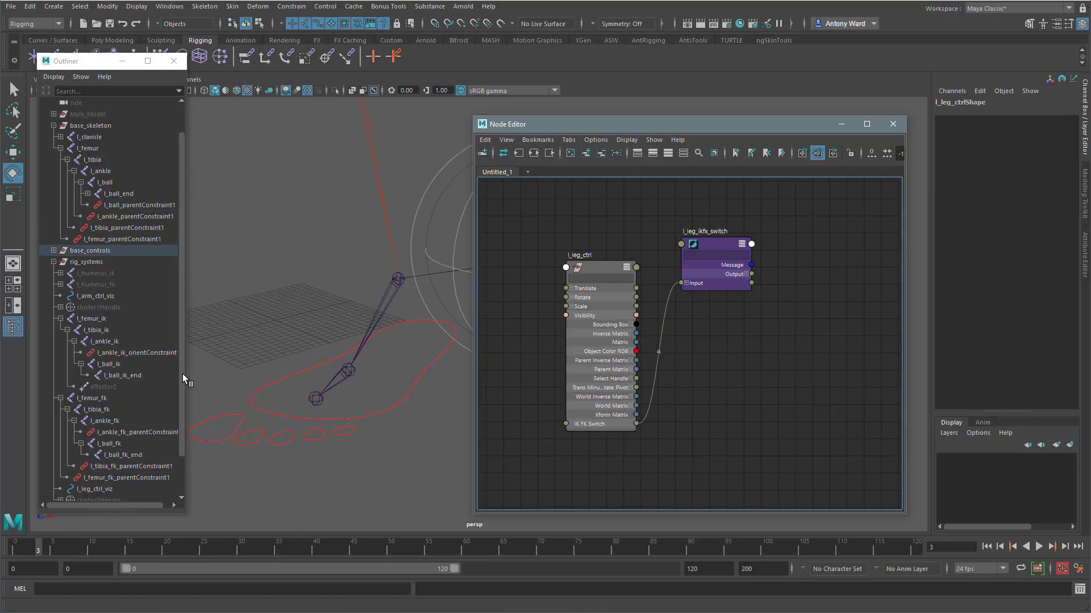
- Add l_ball_end_parentConstraint1 and l_ball_parentConstraint1 from the base skeleton to the Node Editor graph
left_click(106, 182)
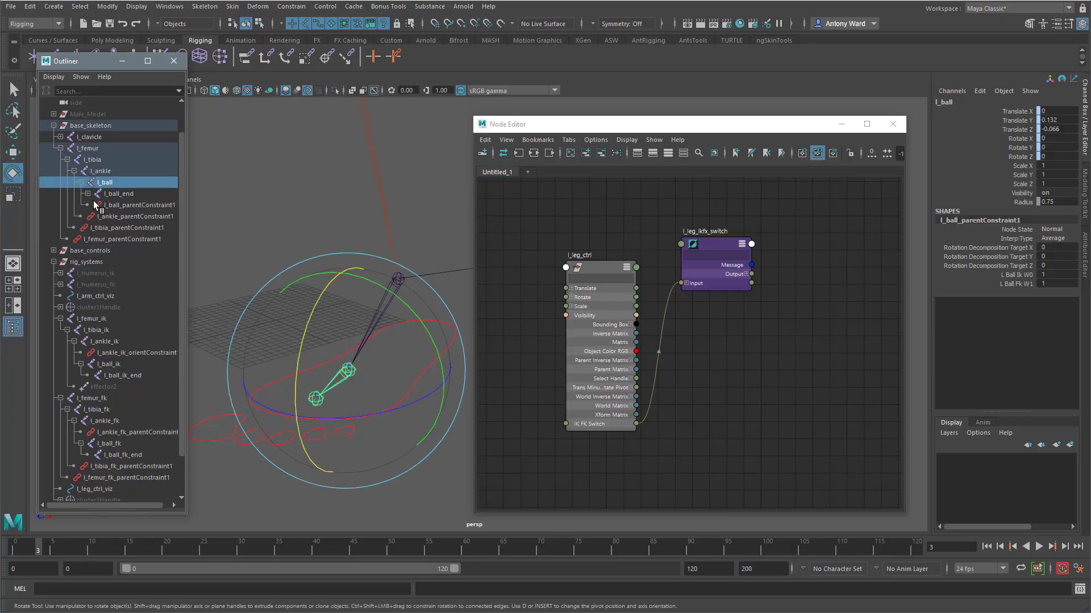
left_click(88, 194)
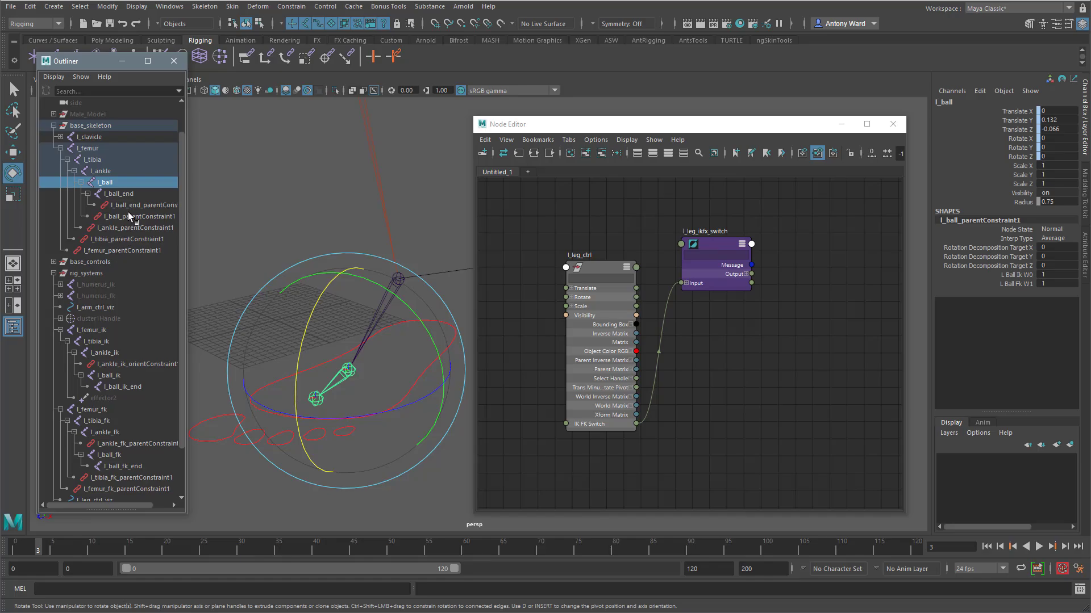
left_click_drag(130, 205, 134, 217)
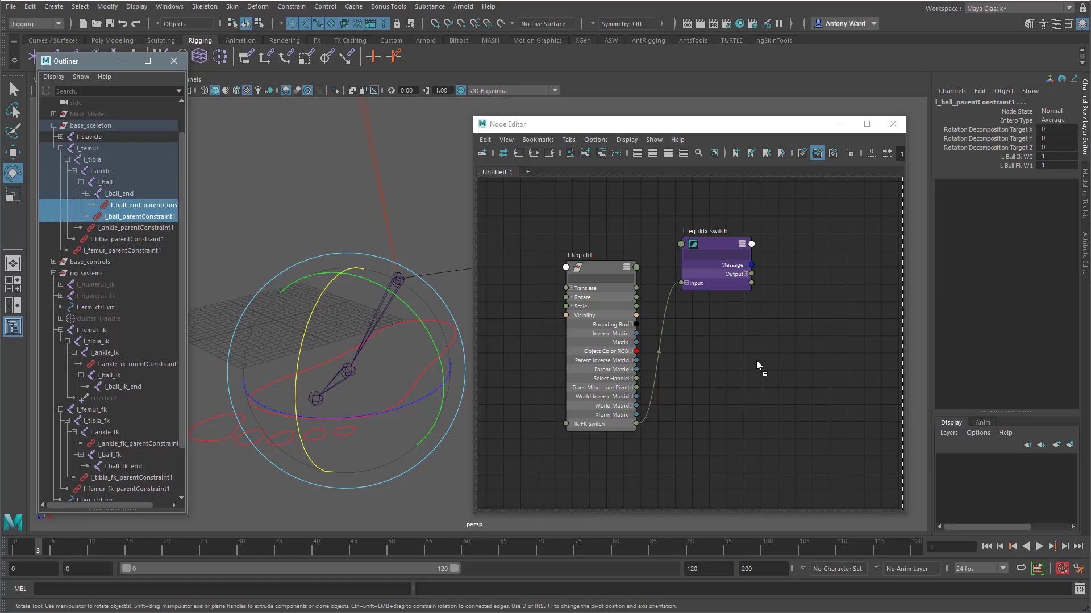
middle_click_drag(803, 350, 803, 350)
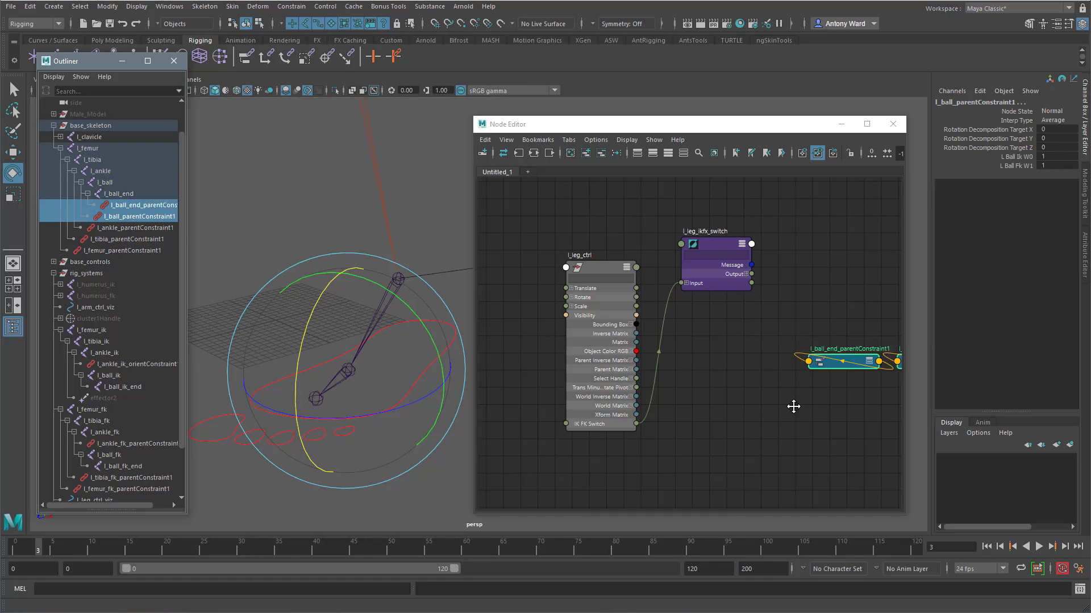
middle_click_drag(796, 408, 732, 394, "alt")
right_click_drag(732, 394, 705, 395, "alt")
left_click(706, 396)
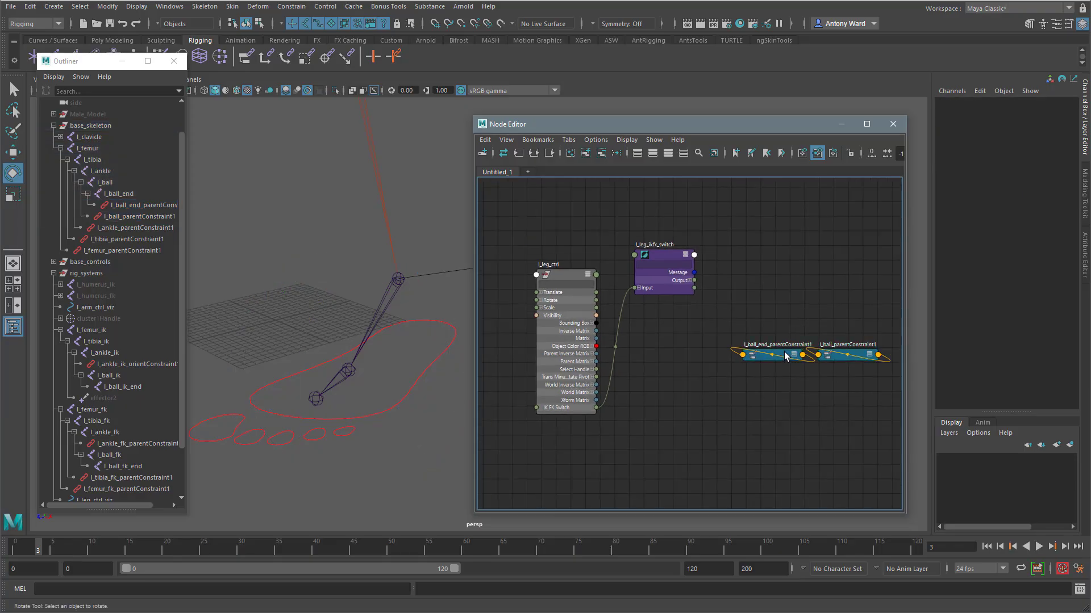
- Expand the attributes of both ball constraint nodes, place them beside l_leg_ikfx_switch, and make the Node Editor window taller
left_click_drag(786, 357, 809, 214)
key("3")
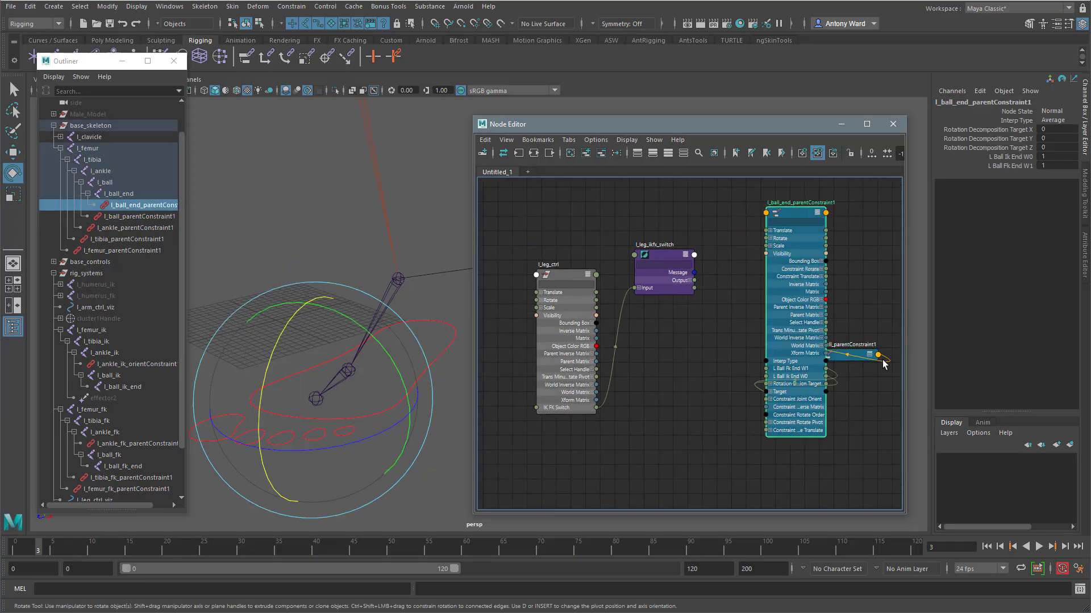
left_click(870, 357)
key("3")
left_click_drag(869, 357, 723, 308)
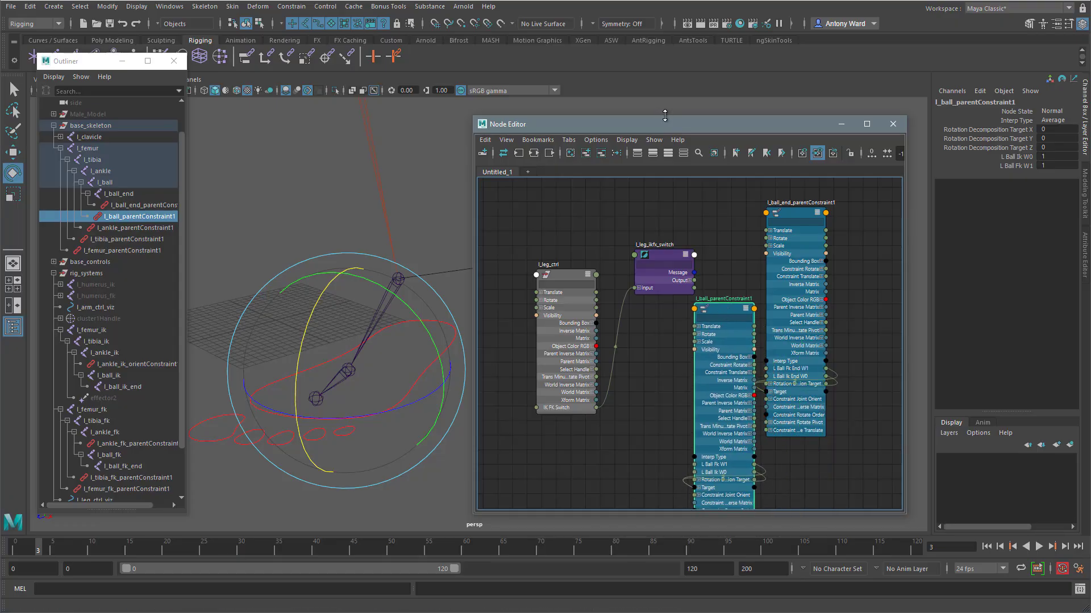
left_click_drag(665, 116, 664, 60)
- Move l_leg_IK_ctrl to about X -0.29, Y -0.05, Z 0.15 so the IK foot separates from the FK foot
left_click_drag(390, 341, 318, 375, "alt")
left_click(372, 365)
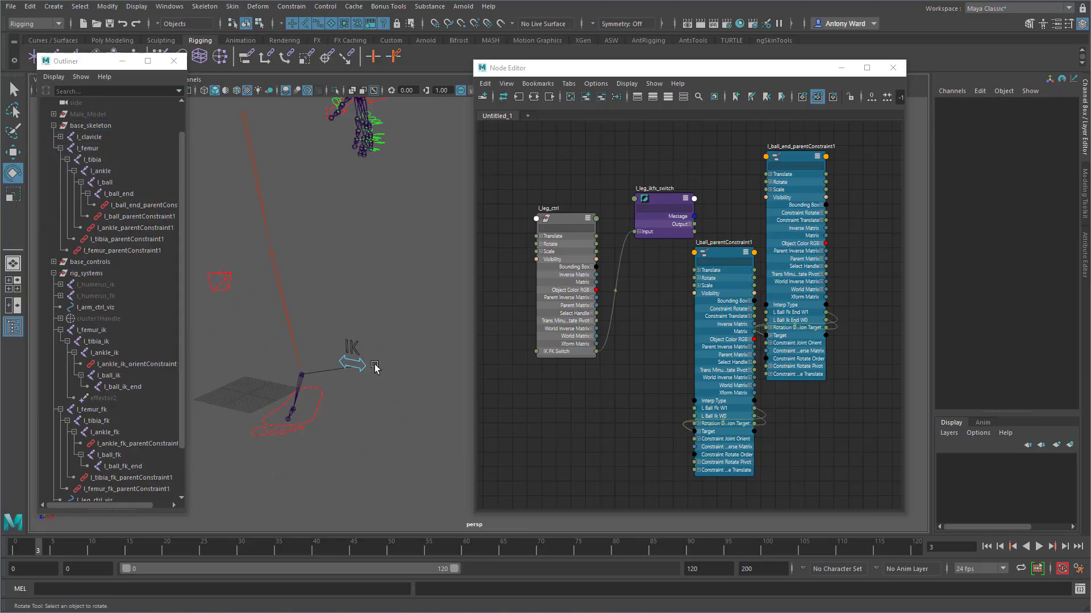
left_click(319, 412)
left_click_drag(449, 299, 382, 365)
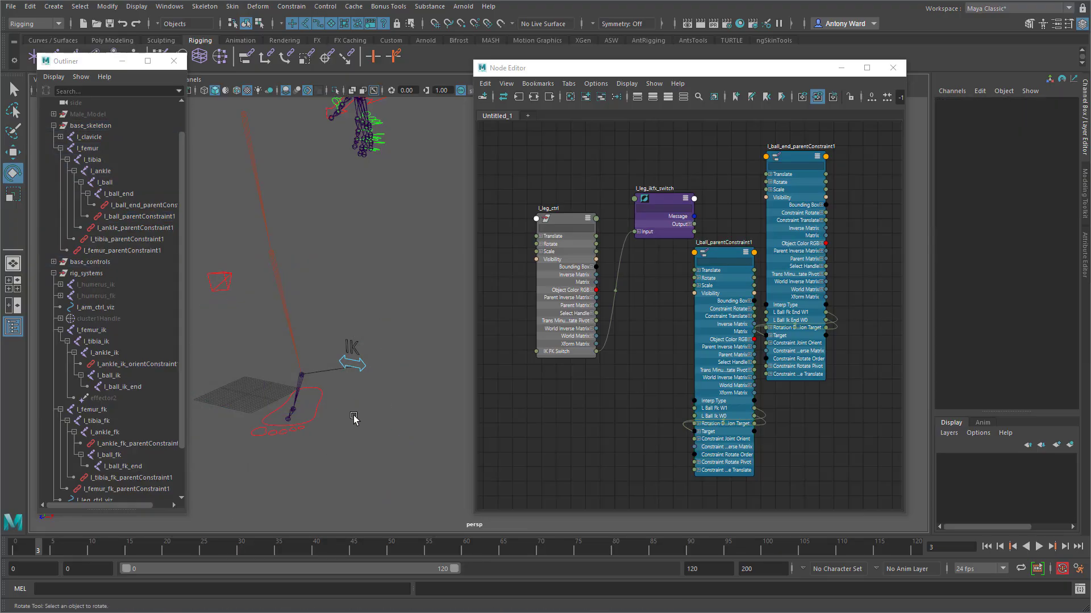
key("w")
left_click(311, 407)
left_click_drag(302, 381, 393, 334)
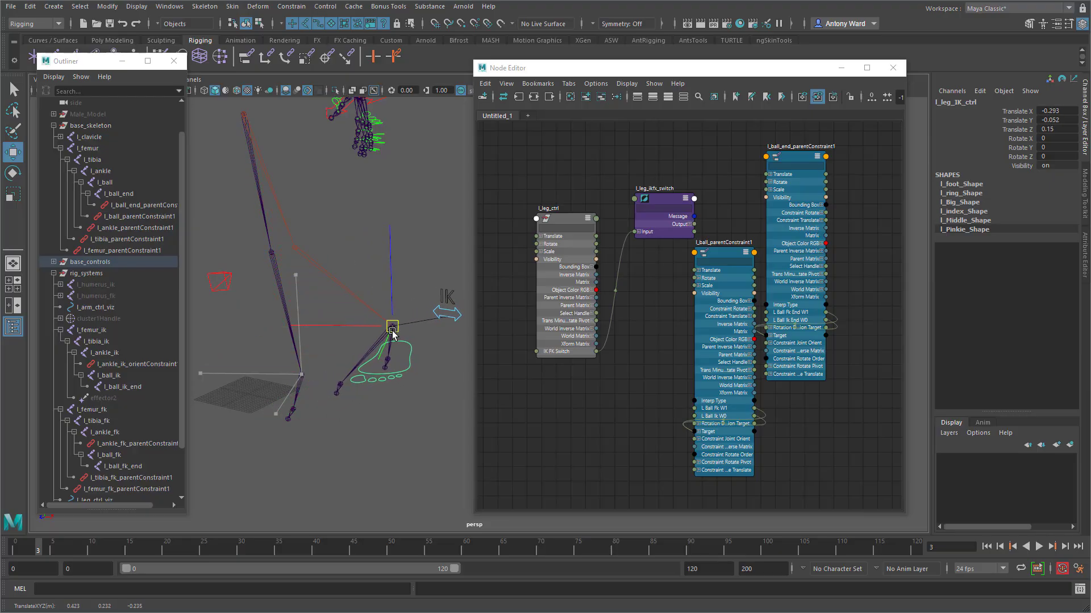
mouse_move(349, 441)
left_mouse_down("alt")
mouse_move(477, 415)
mouse_move(415, 409)
mouse_move(373, 431)
mouse_move(414, 445)
mouse_move(343, 421)
left_mouse_up("alt")
left_click(343, 421)
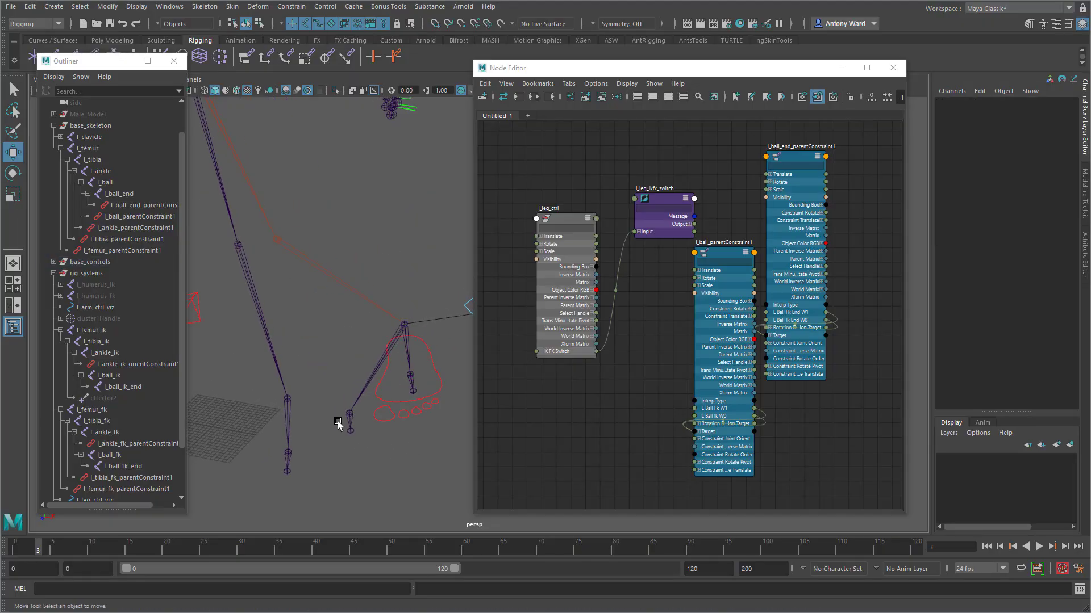
- Select the l_ball joint and examine its L Ball Ik W0 and L Ball Fk W1 constraint weights
left_click(350, 413)
left_click_drag(404, 441, 382, 415, "alt")
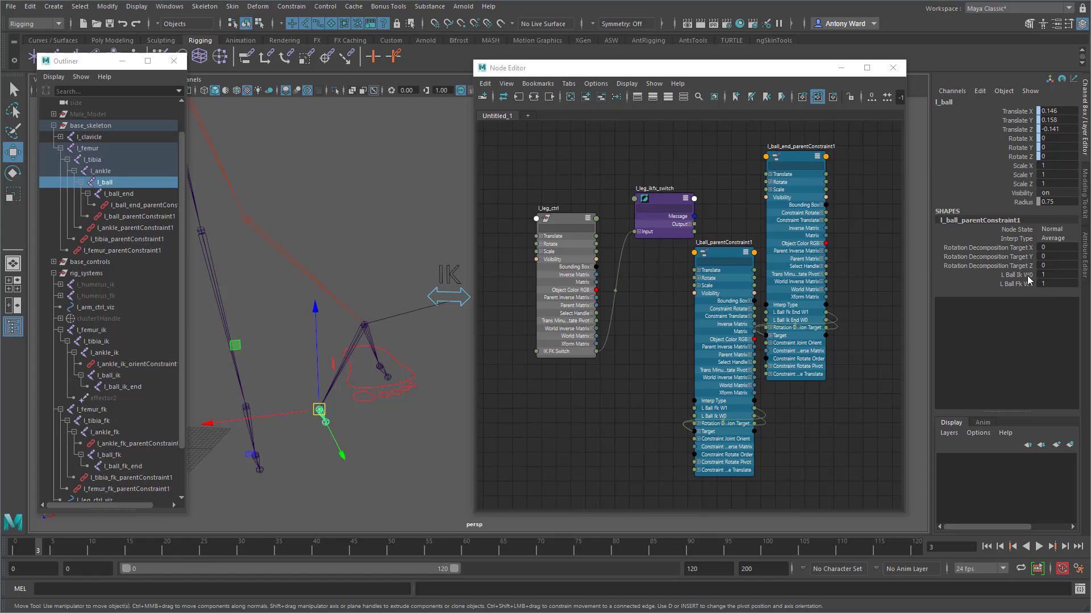
left_click_drag(1027, 275, 1027, 285)
mouse_move(409, 418)
left_mouse_down("alt")
mouse_move(397, 409)
mouse_move(425, 405)
left_mouse_up("alt")
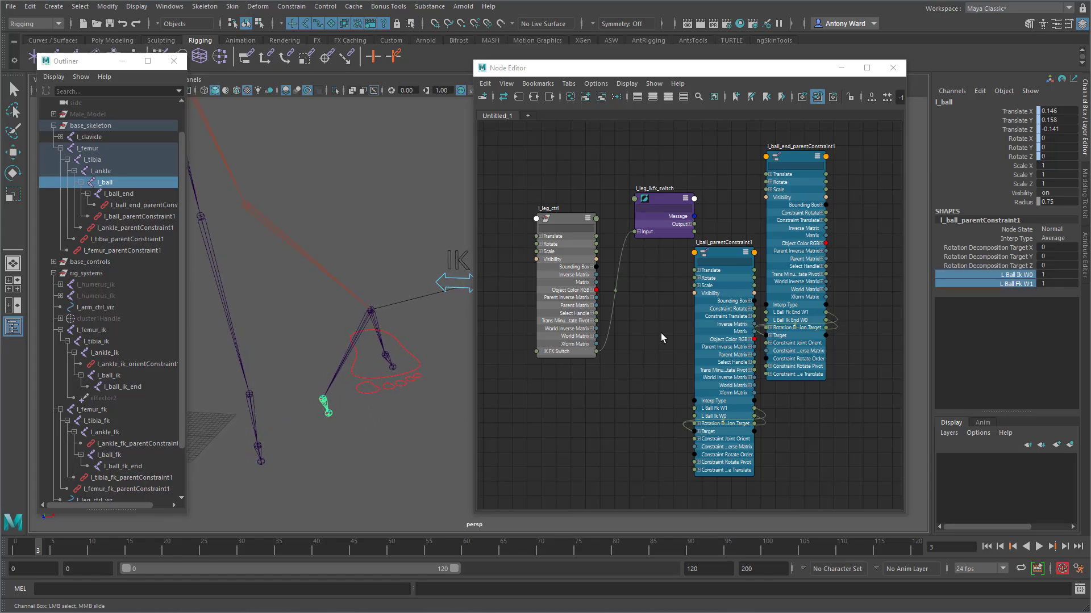
- Expand the Output and Input channels of l_leg_ikfx_switch and move the node clear of l_ball_parentConstraint1
right_click_drag(640, 315, 656, 314, "alt")
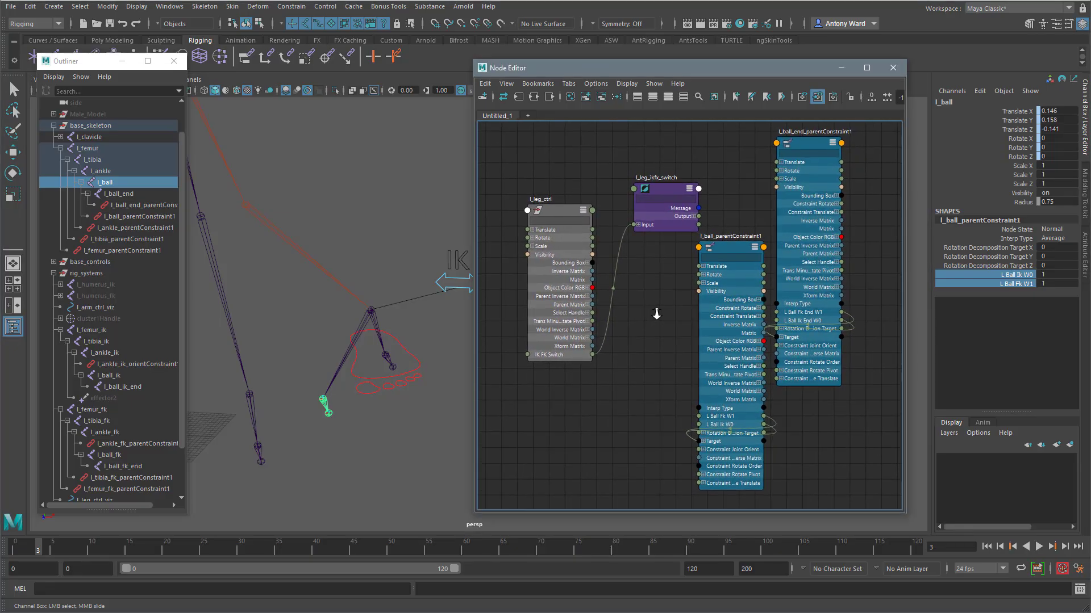
middle_click_drag(635, 304, 638, 296, "alt")
right_click_drag(639, 296, 644, 298, "alt")
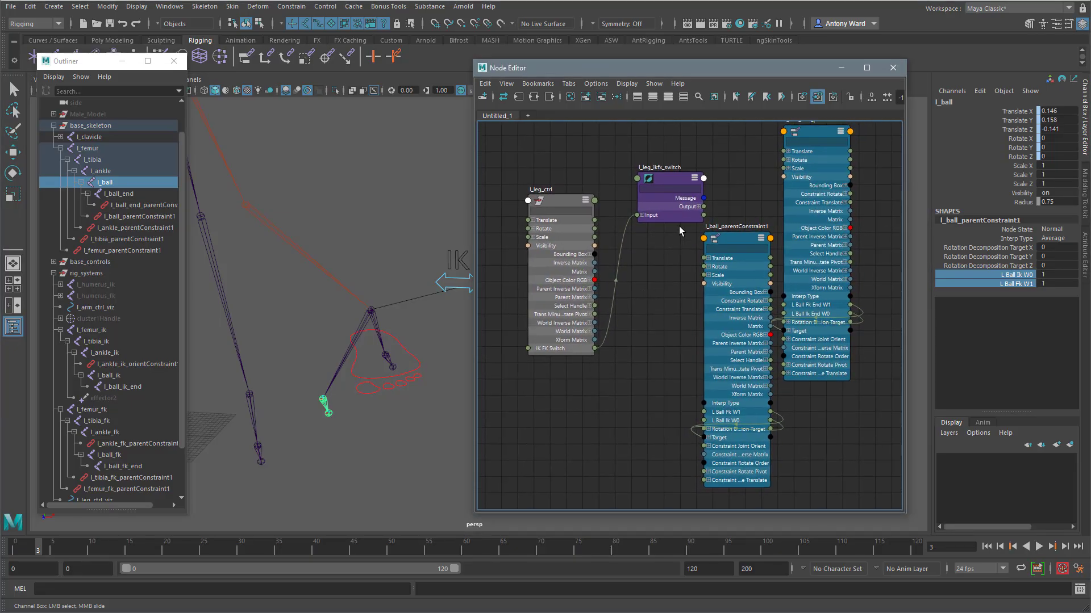
left_click(696, 207)
left_click(642, 240)
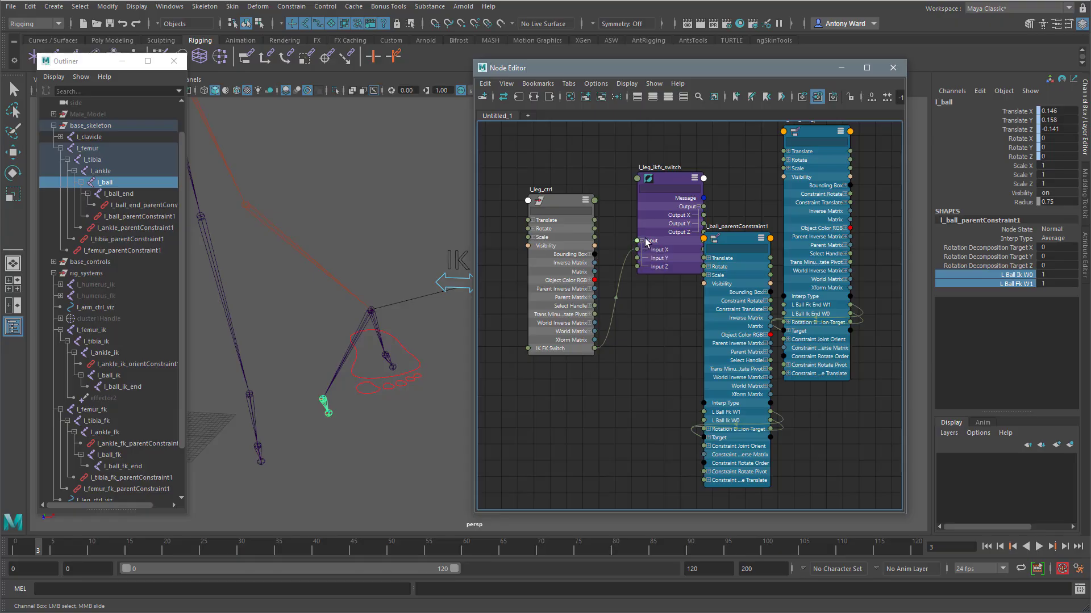
left_click_drag(676, 180, 656, 173)
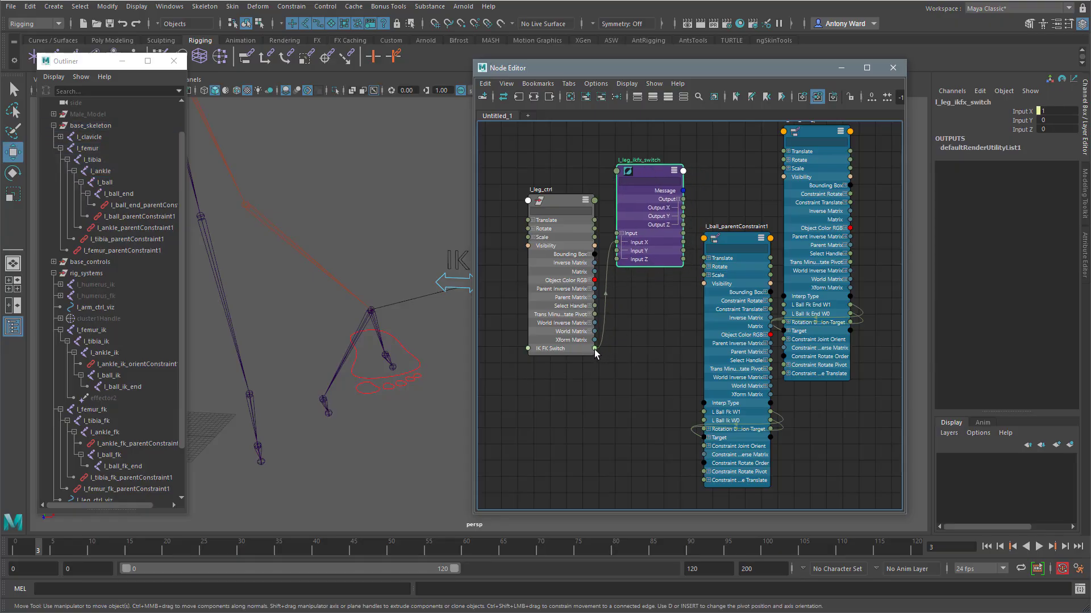
- Connect IK FK Switch to L Ball Ik W0 and L Ball Ik End W0, and Output X to L Ball Fk End W1 and L Ball Fk W1
left_click_drag(594, 350, 705, 421)
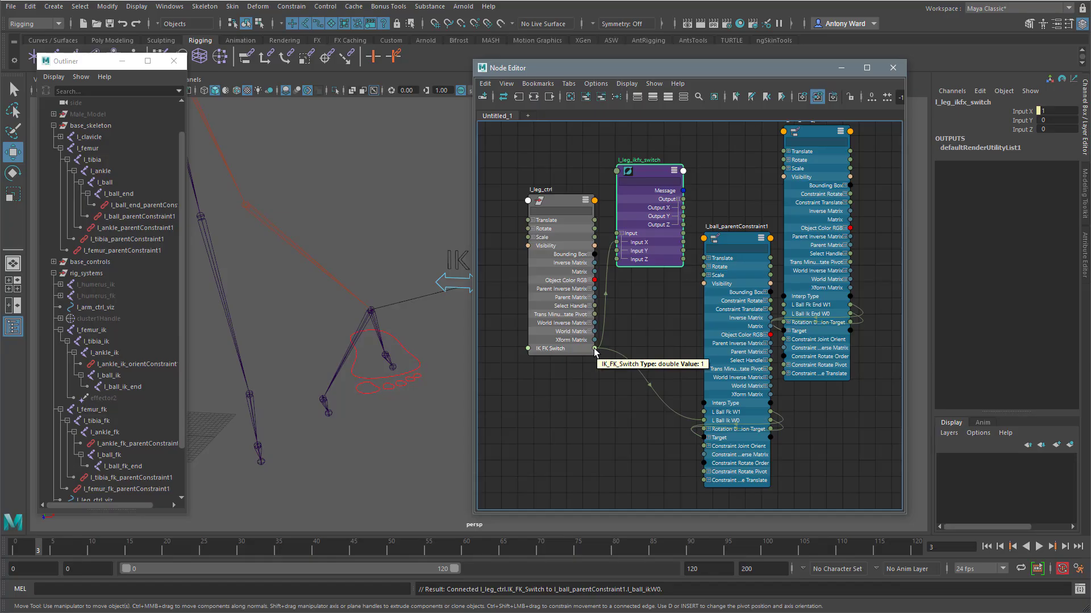
left_click_drag(595, 349, 783, 313)
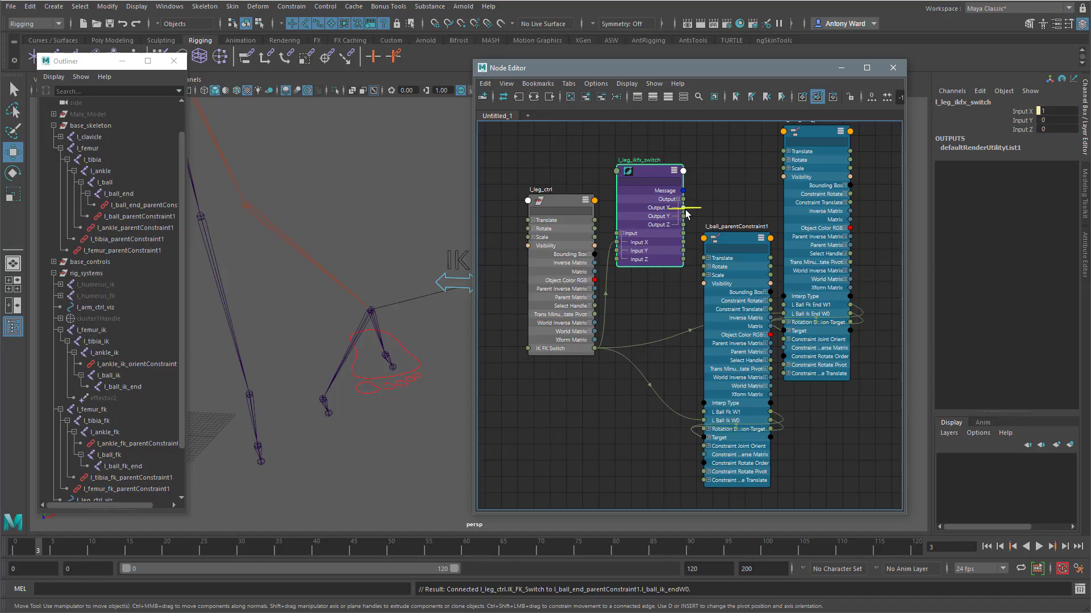
left_click_drag(686, 213, 782, 304)
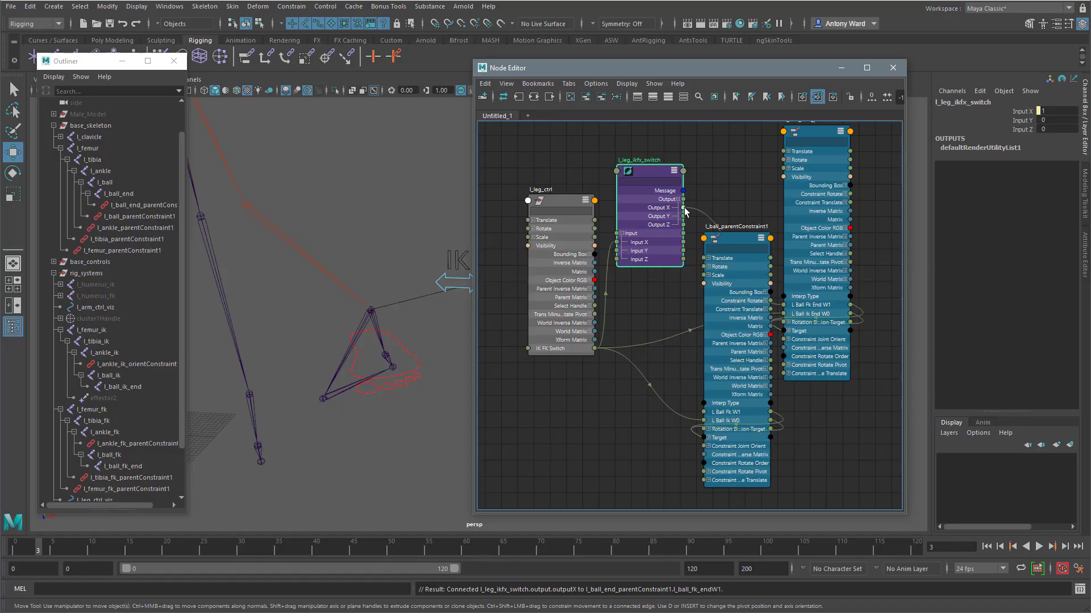
left_click_drag(683, 208, 702, 412)
- Set l_leg_ctrl's IK FK Switch to 0.5 and check the constraint weights on the l_ankle and l_ball joints
left_click_drag(387, 277, 354, 275, "alt")
middle_click_drag(364, 280, 329, 323, "alt")
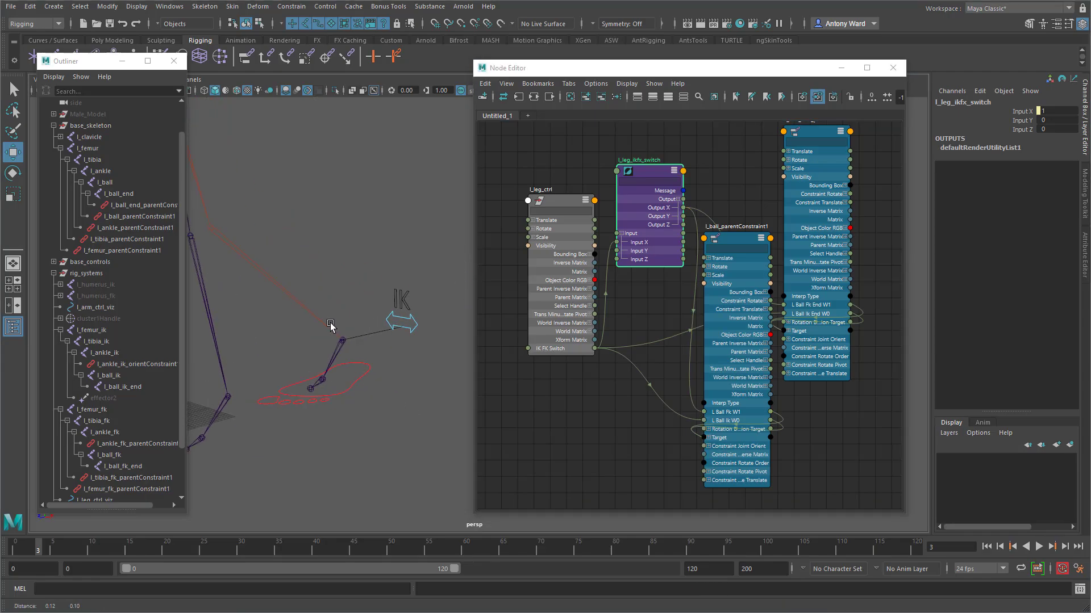
left_click_drag(330, 326, 443, 323, "alt")
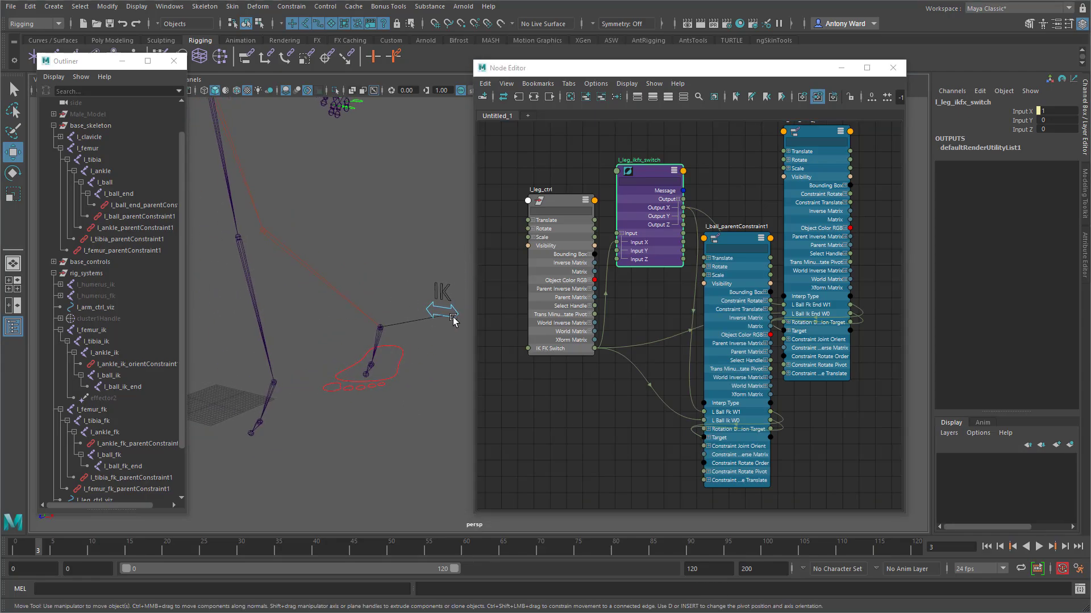
left_click(453, 321)
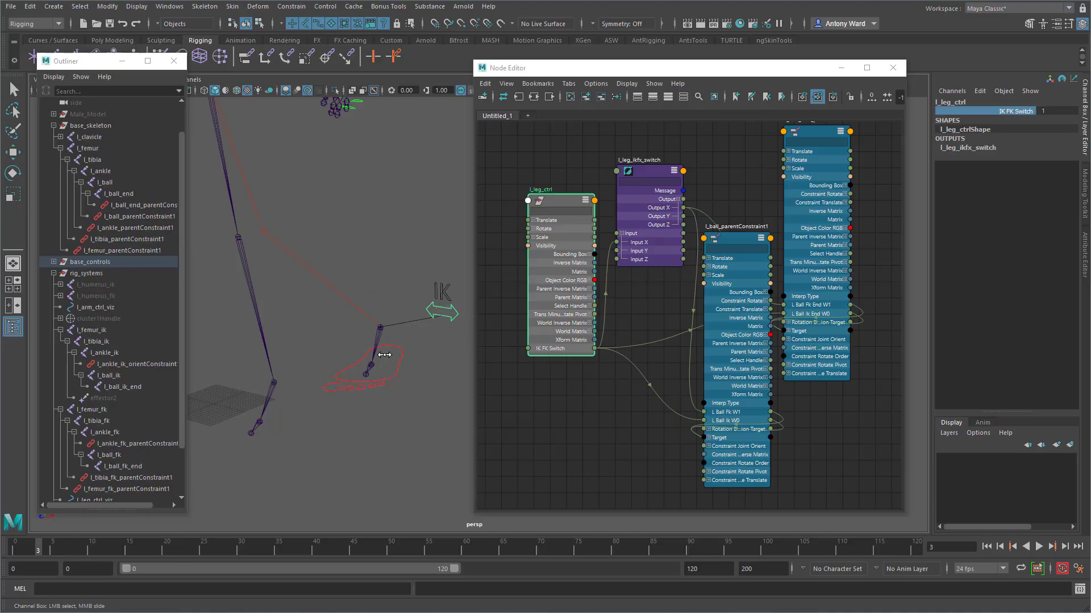
middle_click_drag(384, 354, 382, 353)
left_click(331, 367)
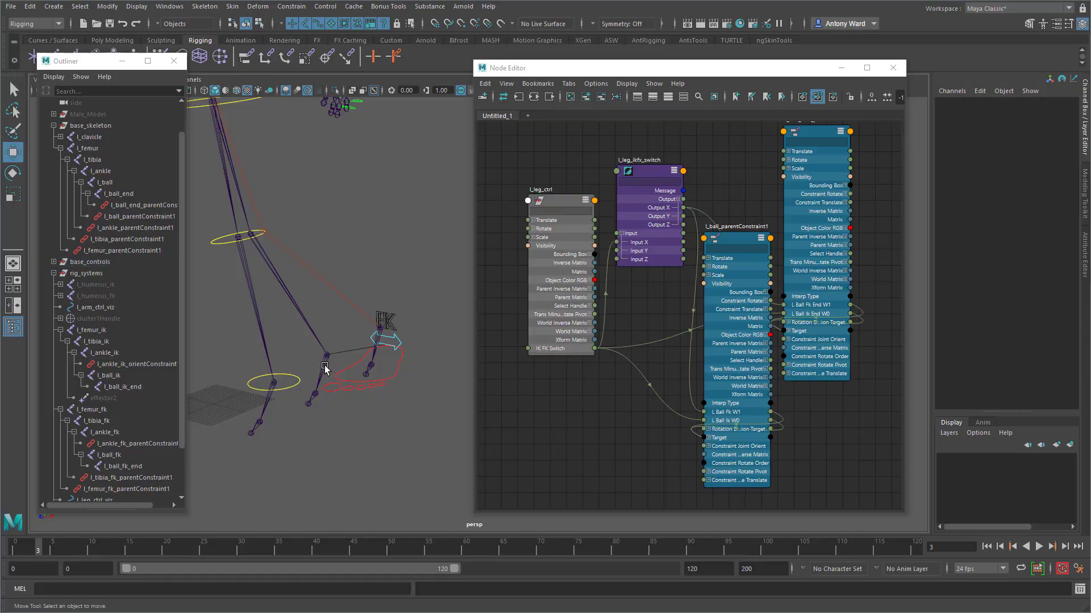
left_click(325, 366)
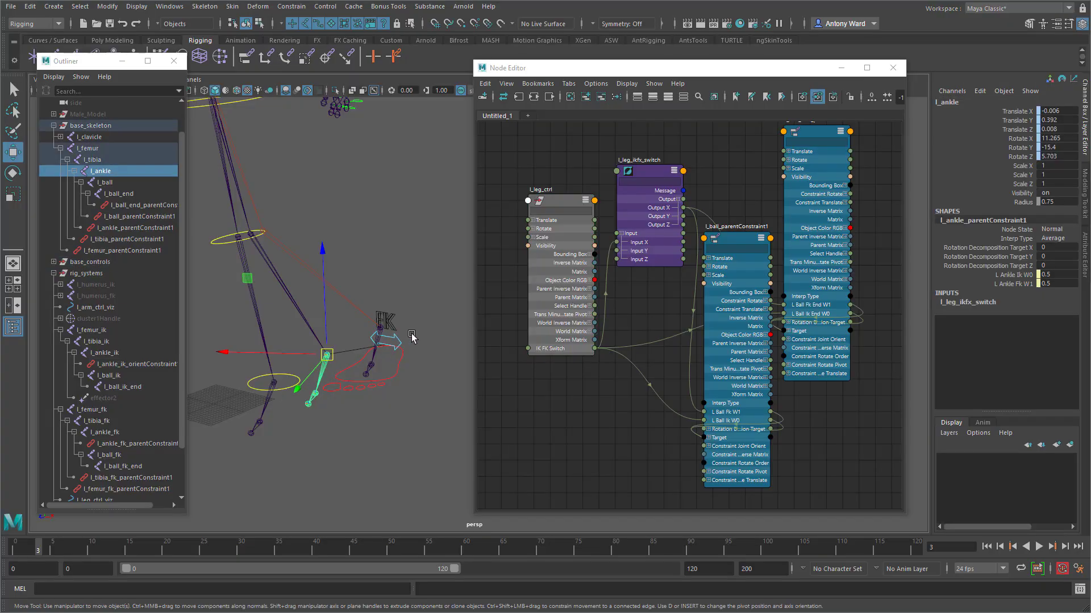
left_click(324, 461)
left_click(315, 393)
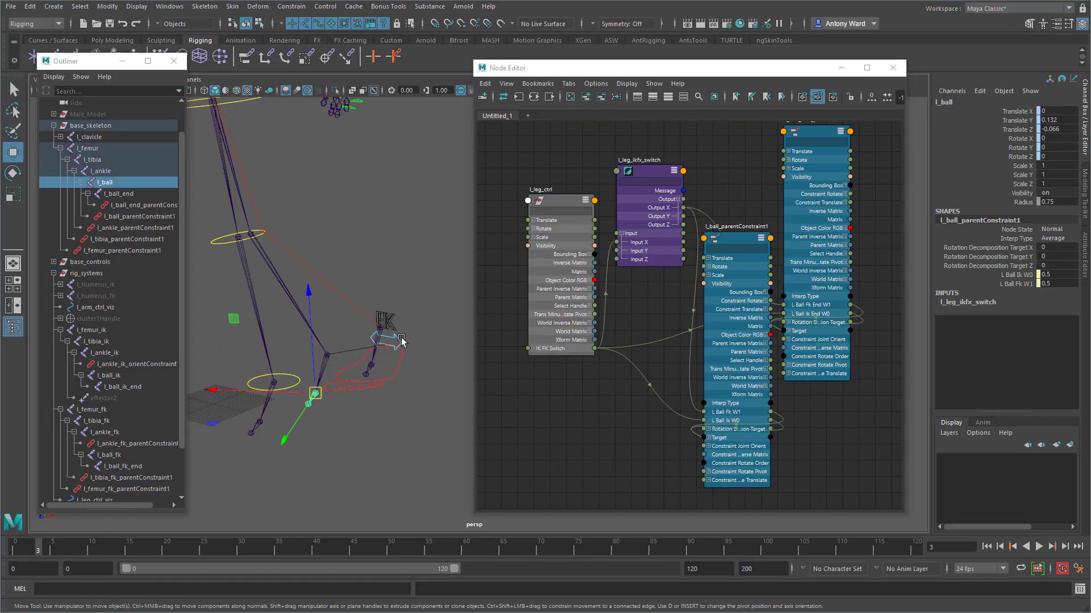
- Set l_leg_ctrl's IK FK Switch back to 1
left_click(400, 341)
left_click(1012, 111)
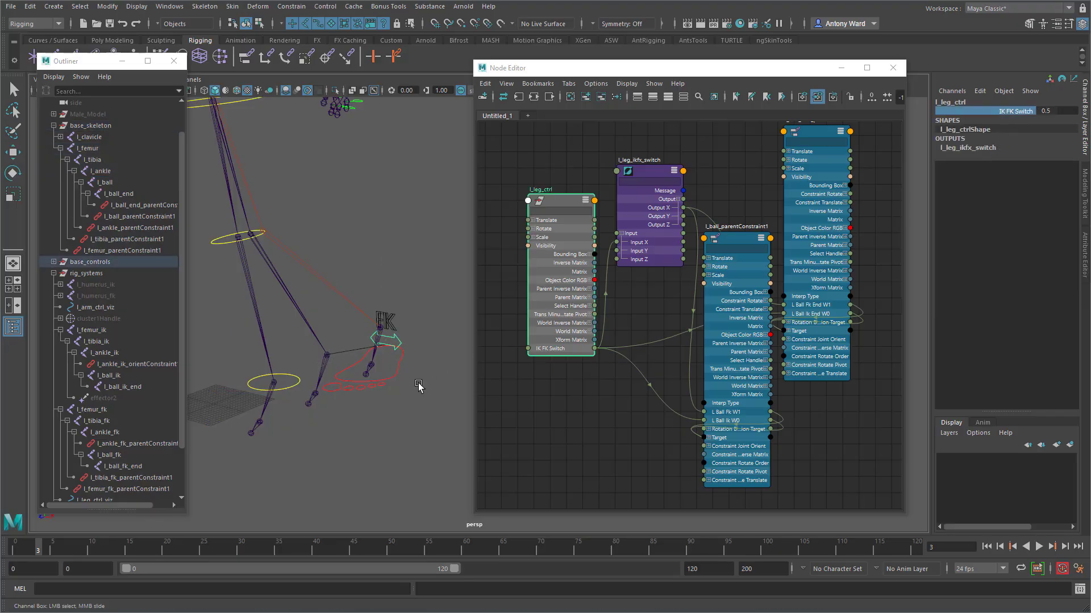
middle_click_drag(419, 386, 421, 383)
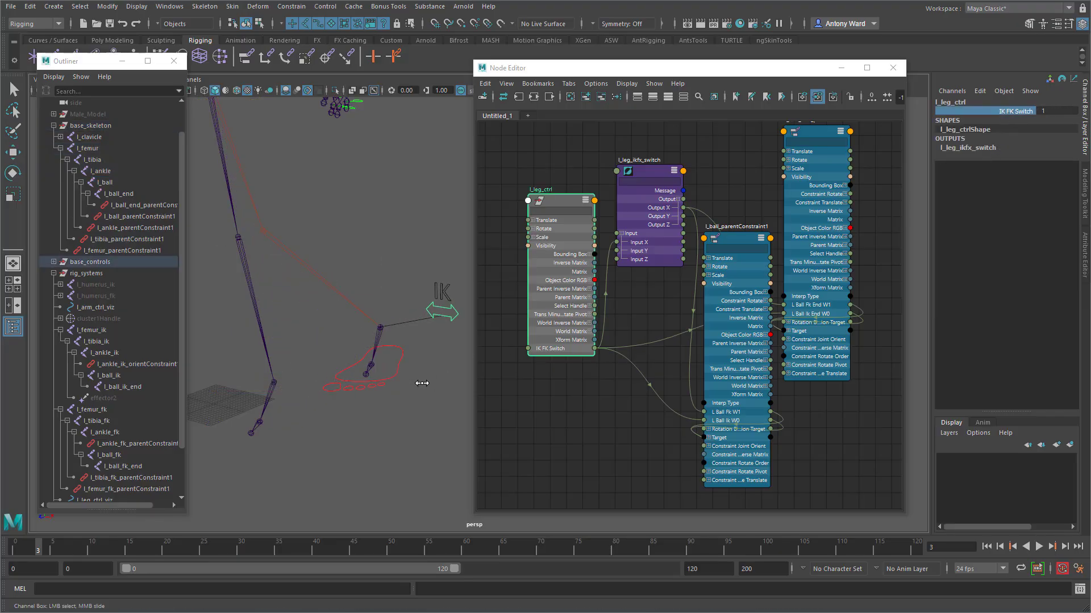
- Reset Translate X, Y and Z of l_leg_IK_ctrl to 0
left_click(395, 359)
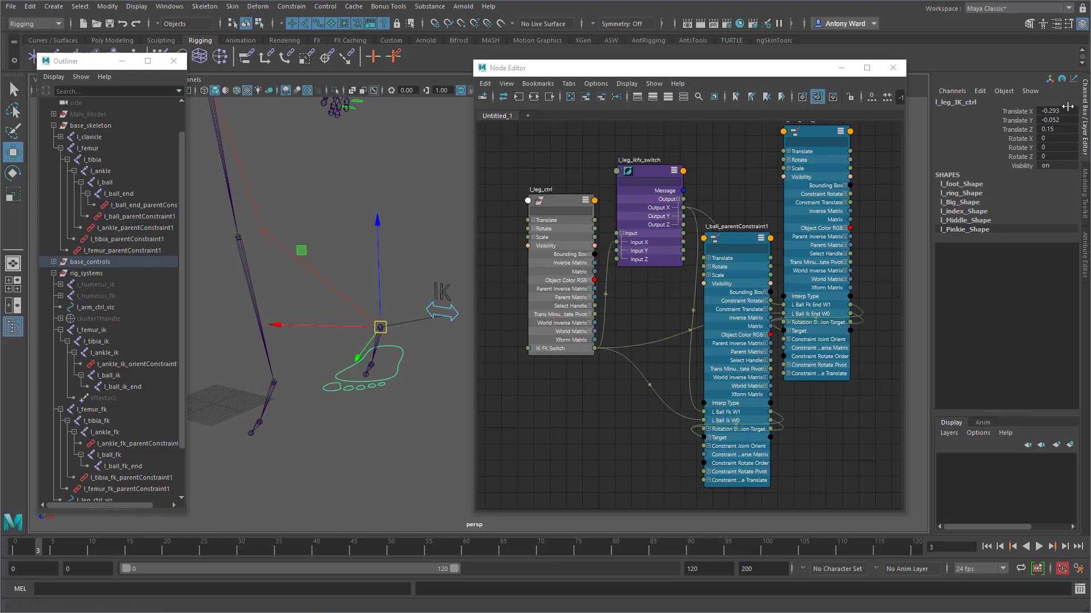
left_click_drag(1061, 111, 1064, 125)
type("0")
key("Return")
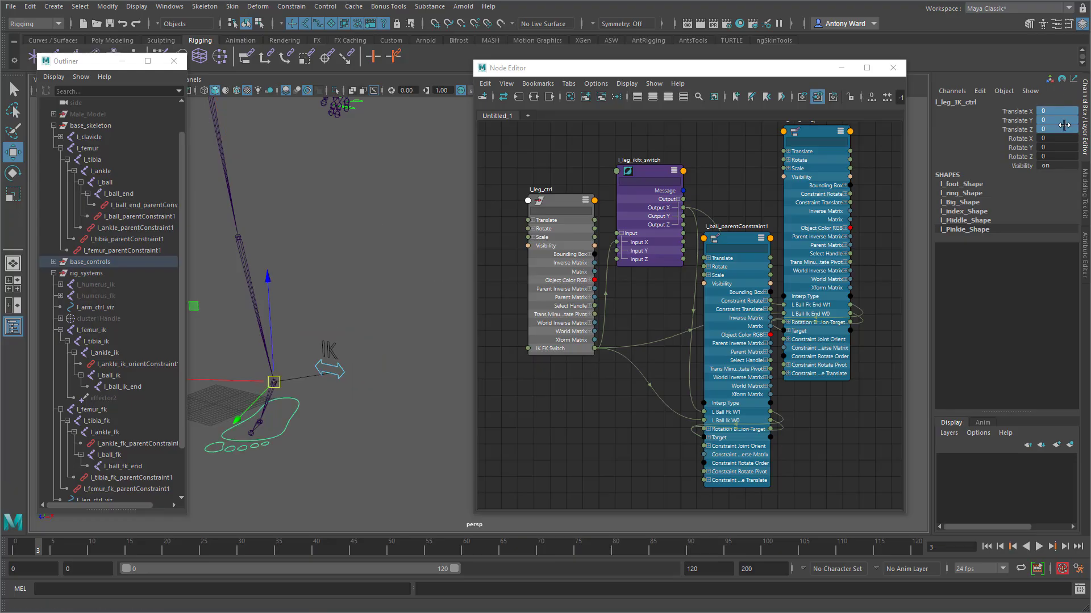
- Close the Node Editor, collapse the base_skeleton and rig_systems groups in the Outliner, and clear the selection
left_click(893, 67)
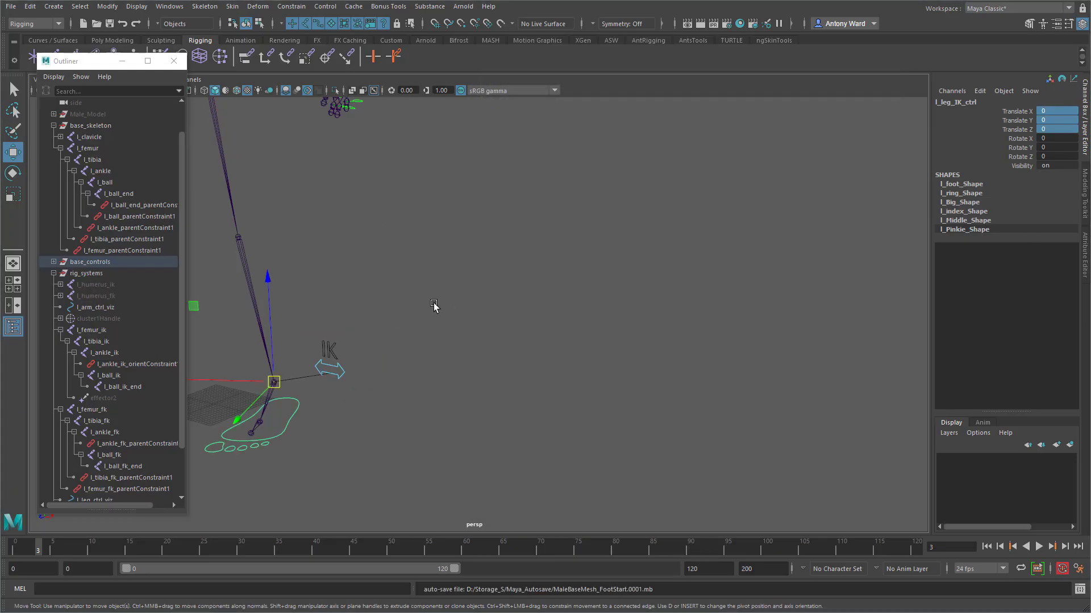
key("f")
left_click(54, 126)
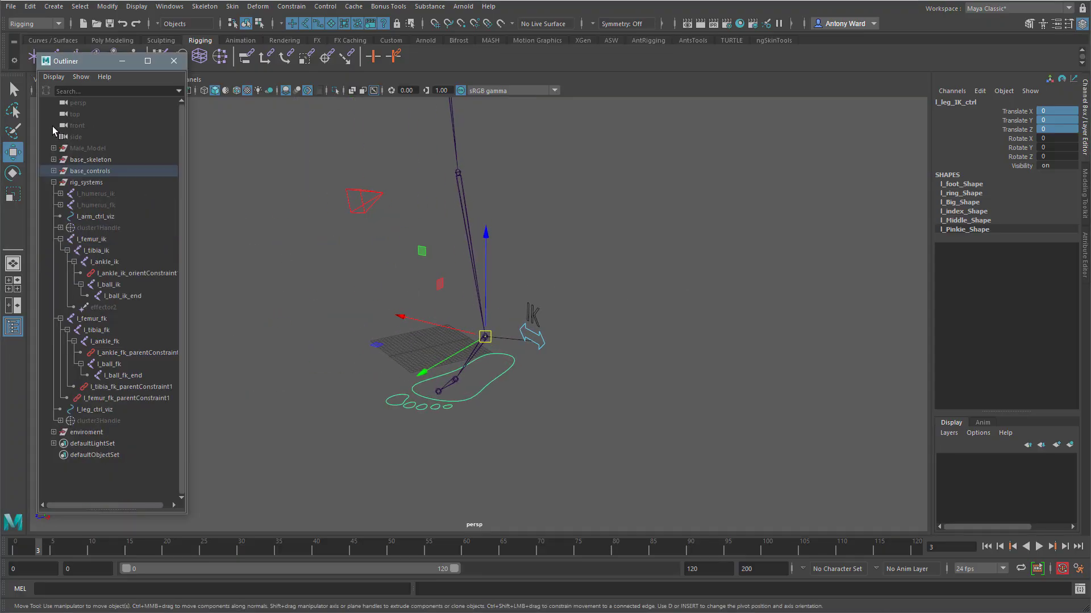
left_click(54, 182)
left_click(516, 419)
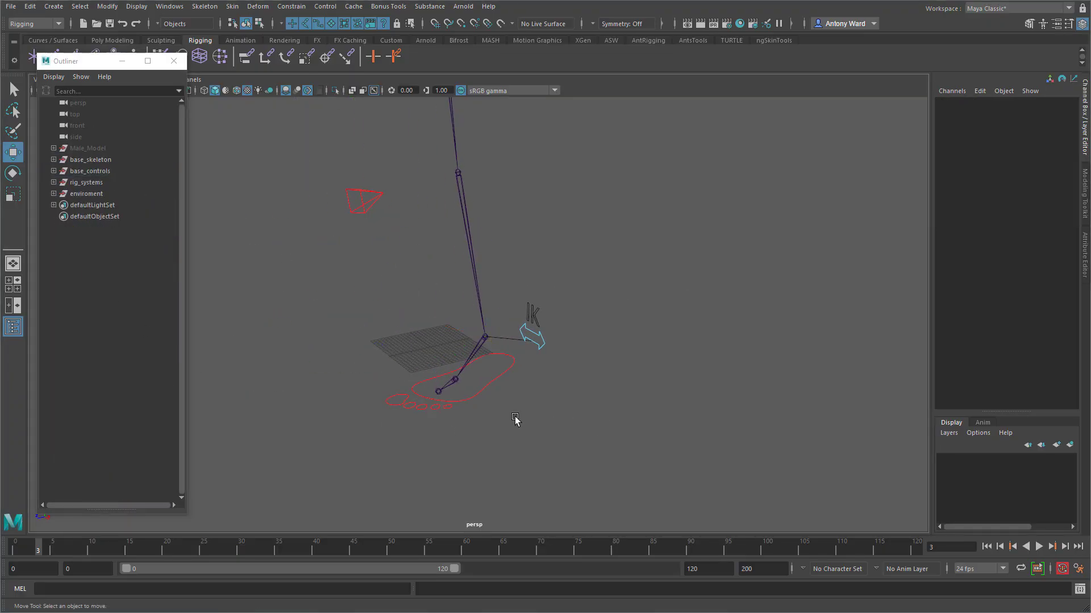
- Hide the l_femur_ik and l_femur_fk joint chains in the rig_systems group
left_click_drag(498, 408, 528, 412, "alt")
middle_click_drag(528, 412, 585, 382, "alt")
right_click_drag(585, 382, 632, 333, "alt")
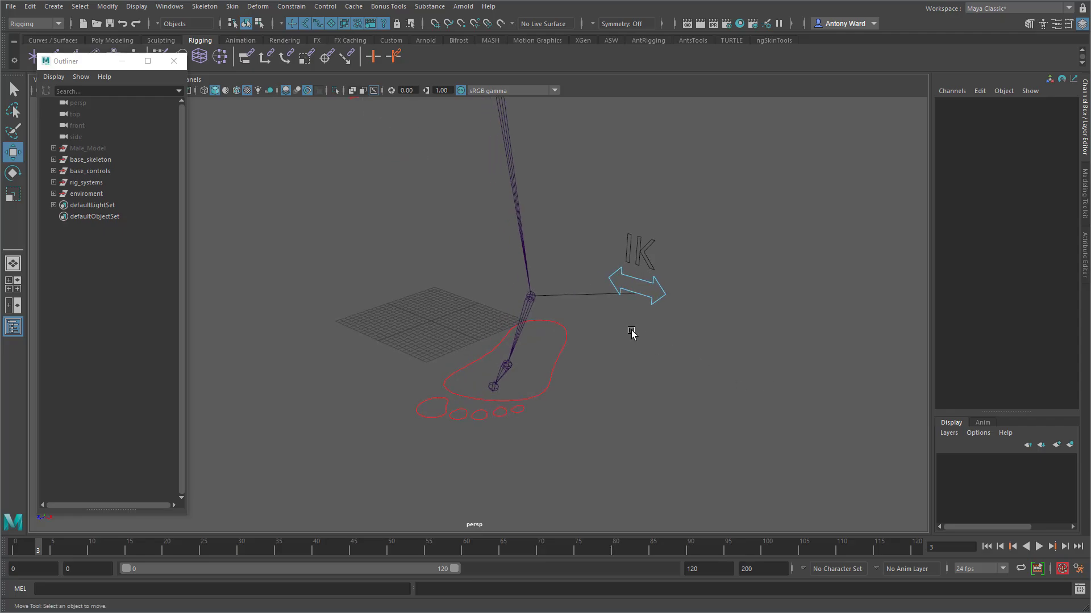
left_click(53, 182)
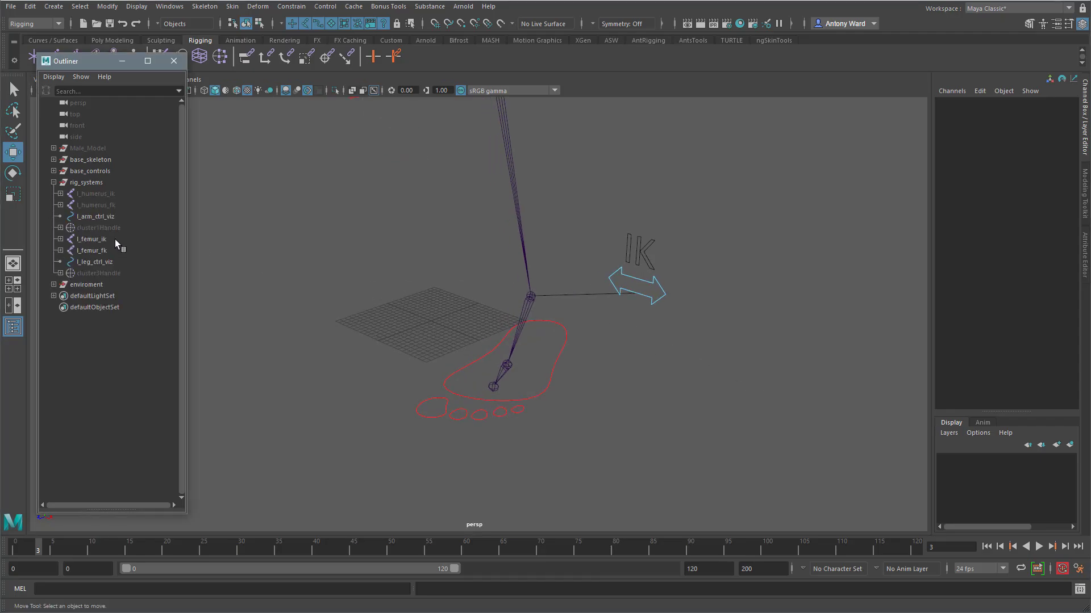
left_click_drag(115, 240, 116, 248)
key("ctrl+h")
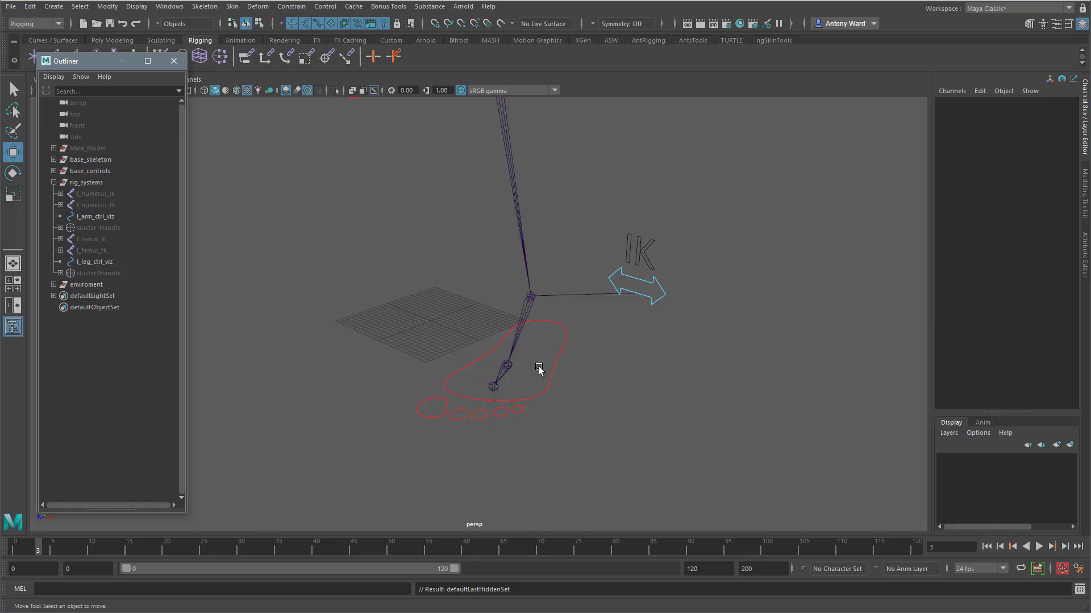
- Duplicate the base l_ankle joint together with its child joints
left_click_drag(540, 369, 662, 350, "alt")
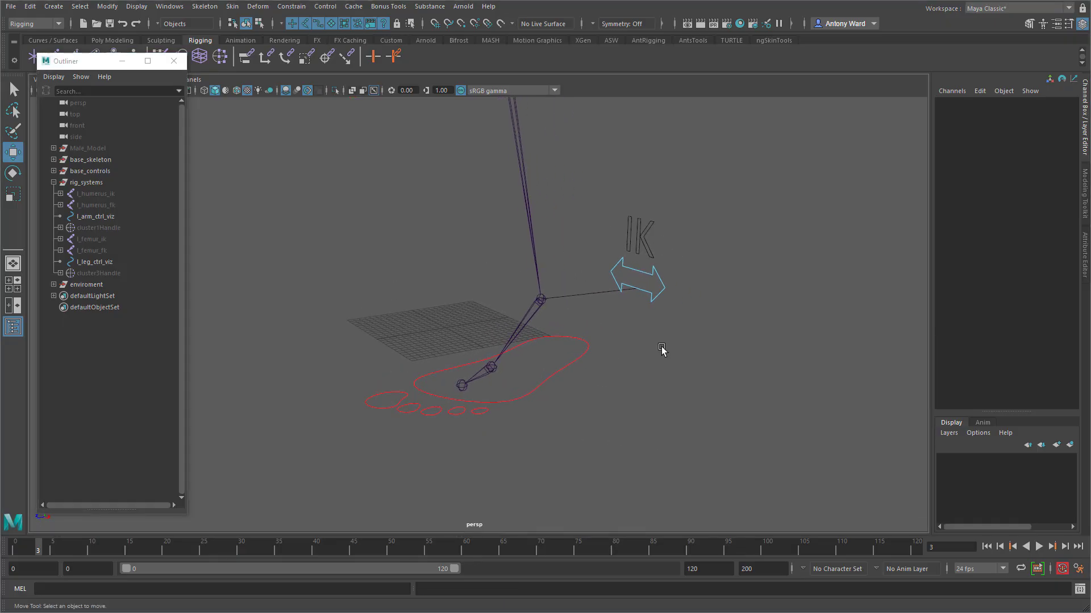
left_click(530, 324)
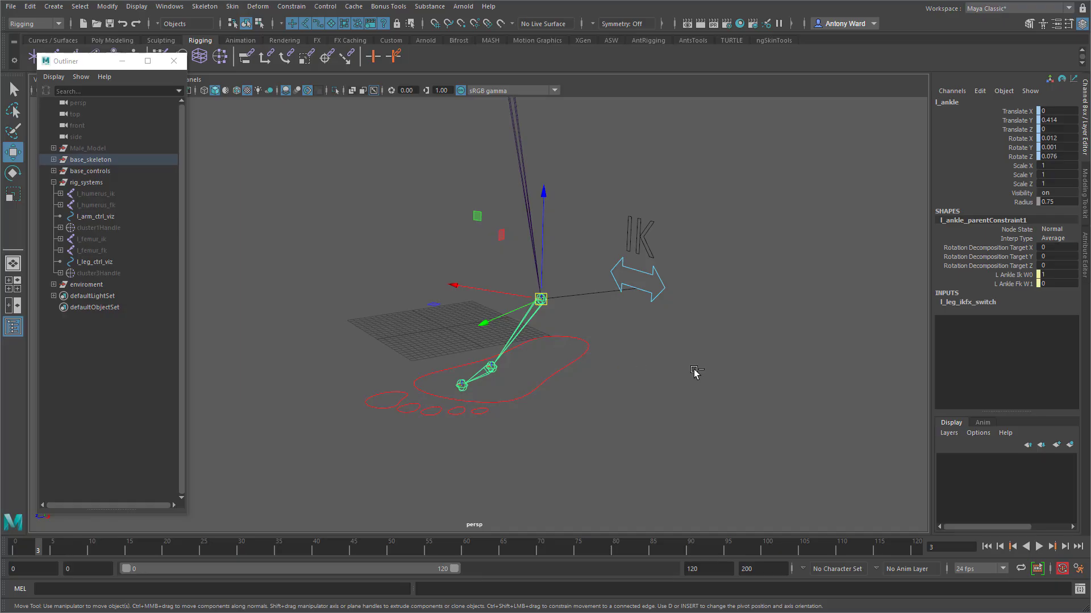
key("ctrl+d")
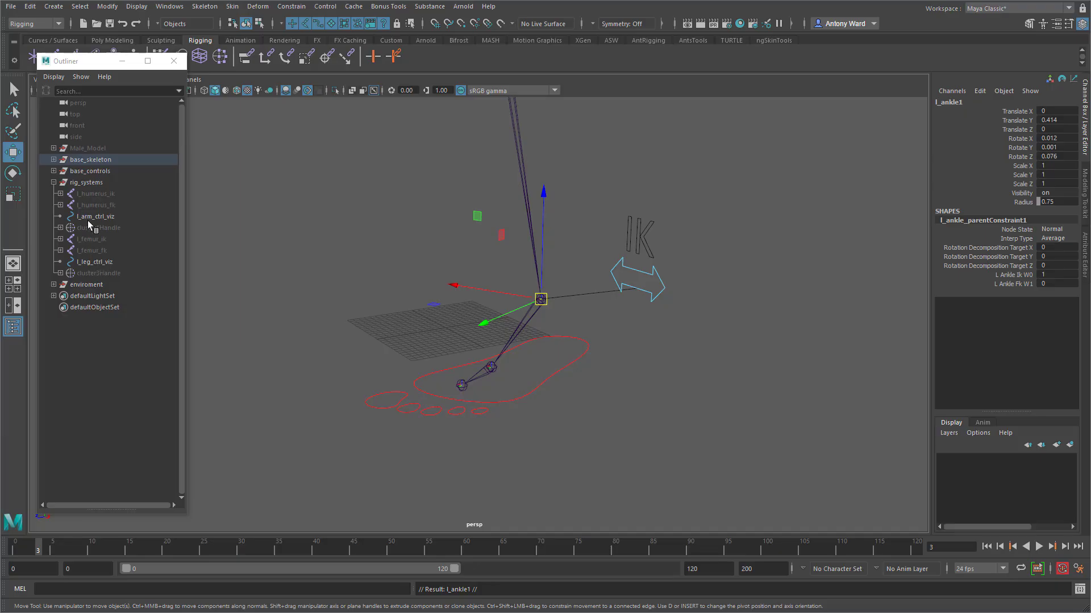
- Expand the l_femur hierarchy and move the duplicated l_ankle1 joint out of it, directly under the base_skeleton group
left_click(54, 160)
left_click(60, 183)
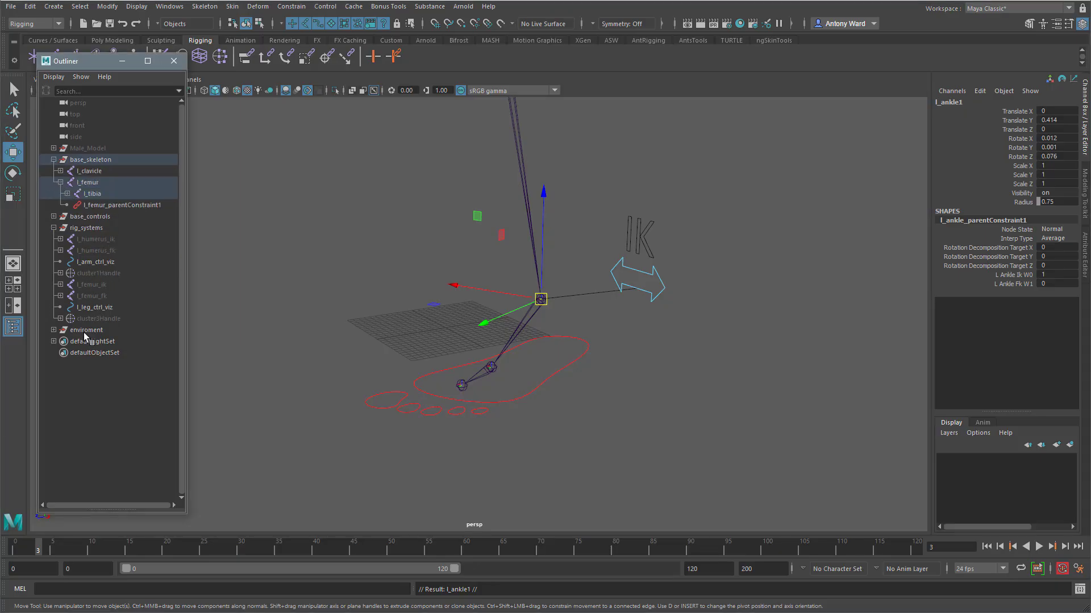
right_click(123, 424)
left_click(142, 454)
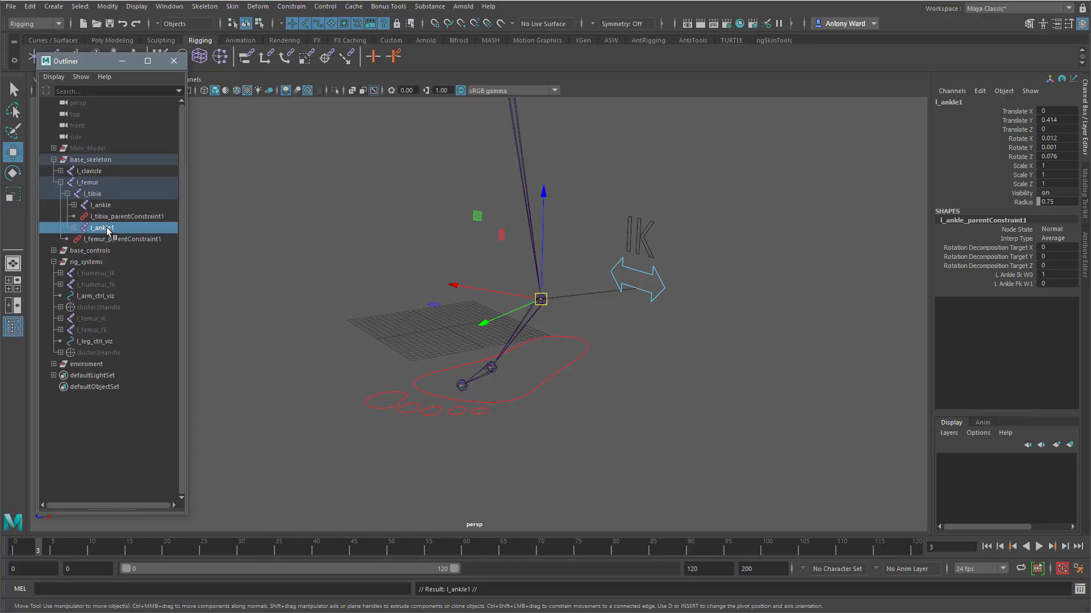
left_click_drag(105, 231, 85, 179)
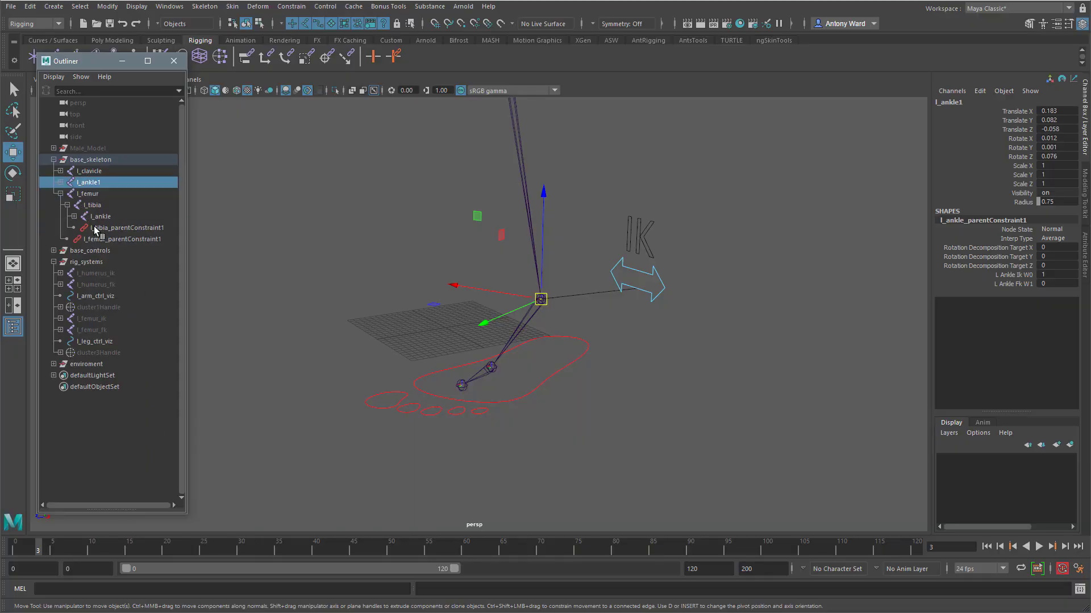
- Hide the original l_femur chain and expand the l_ankle1 hierarchy
left_click(93, 196)
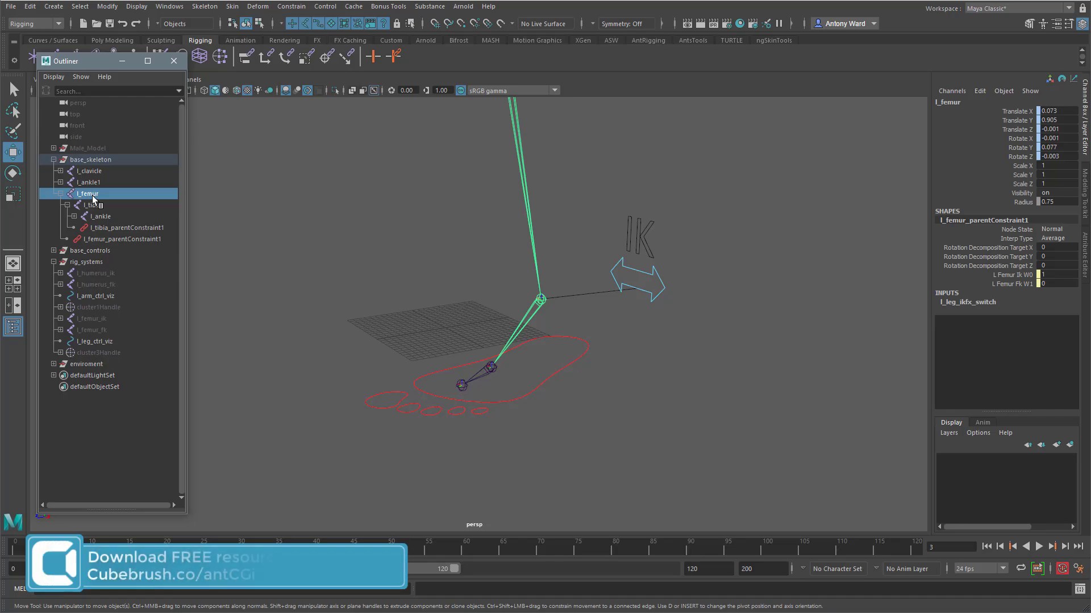
key("ctrl+h")
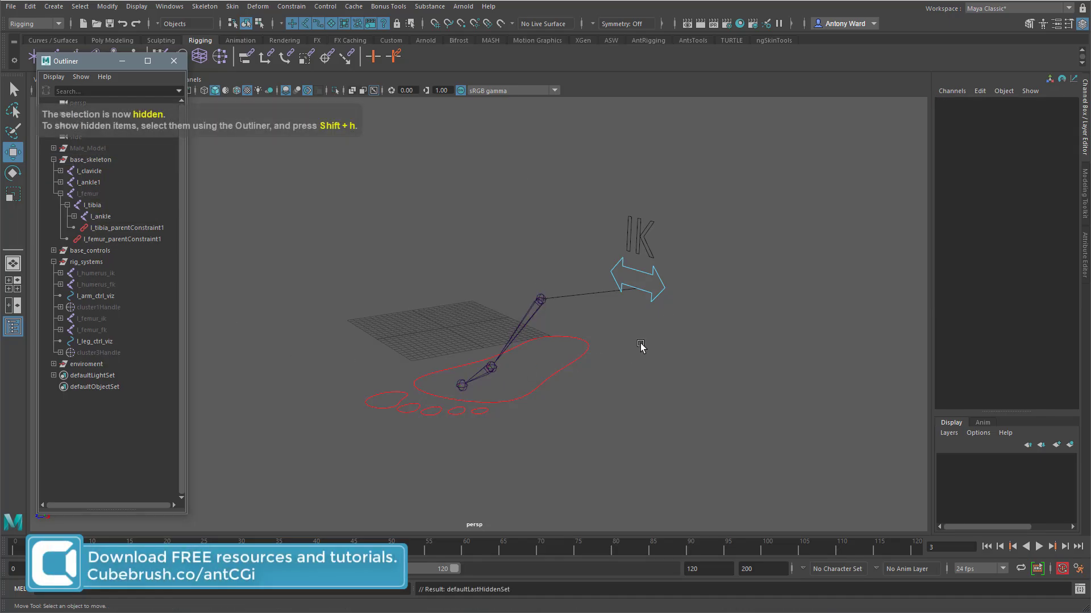
left_click(537, 312)
scroll(475, 364, "up", 4)
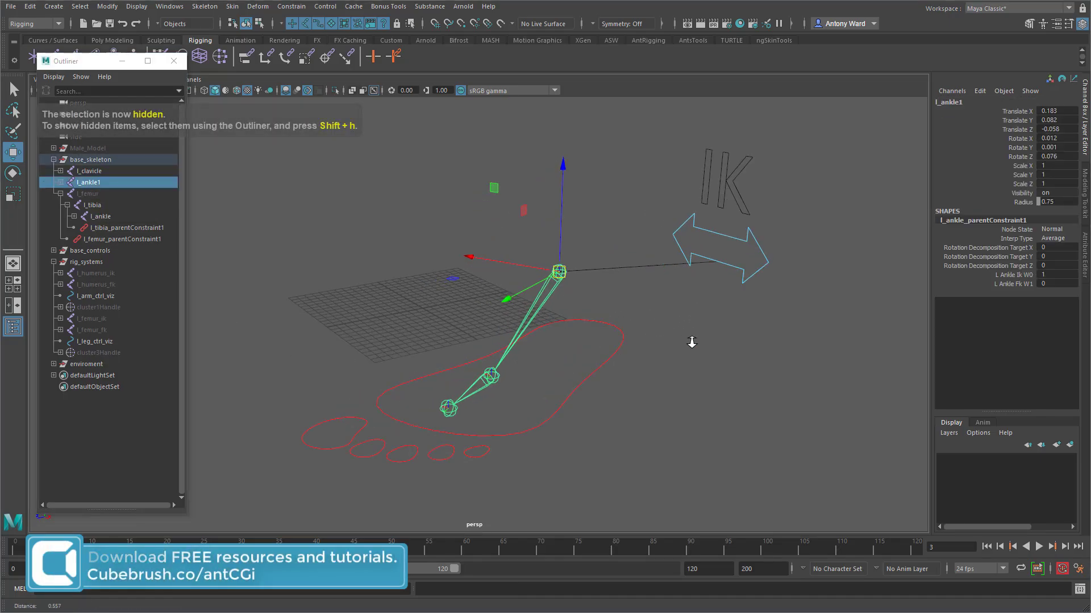
left_click(60, 181)
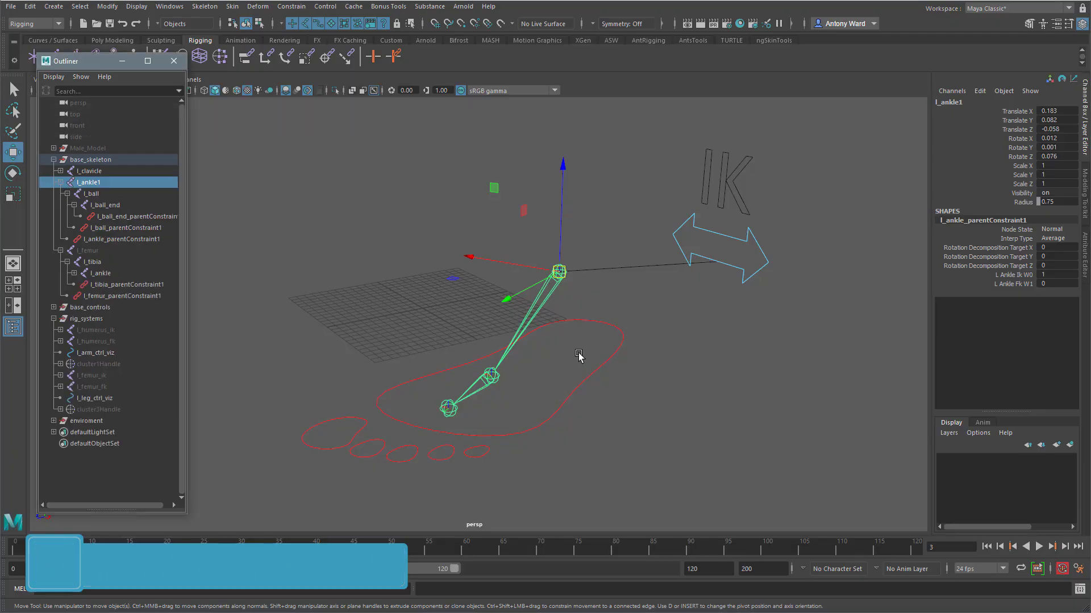
- Duplicate the l_ball_end joint of the l_ankle1 chain and move the copy back to the heel, at about -0.191 in Translate Y
left_click_drag(579, 358, 393, 378, "alt")
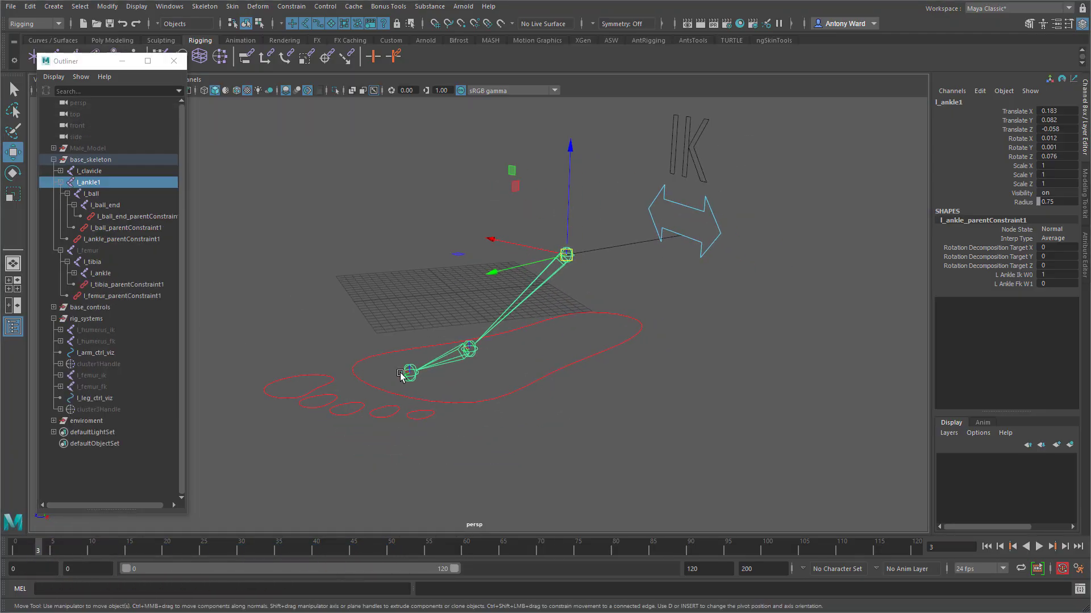
left_click(403, 376)
left_click_drag(508, 407, 661, 365, "alt")
left_click(265, 293)
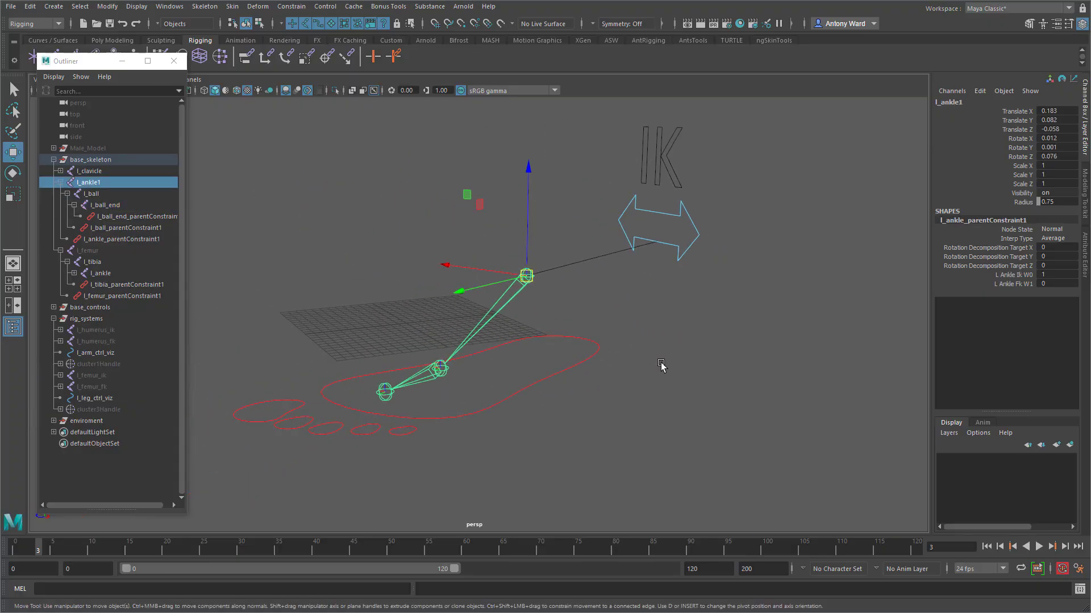
left_click(383, 396)
key("ctrl+d")
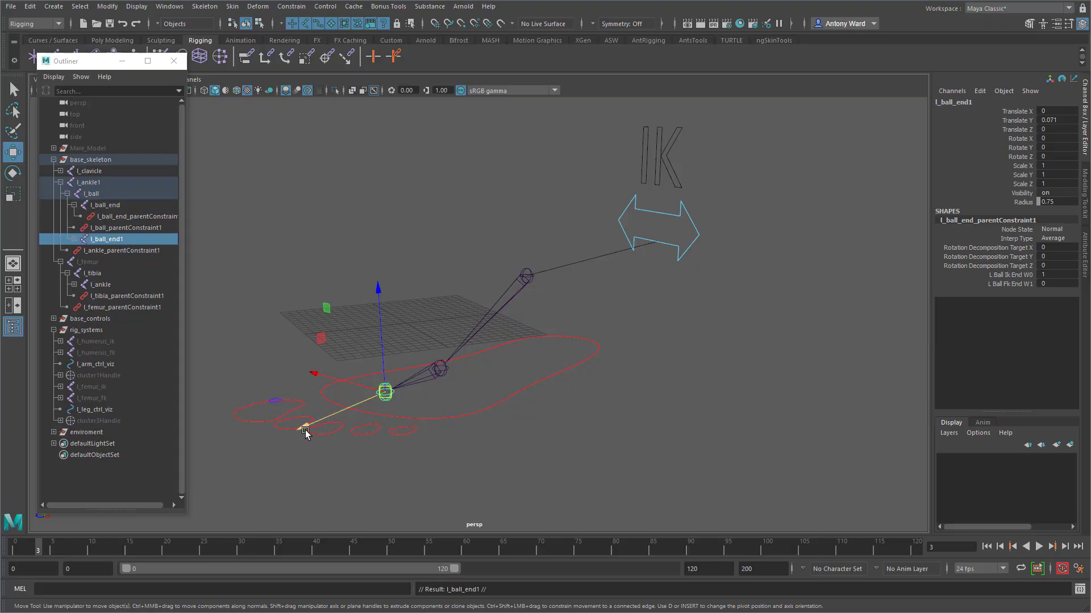
left_click_drag(303, 429, 519, 368)
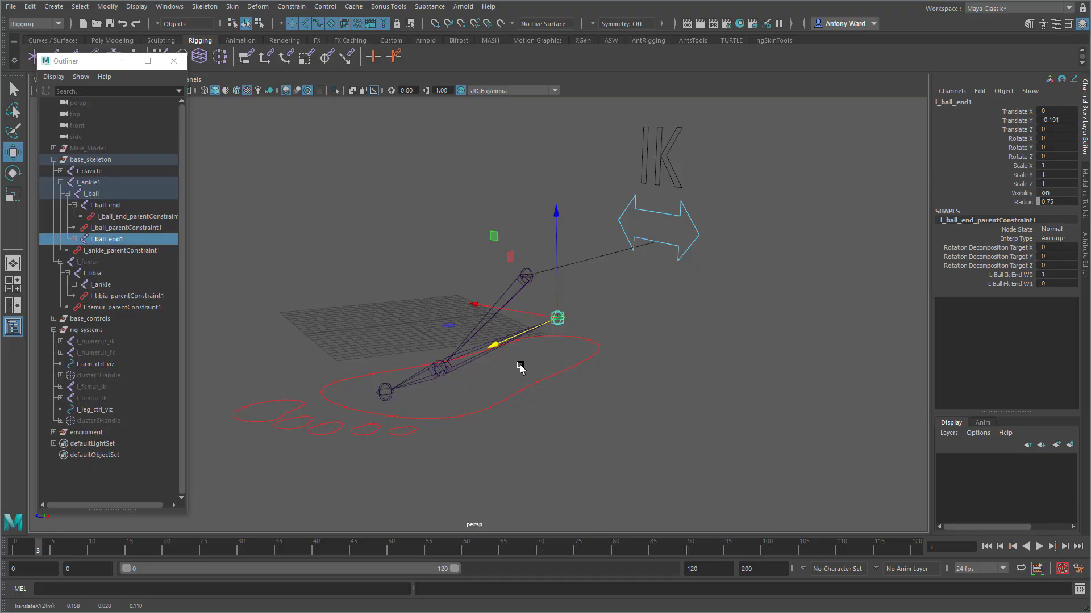
- Show Male_Model and examine the position of the l_ball_end1 heel joint against the foot mesh
mouse_move(695, 370)
left_mouse_down("alt")
mouse_move(637, 370)
mouse_move(694, 373)
left_mouse_up("alt")
left_click_drag(97, 55, 97, 100)
left_click(110, 192)
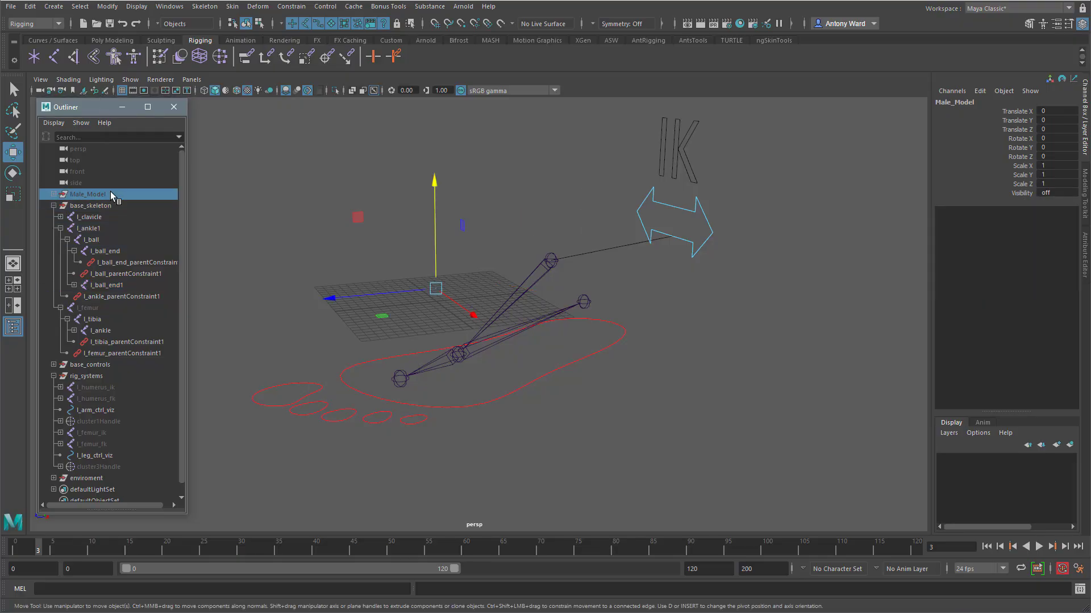
key("shift+h")
mouse_move(691, 348)
left_mouse_down("alt")
mouse_move(648, 343)
mouse_move(577, 297)
mouse_move(438, 253)
mouse_move(557, 263)
mouse_move(564, 296)
mouse_move(580, 302)
left_mouse_up("alt")
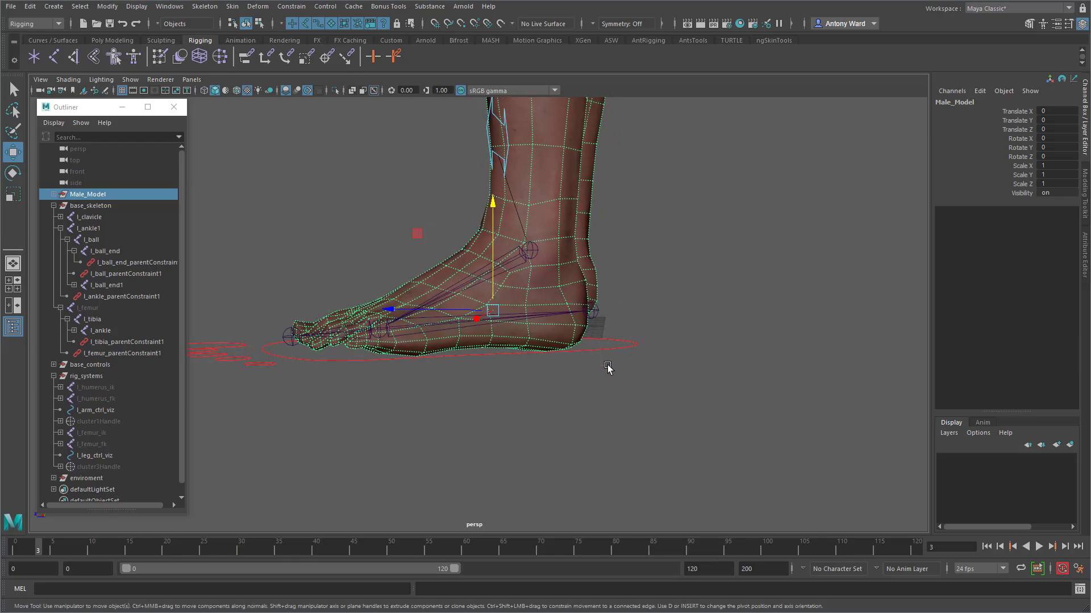
middle_click_drag(508, 359, 555, 351, "alt")
right_click_drag(555, 351, 597, 347, "alt")
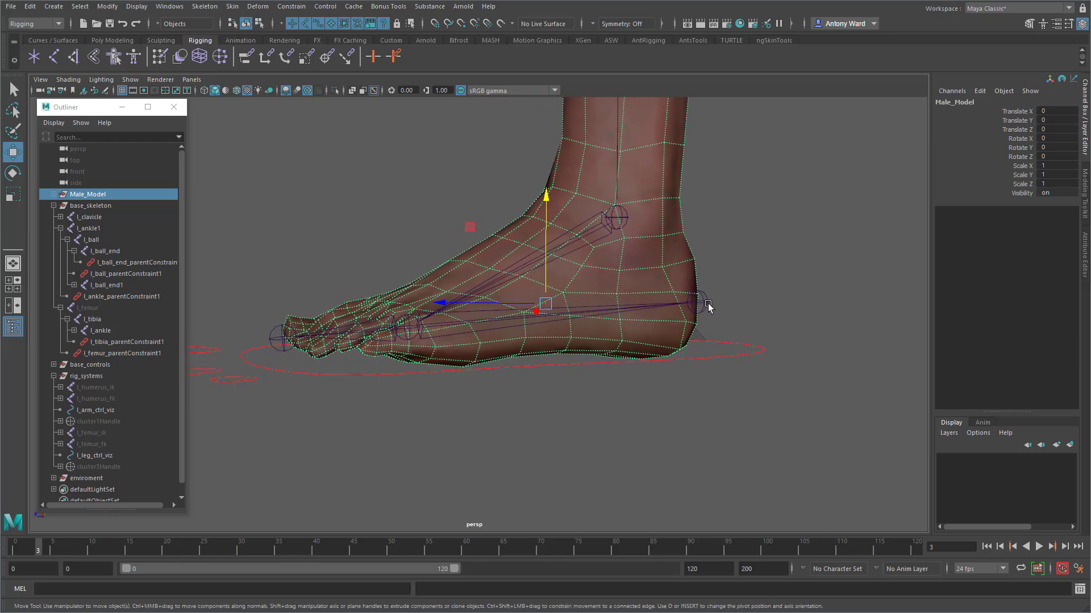
left_click(708, 304)
left_click_drag(868, 440, 844, 437, "alt")
middle_click_drag(844, 437, 753, 415, "alt")
mouse_move(568, 324)
left_mouse_down("alt")
mouse_move(604, 333)
mouse_move(619, 353)
mouse_move(716, 346)
mouse_move(523, 338)
mouse_move(540, 358)
left_mouse_up("alt")
left_click(72, 80)
left_click(68, 80)
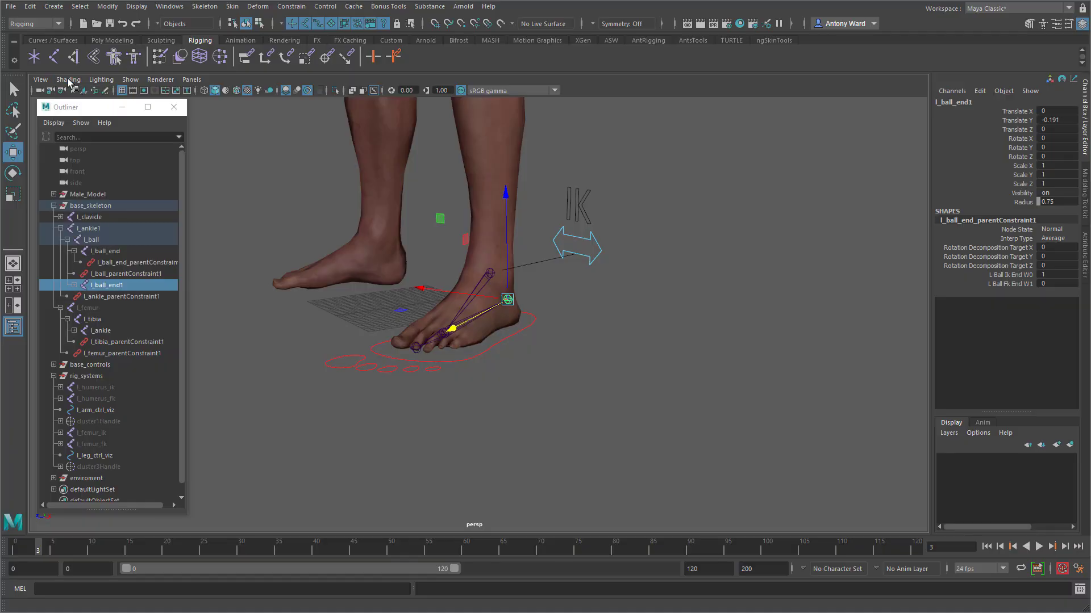
- Hide Male_Model again so only the foot joints and controls remain in view
left_click(103, 194)
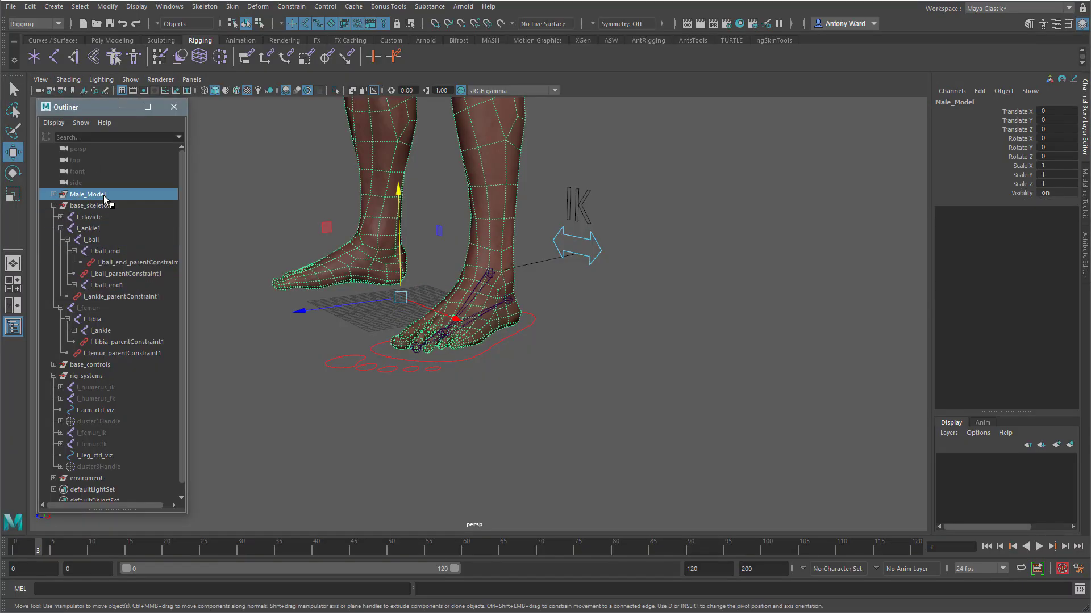
key("ctrl+h")
left_click_drag(781, 417, 512, 317, "alt")
right_click_drag(512, 316, 592, 353, "alt")
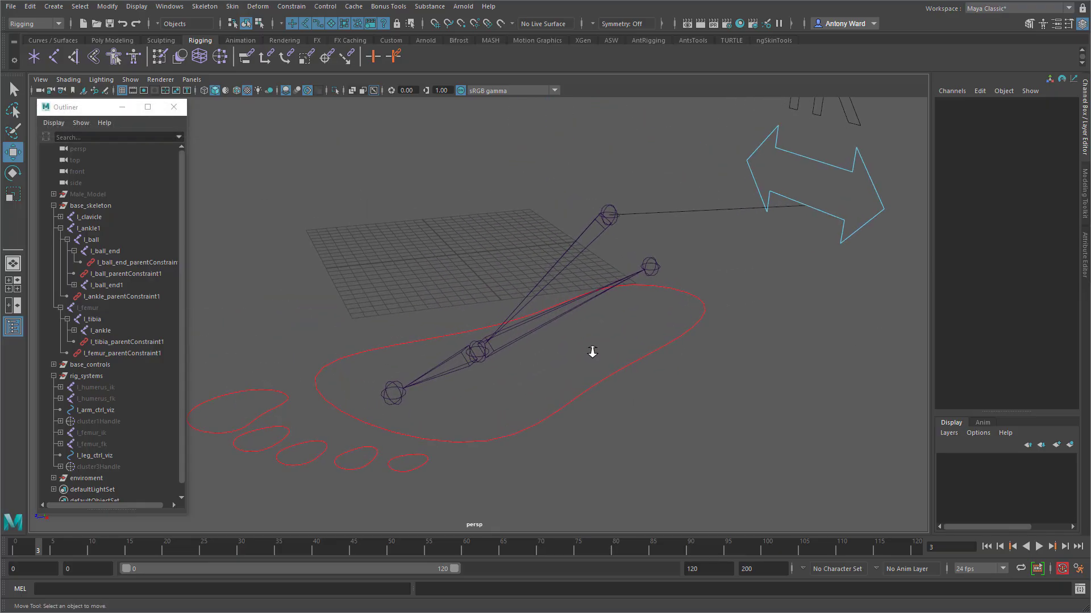
- Try lowering the l_ball_end1 heel joint to about -0.076 in Translate Z, and undo the move
left_click(652, 271)
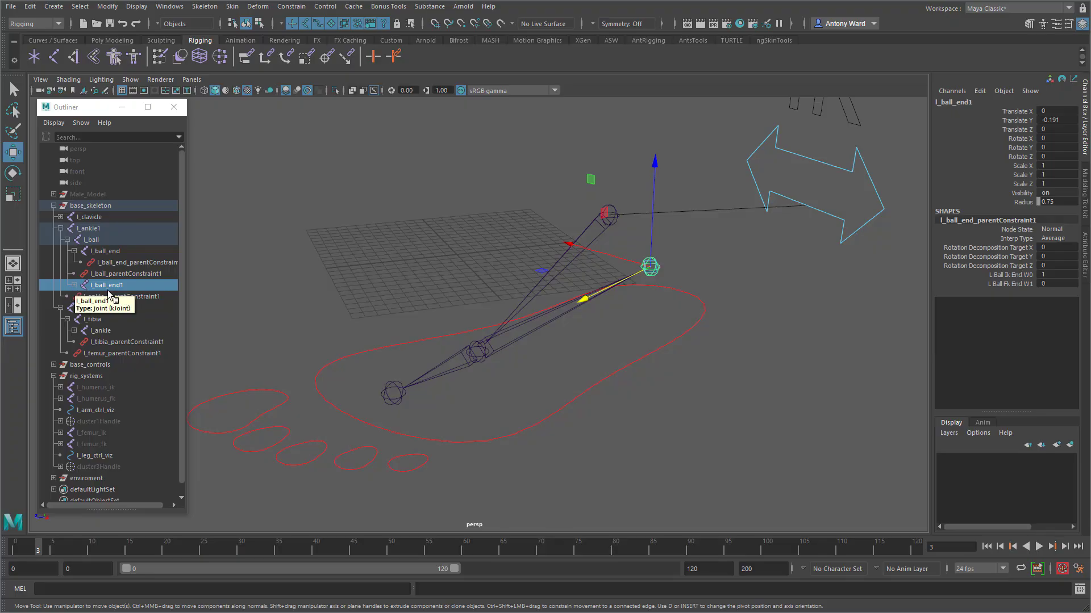
left_click_drag(806, 335, 789, 339, "alt")
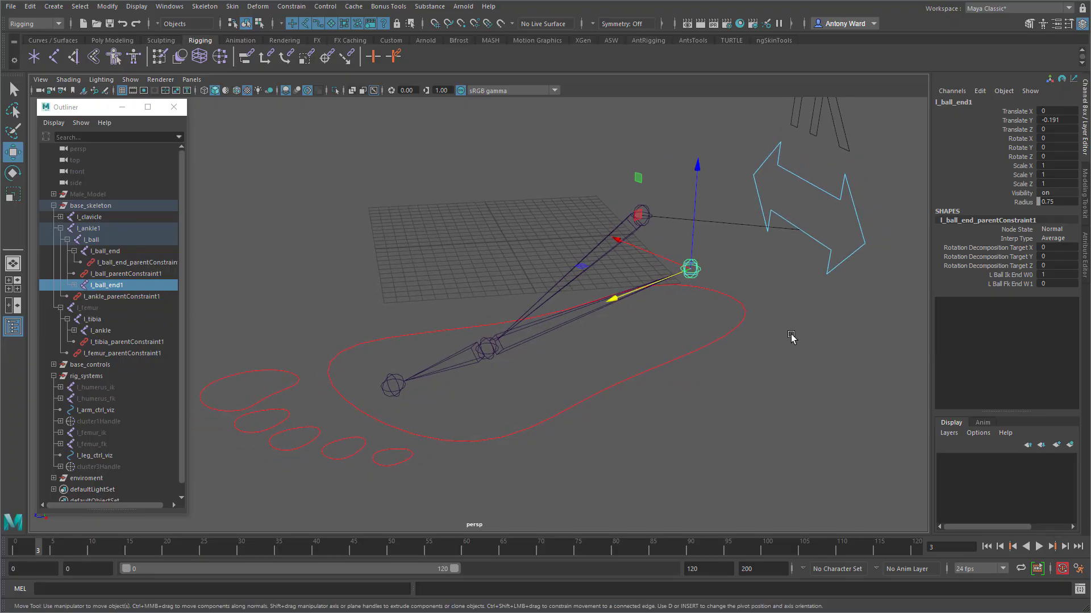
left_click_drag(693, 243, 688, 320)
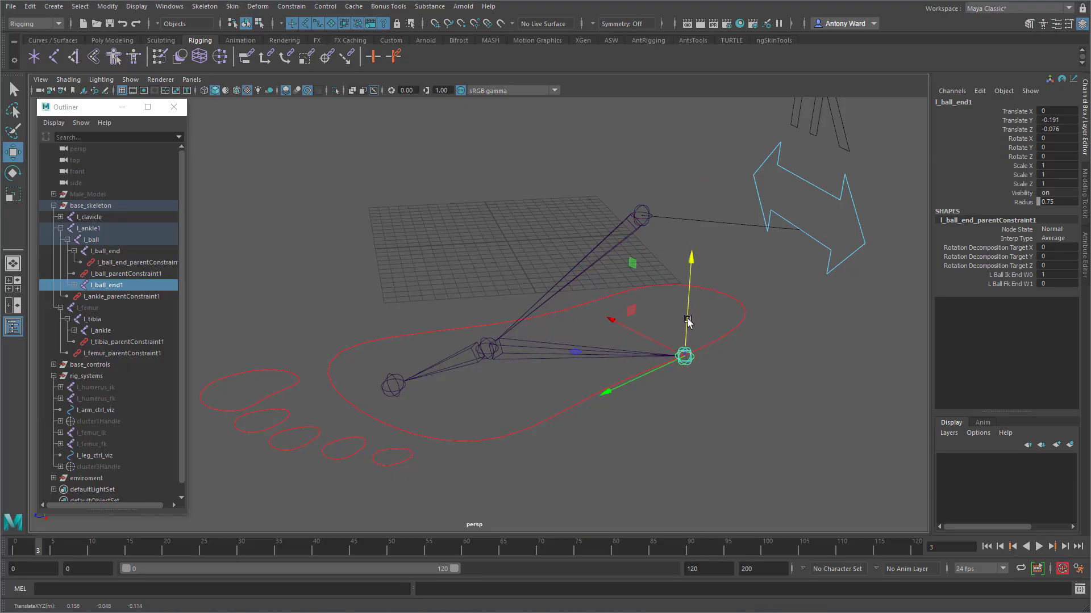
key("ctrl+z")
- Parent the l_ball_end1 heel joint under l_ball_end, and try moving it before undoing that move
left_click(396, 396, "shift")
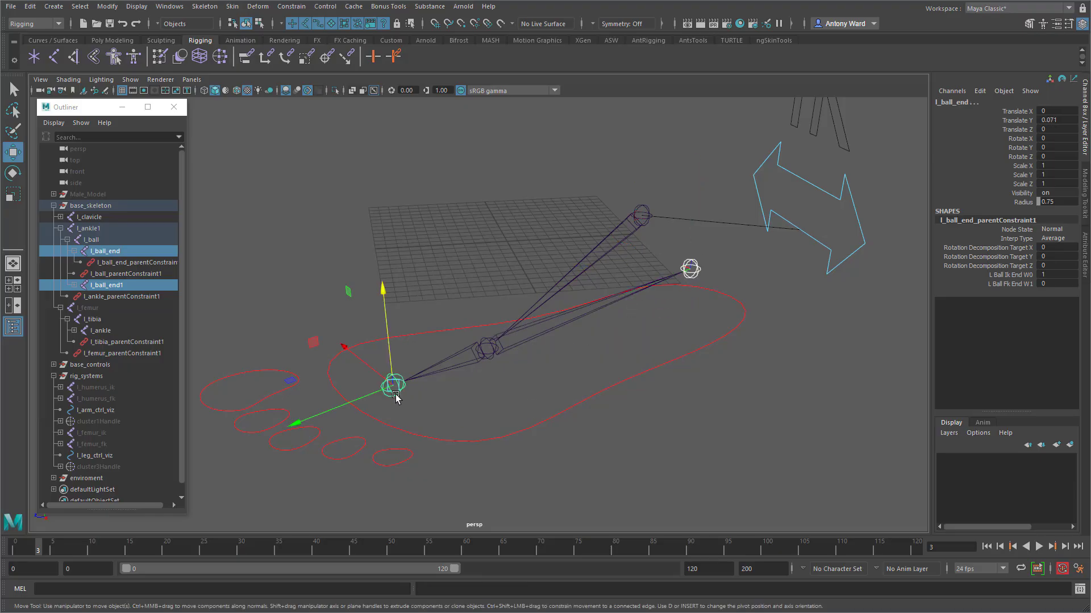
key("p")
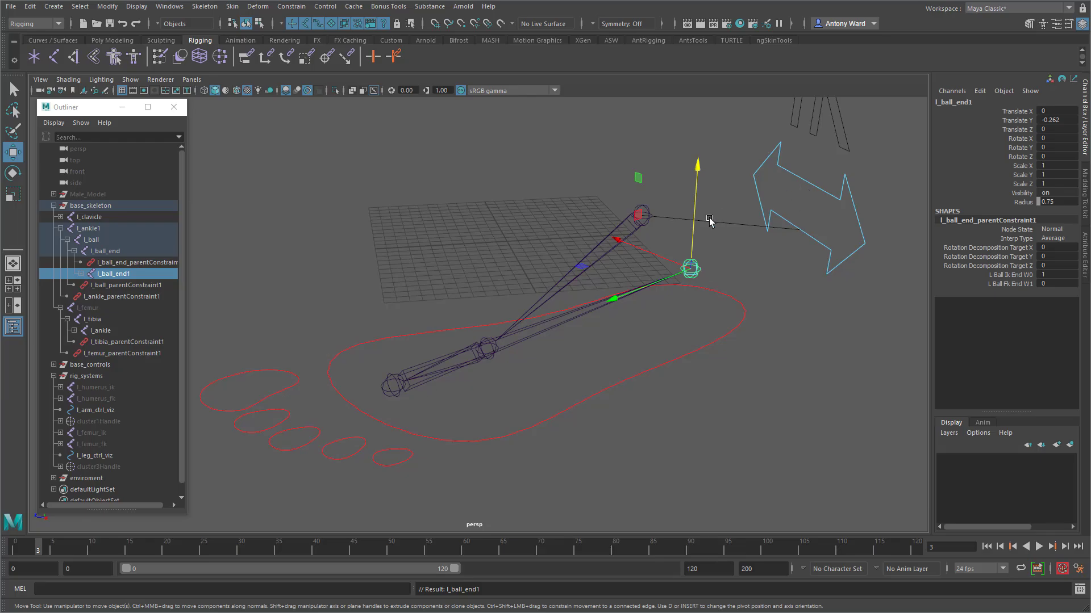
left_click_drag(692, 223, 610, 316)
key("ctrl+z")
- Test the pivots of the l_ball and l_ball_end joints by rotating each about X, undoing both rotations
left_click(454, 368)
key("e")
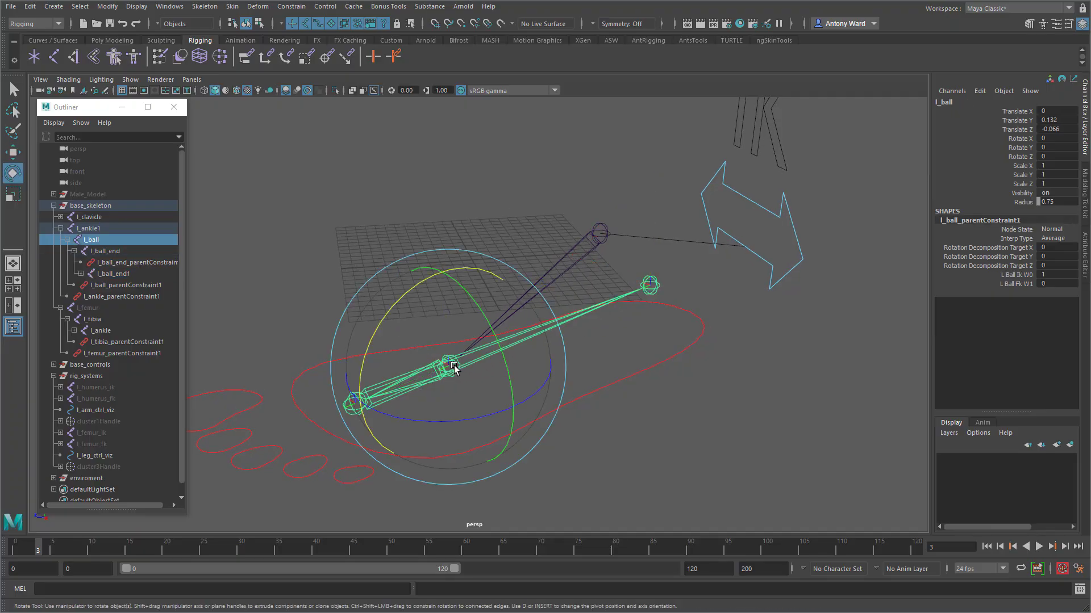
left_click_drag(404, 310, 390, 340)
key("ctrl+z")
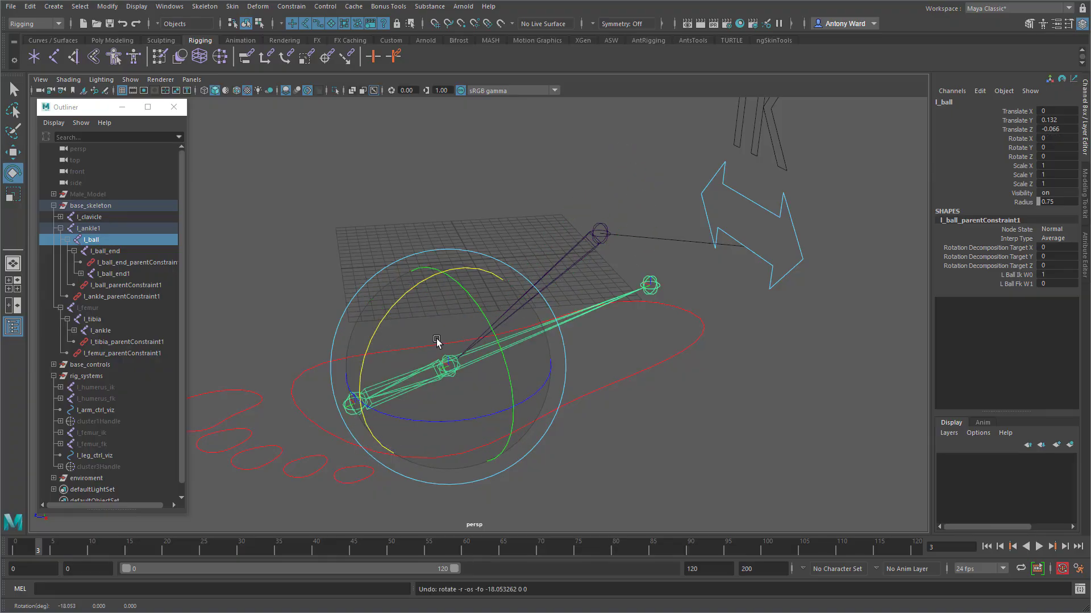
key("Down")
left_click_drag(315, 365, 290, 363)
key("ctrl+z")
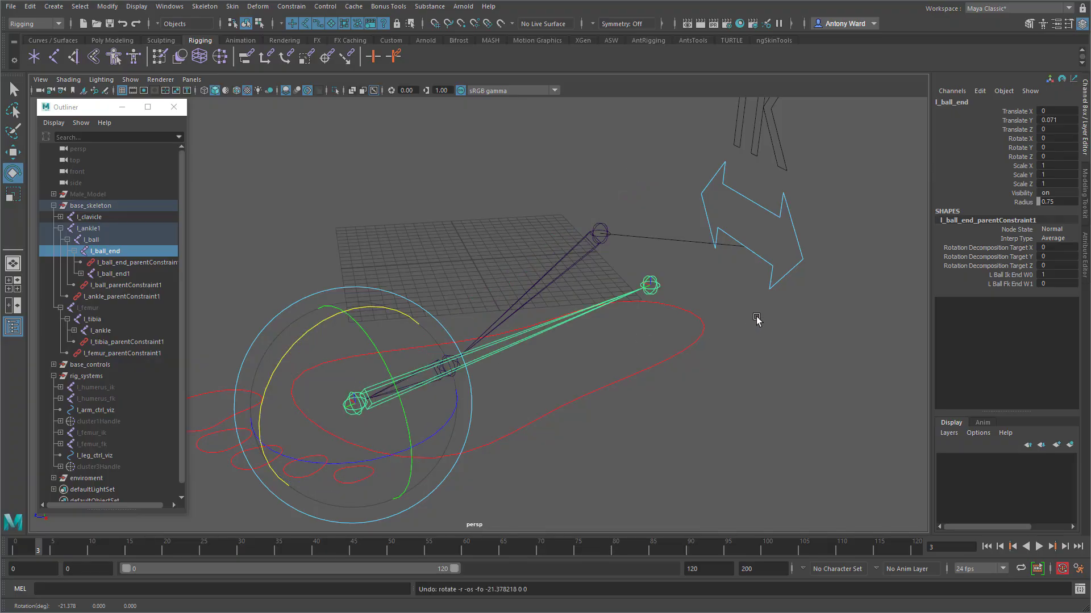
- Test-rotate the l_ankle1 joint and the l_ball_end1 heel joint, undoing each rotation
left_click(676, 277)
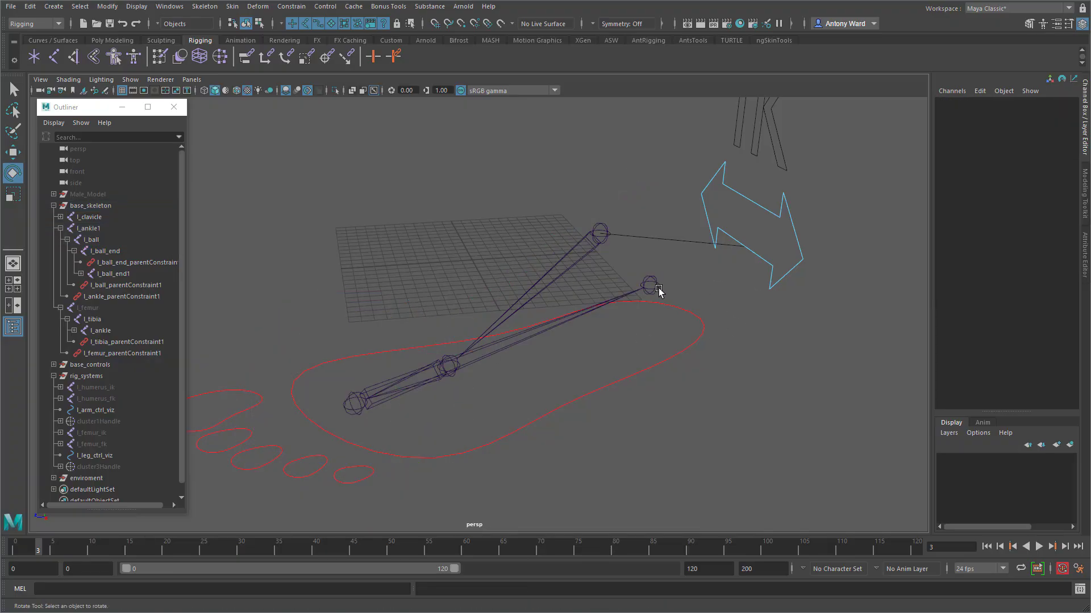
left_click(554, 279)
left_click_drag(545, 211, 564, 230)
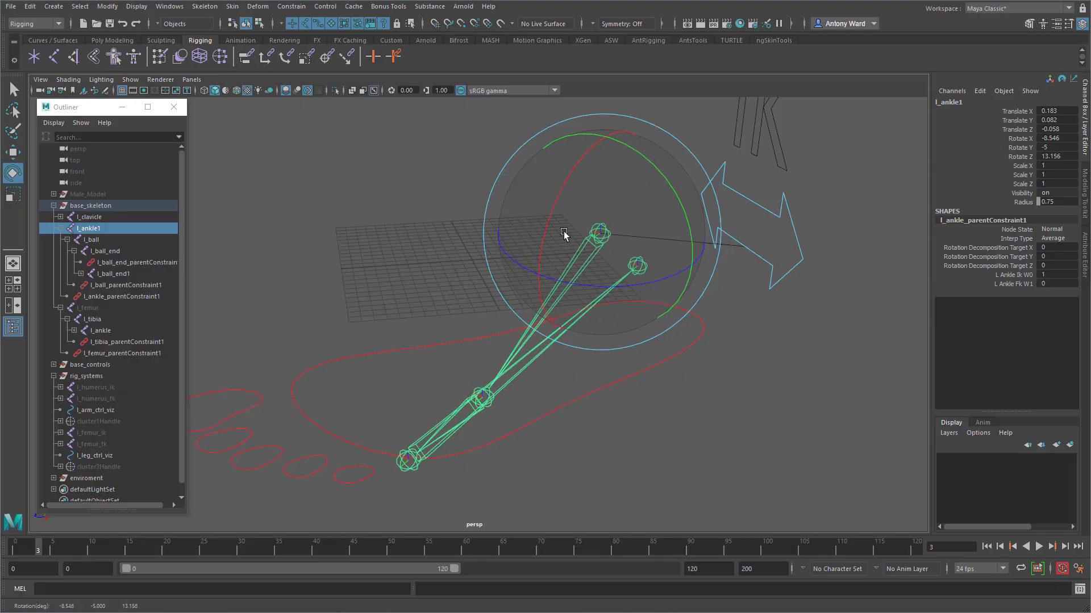
key("ctrl+z")
left_click(674, 308)
left_click(651, 289)
left_click_drag(651, 291, 623, 263)
key("ctrl+z")
- Reroot the reverse foot joint chain so the l_ball_end1 heel joint becomes its root
left_click_drag(478, 209, 404, 209, "alt")
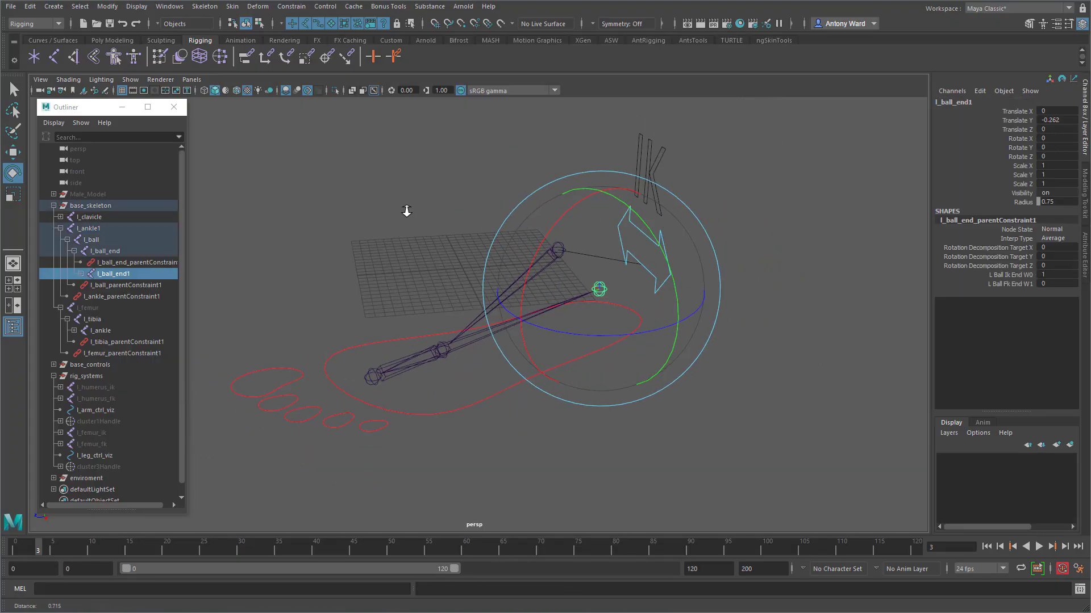
left_click(209, 6)
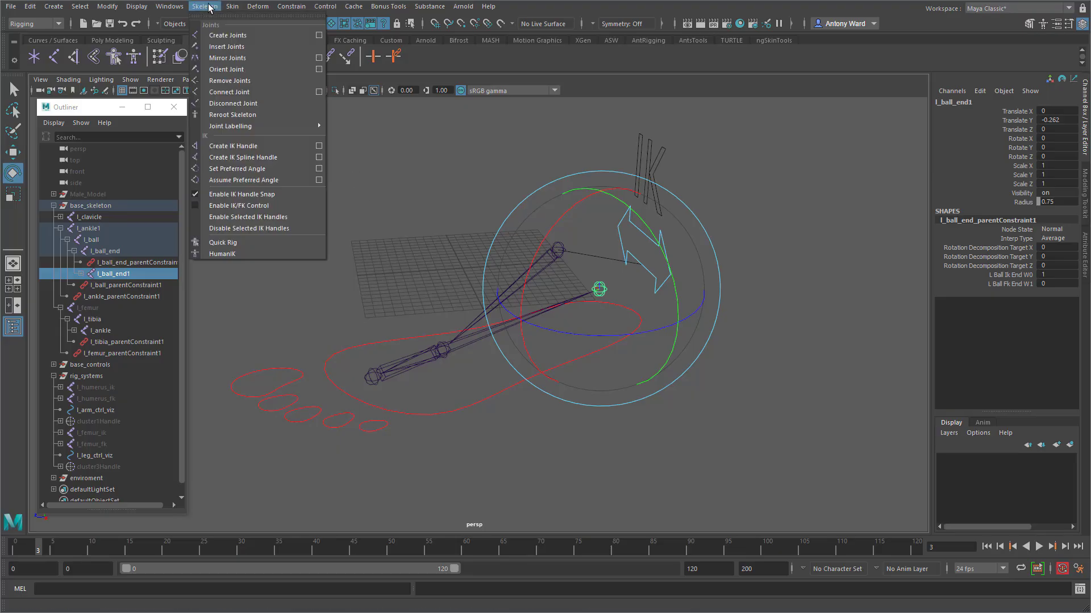
left_click(235, 115)
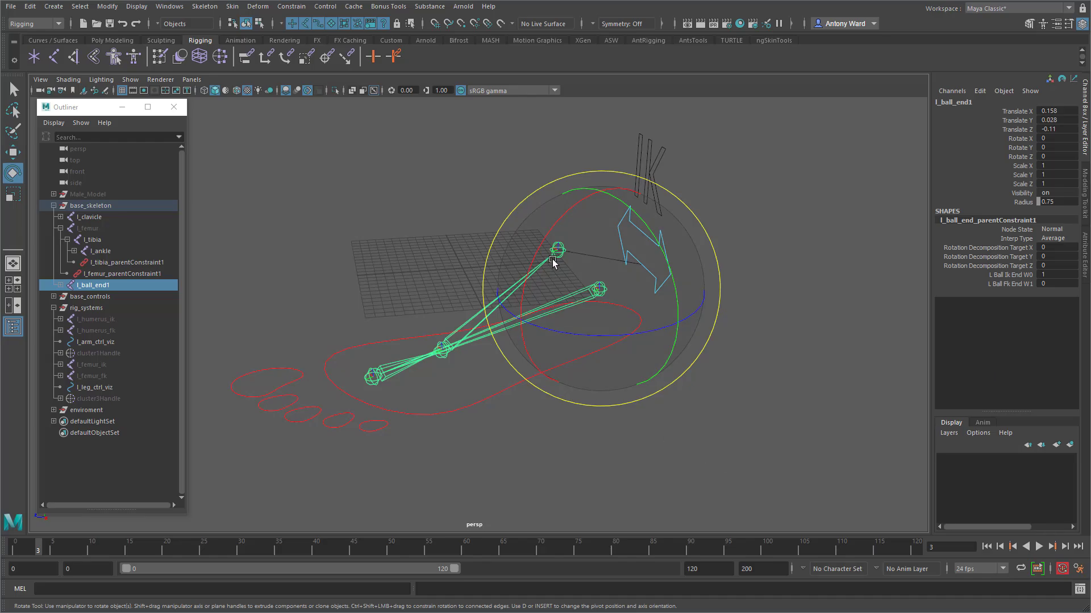
- Test-rotate the l_ball_end1, l_ball_end and l_ball joints of the rerooted chain about X, undoing each rotation
mouse_move(538, 252)
left_mouse_down()
mouse_move(534, 267)
mouse_move(548, 236)
mouse_move(542, 246)
left_mouse_up()
key("ctrl+z")
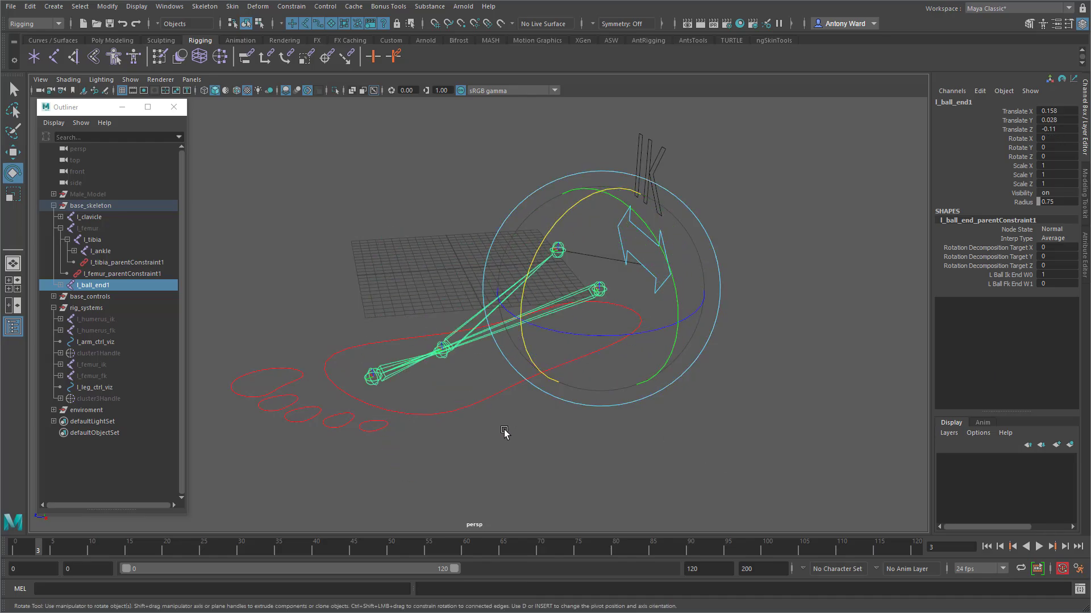
left_click(504, 434)
left_click(372, 376)
left_click_drag(349, 304, 297, 339)
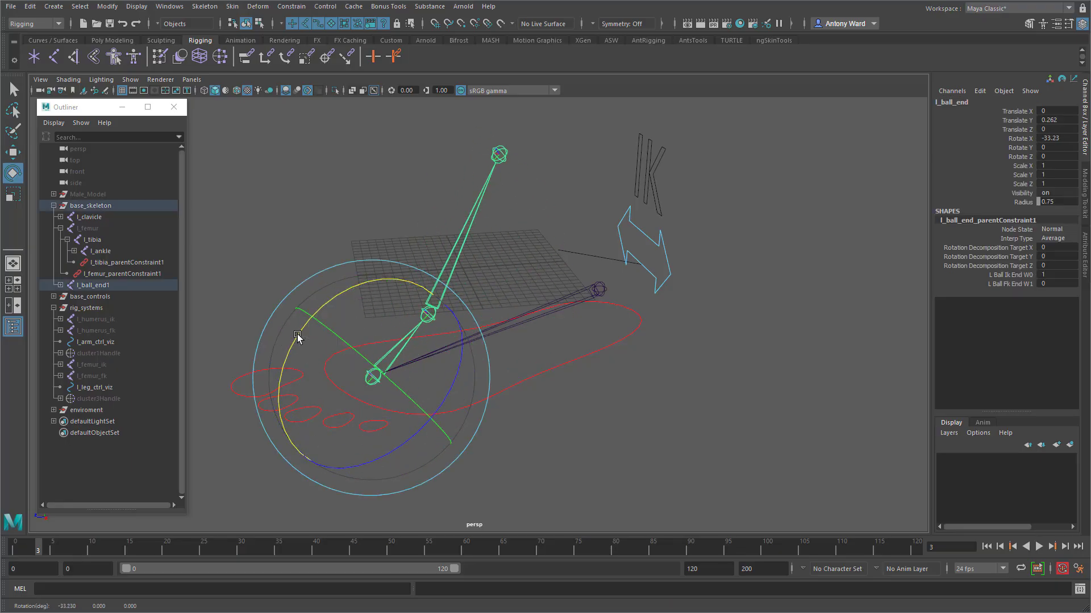
key("ctrl+z")
left_click(575, 398)
left_click(472, 319)
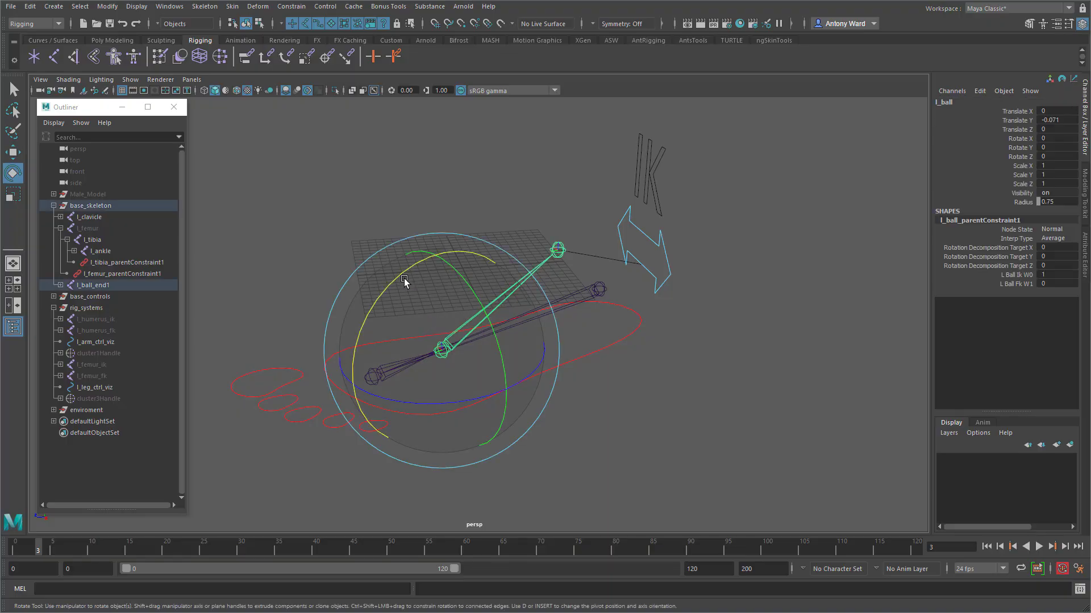
left_click_drag(401, 276, 352, 338)
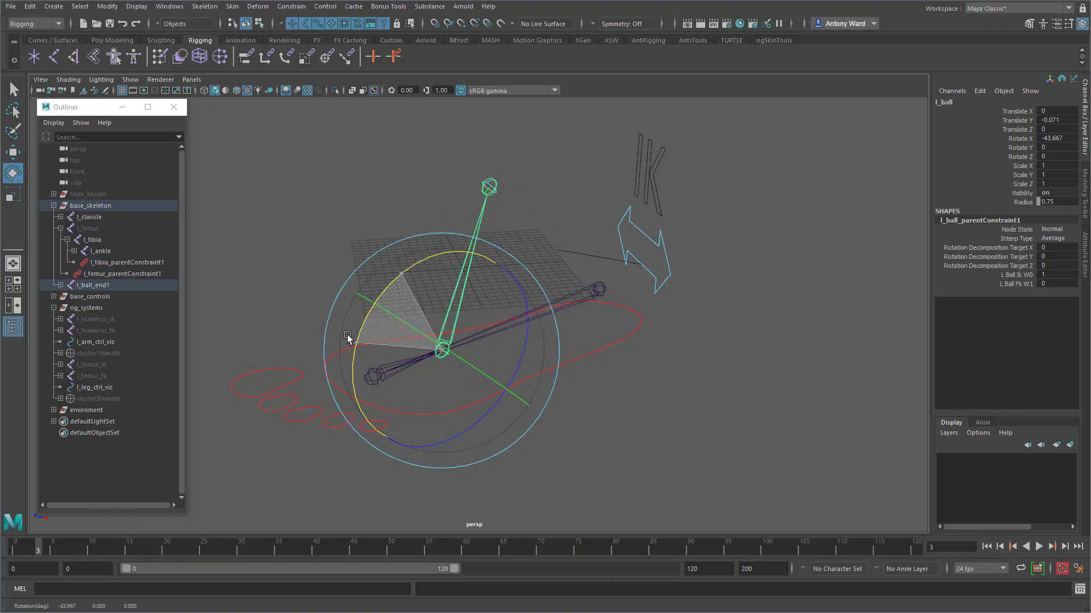
key("ctrl+z")
- Expand the l_ball_end1 hierarchy and rename its l_ankle1 joint as l_ankle_rev
left_click_drag(640, 374, 586, 387, "alt")
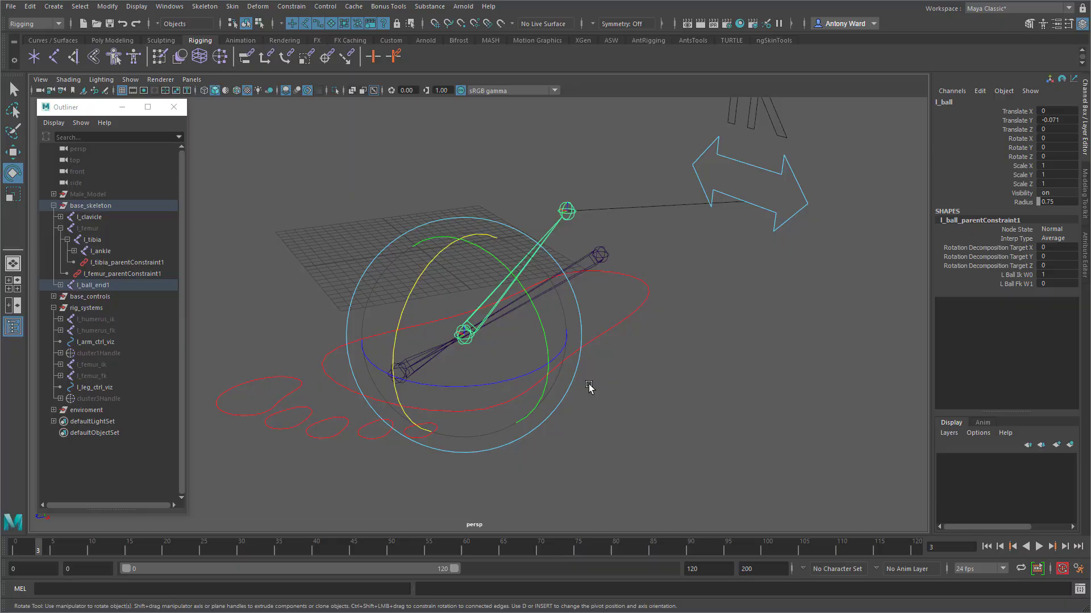
left_click(60, 285, "shift")
left_click_drag(602, 320, 608, 317, "alt")
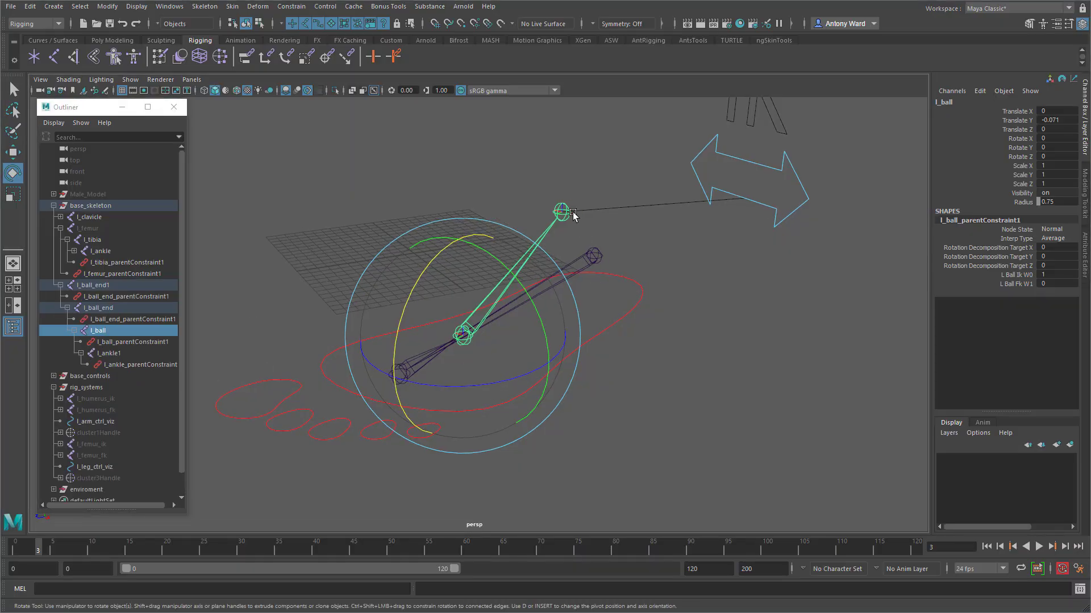
left_click(131, 354)
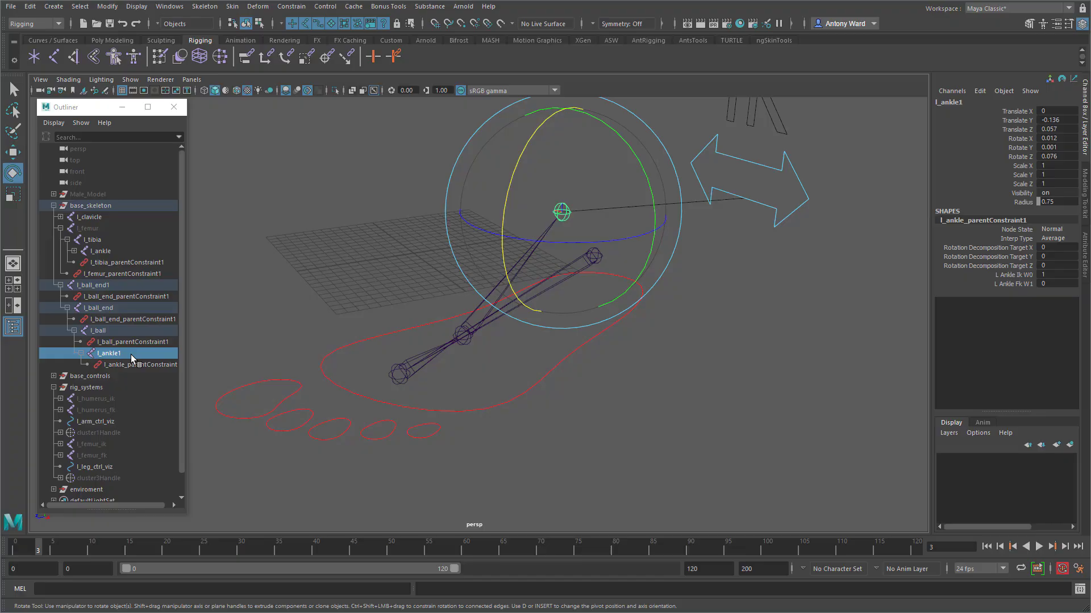
double_click(103, 353)
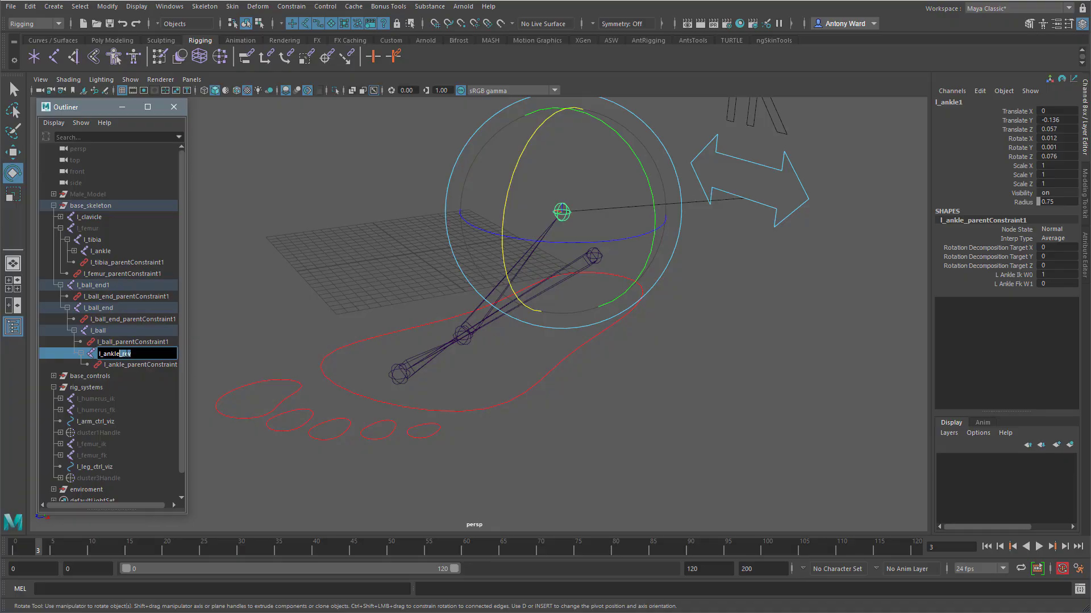
key("Return")
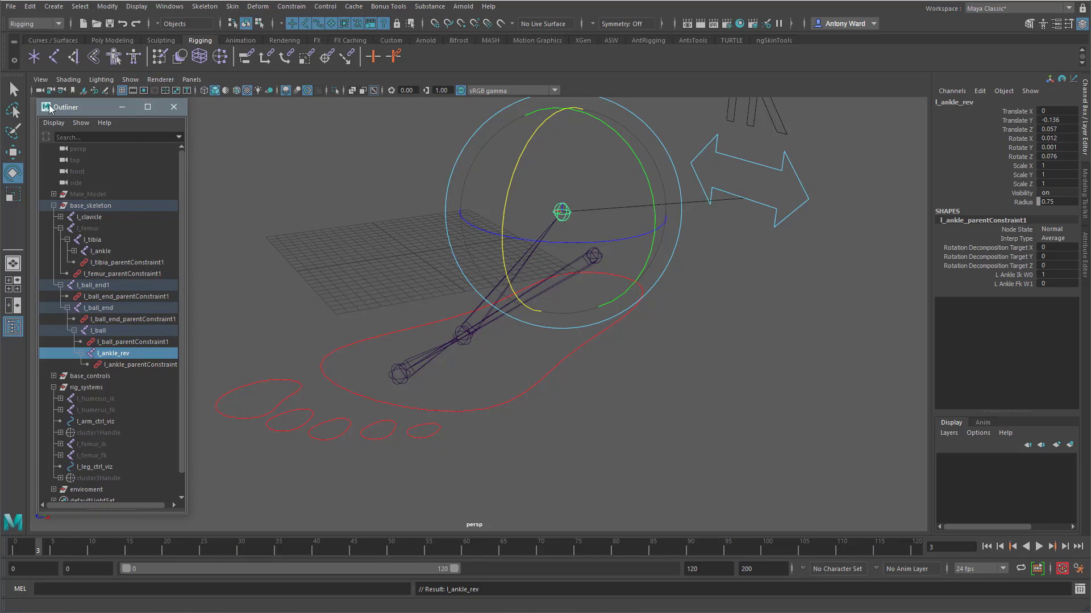
- Optimize the scene size to remove the unused parent constraints from the reverse foot joints
left_click(11, 6)
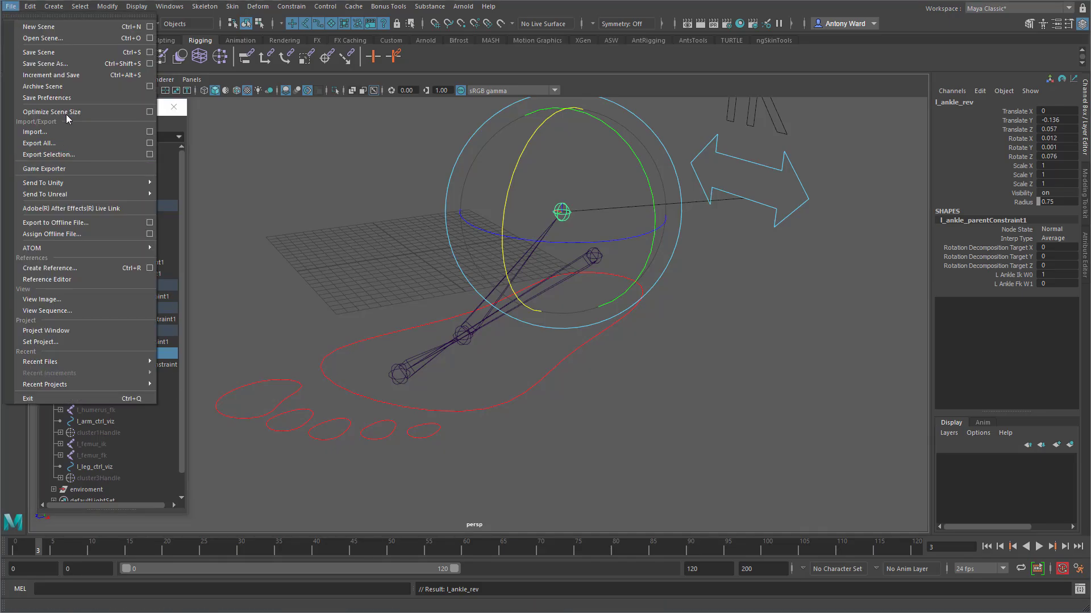
left_click(51, 112)
left_click(560, 336)
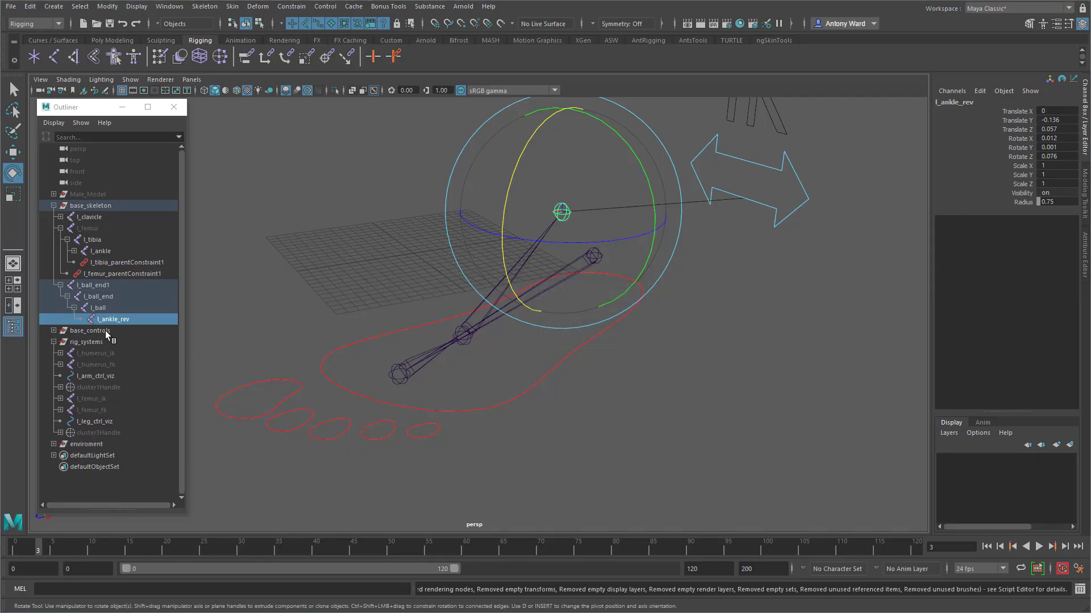
- Rename the reverse chain's l_ball joint as l_ball_rev and its l_ball_end1 root joint as l_heel_rev
double_click(99, 308)
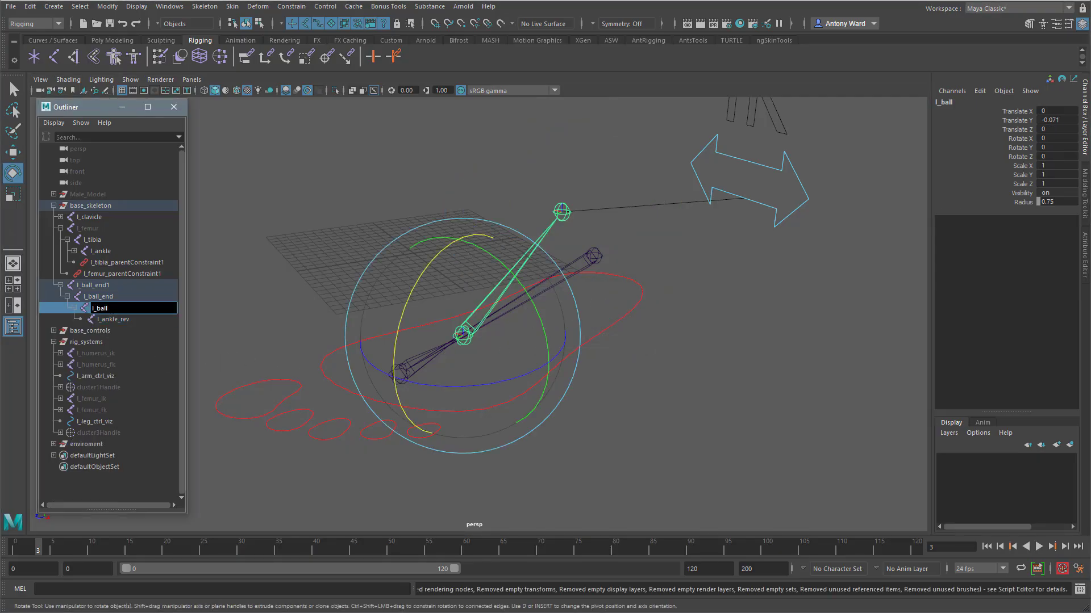
type("_rev")
double_click(107, 285)
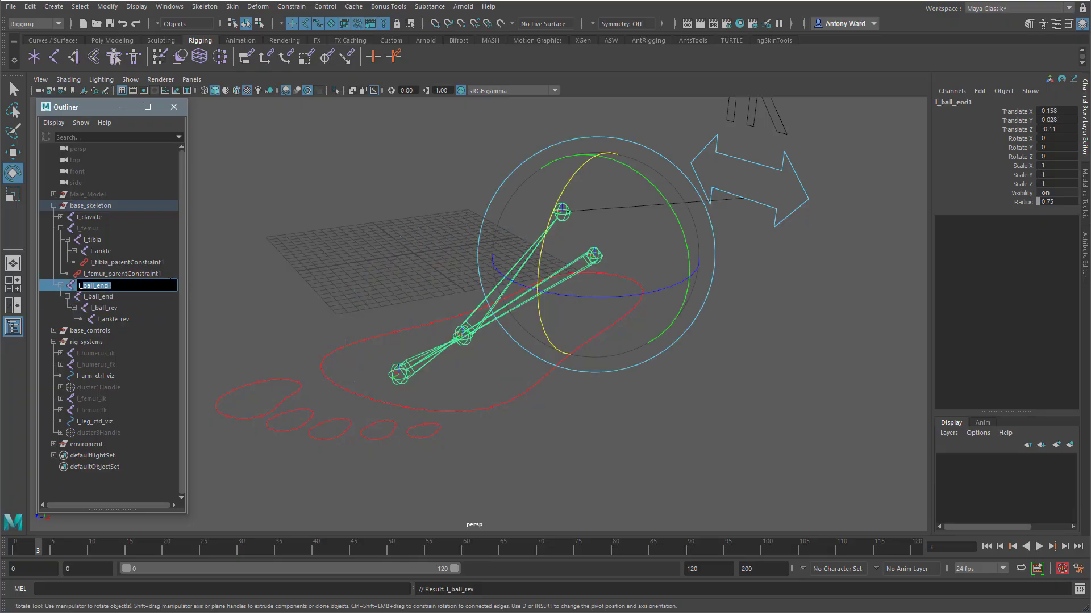
type("l_h")
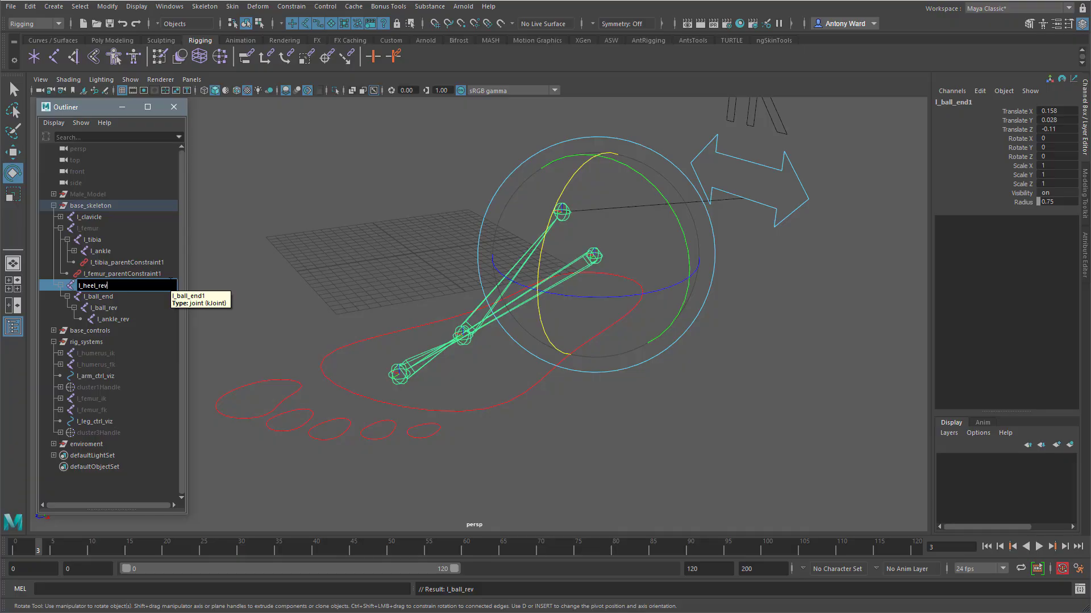
type("eel_rev")
key("Return")
- Rename the l_ball_end joint under l_heel_rev as l_ball__rev_end
left_click(128, 296)
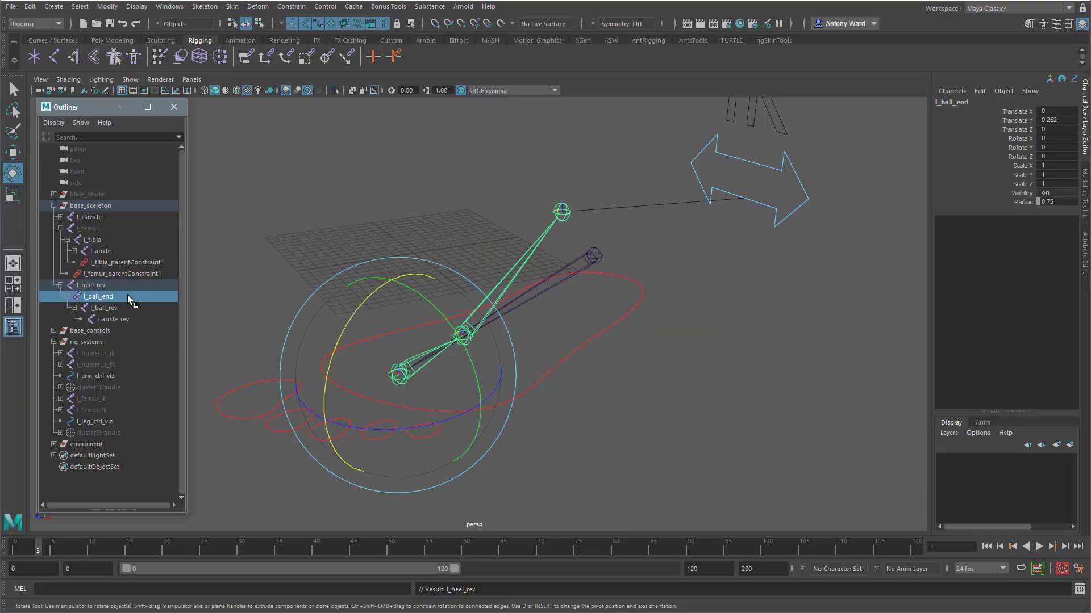
double_click(127, 296)
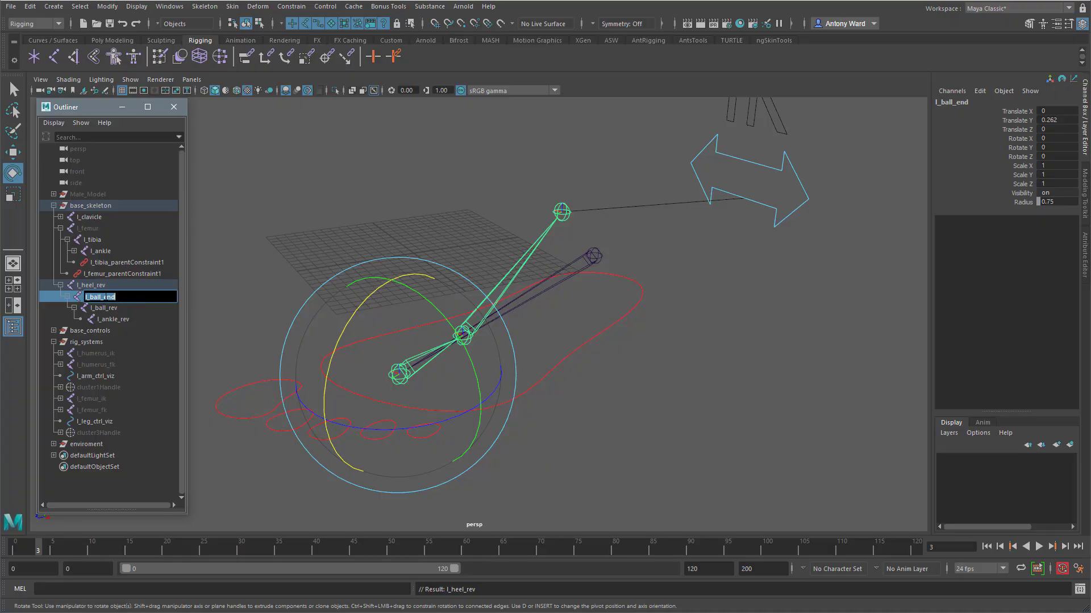
left_click(125, 300)
key("Return")
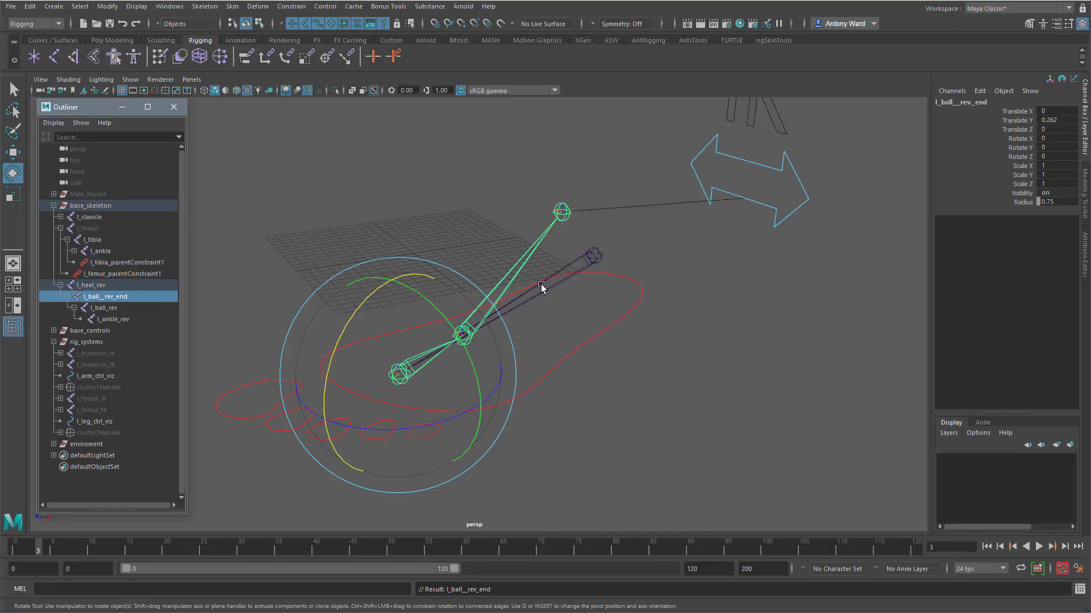
- Show the hidden l_femur joint chain and hide the l_heel_rev chain
right_click_drag(735, 398, 629, 347, "alt")
left_click_drag(629, 348, 637, 350, "alt")
right_click_drag(637, 350, 660, 359, "alt")
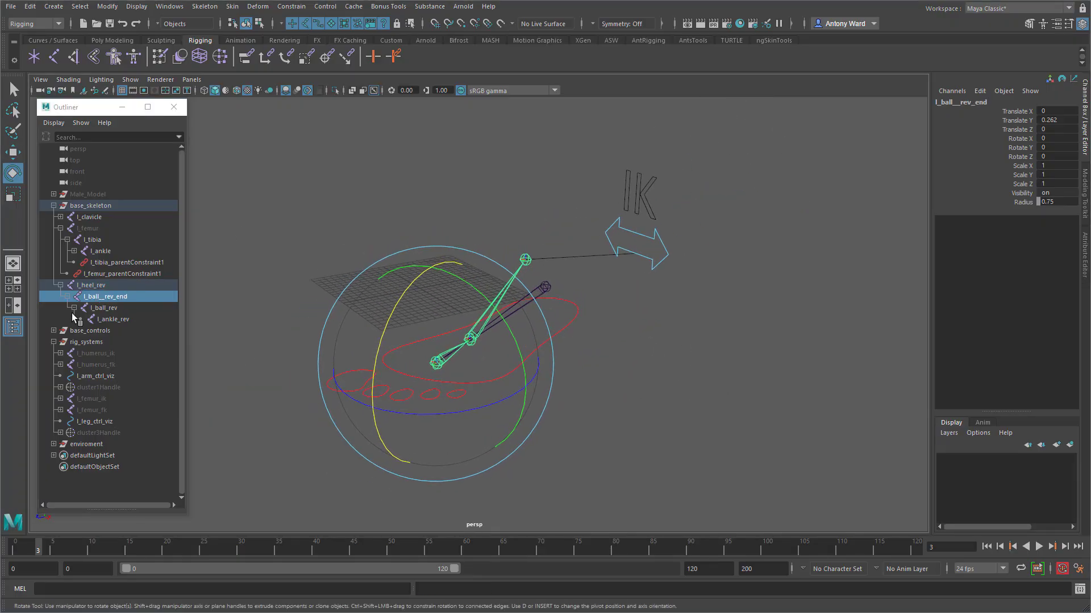
left_click(100, 229)
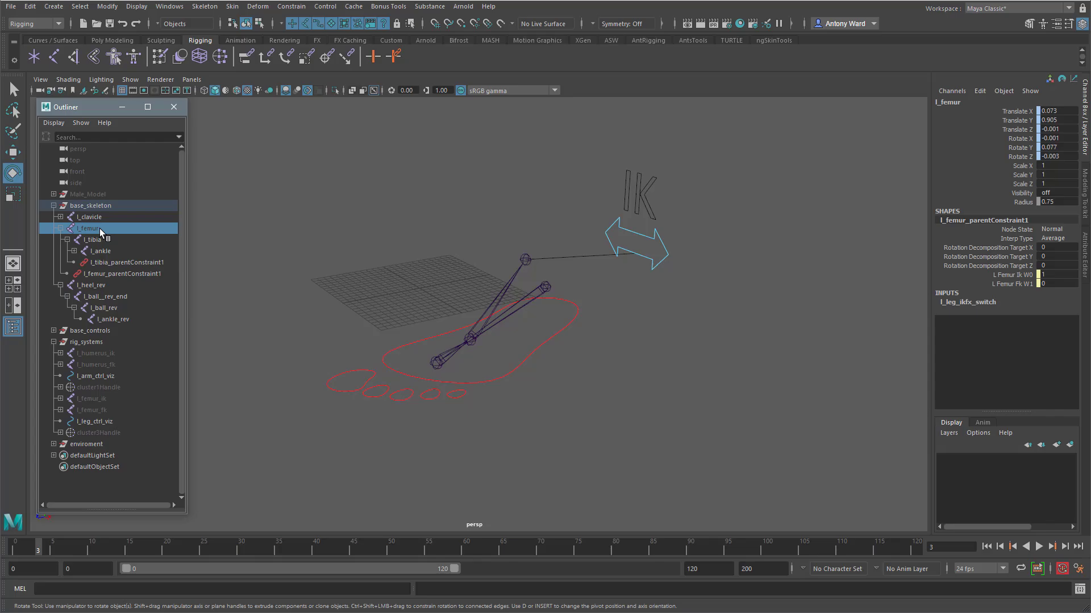
key("shift+h")
mouse_move(633, 427)
left_mouse_down("alt")
mouse_move(580, 414)
mouse_move(633, 429)
left_mouse_up("alt")
left_click(90, 286)
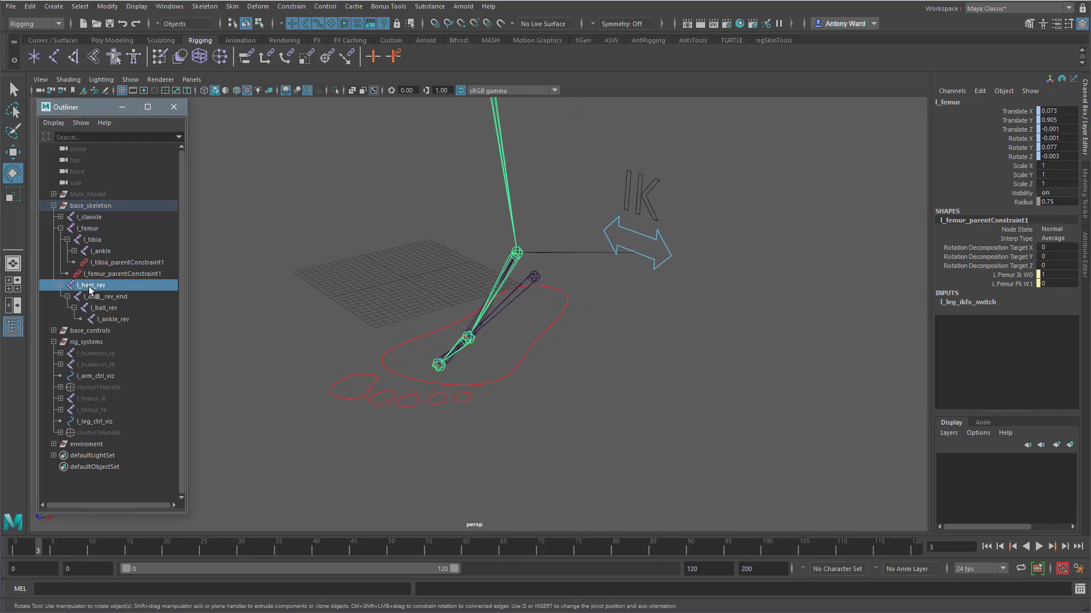
key("ctrl+h")
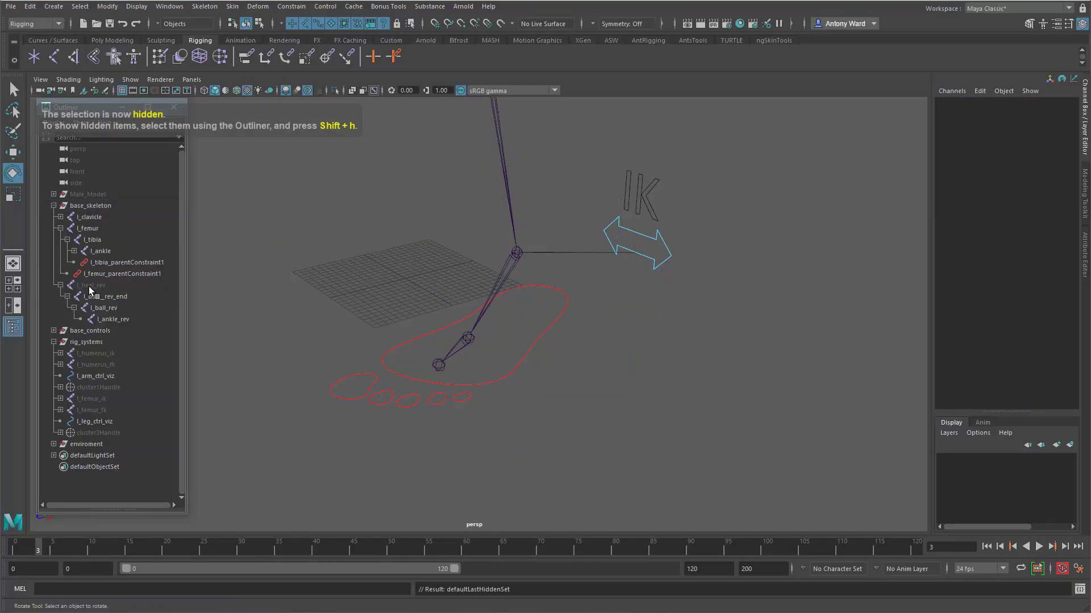
left_click(805, 307)
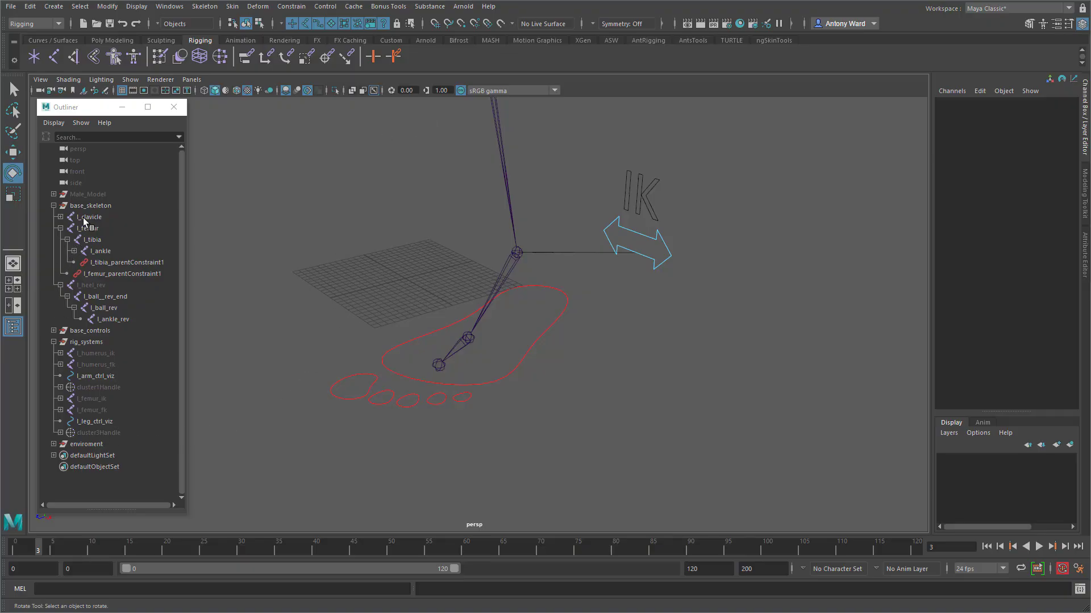
- Hide the l_femur chain, and show and expand the l_femur_ik chain in rig_systems
left_click(100, 228)
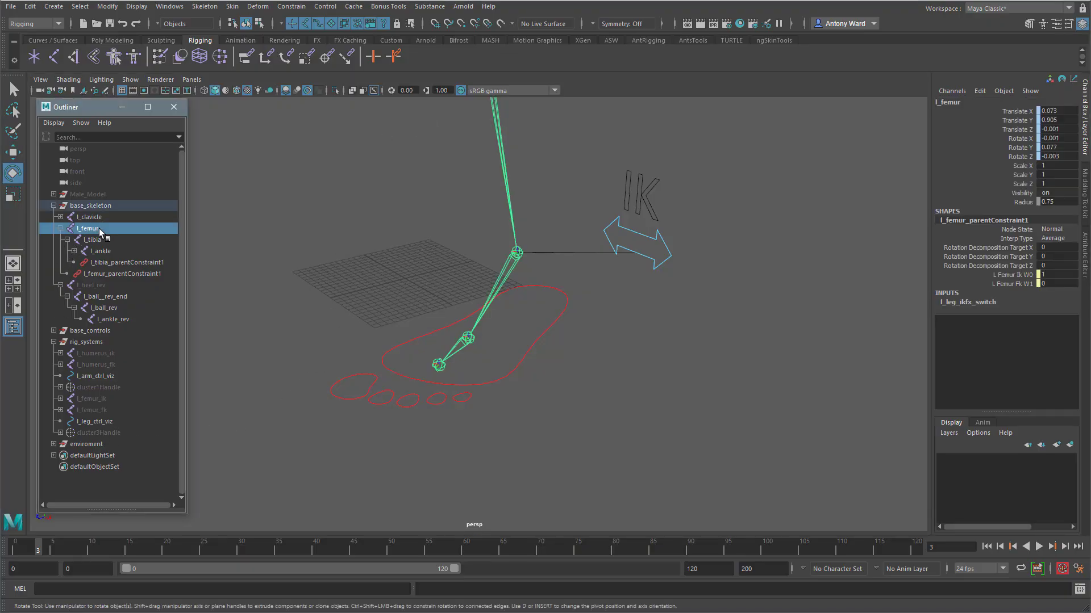
key("ctrl+h")
left_click(60, 228)
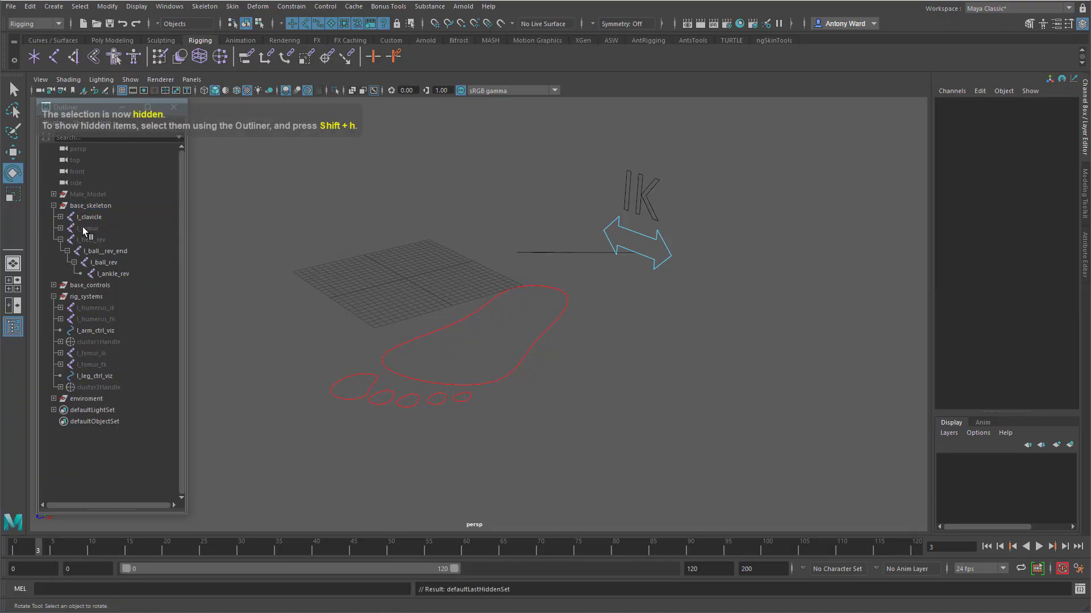
left_click(107, 353)
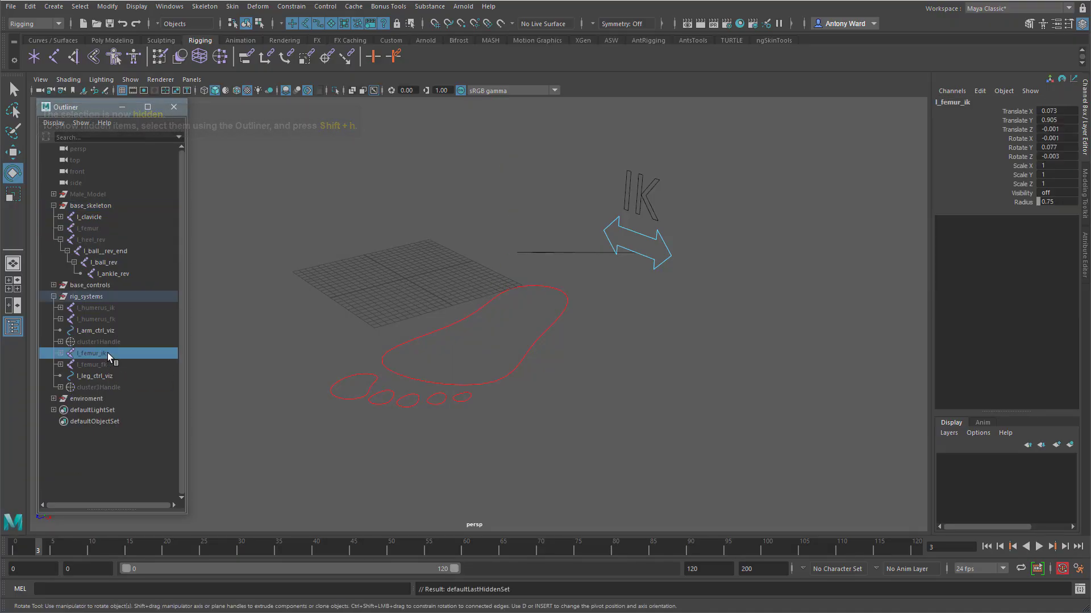
key("shift+h")
left_click(60, 353)
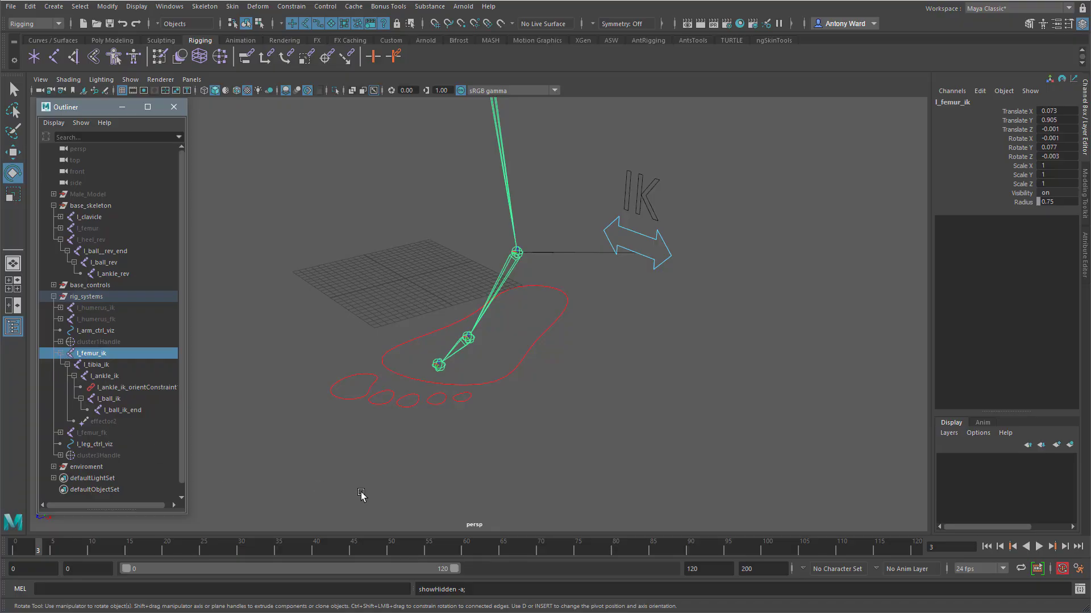
left_click(632, 316)
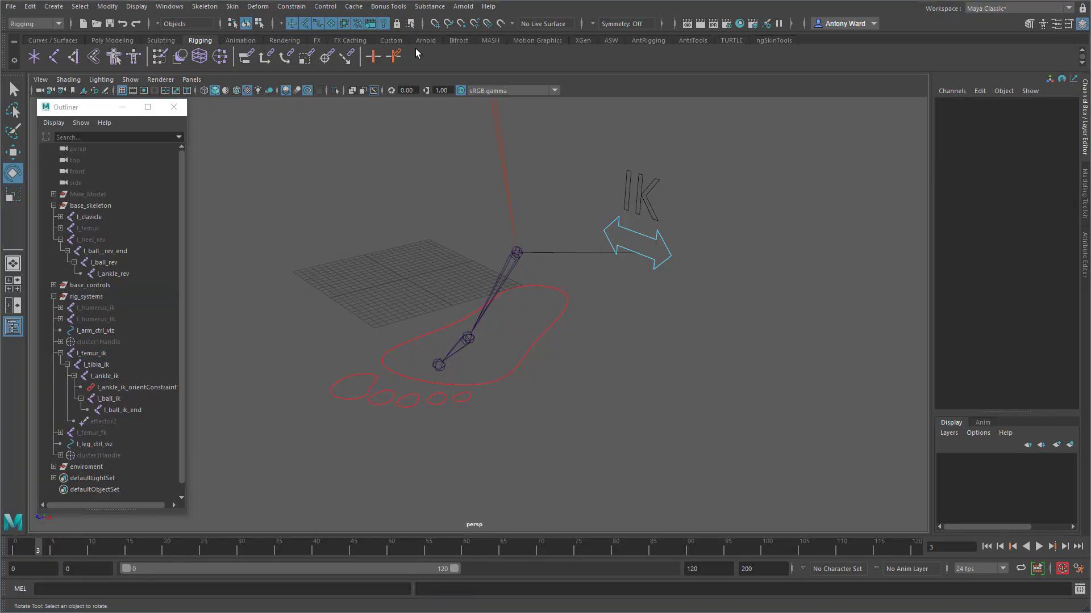
- Start the IK Handle tool with its settings open and set the current solver to Single-Chain Solver
left_click(205, 6)
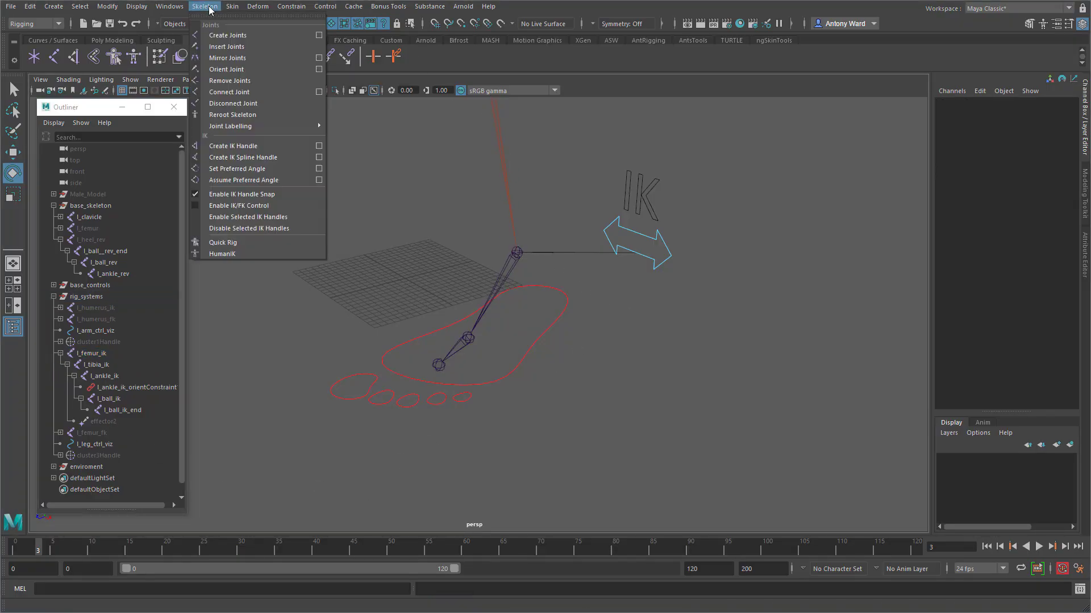
left_click(316, 147)
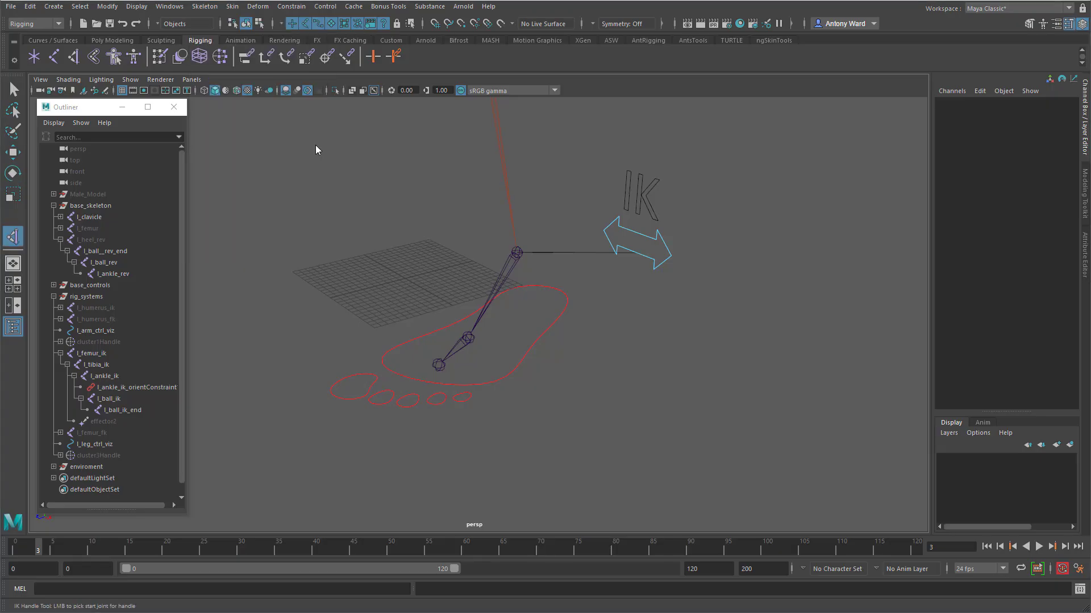
left_click_drag(707, 147, 746, 129)
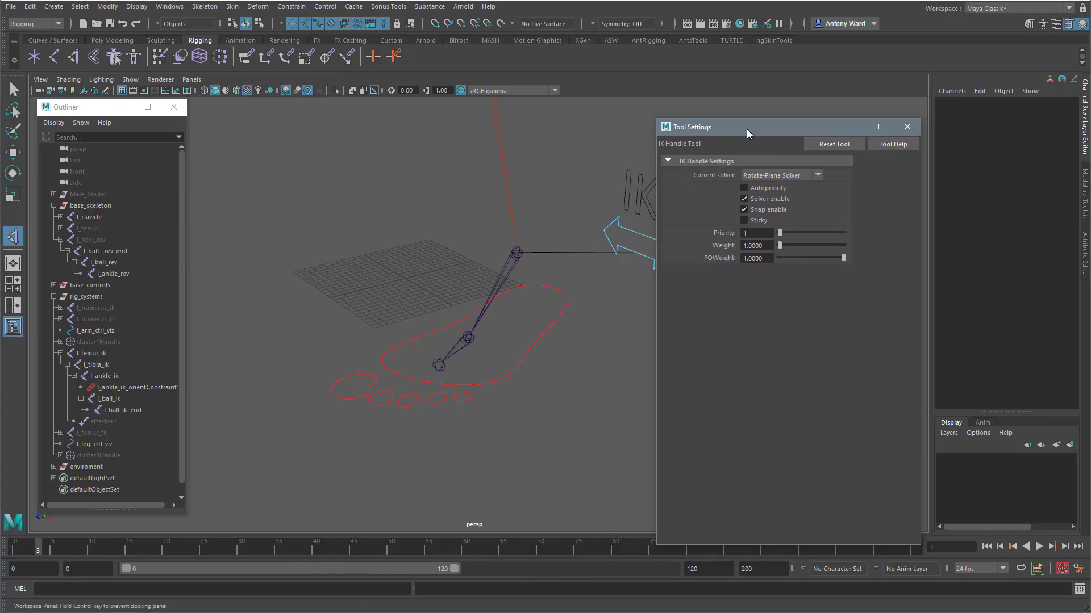
left_click(798, 176)
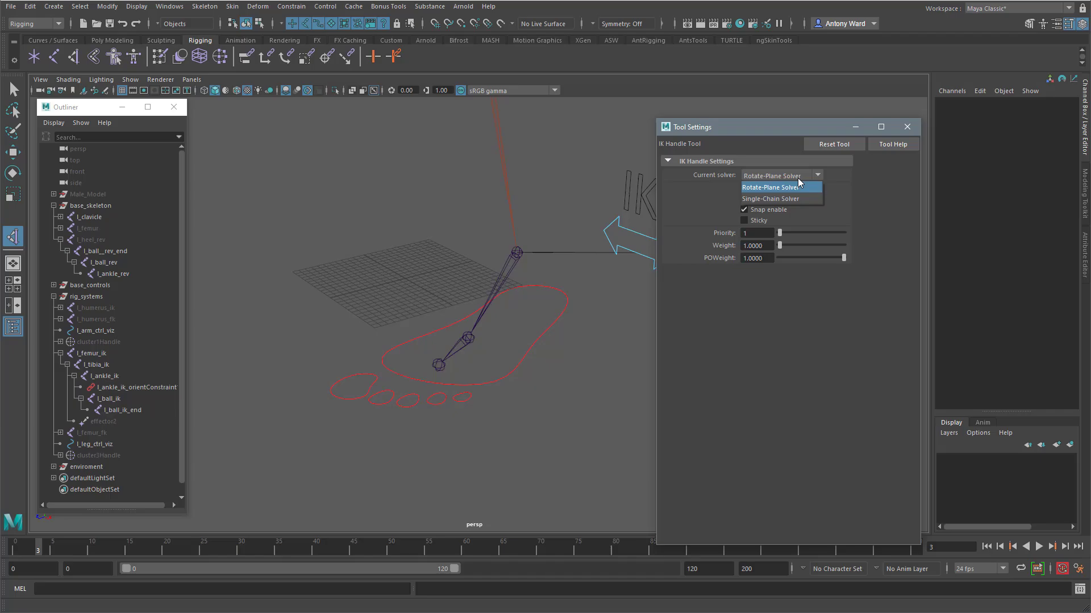
left_click(772, 199)
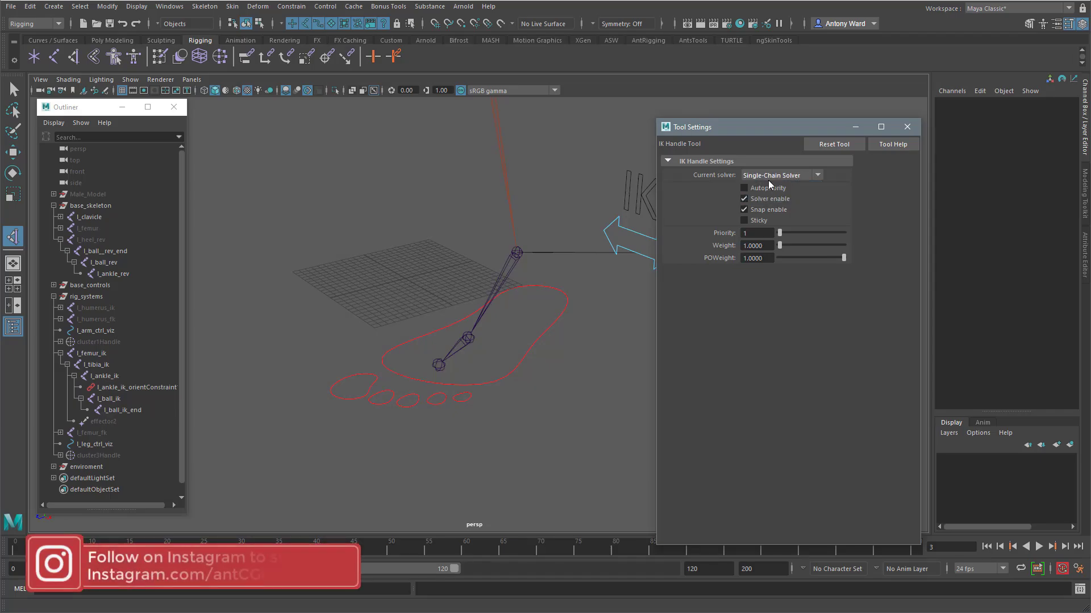
- Create a single-chain IK handle from the l_ankle_ik joint to the l_ball_ik joint
left_click(518, 252)
left_click(468, 338)
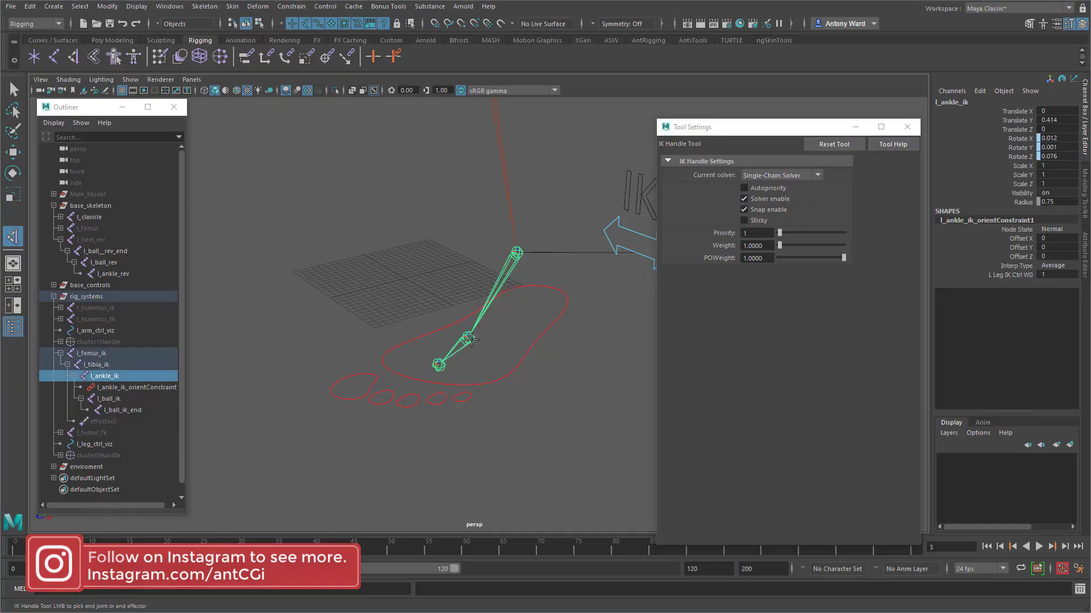
key("e")
left_click(574, 459)
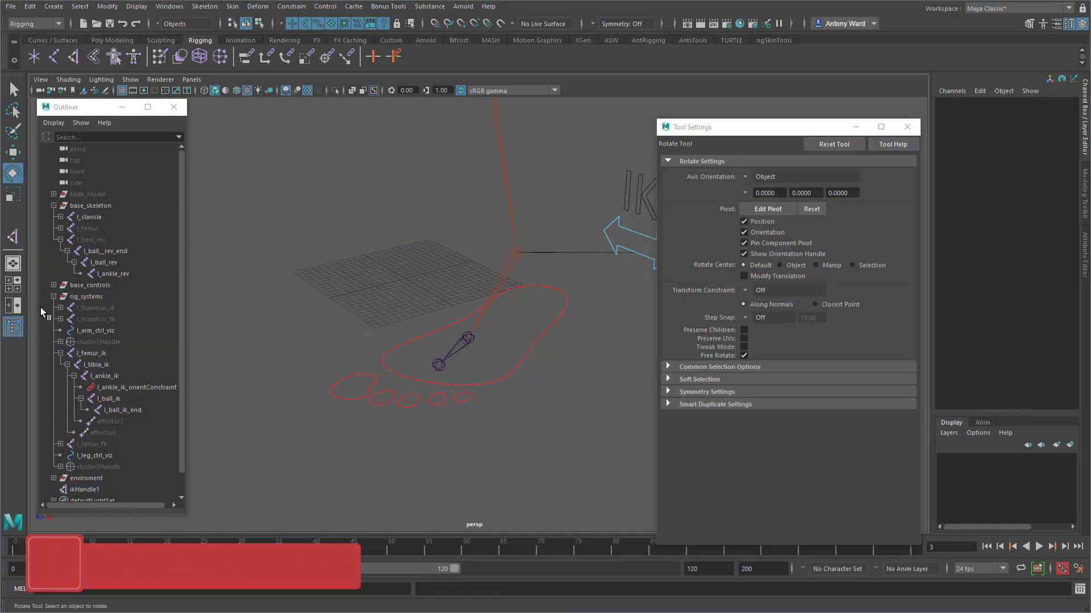
- Create a second single-chain IK handle from the l_ball_ik joint to the l_ball_ik_end joint
left_click(12, 236)
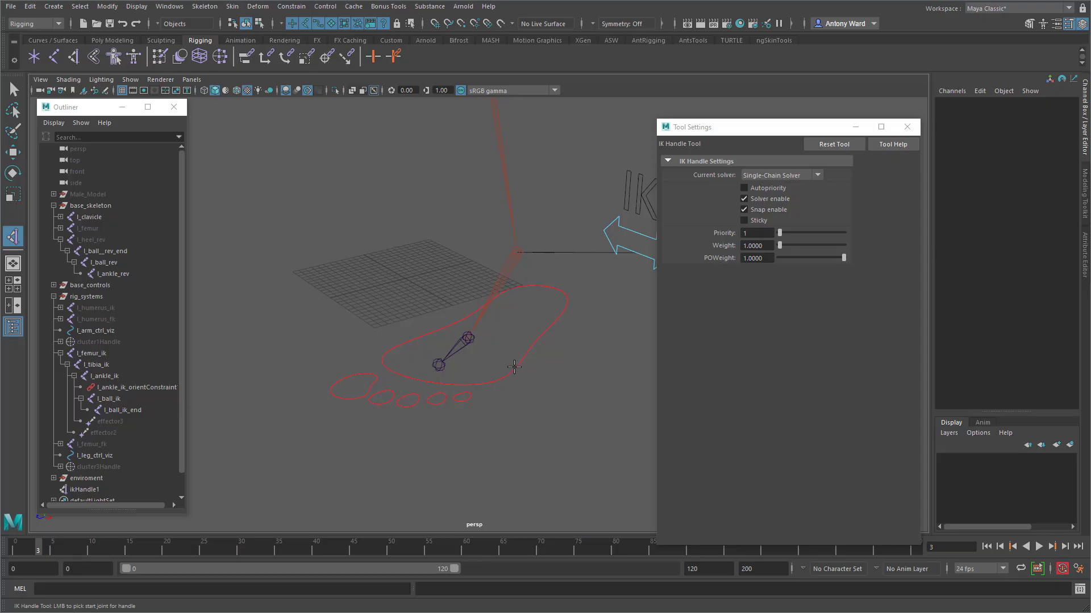
left_click(469, 339)
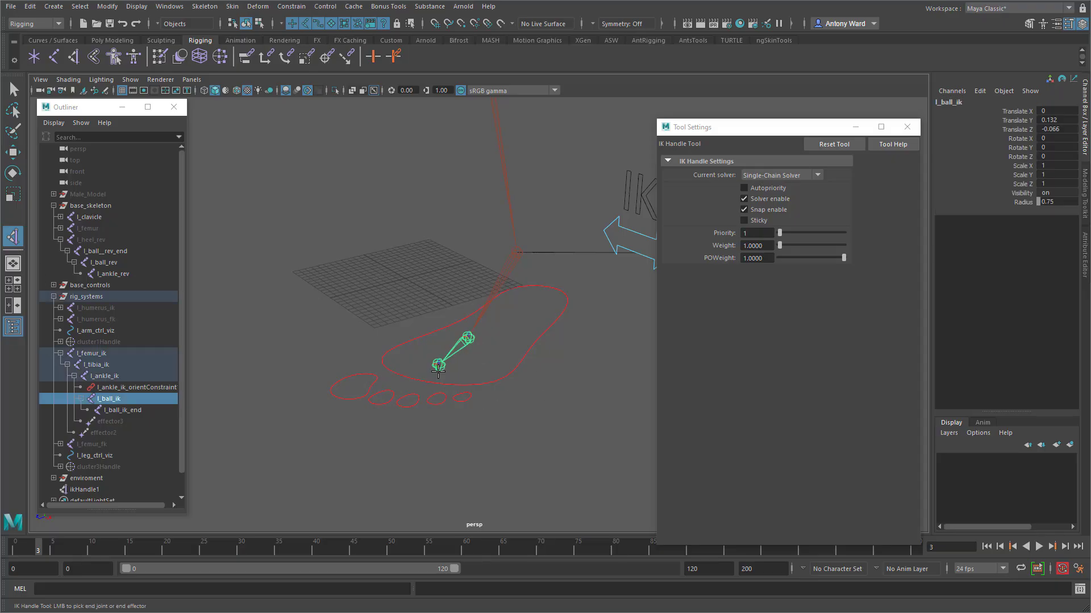
left_click(438, 366)
key("e")
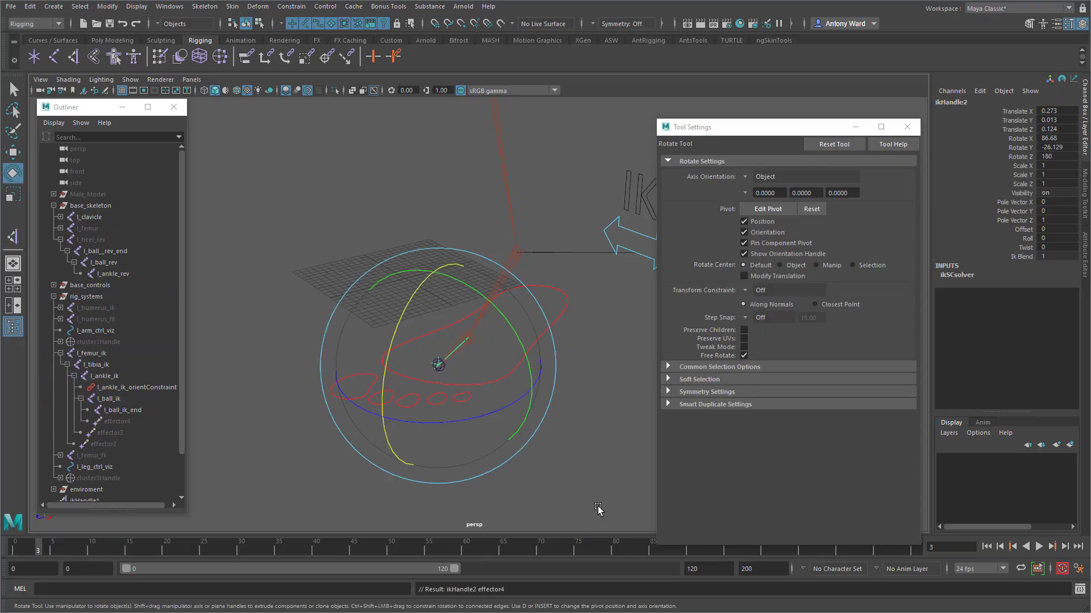
- Test the new foot IK handles by moving l_leg_IK_ctrl down, and undo the move
left_click_drag(585, 484, 546, 316, "alt")
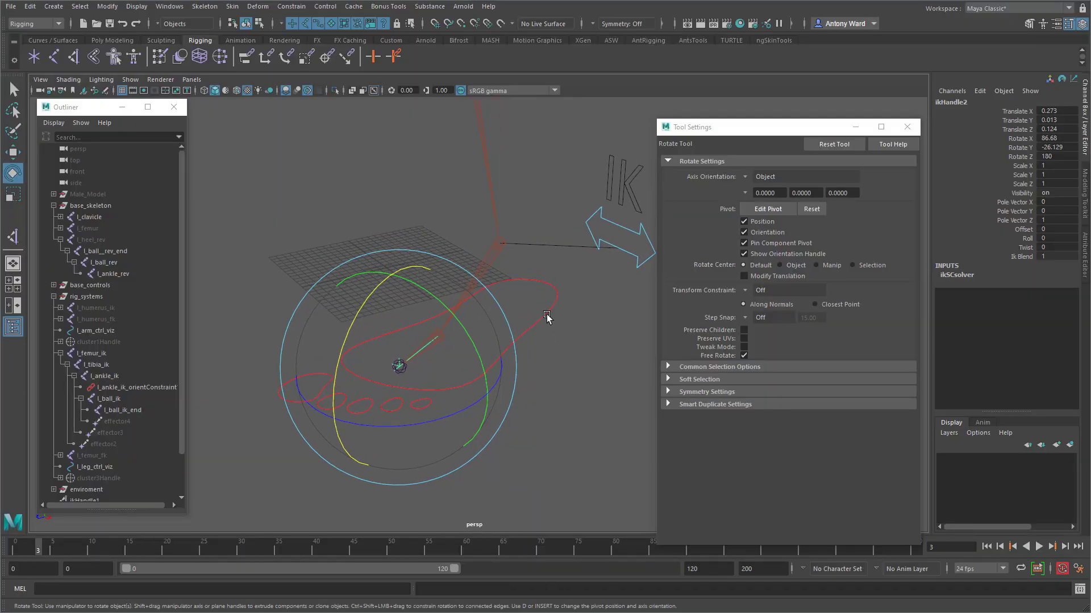
left_click(544, 318)
key("w")
mouse_move(500, 251)
left_mouse_down()
mouse_move(499, 307)
mouse_move(497, 228)
mouse_move(487, 263)
left_mouse_up()
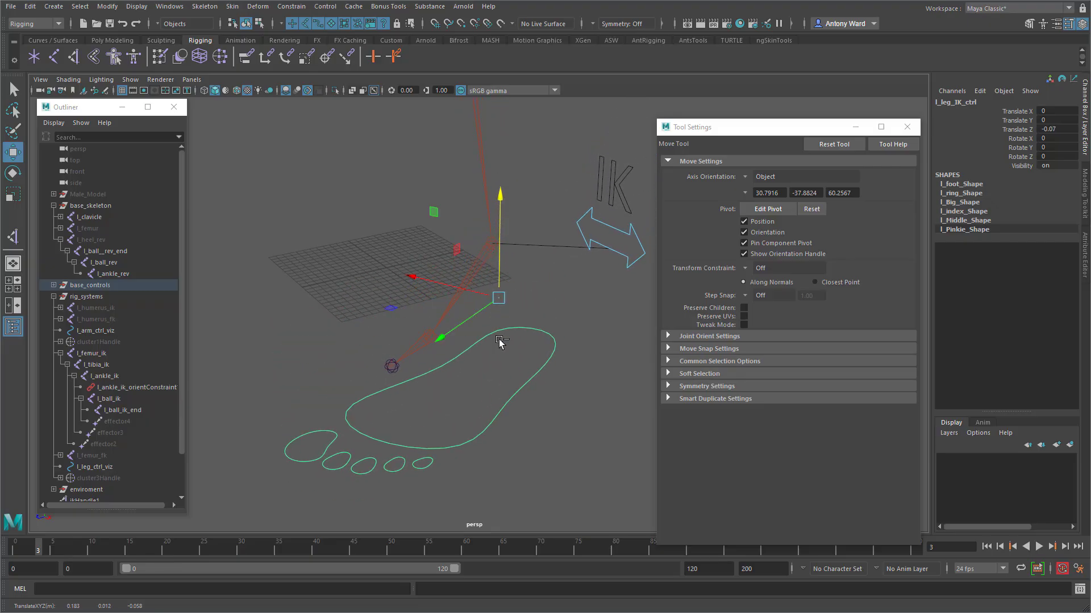
key("ctrl+z")
right_click_drag(494, 424, 528, 412, "alt")
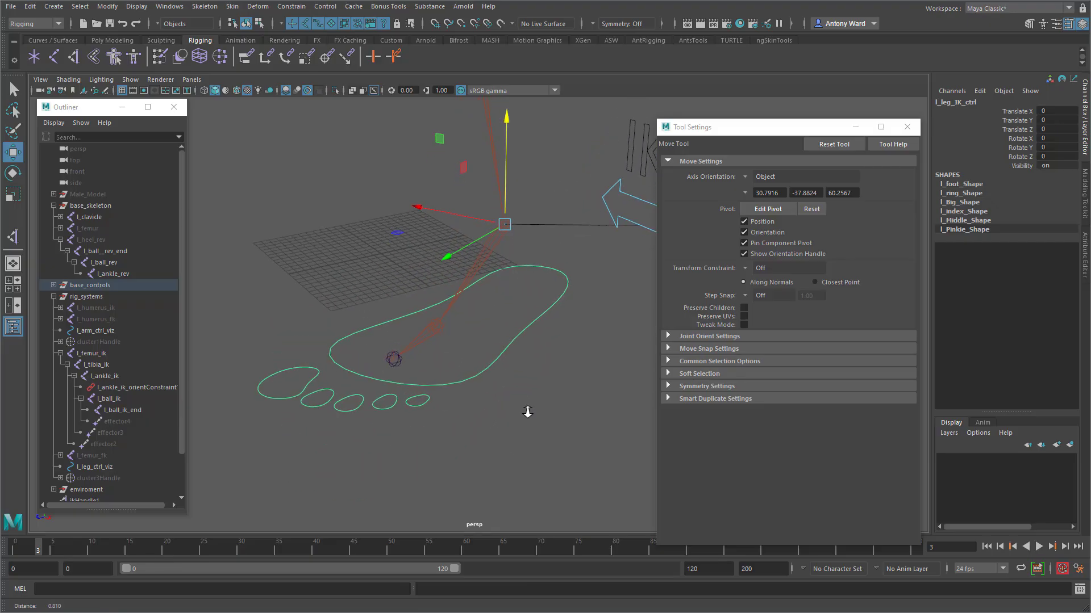
- Show the hidden l_heel_rev chain and parent it under the foot control l_leg_IK_ctrl
left_click(53, 296)
left_click(94, 239)
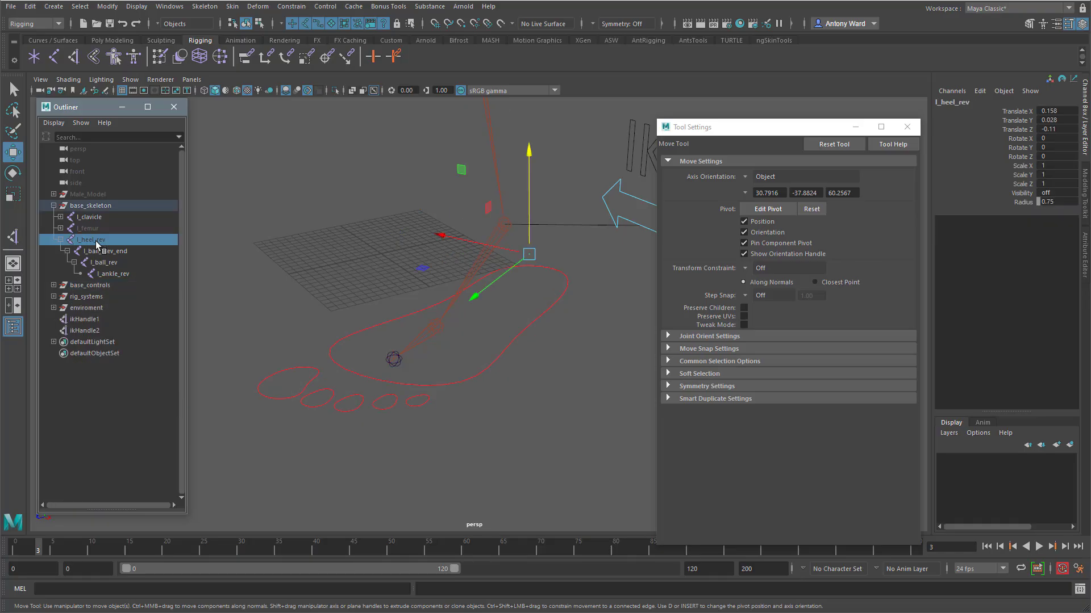
key("shift+h")
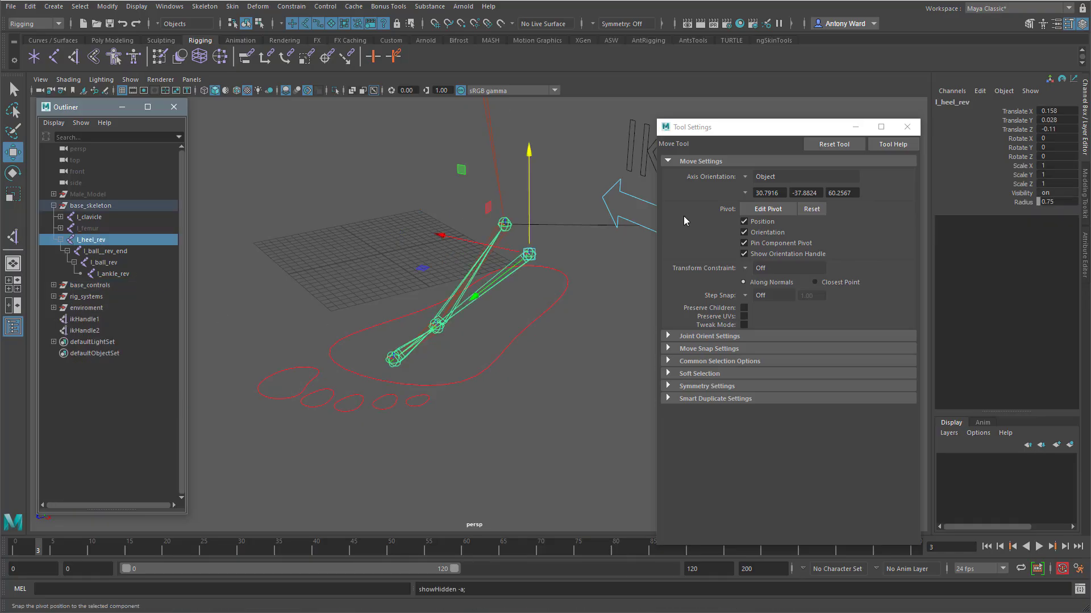
left_click(534, 320)
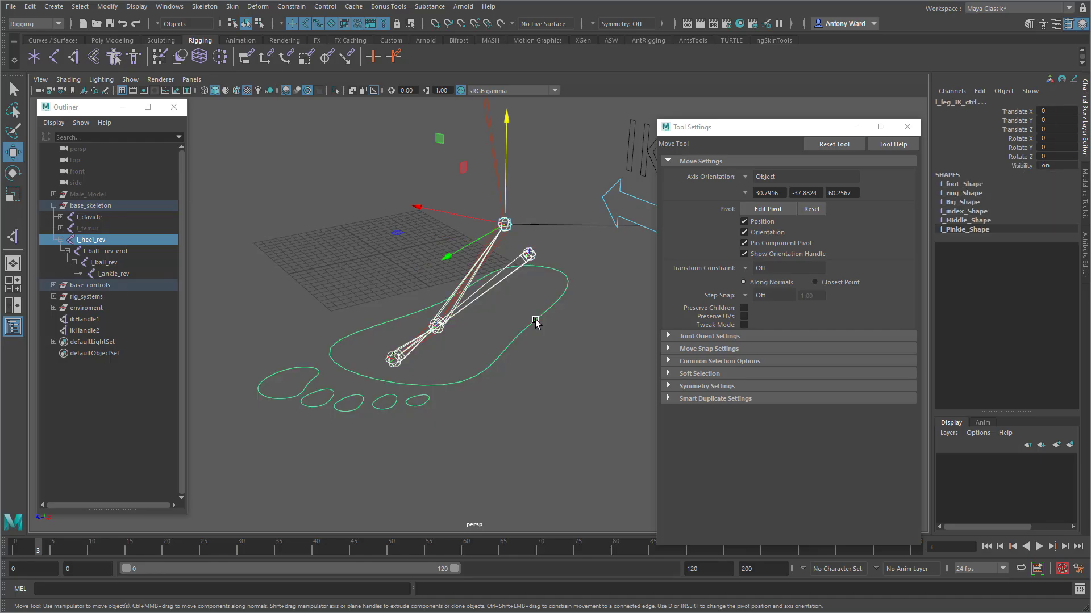
key("p")
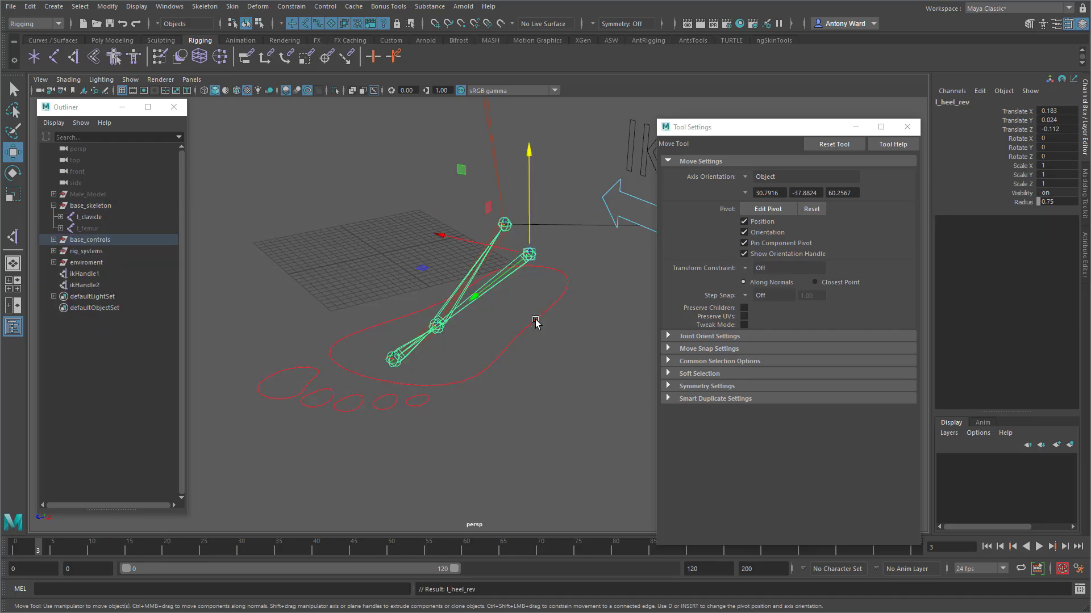
- Test whether the reverse foot chain follows l_leg_IK_ctrl by moving the control, and undo the move
left_click(535, 320)
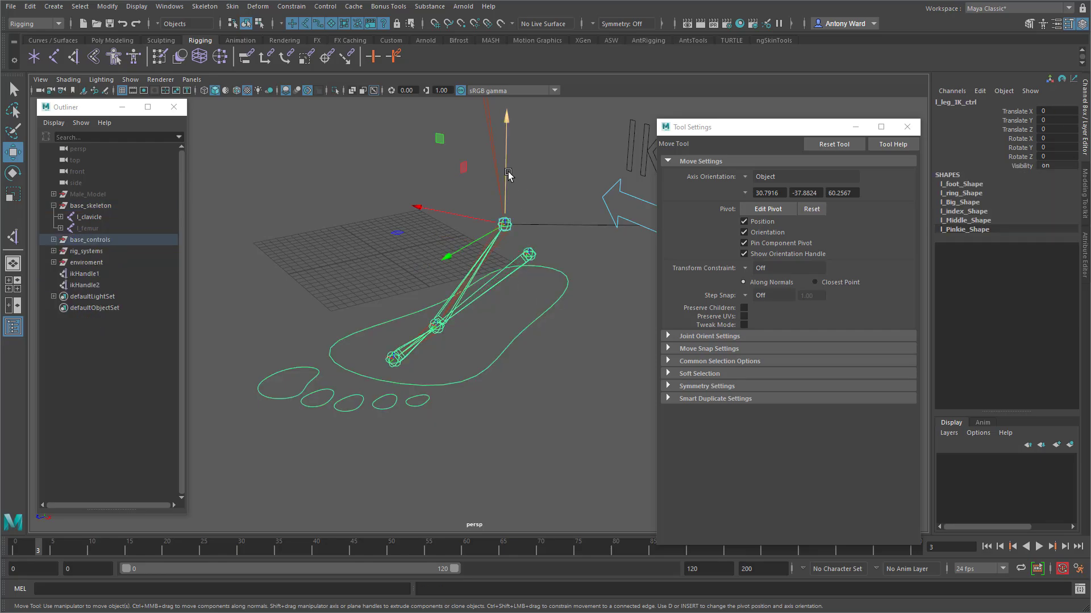
left_click_drag(505, 225, 536, 288)
key("ctrl+z")
- Reveal l_heel_rev in the Outliner and expand its whole hierarchy under l_leg_IK_ctrl
mouse_move(489, 386)
left_mouse_down("alt")
mouse_move(518, 382)
mouse_move(506, 386)
left_mouse_up("alt")
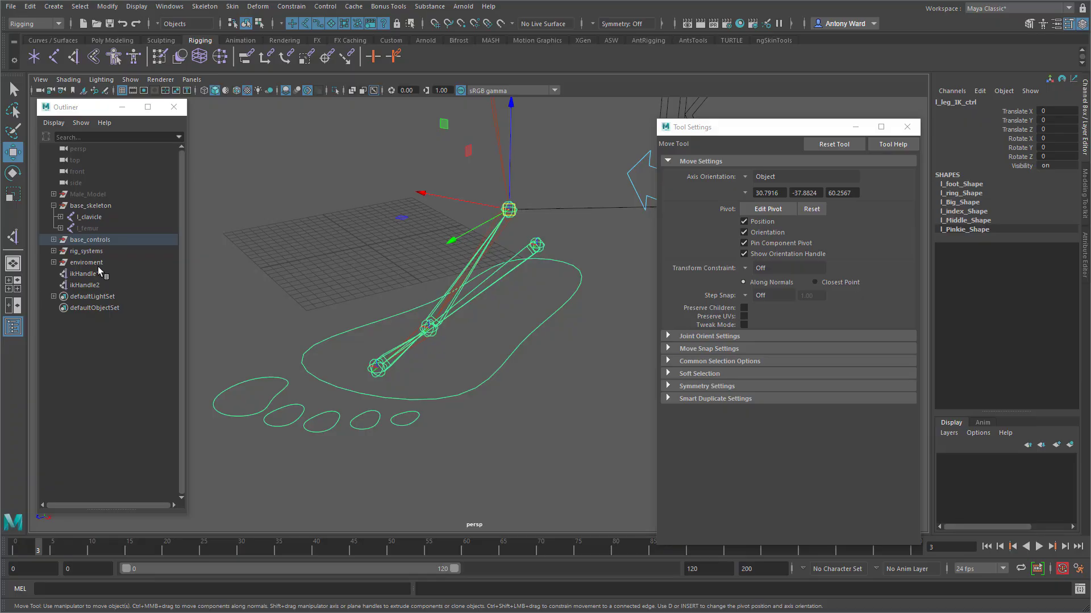
left_click(539, 244)
right_click(41, 372)
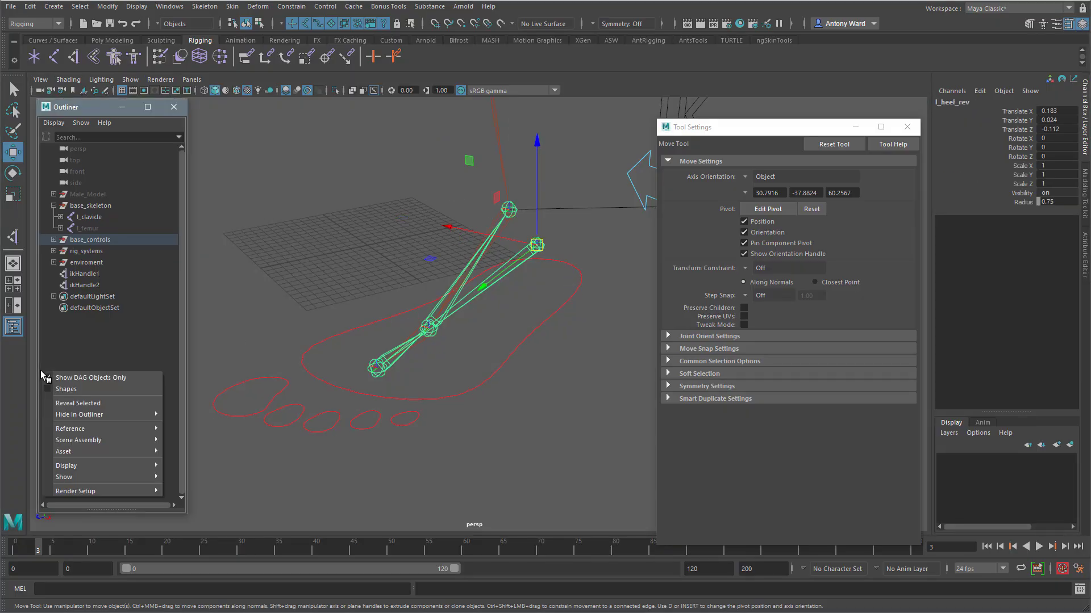
left_click(77, 403)
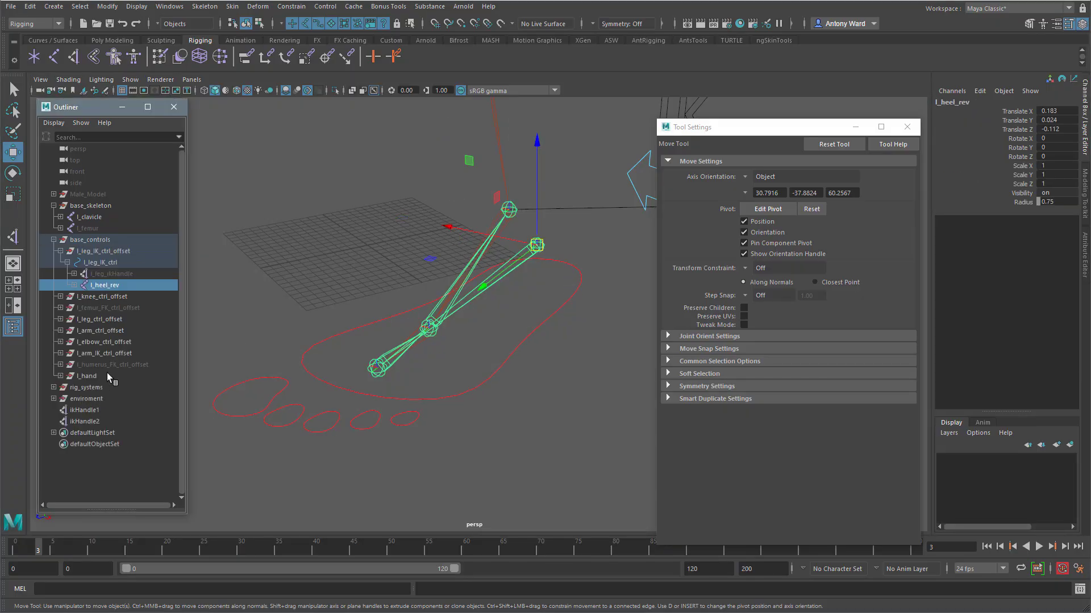
left_click(74, 284)
left_click_drag(188, 332, 195, 332)
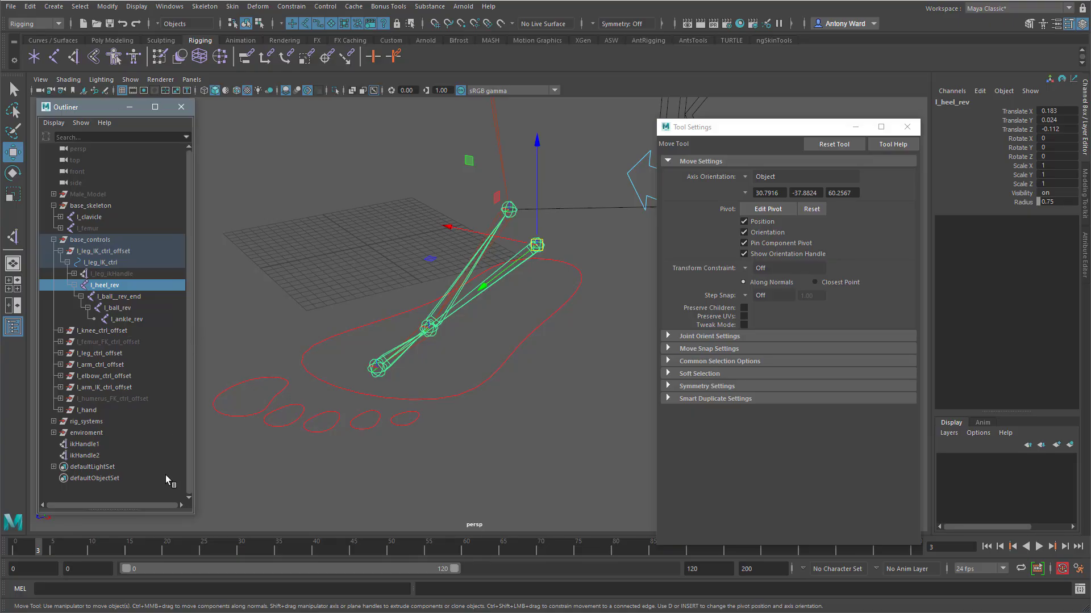
- Parent ikHandle1 under the l_ball_rev joint and ikHandle2 under the l_ball__rev_end joint
left_click(111, 444)
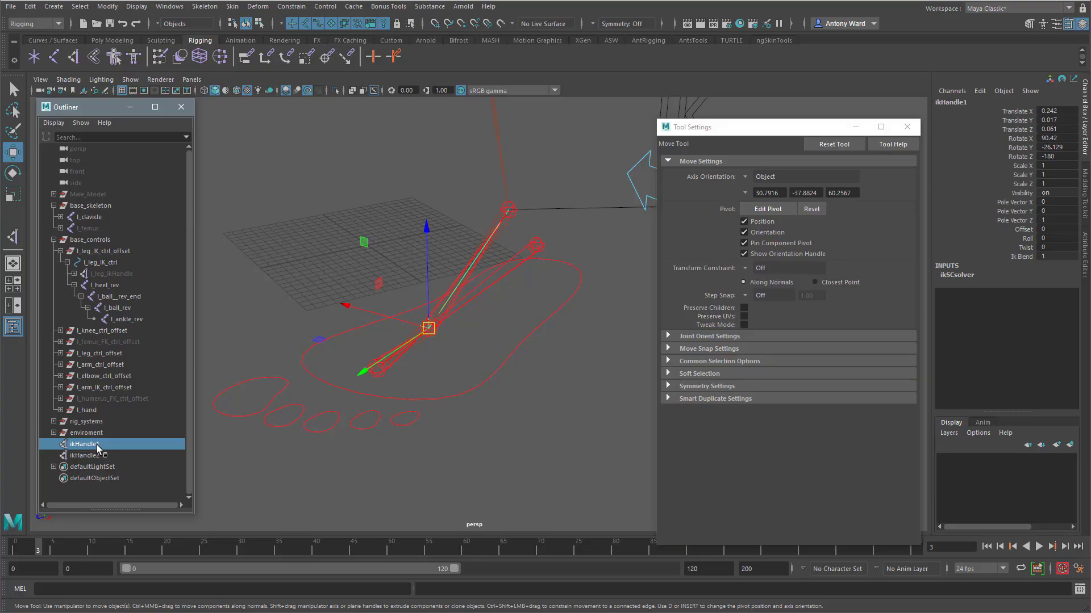
left_click(129, 307)
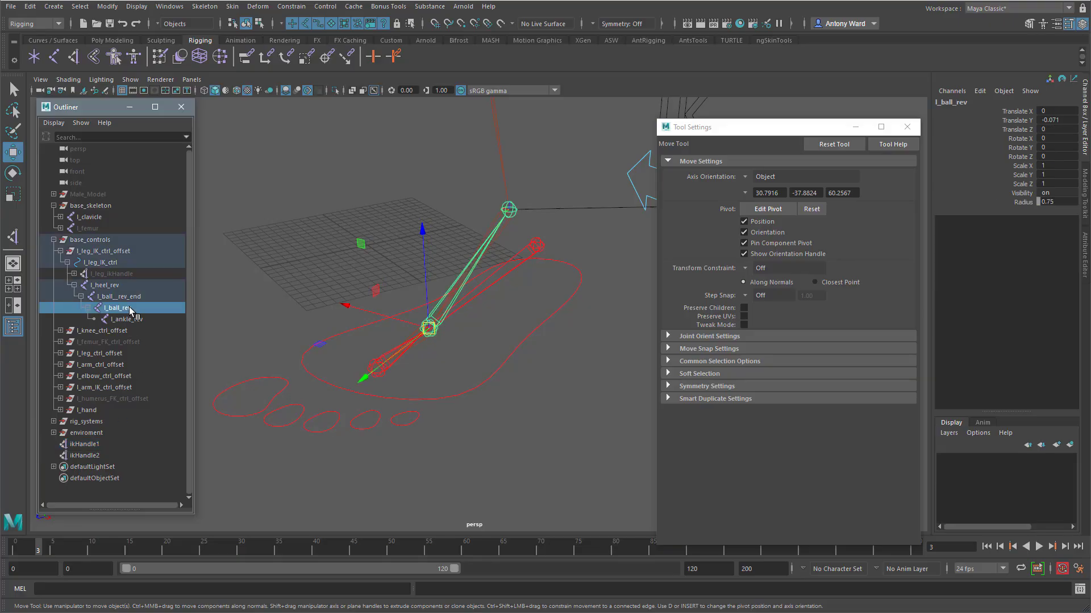
left_click(105, 446)
left_click_drag(117, 446, 125, 312)
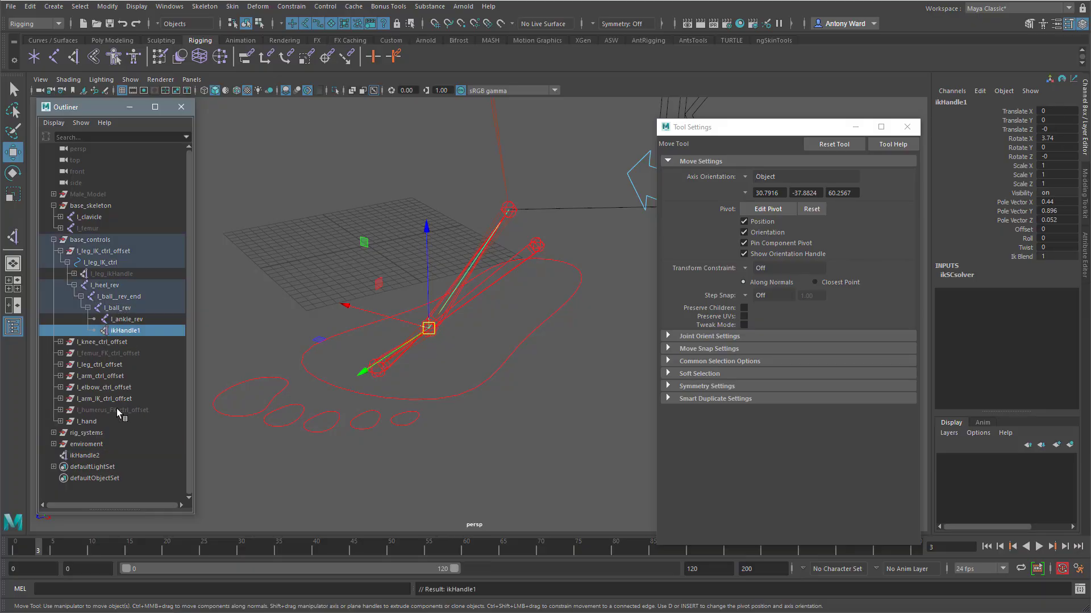
left_click(104, 456)
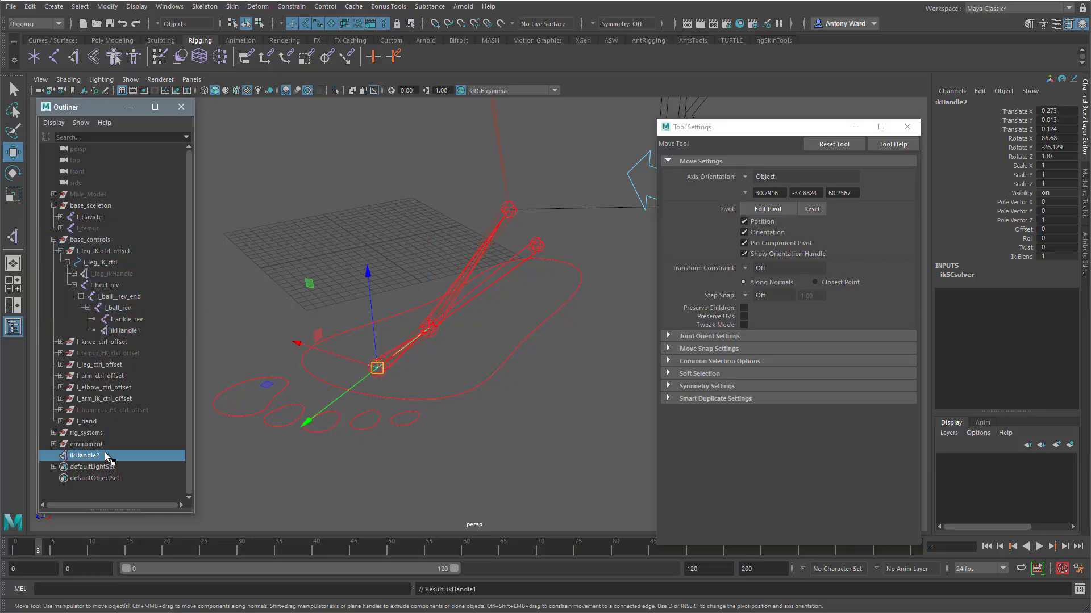
left_click_drag(107, 453, 135, 300)
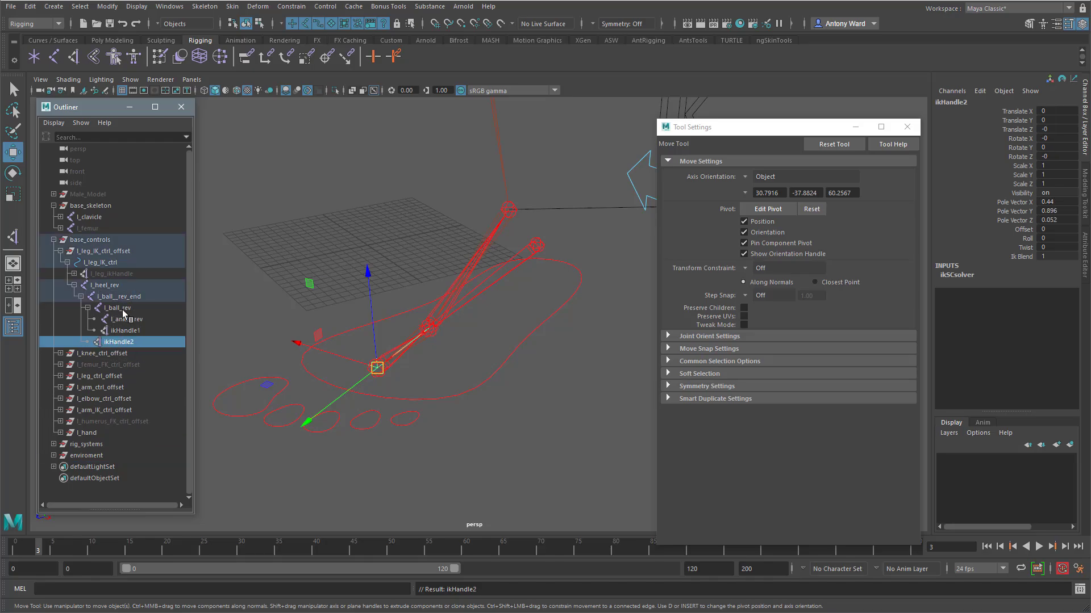
- Rename ikHandle1 as l_ball_ikHandle and correct the name of the l_ball__rev_end joint to l_ball_rev_end
double_click(118, 309)
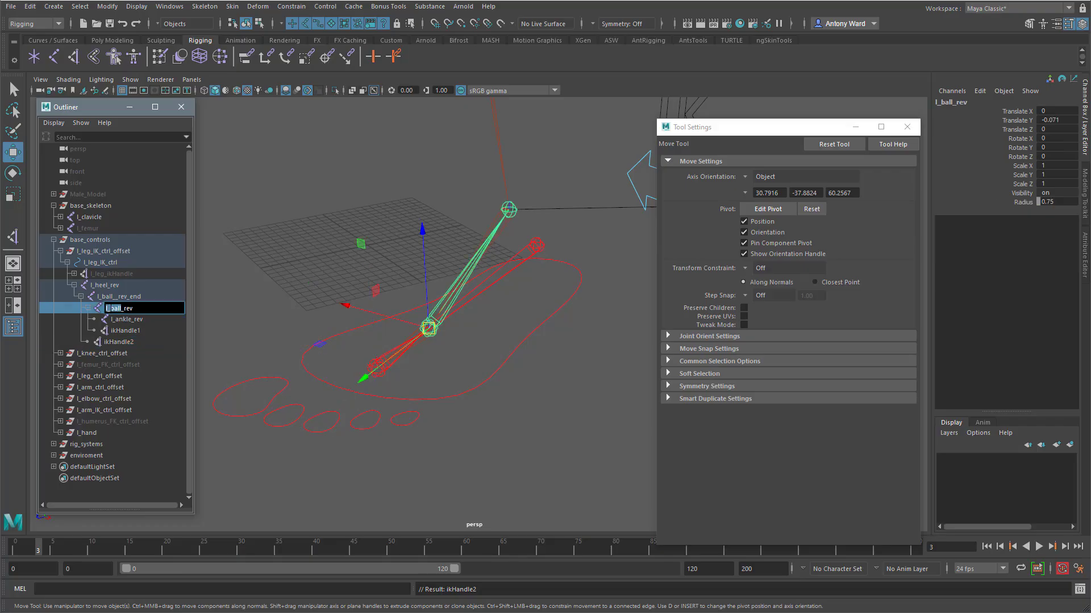
left_click(117, 341)
double_click(126, 331)
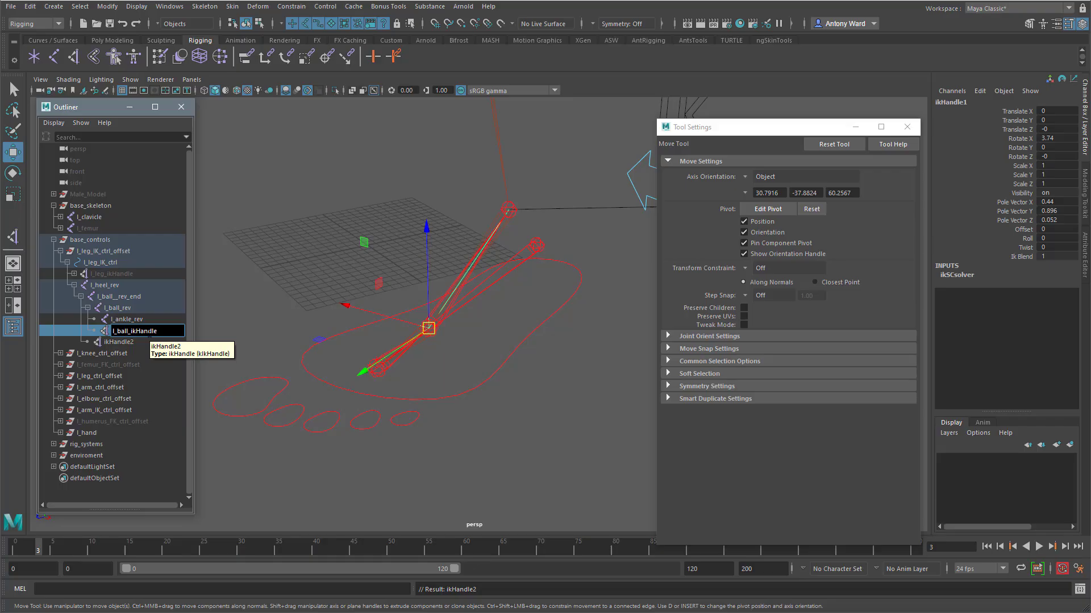
key("ctrl+a")
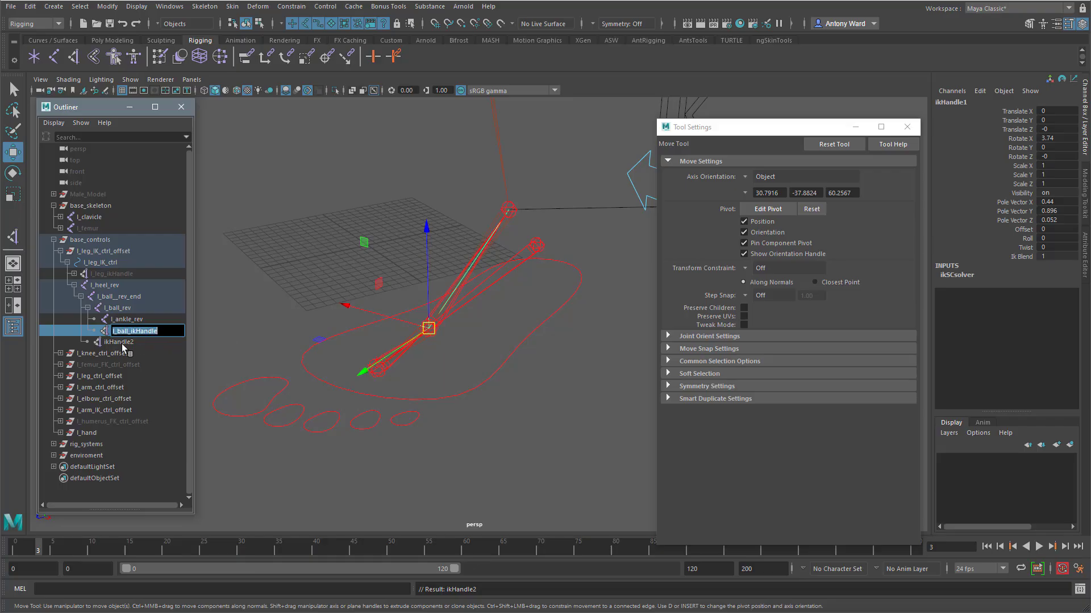
double_click(116, 297)
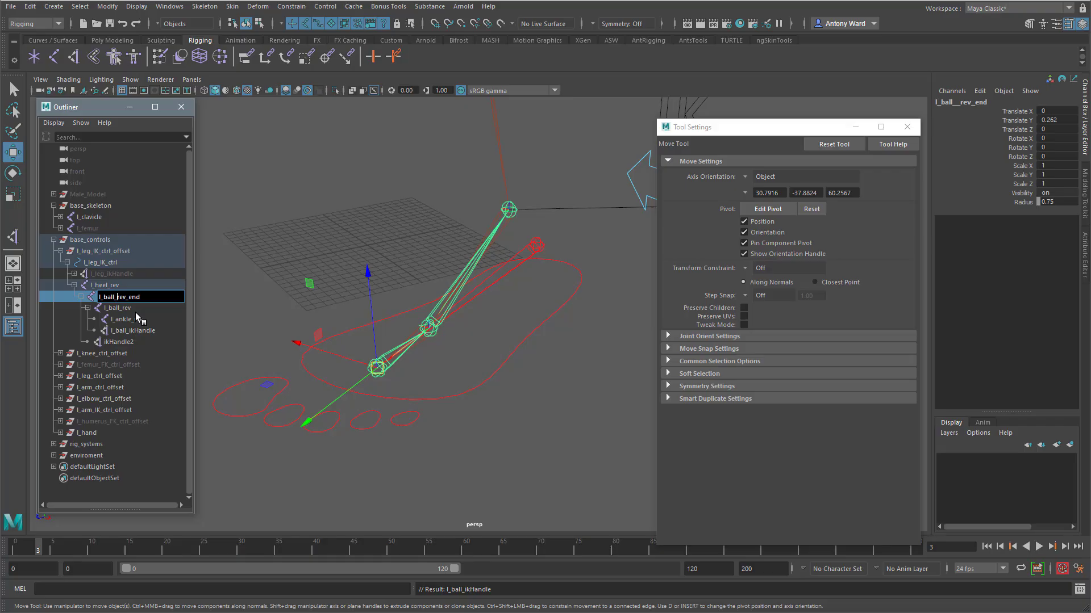
- Rename ikHandle2 under l_ball_rev_end as l_ball_end_ikHandle
double_click(128, 340)
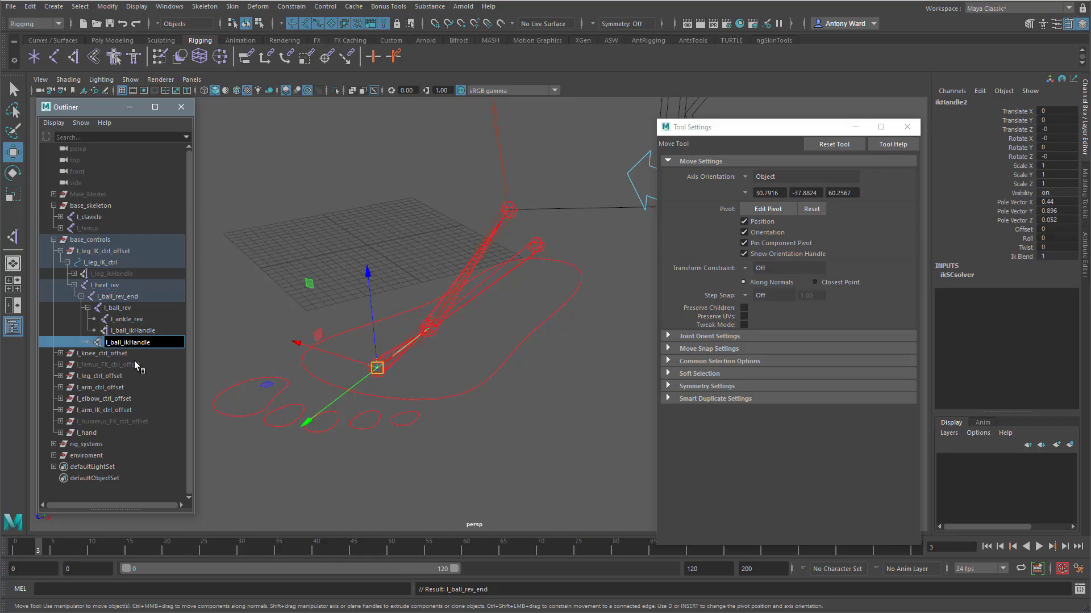
key("Left")
key("Left")
key("Left")
key("Left")
key("Left")
key("Left")
key("Left")
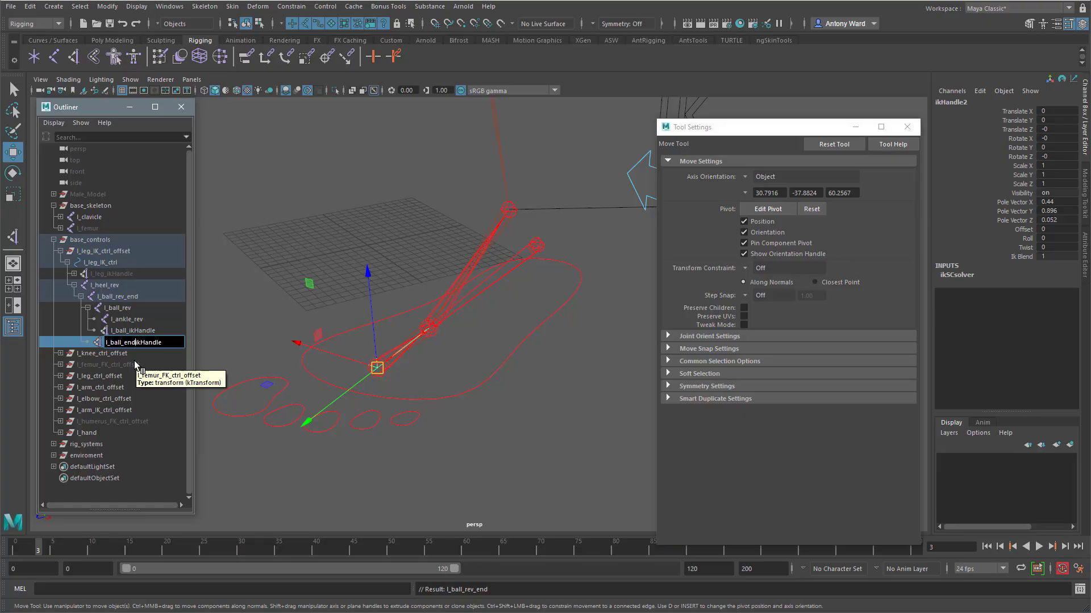
type("end_")
key("Return")
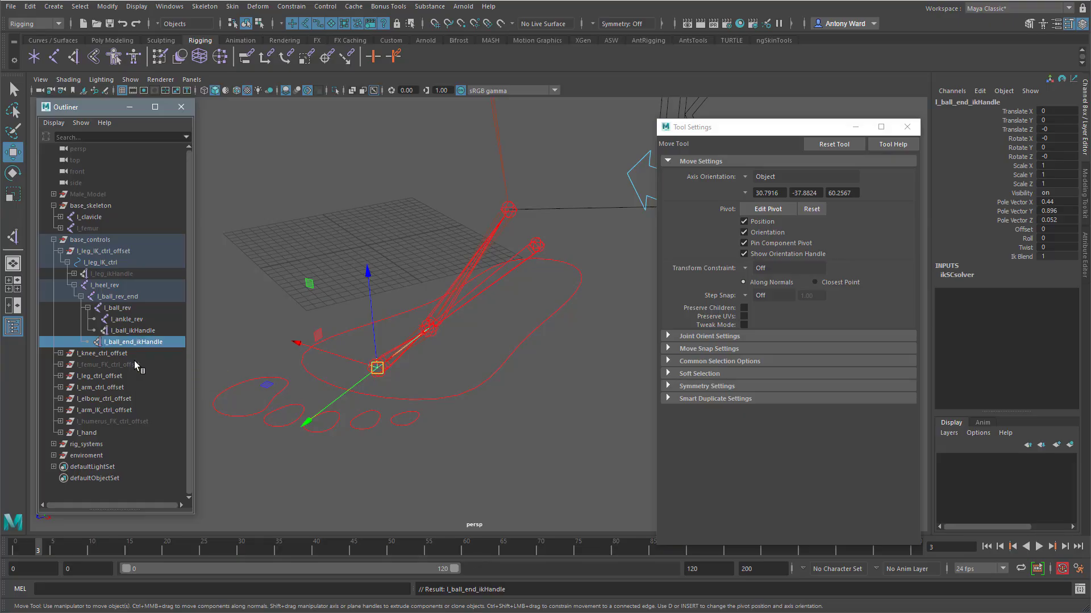
- Test the reverse foot by rotating l_ball_rev to about -33 degrees in X, and undo the rotation
left_click_drag(536, 282, 494, 343, "alt")
left_click(93, 228)
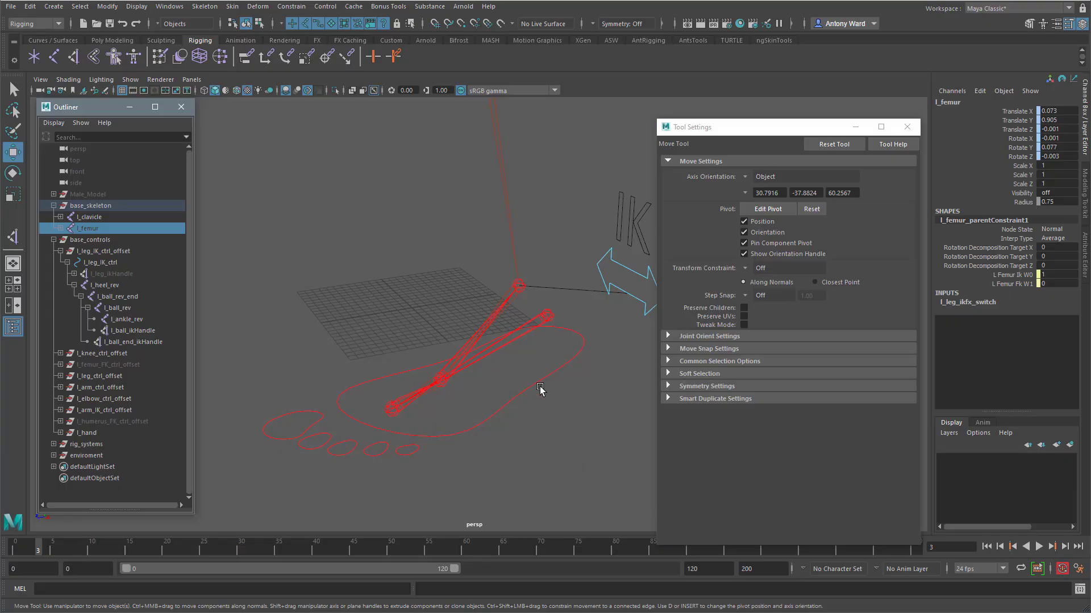
mouse_move(540, 389)
left_mouse_down("alt")
mouse_move(487, 407)
mouse_move(523, 401)
left_mouse_up("alt")
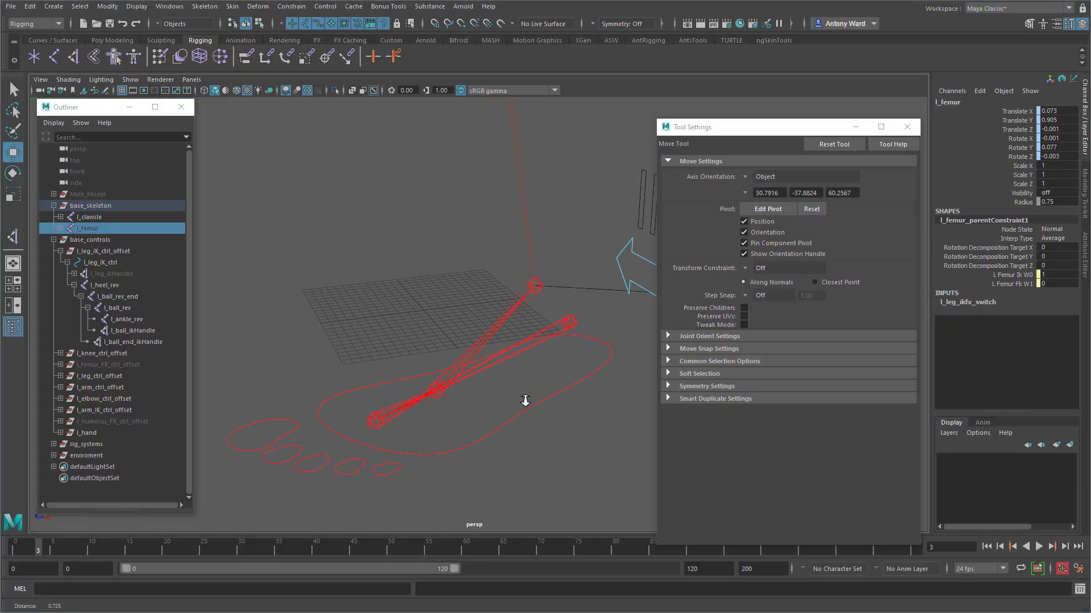
left_click(442, 401)
key("e")
left_click_drag(383, 336, 343, 388)
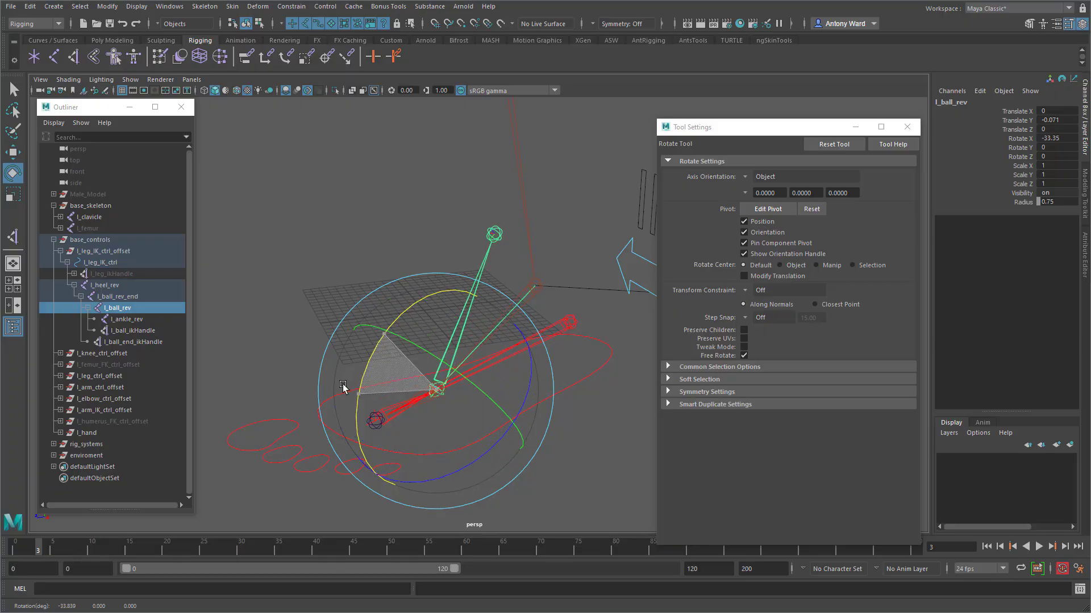
key("ctrl+z")
- Lower the foot control l_leg_IK_ctrl to a Translate Z of about -0.17 to test how the leg follows
left_click(537, 413)
key("w")
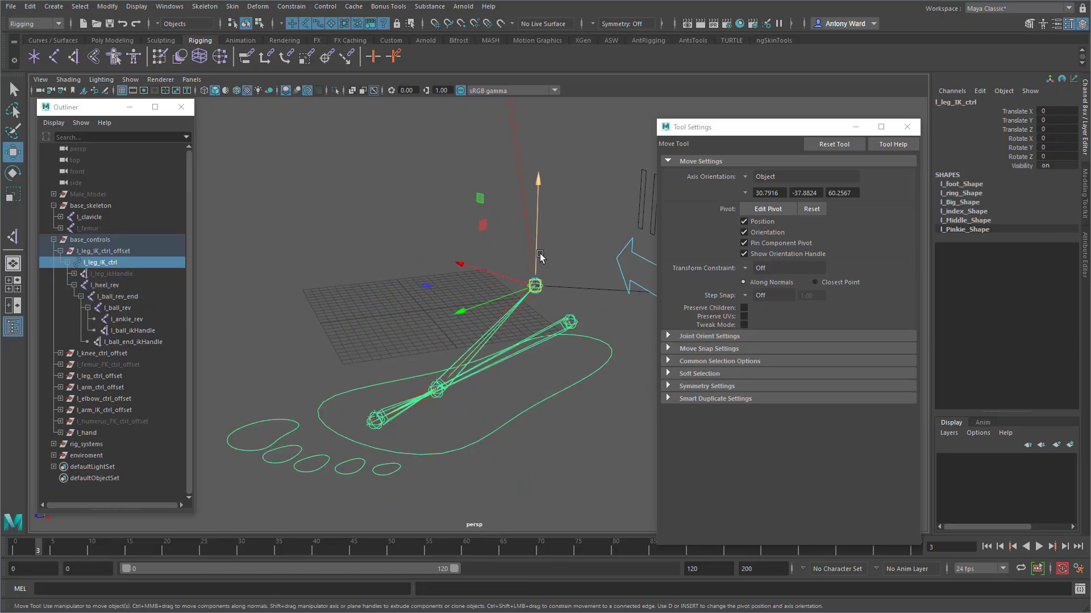
left_click_drag(540, 257, 532, 419)
left_click_drag(532, 419, 529, 413, "alt")
middle_click_drag(529, 412, 526, 327, "alt")
right_click_drag(526, 327, 445, 330, "alt")
middle_click_drag(456, 326, 450, 344, "alt")
mouse_move(449, 343)
left_mouse_down("alt")
mouse_move(475, 341)
mouse_move(462, 343)
left_mouse_up("alt")
middle_click_drag(462, 343, 544, 365, "alt")
right_click_drag(544, 365, 237, 358, "alt")
middle_click_drag(469, 278, 472, 383, "alt")
left_click_drag(472, 383, 465, 380, "alt")
middle_click_drag(465, 380, 466, 251, "alt")
right_click_drag(465, 251, 665, 261, "alt")
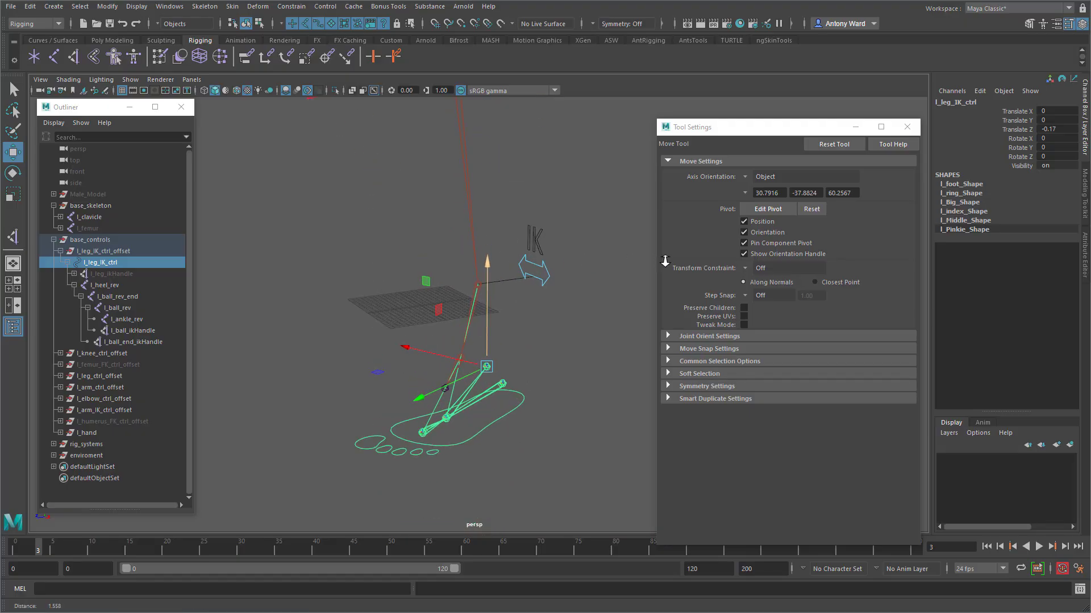
- Show the hidden l_femur joint chain in base_skeleton
left_click(88, 228)
key("shift+h")
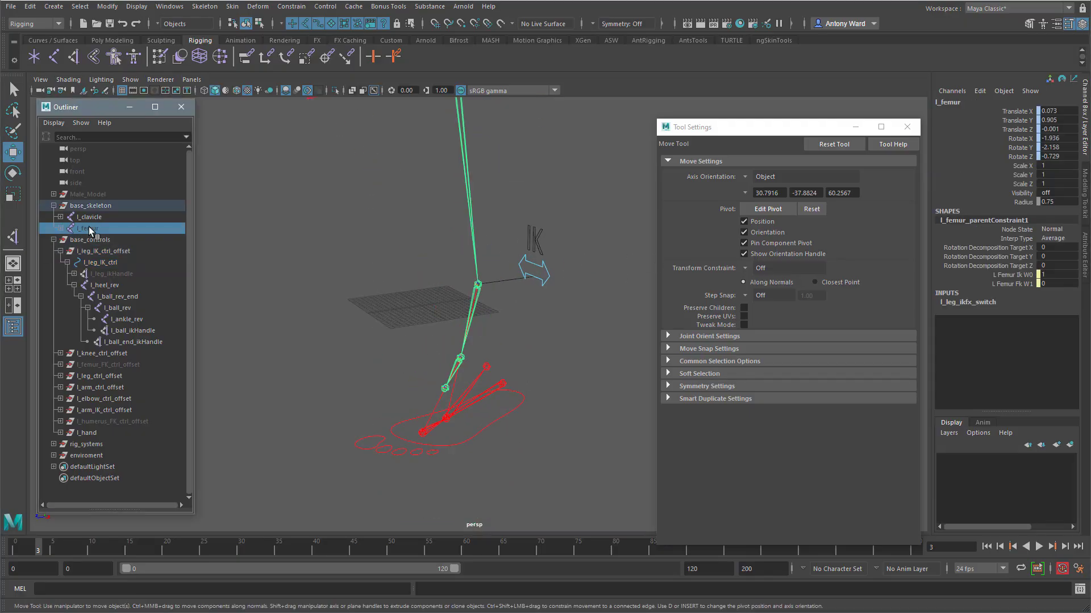
- Lower the foot control l_leg_IK_ctrl to a Translate Z of about -0.22, and reset its Translate Z to 0
right_click_drag(405, 456, 550, 446, "alt")
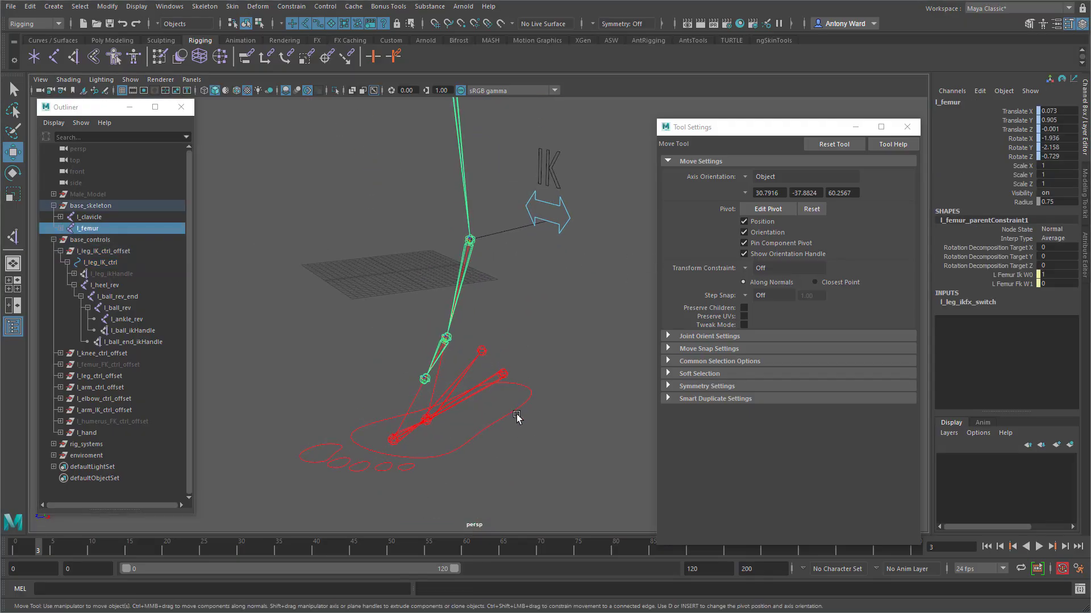
left_click(509, 451)
left_click_drag(491, 348, 467, 376)
left_click_drag(517, 429, 520, 434, "alt")
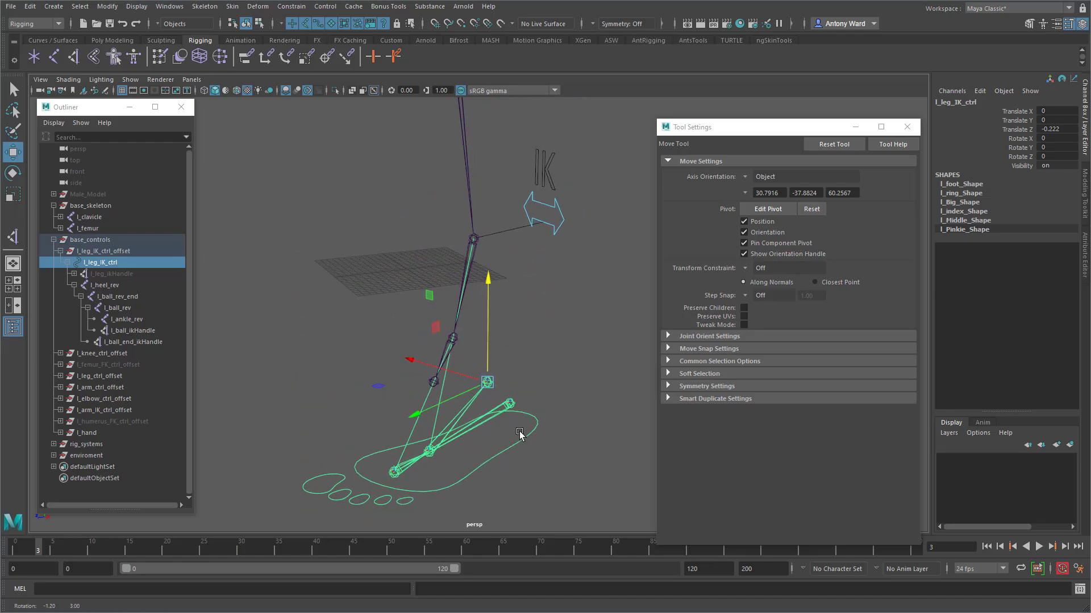
left_click(1056, 129)
type("0")
key("Return")
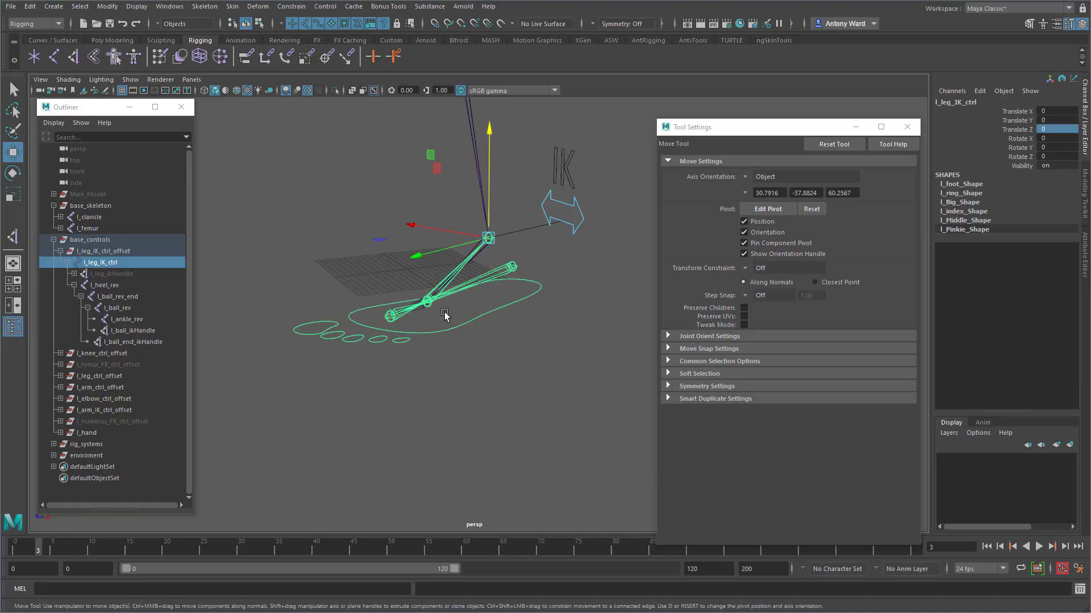
- Test how the leg follows by lowering l_leg_IK_ctrl to a Translate Z of about -0.07, and undo the move
left_click_drag(482, 292, 526, 241, "alt")
key("ctrl+z")
left_click_drag(433, 339, 469, 358, "alt")
middle_click_drag(469, 358, 440, 418, "alt")
right_click_drag(440, 417, 545, 343, "alt")
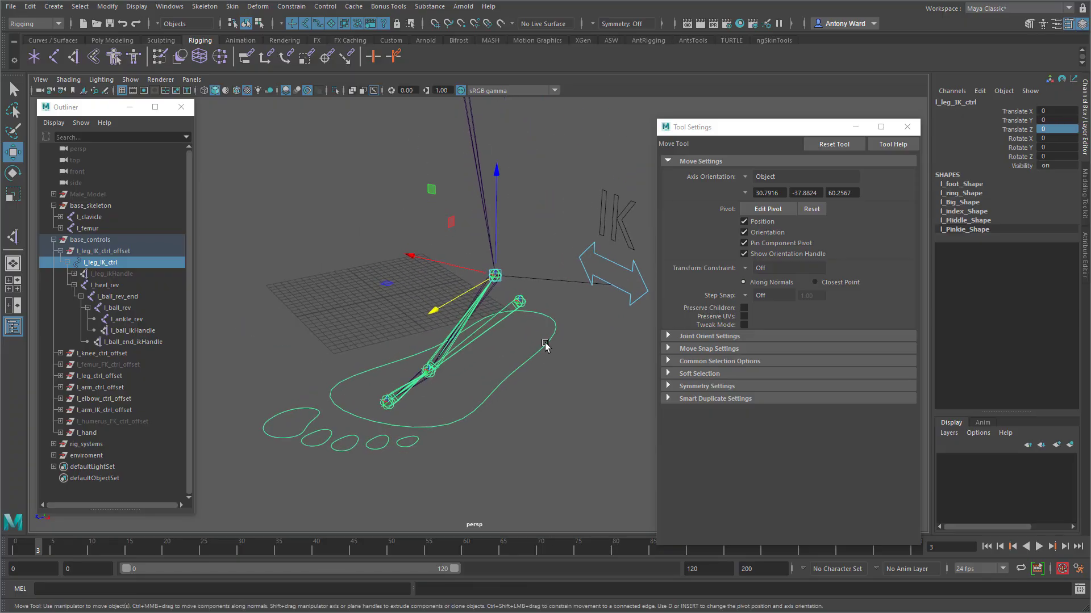
right_click_drag(515, 264, 532, 285, "alt")
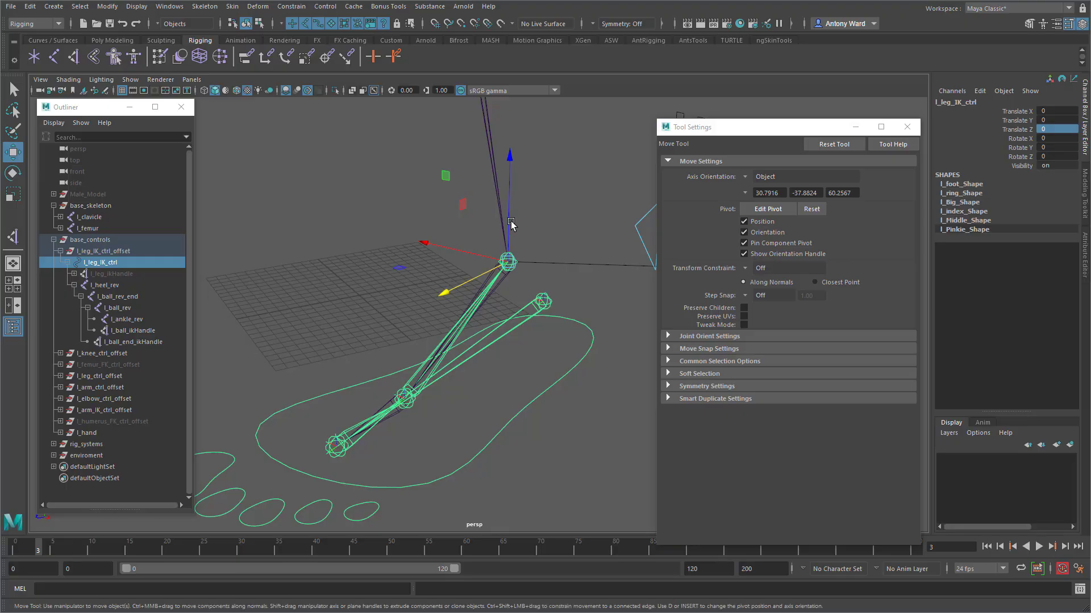
left_click_drag(509, 224, 517, 301)
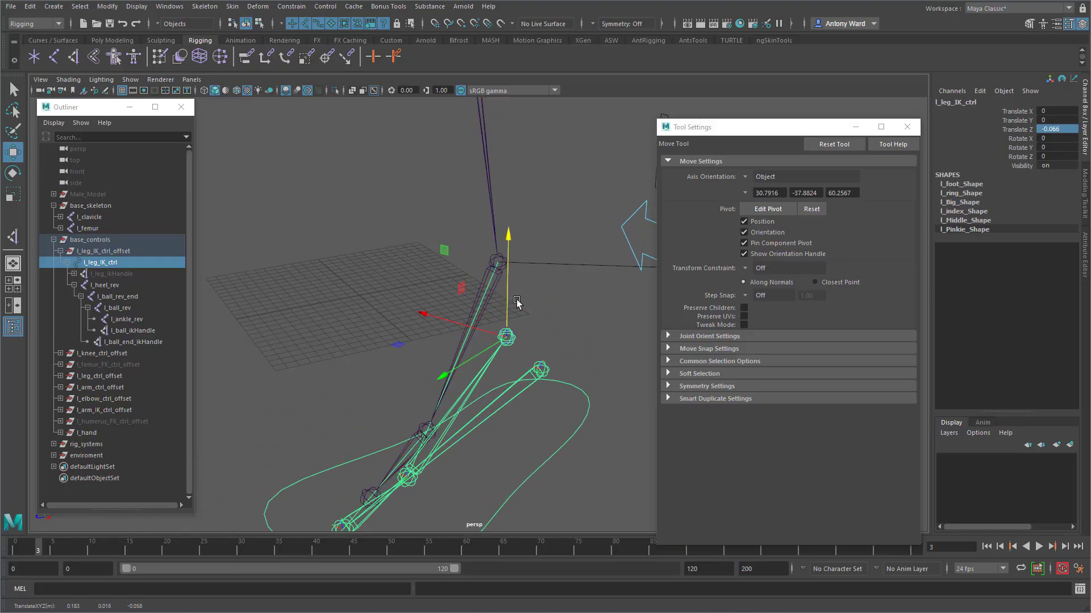
key("ctrl+z")
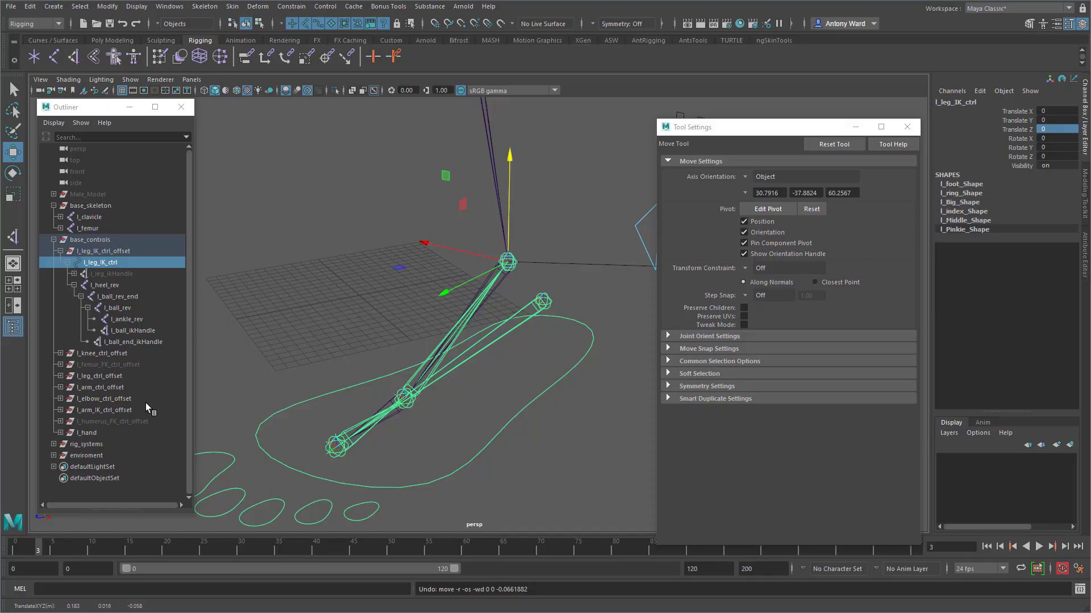
- Show the hidden l_leg_ikHandle under l_leg_IK_ctrl
left_click(60, 376)
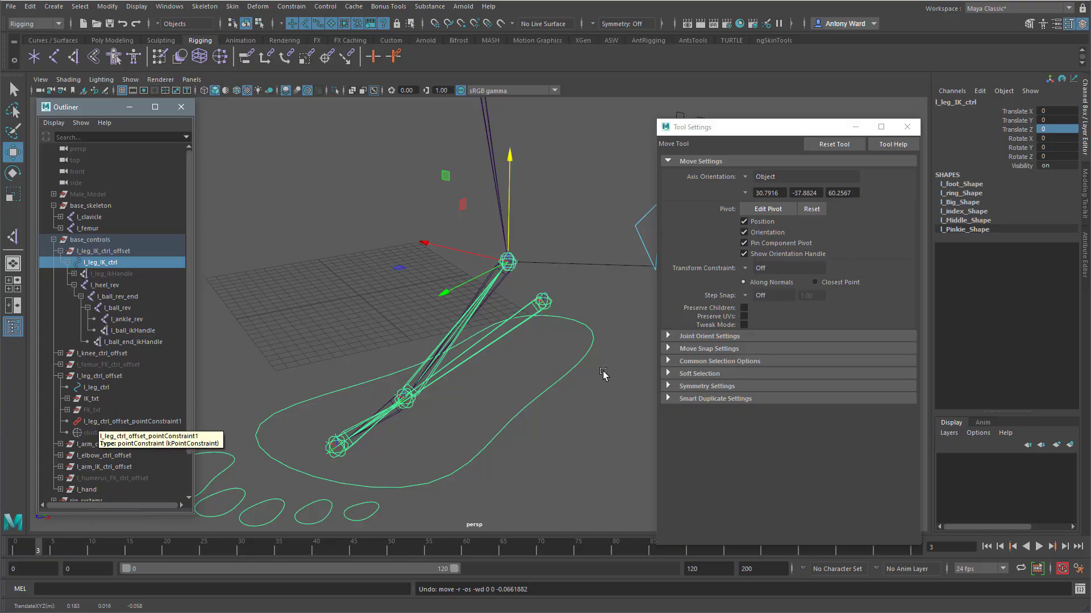
left_click_drag(603, 374, 492, 391, "alt")
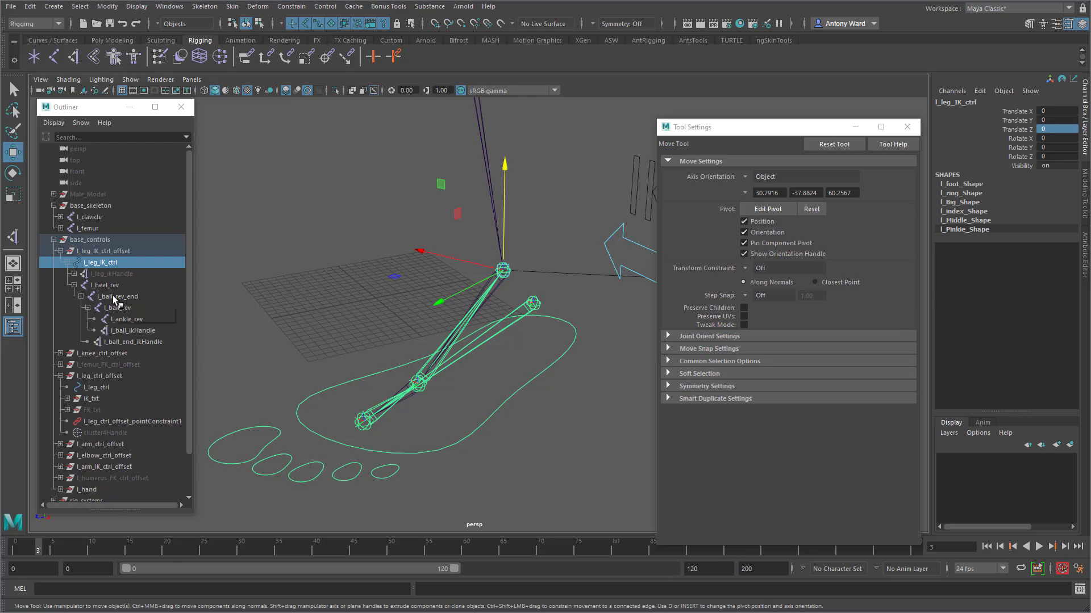
left_click(74, 273)
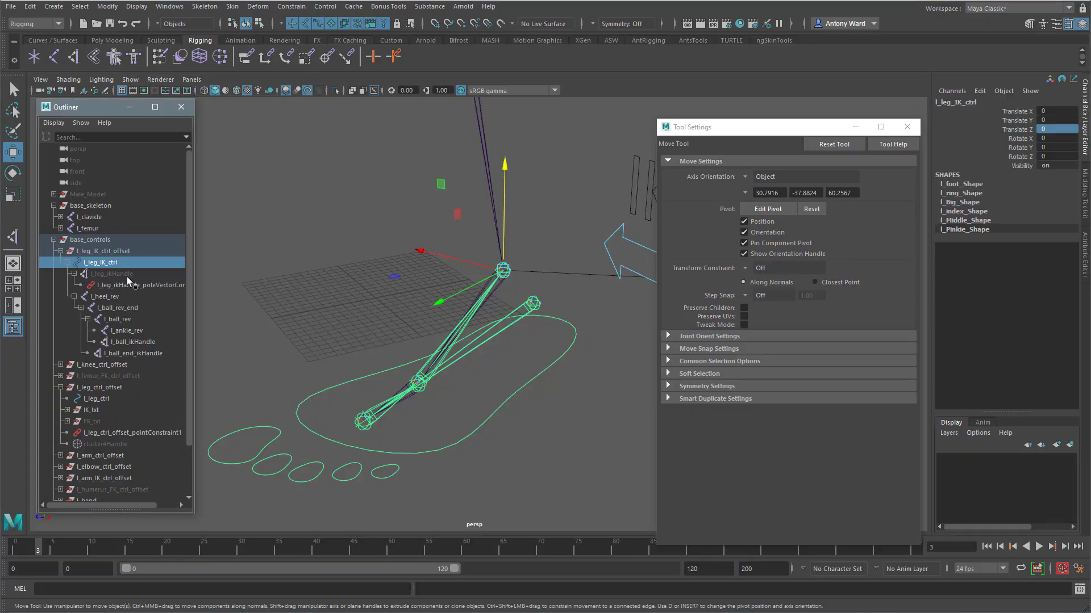
left_click(127, 276)
key("shift+h")
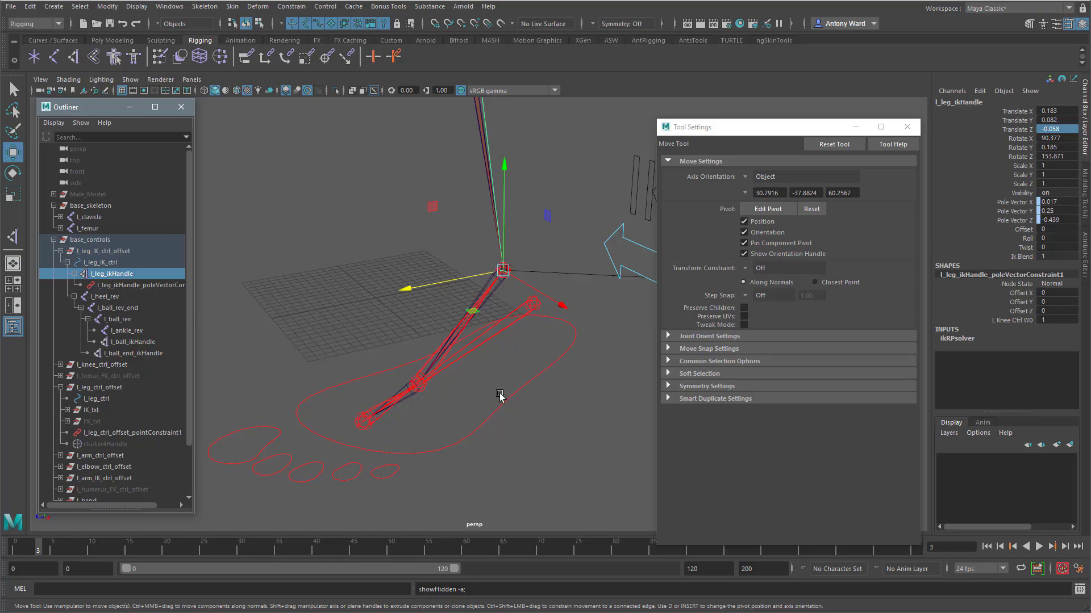
- Test the reverse foot by rotating l_ball_rev to about -45 degrees in X, and undo the rotation
left_click_drag(498, 392, 470, 355, "alt")
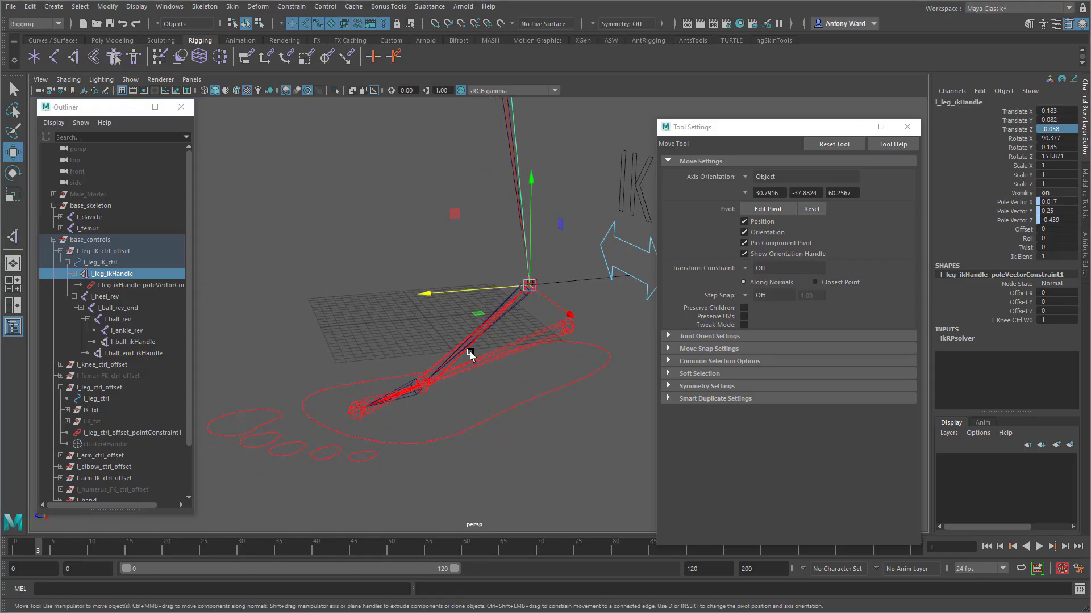
left_click(468, 350)
key("e")
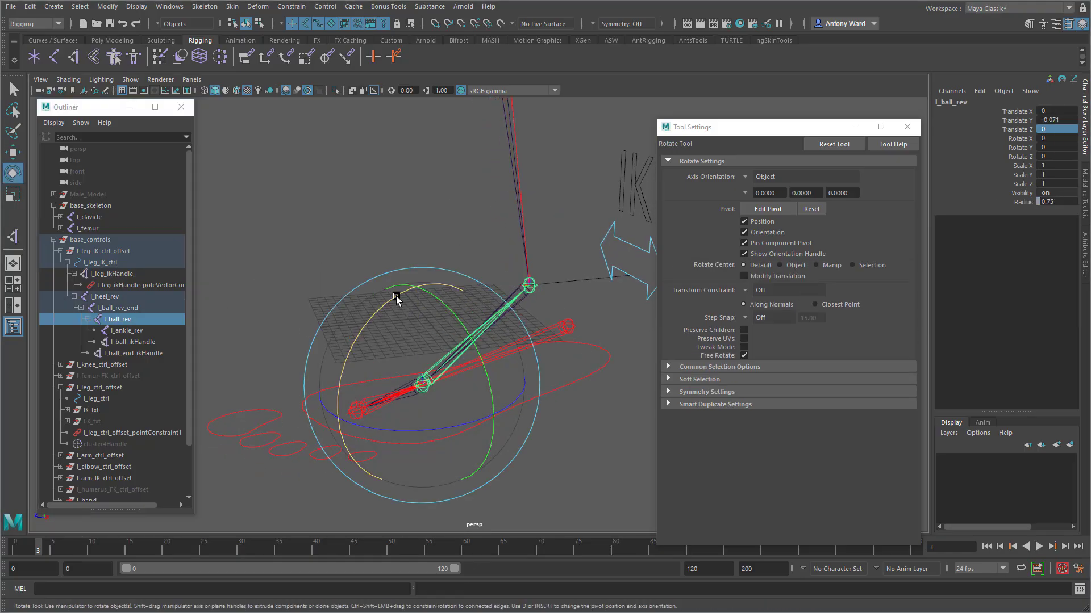
left_click_drag(395, 299, 320, 351)
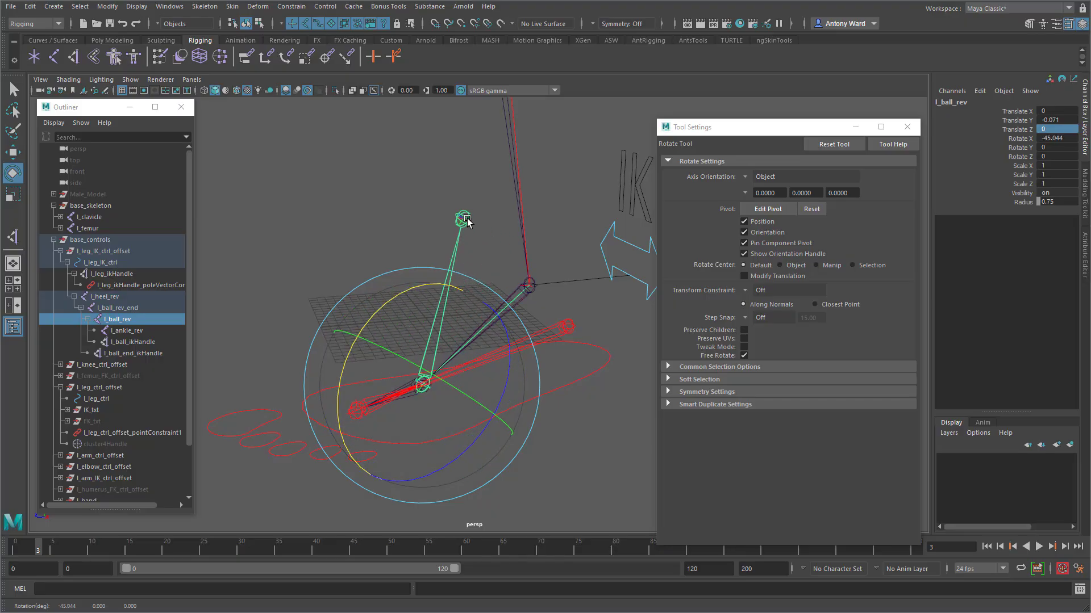
key("ctrl+z")
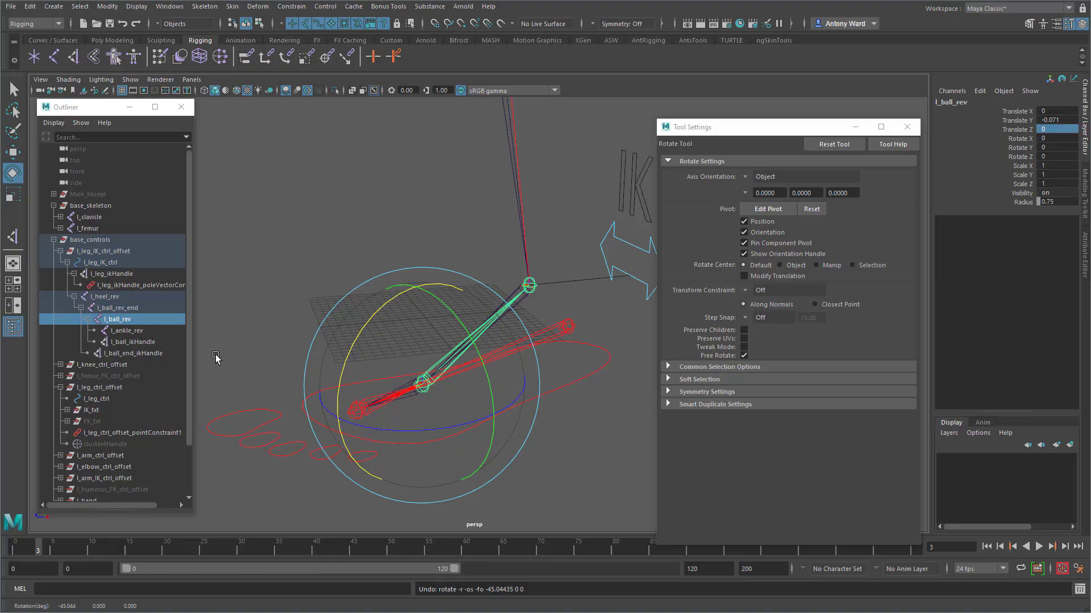
- Try a small move of l_leg_ikHandle and undo it, and parent the handle under l_ankle_rev
left_click(119, 275)
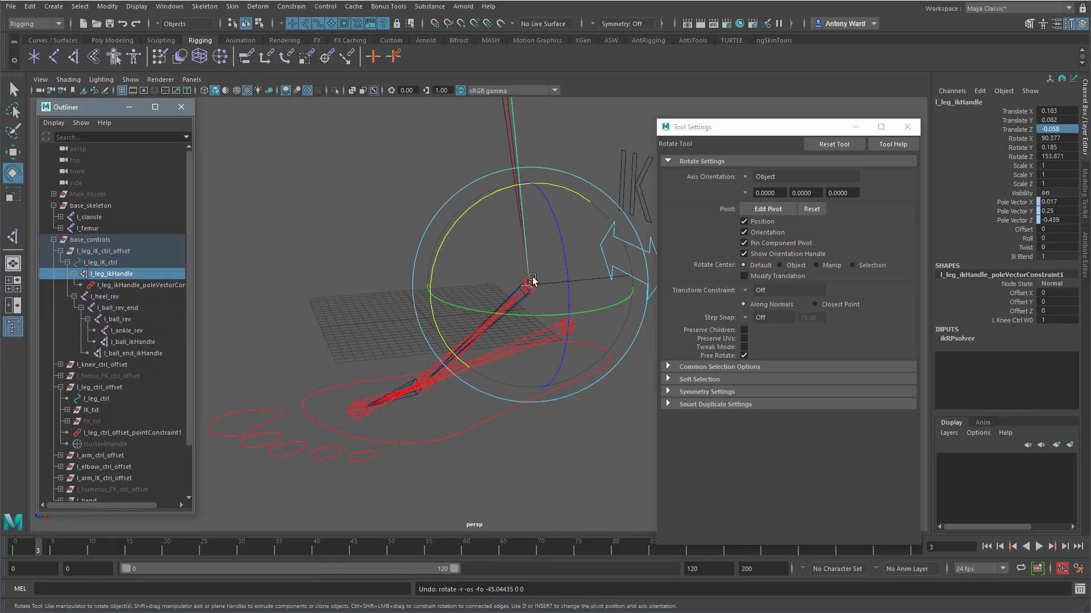
key("w")
left_click_drag(530, 287, 529, 272)
key("ctrl+z")
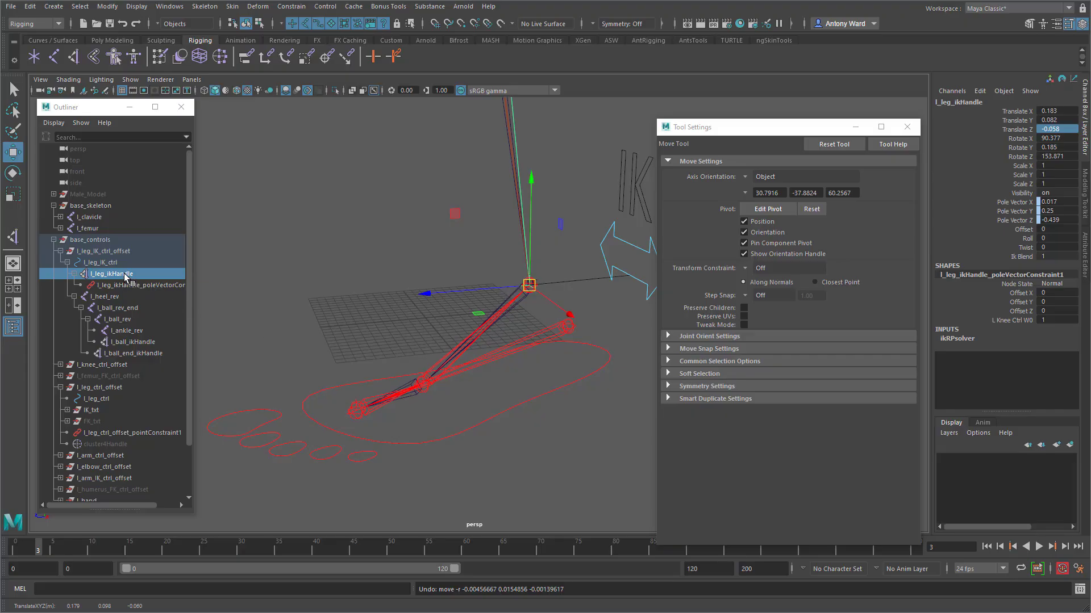
middle_click_drag(125, 277, 132, 333)
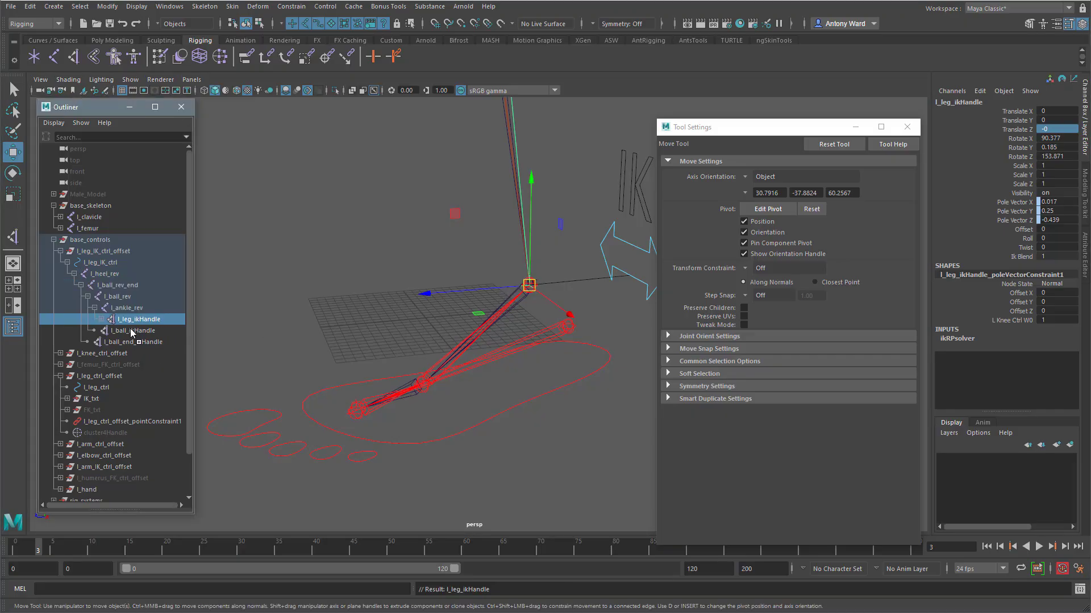
- Test the reparented leg IK handle by rotating l_ball_rev to about -24 degrees in X, and undo the rotation
left_click(132, 310)
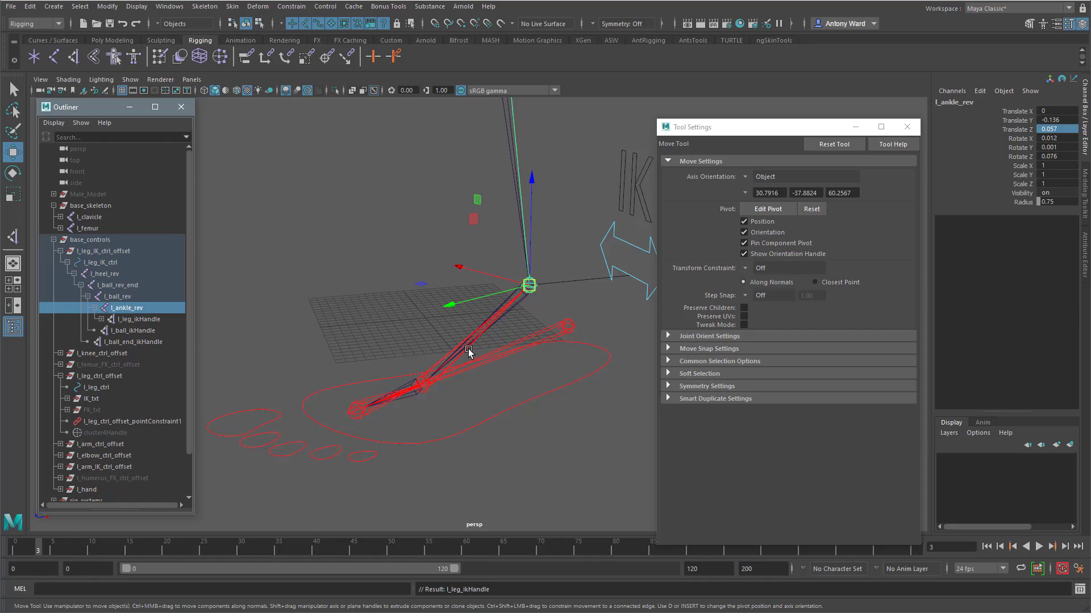
key("Up")
key("e")
left_click_drag(397, 299, 343, 348)
key("ctrl+z")
key("ctrl+z")
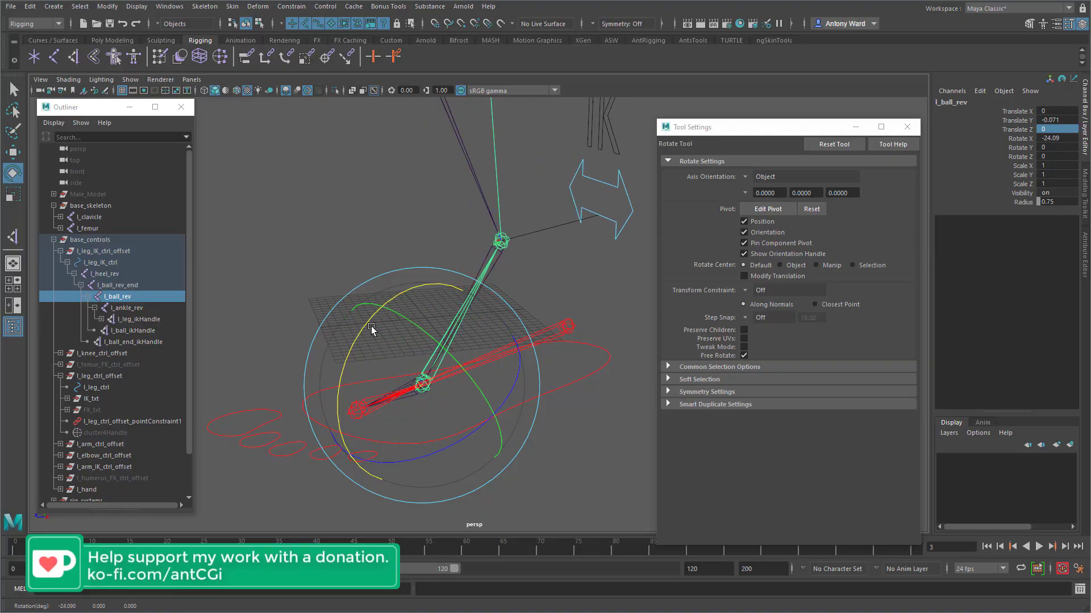
- Hide the l_femur_ik joint chain in rig_systems
scroll(146, 428, "down", 2)
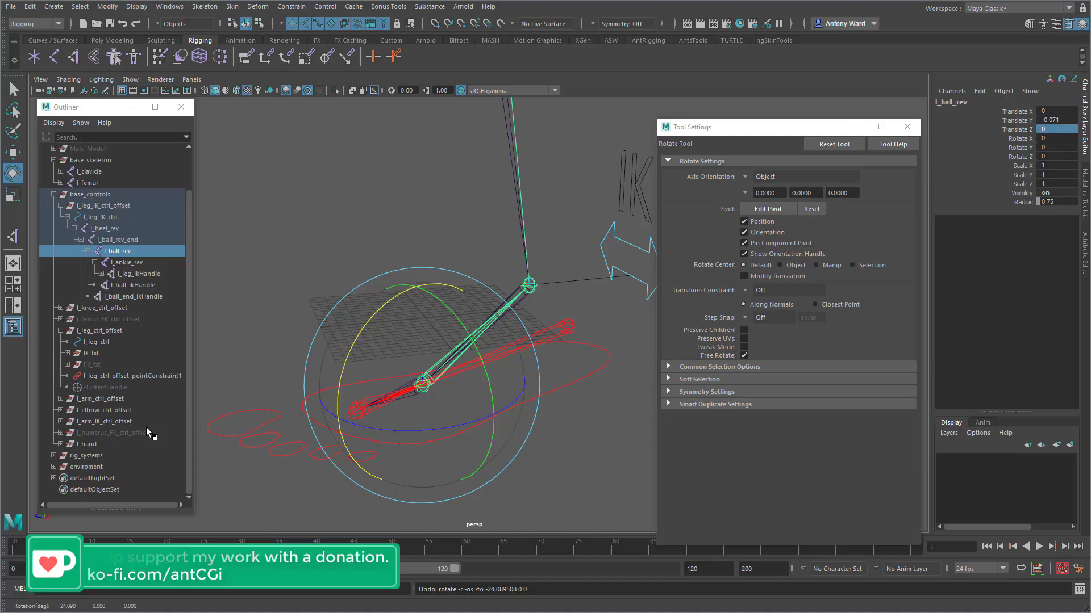
scroll(113, 381, "up", 2)
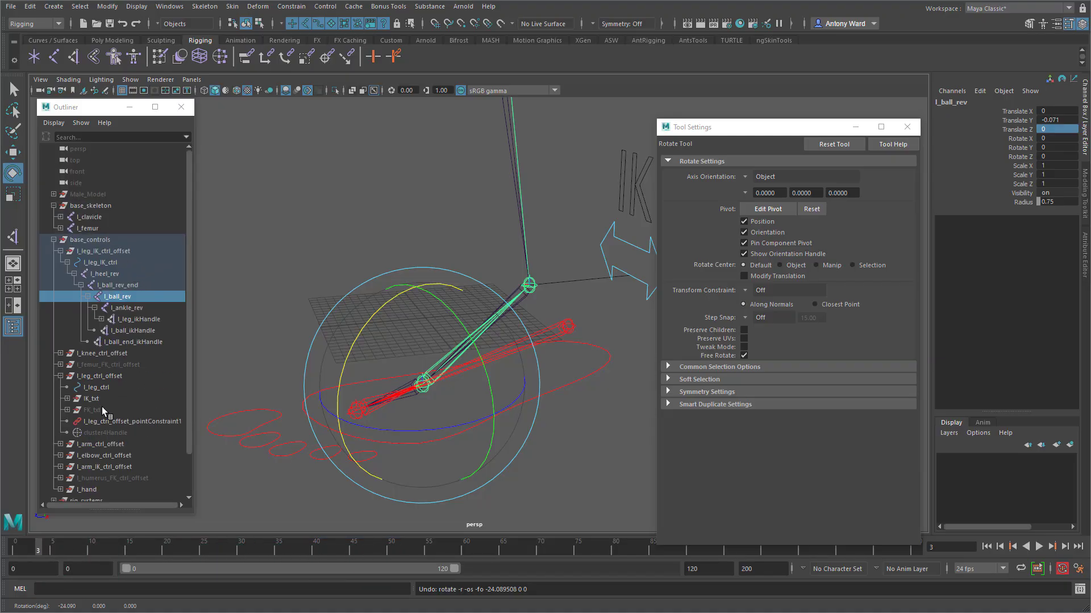
left_click(60, 376)
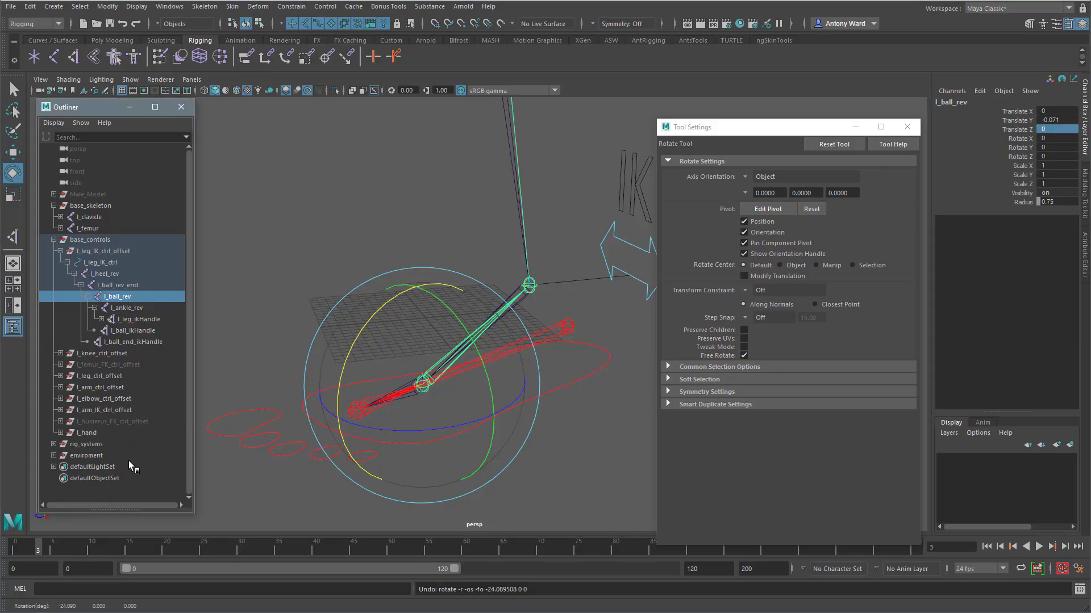
left_click(53, 444)
scroll(138, 441, "down", 3)
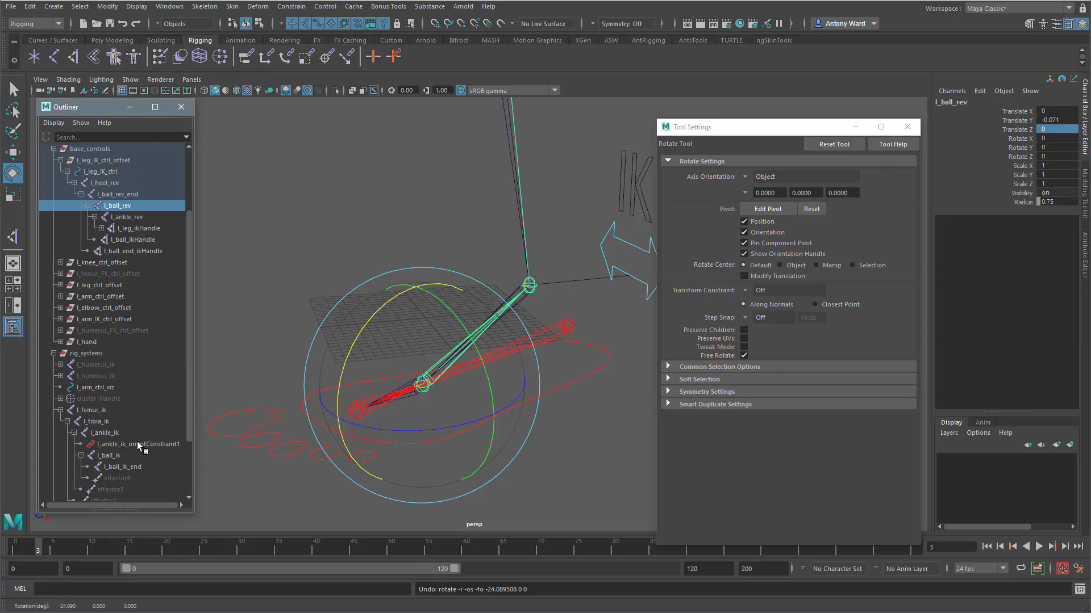
left_click(60, 410)
left_click(108, 421)
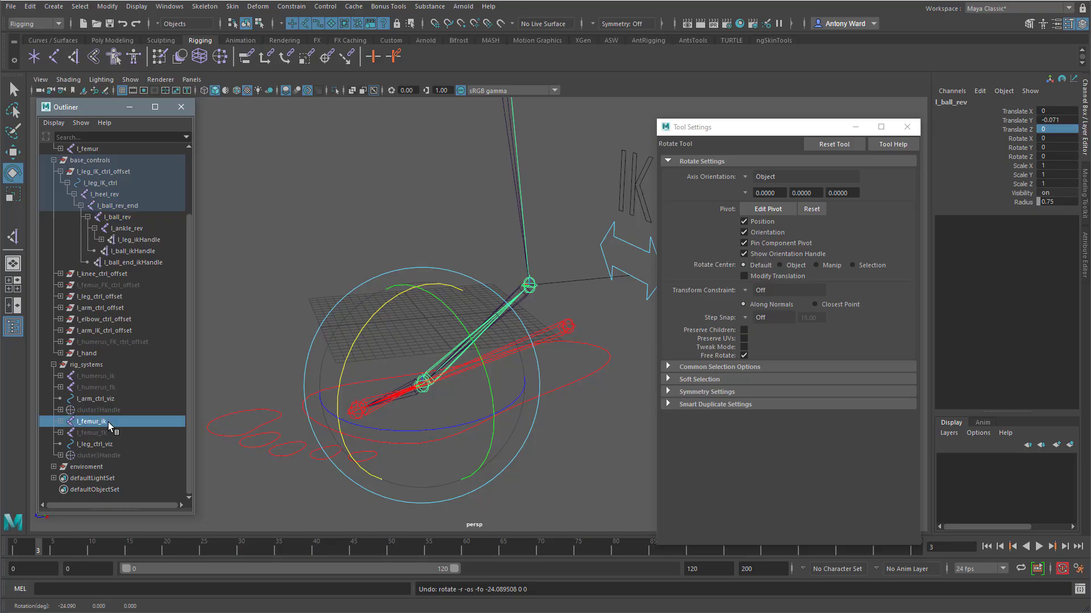
key("ctrl+h")
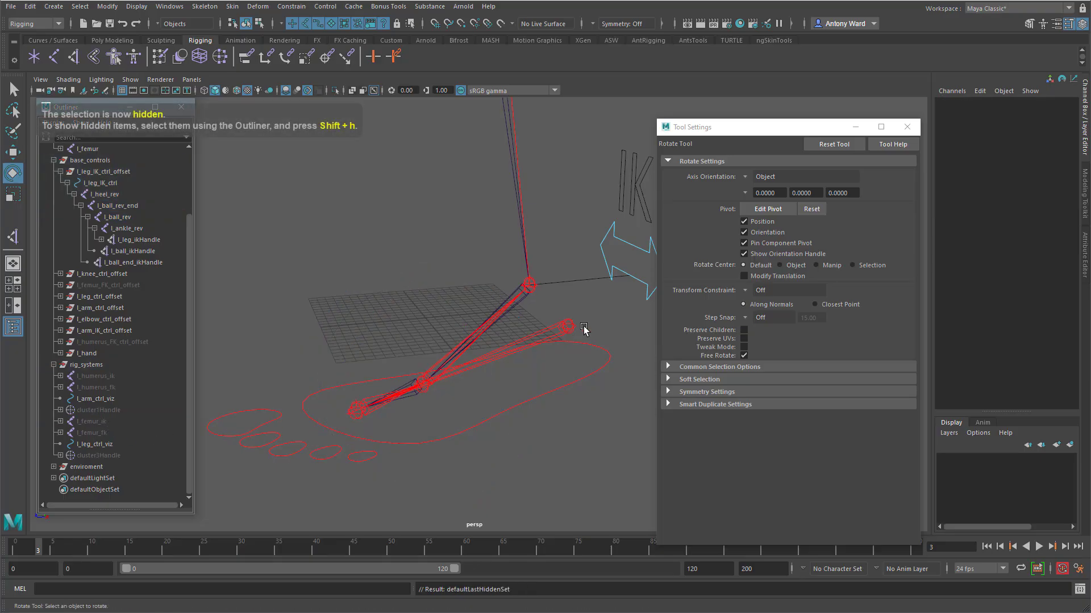
- Test rotating l_ball_rev to about -27 degrees in X and rotating its parent l_ball_rev_end, undoing each rotation
left_click(481, 339)
left_click_drag(379, 310, 317, 347)
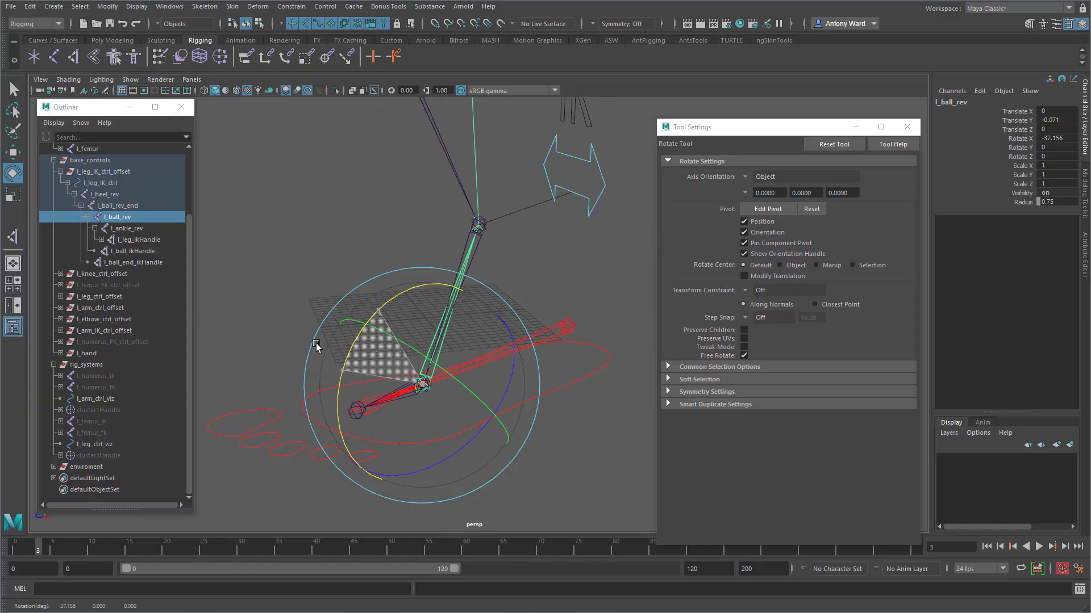
key("ctrl+z")
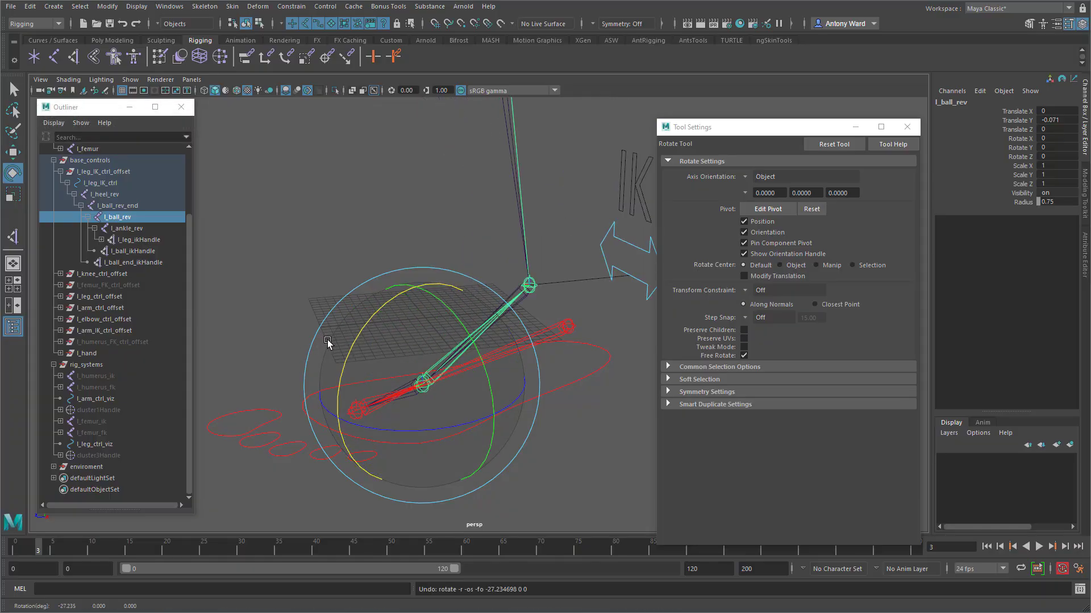
key("Up")
left_click_drag(322, 326, 253, 364)
key("ctrl+z")
key("Down")
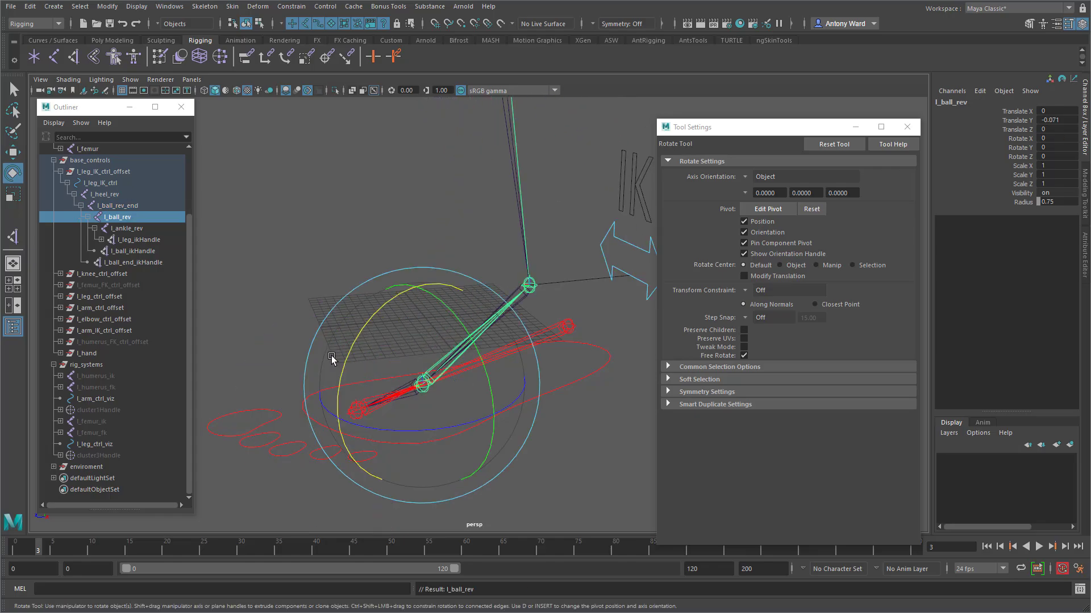
- Test the heel pivot by rotating l_heel_rev to about 8 degrees in X, and undo the rotation
key("Up")
key("Up")
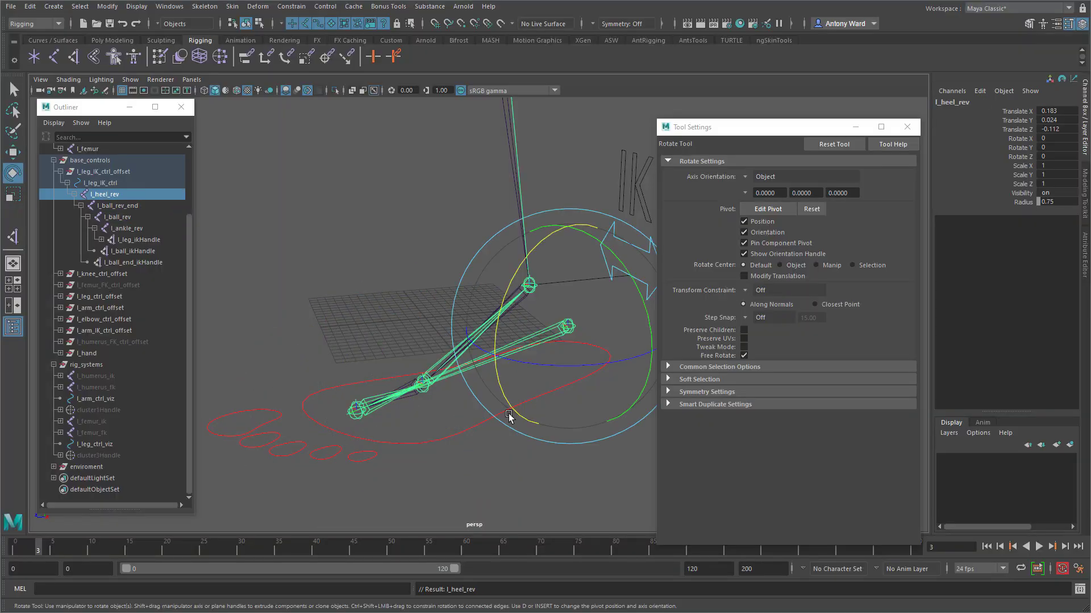
mouse_move(499, 324)
left_mouse_down()
mouse_move(504, 312)
mouse_move(546, 320)
mouse_move(505, 315)
mouse_move(517, 274)
mouse_move(500, 318)
left_mouse_up()
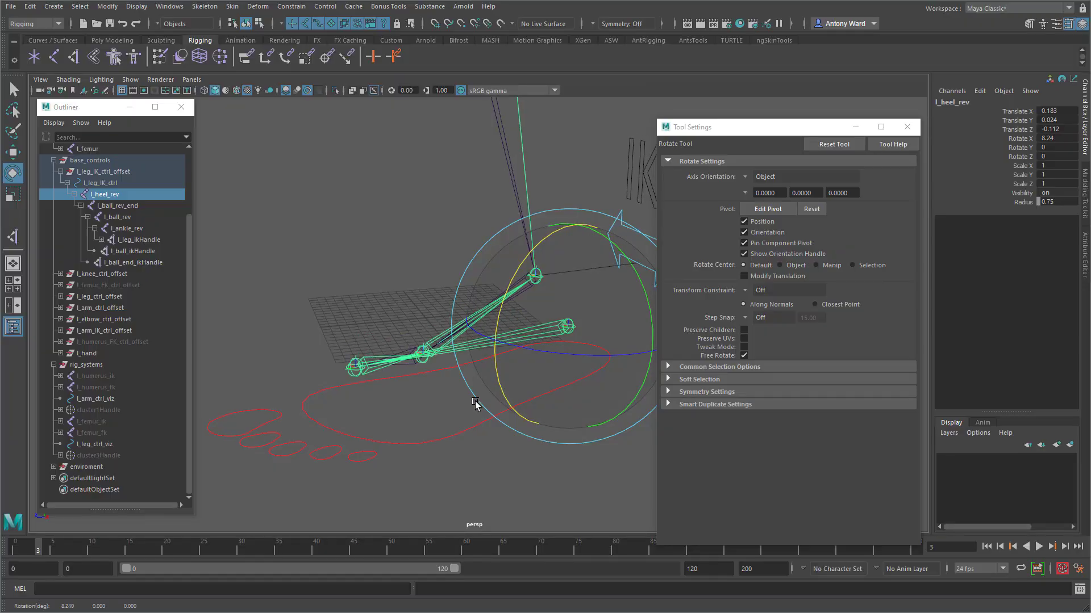
key("ctrl+z")
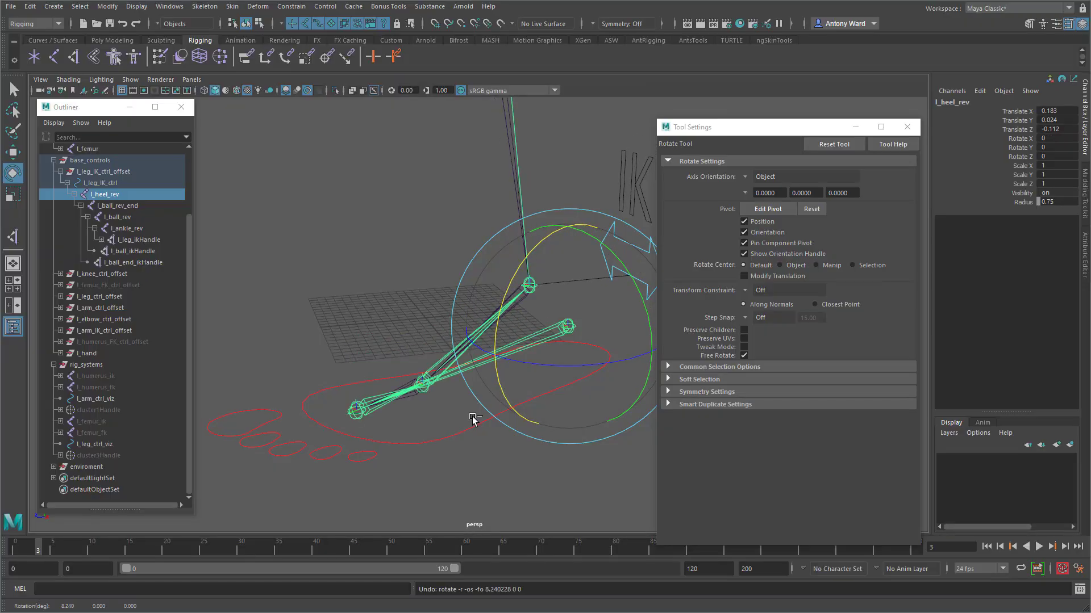
- Test rotating the l_ball joint to about 12 degrees in X, and undo the rotation
left_click_drag(449, 380, 530, 365, "alt")
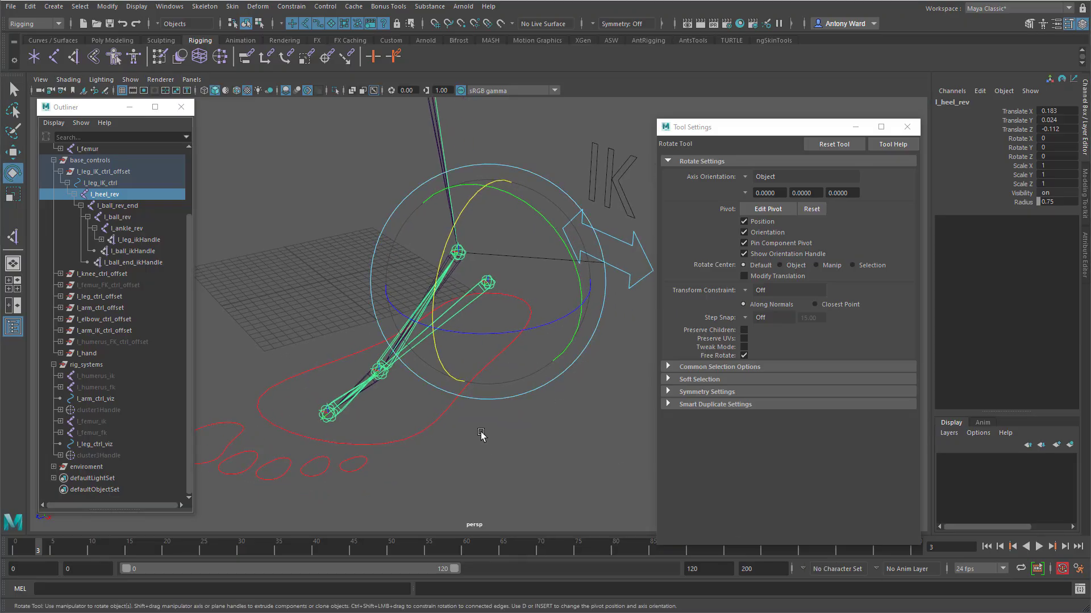
left_click_drag(481, 435, 533, 427, "alt")
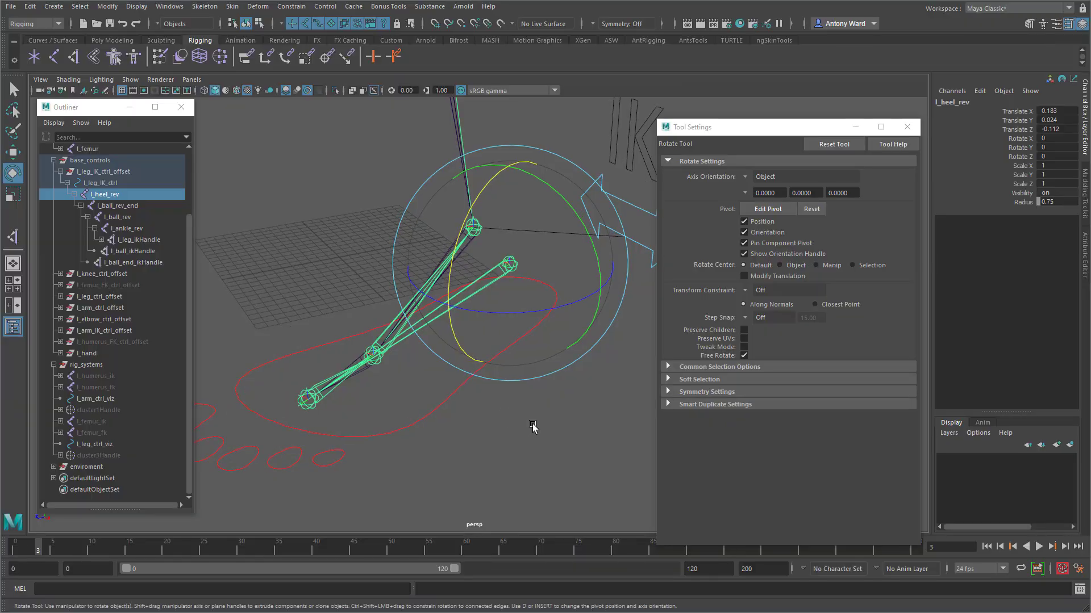
left_click(362, 400)
left_click(364, 371)
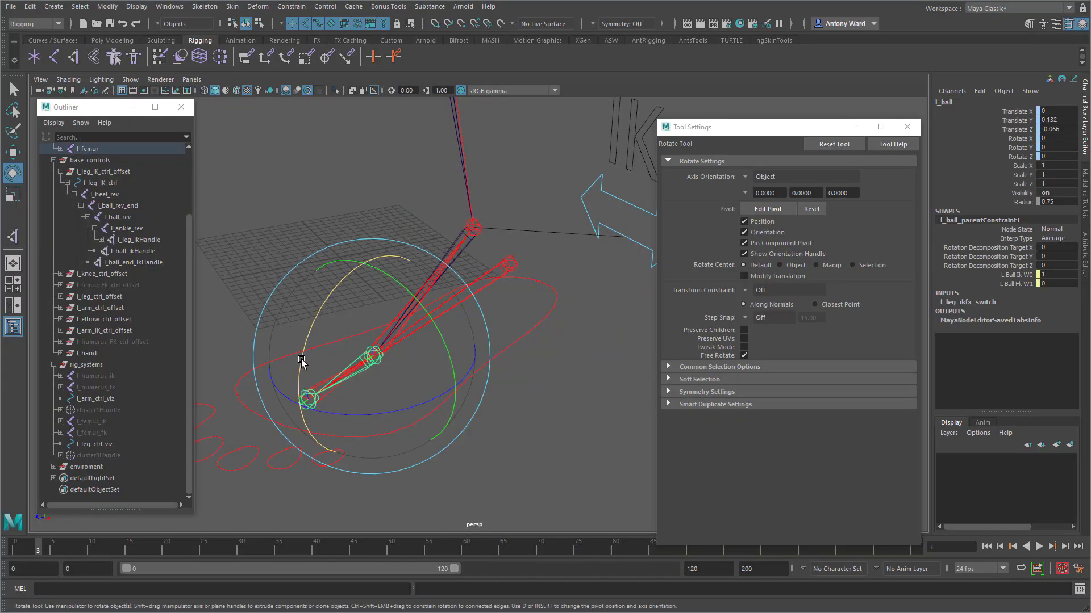
mouse_move(301, 359)
left_mouse_down()
mouse_move(319, 305)
mouse_move(307, 340)
mouse_move(317, 349)
left_mouse_up()
key("ctrl+z")
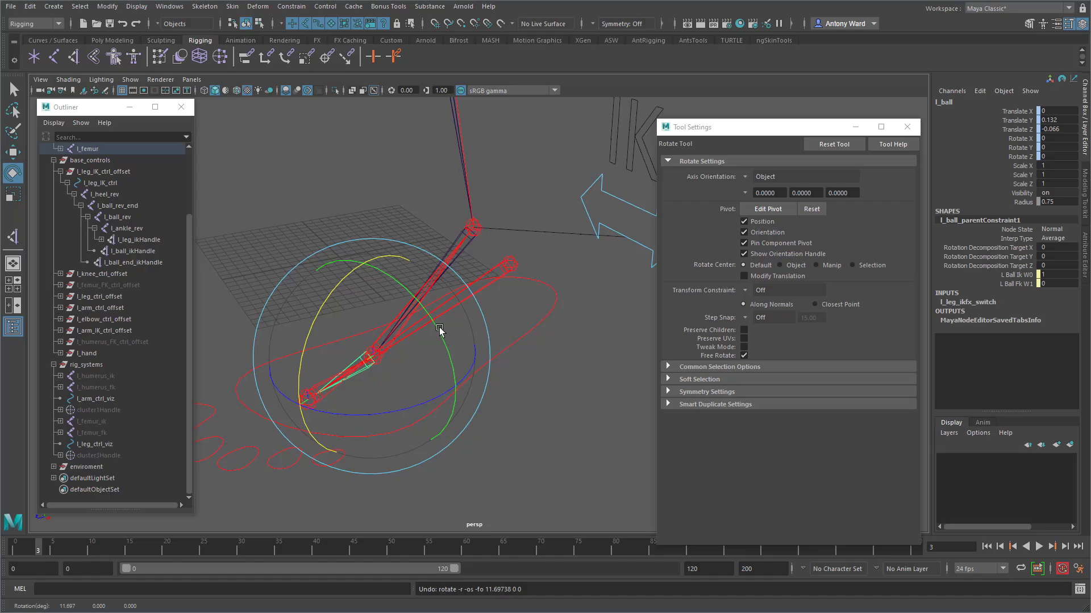
- Test moving l_ball_end_ikHandle by about 0.043 in Z, and undo the move
left_click(144, 261)
key("w")
left_click_drag(309, 361, 288, 309)
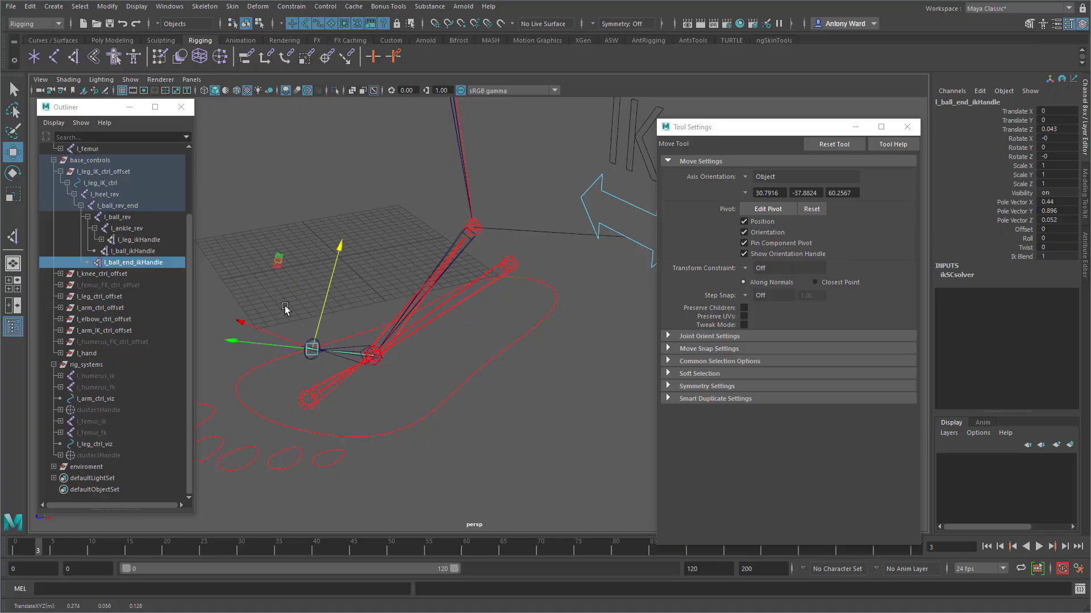
key("ctrl+z")
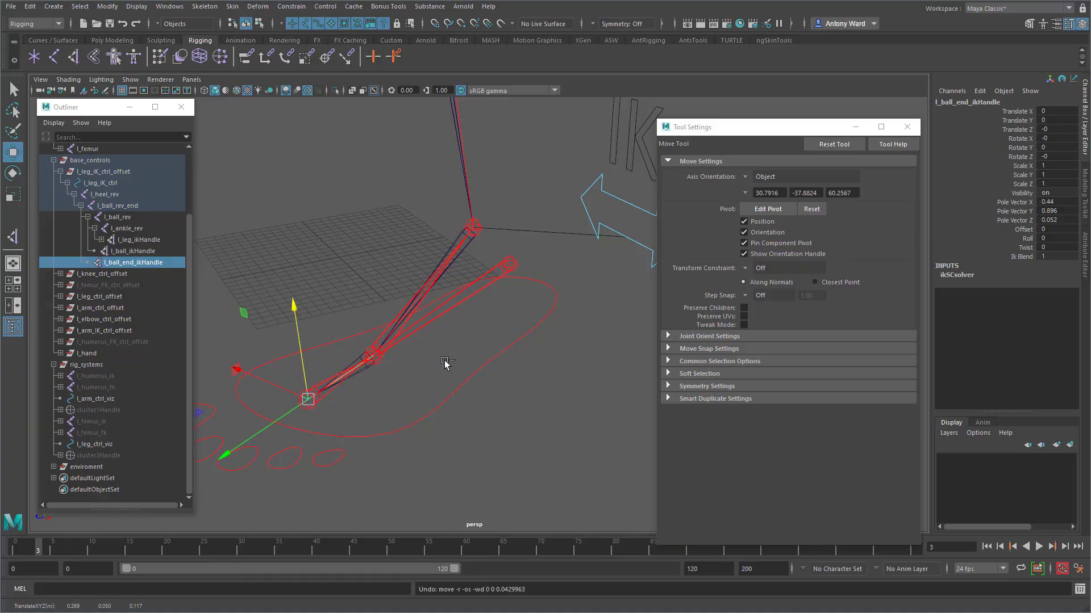
- Group l_ball_end_ikHandle and snap the new group's pivot to the l_ball joint
key("ctrl+g")
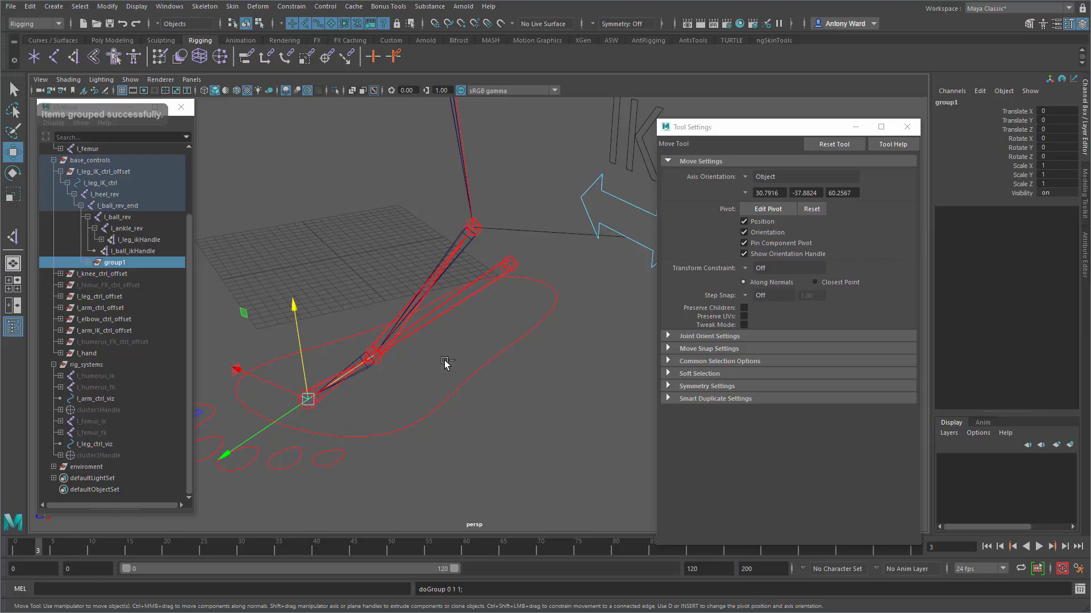
key("d")
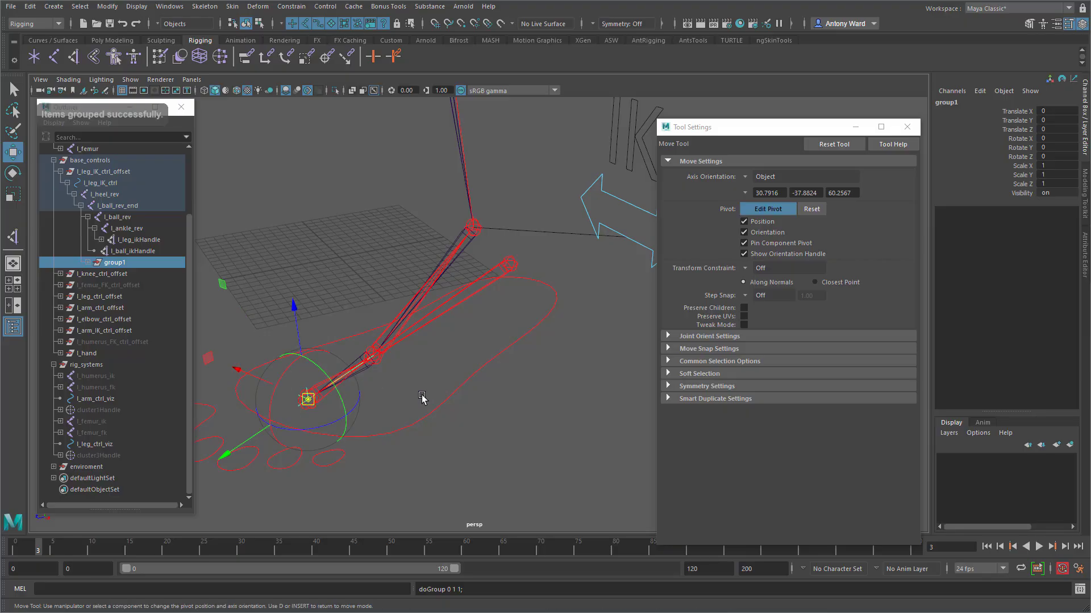
middle_click_drag(308, 404, 356, 379)
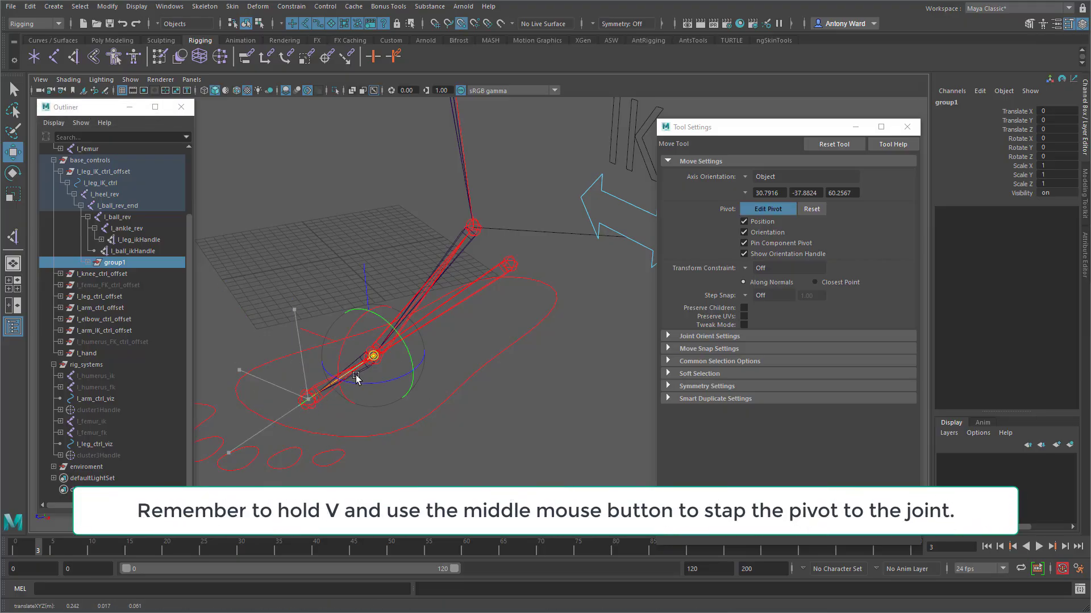
key("d")
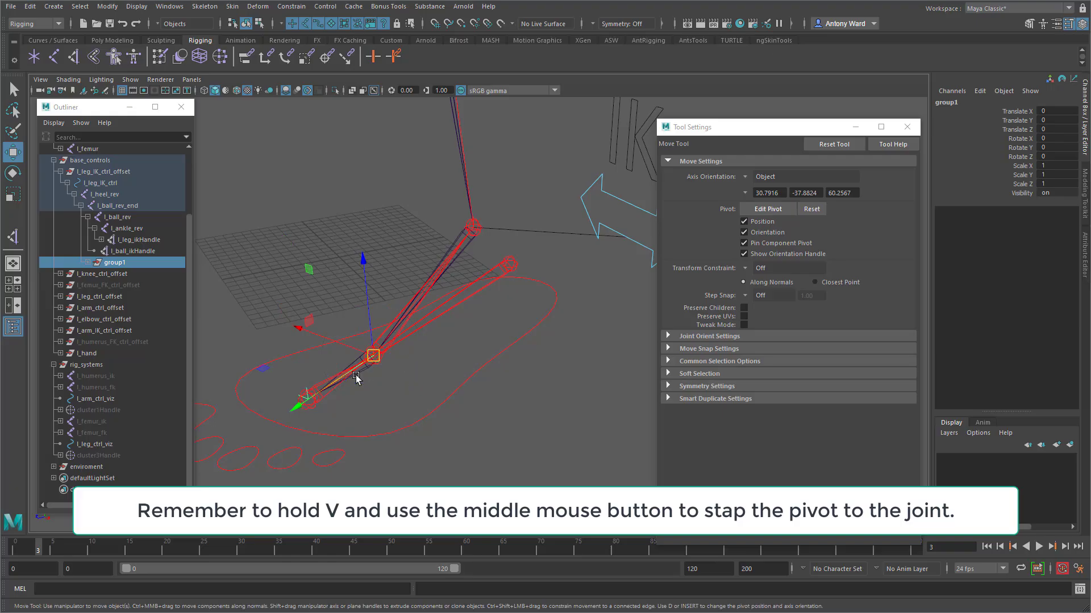
- Test the toe lift by rotating the new IK handle group about the ball joint, undo it, and clear the selection
key("e")
left_click_drag(304, 354, 324, 316)
key("ctrl+z")
left_click(570, 426)
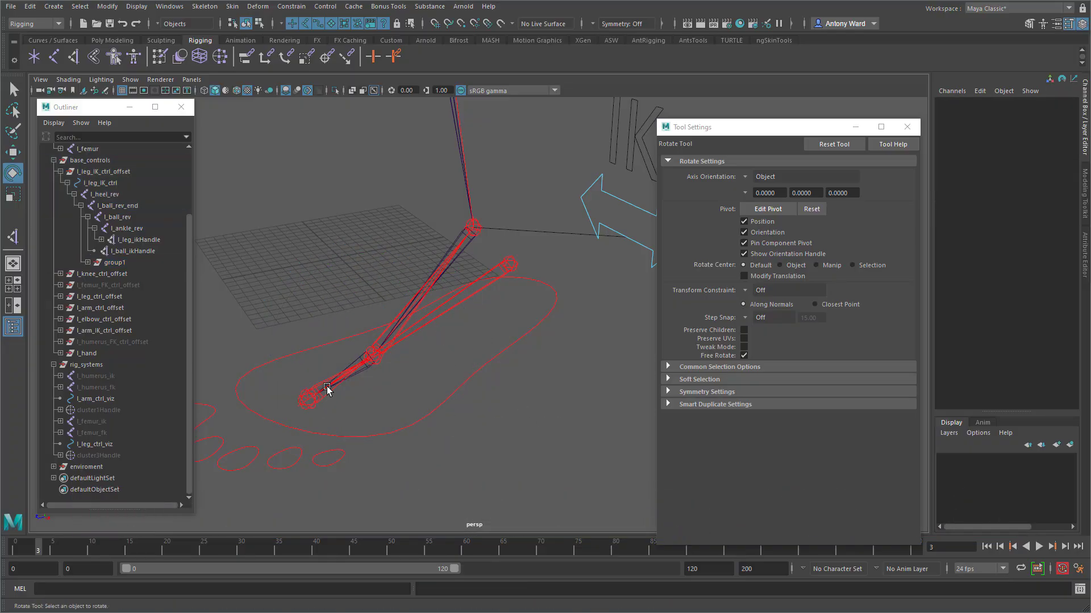
- Test rotating l_ball_rev_end to about -21 degrees in X, and undo the rotation
left_click(325, 390)
left_click_drag(260, 334, 232, 363)
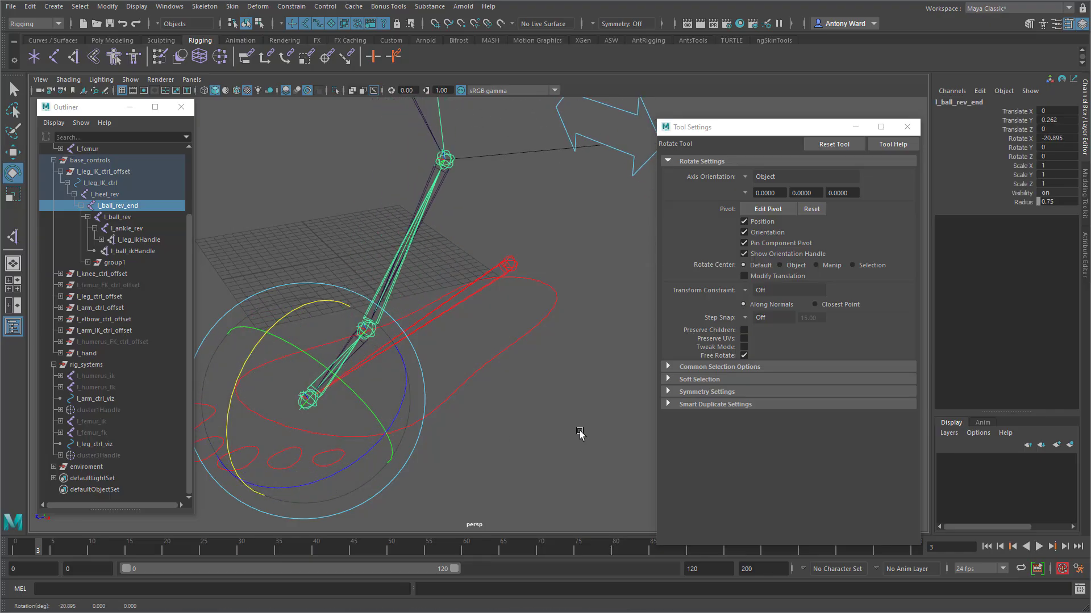
key("ctrl+z")
- Rename the group containing l_ball_end_ikHandle as l_toe_tap_grp
left_click(88, 263)
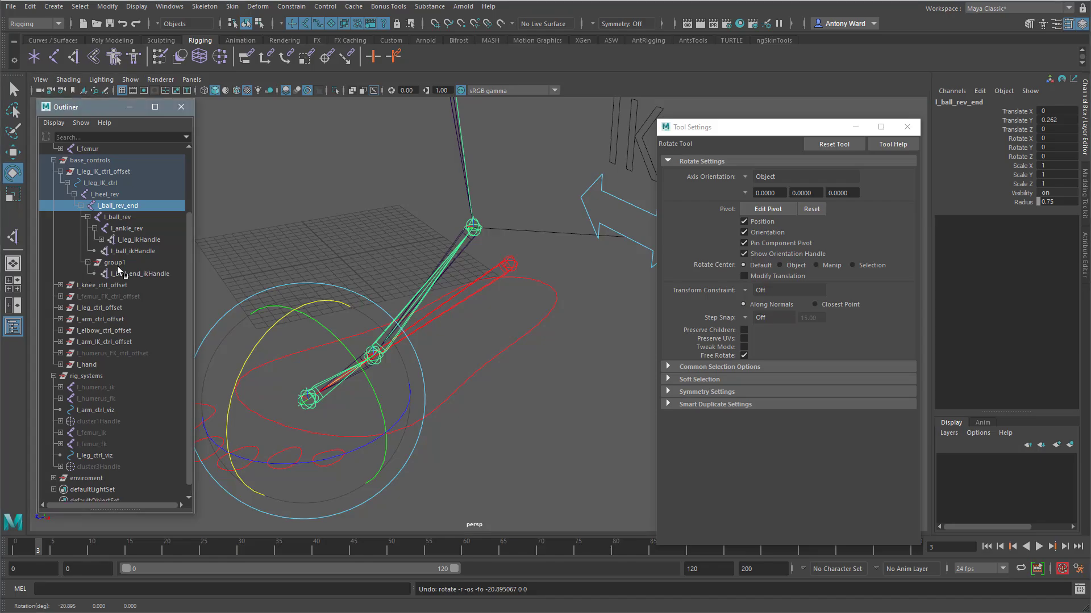
double_click(116, 263)
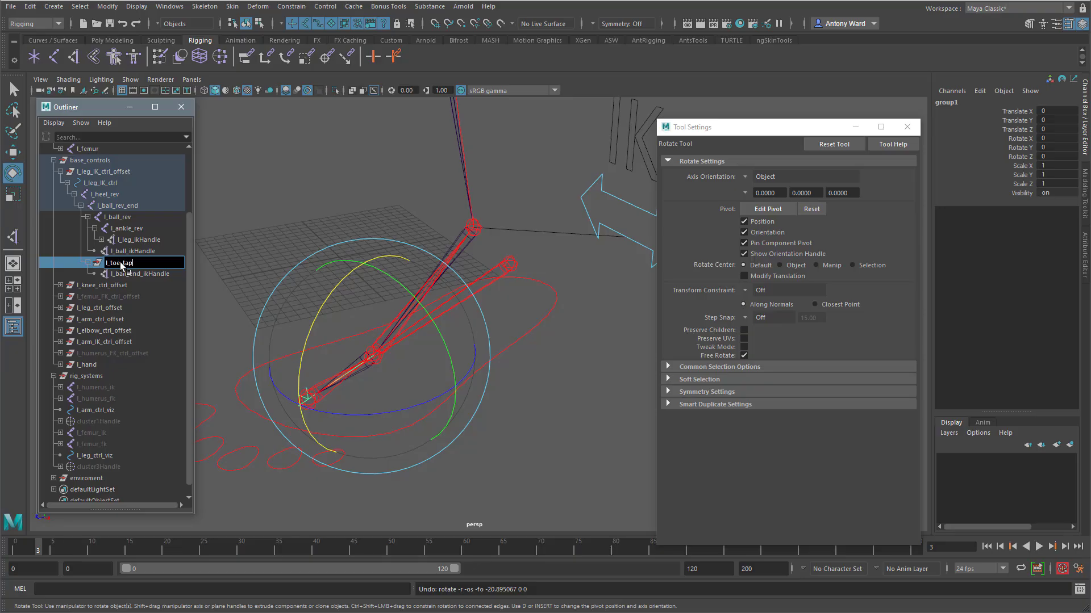
key("Return")
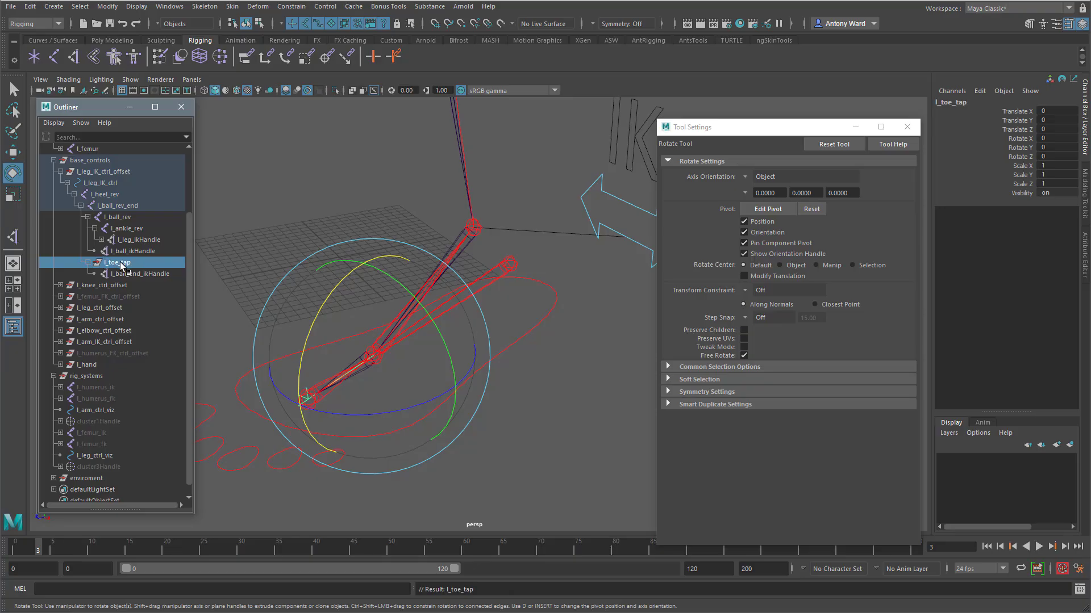
double_click(119, 263)
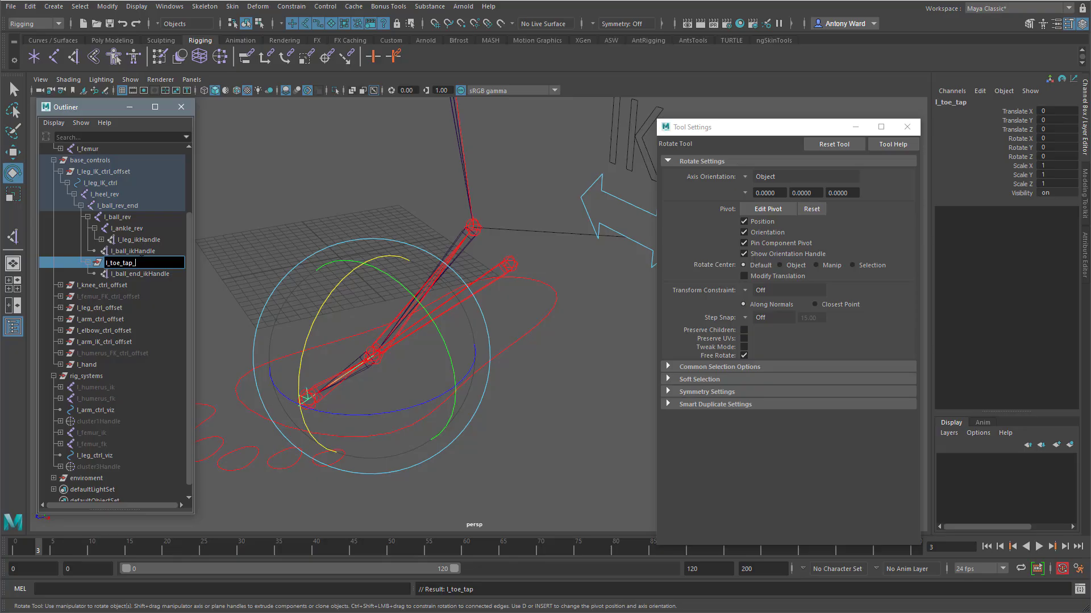
key("Return")
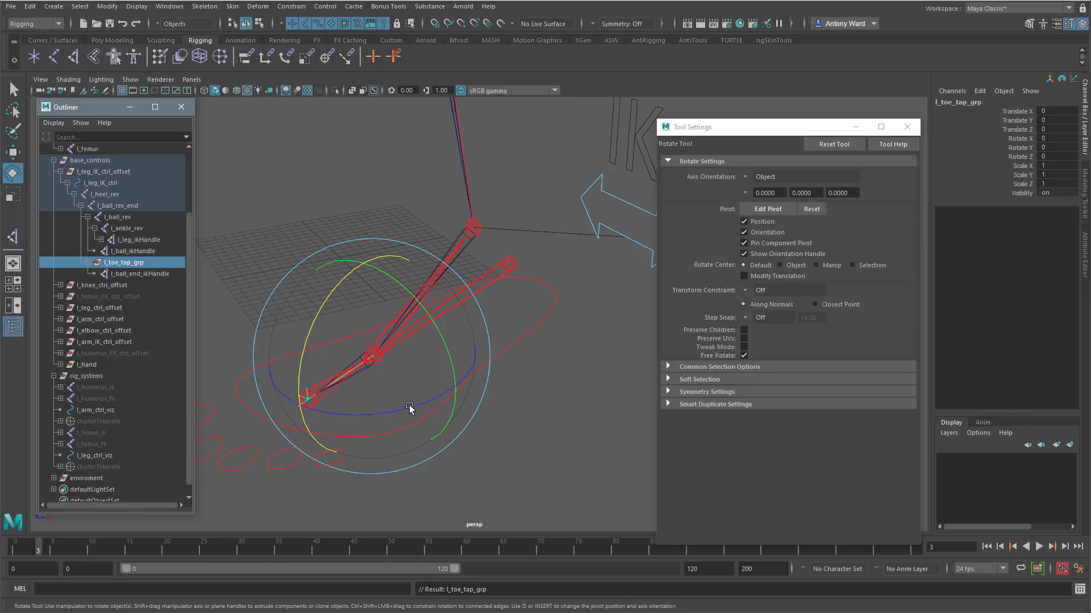
- Test rotating l_toe_tap_grp, undo the rotations, and clear the selection
left_click_drag(322, 319, 317, 346)
key("ctrl+z")
key("ctrl+z")
key("ctrl+z")
key("ctrl+z")
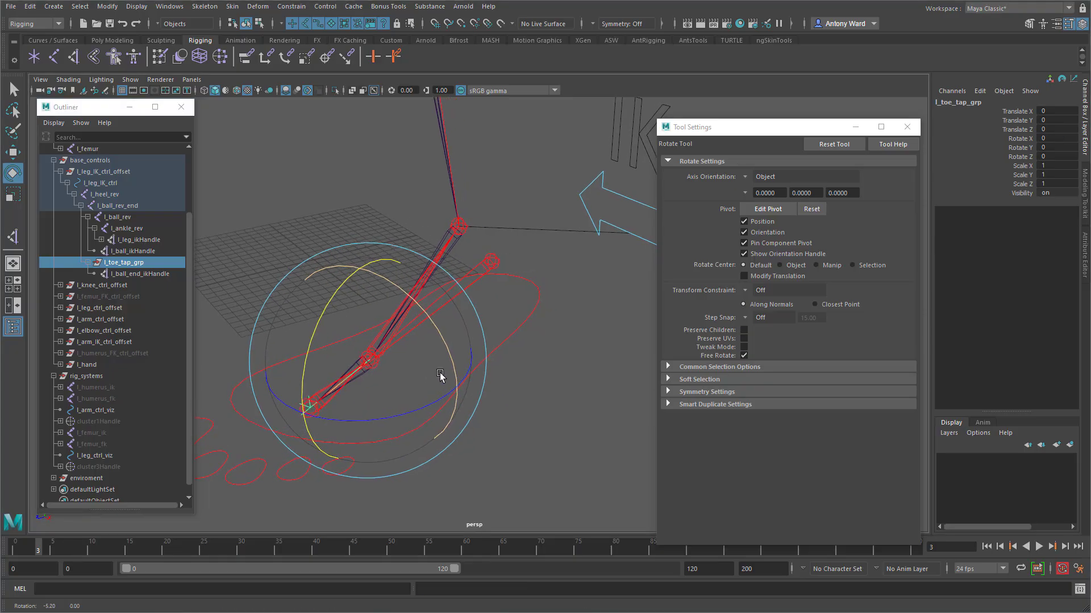
right_click_drag(547, 380, 524, 372, "alt")
middle_click_drag(524, 373, 531, 363, "alt")
left_click(530, 258)
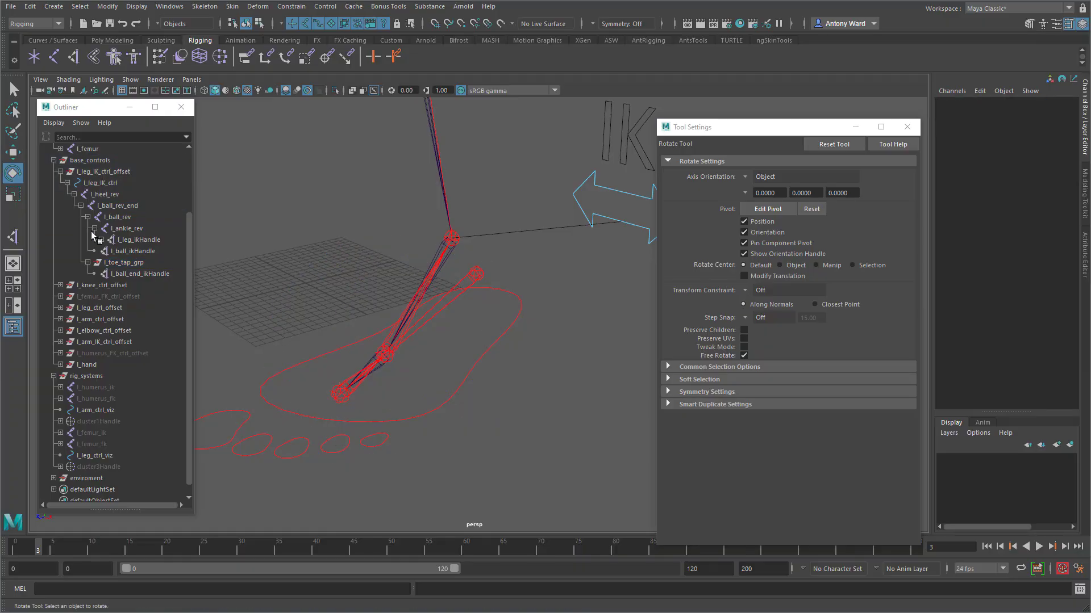
- Group l_heel_rev twice so that two nested groups sit above it under l_leg_IK_ctrl
left_click(73, 195)
left_click(113, 262)
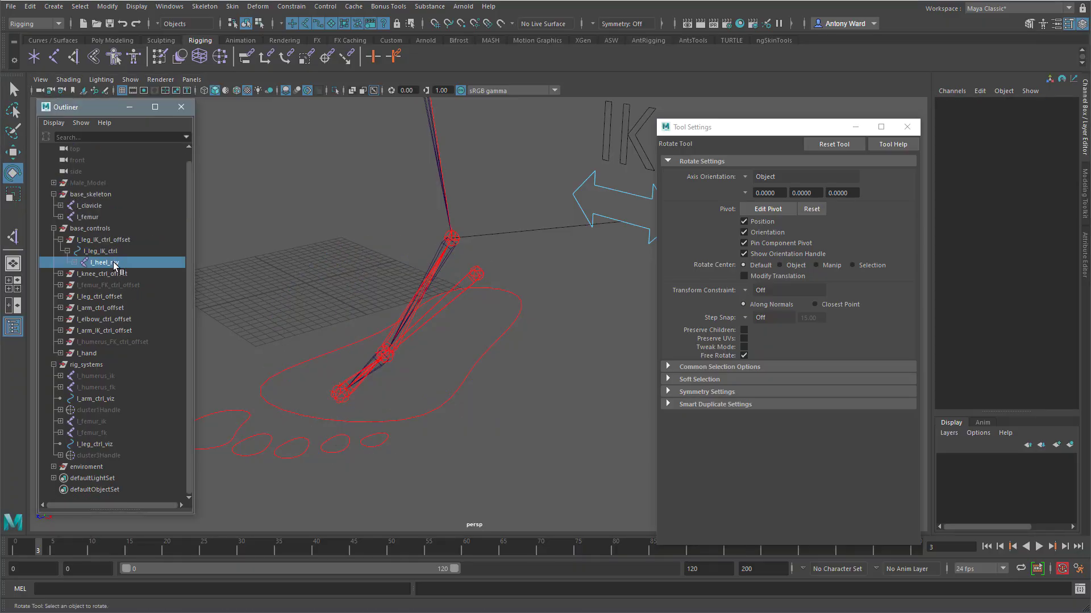
left_click_drag(467, 402, 479, 395, "alt")
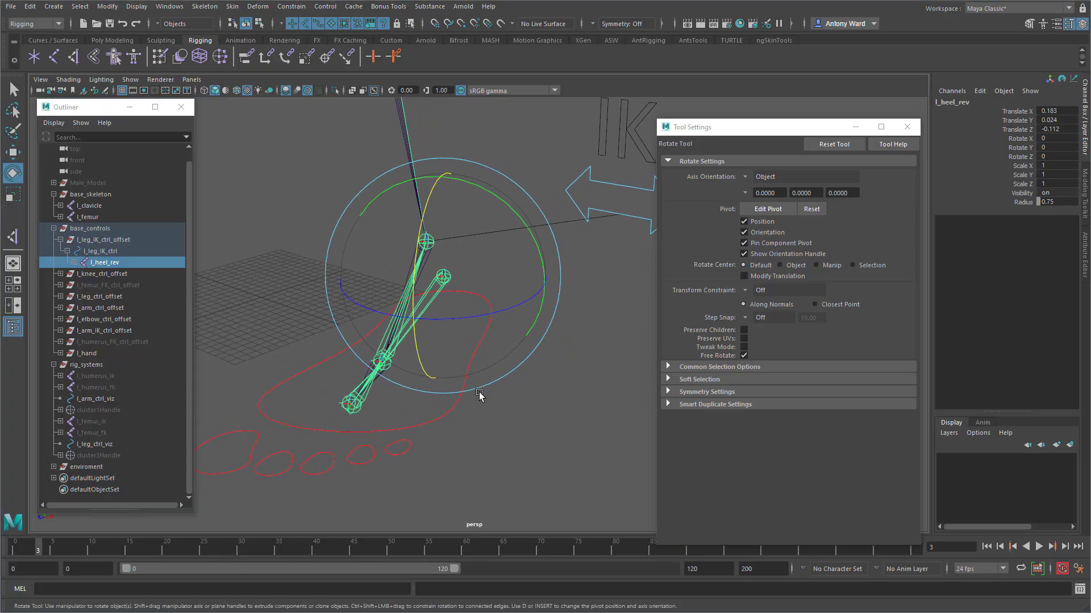
key("ctrl+g")
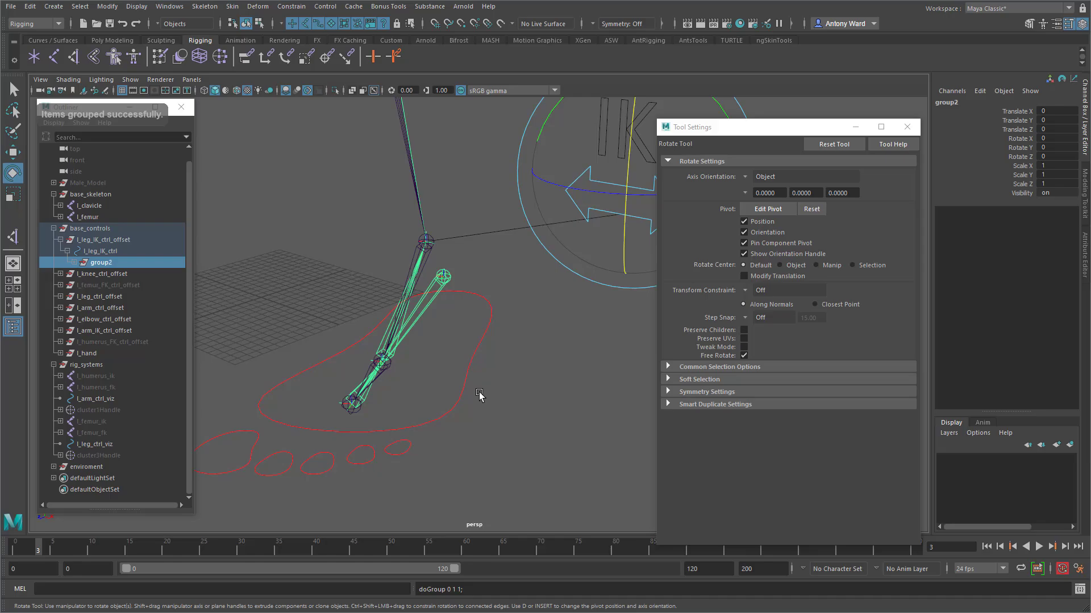
left_click(74, 262)
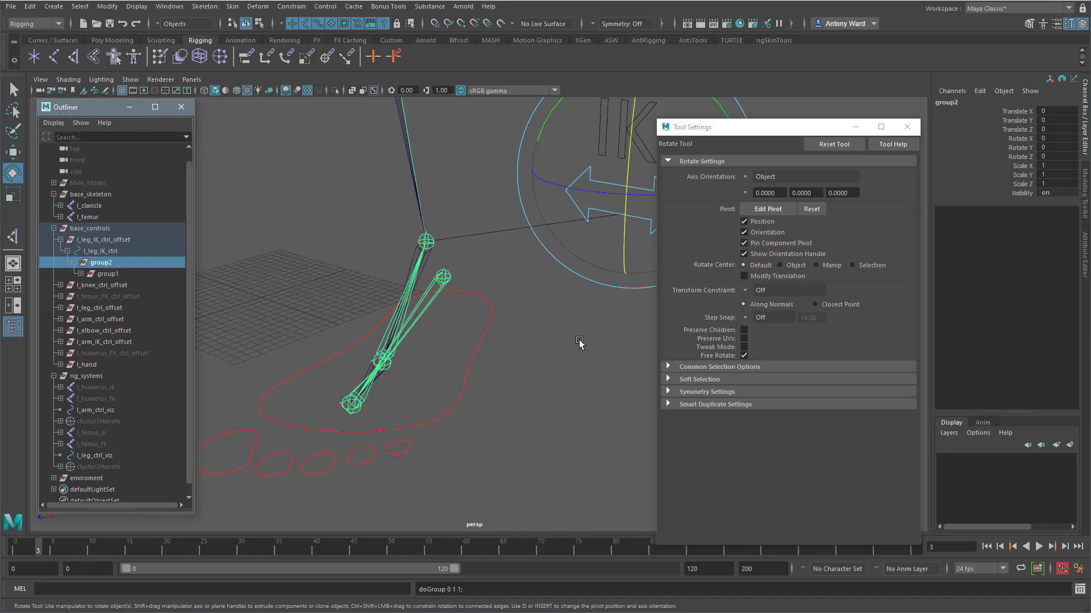
- Snap the pivots of both nested groups, group2 and group1, to the l_heel_rev joint
left_click_drag(580, 343, 492, 340, "alt")
key("d")
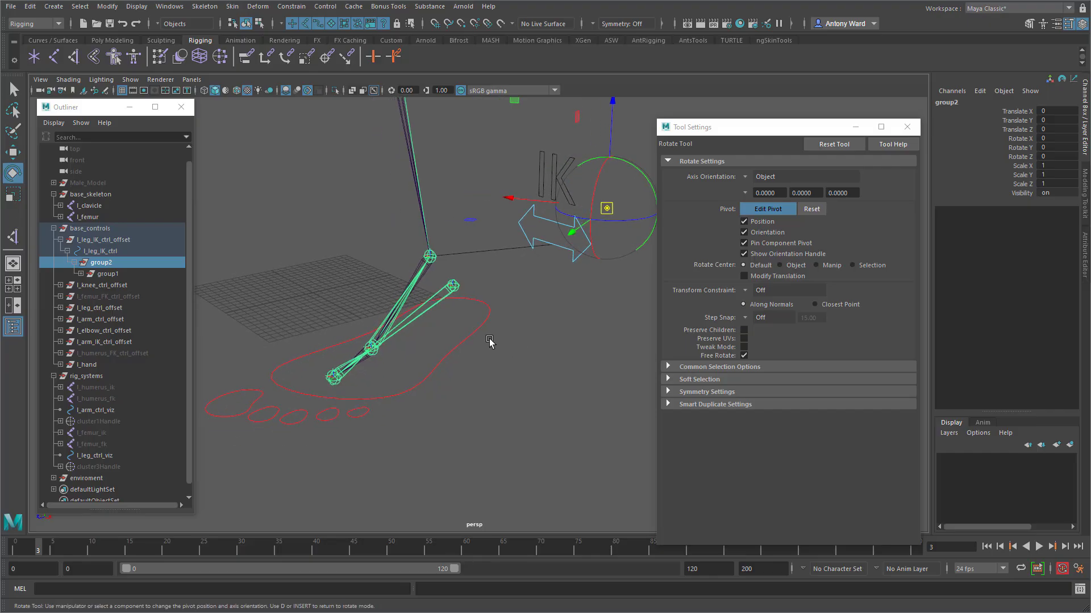
left_click(122, 275, "ctrl")
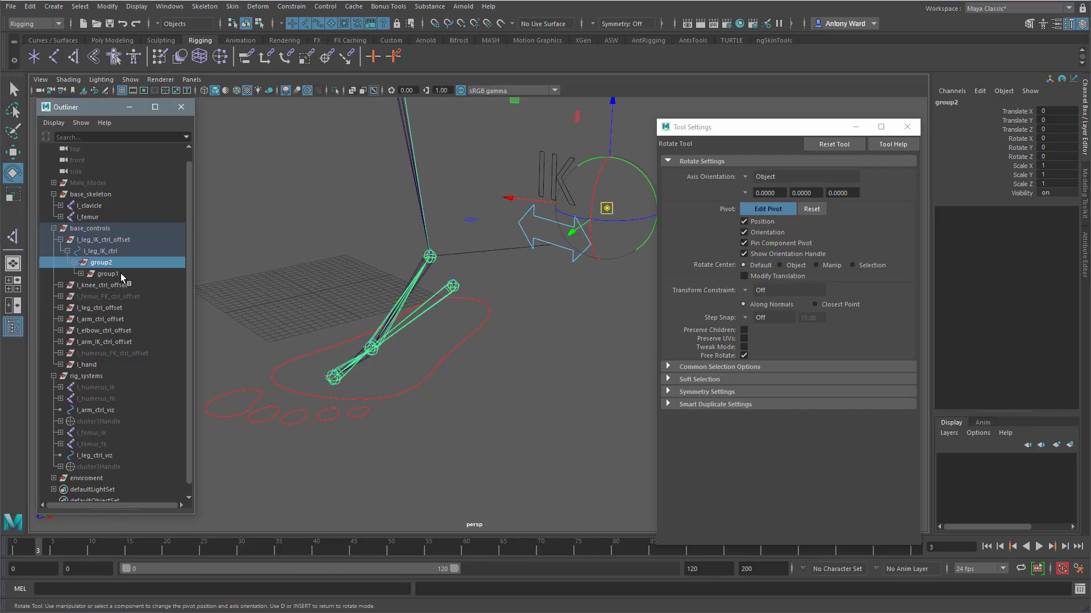
key("d")
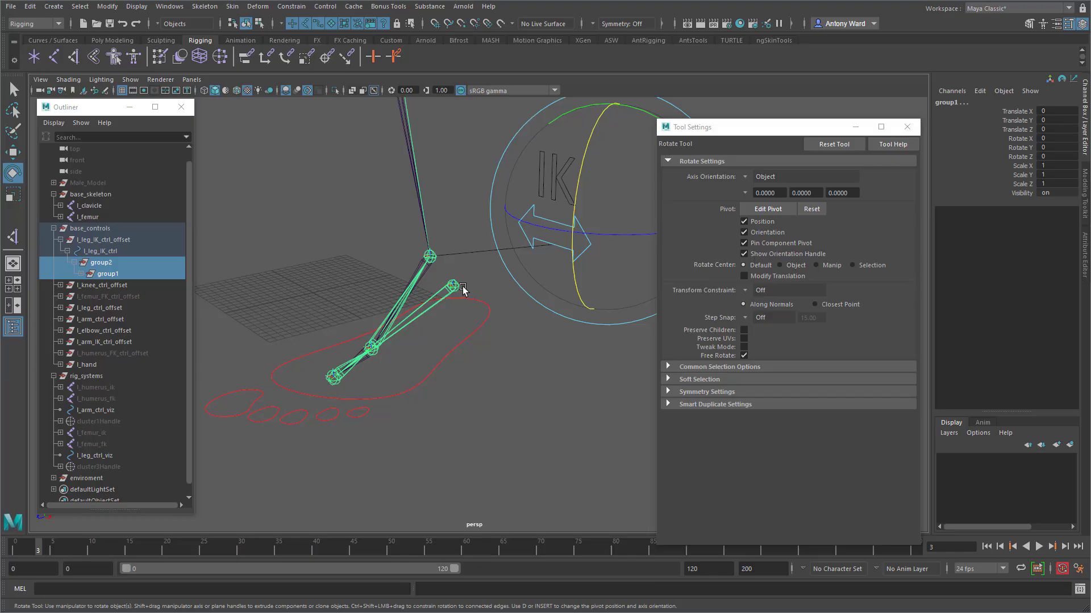
key("d")
left_click(454, 286)
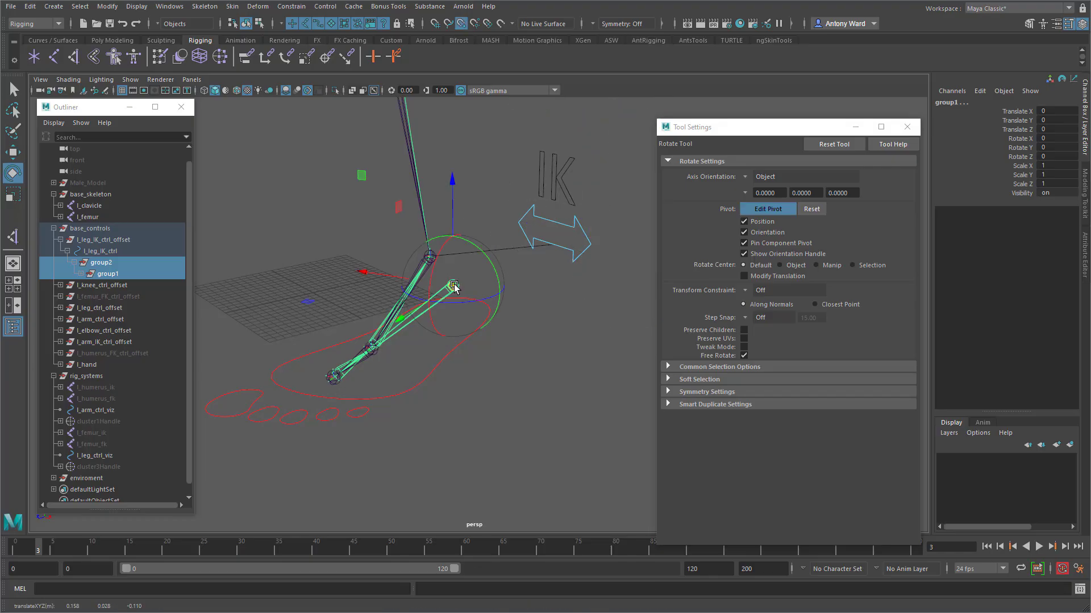
key("d")
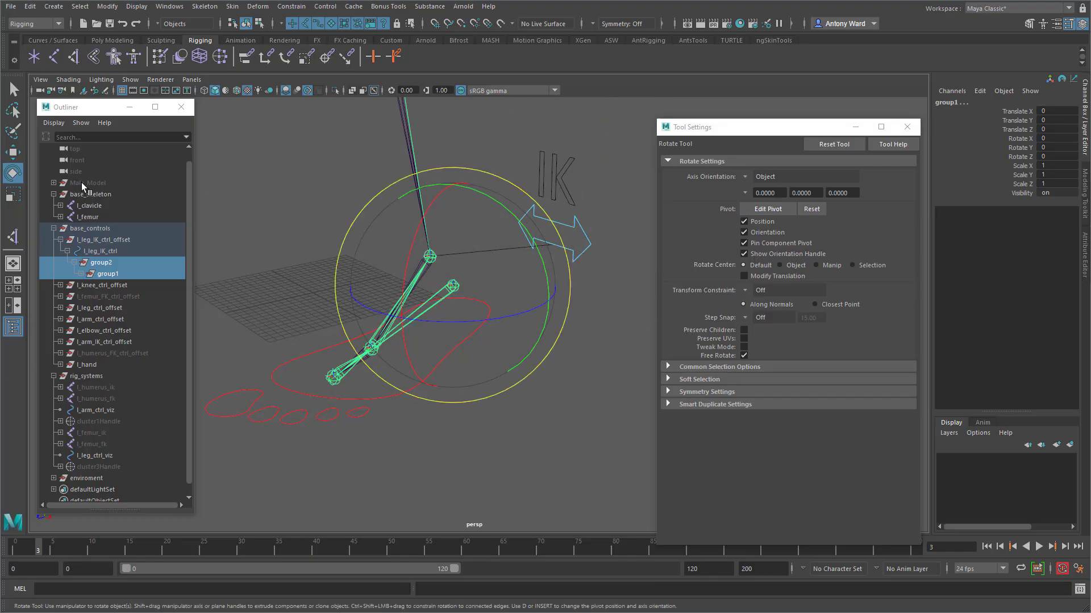
- Unhide Male_Model and slide the pivots of group2 and group1 forward from the heel toward the ball of the foot
left_click(83, 184)
key("shift+h")
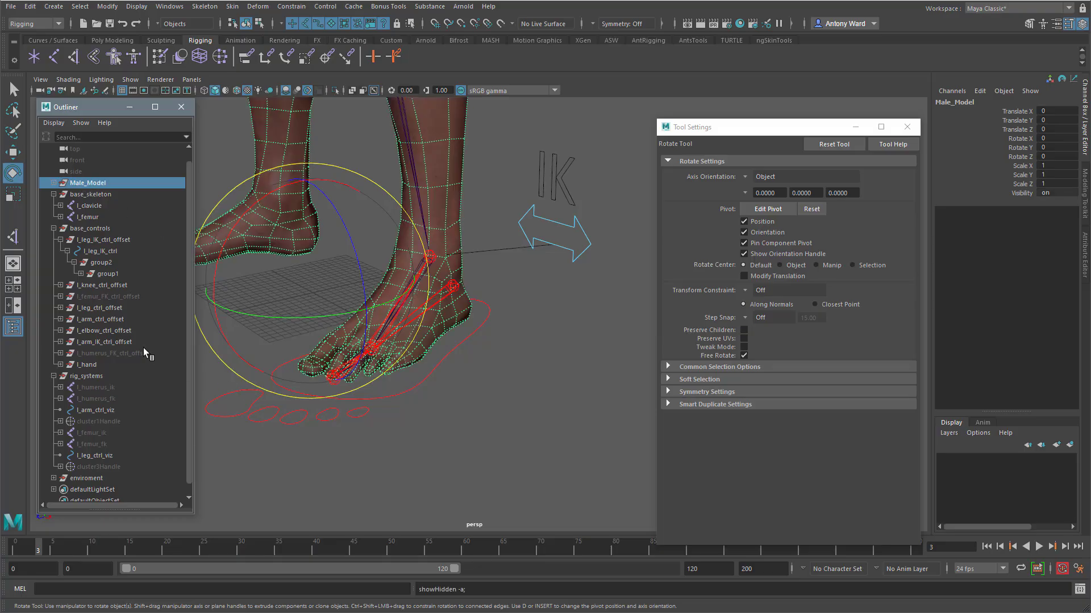
left_click(103, 264)
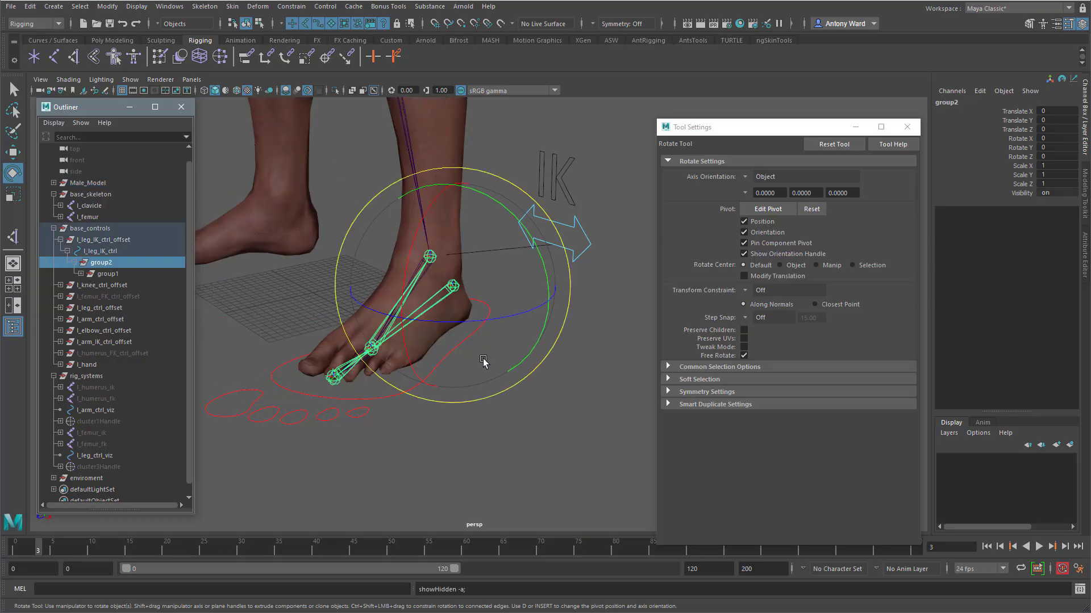
left_click(122, 276, "shift")
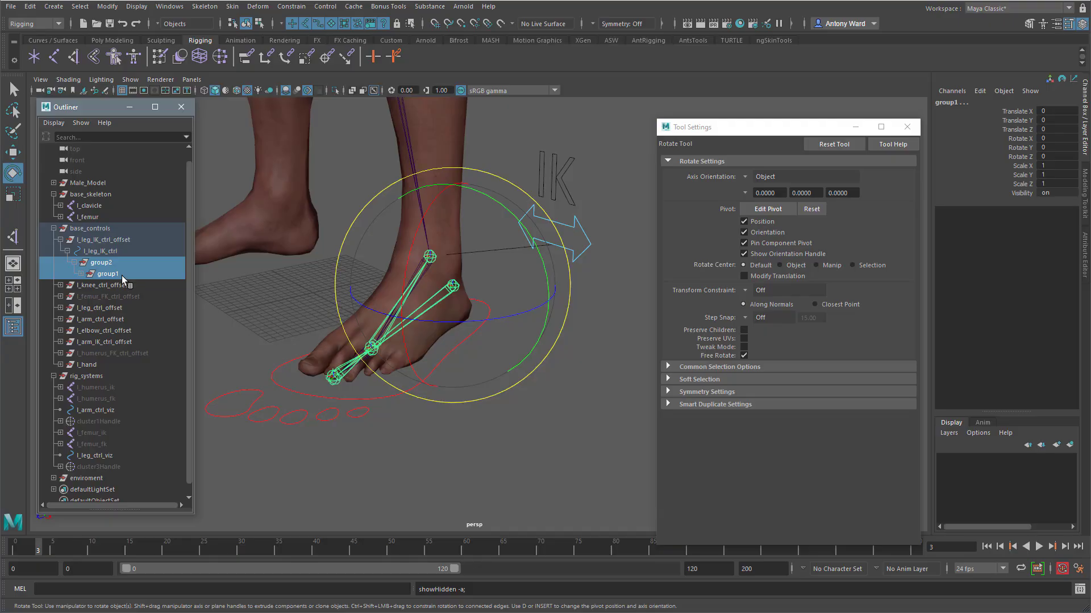
key("w")
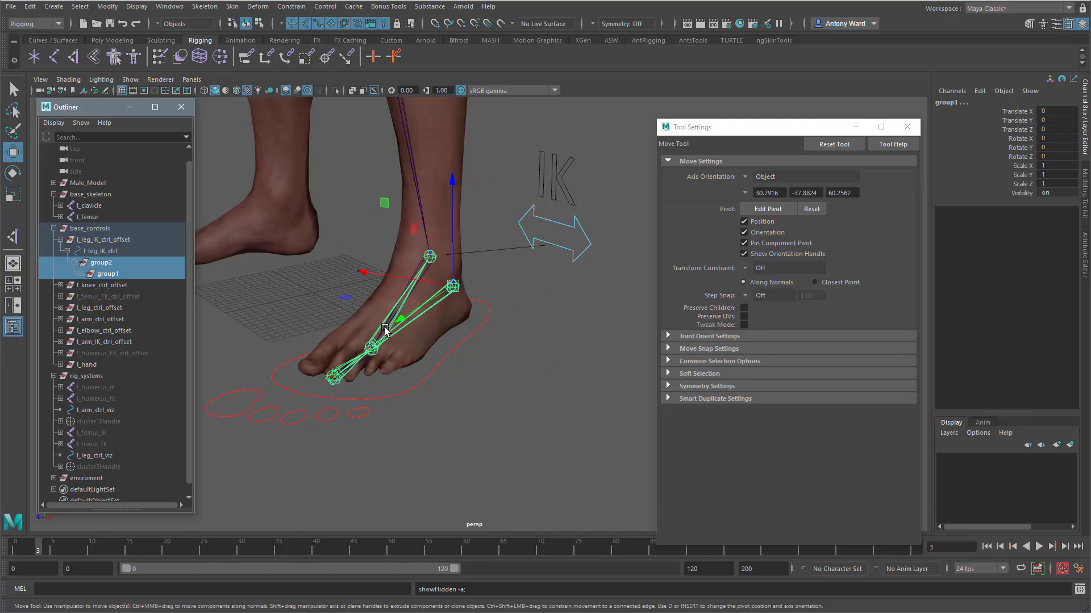
key("d")
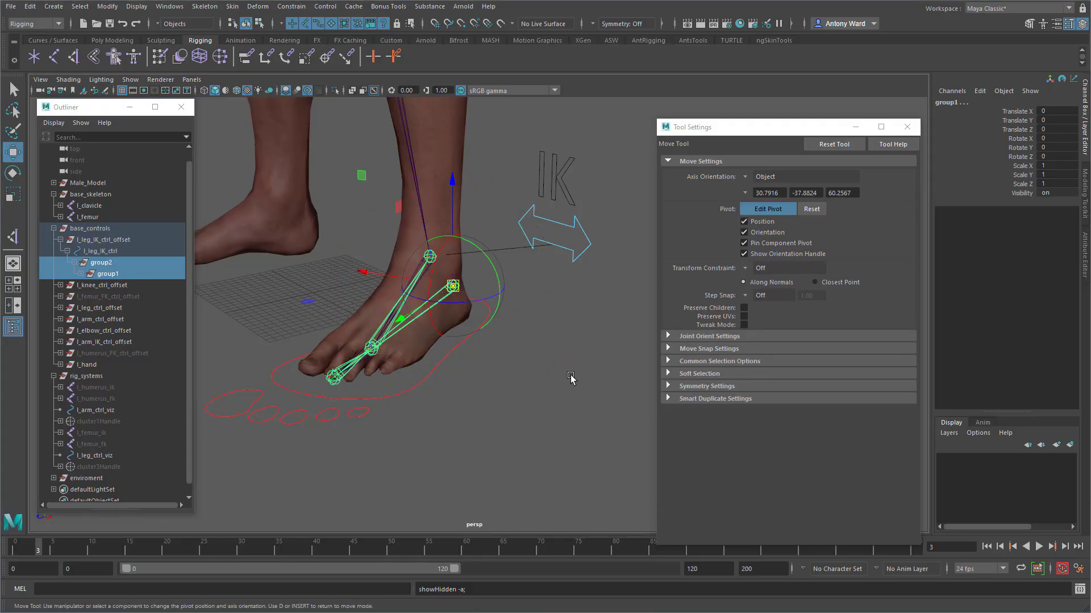
left_click_drag(570, 376, 491, 319, "alt")
left_click_drag(528, 267, 291, 367)
- Slide the shared pivots of group2 and group1 sideways to the outer edge of the foot, beside the little toe
left_click_drag(290, 367, 385, 402, "alt")
middle_click_drag(385, 402, 446, 368, "alt")
left_click_drag(446, 368, 453, 369, "alt")
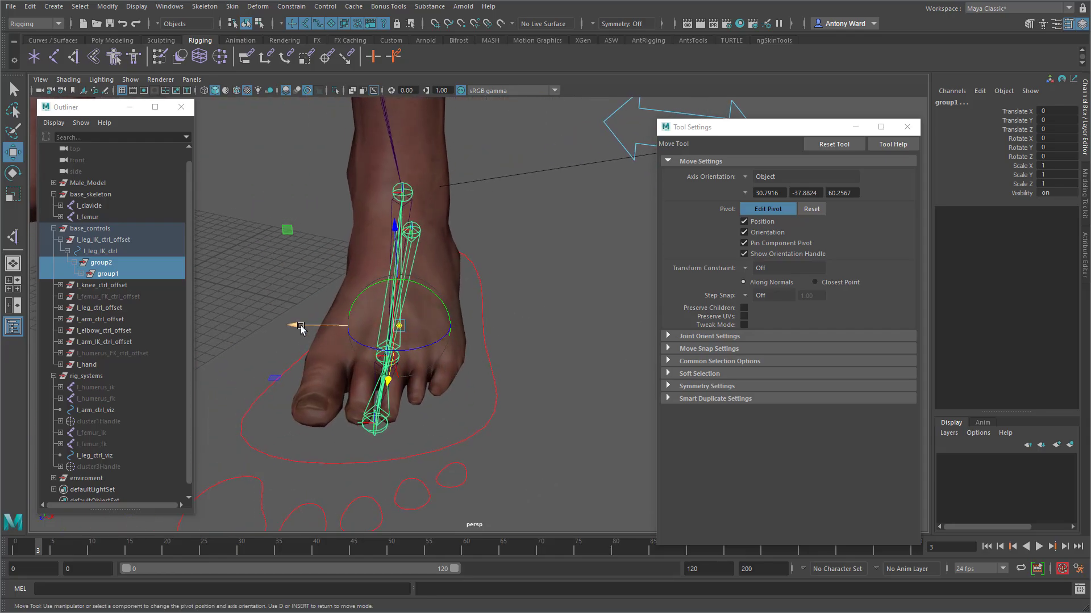
left_click_drag(315, 326, 375, 364)
middle_click_drag(373, 361, 421, 304, "alt")
left_click_drag(421, 304, 421, 353, "alt")
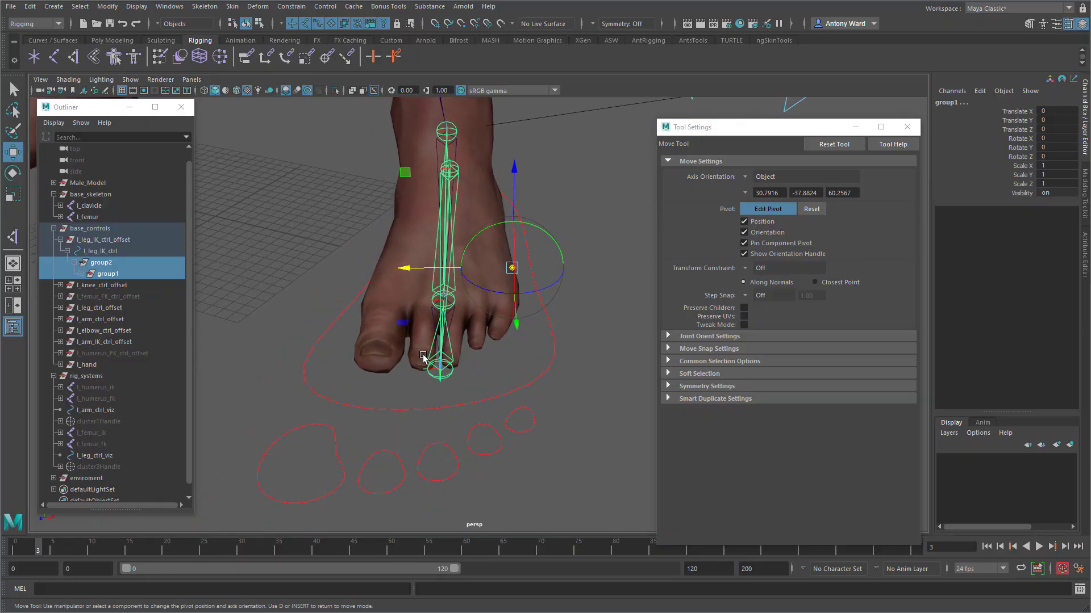
- Slide only group1's pivot across to the inner edge of the foot and leave pivot editing
left_click(107, 275)
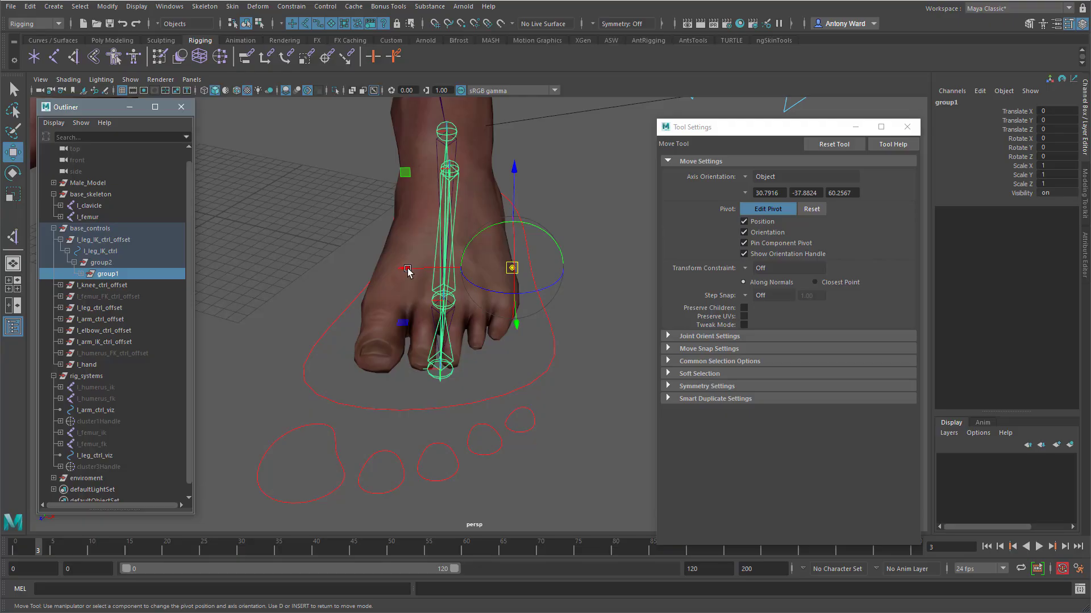
left_click_drag(407, 271, 271, 314)
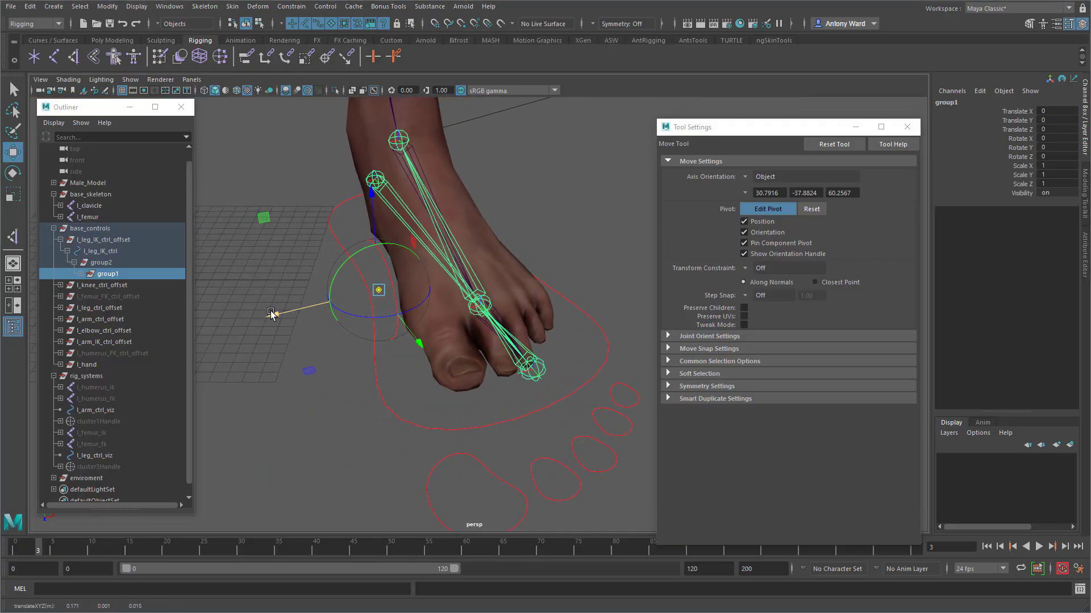
key("d")
left_click_drag(538, 414, 487, 377, "alt")
- Test the sideways foot roll by rotating group1 and group2 in turn, and undo the rotations
key("e")
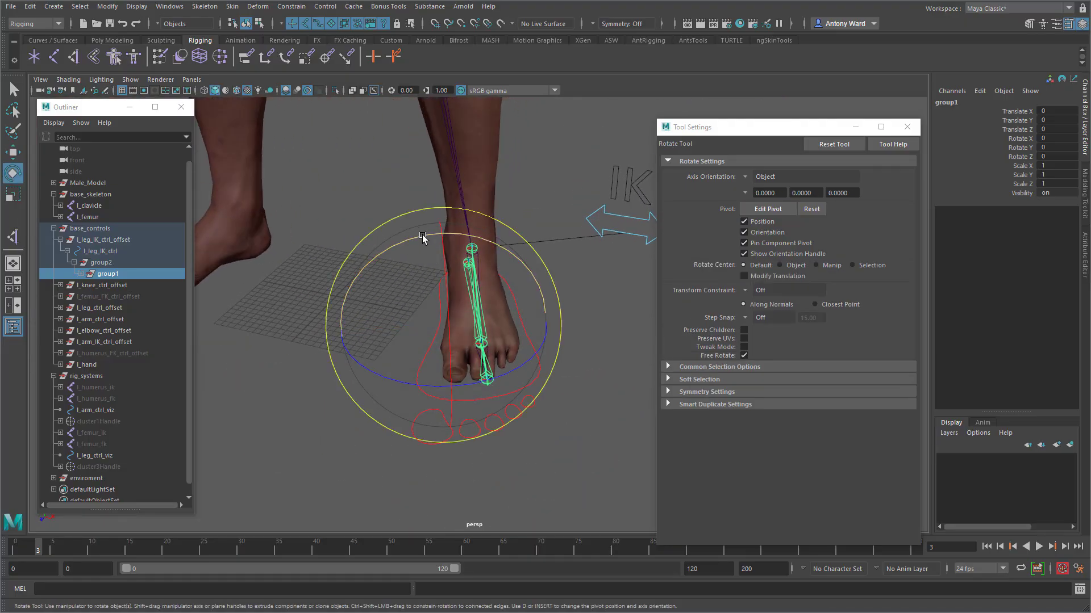
left_click_drag(421, 239, 374, 249)
left_click(111, 262)
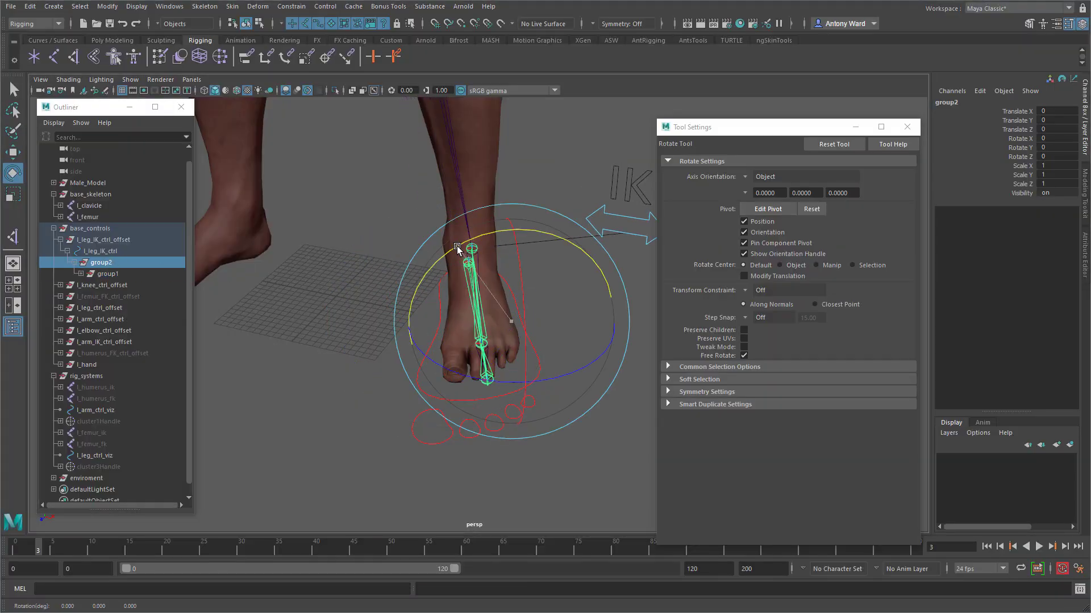
left_click_drag(459, 247, 554, 252)
key("ctrl+z")
key("ctrl+z")
key("ctrl+z")
key("ctrl+z")
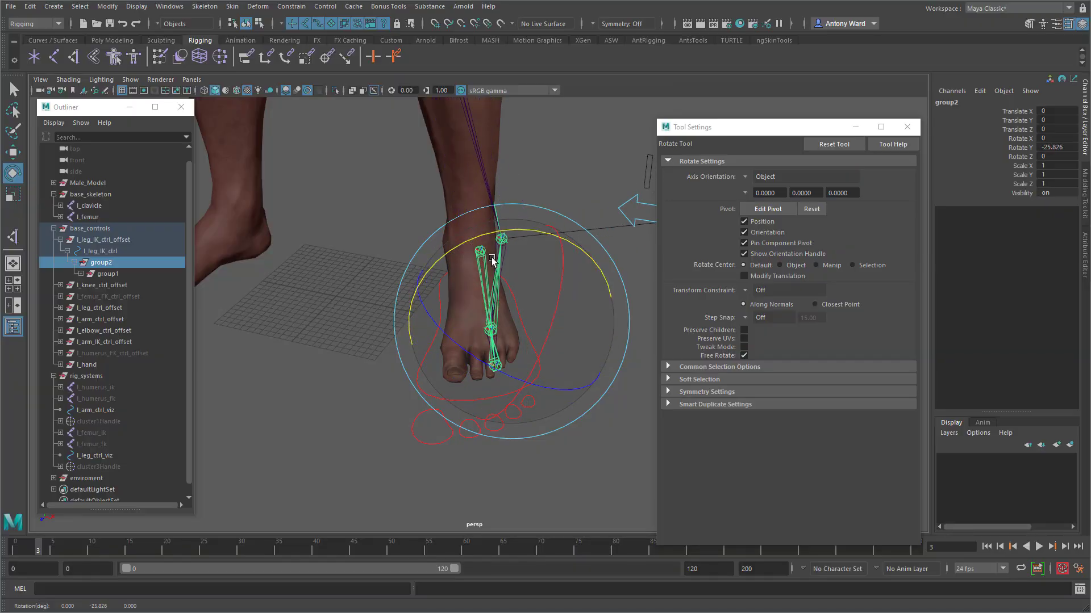
- Rename group2 as l_bank_outer
double_click(105, 263)
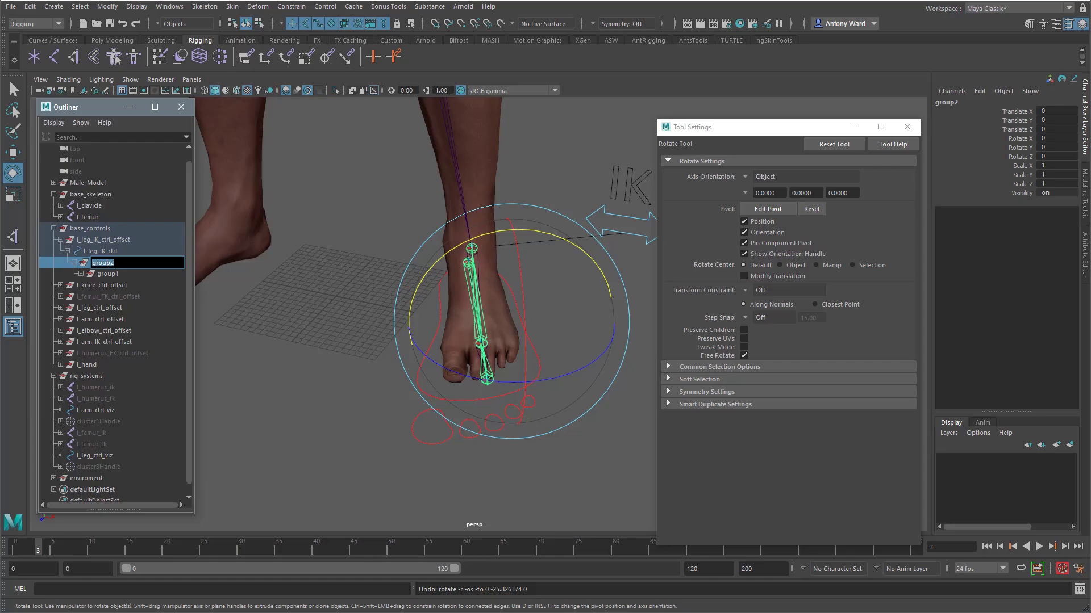
type("l_bark_")
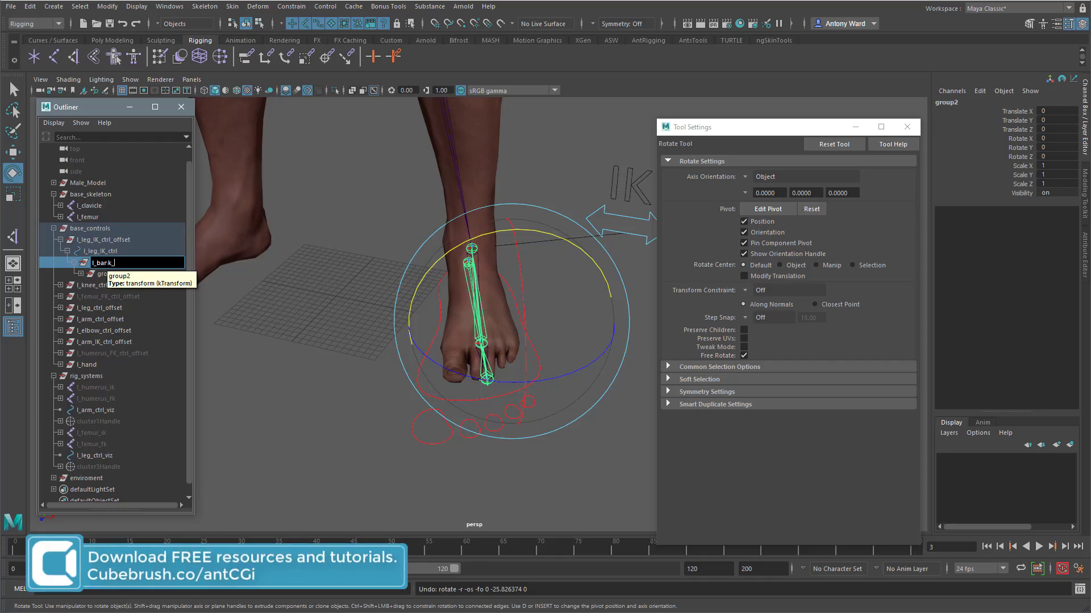
type("outer")
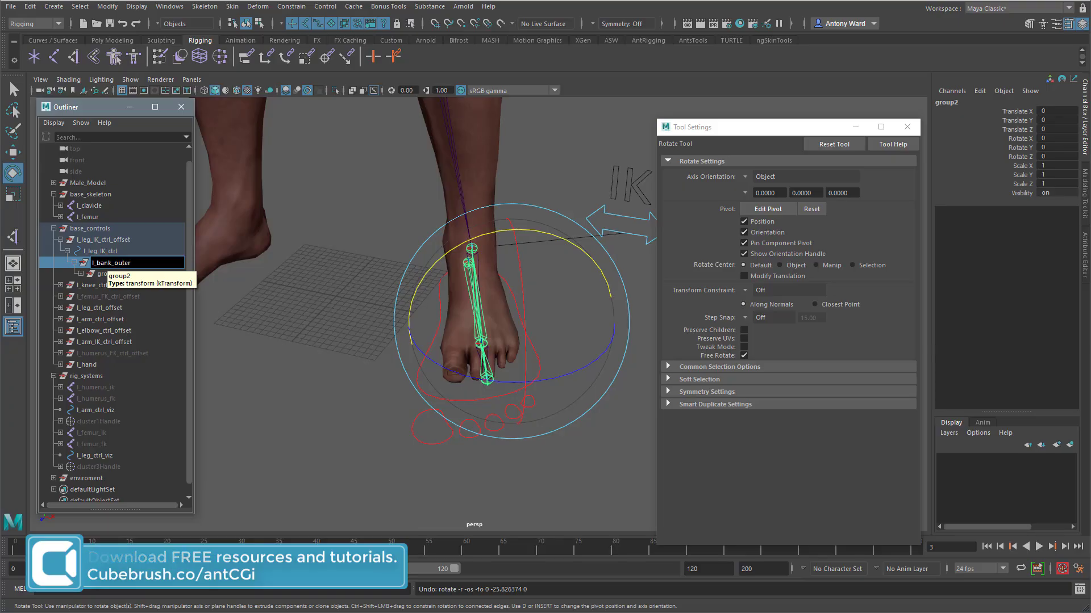
key("ctrl+a")
type("l_bank_outer")
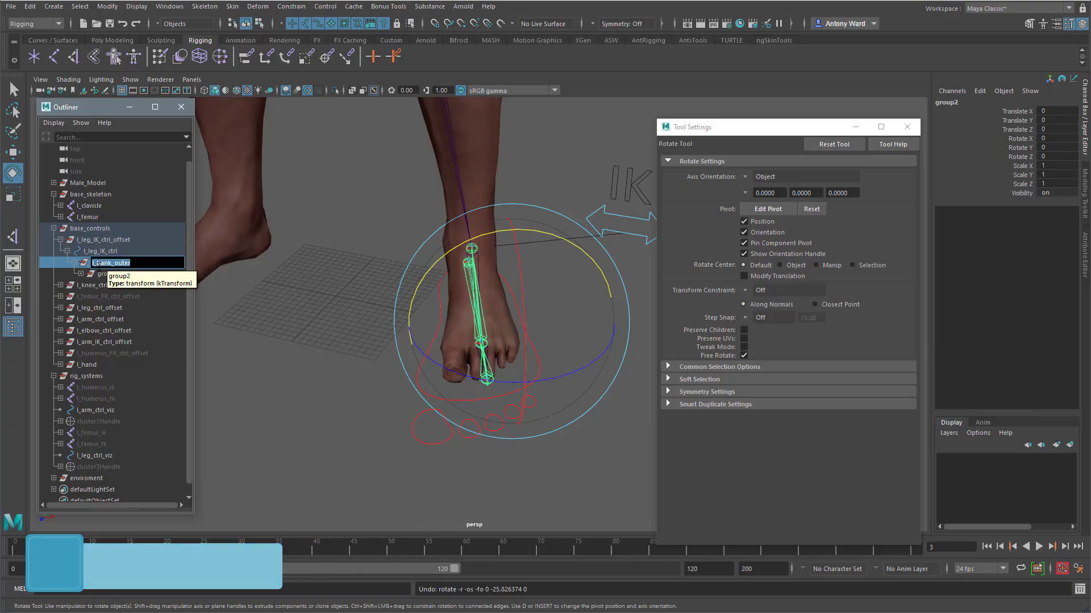
key("Return")
- Rename group1 as l_bank_inner
left_click(115, 275)
double_click(115, 275)
type("l_bank_outer")
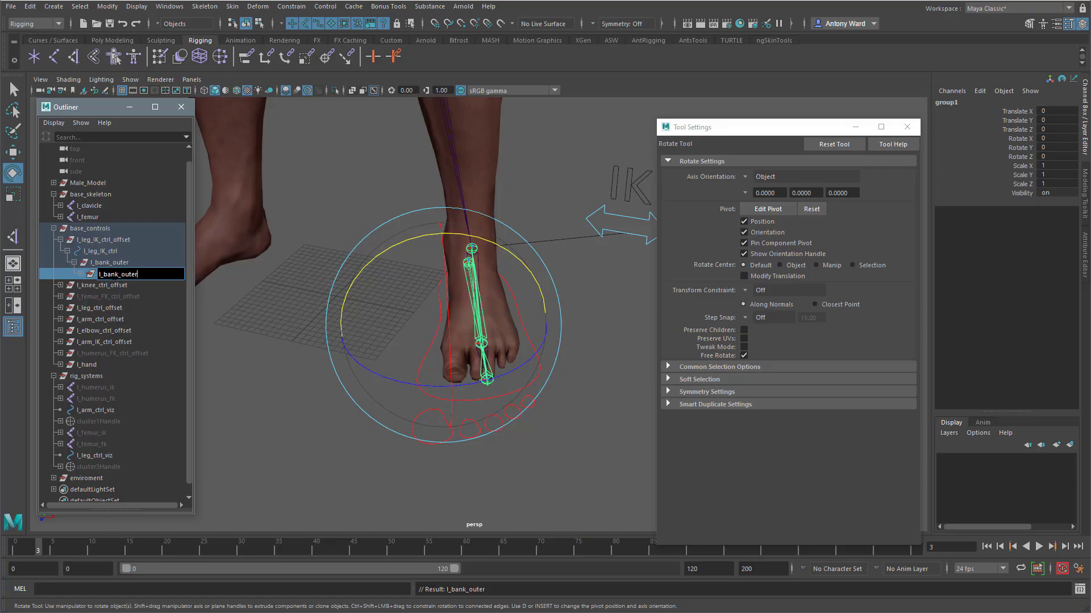
type("inner")
key("Return")
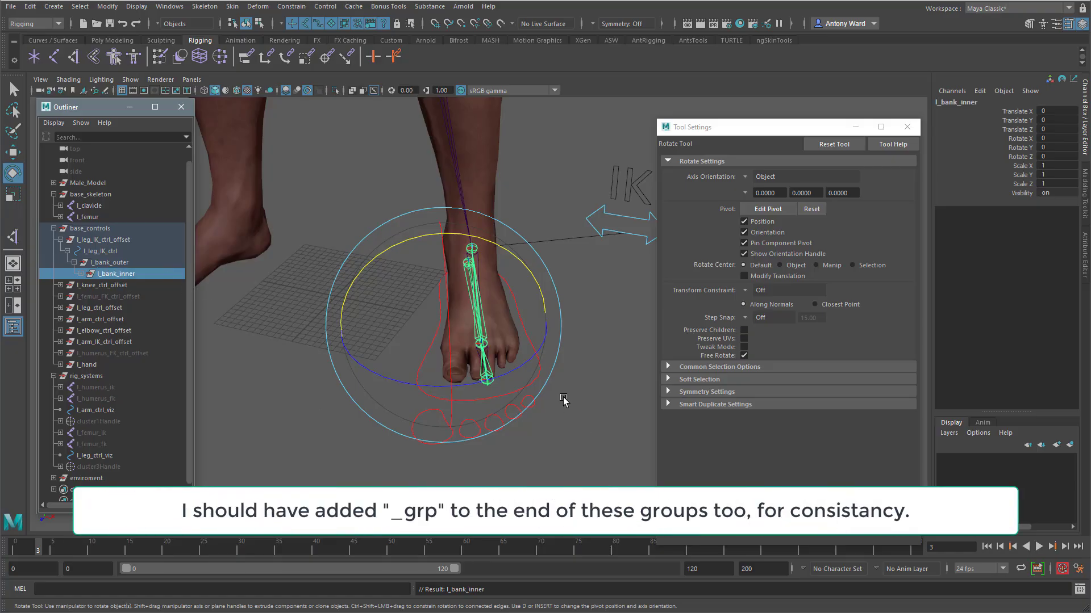
- Clear the selection, expand the whole hierarchy under l_bank_inner and widen the Outliner to show the names
left_click_drag(585, 404, 571, 376, "alt")
mouse_move(498, 285)
left_mouse_down()
mouse_move(513, 310)
mouse_move(501, 291)
left_mouse_up()
key("ctrl+z")
left_click(579, 362)
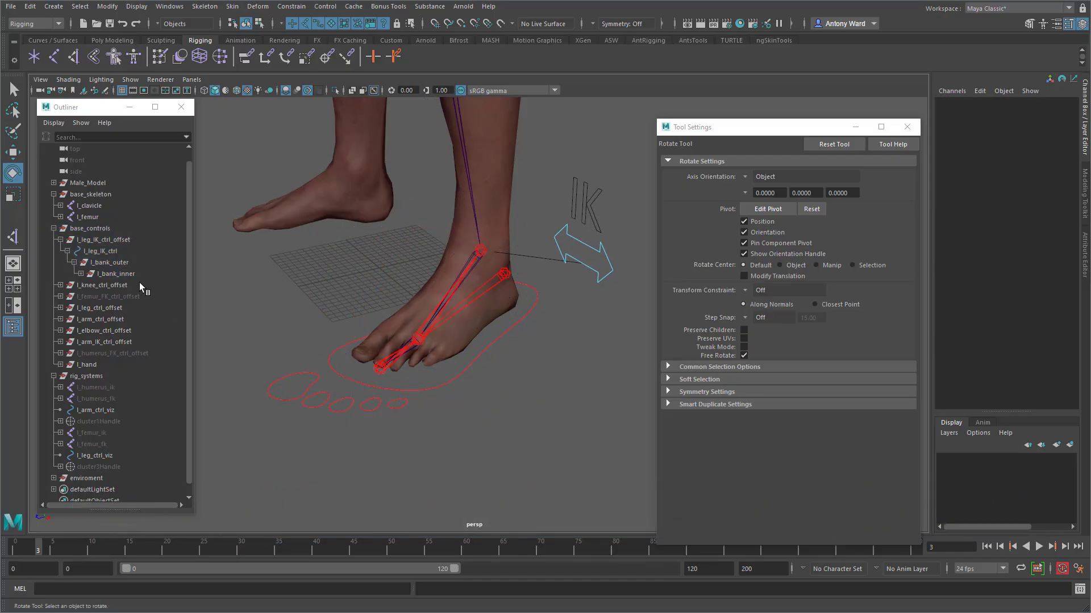
left_click(82, 274)
left_click_drag(201, 372, 233, 369)
- Test rotating l_toe_tap_grp and the heel joint, restore the pose and clear the selection
left_click(149, 364)
left_click_drag(354, 340, 381, 309)
left_click(562, 375)
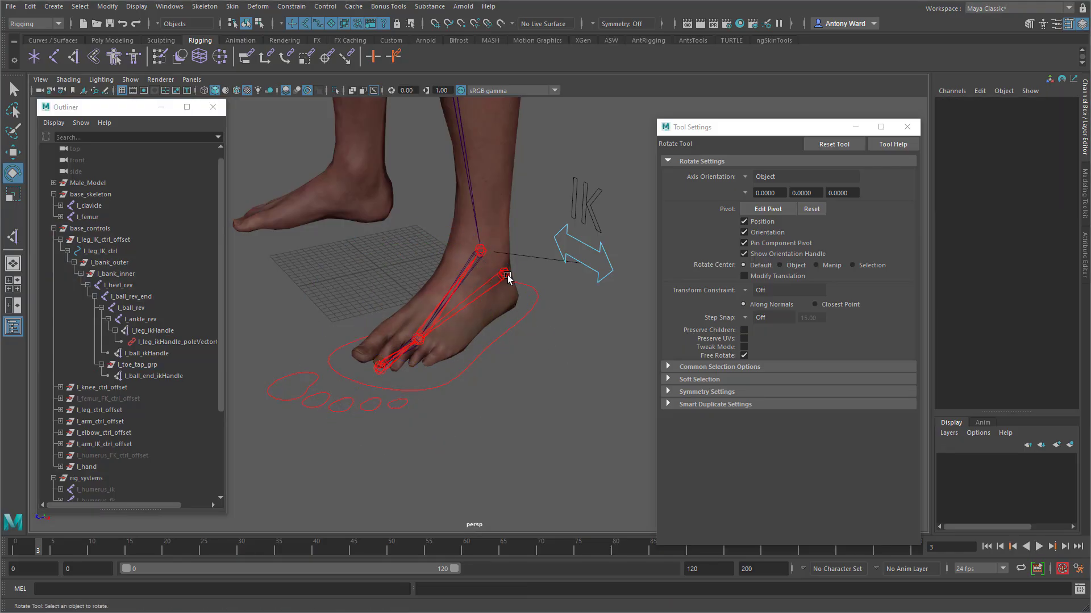
left_click(504, 274)
left_click_drag(471, 301, 499, 312)
left_click(592, 441)
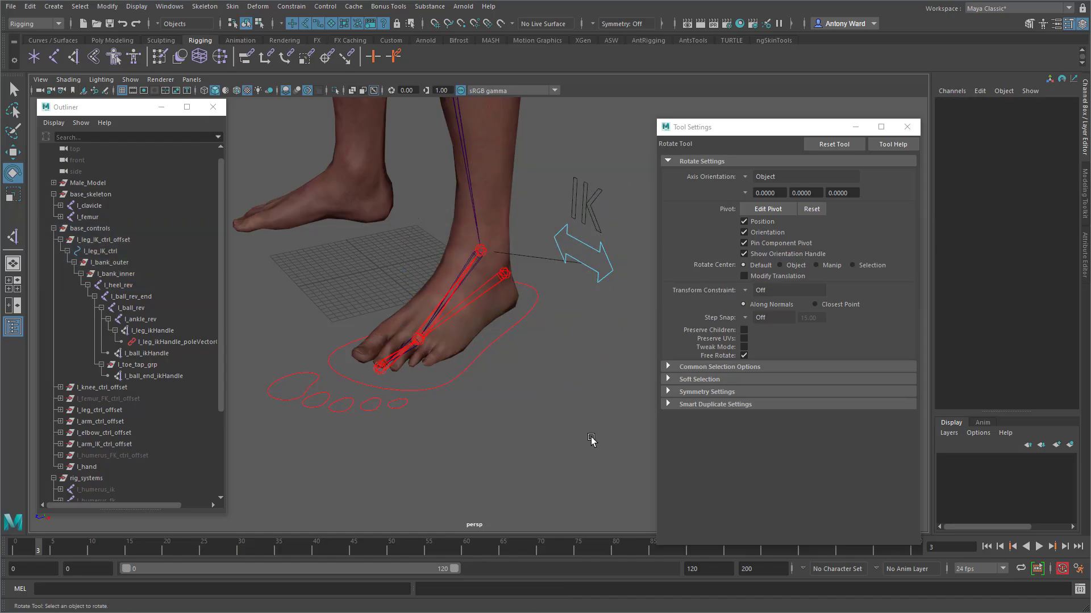
- Try rotating the l_ball joint and clear the selection
left_click(422, 348)
left_click(421, 342)
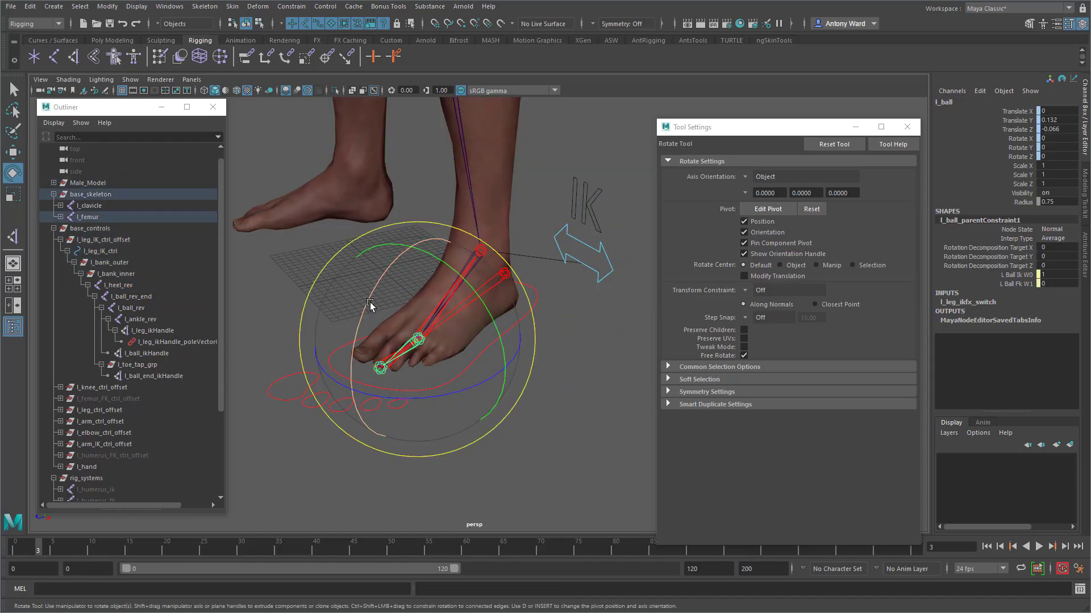
left_click_drag(370, 303, 360, 324)
left_click(627, 451)
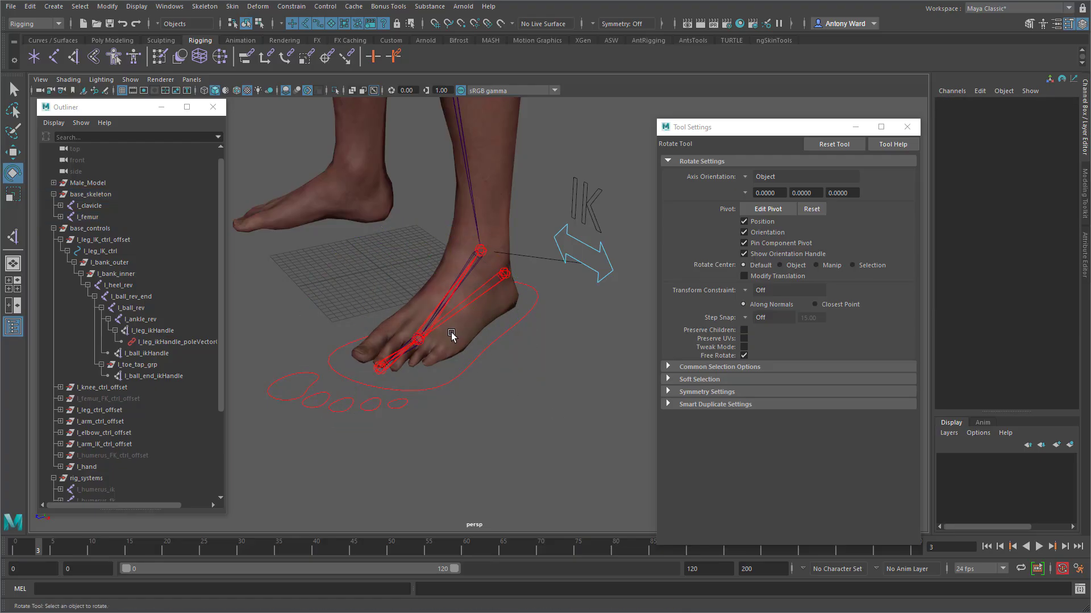
- Test rotating l_ball_rev and its parent l_ball_rev_end, undoing each rotation
left_click(444, 317)
left_click_drag(375, 294, 357, 355)
key("ctrl+z")
key("Up")
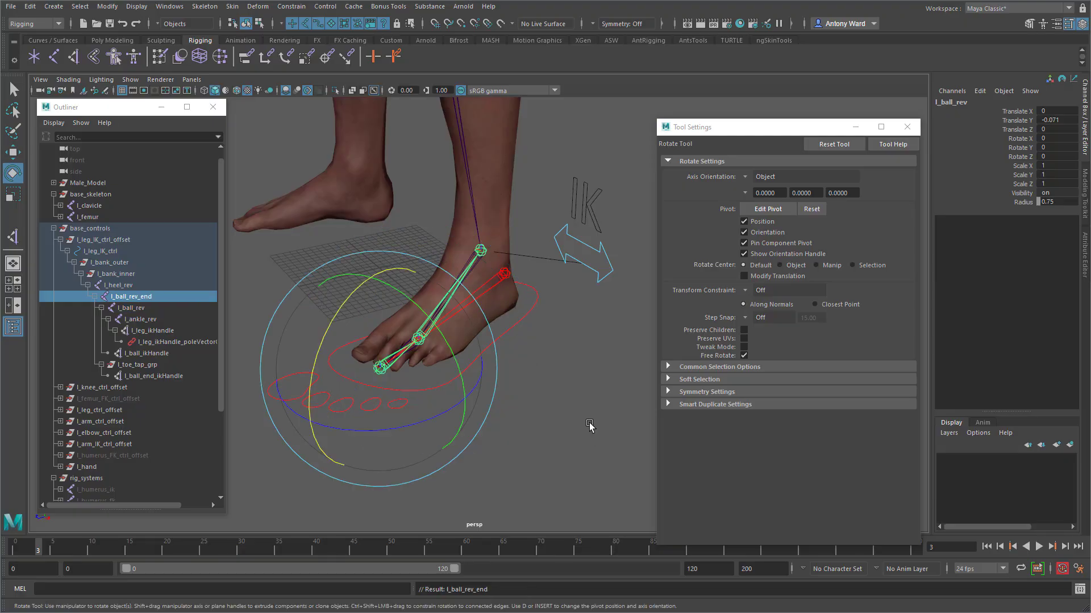
left_click_drag(330, 326, 288, 389)
key("ctrl+z")
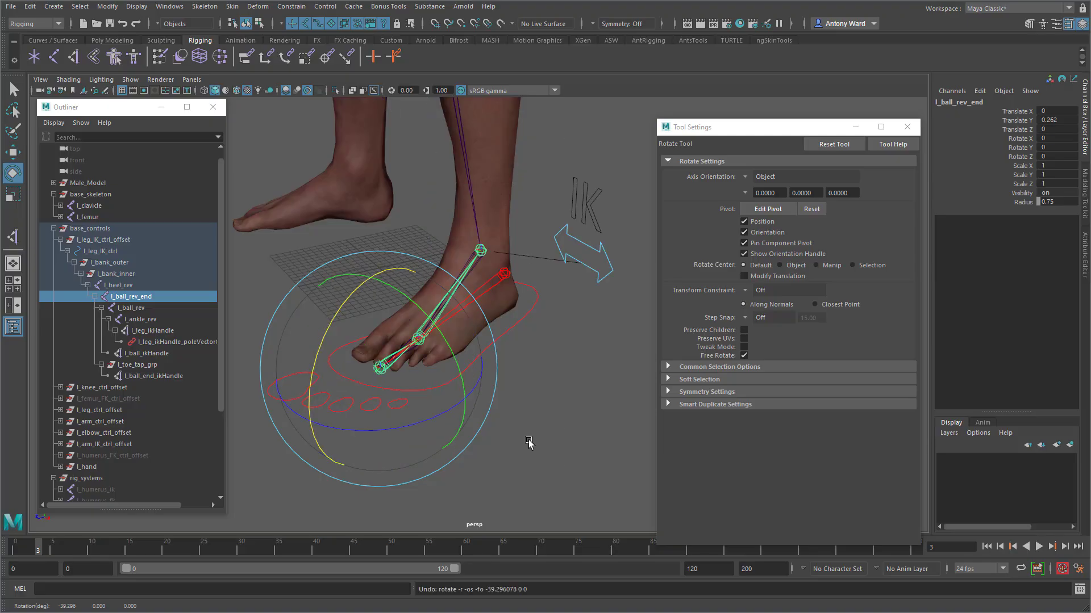
- Clear the selection and close the Tool Settings window
left_click_drag(529, 444, 587, 417, "alt")
left_click(576, 430)
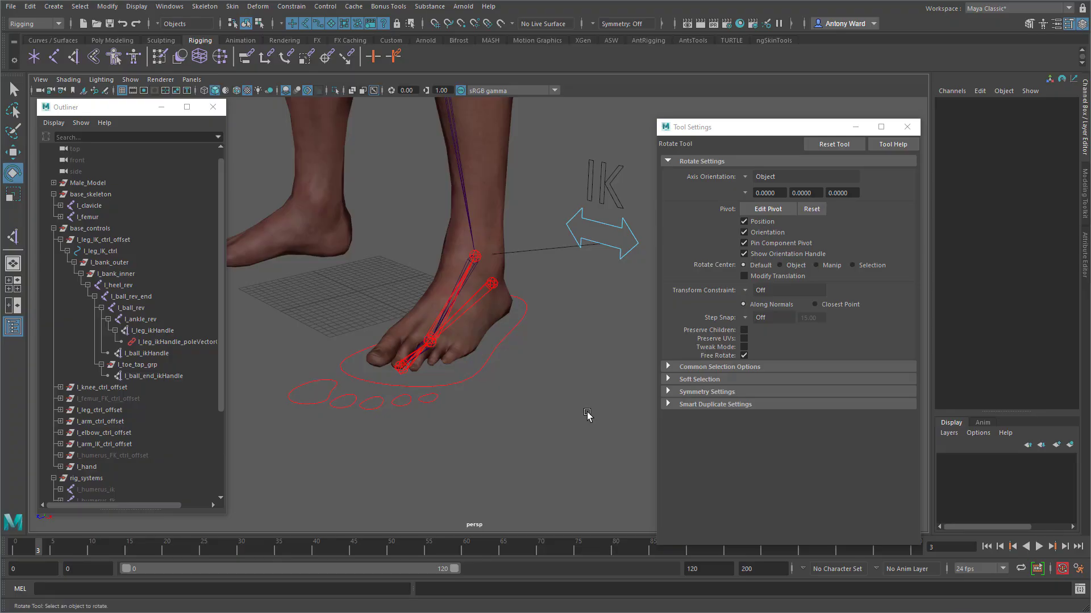
left_click(907, 127)
left_click_drag(577, 366, 619, 376, "alt")
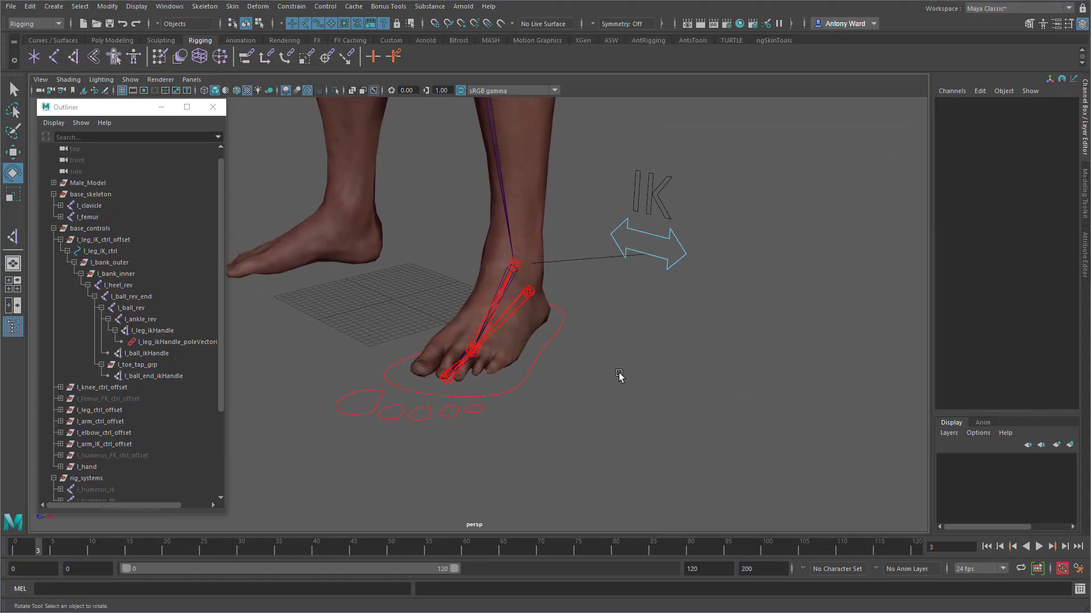
left_click_drag(681, 393, 674, 397, "alt")
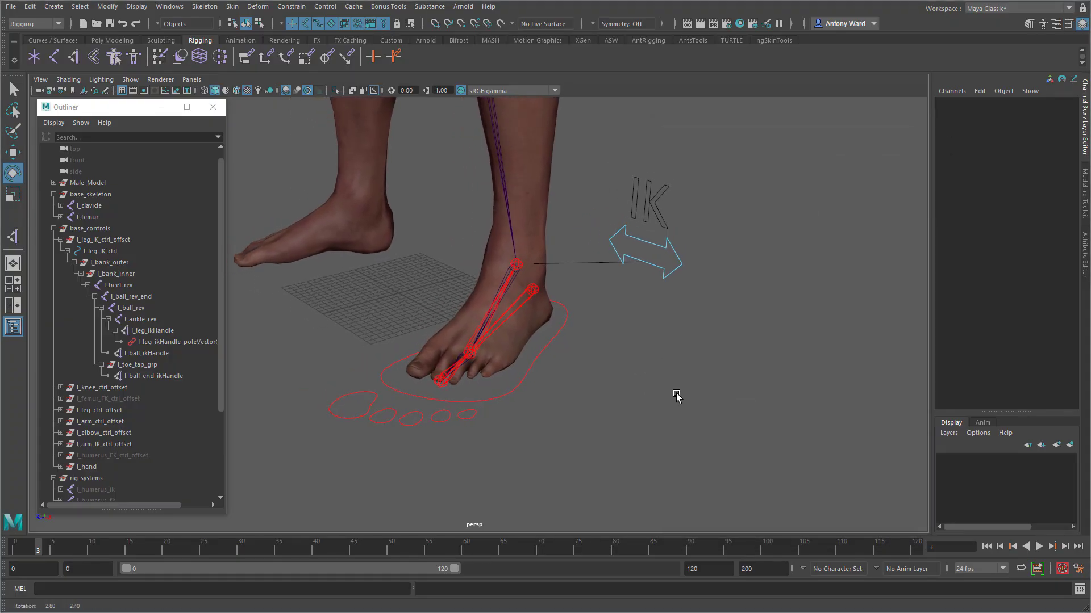
- Add a keyable enum attribute named CONTROLS to l_leg_IK_ctrl, with a row of dashes as its only enum name
left_click(553, 336)
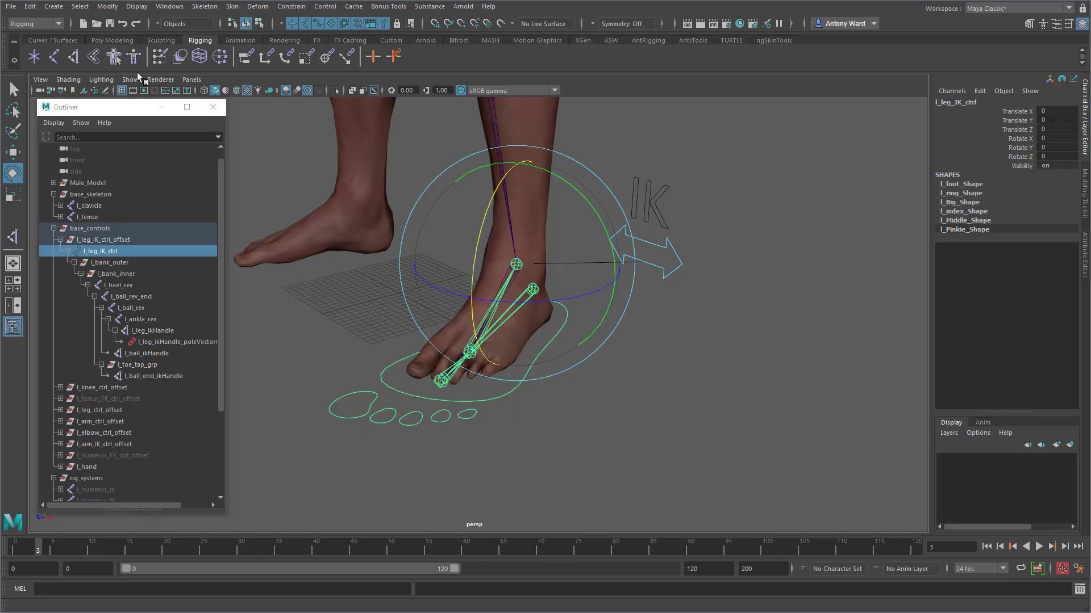
left_click(107, 7)
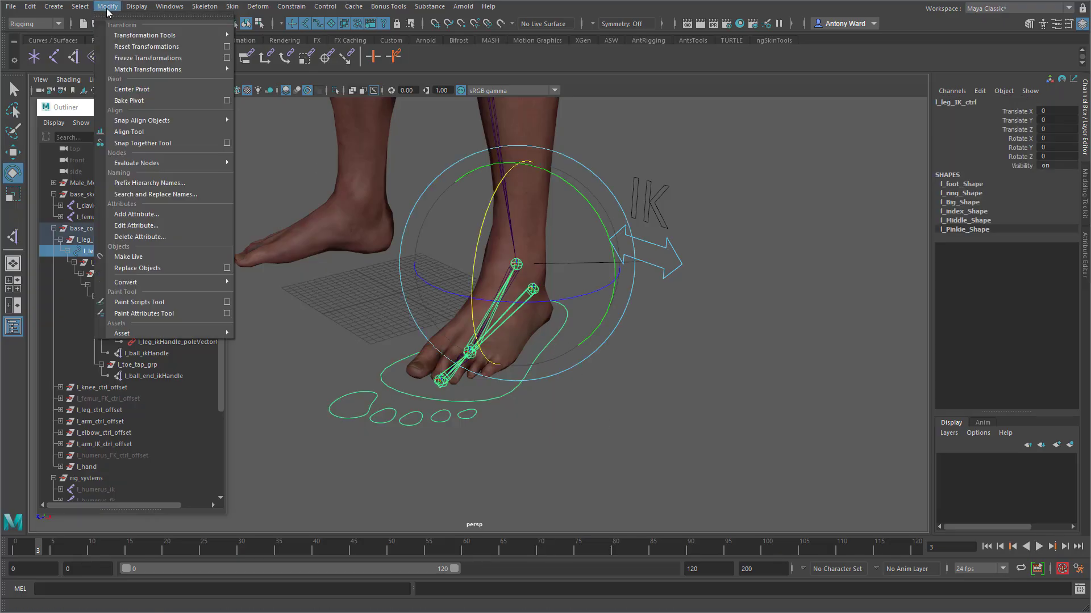
left_click(155, 219)
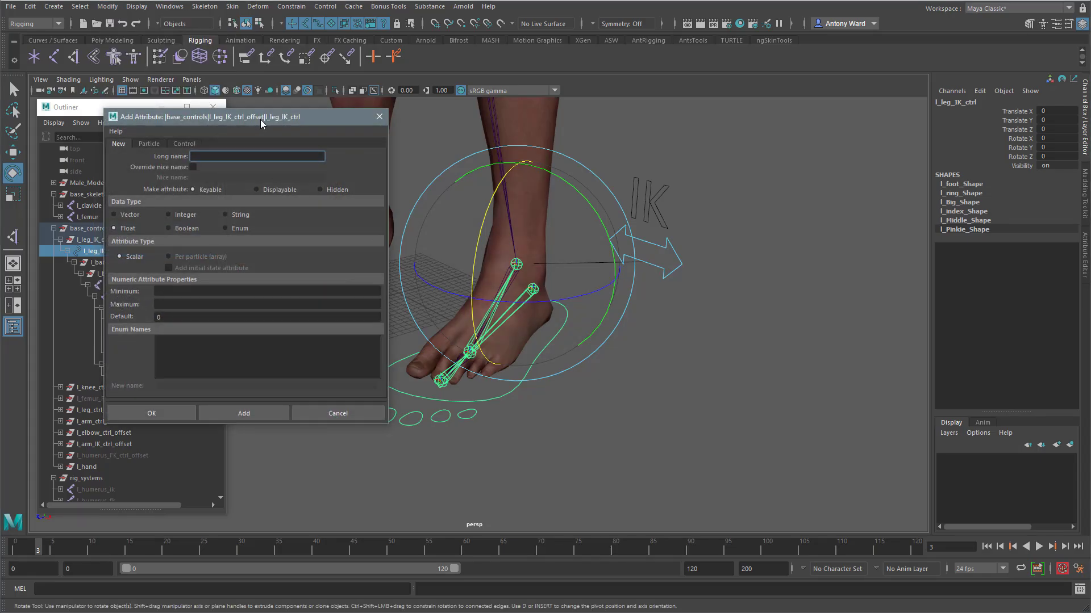
left_click_drag(264, 118, 760, 187)
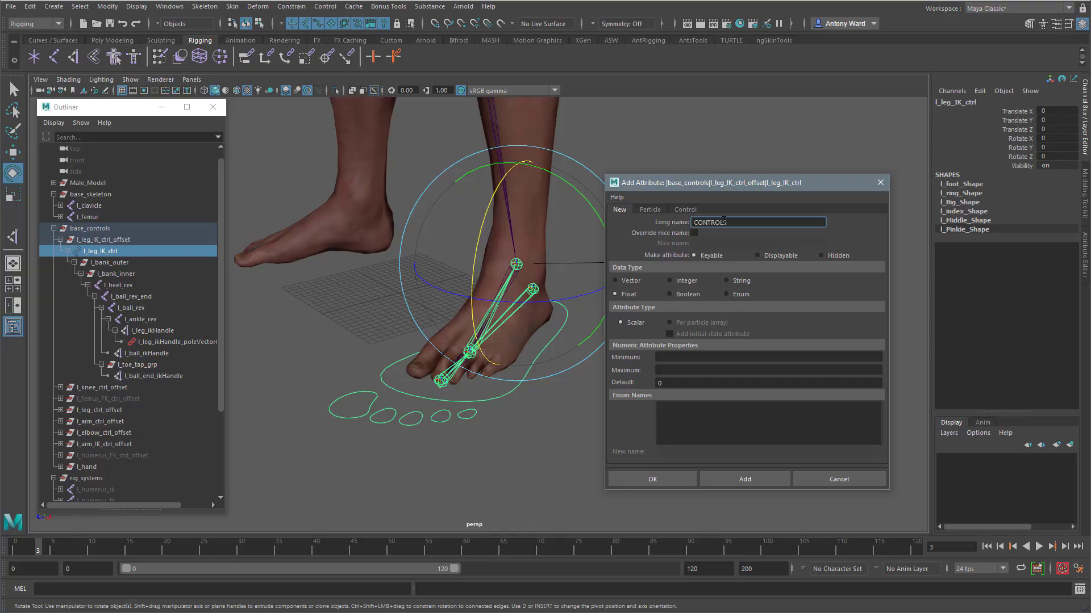
left_click(740, 295)
left_click(677, 414)
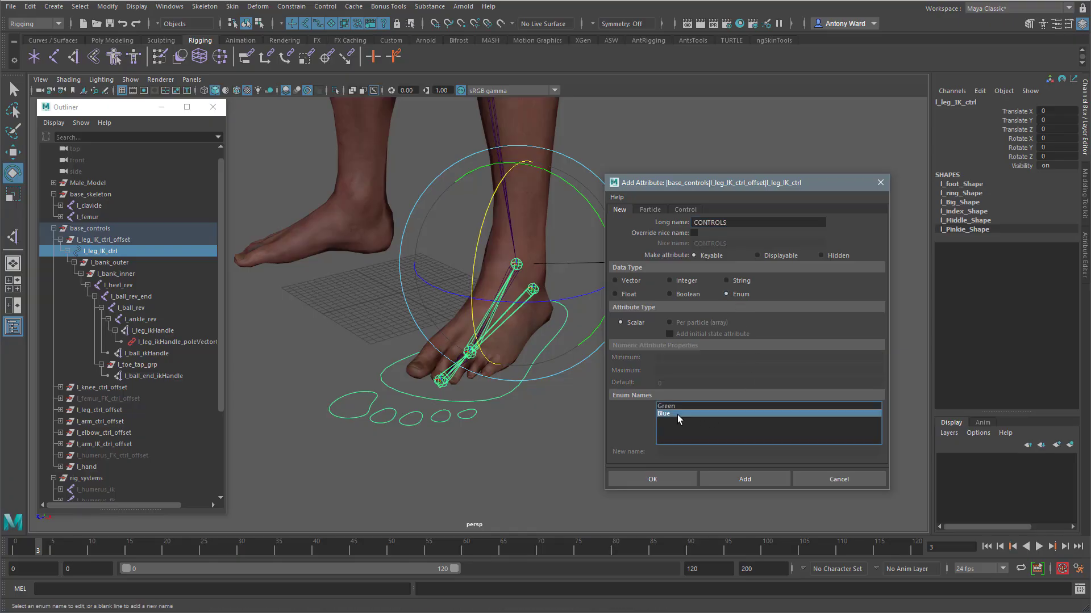
double_click(671, 451)
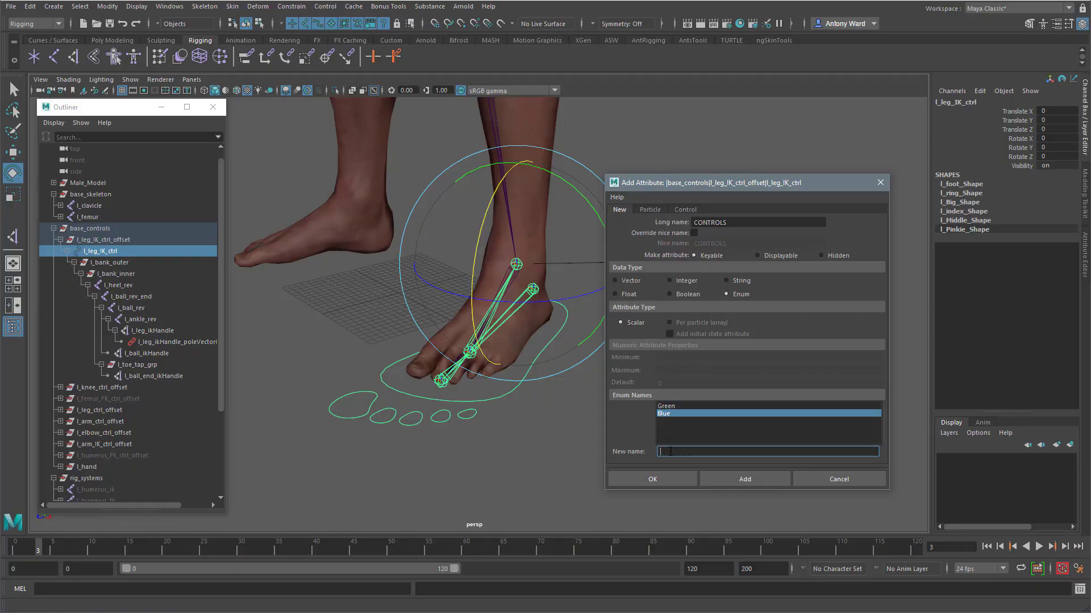
key("Return")
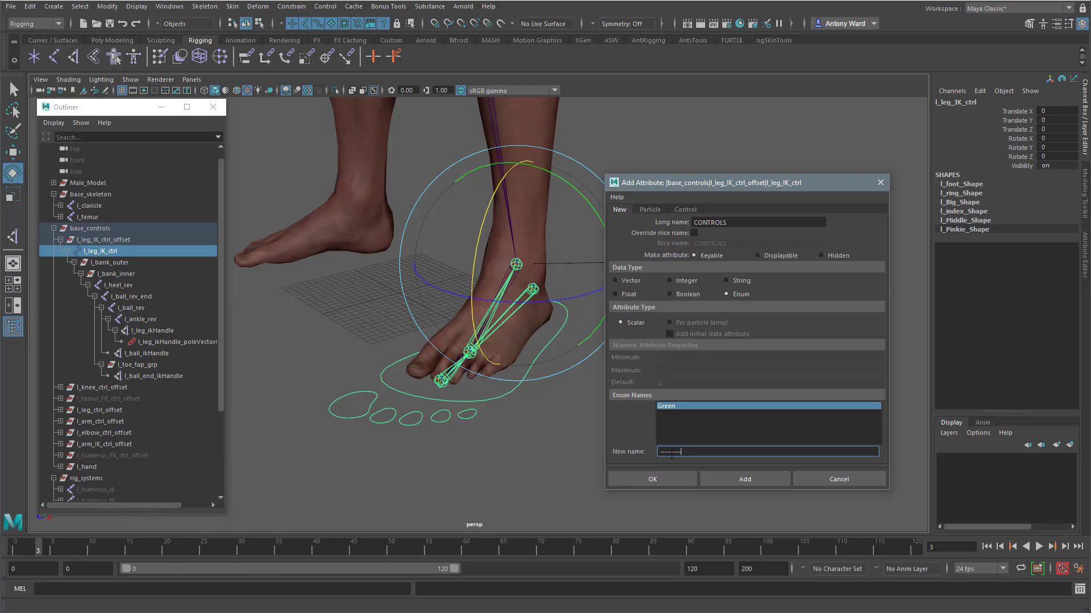
left_click(731, 477)
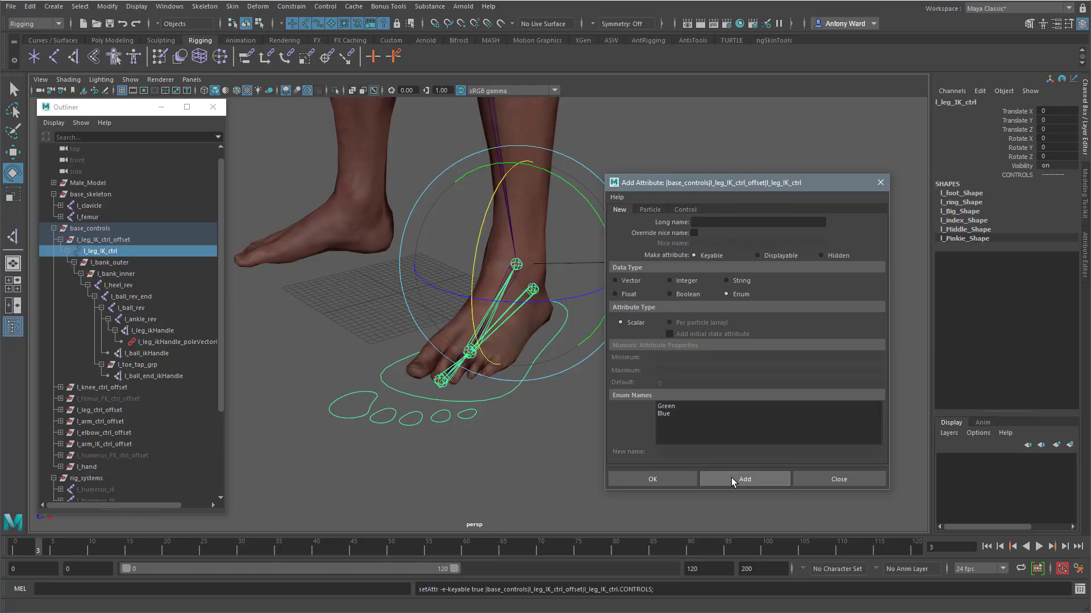
- Lock the CONTROLS attribute on l_leg_IK_ctrl and make it nonkeyable
right_click(1012, 176)
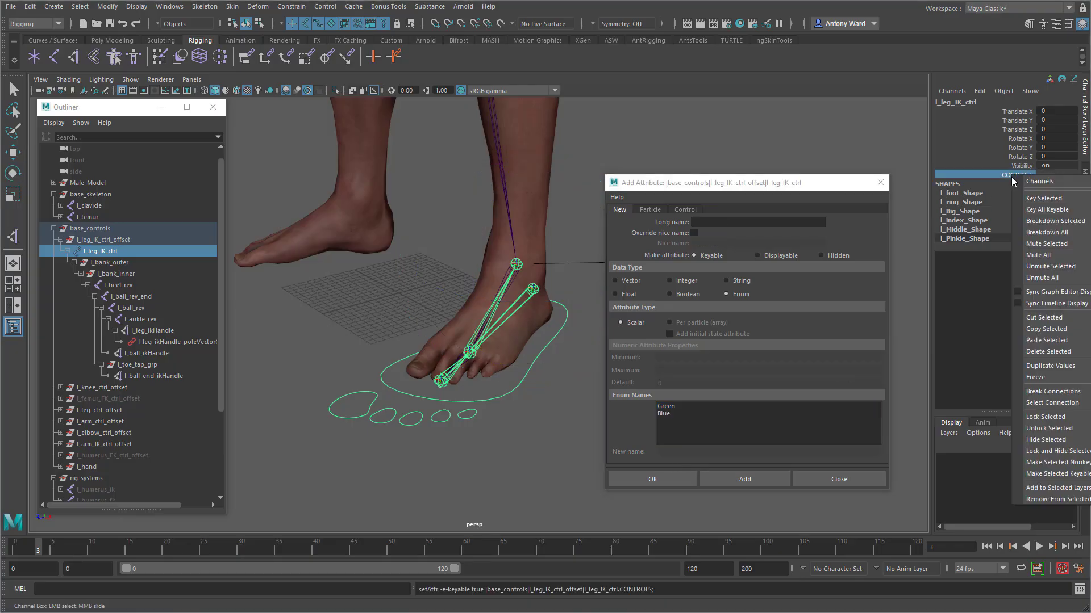
left_click(1044, 420)
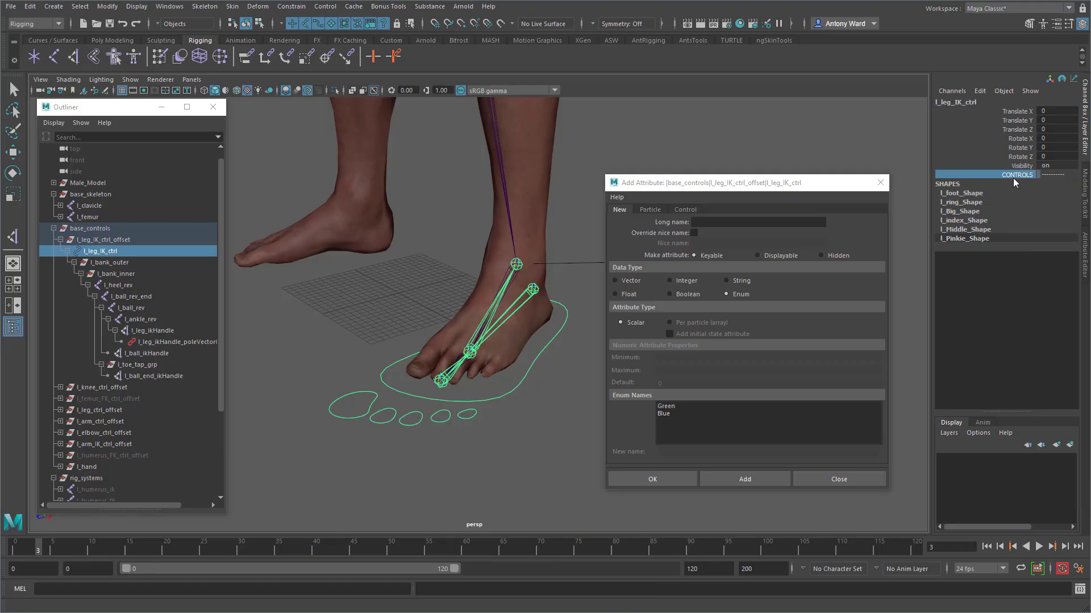
right_click(1015, 183)
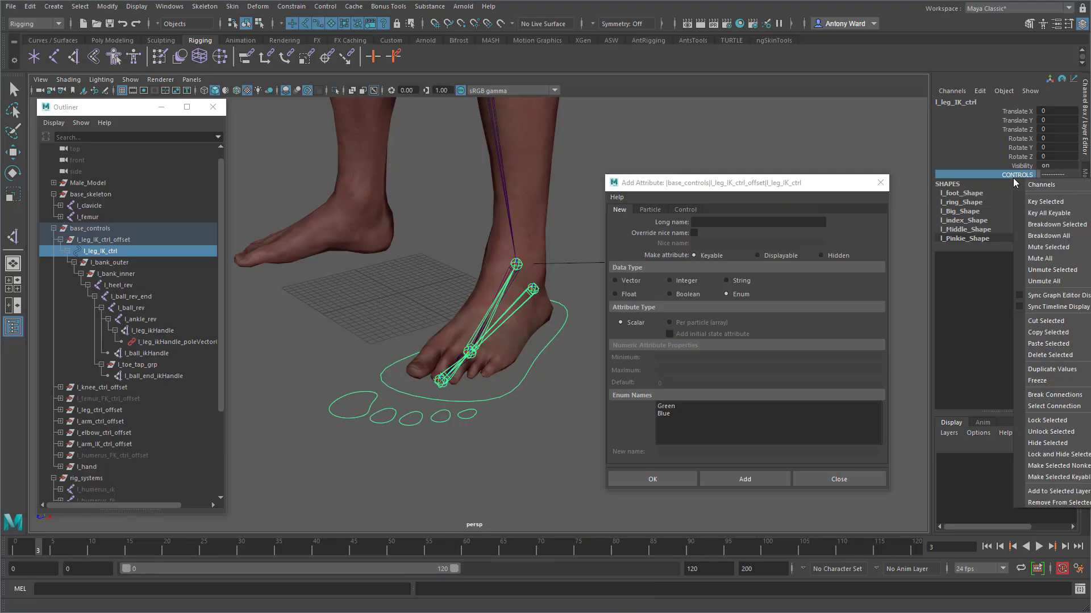
left_click(1044, 466)
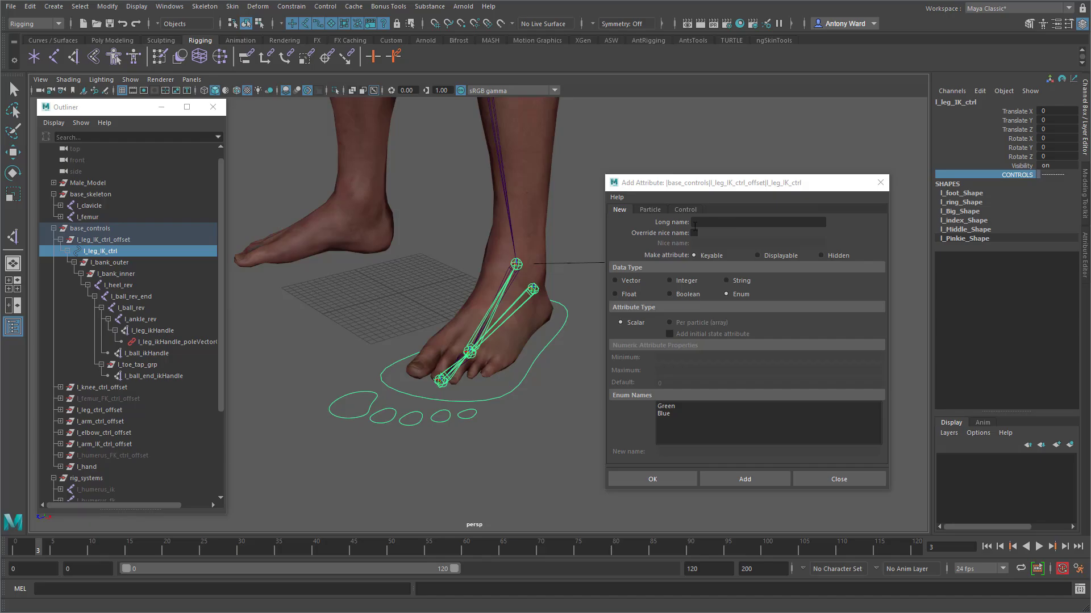
- Add keyable float attributes named Bank and Heel_Twist to l_leg_IK_ctrl
left_click(627, 295)
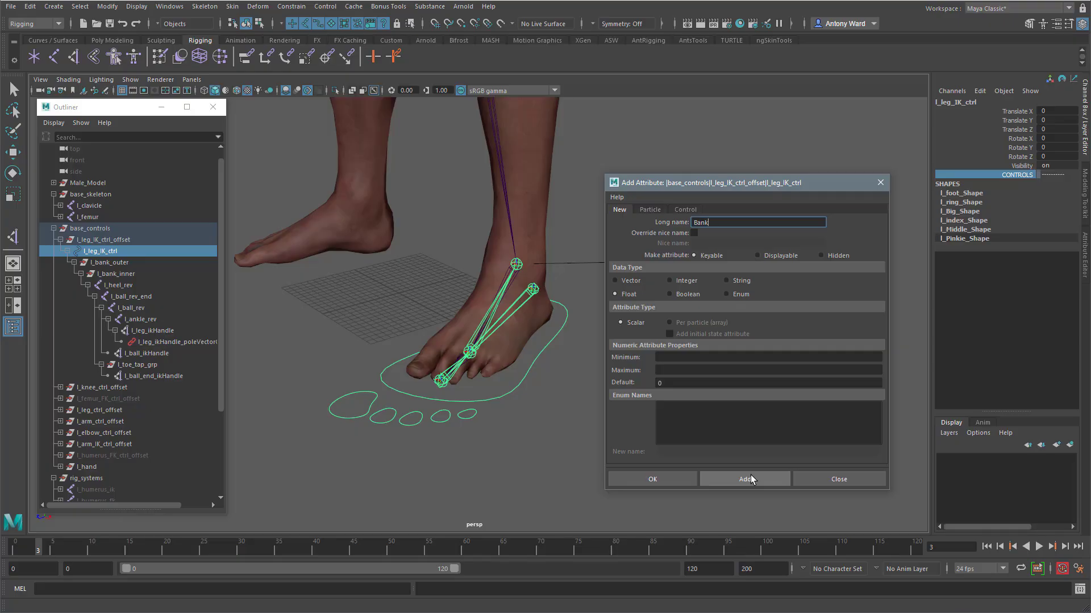
left_click(745, 480)
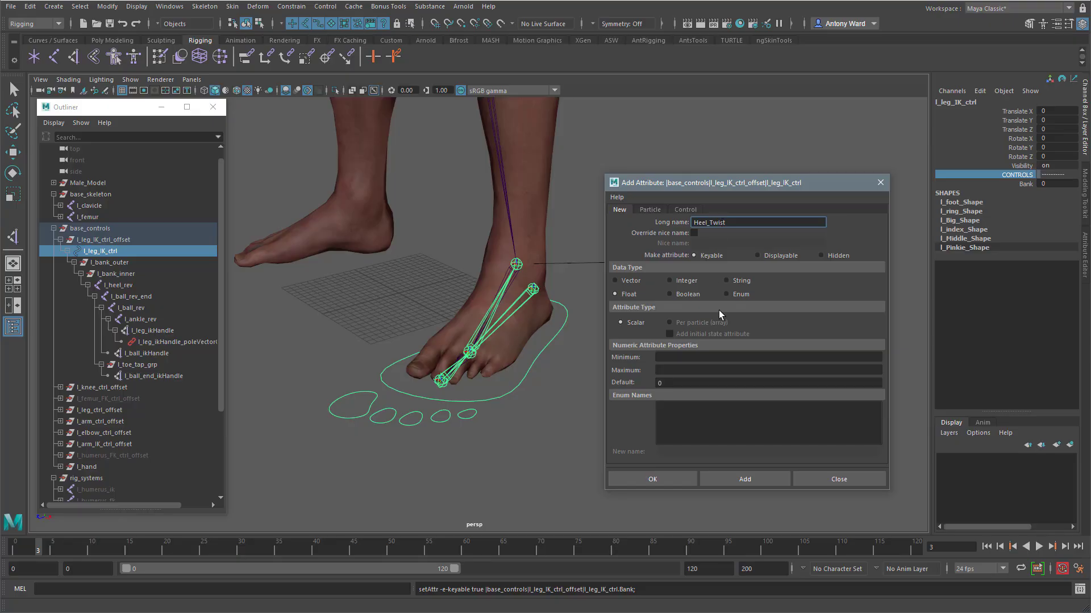
left_click(719, 476)
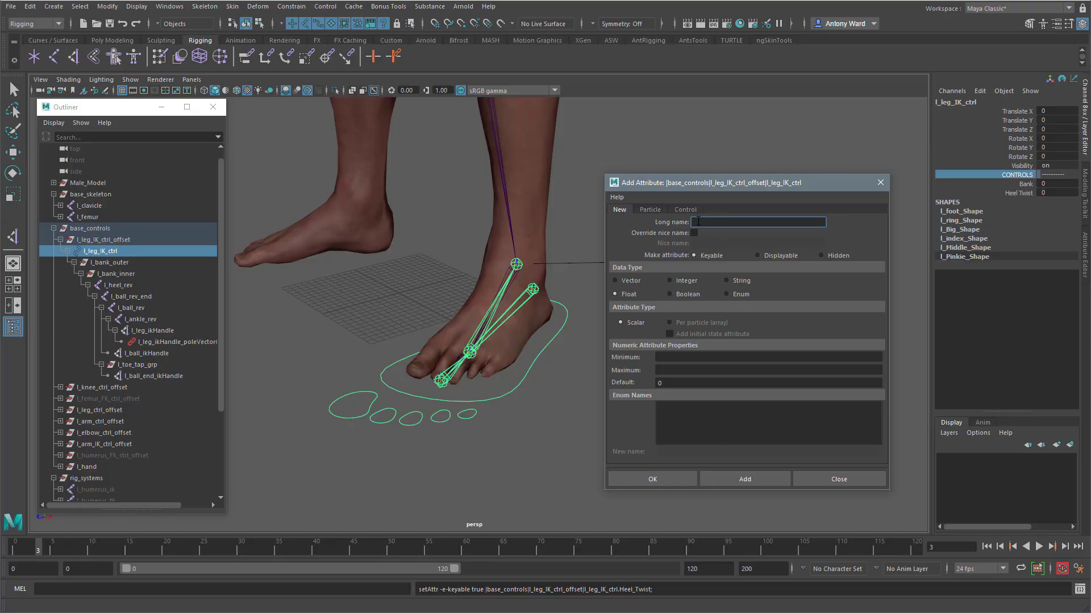
- Add keyable float attributes named Toe_Twist and Toe_Tap to l_leg_IK_ctrl, close the Add Attribute window and clear the selection
type("Toe_Twist")
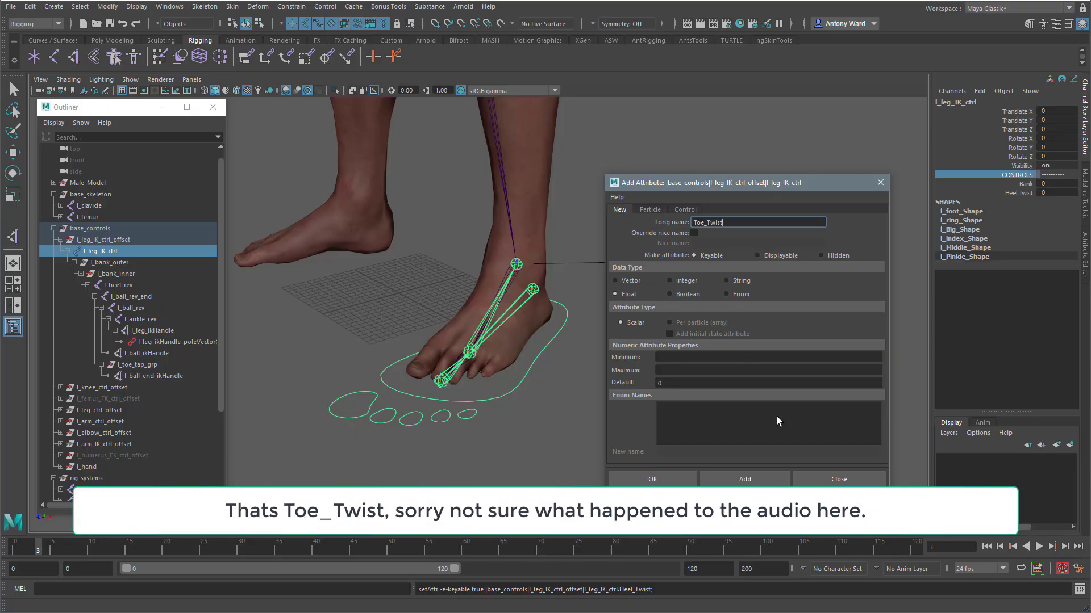
left_click(761, 475)
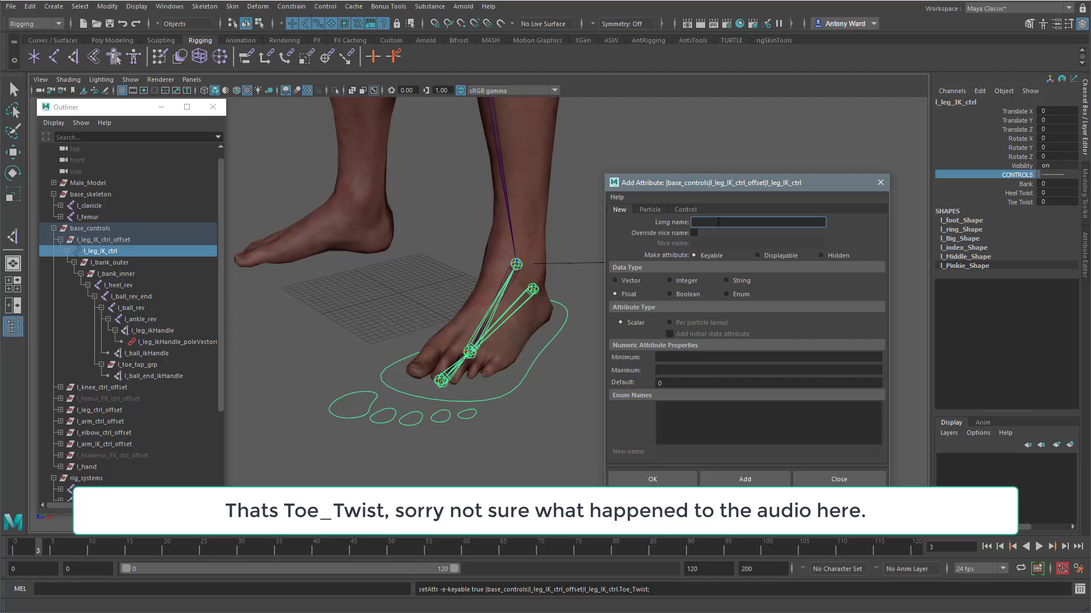
type("Toe_Tap")
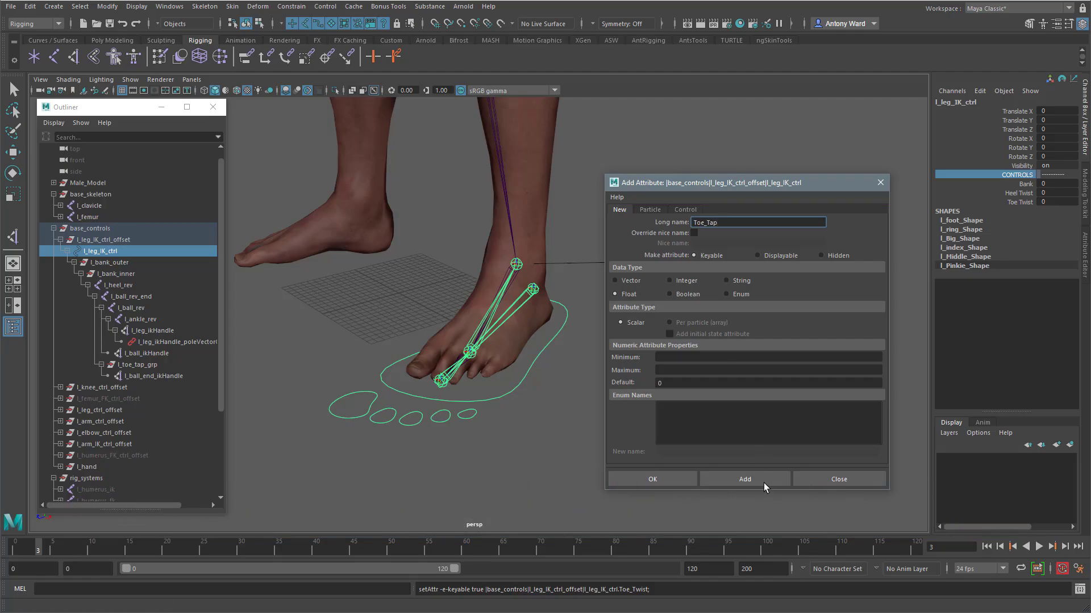
left_click(764, 481)
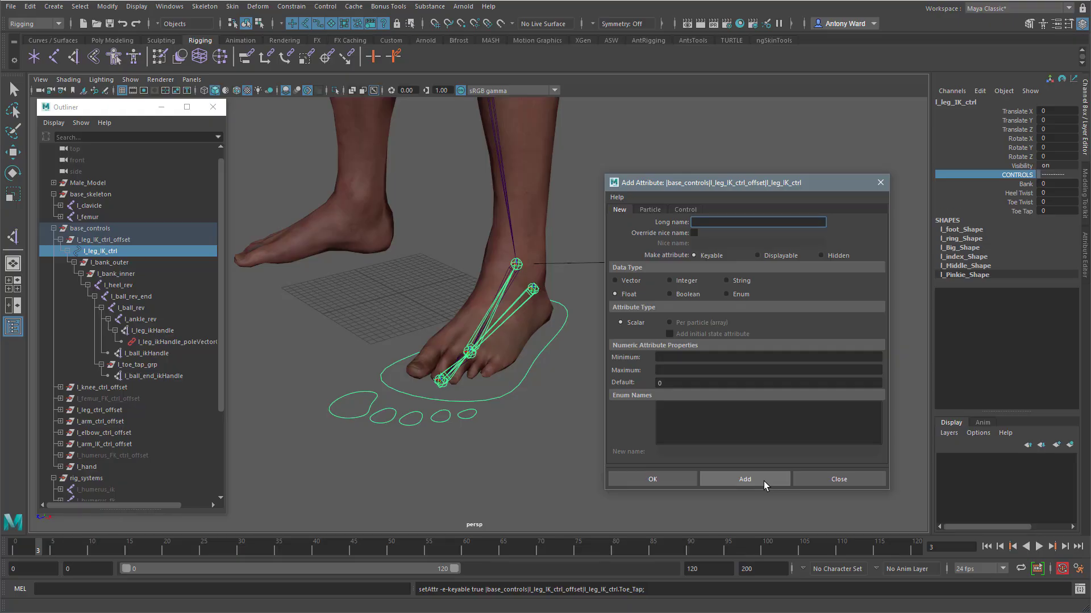
left_click(822, 483)
left_click_drag(624, 299, 619, 300, "alt")
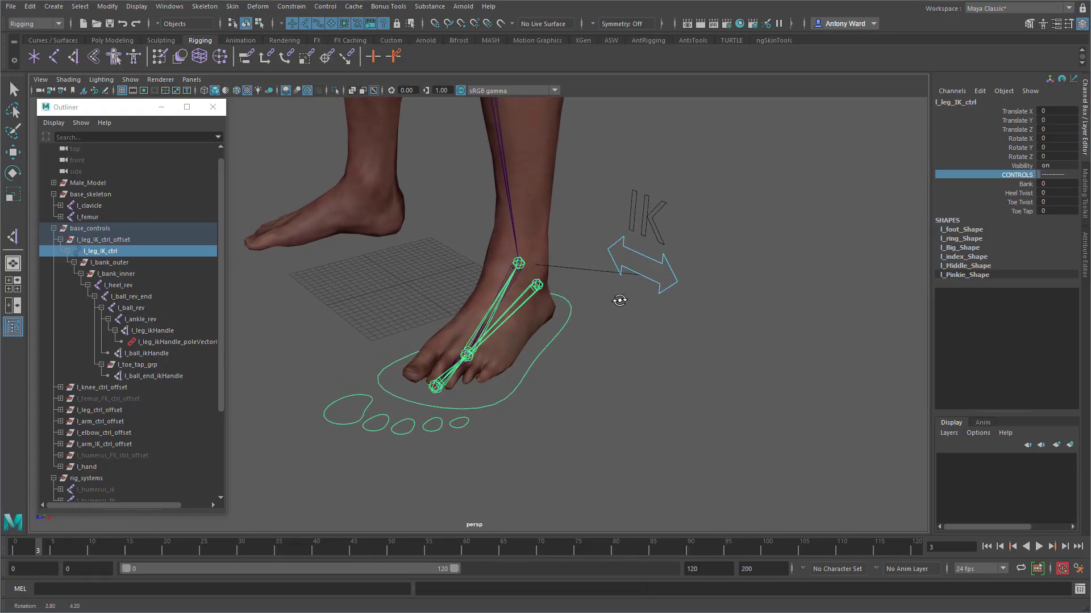
left_click(619, 301)
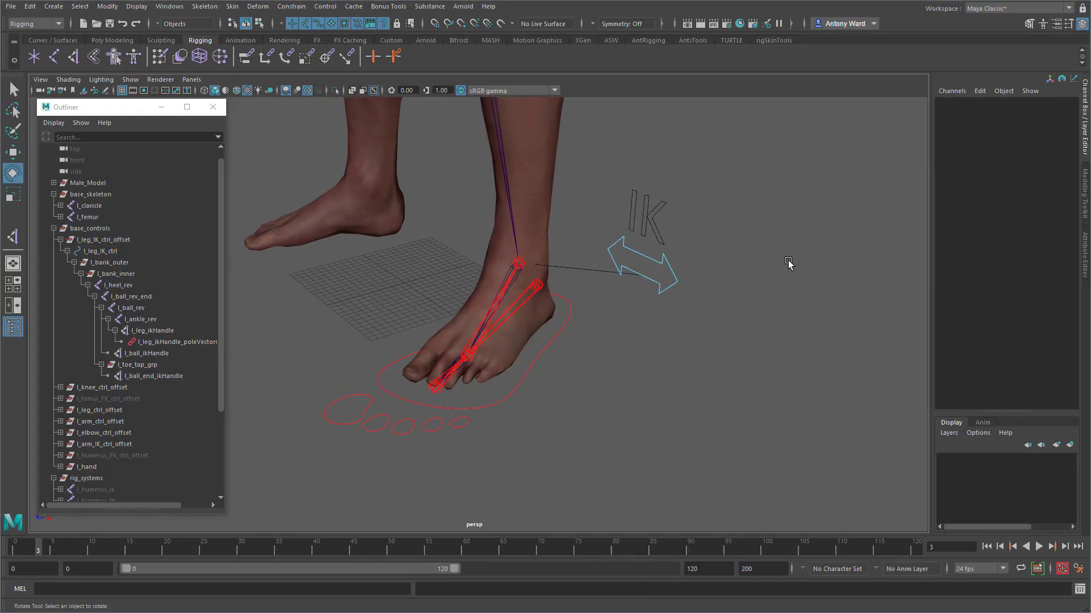
- Open the Connection Editor and load l_leg_IK_ctrl as the output object
left_click(160, 8)
mouse_move(221, 68)
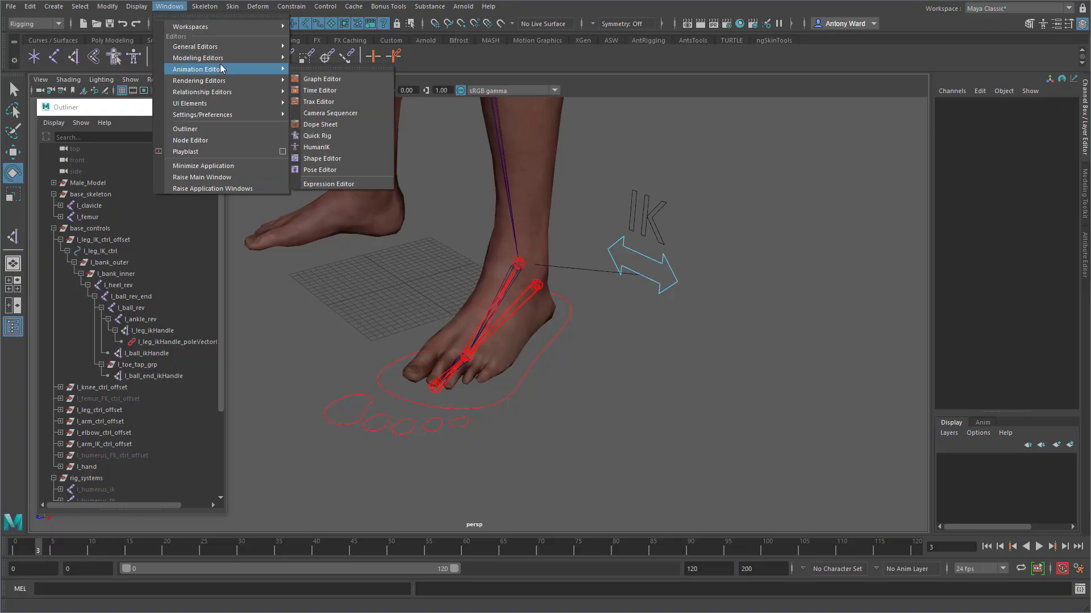
mouse_move(222, 46)
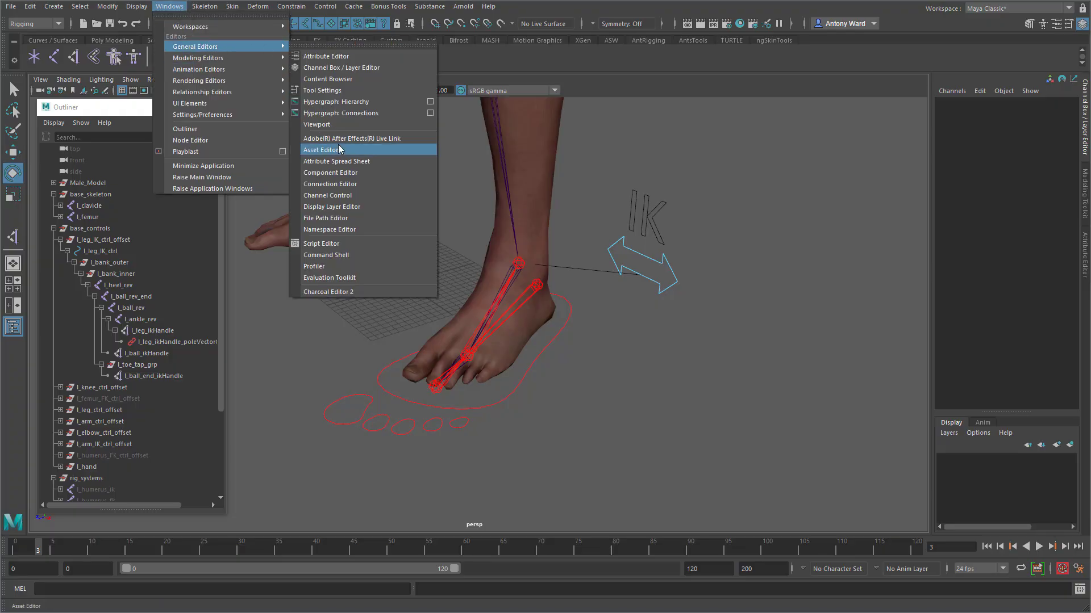
left_click(348, 184)
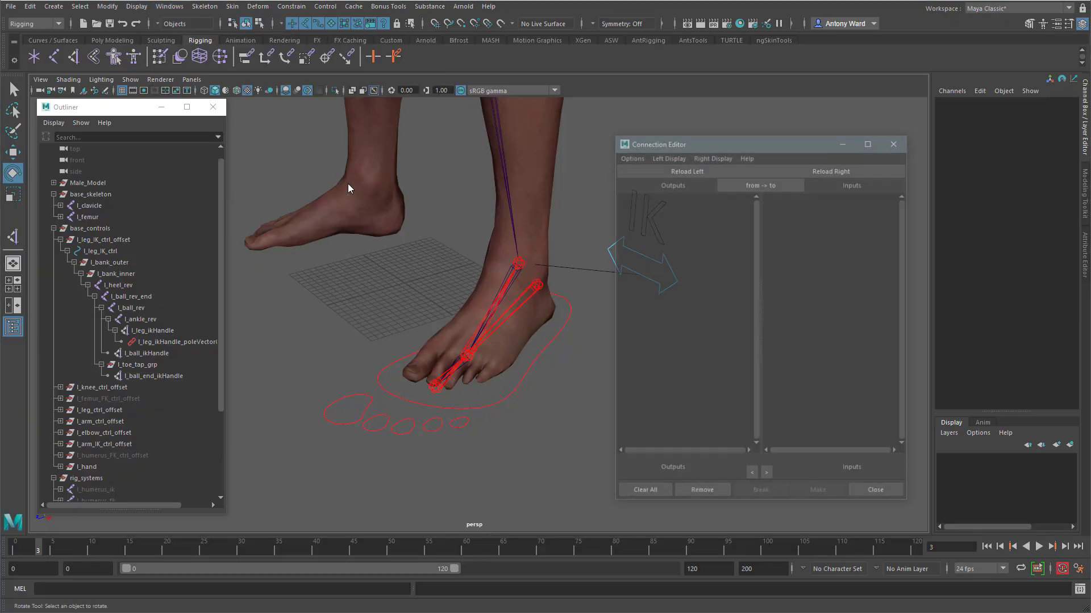
middle_click_drag(534, 357, 484, 358, "alt")
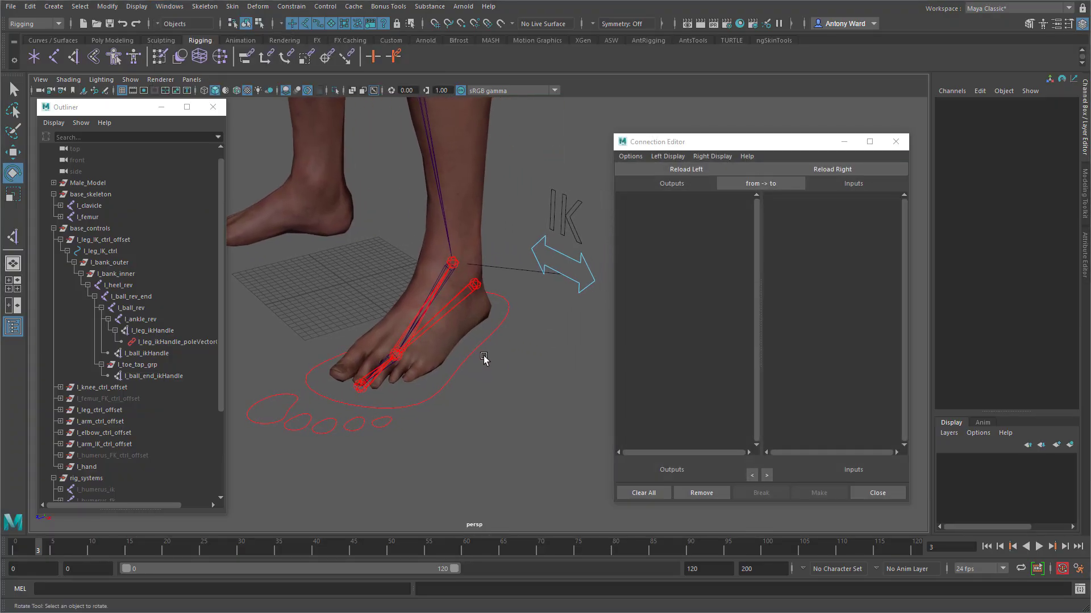
left_click(464, 364)
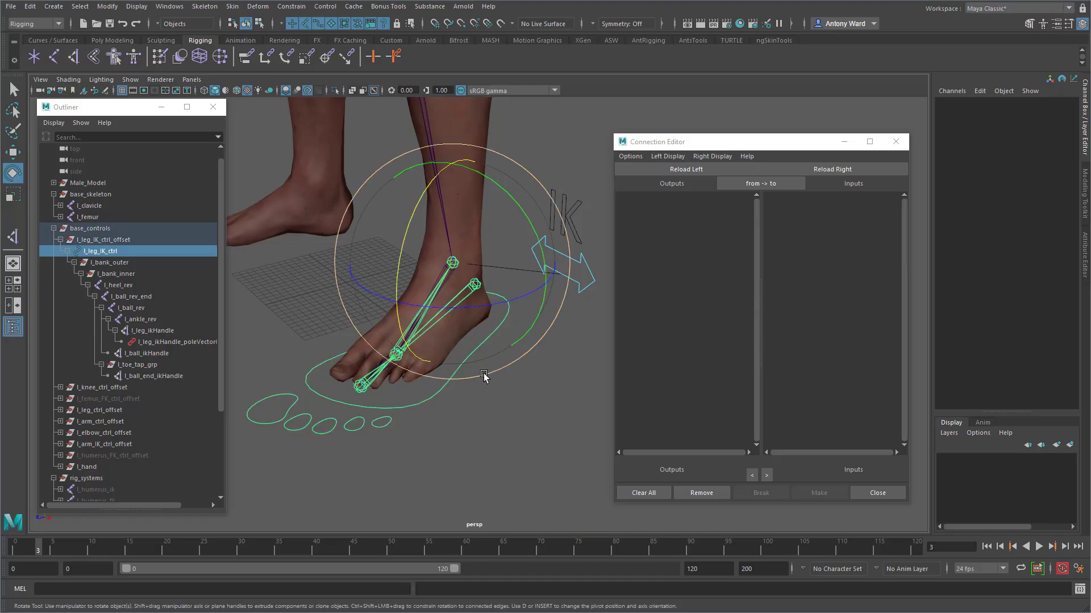
left_click(683, 170)
- Load the l_heel_rev joint as the input object in the Connection Editor
left_click(509, 335)
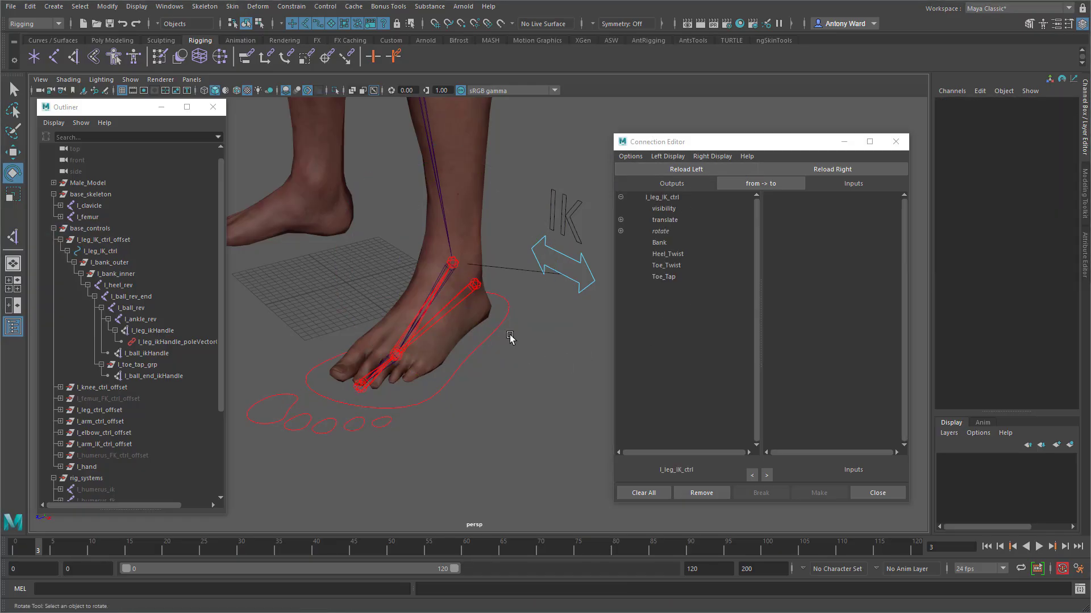
left_click(475, 291)
left_click(831, 172)
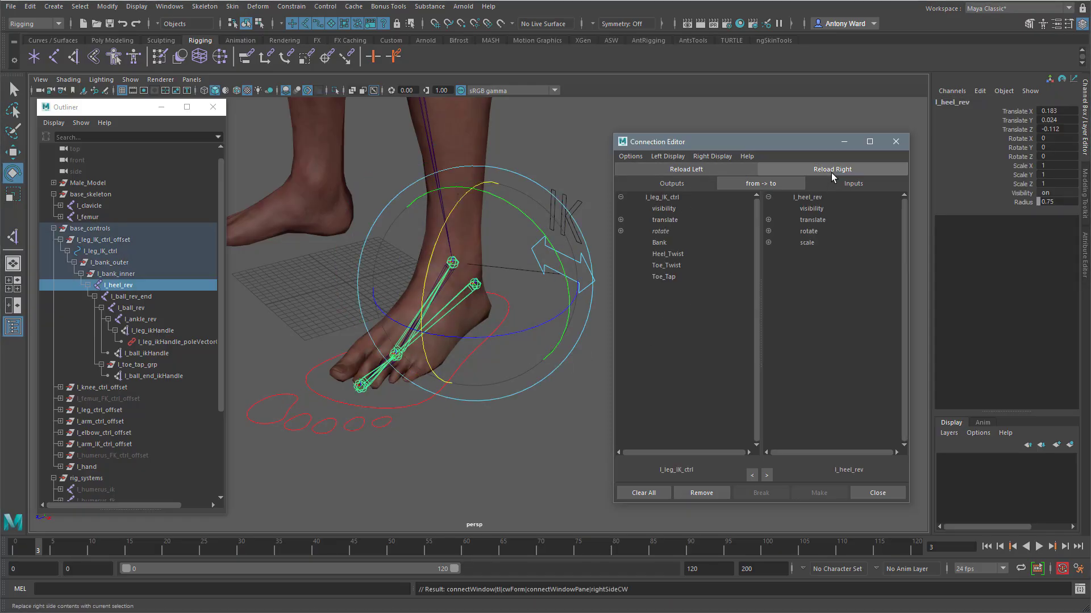
- Test rotating l_heel_rev about its Z axis and undo the rotation
left_click(486, 335)
left_click_drag(487, 335, 536, 333)
key("ctrl+z")
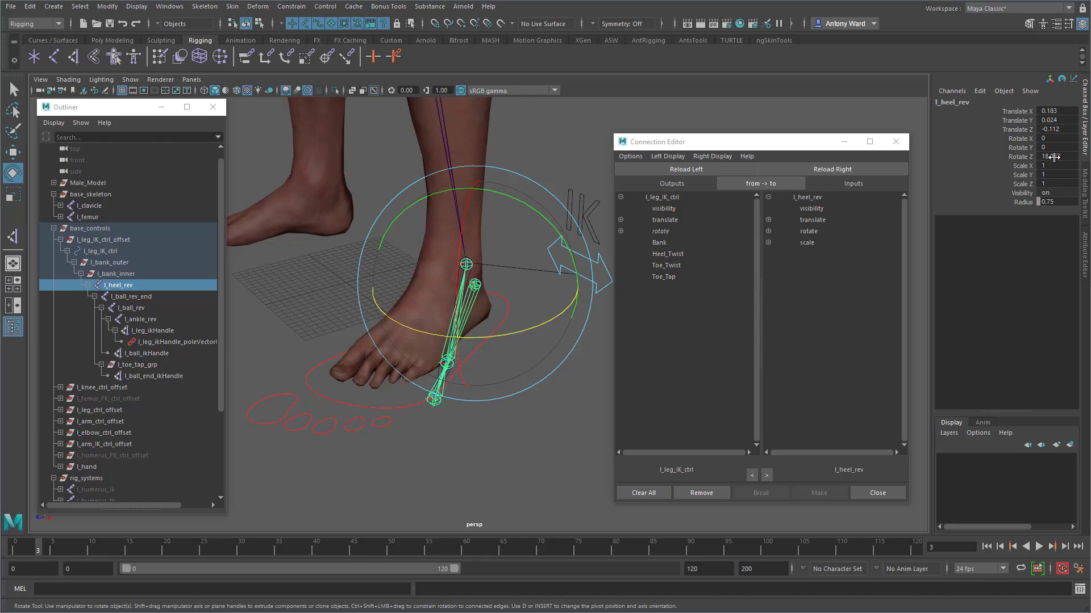
middle_click_drag(509, 363, 505, 363, "alt")
key("ctrl+z")
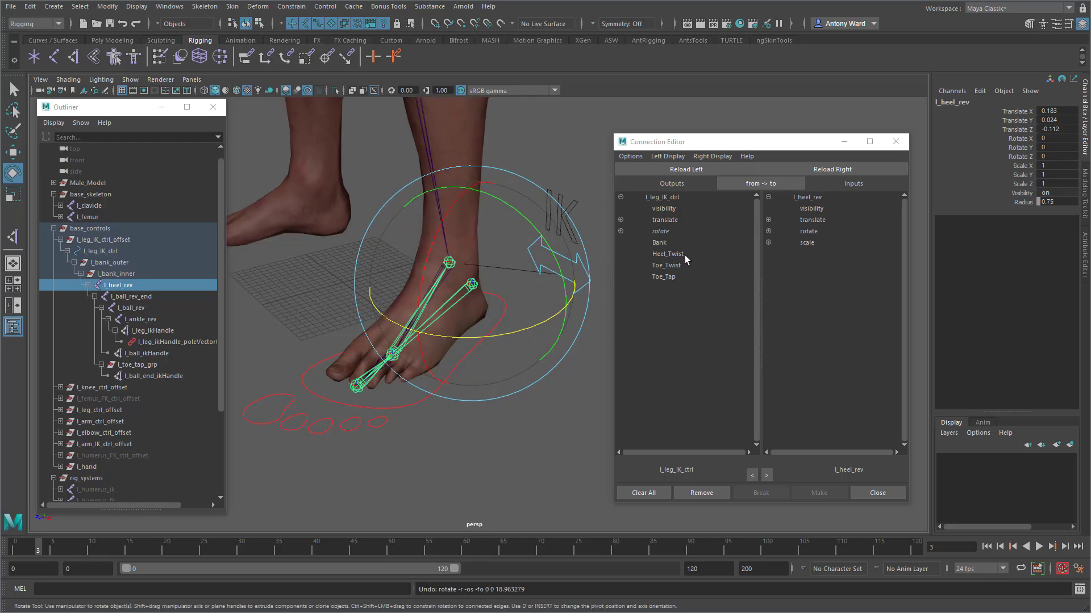
- Connect the Heel_Twist attribute of l_leg_IK_ctrl to rotateZ of l_heel_rev
left_click(684, 255)
left_click(769, 231)
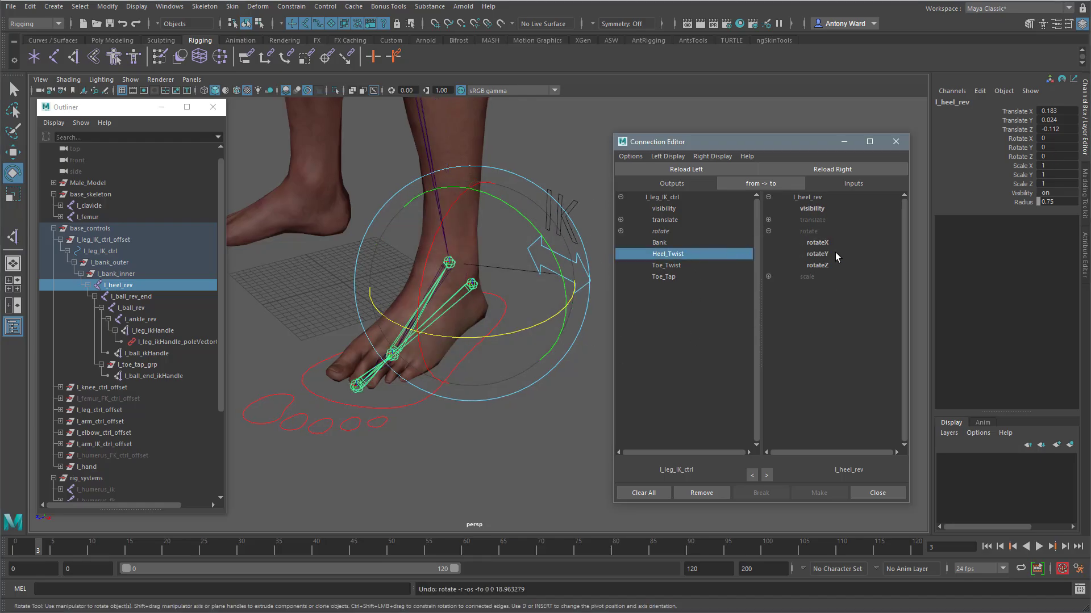
left_click(817, 266)
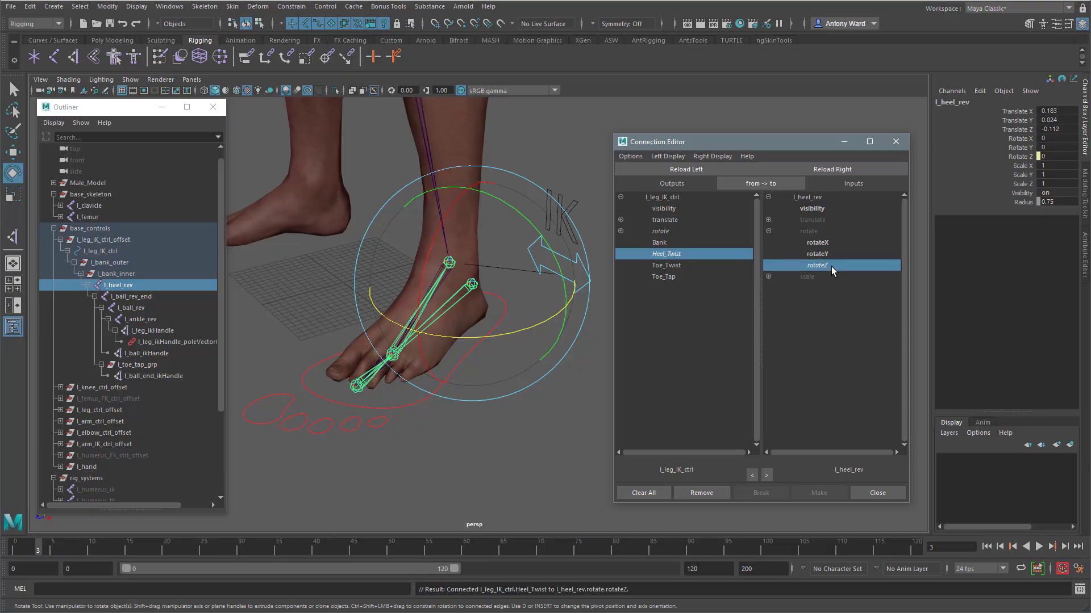
- Select the l_ball_rev_end reverse joint at the tip of the toes
left_click(524, 453)
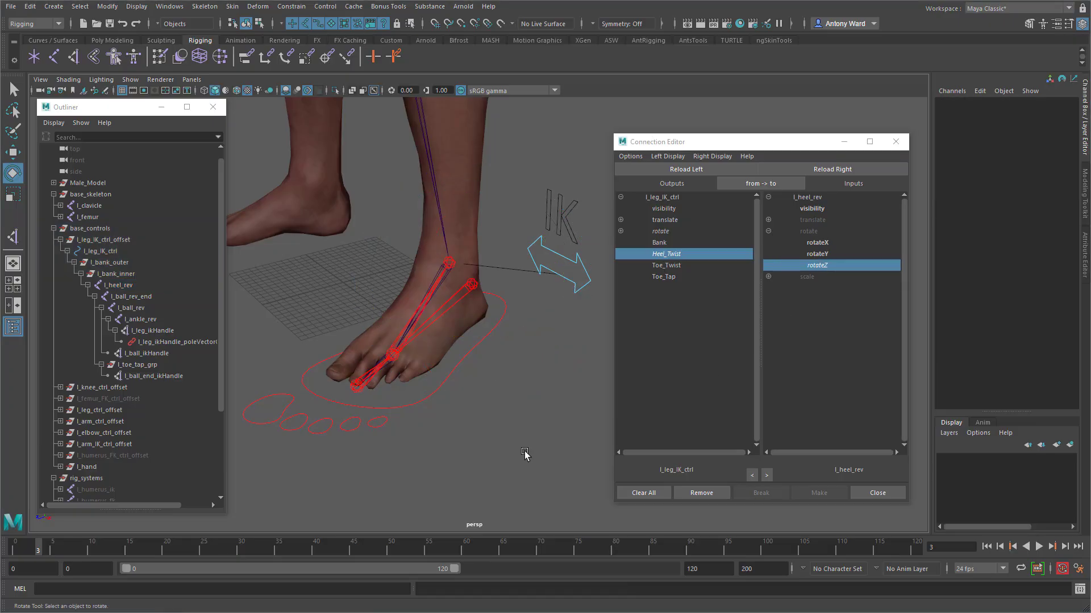
left_click(362, 391)
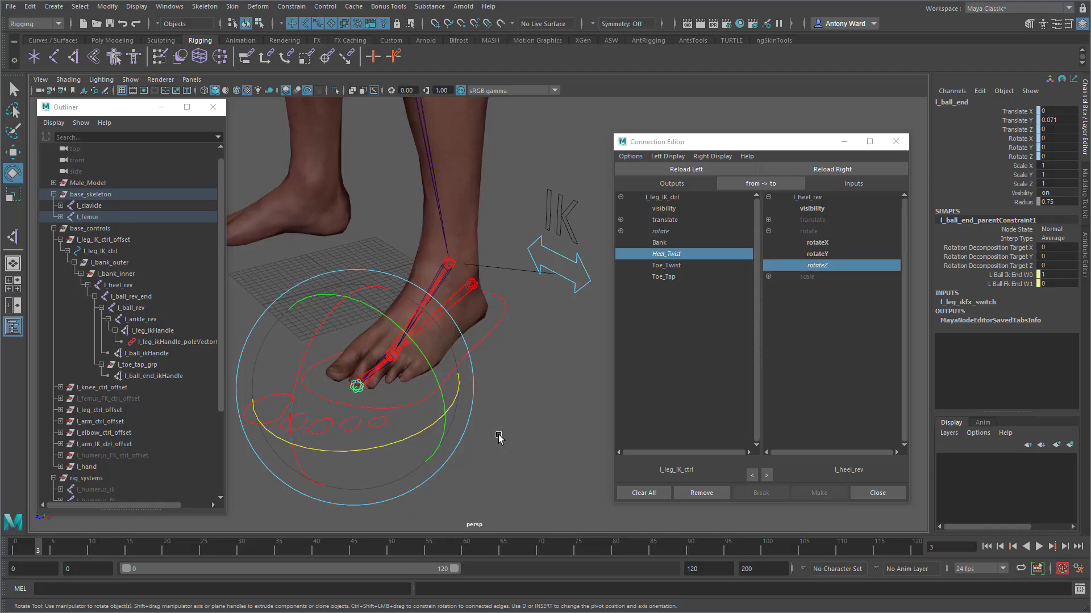
left_click(499, 438)
left_click(393, 355)
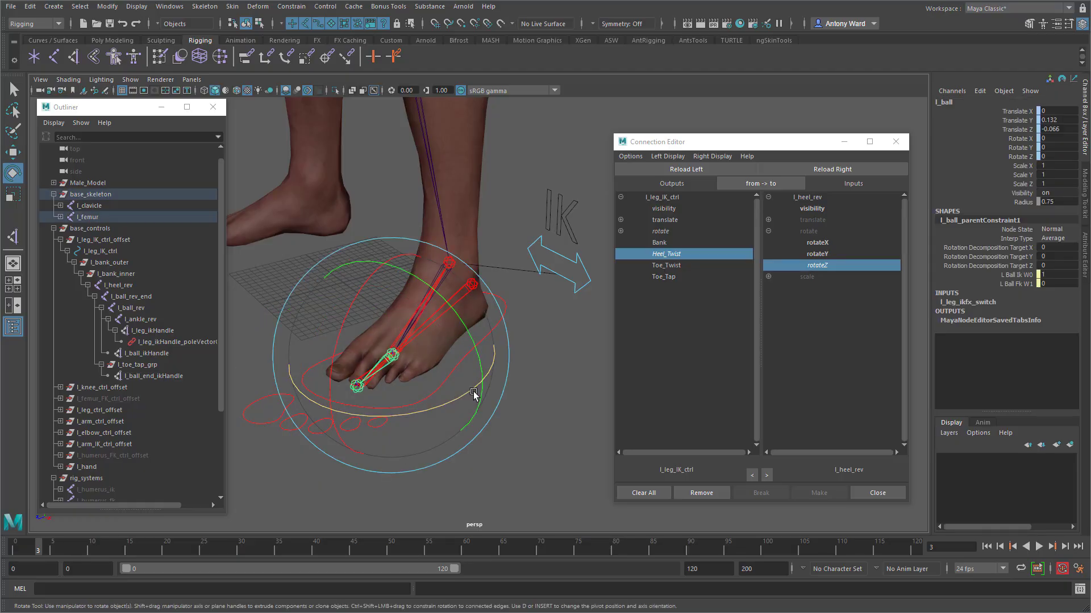
left_click(524, 395)
left_click(462, 341)
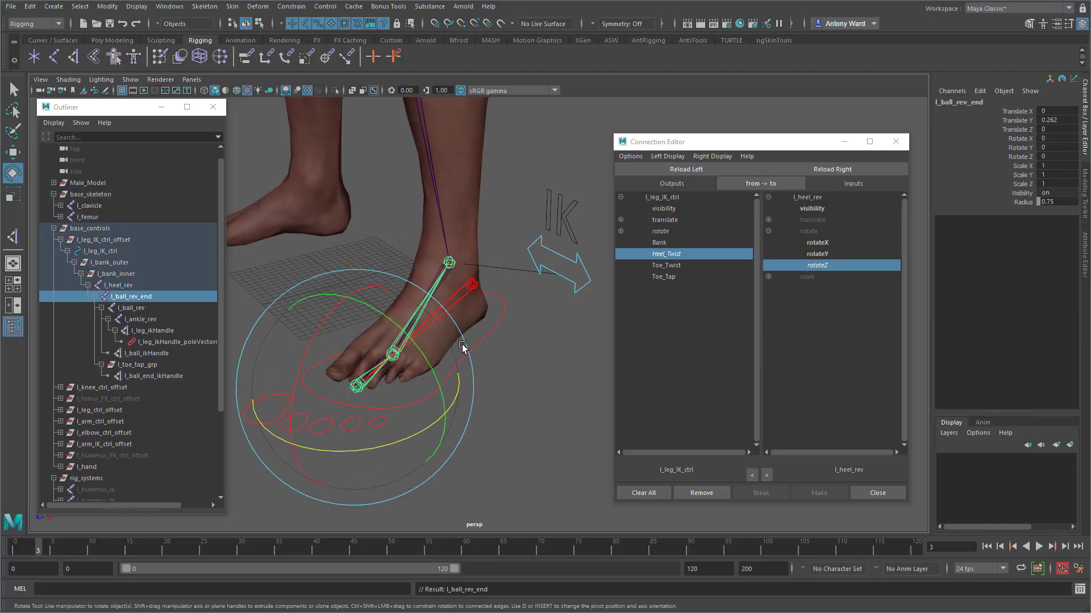
- Load l_ball_rev_end as the connection target and try rotating it about Z, undoing the rotation
left_click(834, 170)
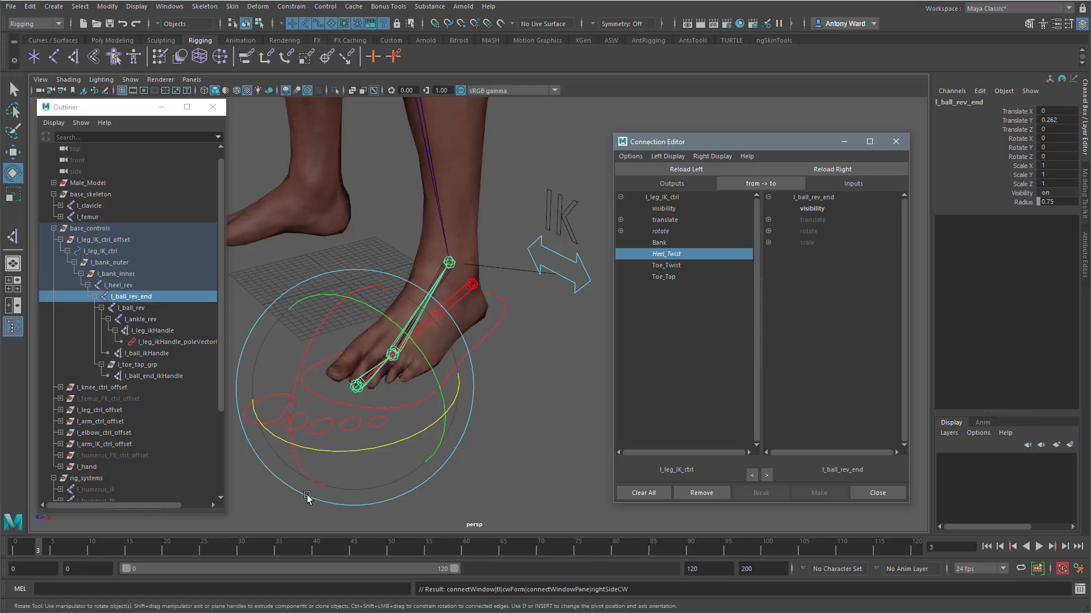
mouse_move(352, 452)
left_mouse_down()
mouse_move(370, 453)
mouse_move(333, 453)
mouse_move(372, 451)
left_mouse_up()
key("ctrl+z")
key("ctrl+z")
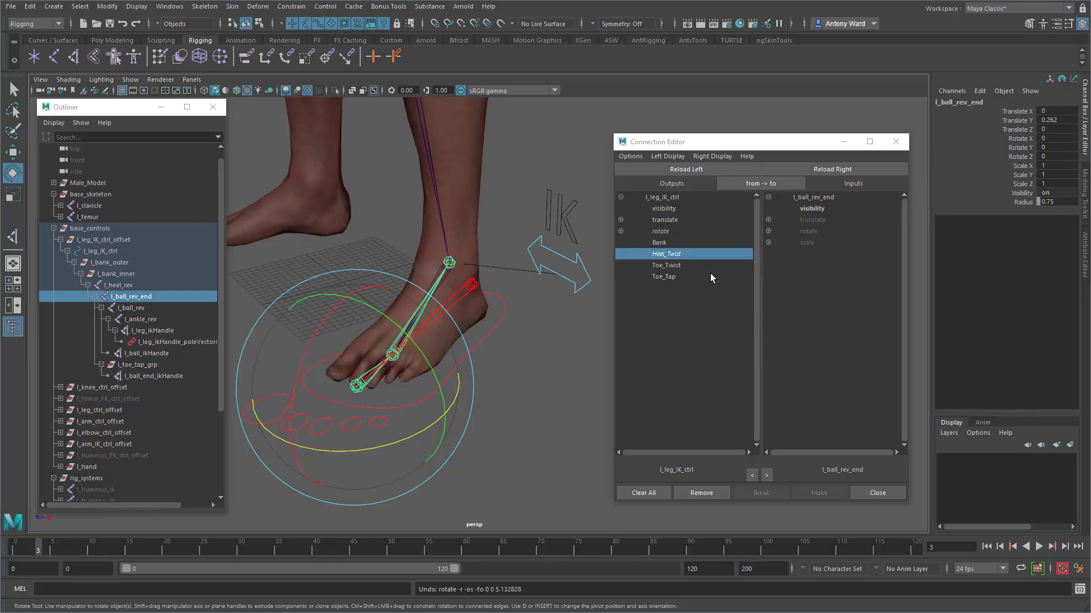
- Connect the Toe_Twist attribute of l_leg_IK_ctrl to rotateZ of l_ball_rev_end
left_click(683, 265)
left_click(832, 170)
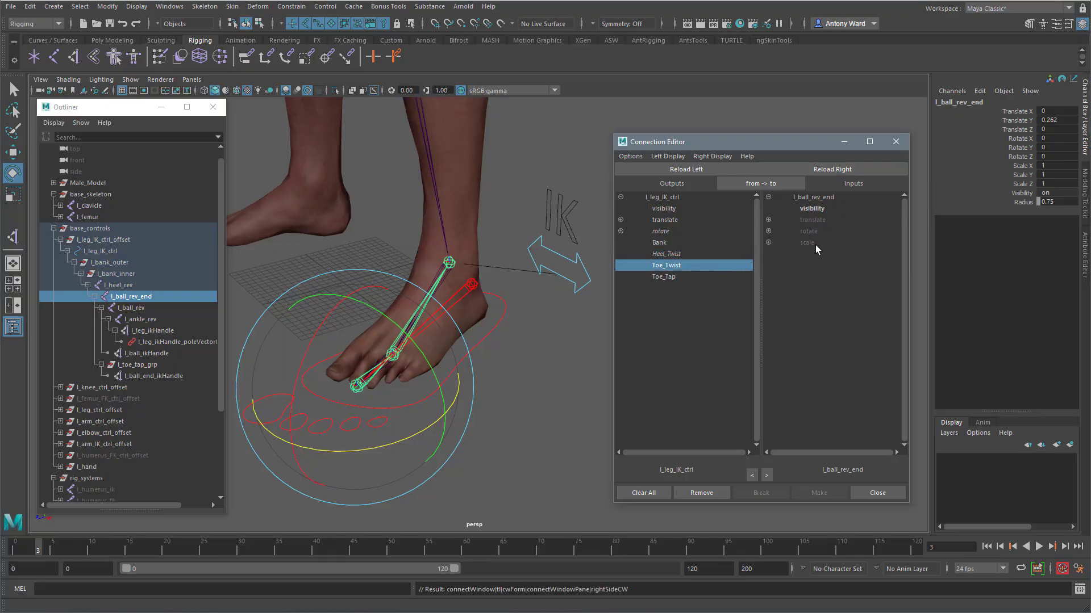
left_click(768, 231)
left_click(818, 265)
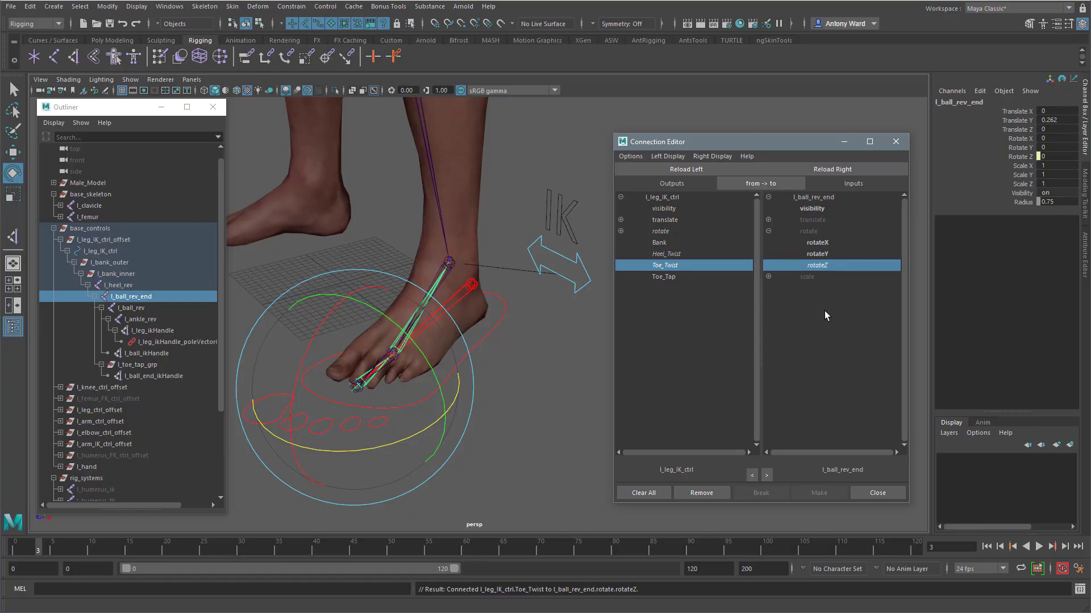
- Connect Toe_Tap of l_leg_IK_ctrl to rotateX of l_toe_tap_grp, trying the group's X rotation and undoing it first
left_click(664, 276)
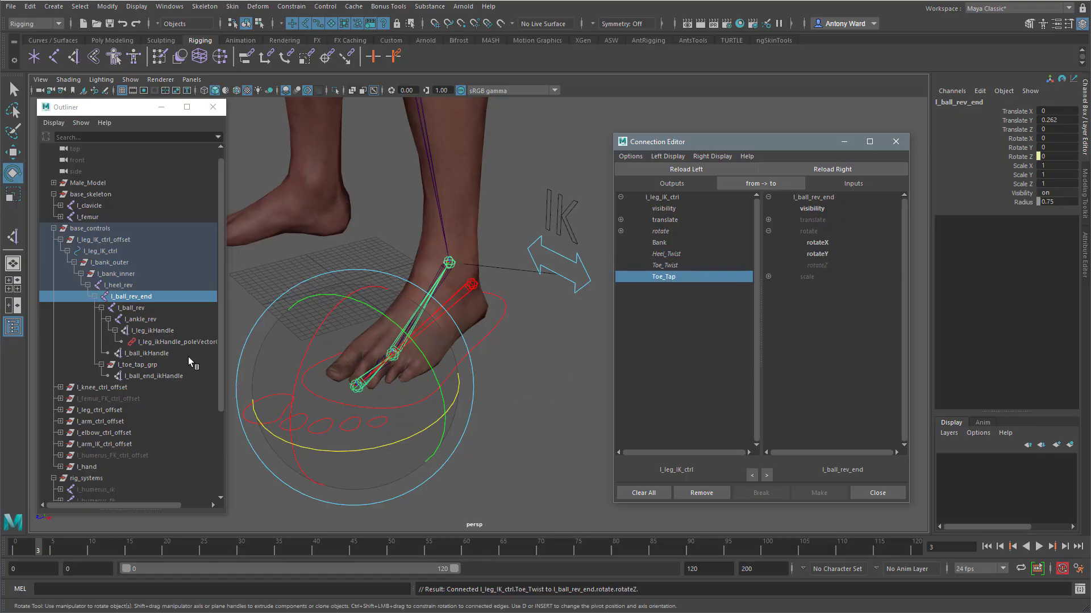
left_click(146, 365)
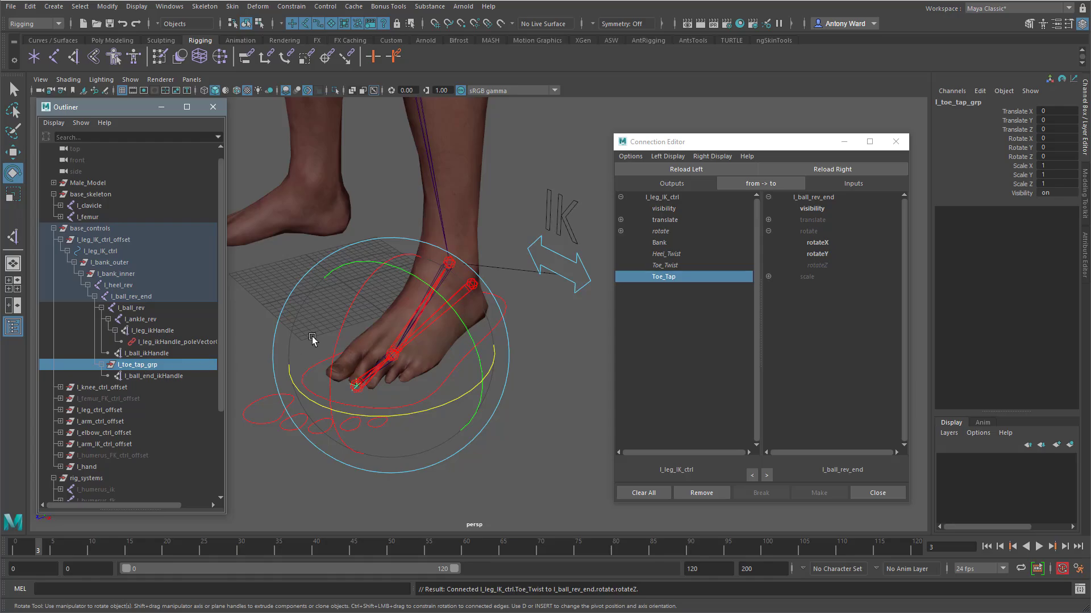
left_click_drag(346, 314, 369, 293)
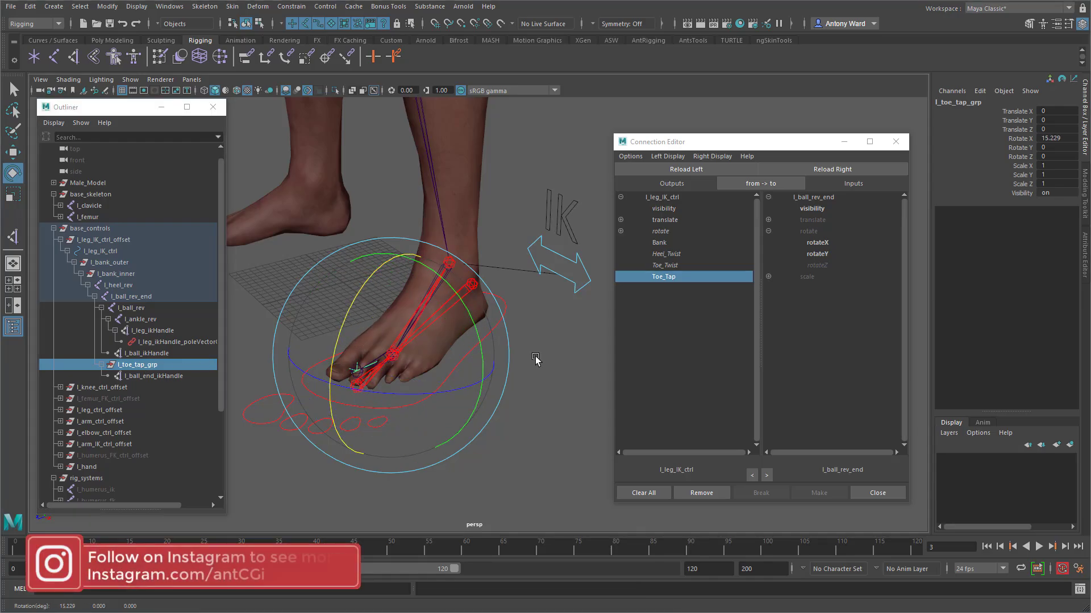
key("ctrl+z")
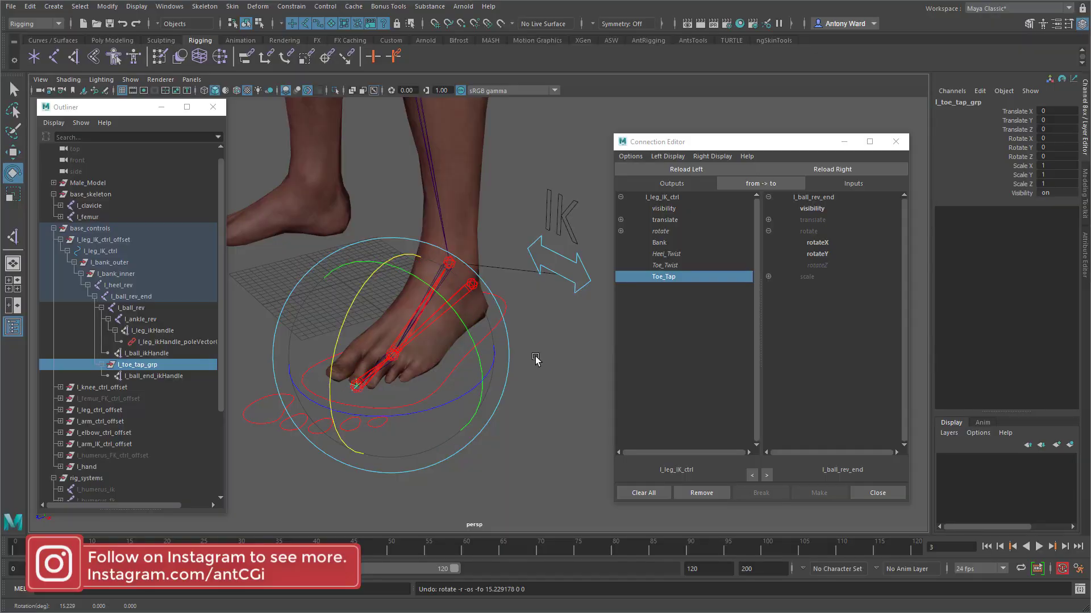
left_click(825, 172)
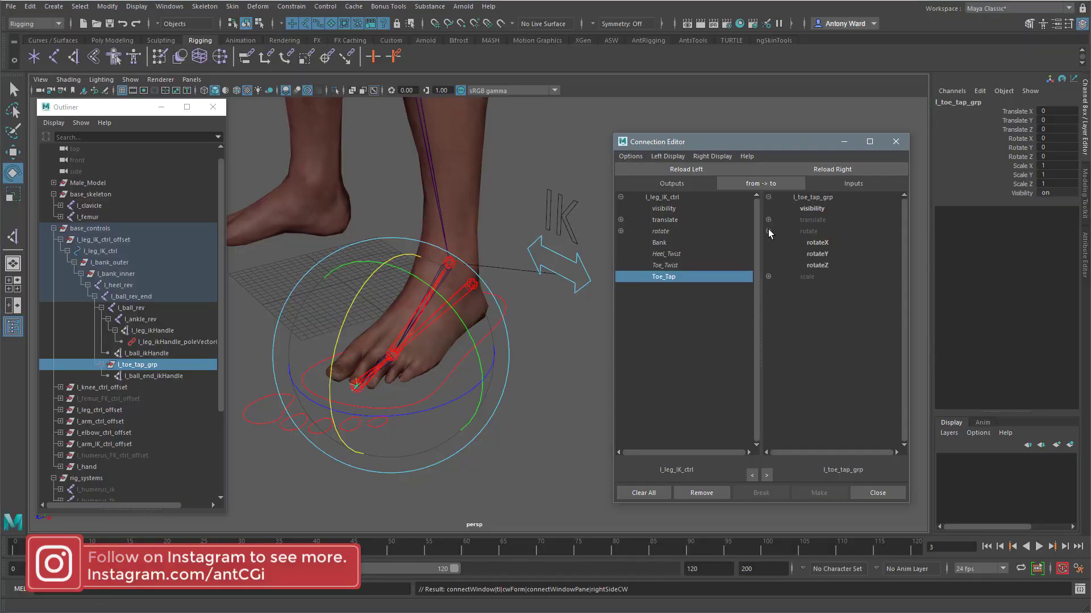
left_click(822, 244)
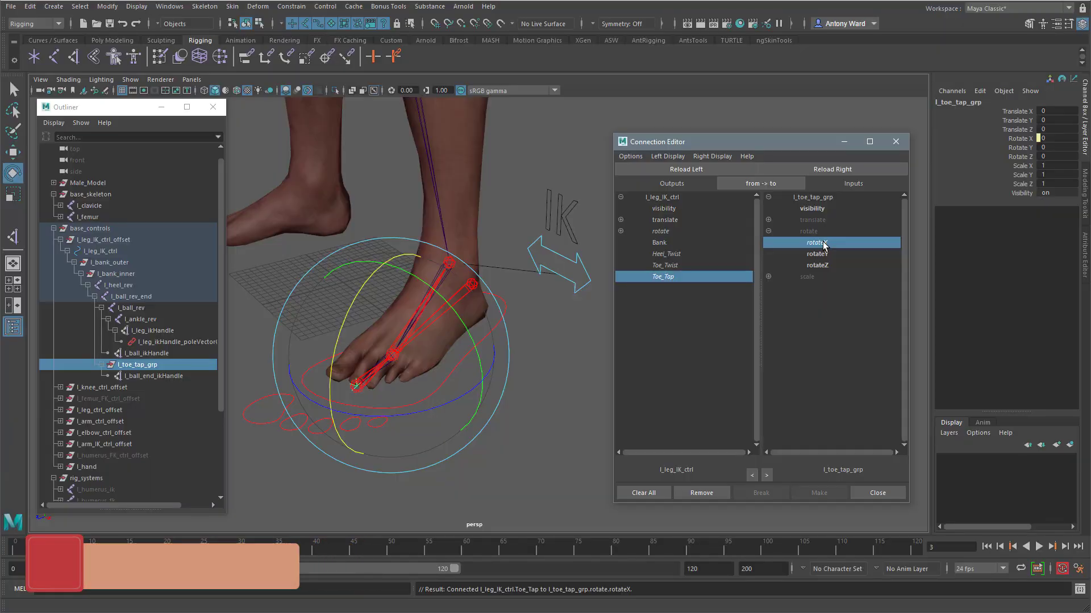
- Select l_leg_IK_ctrl and test its Heel Twist and Toe Twist attributes, undoing each change
left_click(521, 310)
left_click(504, 310)
left_click_drag(458, 473, 493, 449, "alt")
left_click(1018, 193)
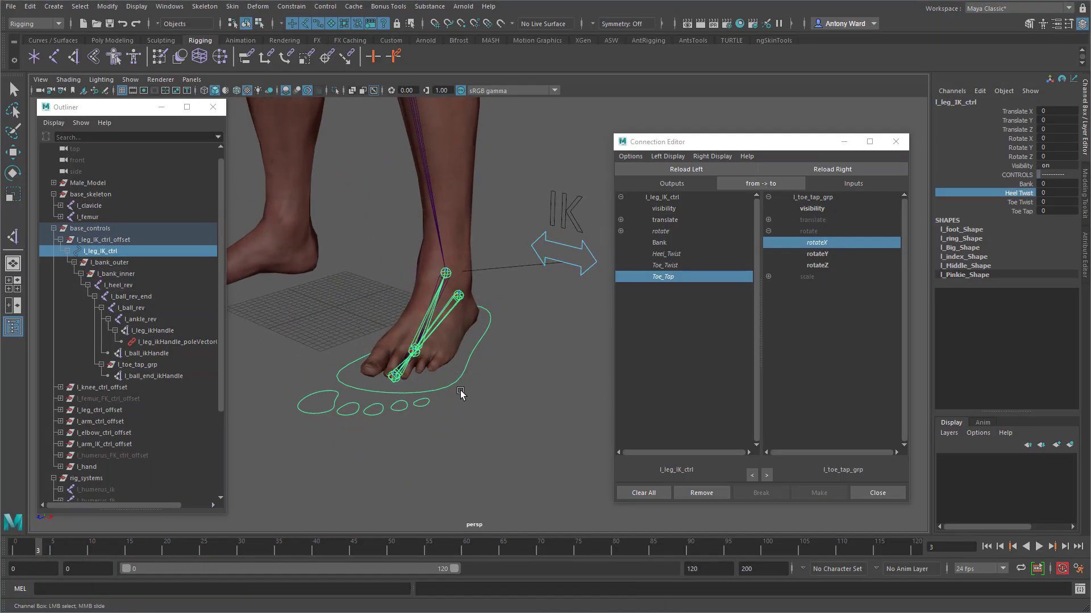
middle_click_drag(462, 397, 344, 378)
key("ctrl+z")
left_click(1021, 202)
key("ctrl+z")
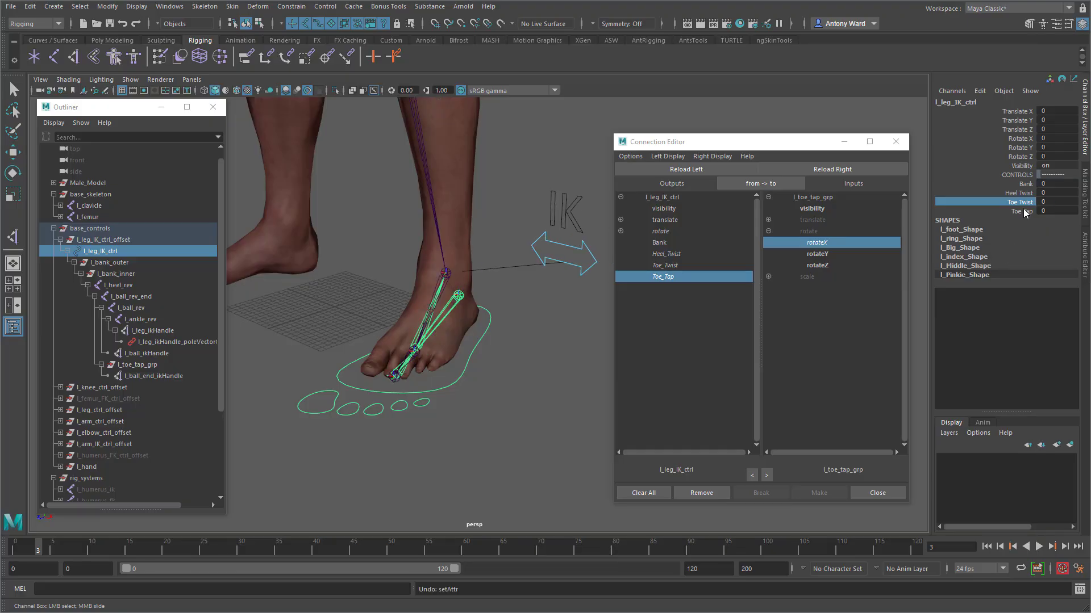
- Test the Toe Tap attribute of l_leg_IK_ctrl from two viewing angles, undoing each change
left_click(1021, 211)
middle_click_drag(477, 400, 343, 411)
key("ctrl+z")
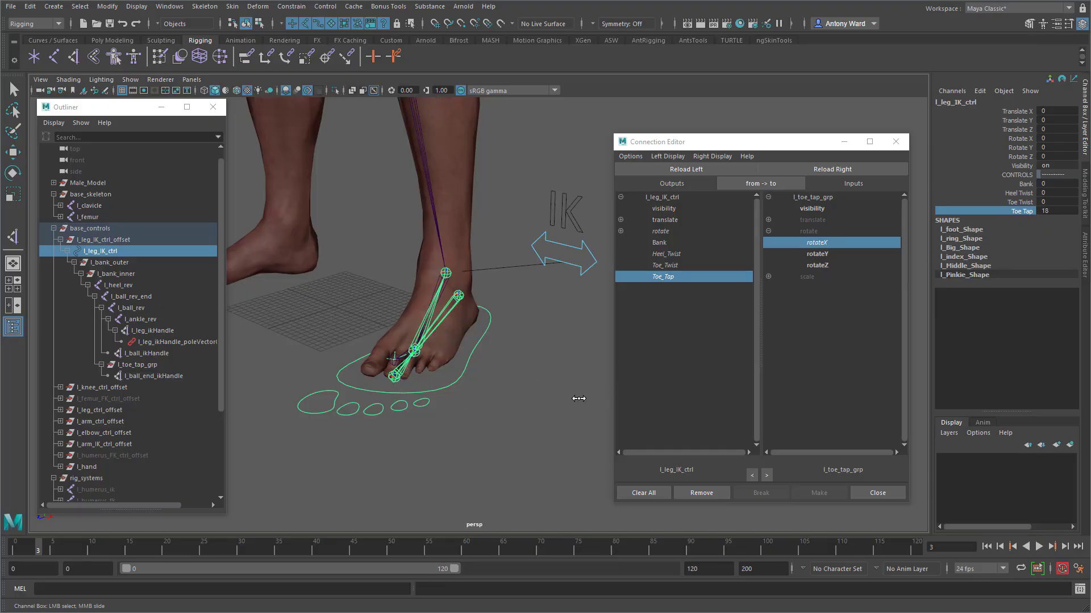
left_click_drag(574, 397, 395, 409, "alt")
right_click_drag(396, 409, 484, 409, "alt")
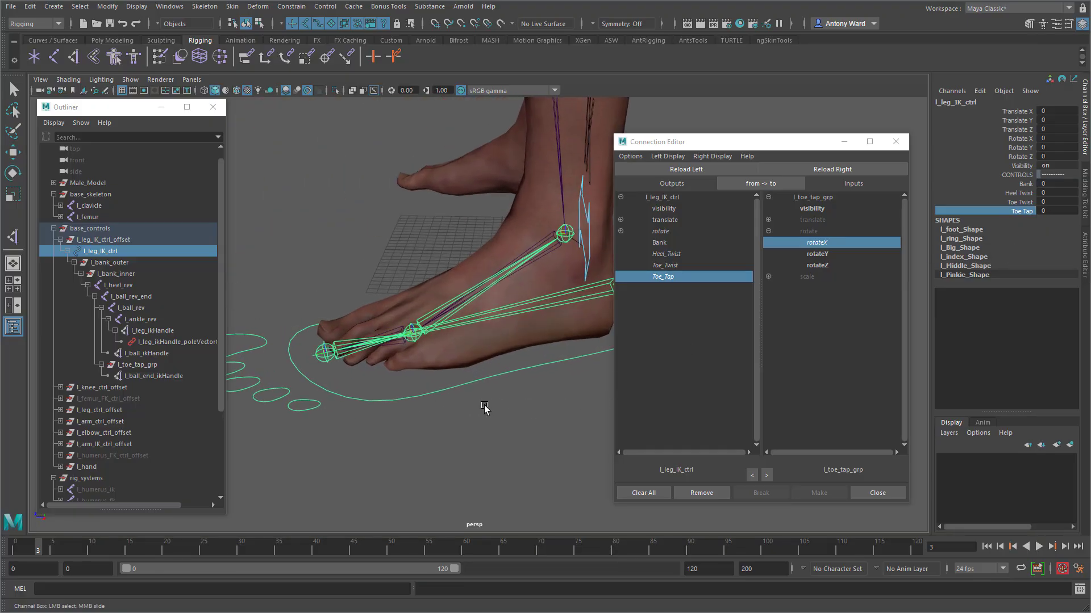
left_click_drag(484, 409, 509, 406, "alt")
middle_click_drag(405, 406, 455, 420)
key("ctrl+z")
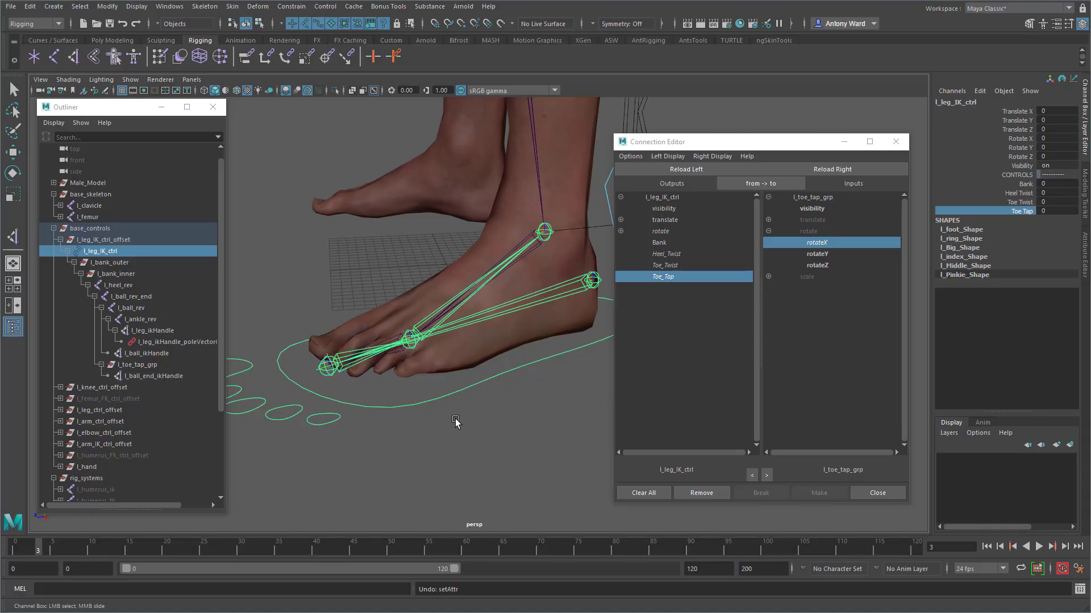
- Close the Connection Editor and clear the selection of the leg control
left_click_drag(506, 419, 568, 421, "alt")
right_click_drag(568, 420, 369, 404, "alt")
middle_click_drag(543, 371, 494, 389, "alt")
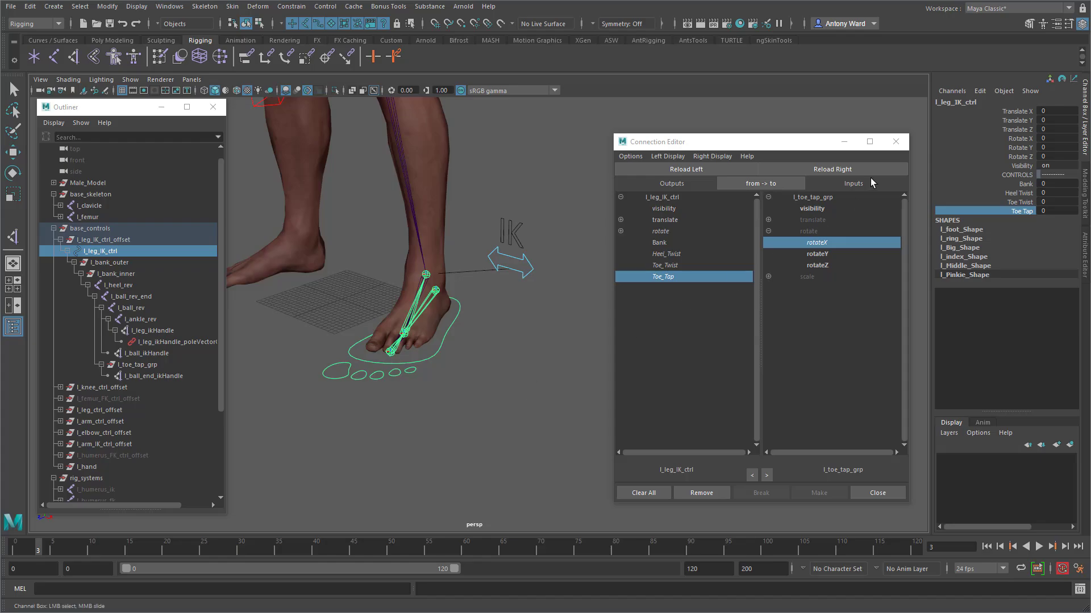
left_click(896, 142)
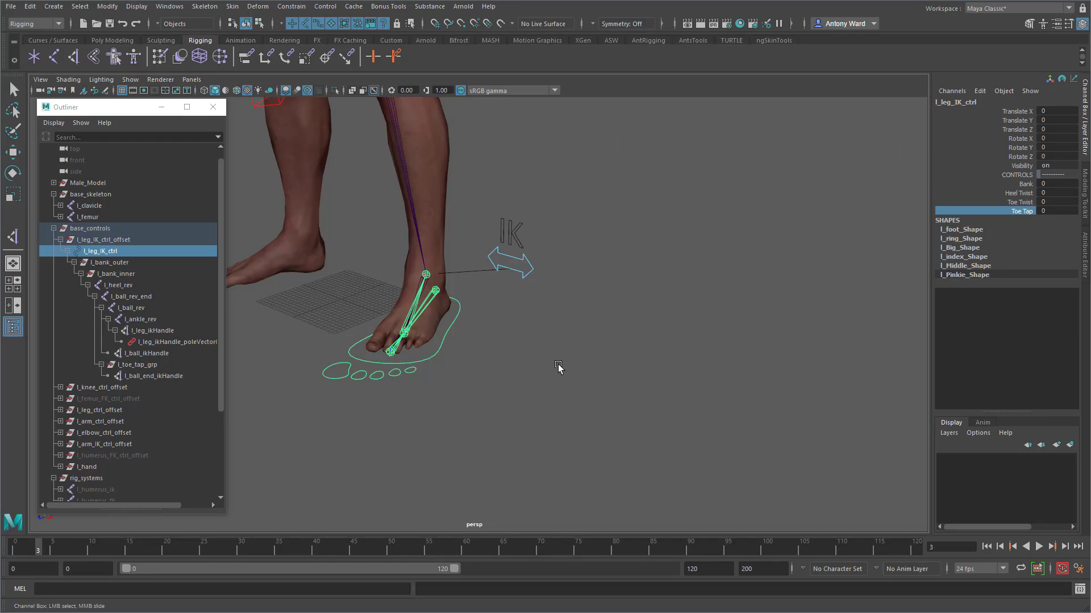
middle_click_drag(520, 363, 528, 363, "alt")
left_click(1027, 184)
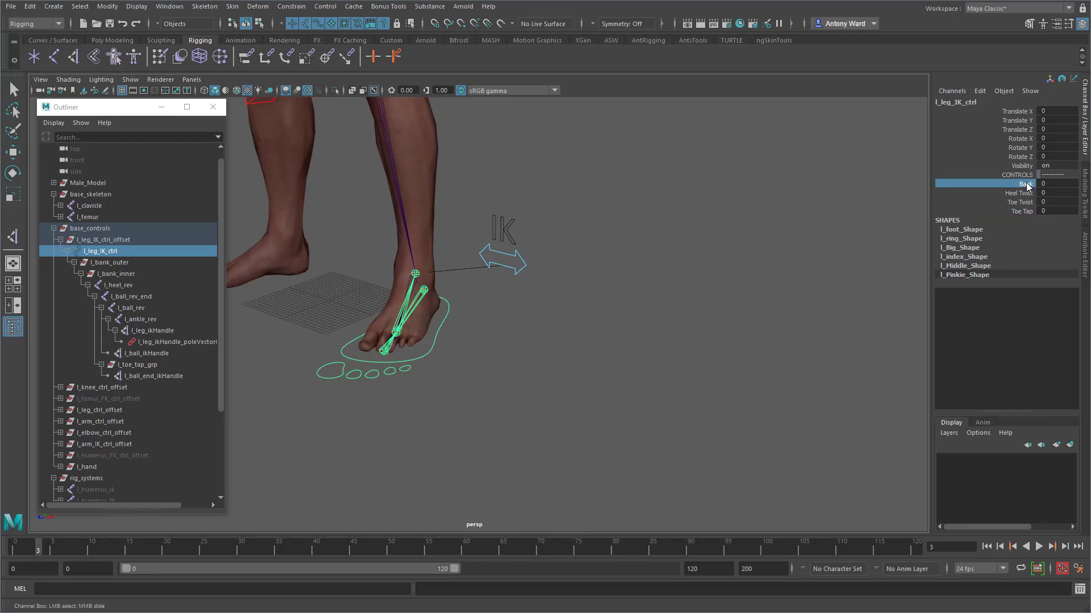
middle_click_drag(566, 302, 545, 306, "alt")
left_click(555, 309)
key("e")
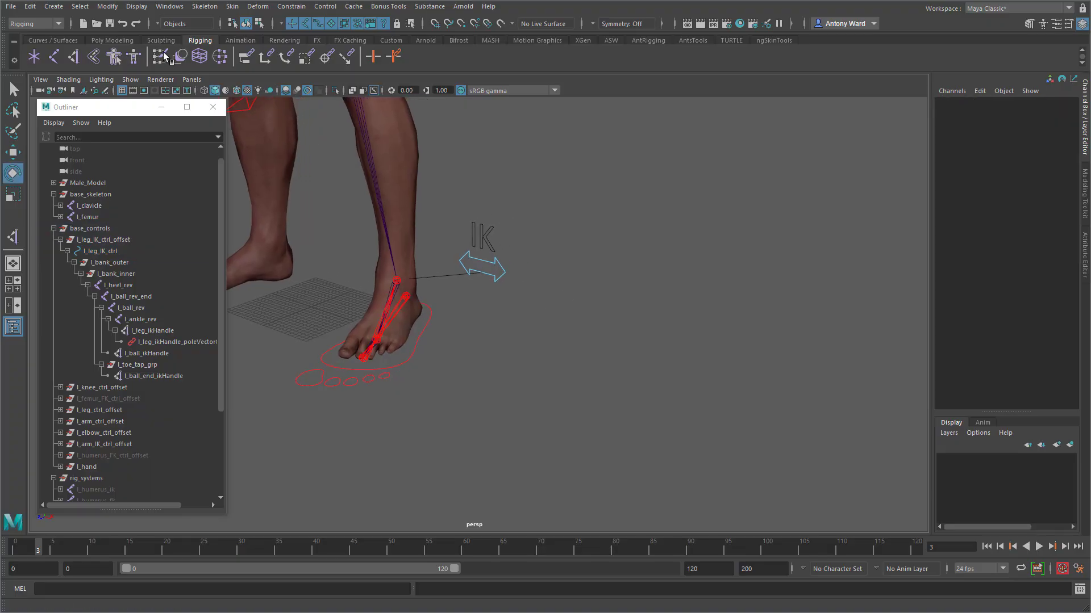
- Open the Node Editor and remove l_leg_ikfk_switch and the two parent constraint nodes from the graph
left_click(169, 6)
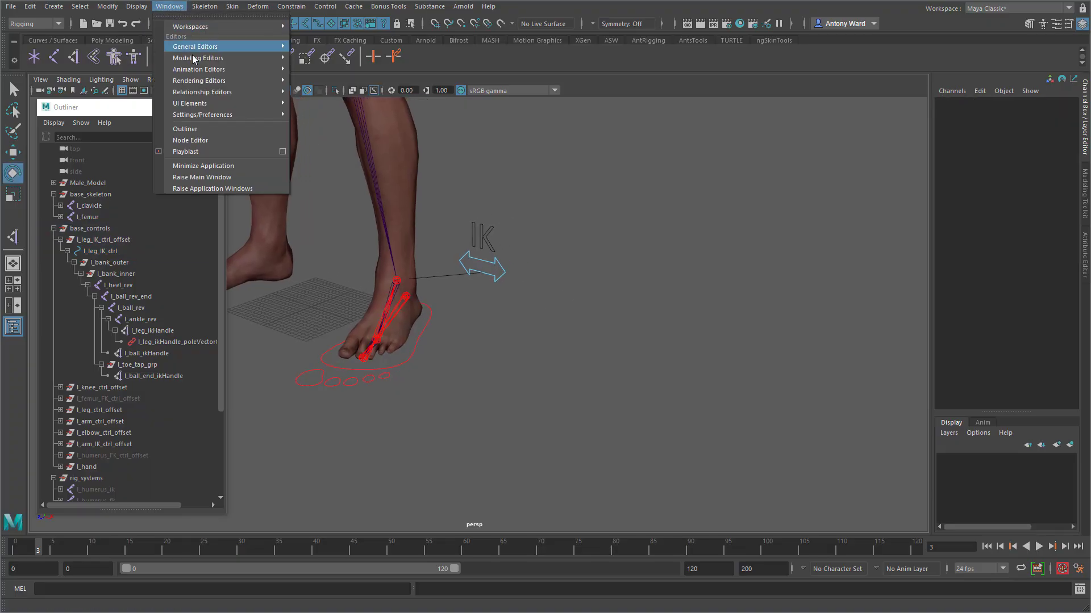
mouse_move(209, 70)
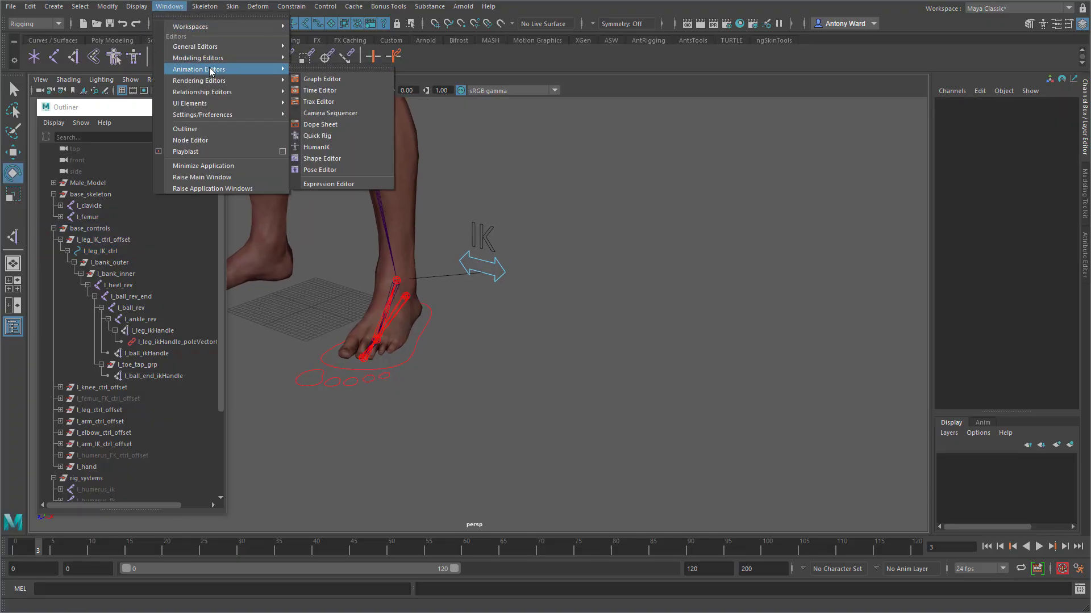
left_click(207, 140)
left_click_drag(626, 71, 701, 65)
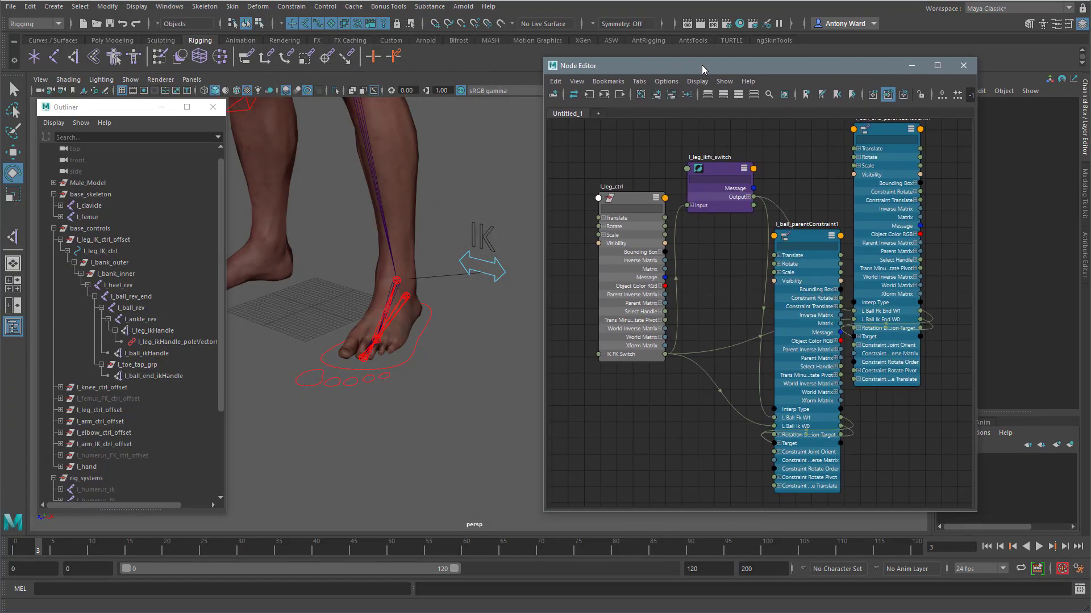
left_click_drag(696, 142, 921, 416)
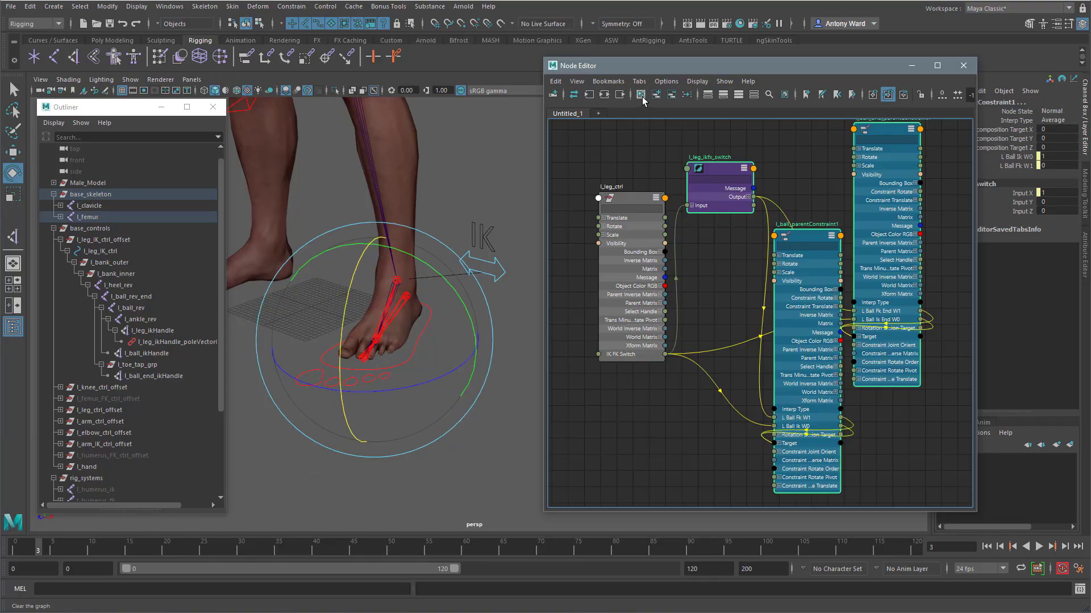
left_click(671, 95)
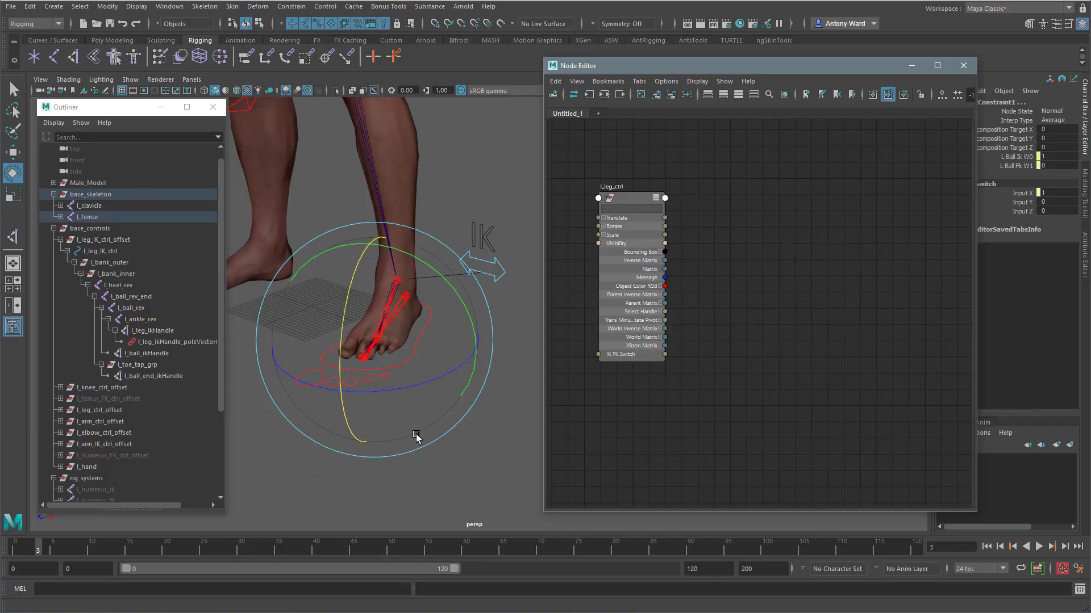
- Add the l_bank_outer and l_bank_inner groups to the Node Editor graph
middle_click_drag(417, 438, 346, 445, "alt")
left_click_drag(124, 263, 124, 274)
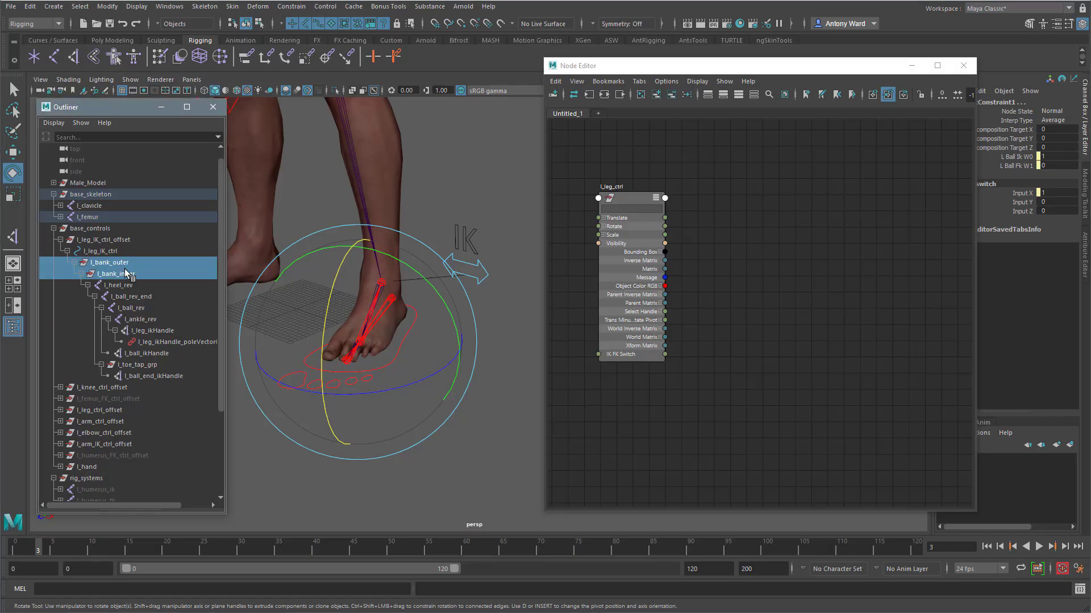
left_click(657, 95)
left_click(771, 404)
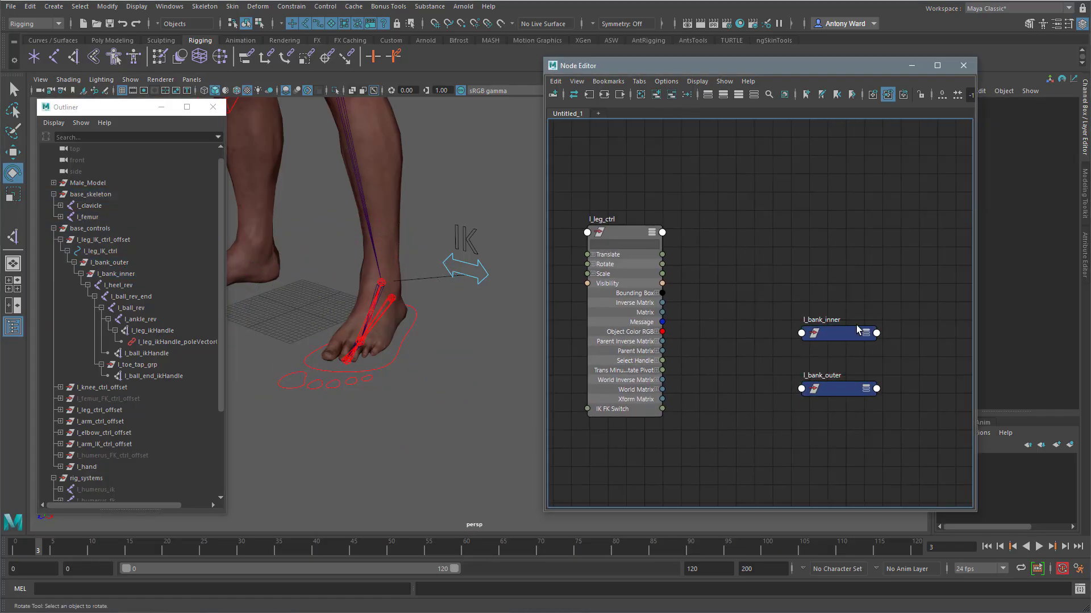
- Expand the attributes of the l_bank_inner and l_bank_outer nodes and arrange the two nodes side by side
left_click_drag(866, 332, 854, 195)
left_click(854, 196)
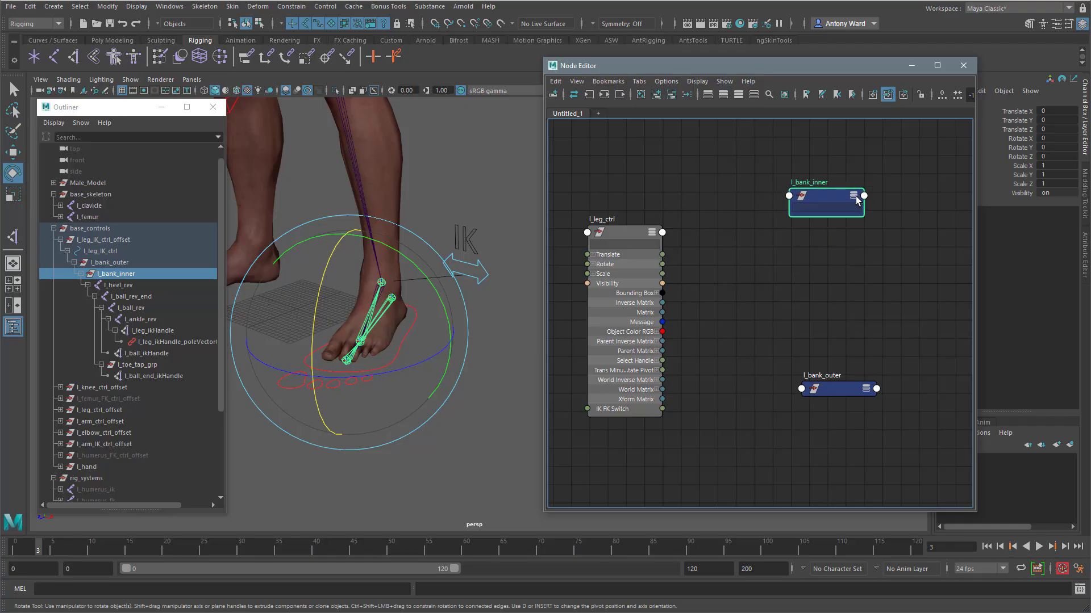
left_click(866, 392)
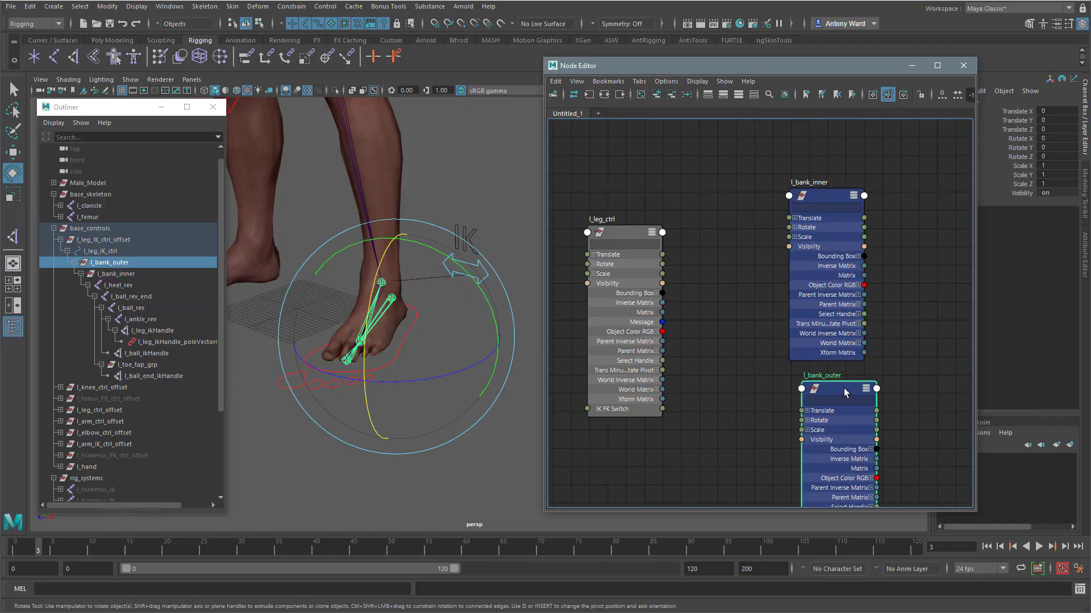
left_click_drag(847, 393, 931, 231)
- Try rotating l_bank_outer about Y by about 6.5 degrees to test the banking axis, then undo it
left_click_drag(422, 340, 430, 344, "alt")
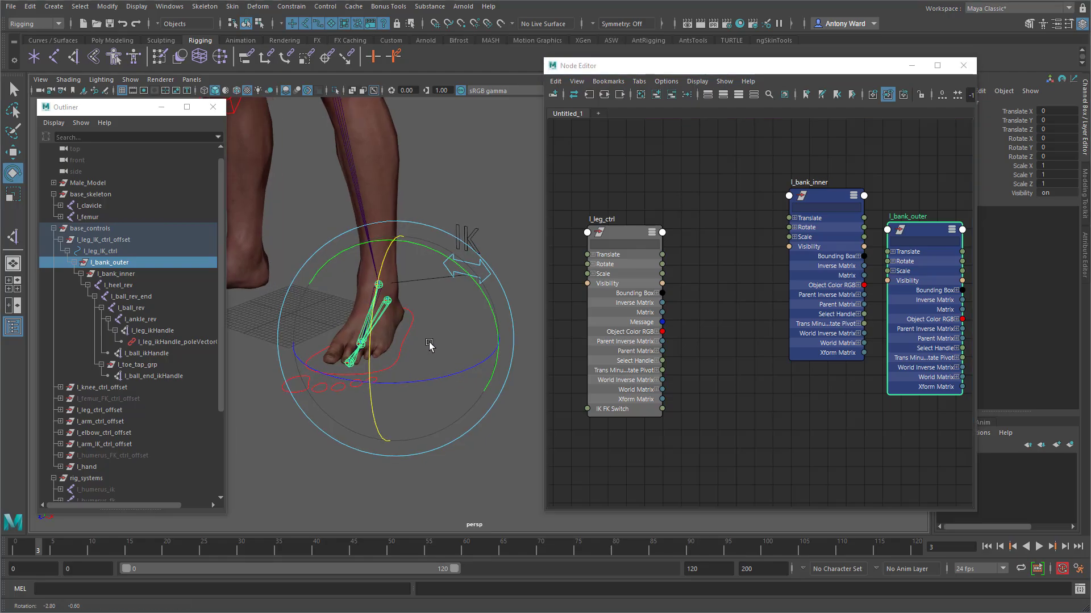
left_click_drag(456, 264, 444, 269)
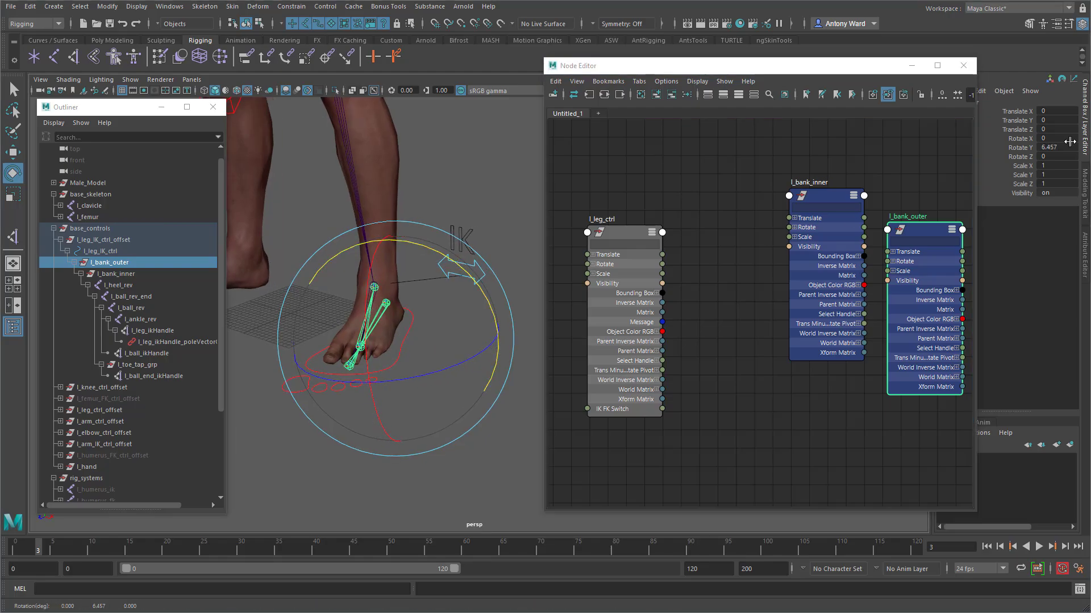
left_click(1027, 148)
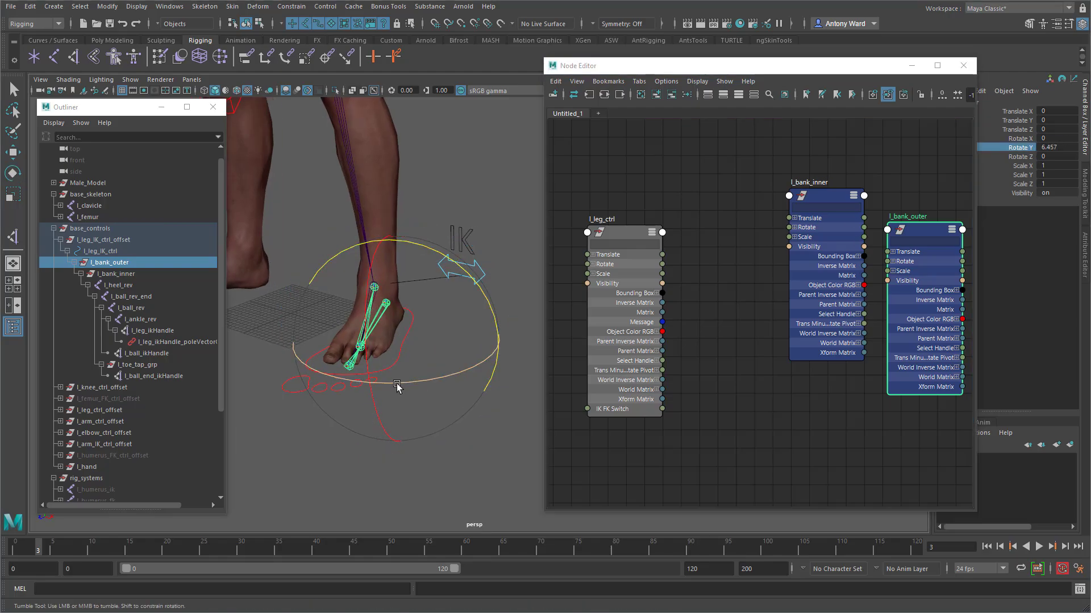
key("ctrl+z")
- Remove l_leg_ctrl from the graph and add l_leg_IK_ctrl in its place
middle_click_drag(822, 452, 806, 434, "alt")
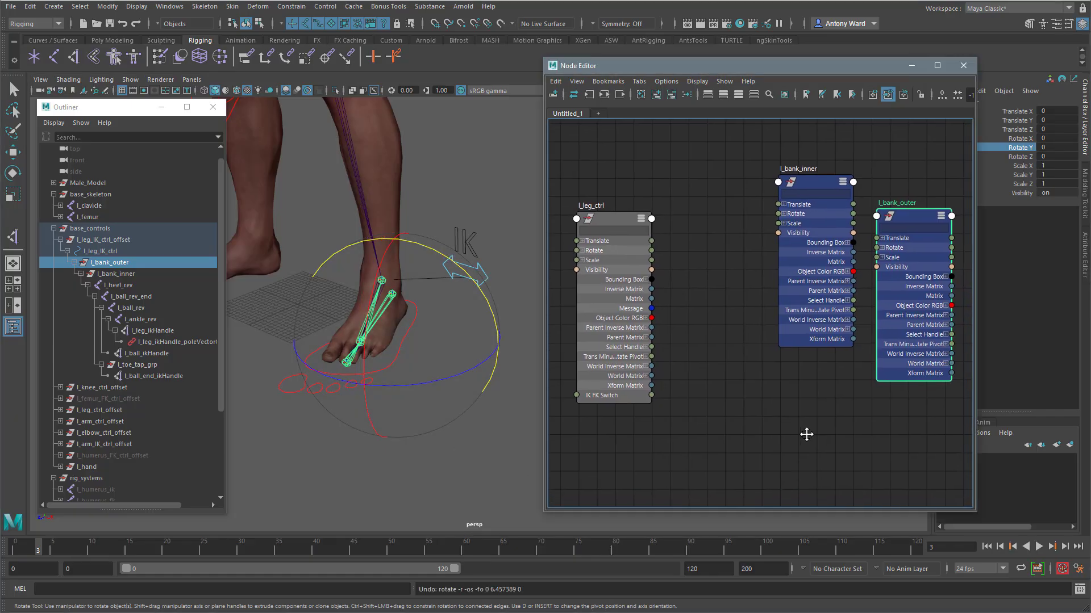
left_click(615, 220)
left_click(671, 94)
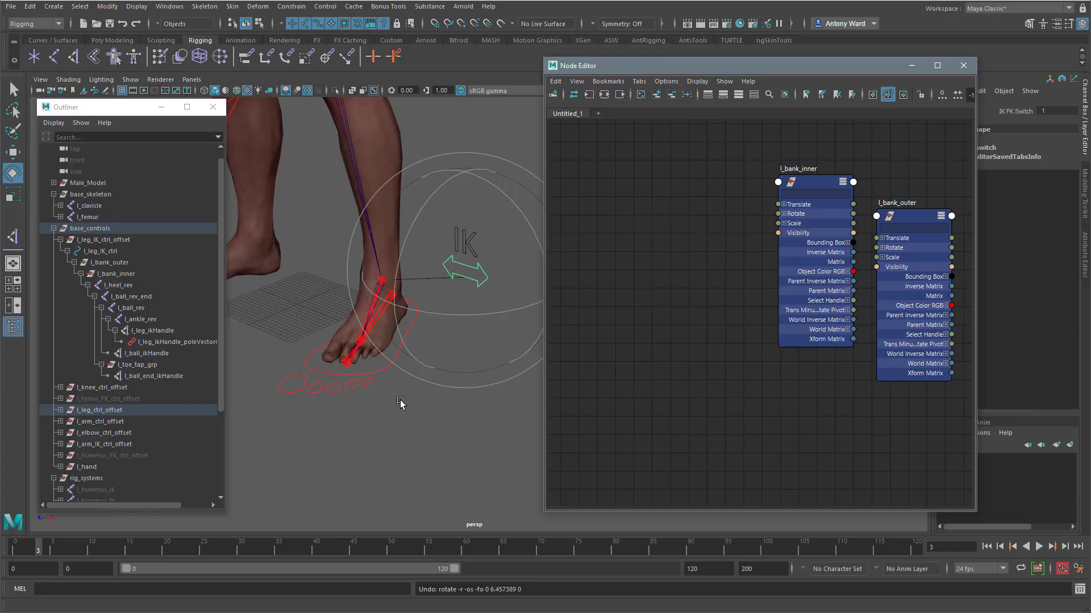
left_click(373, 385)
left_click(656, 94)
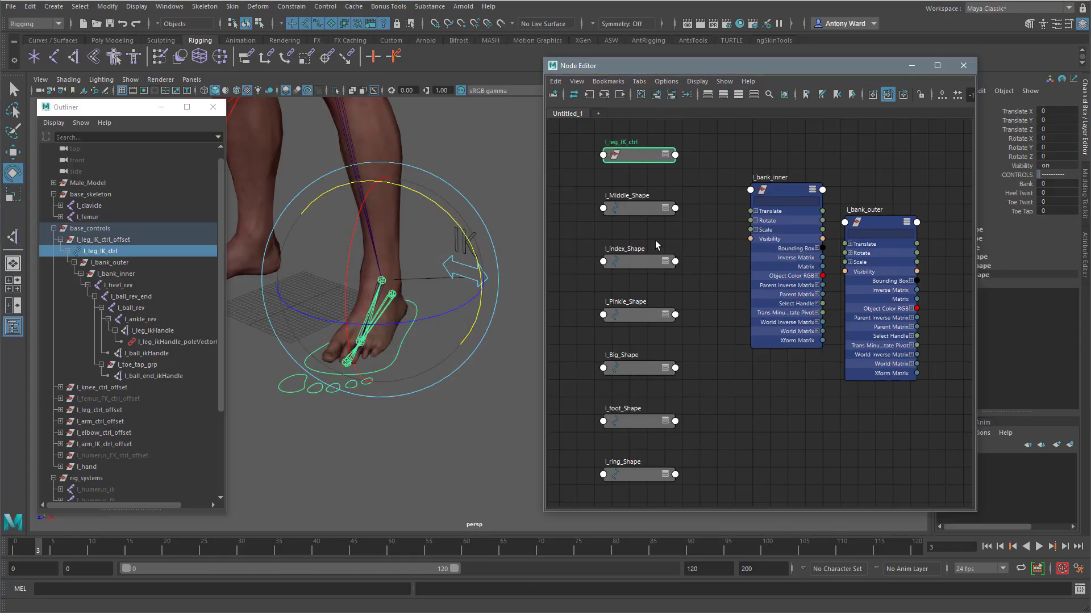
- Remove the foot and toe shape nodes from the graph, and space the expanded l_leg_IK_ctrl node apart from the two bank nodes
left_click_drag(581, 193, 673, 480)
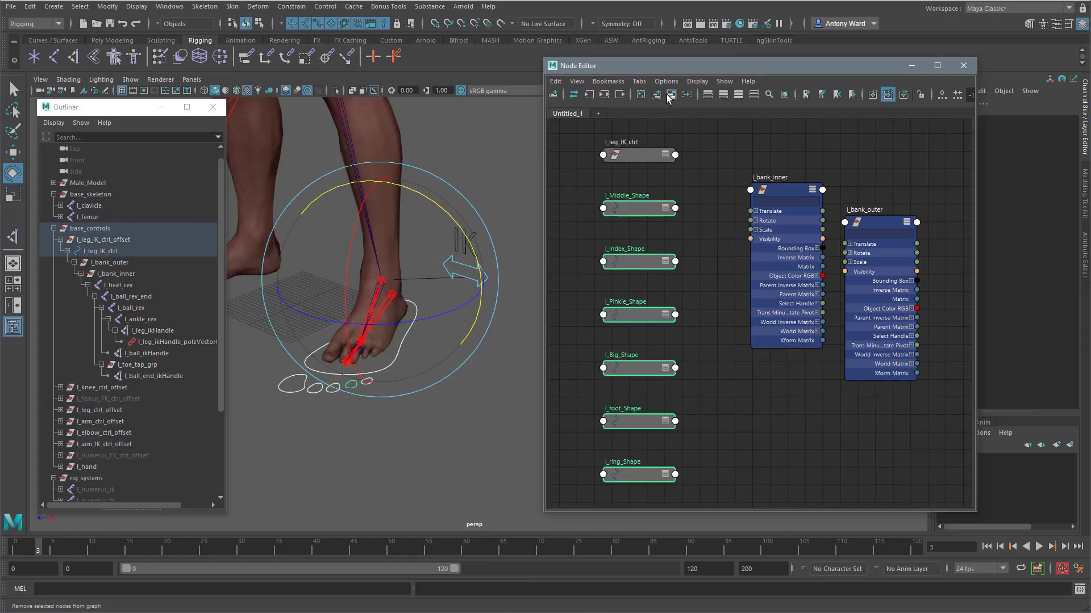
left_click(672, 94)
left_click(666, 155)
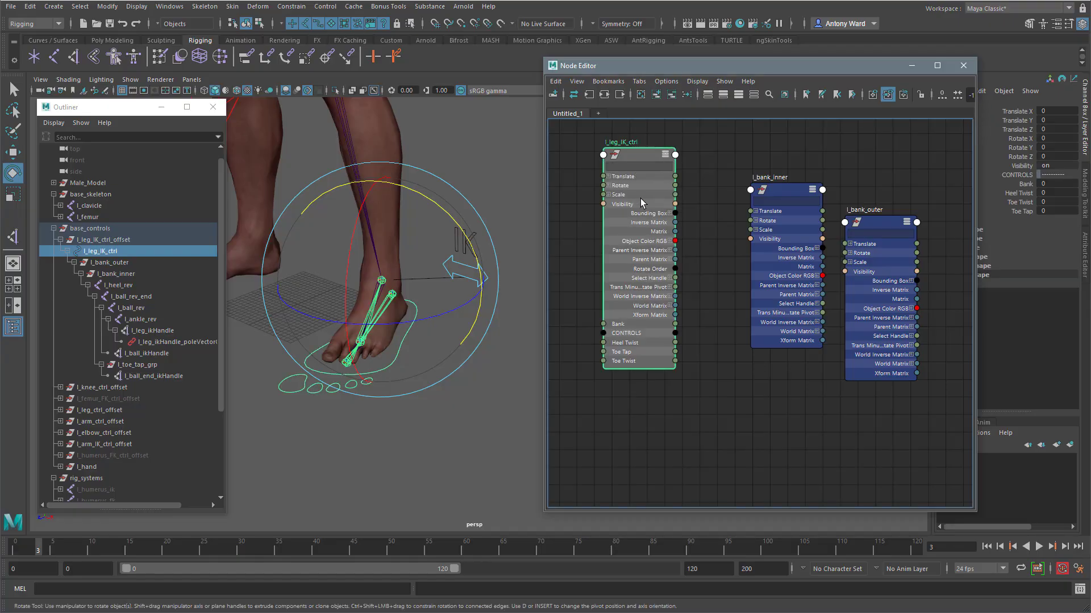
left_click_drag(633, 158, 600, 153)
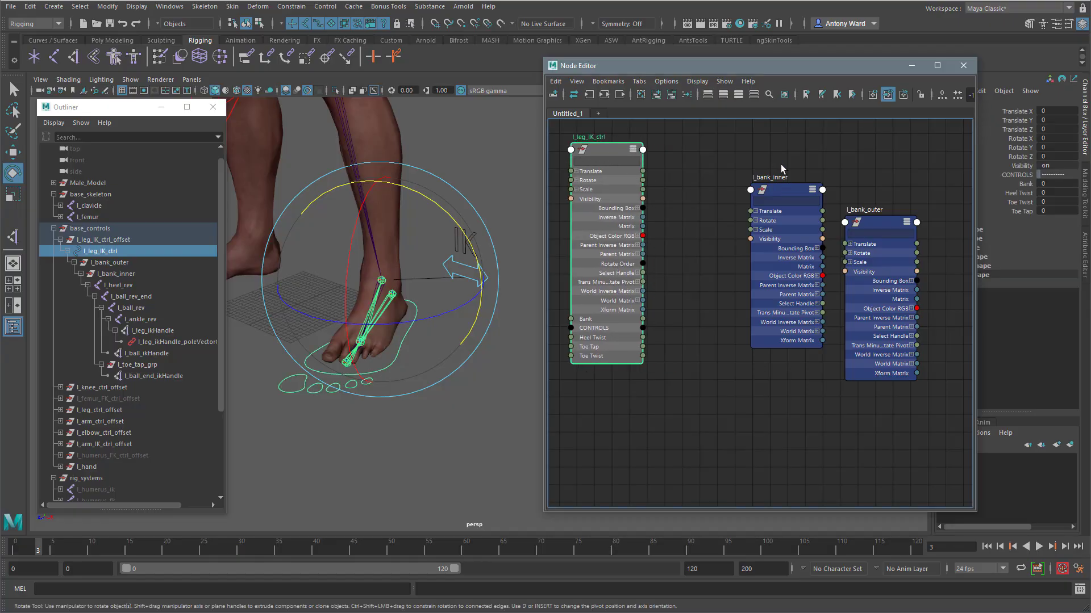
left_click_drag(781, 165, 910, 215)
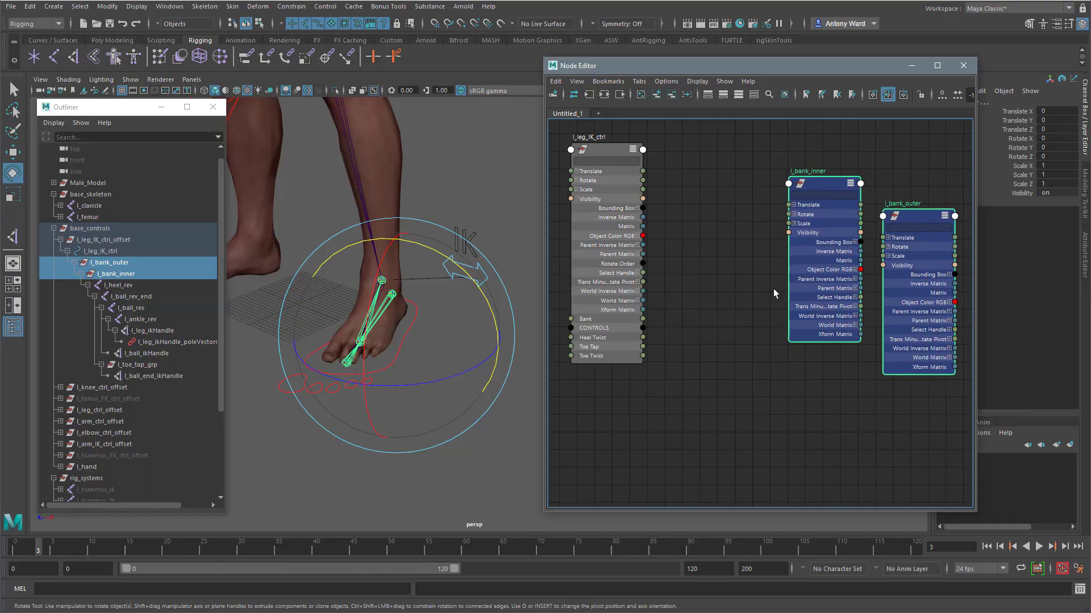
- Try rotating l_bank_outer and l_bank_inner about Y, the inner one by about 3.7 degrees, undoing each test rotation
left_click_drag(401, 370, 379, 397)
left_click(513, 482)
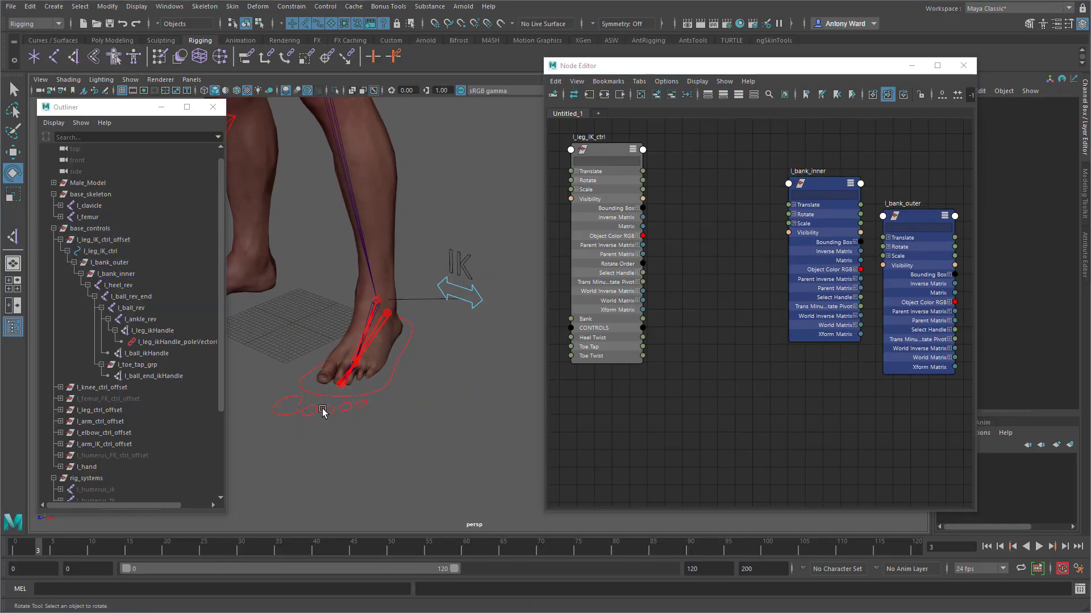
left_click(136, 260)
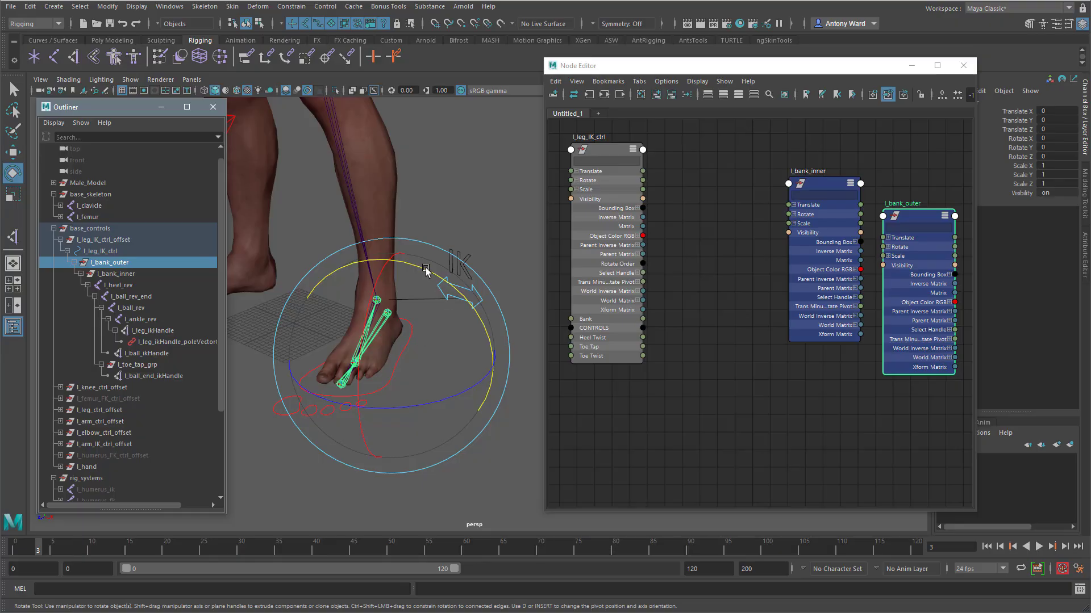
mouse_move(426, 269)
left_mouse_down()
mouse_move(483, 284)
mouse_move(499, 301)
mouse_move(336, 258)
mouse_move(410, 279)
left_mouse_up()
key("ctrl+z")
key("Down")
key("ctrl+z")
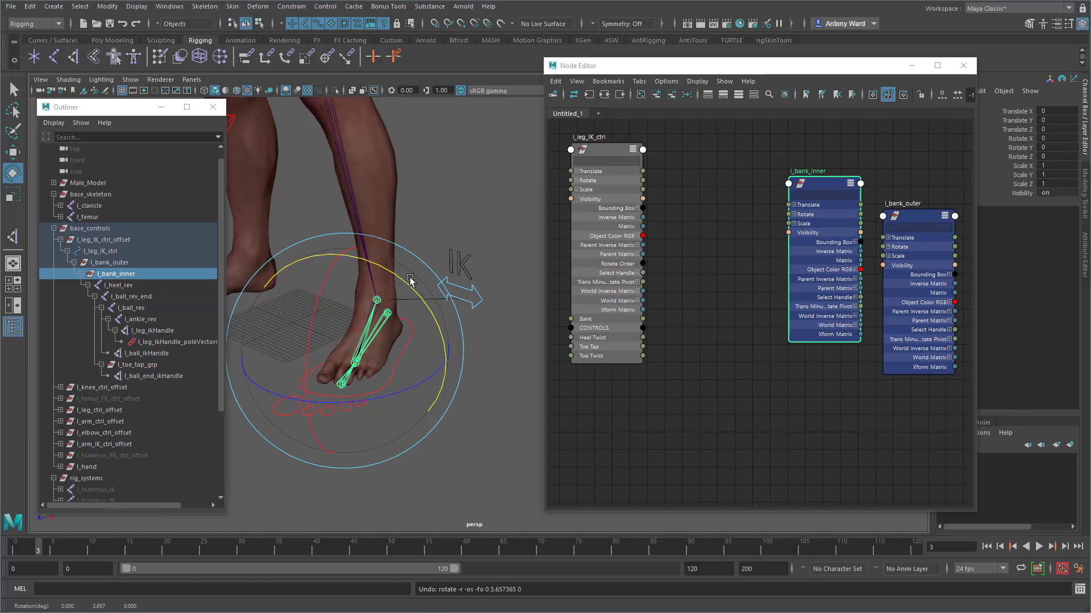
- Create a condition node between l_leg_IK_ctrl and the bank nodes, and expand its Color If True, Color If False and Out Color attributes
left_click(752, 363)
key("Tab")
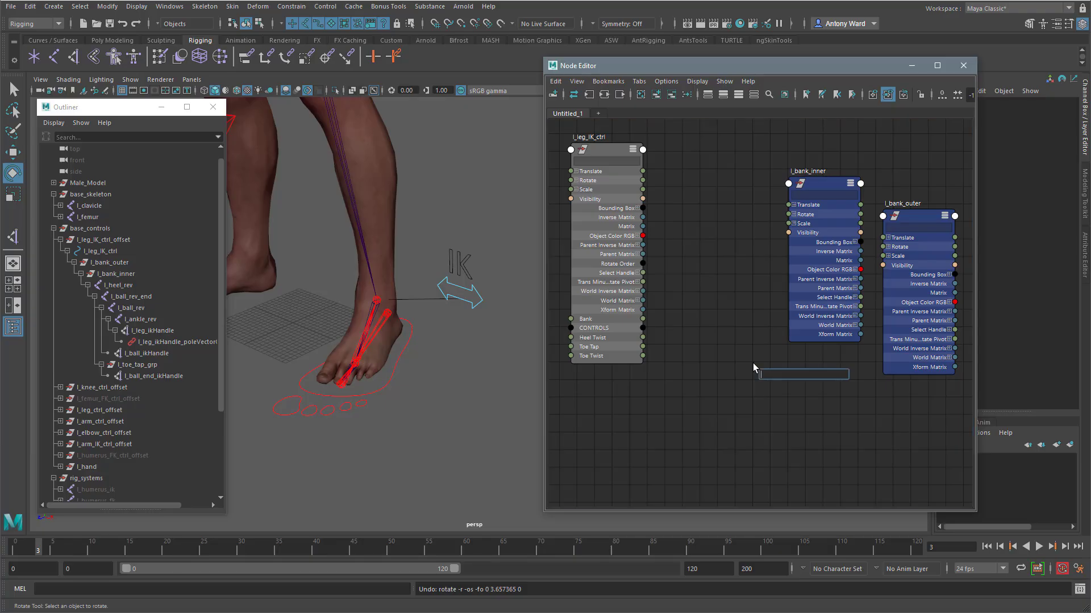
type("condition")
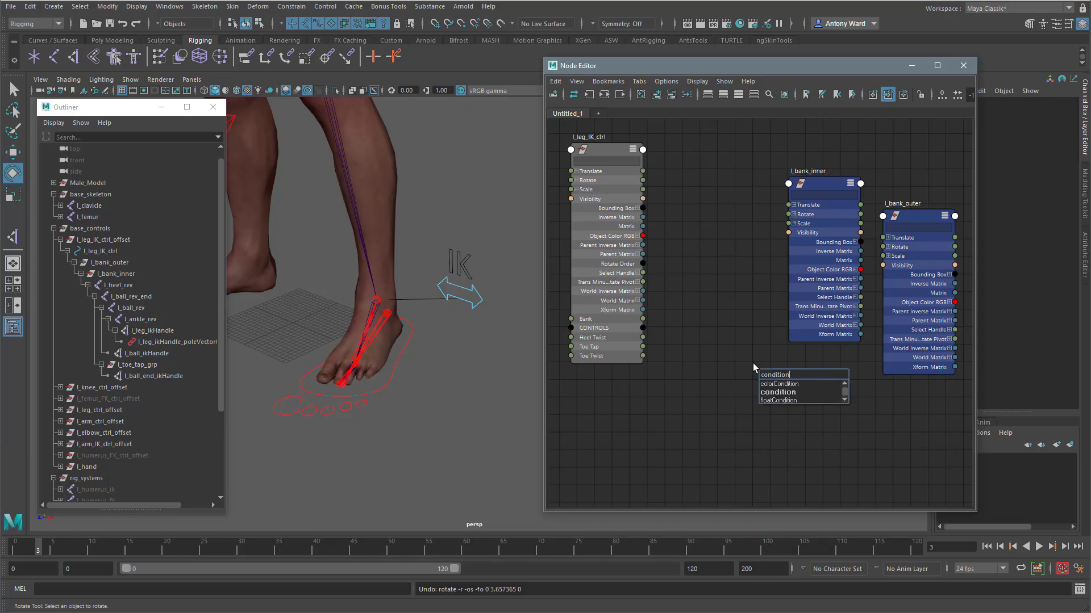
key("Return")
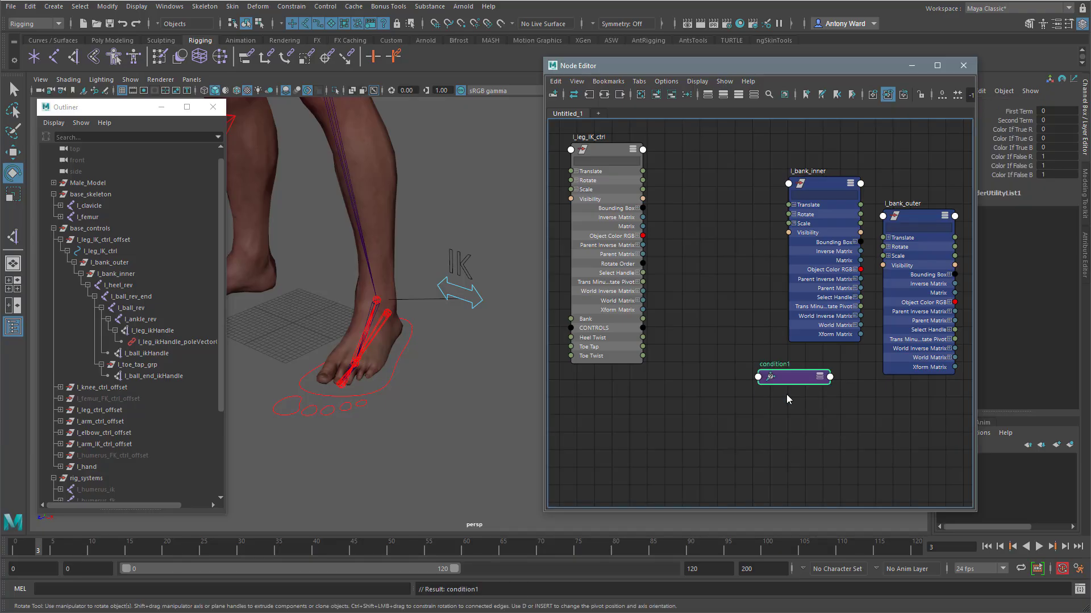
left_click(820, 380)
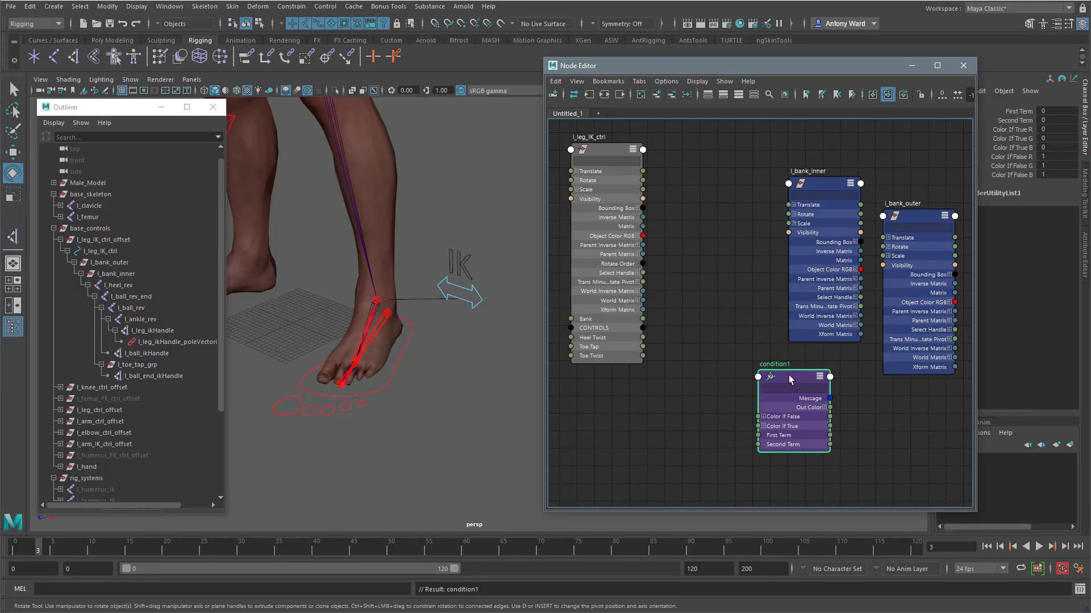
left_click_drag(790, 384, 707, 250)
left_click(679, 294)
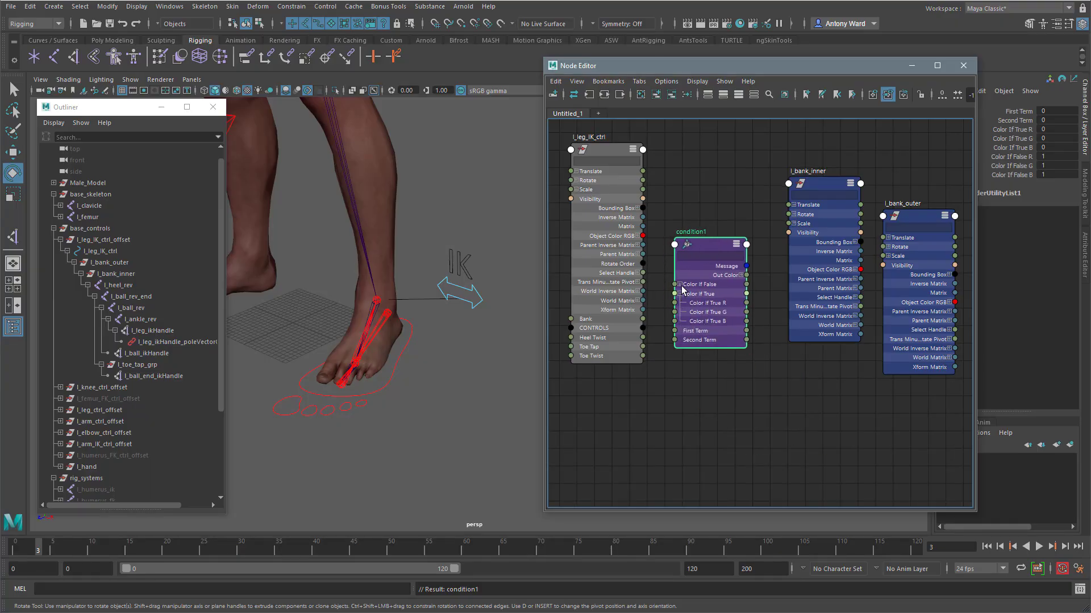
left_click(679, 284)
left_click(743, 275)
- Rename the condition node as l_foot_bank_condition
double_click(699, 231)
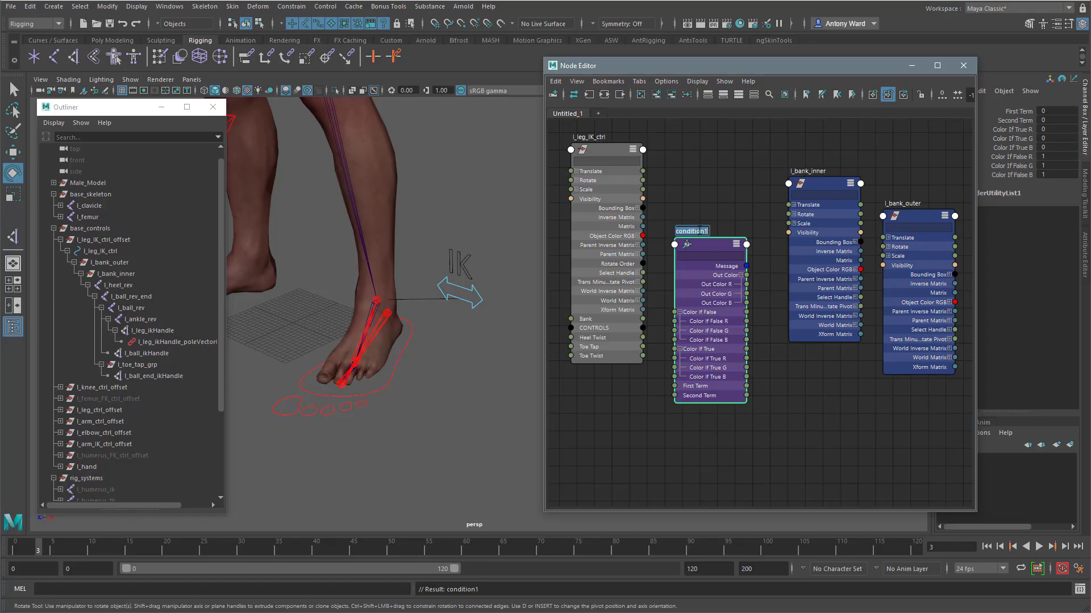
type("l")
type("_foot_bank_condition")
key("Return")
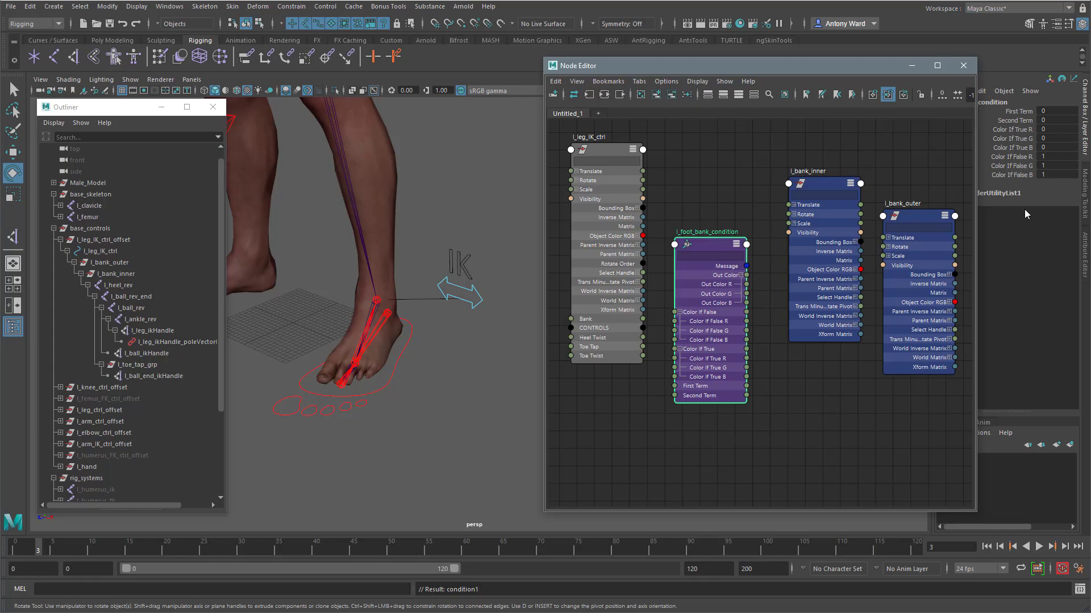
- Show the condition node's detailed attributes beside the graph and connect l_leg_IK_ctrl's Bank to its First Term
left_click(1085, 250)
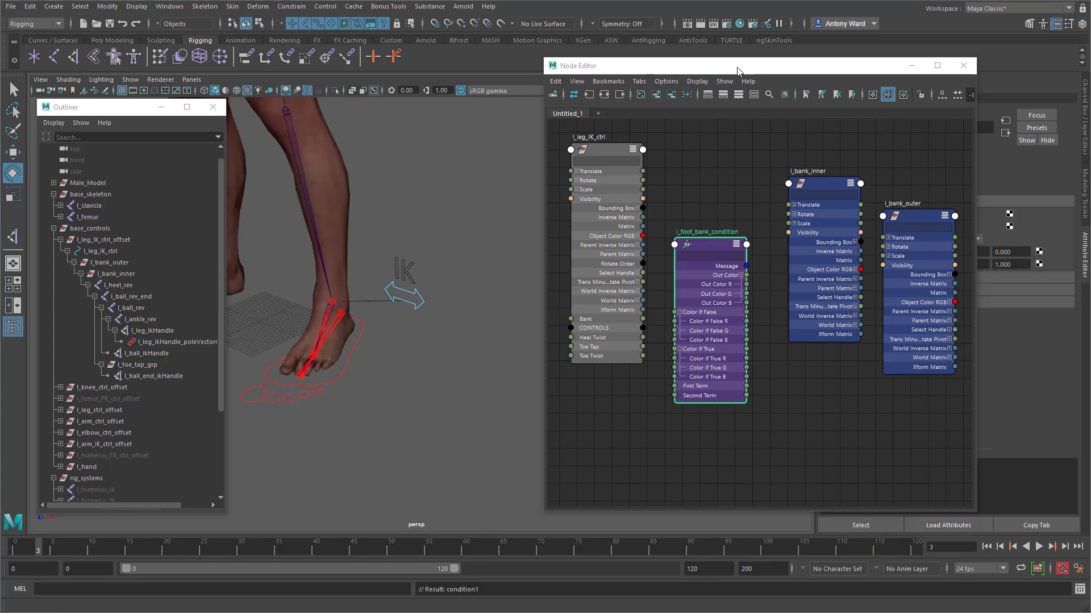
left_click_drag(737, 67, 608, 54)
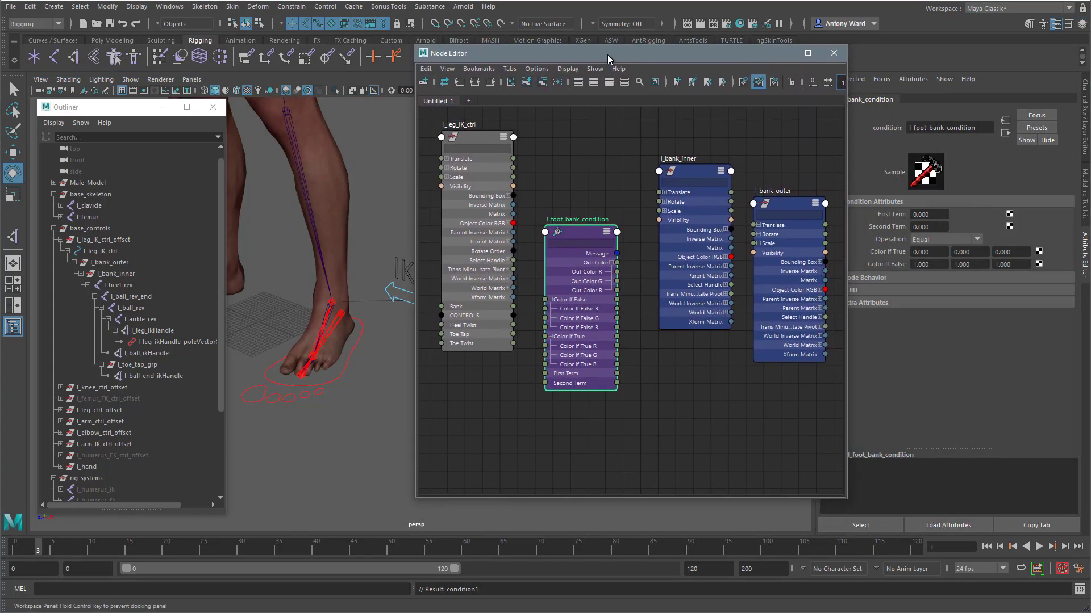
left_click(531, 191)
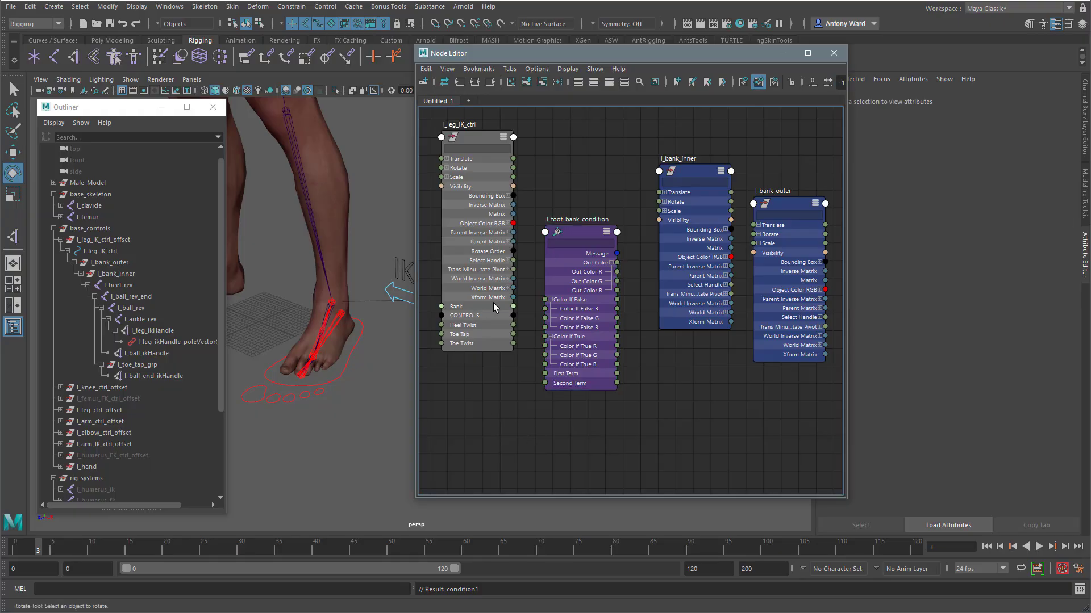
left_click_drag(539, 385, 544, 373)
- Set the Operation of l_foot_bank_condition to Greater Than
left_click(581, 231)
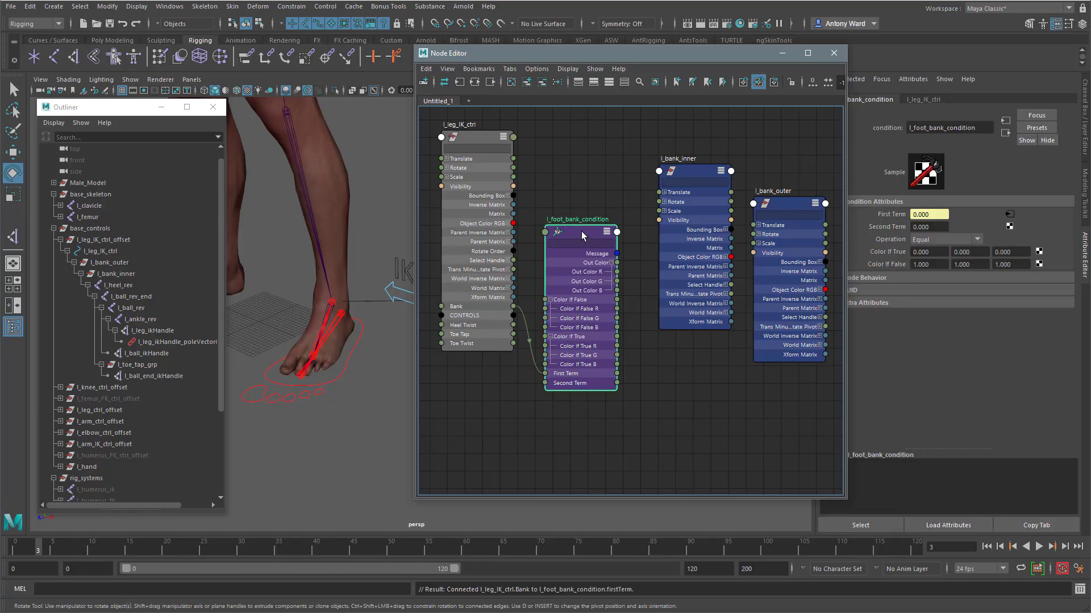
left_click(942, 241)
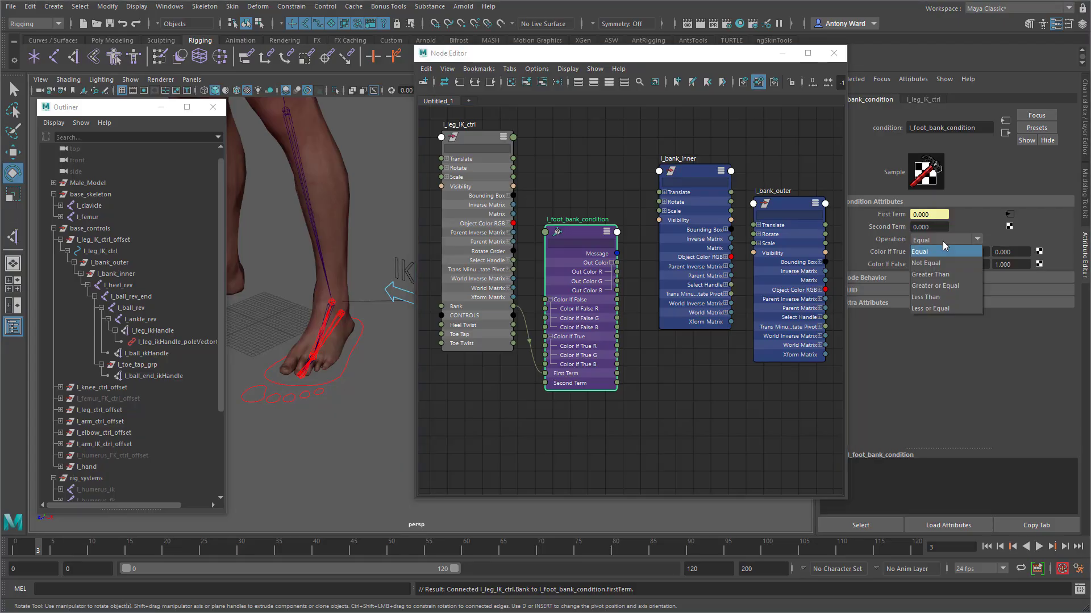
left_click(933, 227)
left_click_drag(938, 227, 889, 230)
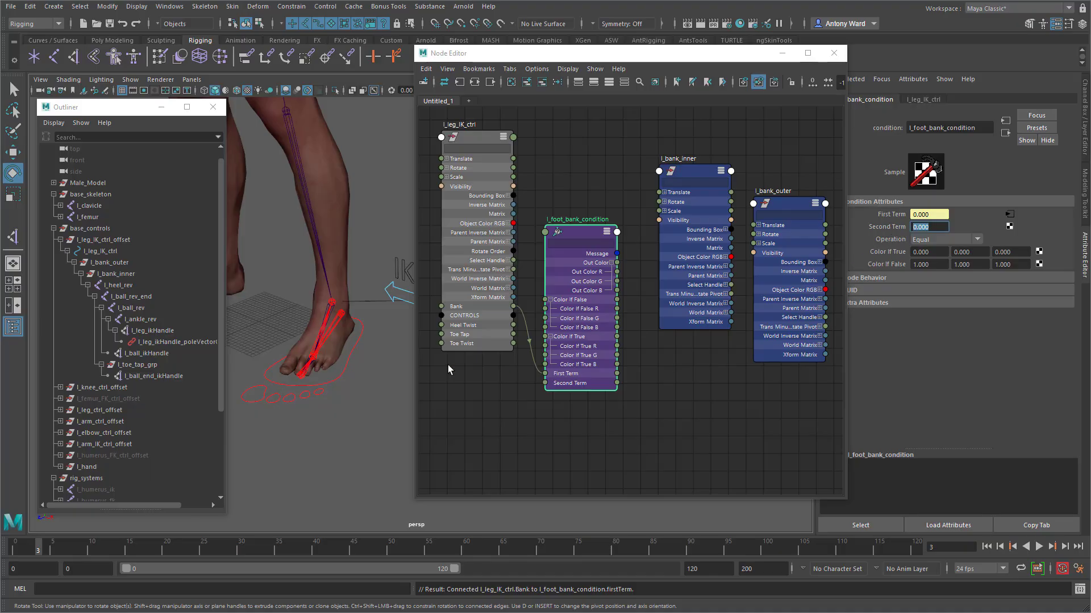
left_click(952, 242)
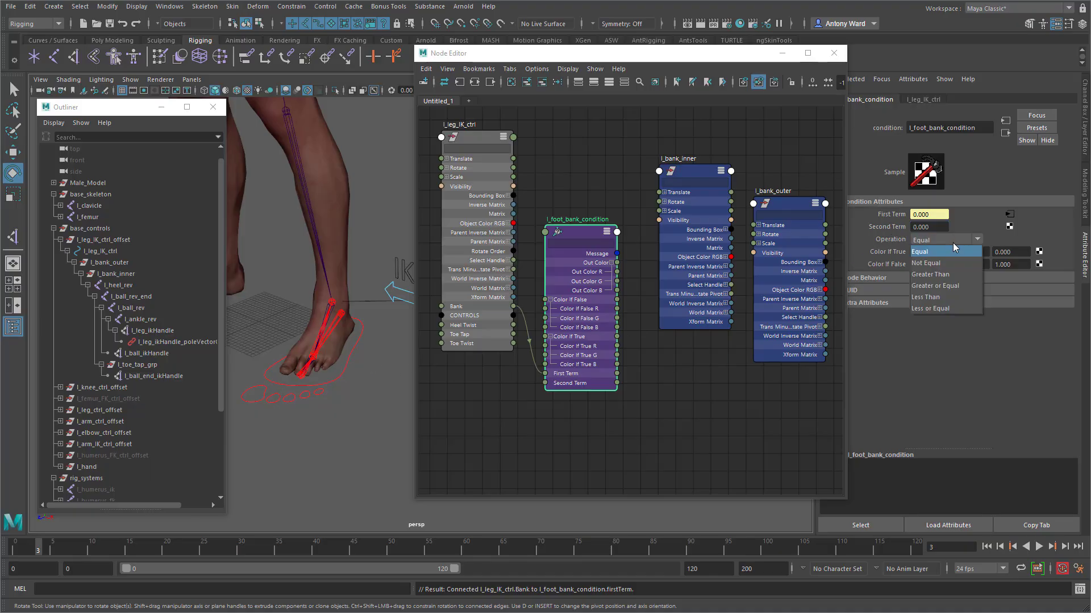
left_click(950, 271)
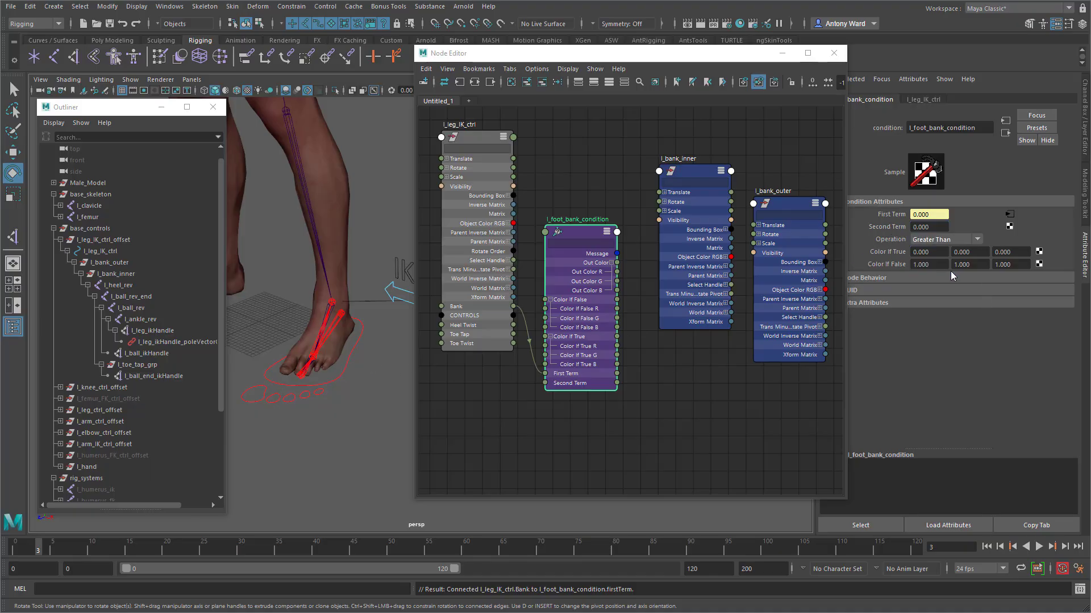
- Set the first Color If False value (R) of l_foot_bank_condition to 0
left_click(934, 227)
key("Tab")
left_click_drag(933, 265, 851, 263)
type("0")
key("Return")
- Set the Bank attribute of l_leg_IK_ctrl to 1 and check the First Term of l_foot_bank_condition
left_click(339, 379)
left_click(1086, 117)
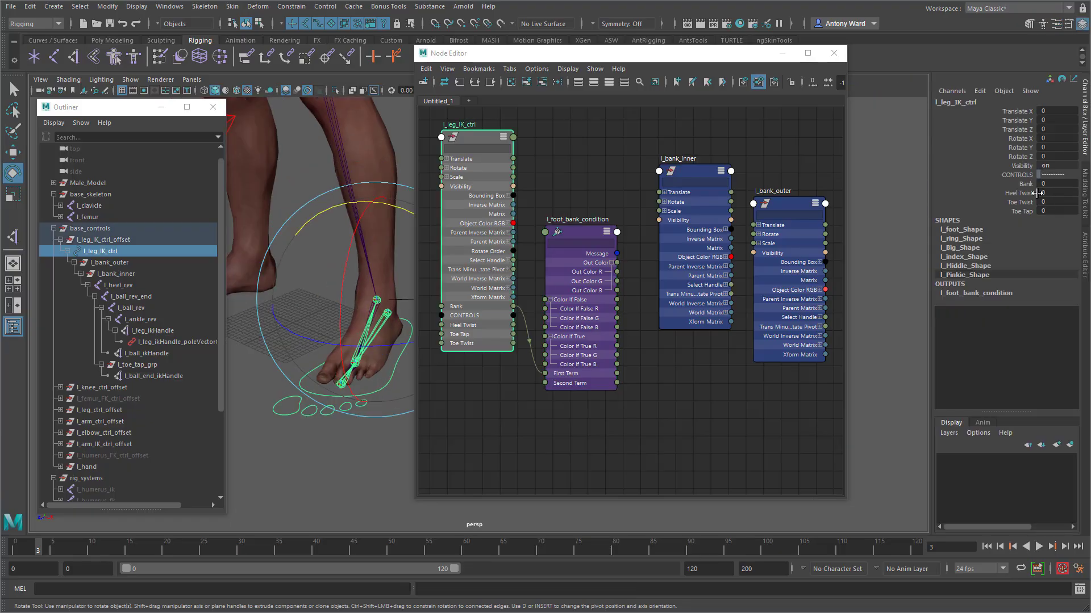
left_click(1056, 182)
key("Return")
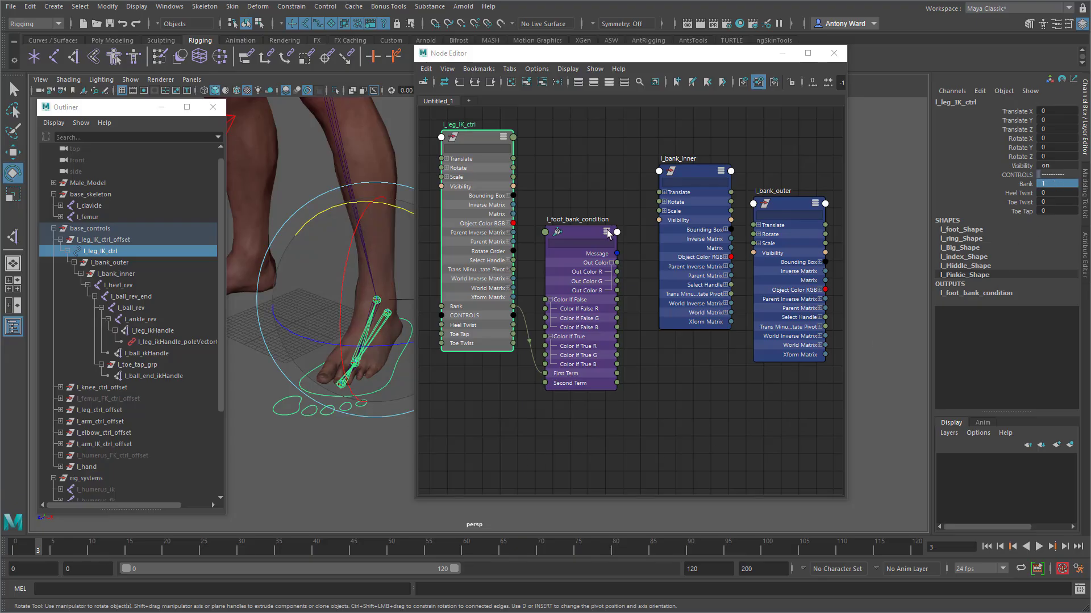
left_click(581, 229)
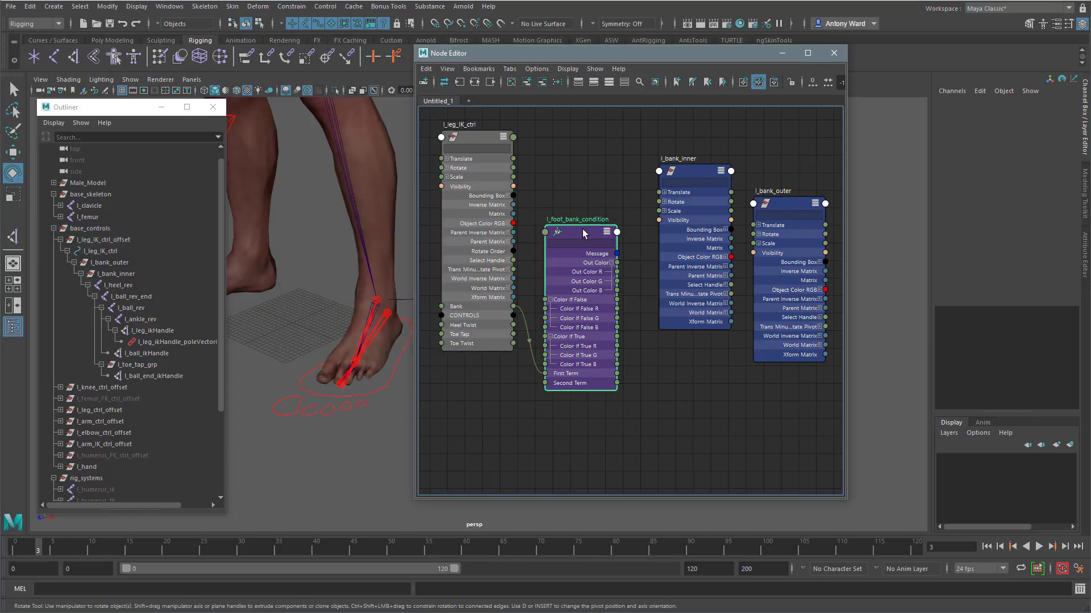
left_click(1086, 244)
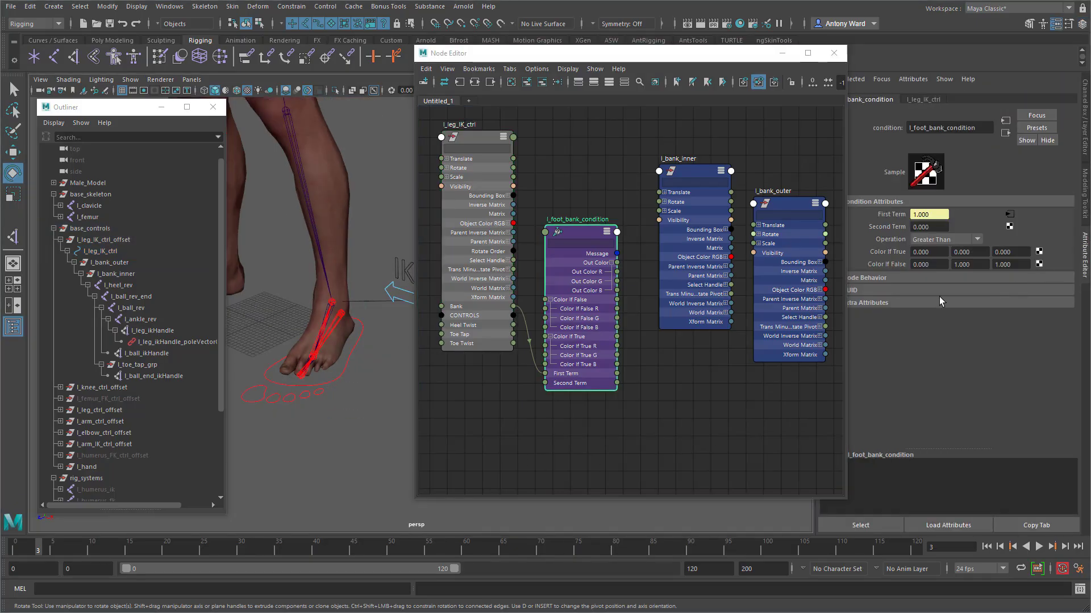
- Connect l_leg_IK_ctrl's Bank to Color If True R of l_foot_bank_condition
left_click(932, 252)
mouse_move(513, 309)
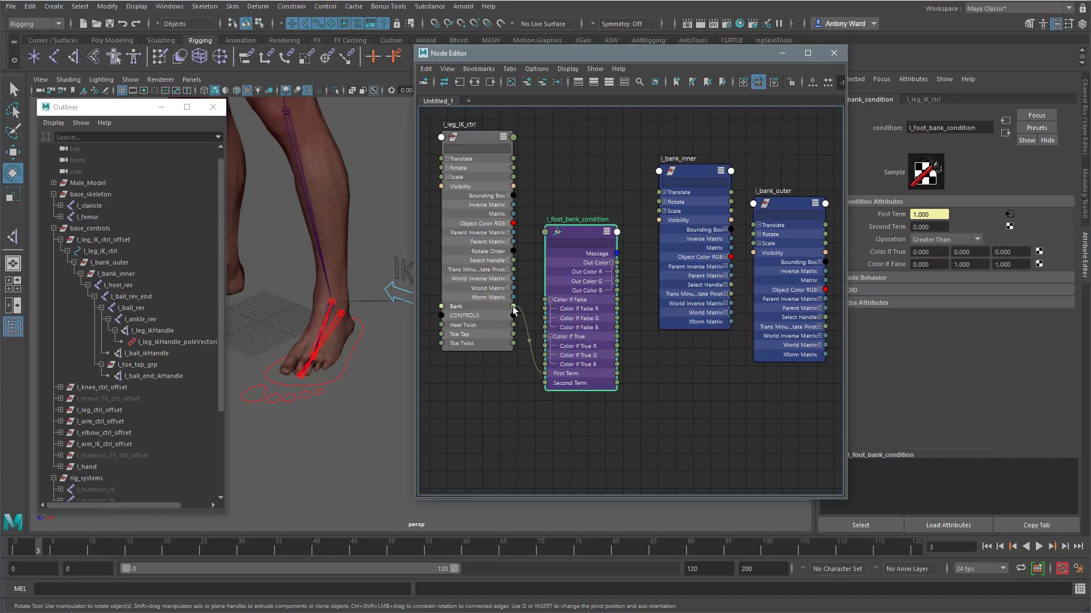
left_click_drag(512, 307, 540, 347)
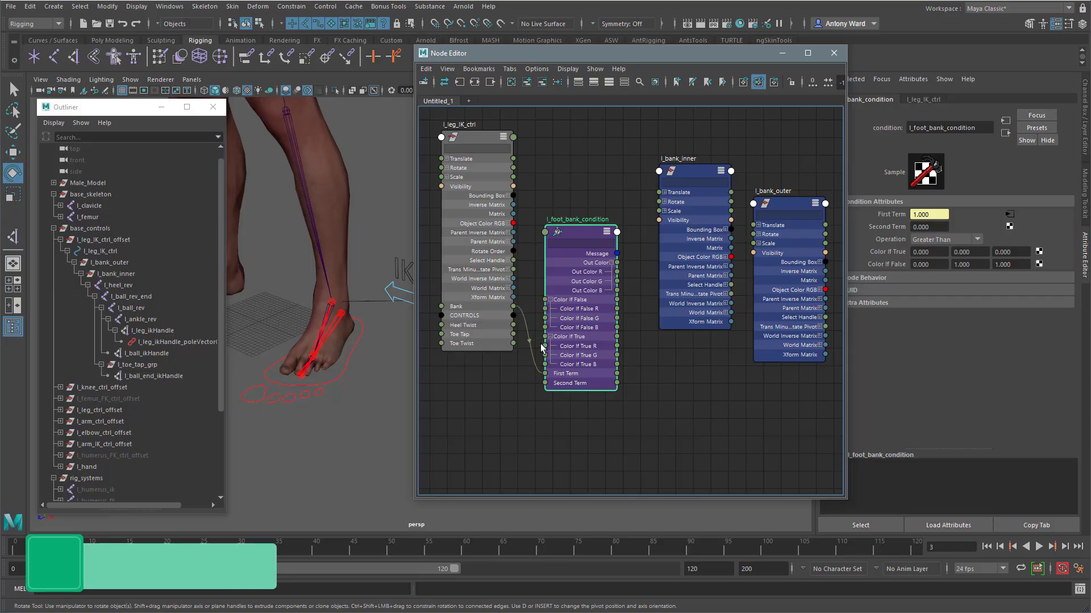
left_click_drag(513, 306, 545, 347)
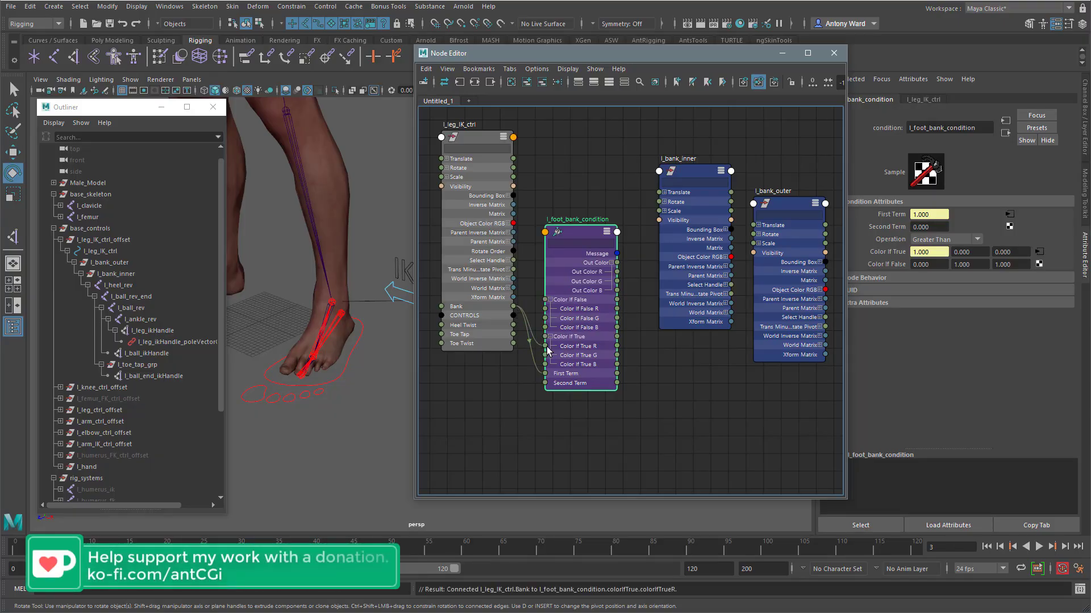
left_click(932, 252)
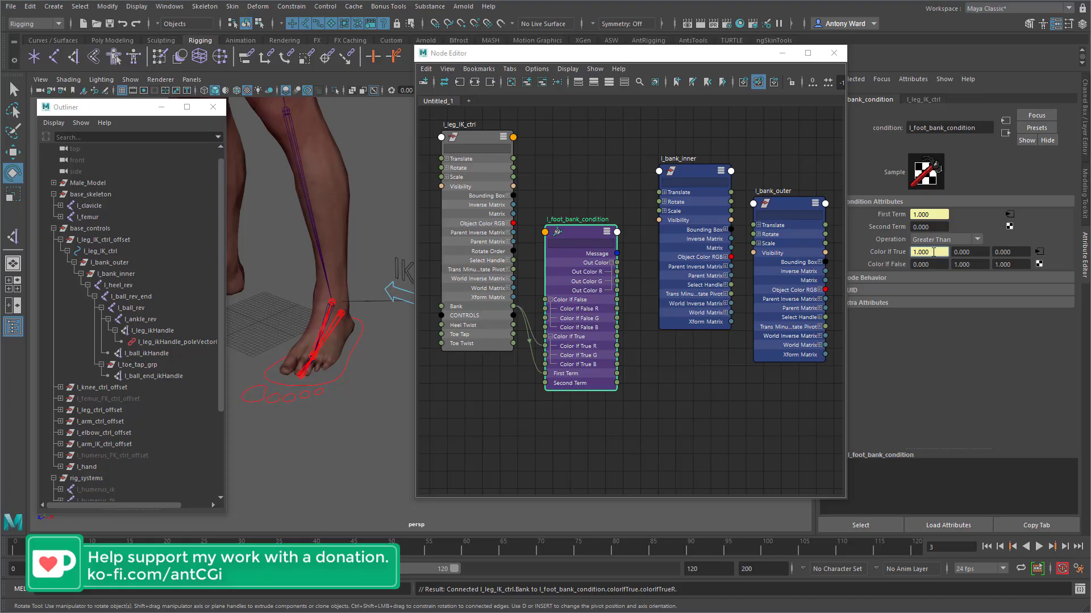
double_click(932, 252)
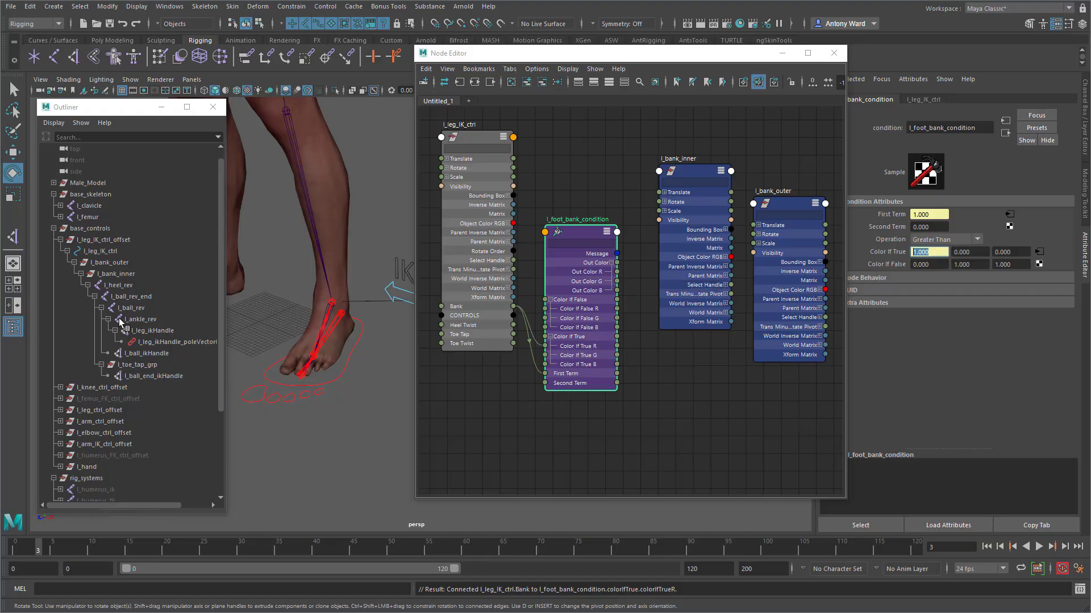
- Rearrange the two bank nodes and connect Out Color R of l_foot_bank_condition to Rotate Y of l_bank_outer
left_click(117, 262)
left_click_drag(691, 162, 681, 325)
left_click(758, 234)
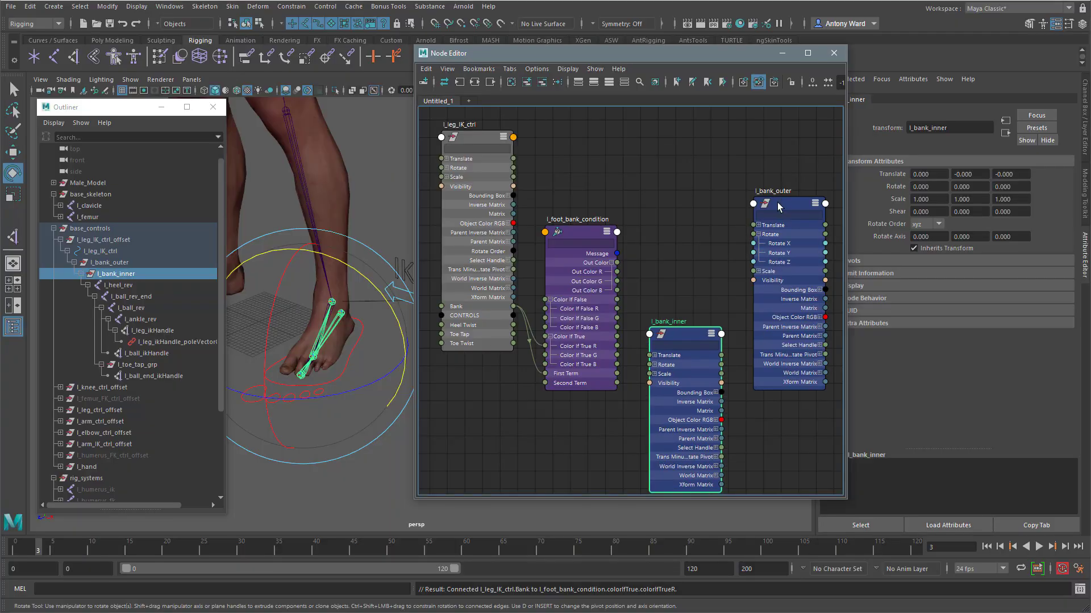
left_click_drag(776, 203, 766, 184)
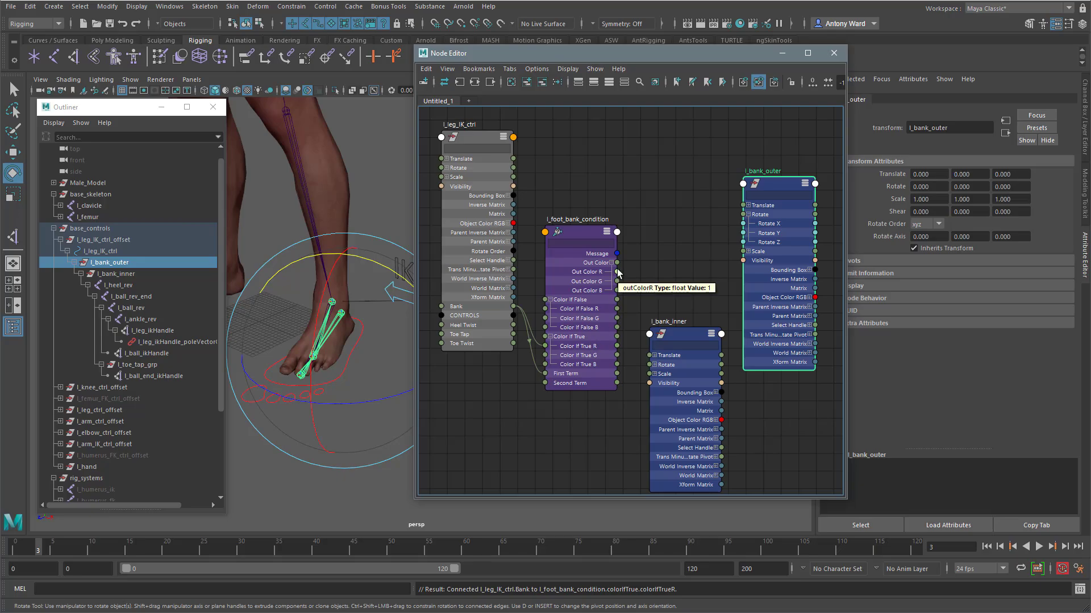
left_click_drag(617, 271, 743, 233)
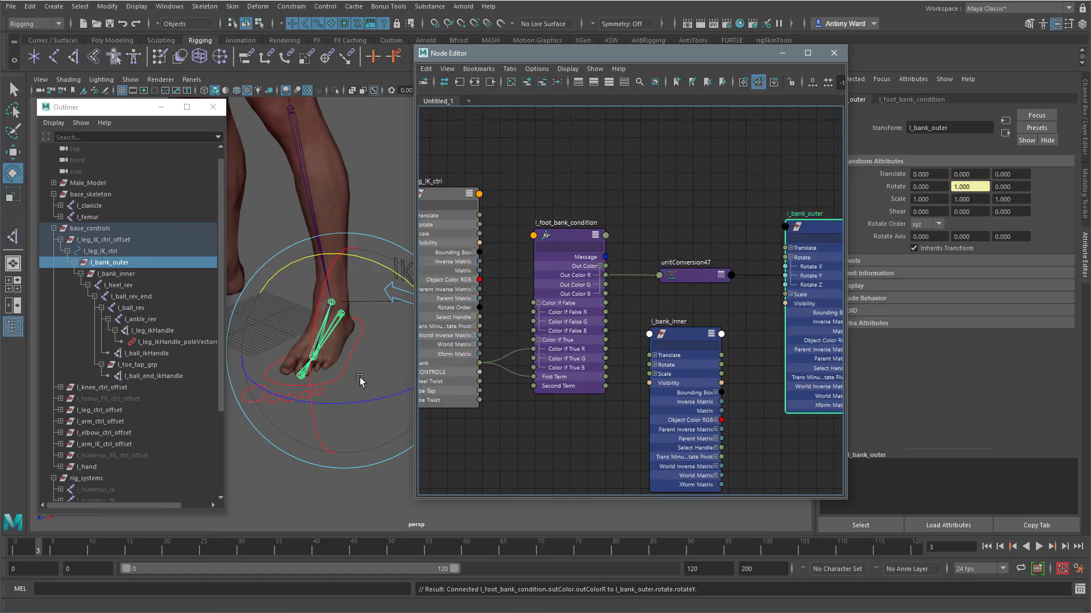
middle_click_drag(342, 374, 341, 377, "alt")
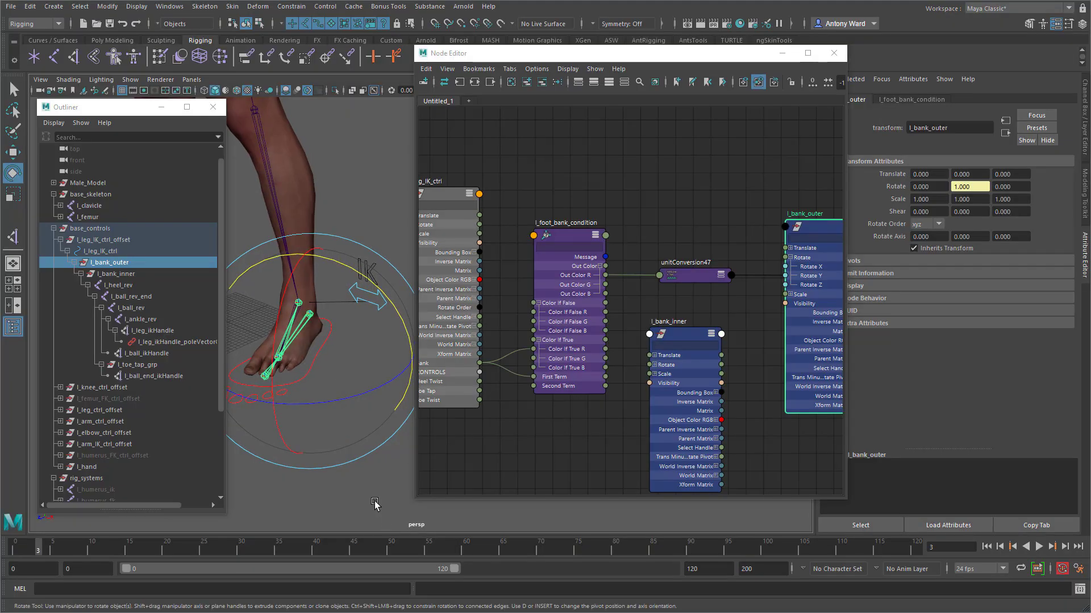
- Test the outer foot bank by scrubbing the Bank attribute of l_leg_IK_ctrl, and undo the change
left_click(300, 370)
left_click(308, 370)
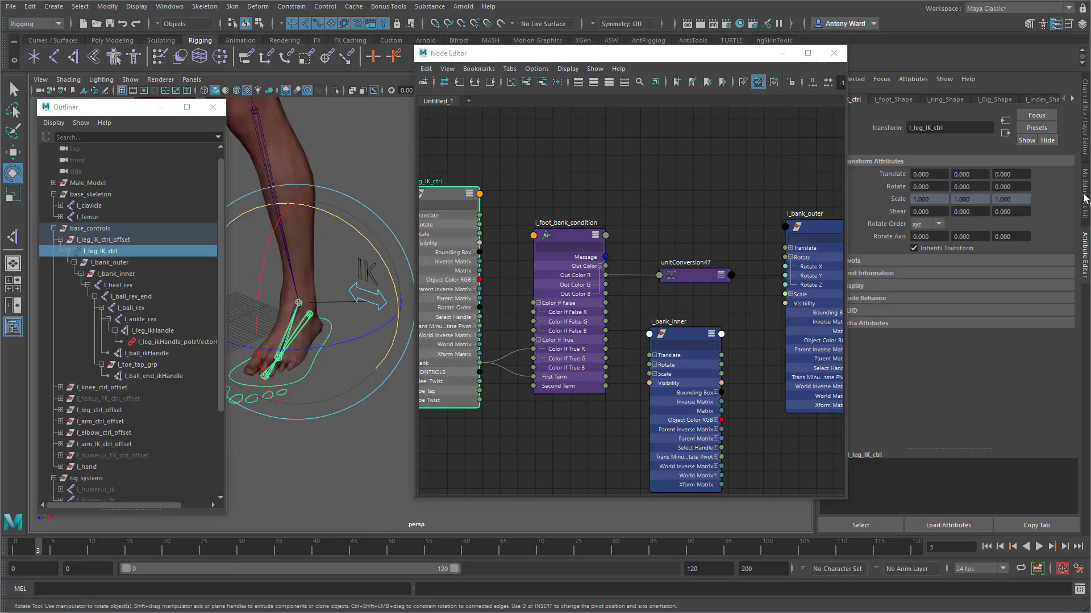
left_click(1084, 142)
left_click(1023, 185)
middle_click_drag(359, 452, 486, 436)
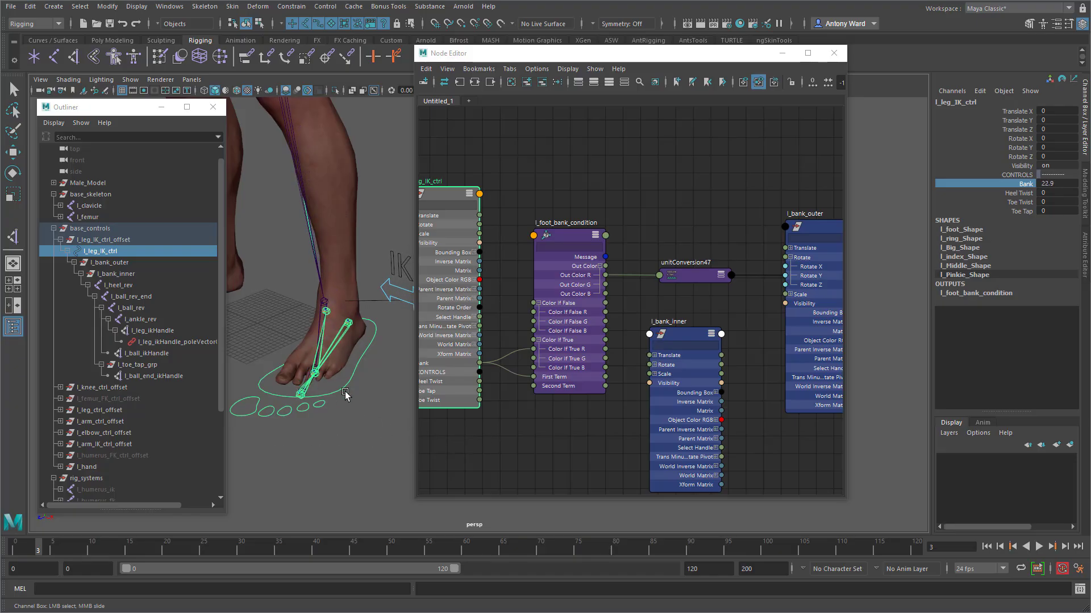
left_click_drag(345, 394, 342, 392, "alt")
key("ctrl+z")
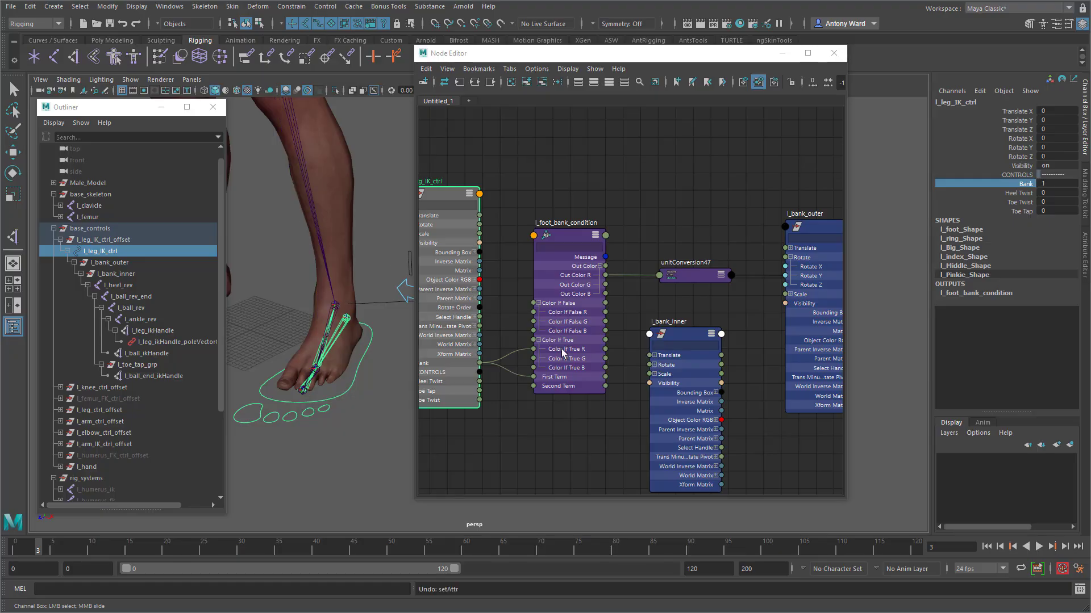
- Create a reverse node in empty graph space near l_bank_outer
left_click(742, 191)
middle_click_drag(720, 225, 700, 202, "alt")
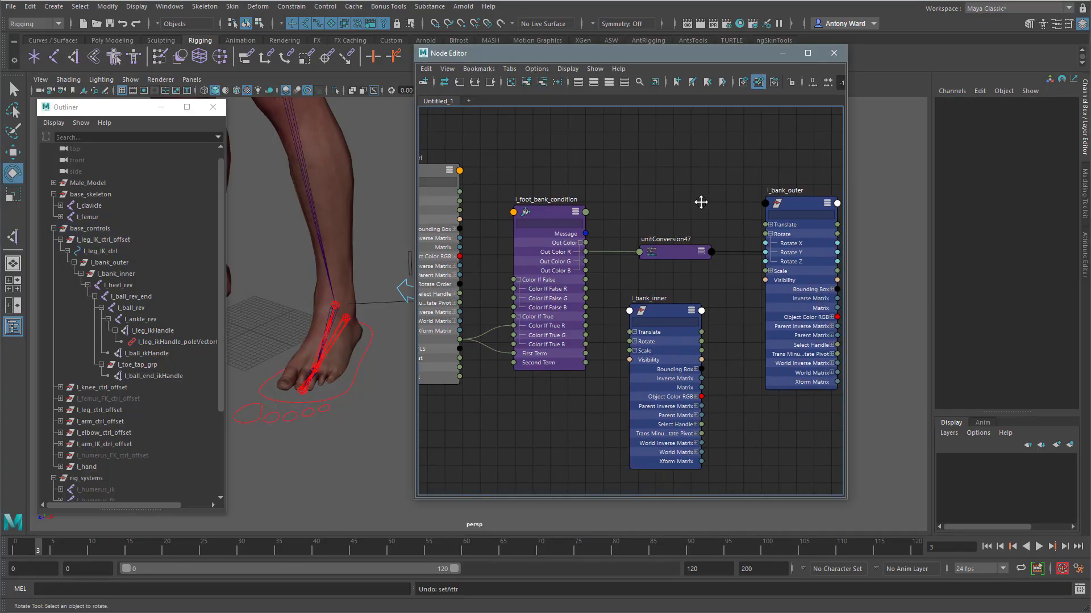
key("Tab")
type("rever")
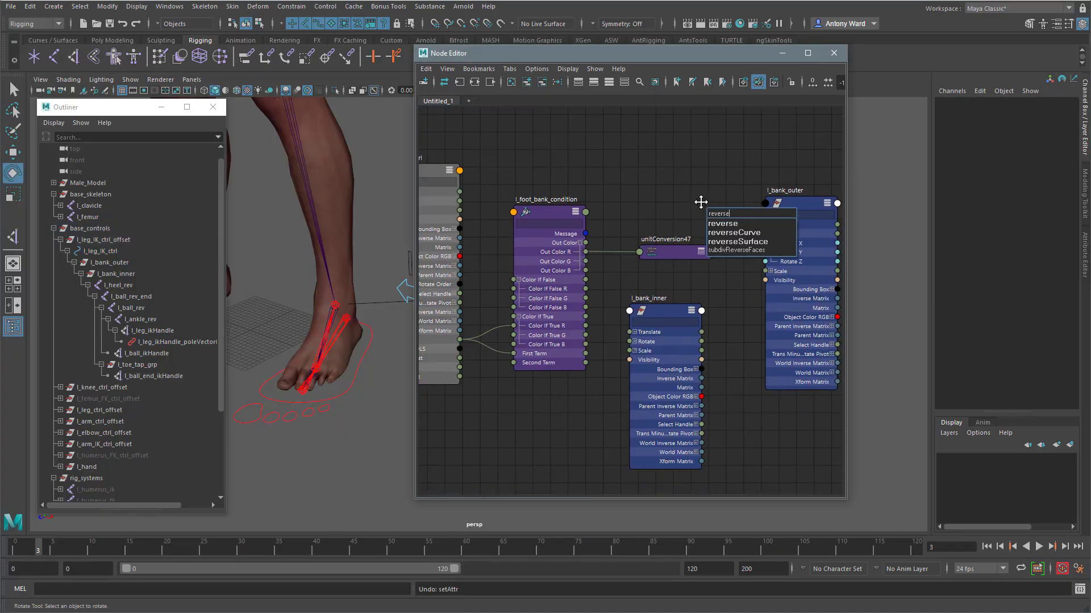
key("Return")
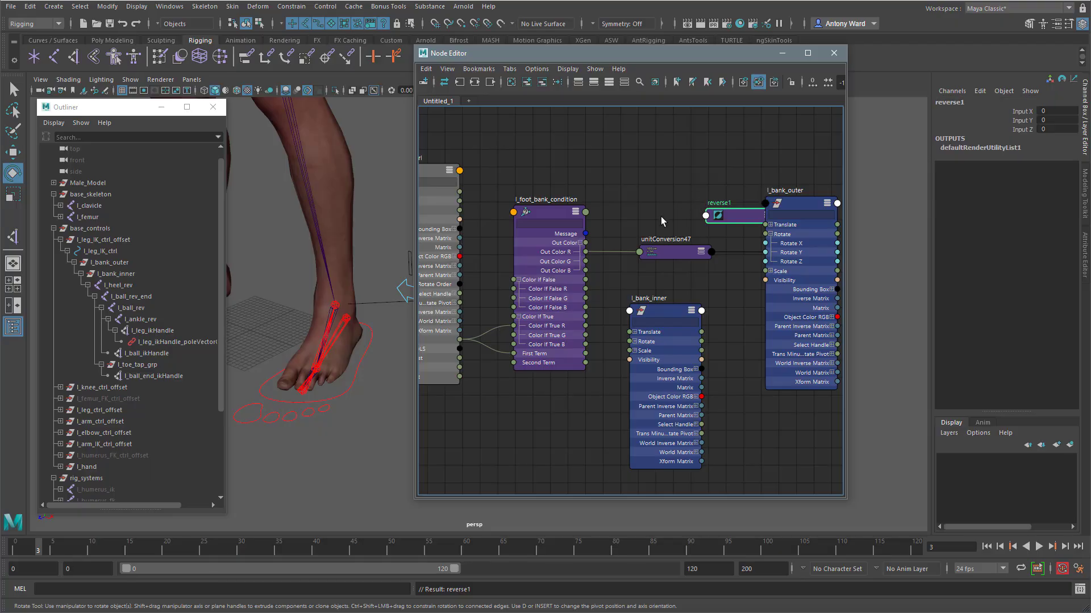
- Delete the unit conversion node feeding l_bank_outer and move reverse1 above the gap, with its attributes shown
left_click(674, 247)
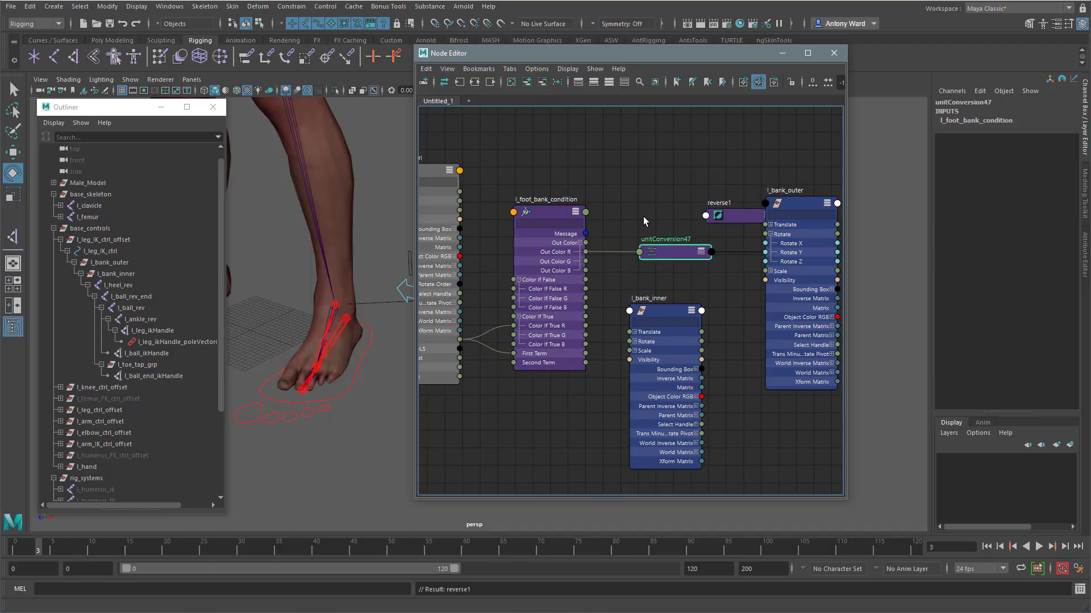
key("Delete")
left_click_drag(737, 221, 683, 147)
left_click(702, 159)
left_click(703, 159)
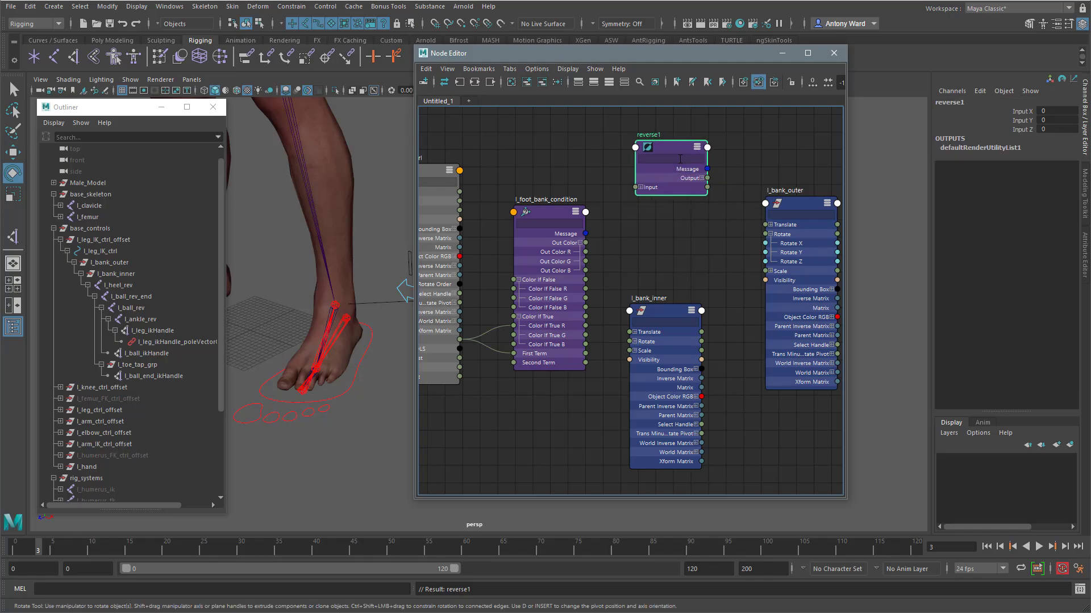
- Connect Out Color R of l_foot_bank_condition to Input X of reverse1, and its Output X to Rotate Y of l_bank_outer
left_click(640, 188)
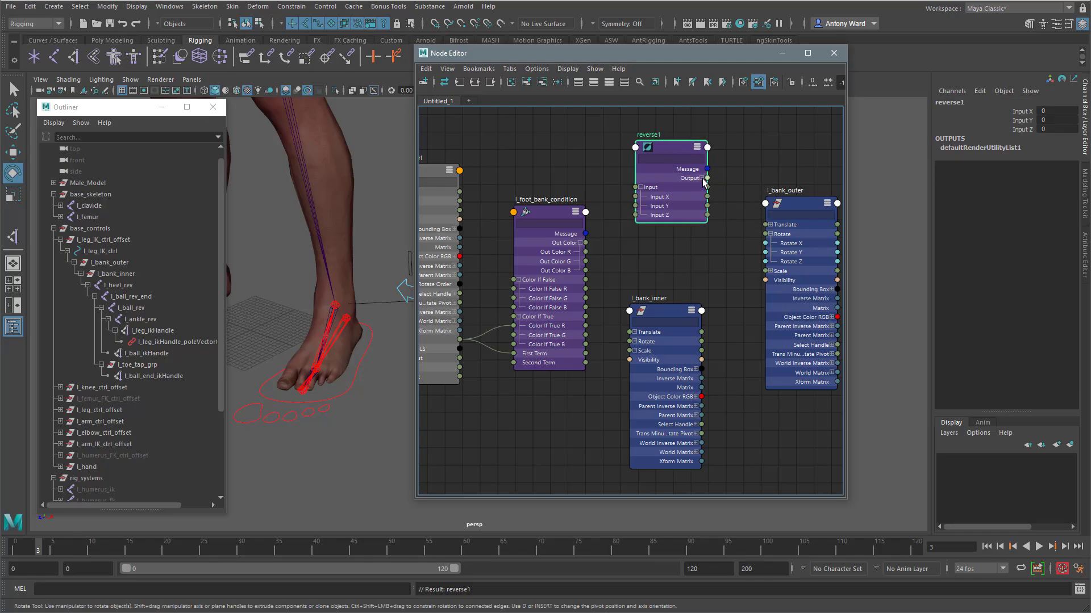
left_click(702, 178)
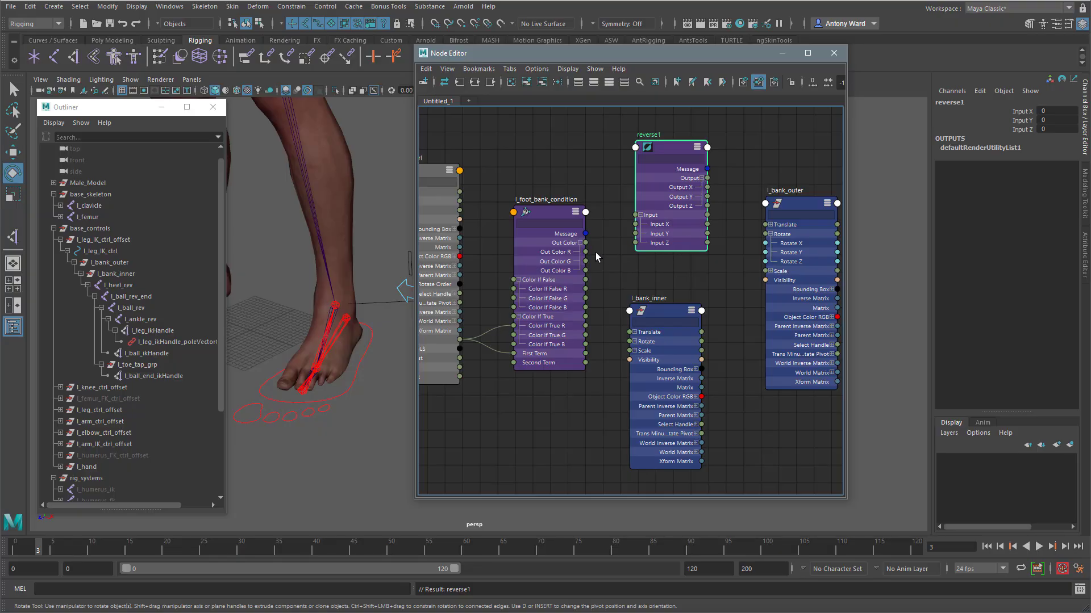
left_click_drag(589, 254, 637, 227)
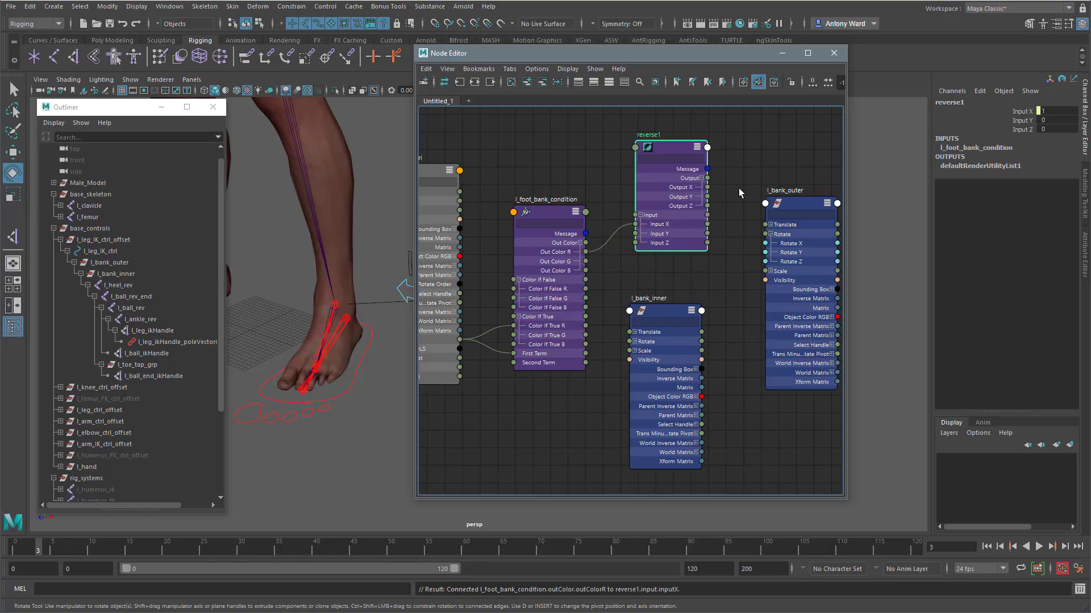
left_click_drag(732, 239, 765, 252)
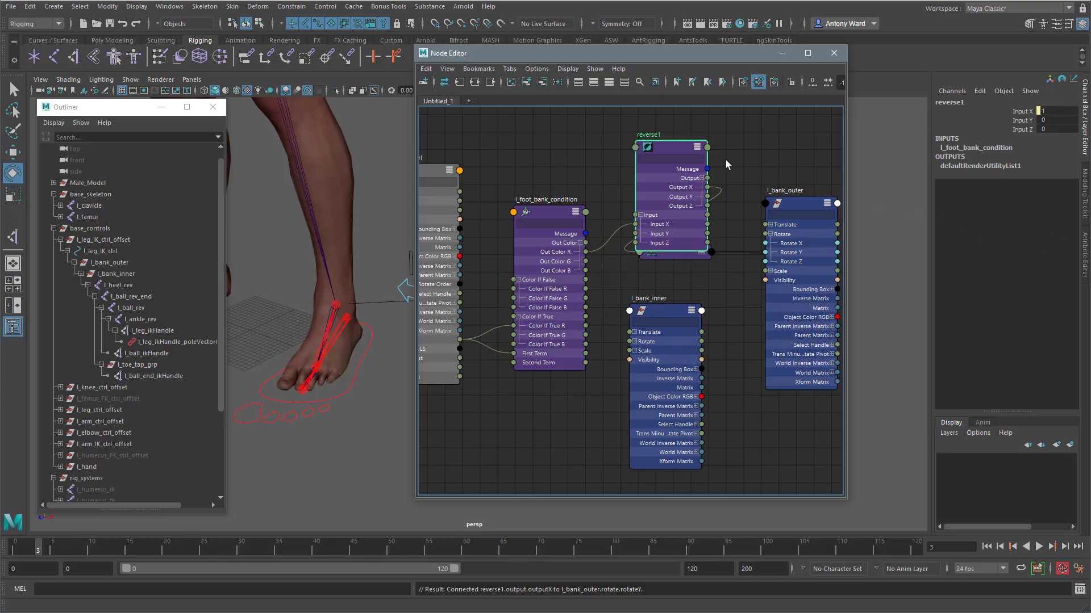
left_click_drag(667, 149, 653, 134)
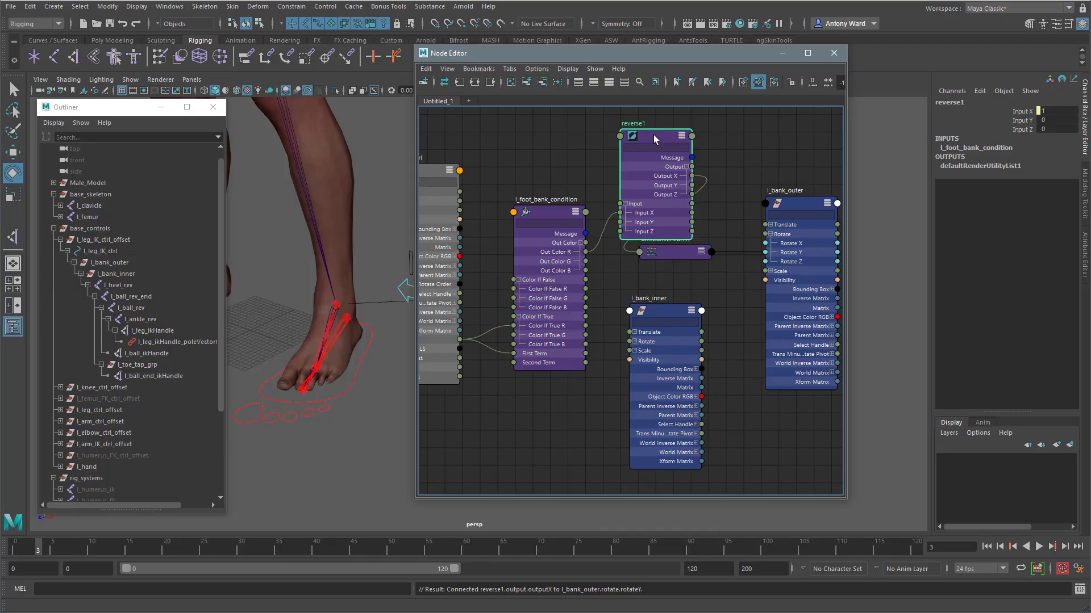
- Test the reversed outer bank by scrubbing Bank on l_leg_IK_ctrl, and undo the change
left_click(350, 388)
left_click(1025, 184)
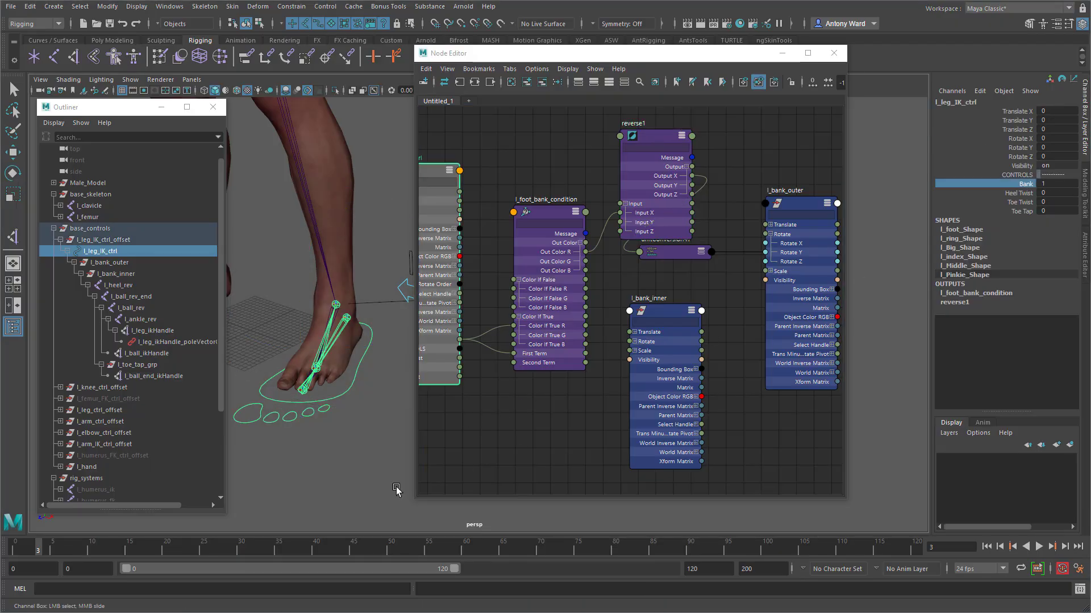
middle_click_drag(341, 463, 362, 452)
- Examine the condition attributes of l_foot_bank_condition
middle_click_drag(592, 419, 644, 413)
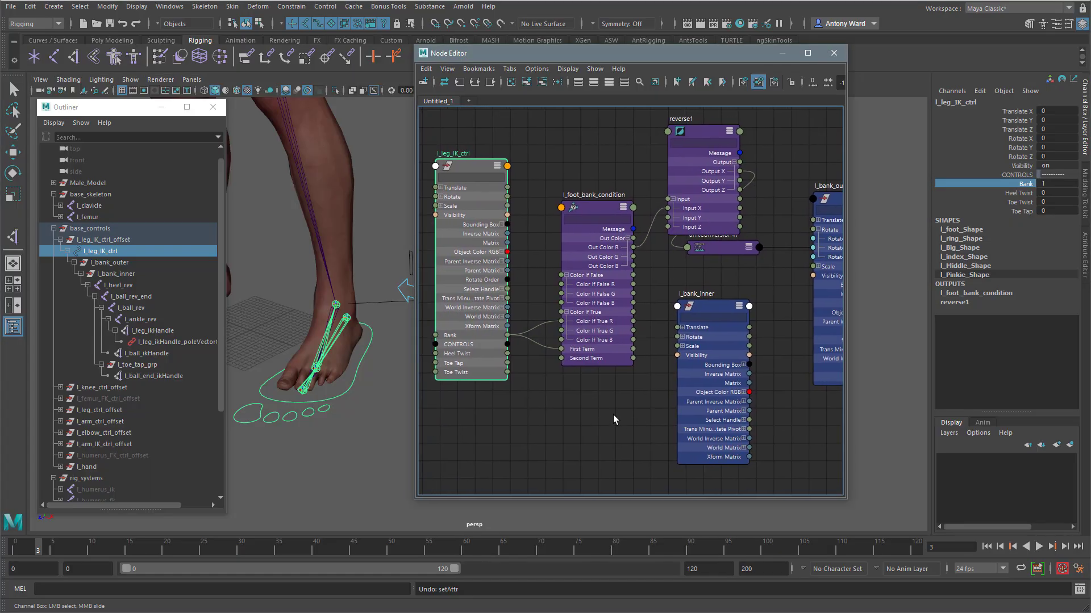
left_click(598, 208)
left_click(1086, 247)
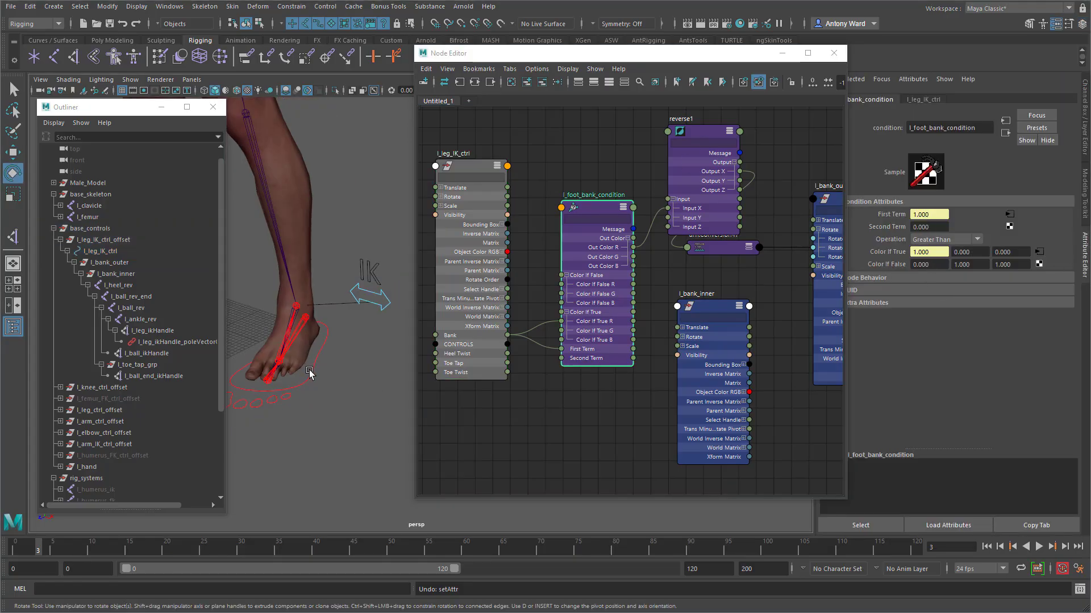
- Set the Bank attribute of l_leg_IK_ctrl to -1 and check Color If True and Color If False of l_foot_bank_condition
left_click(469, 166)
left_click(1087, 132)
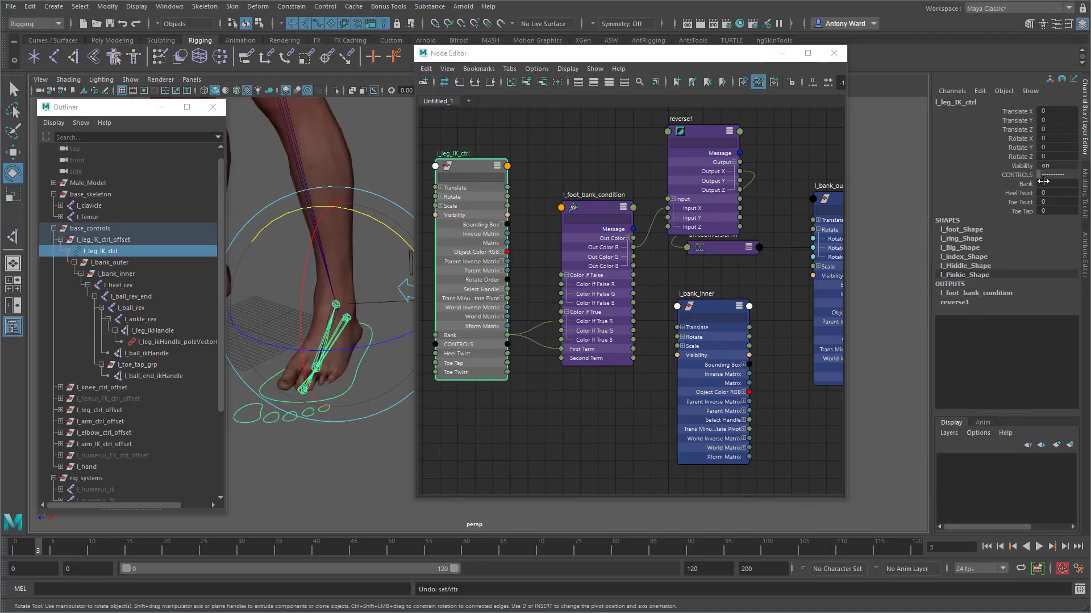
left_click(1044, 182)
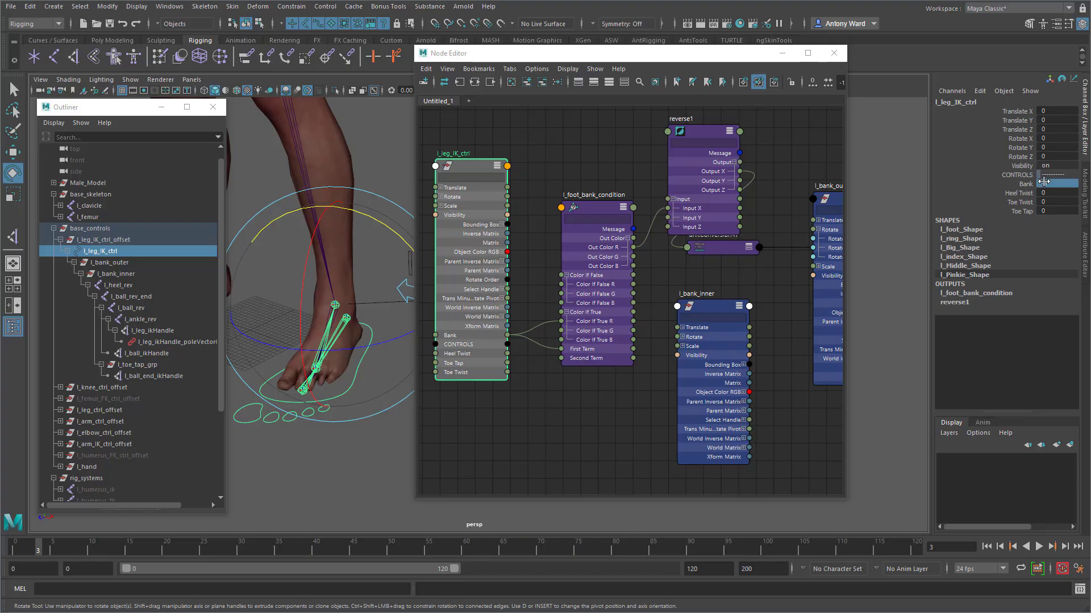
left_click(1086, 262)
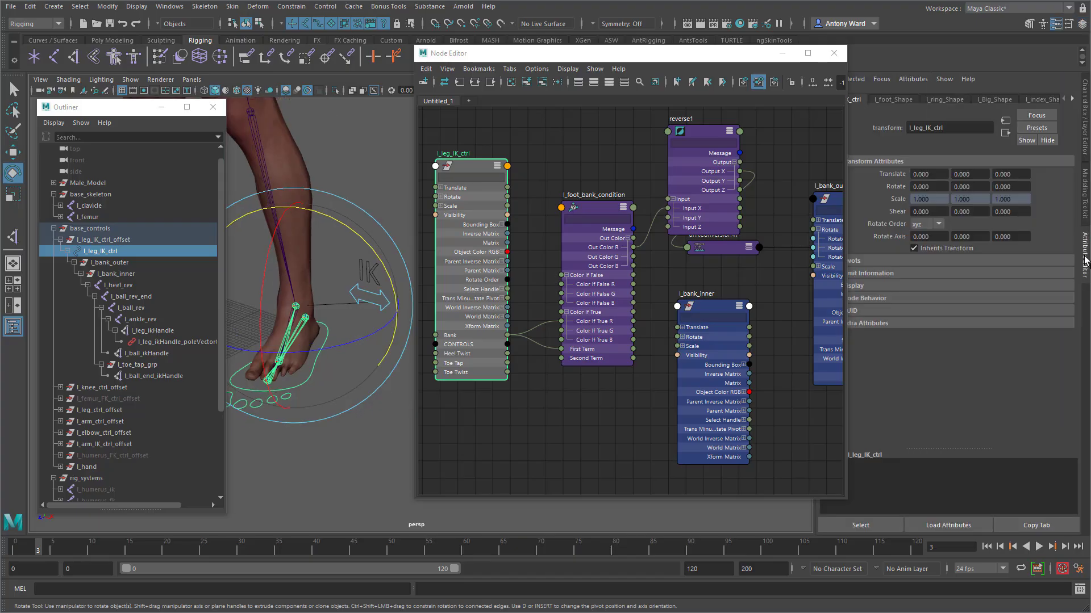
left_click(596, 207)
left_click_drag(936, 251, 899, 252)
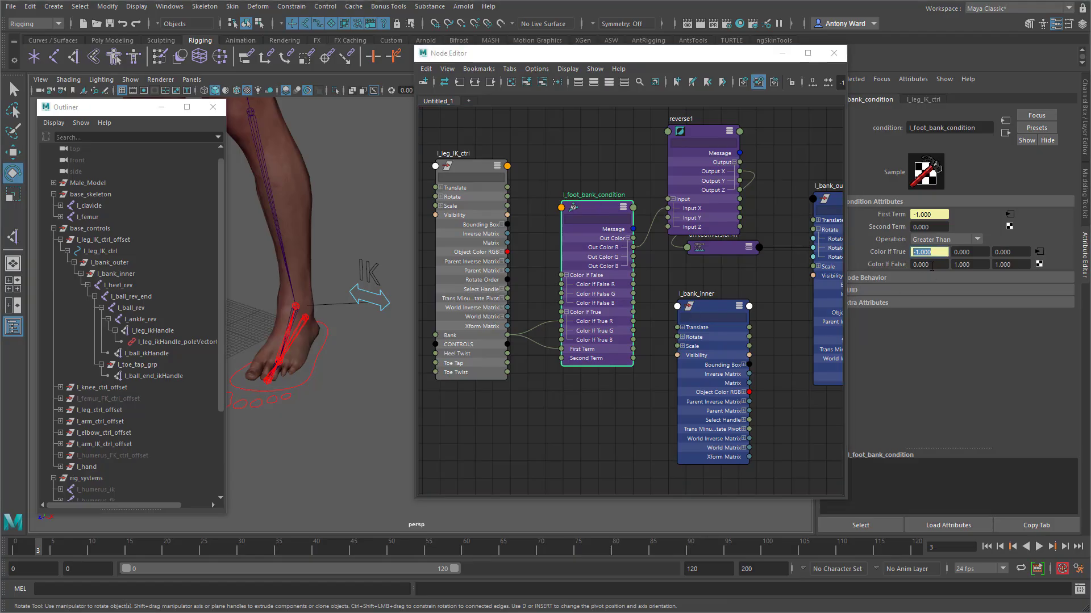
left_click(912, 265)
left_click_drag(927, 264, 903, 264)
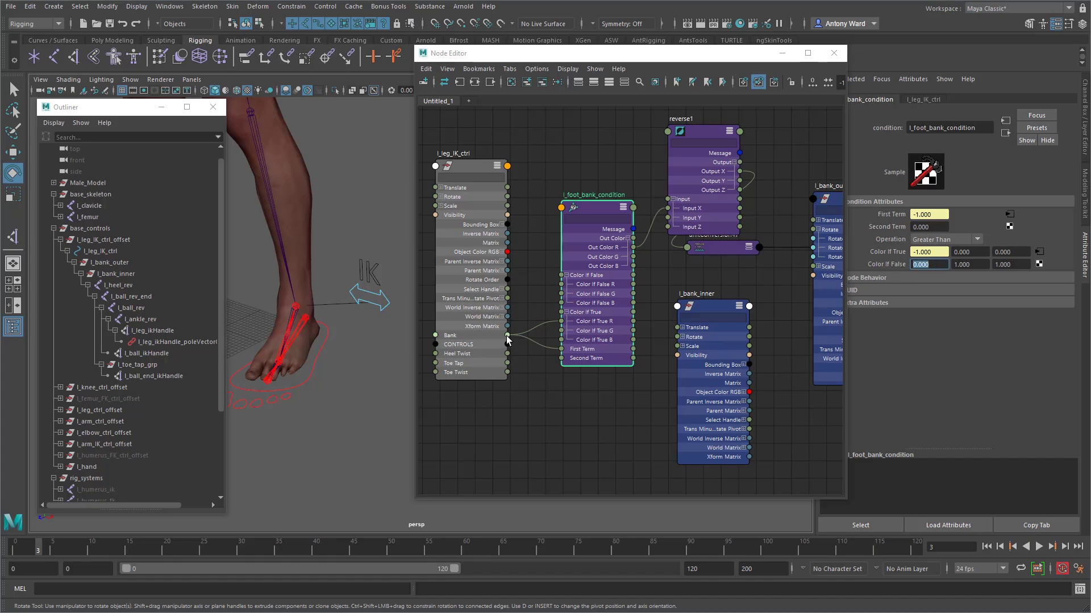
- Connect l_leg_IK_ctrl's Bank to Color If False R of l_foot_bank_condition and check the value it receives
left_click_drag(508, 336, 561, 284)
left_click(933, 265)
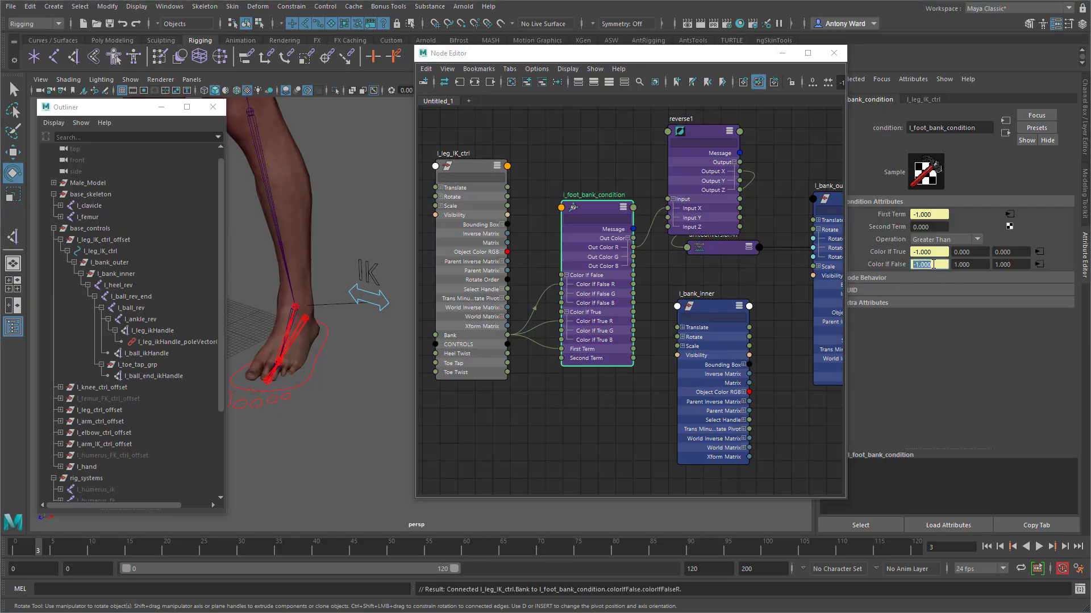
middle_click_drag(704, 275, 667, 282, "alt")
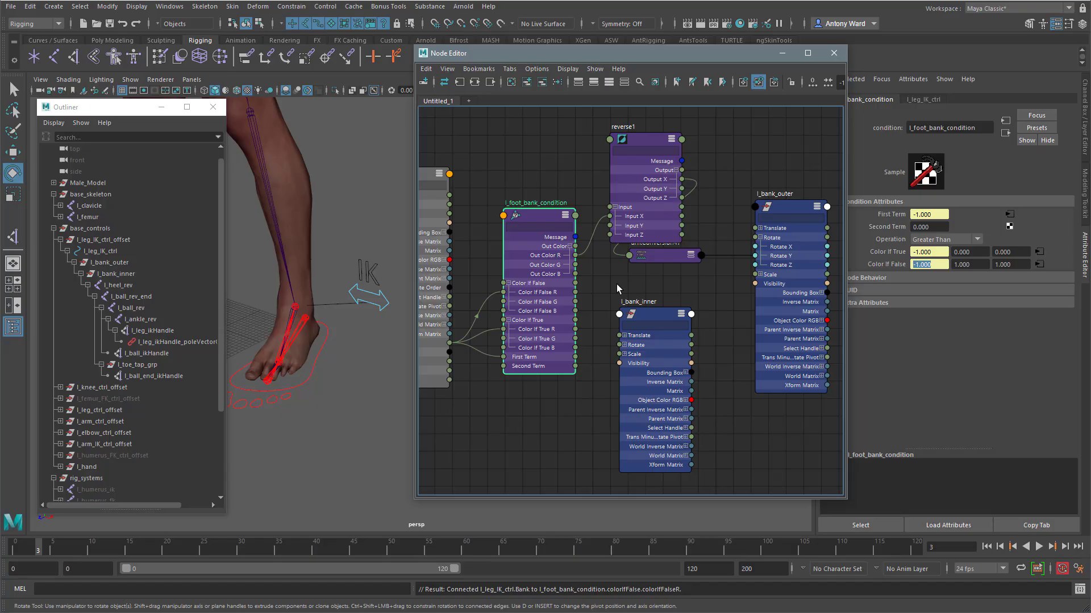
middle_click_drag(714, 291, 647, 289, "alt")
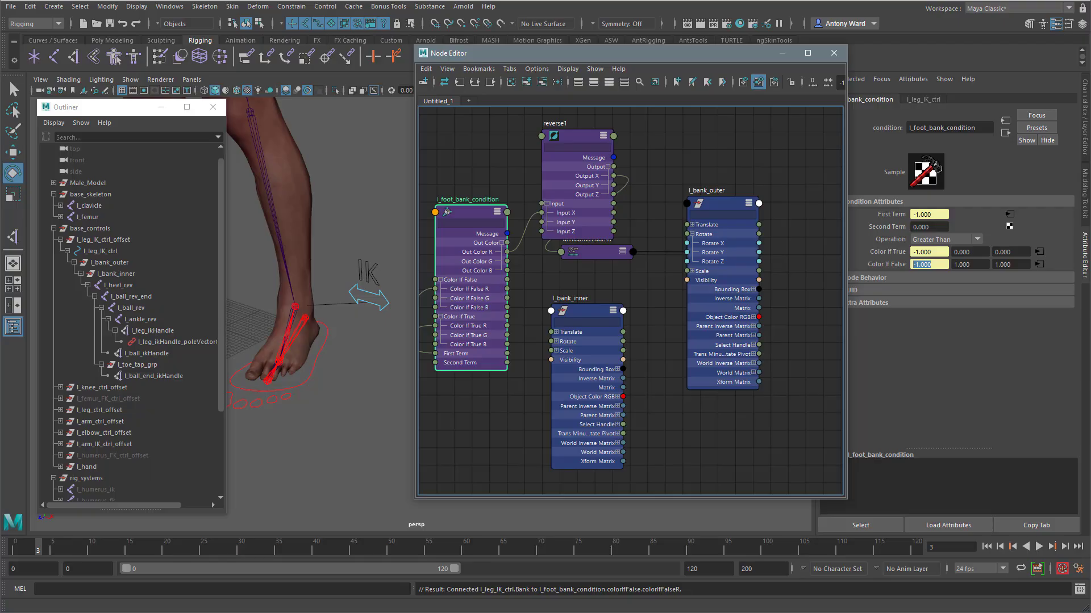
middle_click_drag(572, 349, 638, 351, "alt")
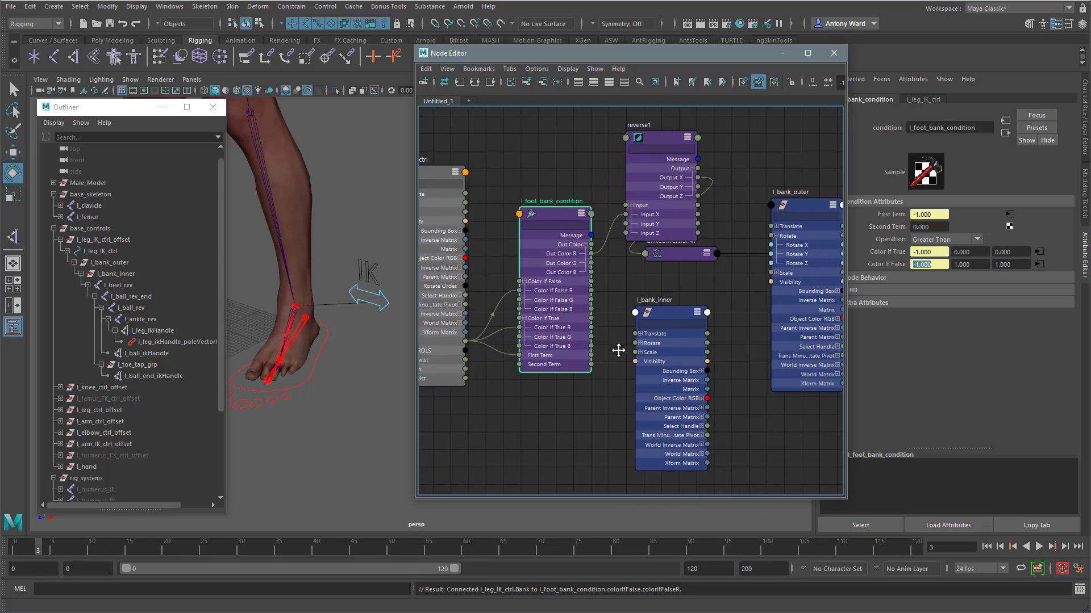
- Disconnect Bank from Color If False R of l_foot_bank_condition and set that value to 0
left_click(501, 302)
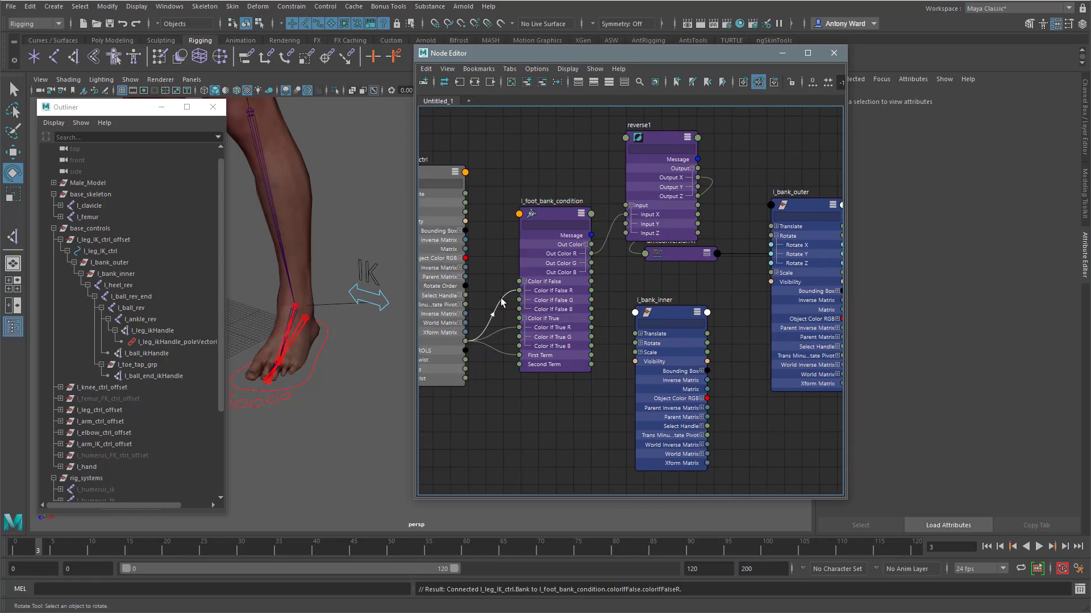
left_click_drag(501, 297, 501, 298)
left_click(570, 226)
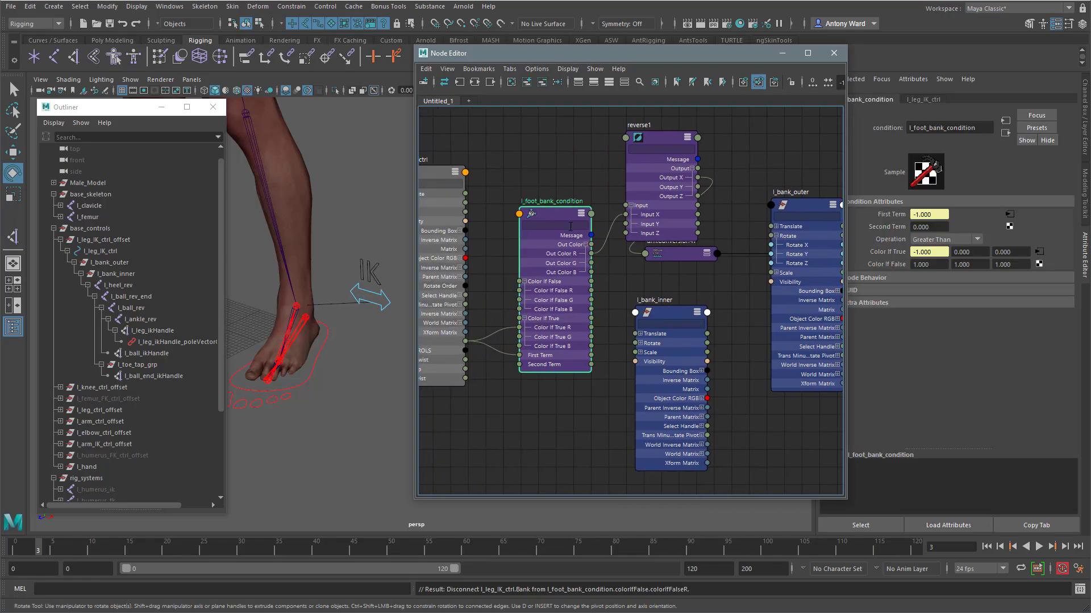
left_click_drag(943, 266, 885, 267)
type("0")
key("Return")
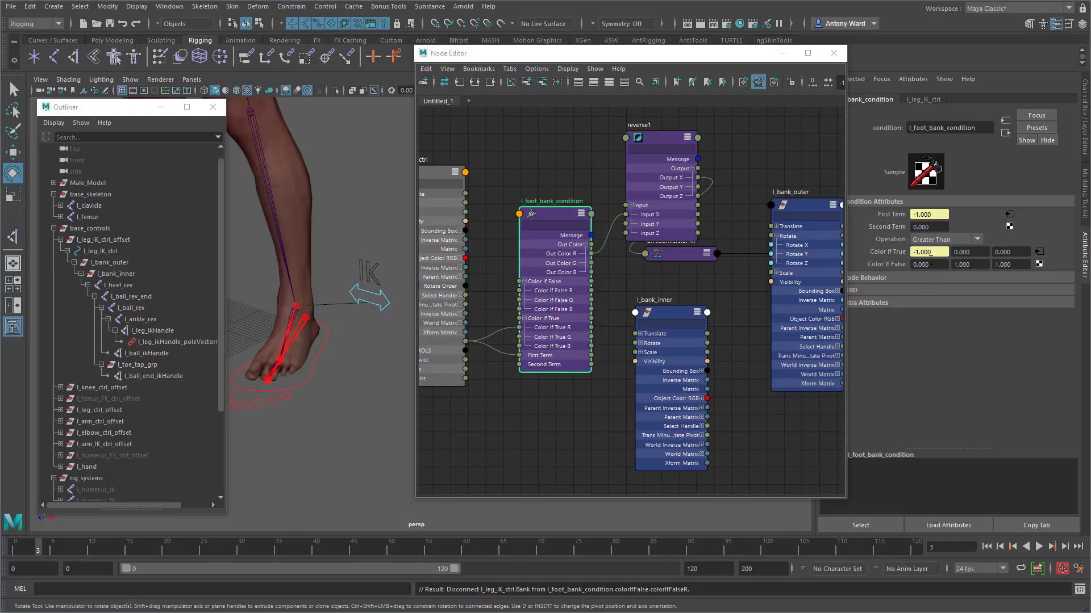
- Connect l_leg_IK_ctrl's Bank to Color If False G of l_foot_bank_condition and check the green True and False values
left_click_drag(975, 265, 947, 265)
middle_click_drag(505, 361, 524, 363, "alt")
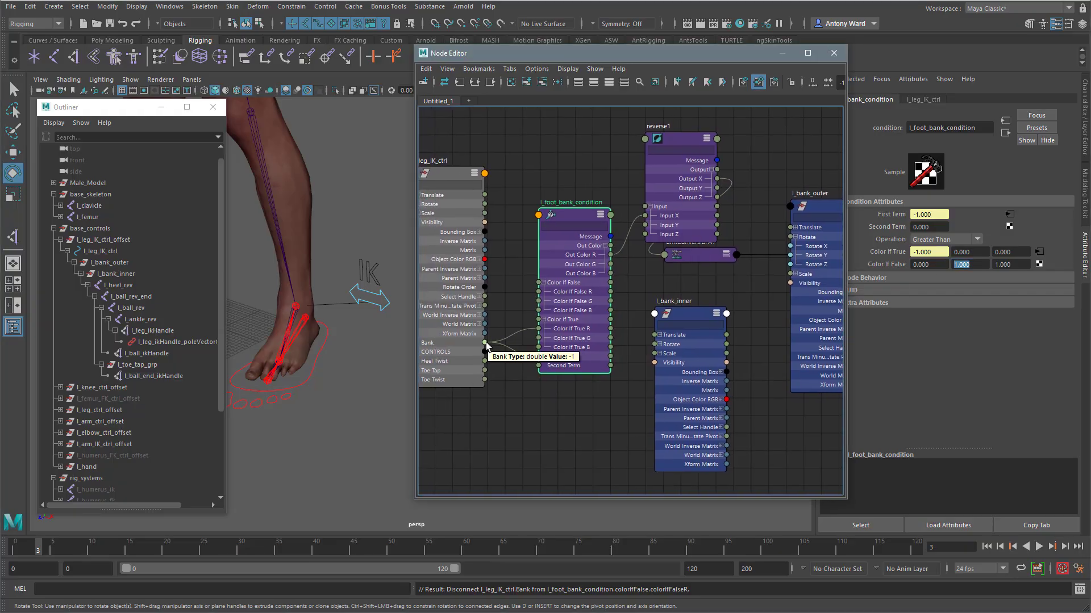
left_click_drag(484, 343, 537, 304)
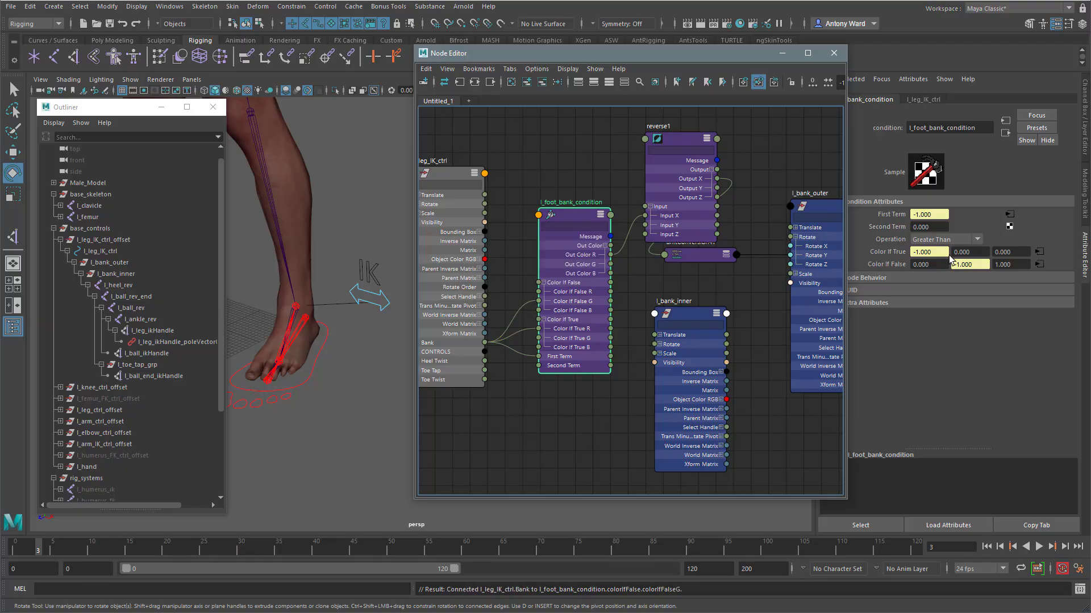
left_click_drag(980, 268, 929, 268)
left_click(974, 251)
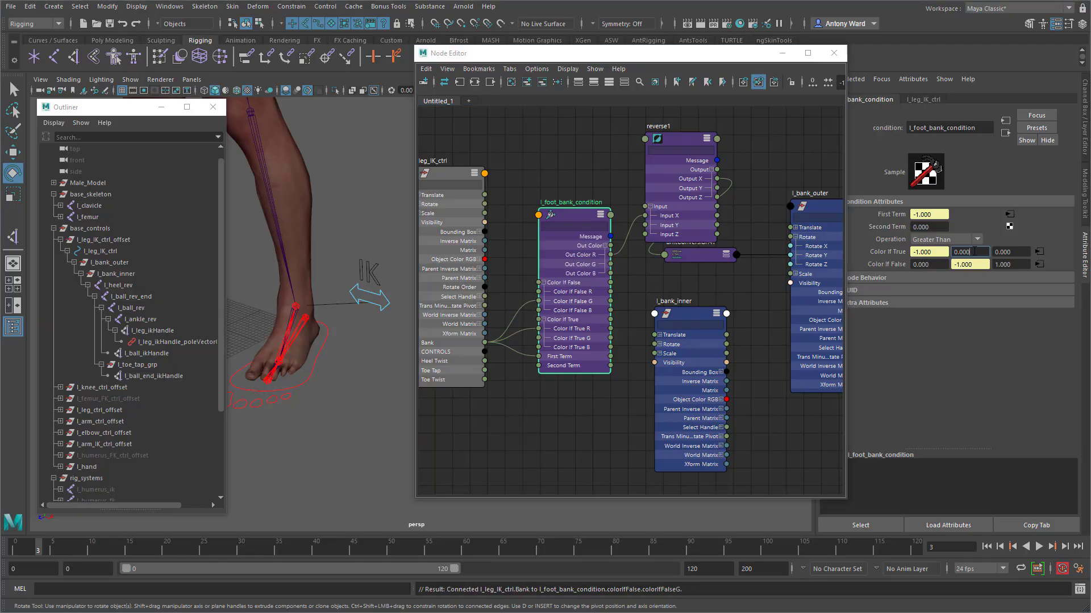
- Expand the Rotate attribute of l_bank_inner and connect Out Color R of l_foot_bank_condition to its Rotate Y
middle_click_drag(638, 273, 592, 287, "alt")
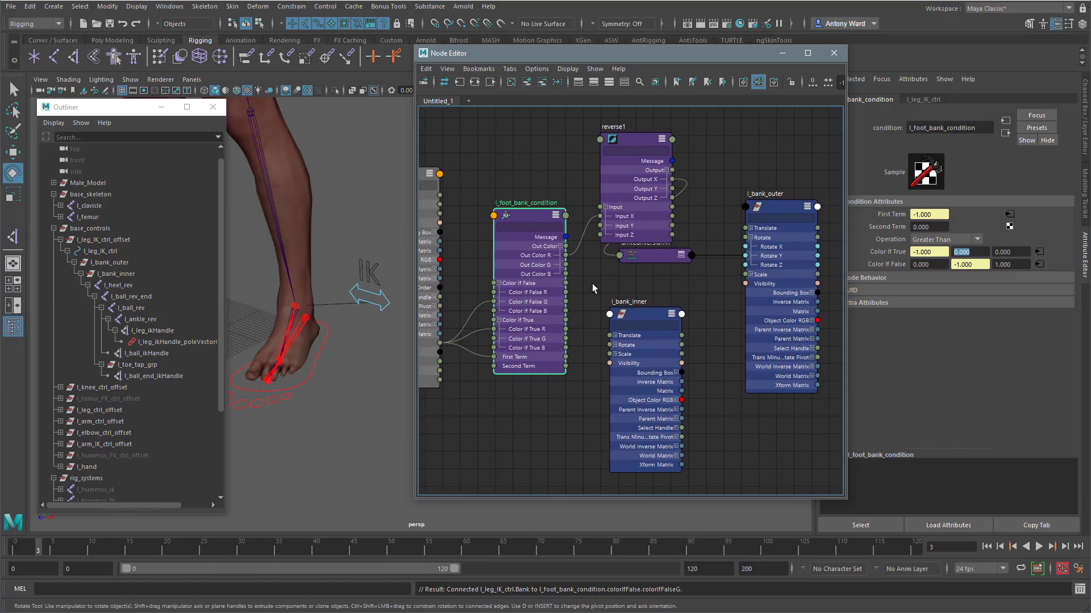
left_click(565, 265)
middle_click_drag(713, 337, 696, 303, "alt")
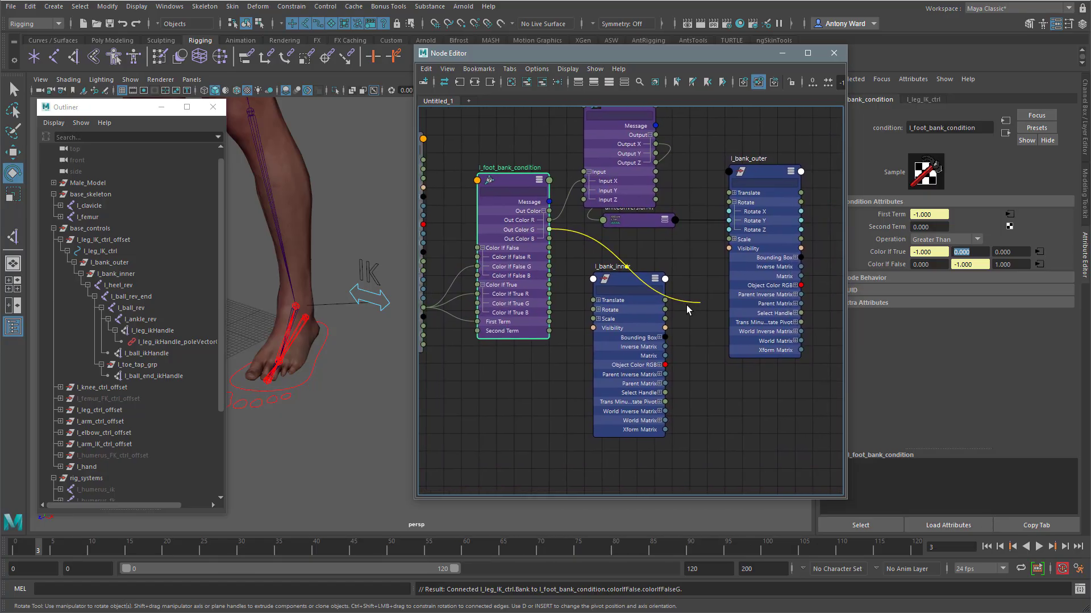
left_click(597, 310)
left_click(598, 309)
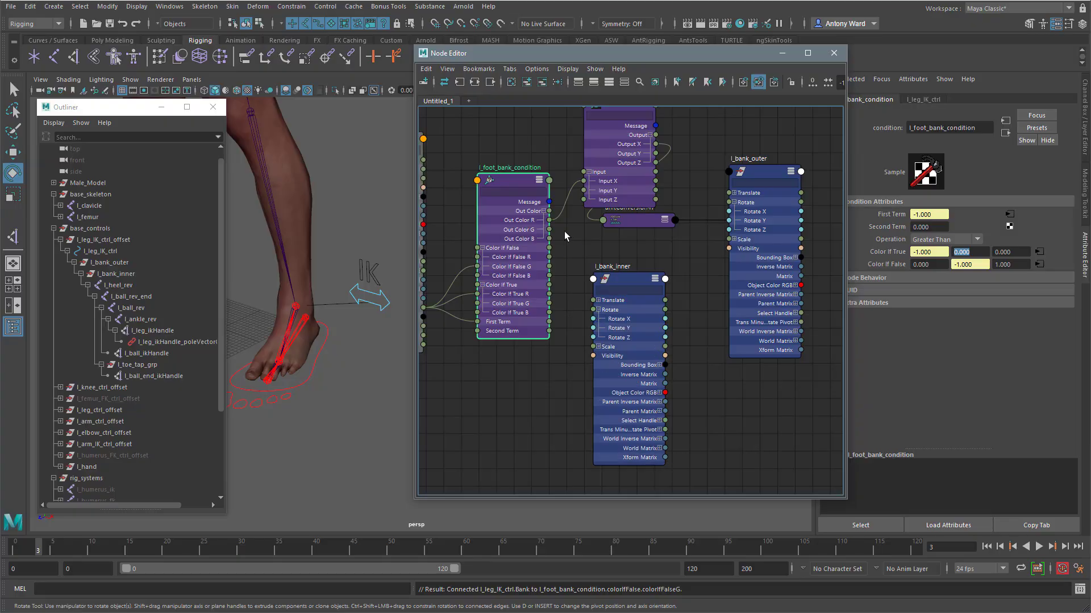
left_click(549, 220)
left_click(592, 328)
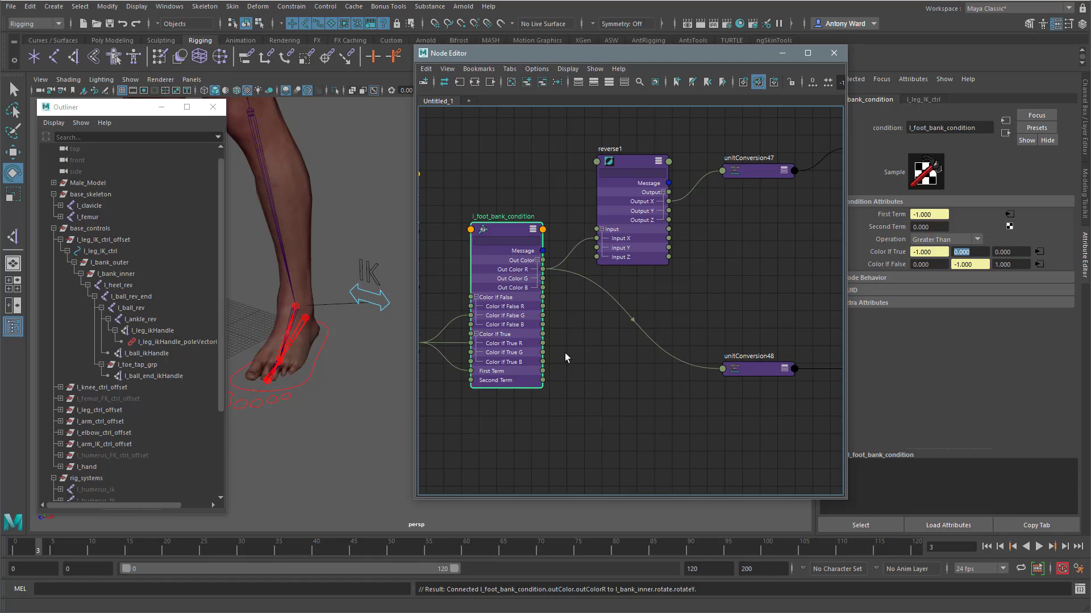
- Test the foot's banking by scrubbing the Bank attribute of l_leg_IK_ctrl down to about -21.9
left_click(308, 377)
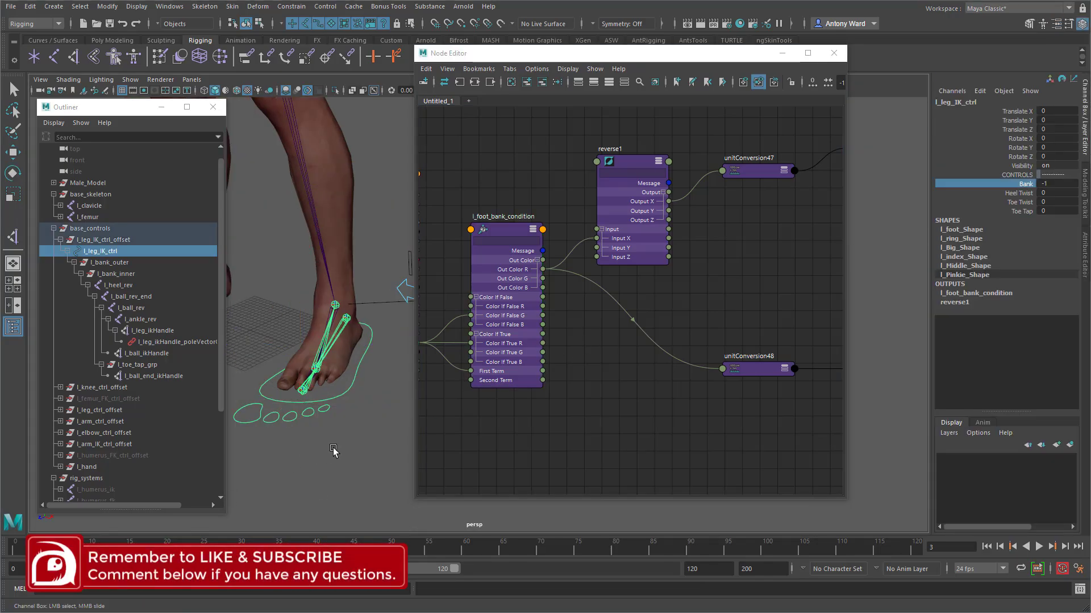
middle_click_drag(341, 446, 223, 445)
middle_click_drag(612, 371, 505, 342, "alt")
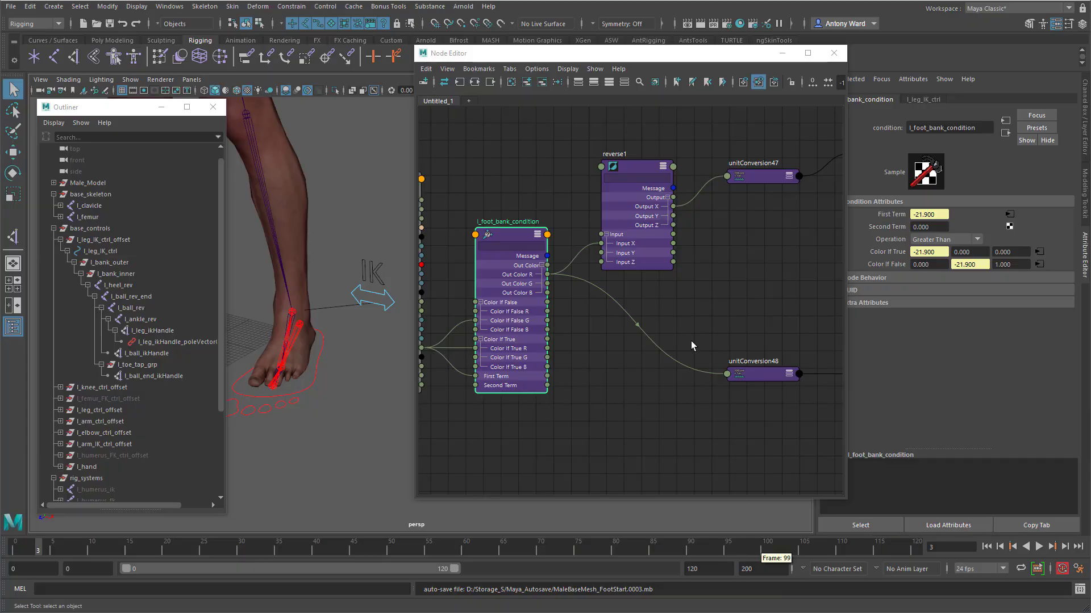
- Replace the Out Color R connection into l_bank_inner's Rotate Y with Out Color G of l_foot_bank_condition
middle_click_drag(686, 327, 613, 328, "alt")
left_click_drag(647, 332, 731, 387)
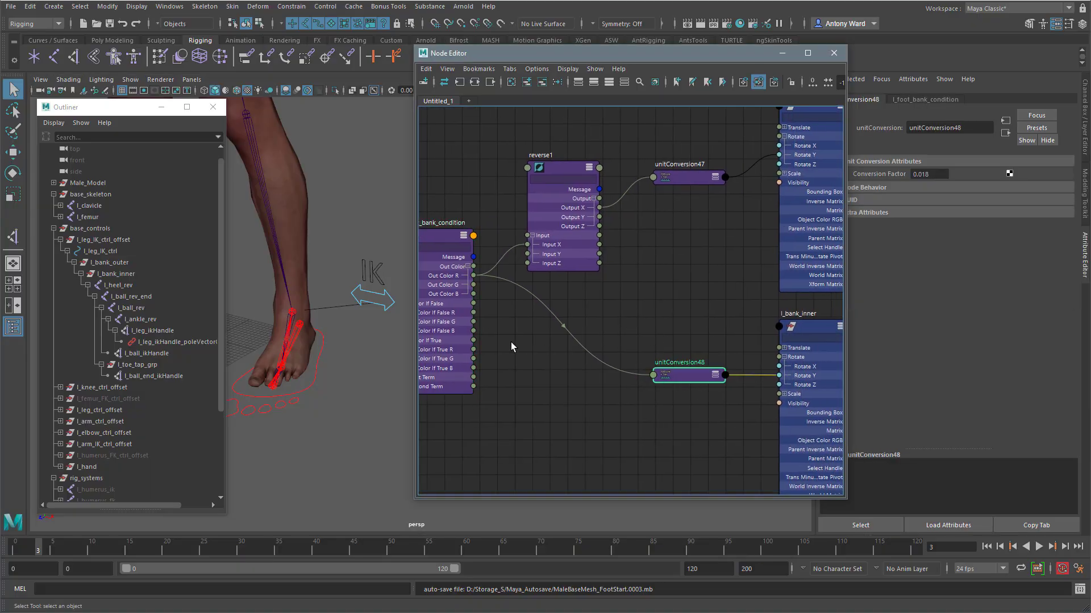
key("Delete")
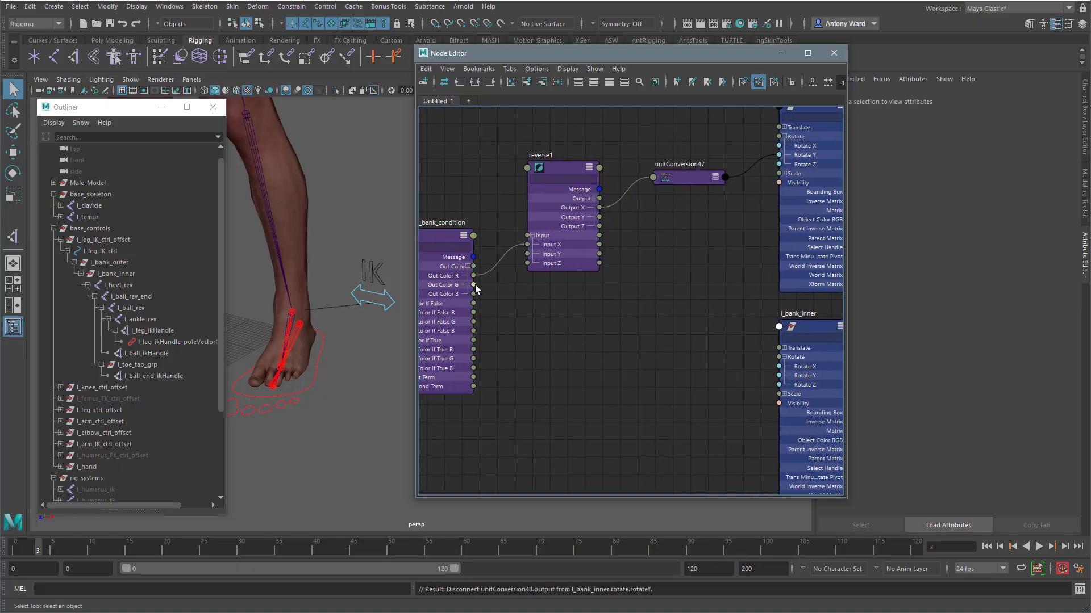
left_click_drag(474, 285, 778, 376)
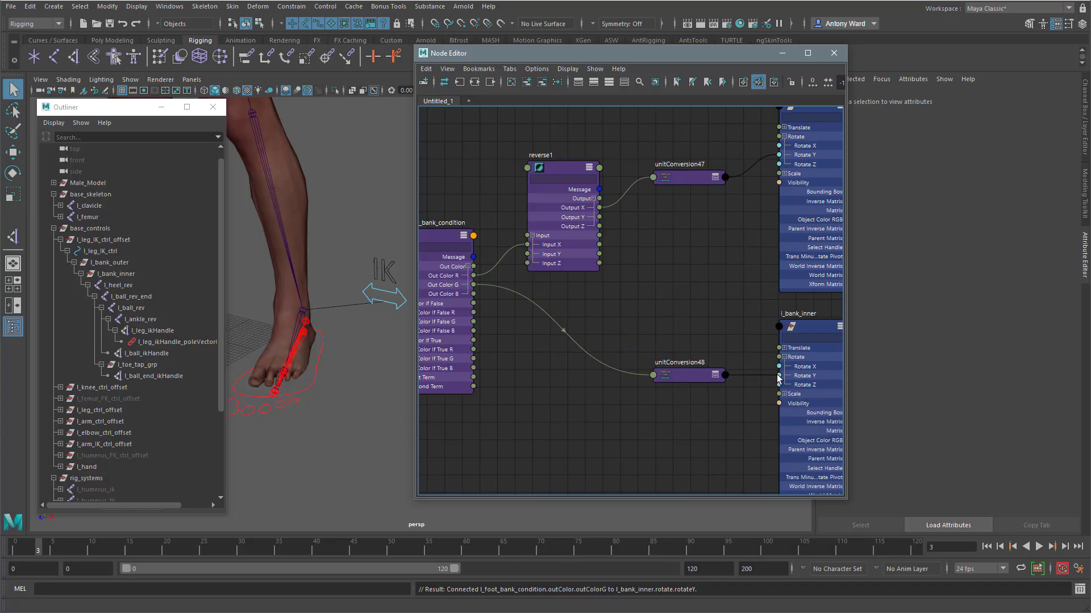
- Test the inner bank connection by scrubbing Bank on l_leg_IK_ctrl, and undo the value change
left_click(313, 377)
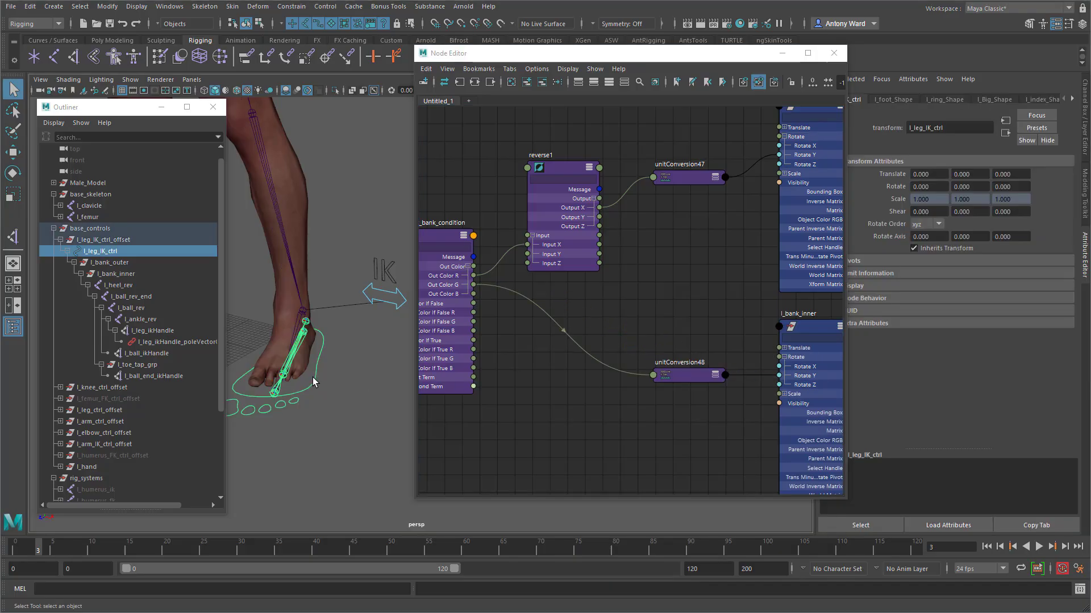
left_click(1083, 147)
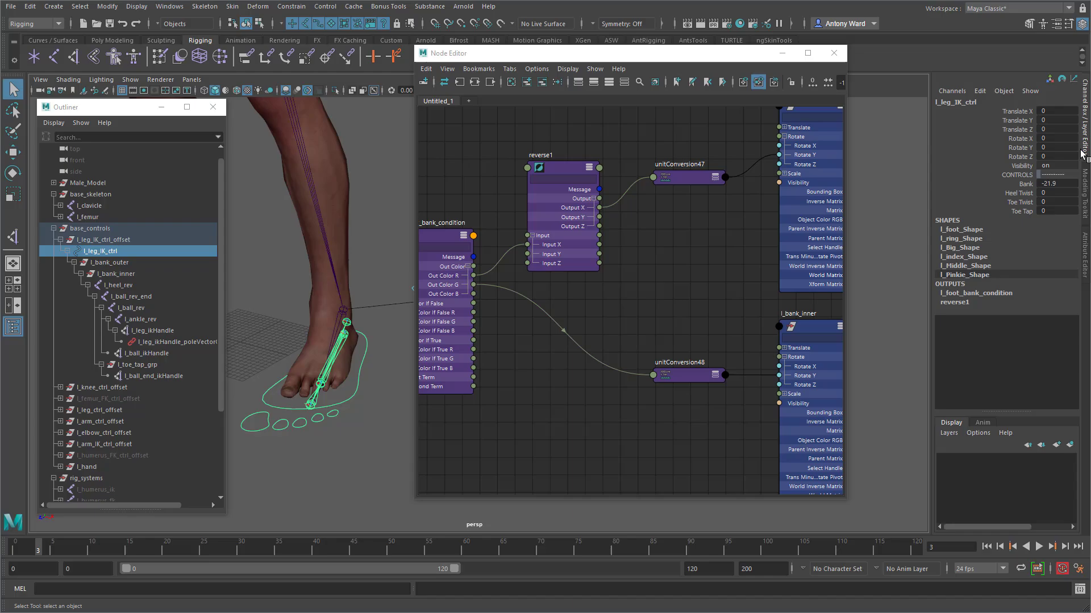
left_click(1025, 184)
middle_click_drag(349, 447, 477, 434)
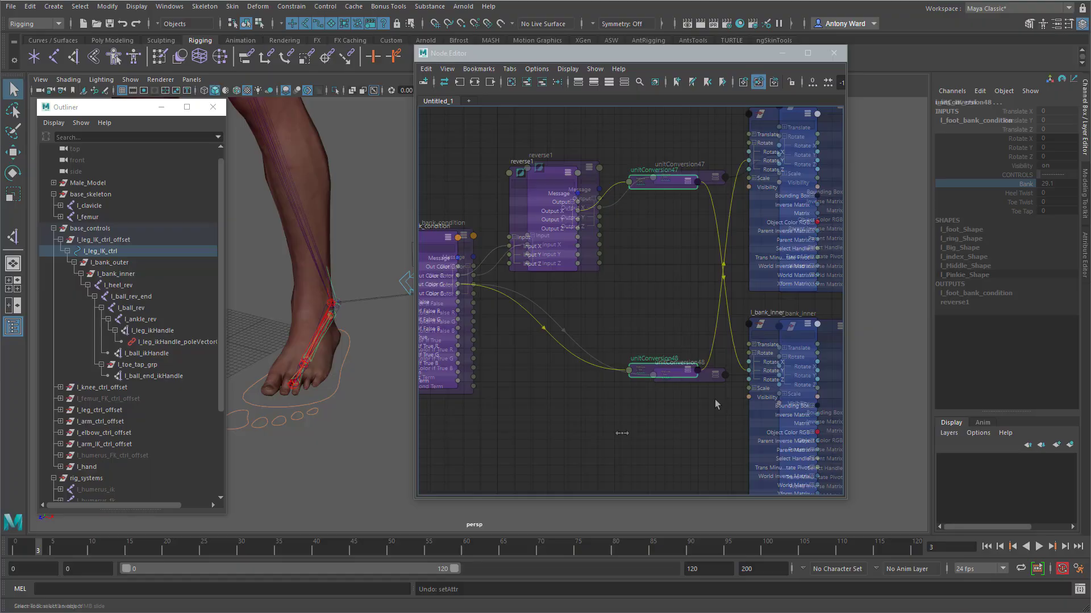
- Delete both unit conversions and connect l_foot_bank_condition's Out Color R to l_bank_inner's Rotate Y and Out Color G to l_bank_outer's Rotate Y
left_click(715, 400)
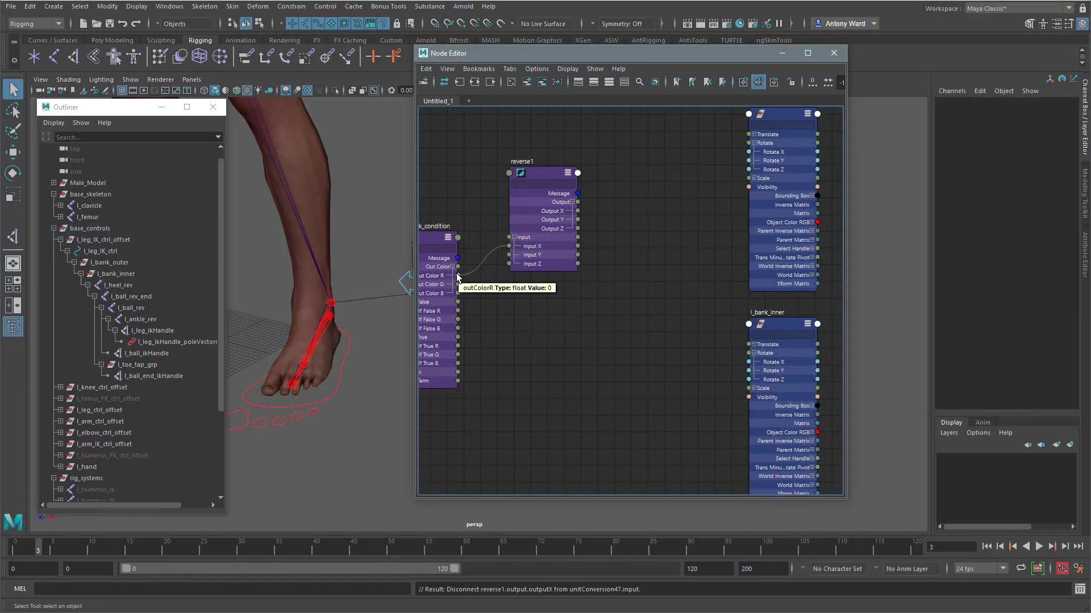
left_click_drag(458, 276, 749, 370)
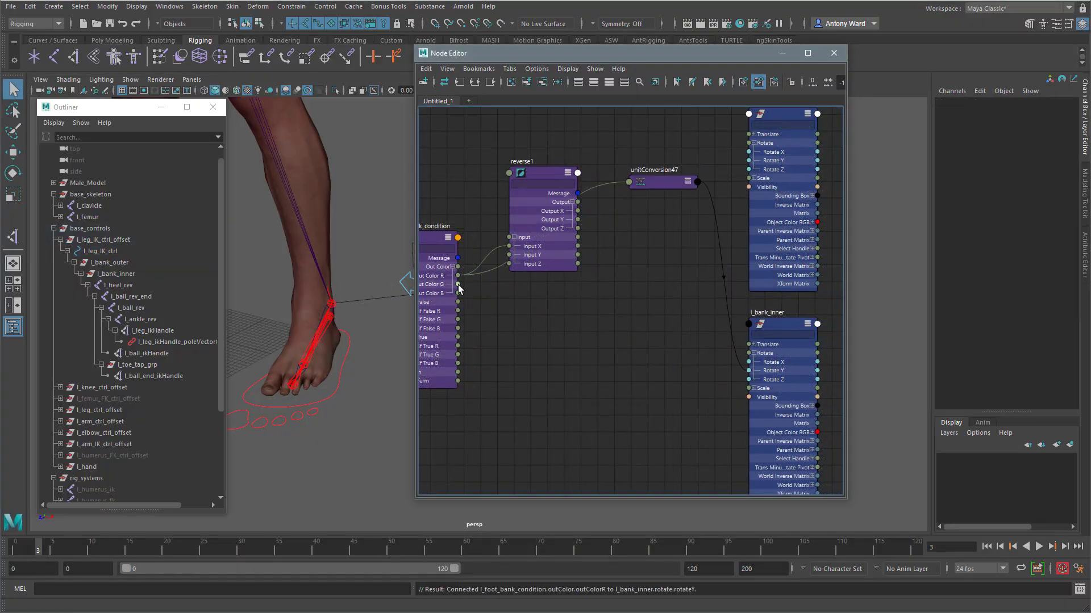
left_click_drag(457, 284, 749, 161)
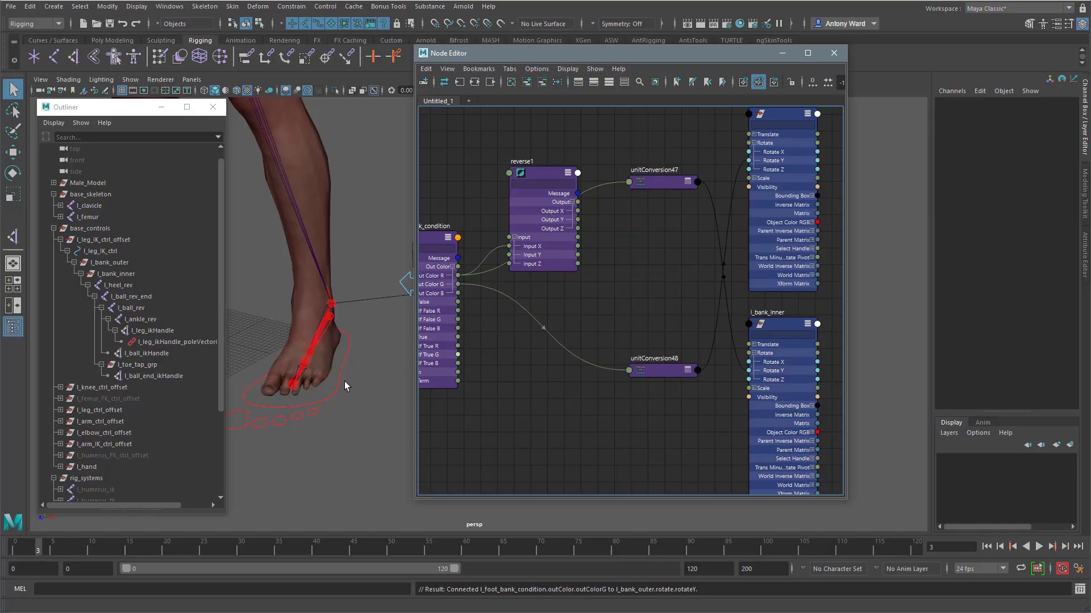
- Test the swapped bank connections by scrubbing Bank on l_leg_IK_ctrl to about 17.4
left_click(344, 388)
left_click(1022, 183)
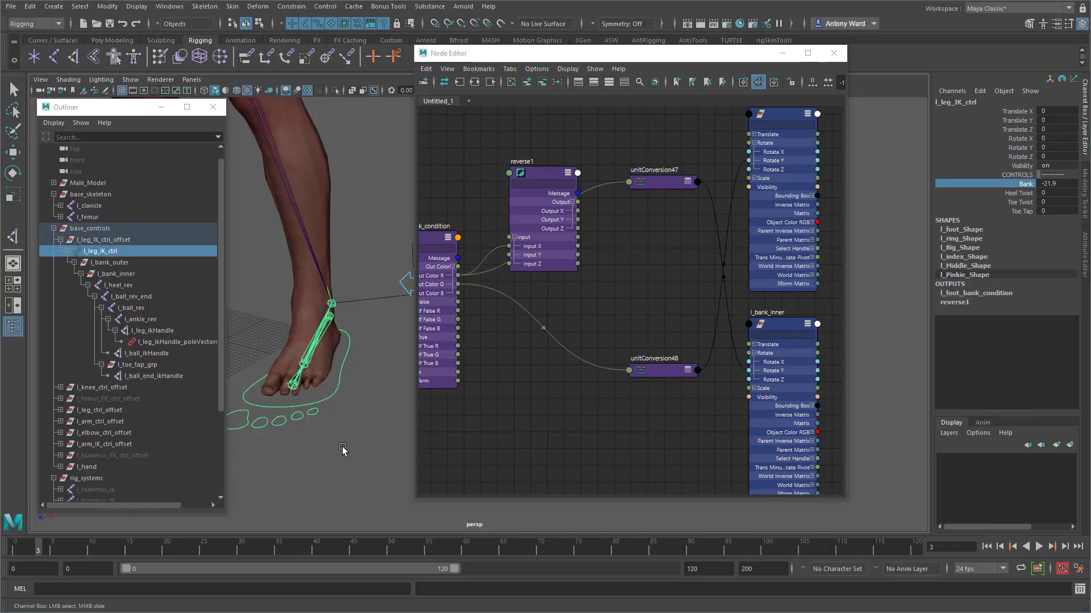
middle_click_drag(343, 448, 565, 455)
- Delete the reverse1 node from the foot bank network
middle_click_drag(604, 250, 714, 264, "alt")
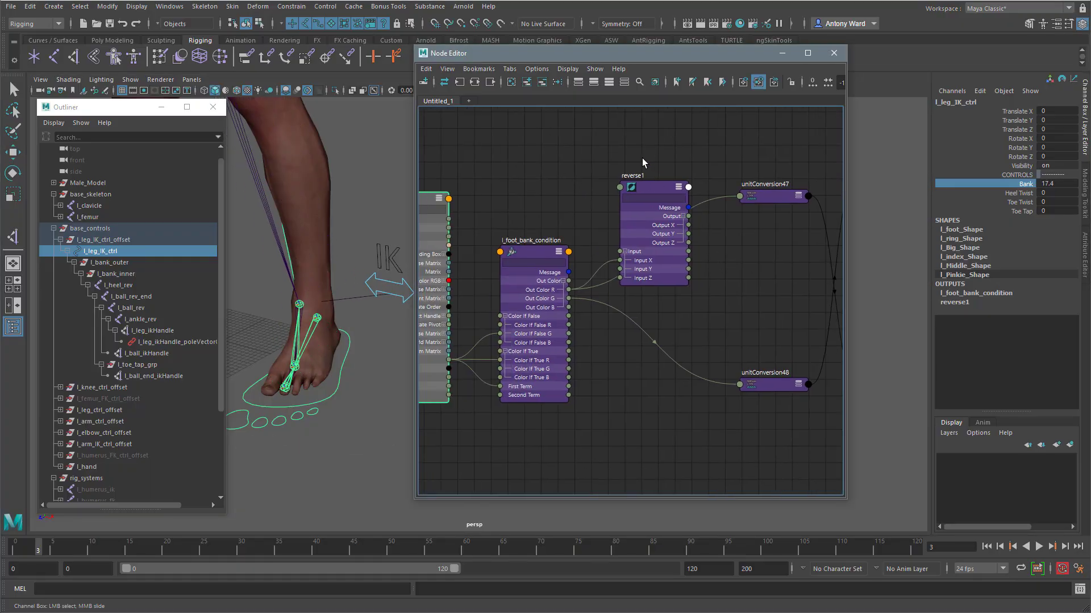
left_click_drag(642, 158, 656, 254)
key("Delete")
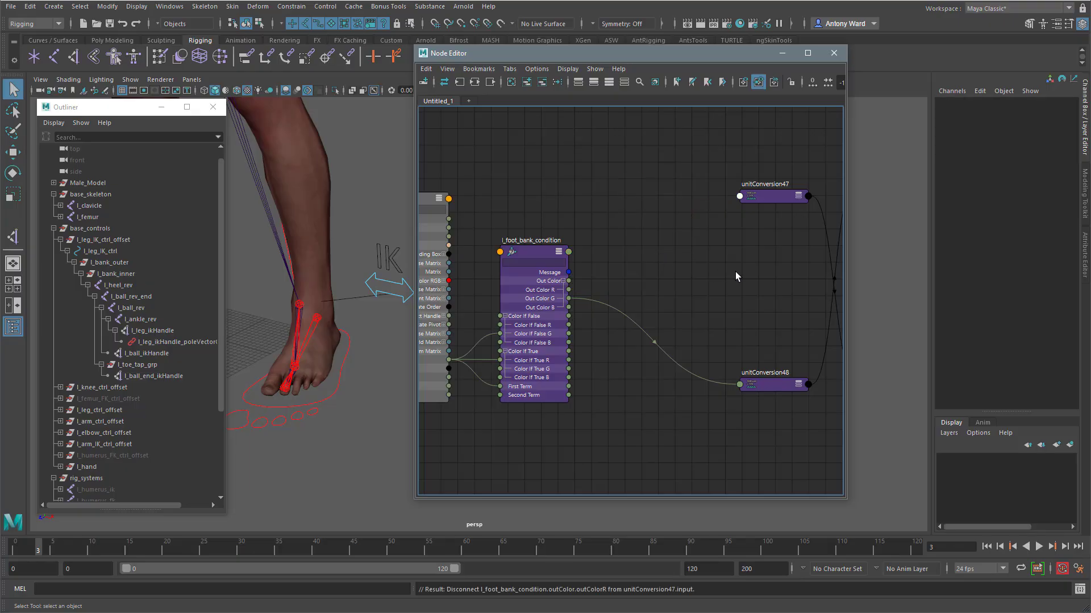
- Delete unitConversion47 and reconnect Out Color R of l_foot_bank_condition to Rotate Y of l_bank_inner
middle_click_drag(735, 271, 674, 265, "alt")
left_click_drag(677, 160, 714, 221)
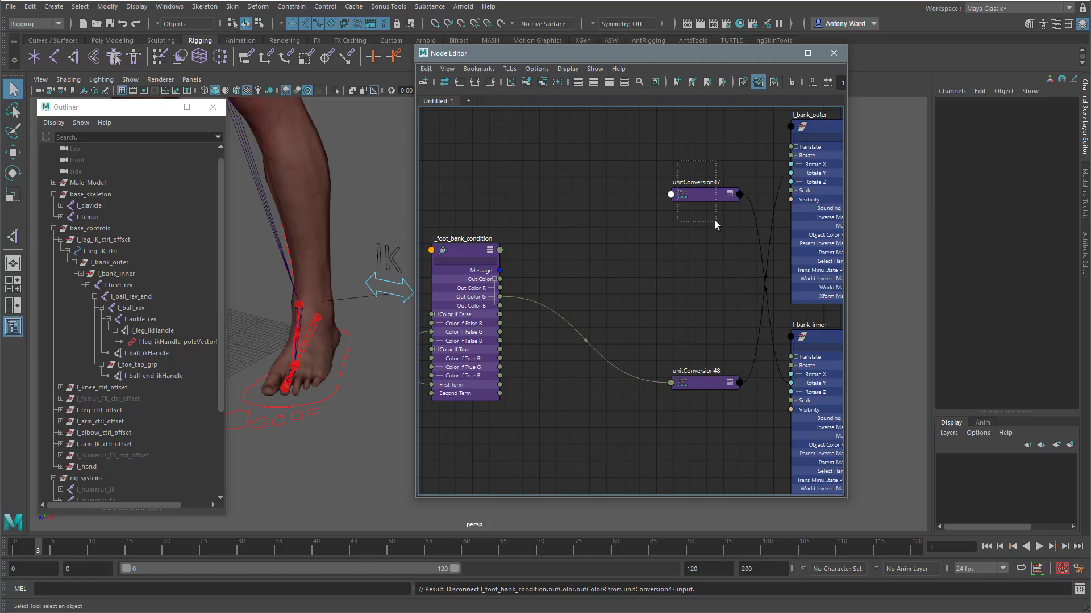
key("Delete")
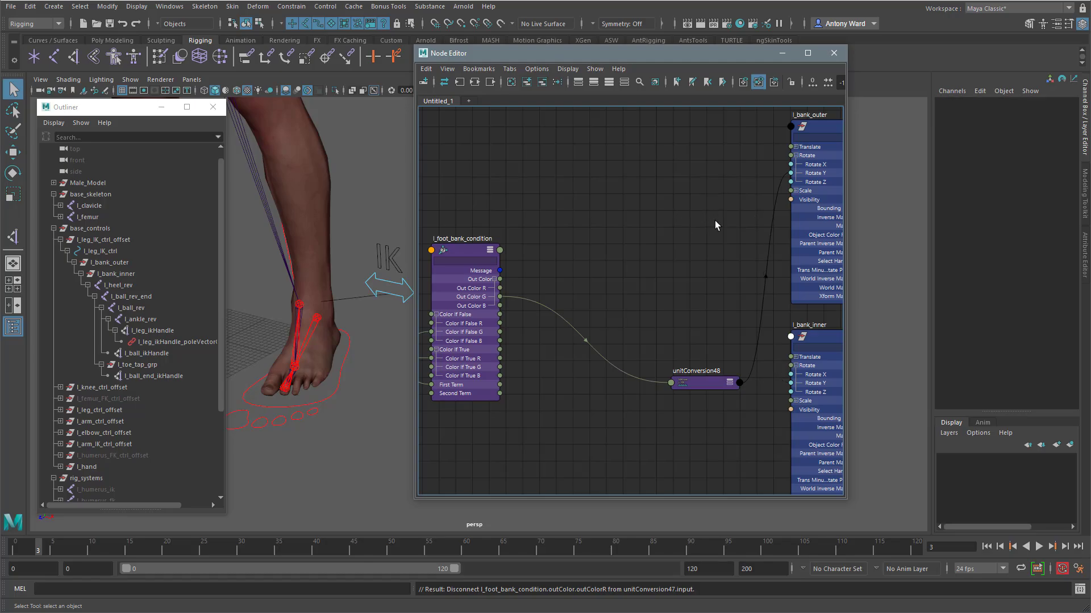
left_click_drag(500, 288, 791, 384)
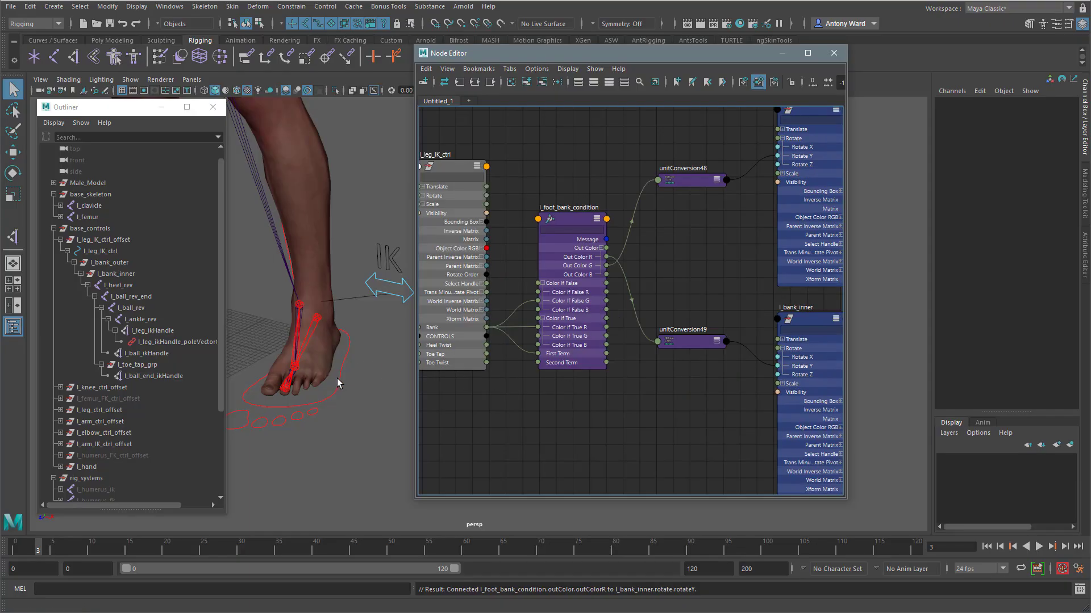
- Test the rebuilt bank network by scrubbing Bank on l_leg_IK_ctrl to about 37.1
left_click(338, 384)
left_click(1021, 184)
middle_click_drag(349, 375, 421, 392)
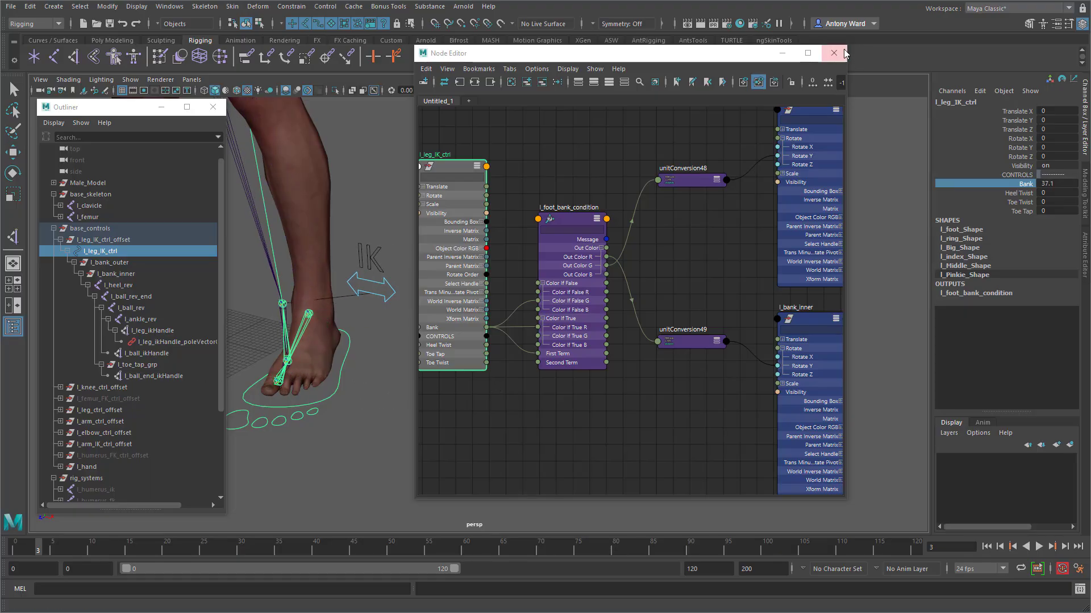
- Close the Node Editor and scrub Bank on l_leg_IK_ctrl to about 4.8 while checking the foot
left_click(834, 53)
left_click_drag(419, 323, 677, 382, "alt")
middle_click_drag(676, 382, 519, 373)
right_click_drag(519, 373, 724, 373, "alt")
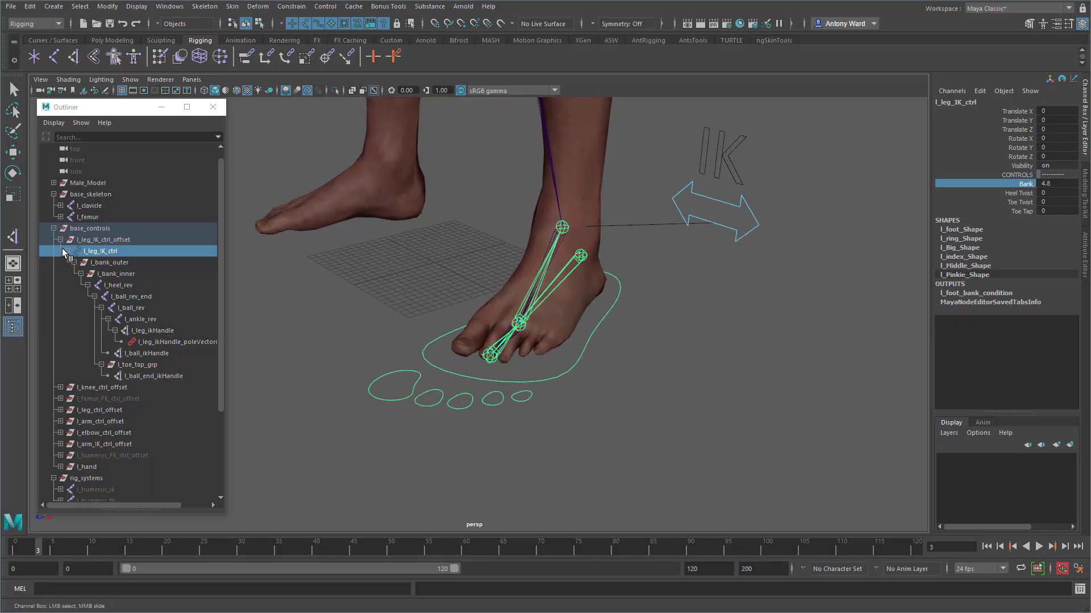
- Hide l_bank_outer and Male_Model so that only the skeleton and the foot controls are displayed
left_click(120, 264)
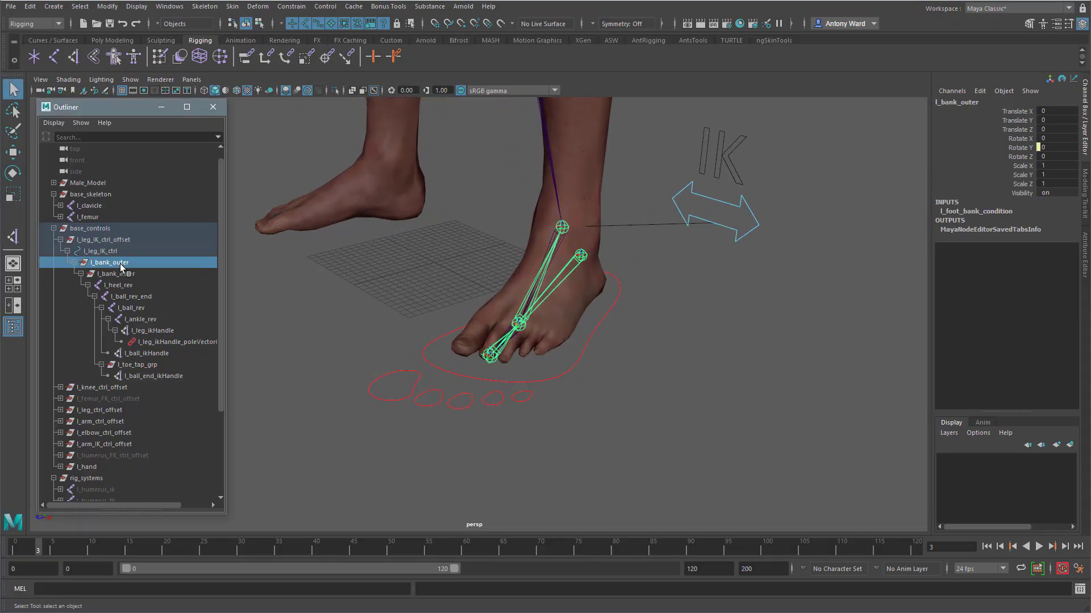
key("ctrl+h")
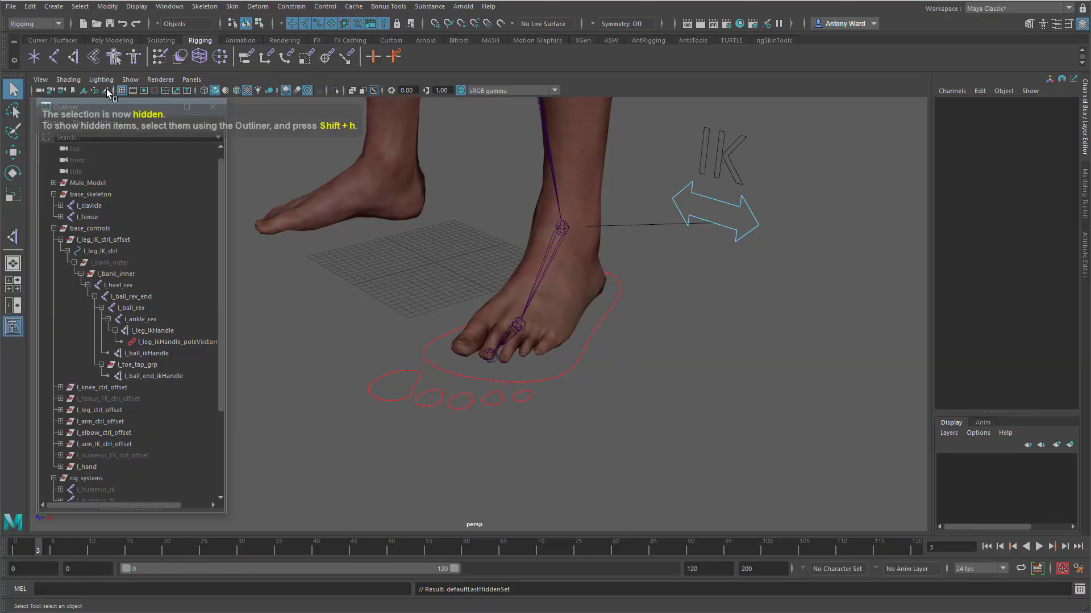
left_click(99, 183)
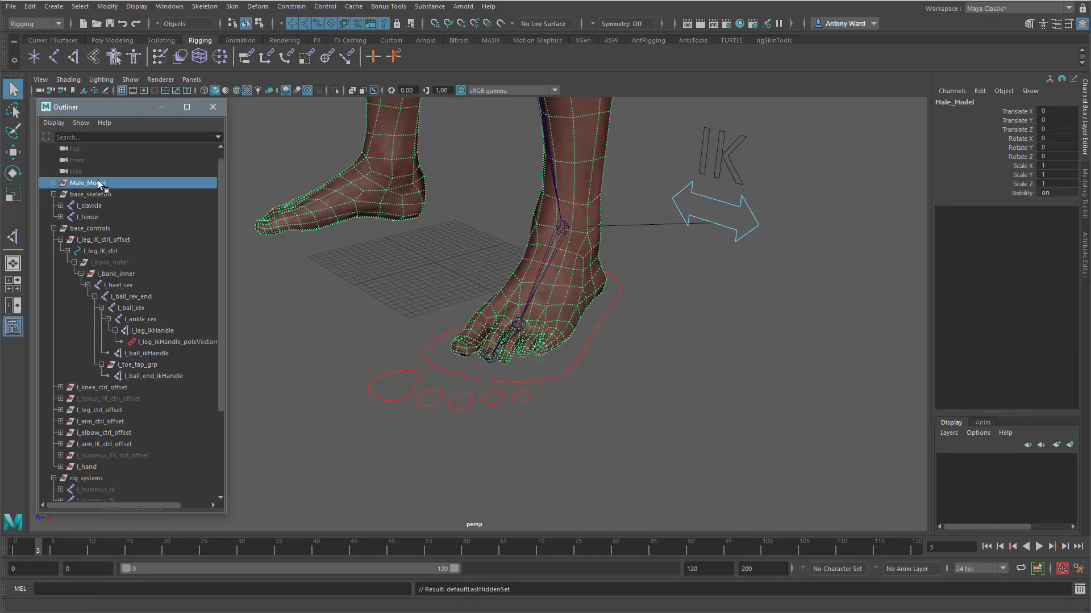
key("ctrl+h")
- Test how the skeleton reacts to Bank by scrubbing it on l_leg_IK_ctrl to about 21.2, and undo the change
left_click(602, 321)
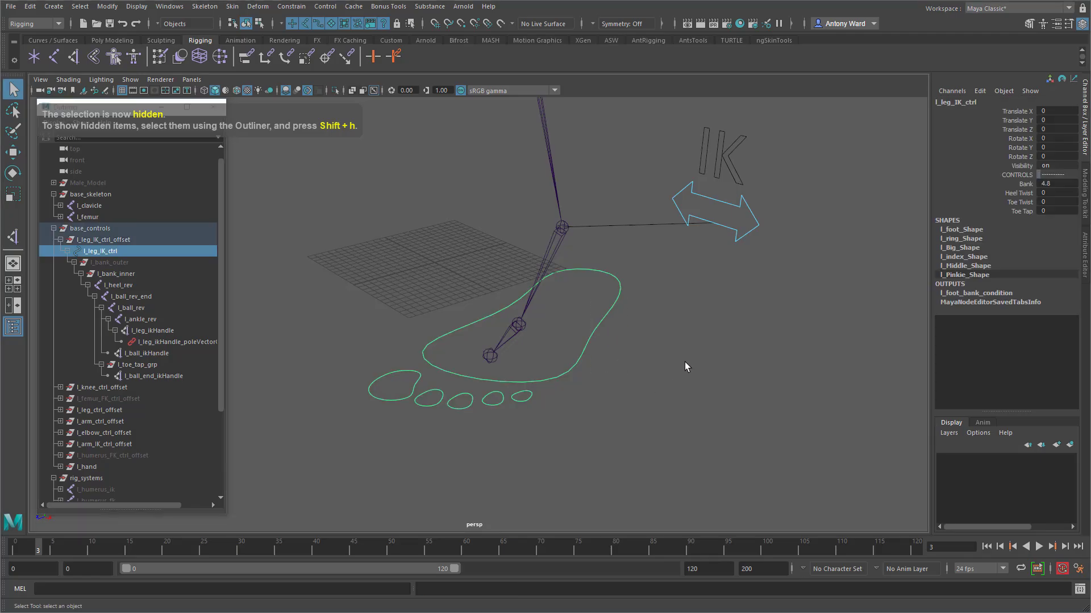
middle_click_drag(685, 364, 673, 408, "alt")
right_click_drag(672, 408, 625, 395, "alt")
left_click(1026, 185)
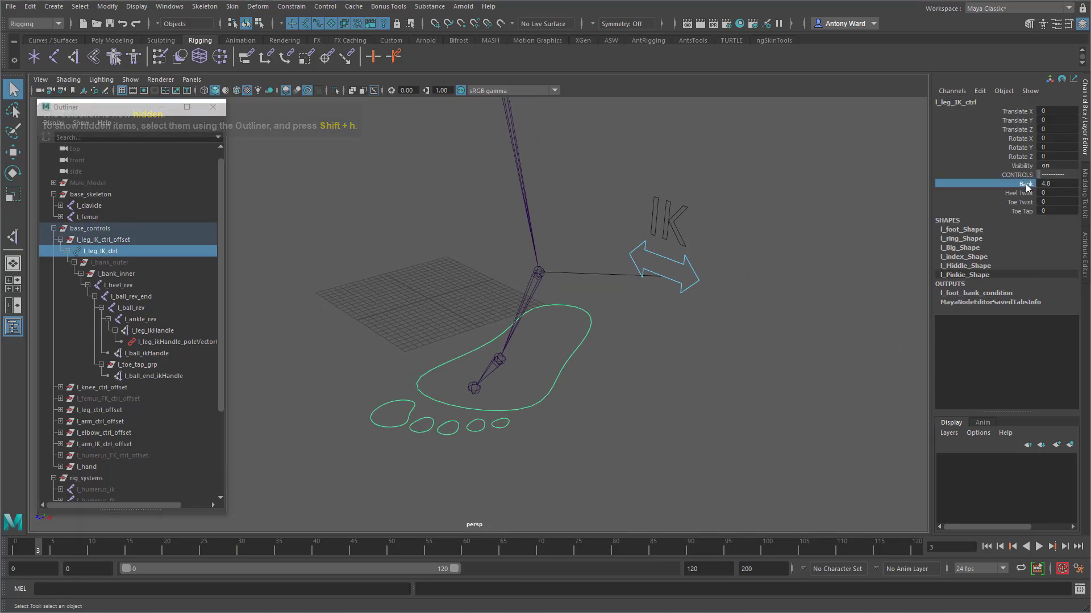
middle_click_drag(625, 438, 787, 423)
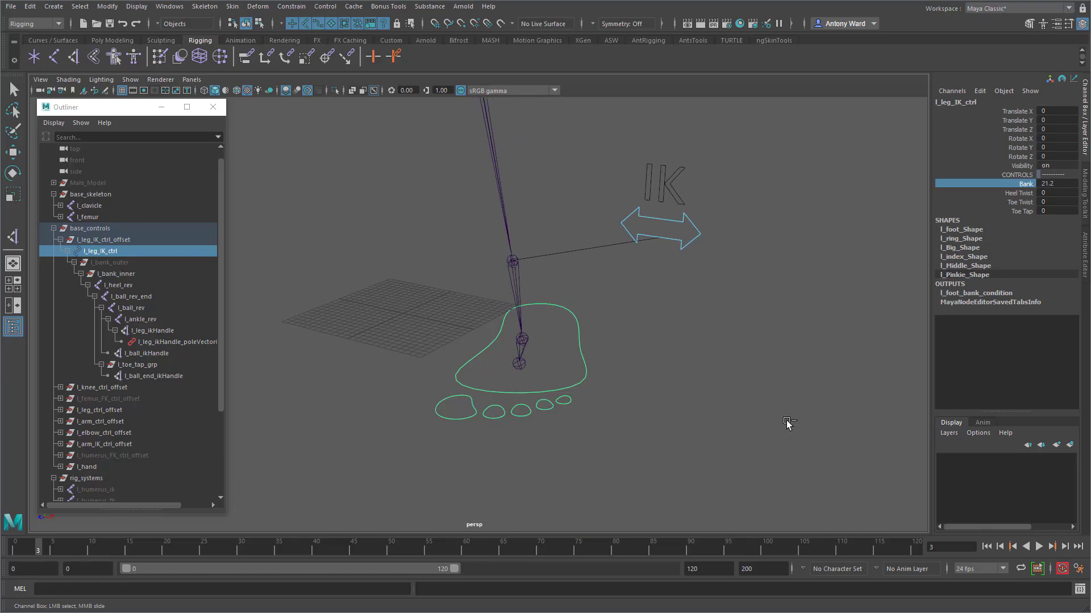
key("ctrl+z")
- Test Heel Twist on l_leg_IK_ctrl by scrubbing it to about -16.5, and undo the change
left_click_drag(786, 424, 705, 405, "alt")
left_click(1017, 193)
middle_click_drag(702, 373, 595, 372)
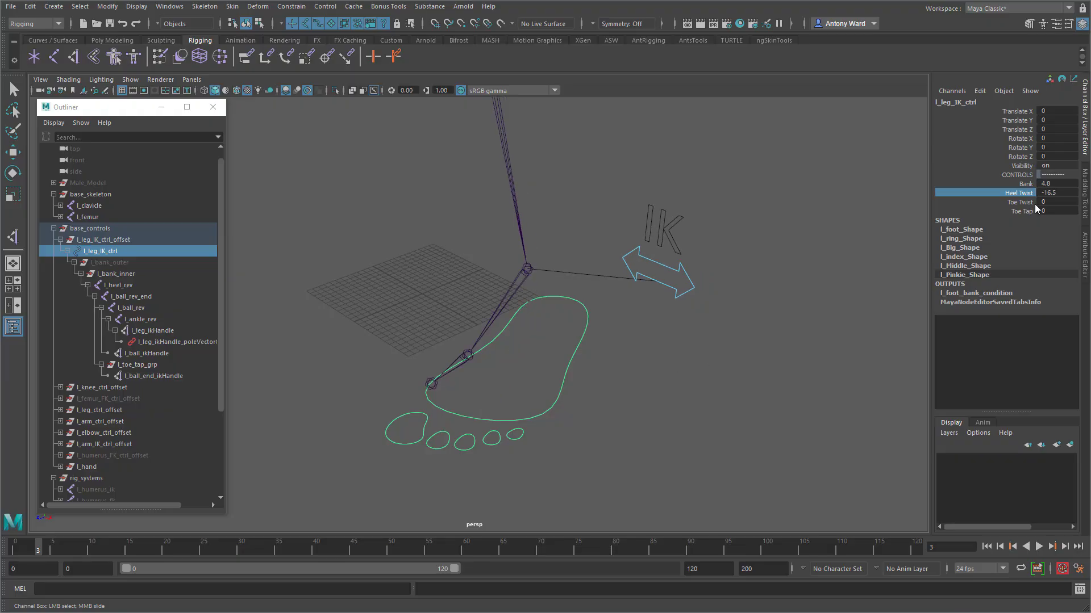
key("ctrl+z")
- Test Toe Twist and Toe Tap on l_leg_IK_ctrl by scrubbing each one, undoing each change
left_click(1022, 203)
middle_click_drag(651, 349, 613, 377)
key("ctrl+z")
left_click(1022, 211)
middle_click_drag(673, 362, 591, 373)
key("ctrl+z")
left_click_drag(591, 373, 611, 435, "alt")
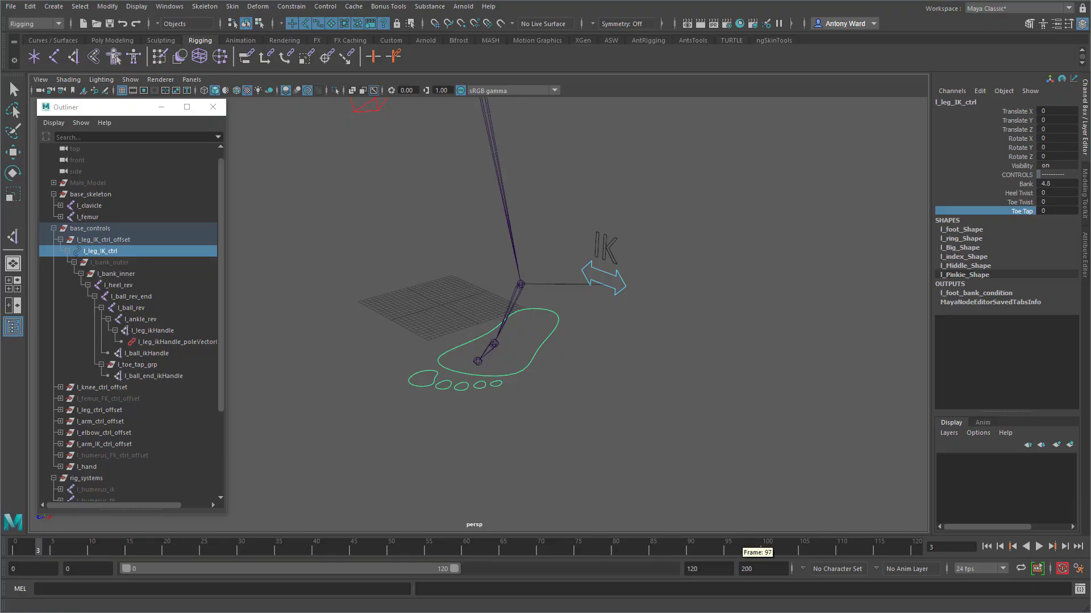
- Test the heel pivot from the side by rotating l_heel_rev about 3.9 degrees around X, and undo the rotation
key("q")
left_click(642, 433)
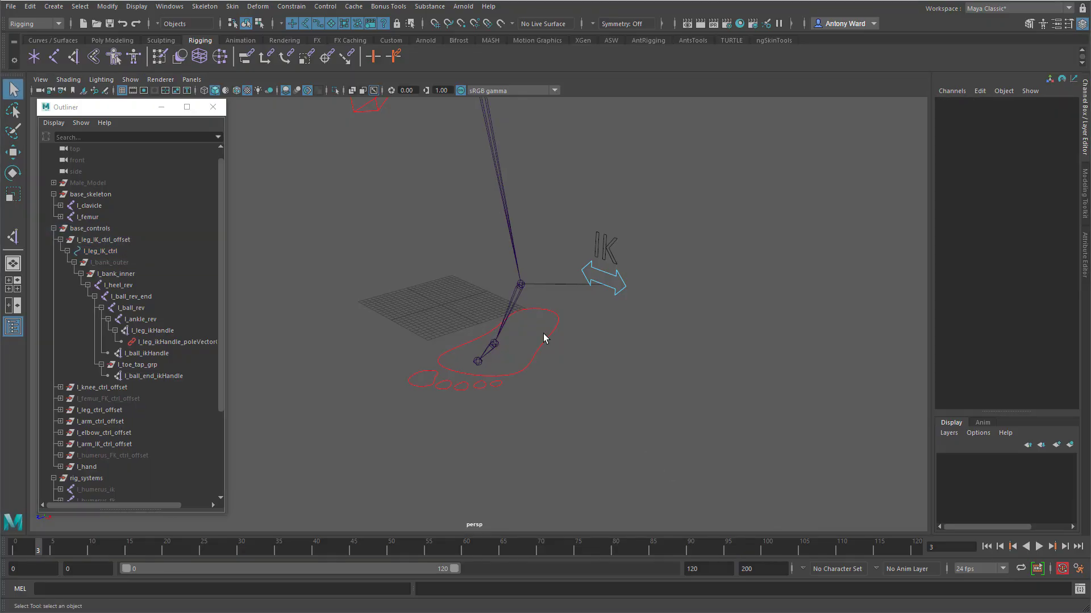
left_click(545, 339)
left_click_drag(601, 390, 559, 388, "alt")
middle_click_drag(558, 388, 608, 388, "alt")
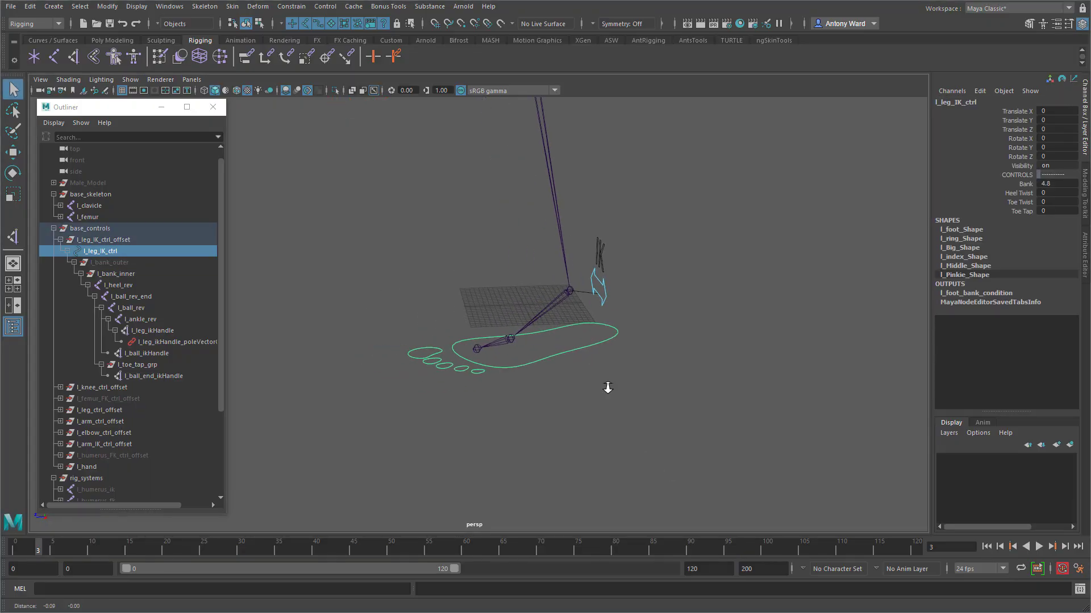
right_click_drag(608, 388, 658, 373, "alt")
left_click_drag(657, 373, 659, 358, "alt")
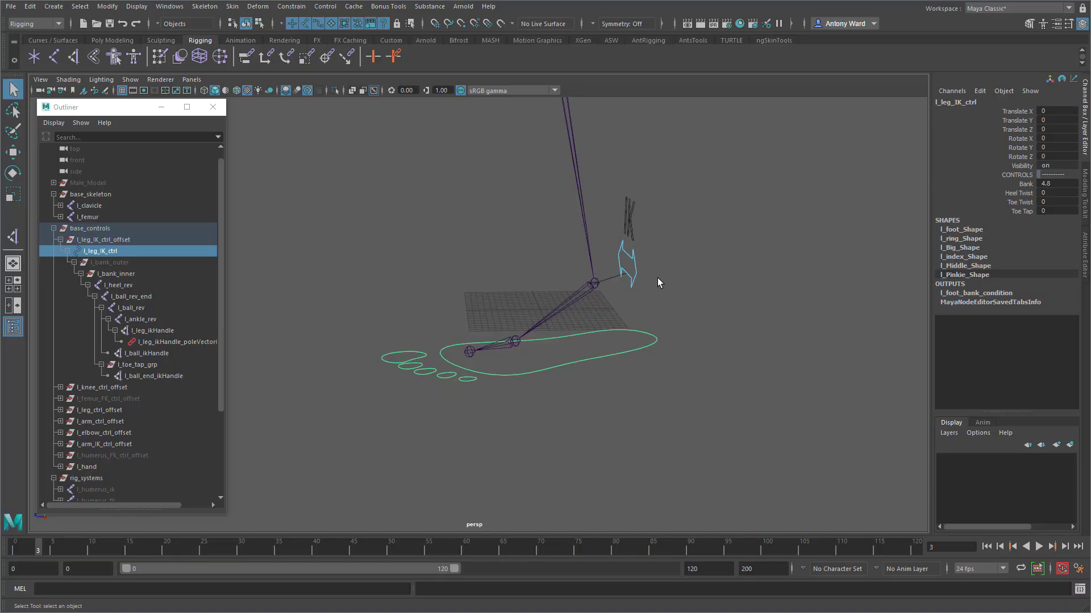
left_click(135, 282)
key("e")
mouse_move(542, 289)
left_mouse_down()
mouse_move(628, 232)
mouse_move(556, 290)
left_mouse_up()
key("ctrl+z")
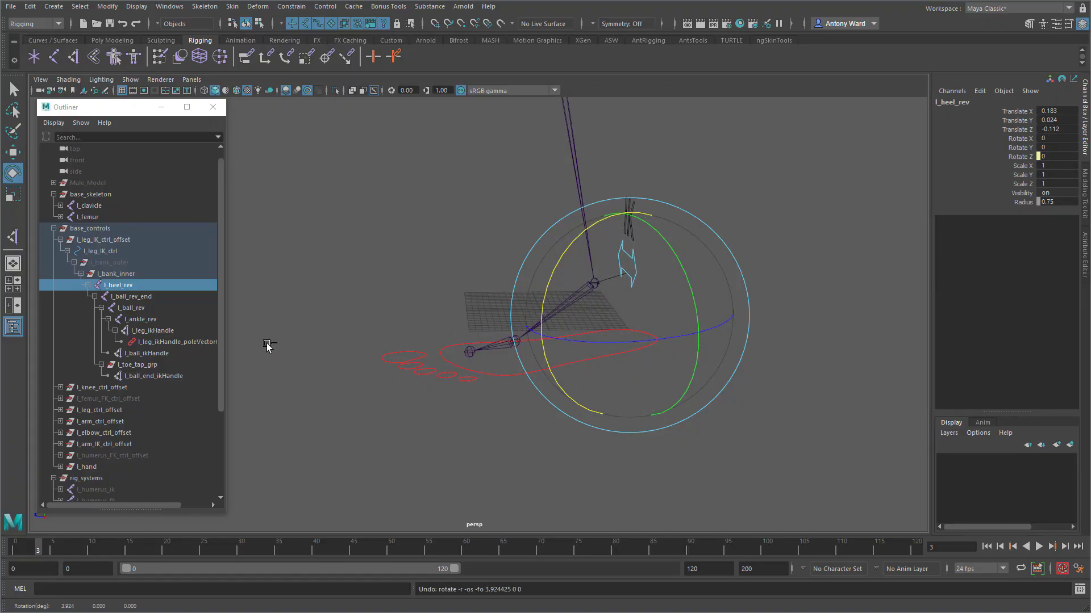
- Test the ball roll by rotating l_ball_rev about -45.4 degrees around X, and undo the rotation
left_click(153, 298)
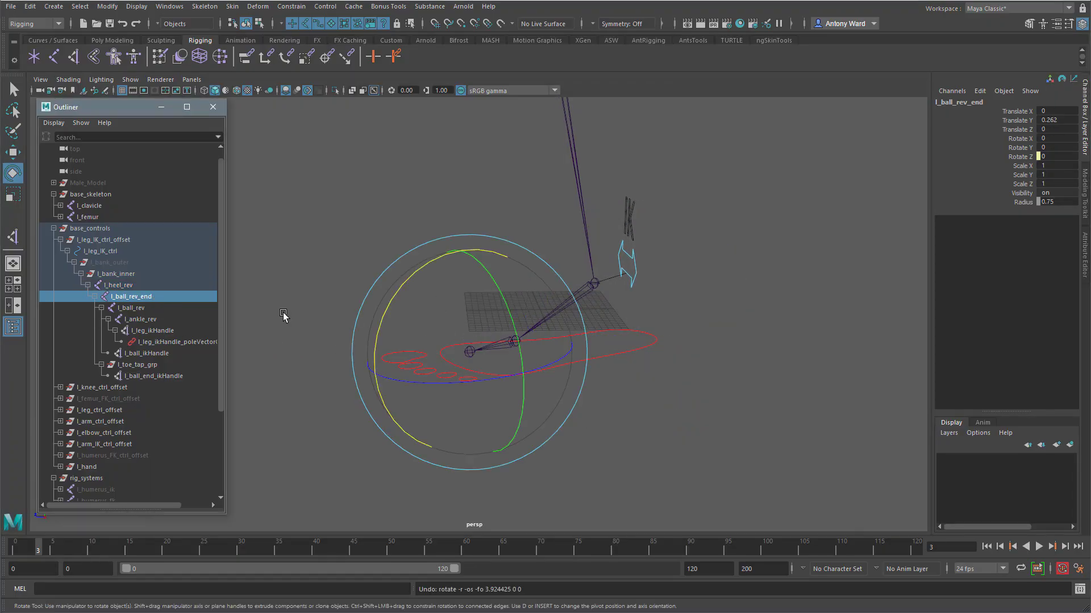
left_click(153, 309)
left_click_drag(465, 262, 382, 324)
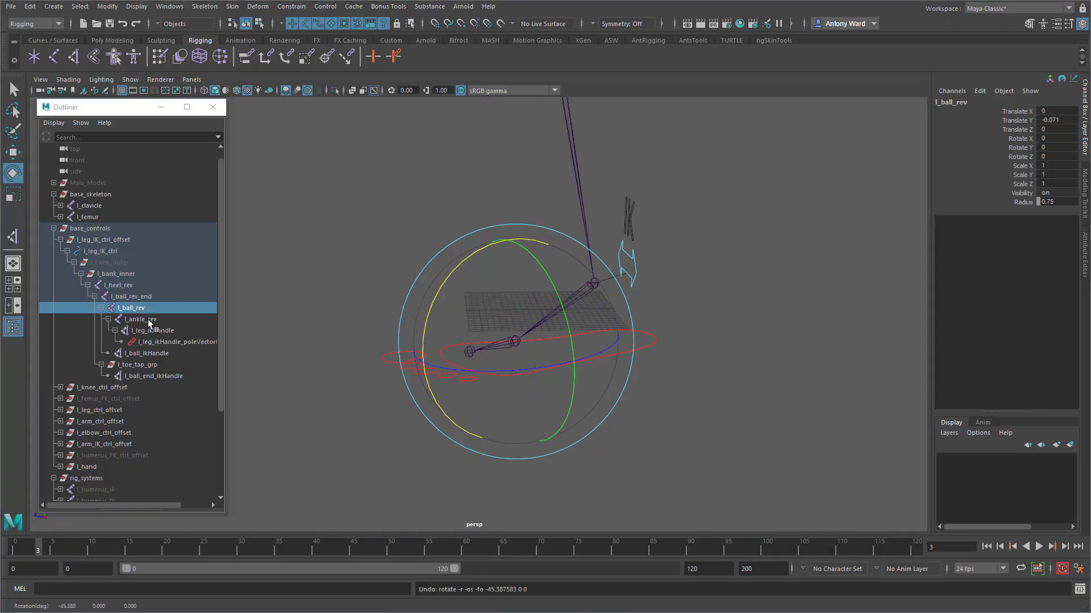
key("ctrl+z")
- Test the toe-tip roll by rotating l_ball_rev_end, and undo the rotation
left_click(140, 297)
left_click_drag(408, 278, 297, 353)
key("ctrl+z")
- Add a keyable float attribute named Roll to l_leg_IK_ctrl, with minimum -10, maximum 10 and default 0
mouse_move(653, 386)
left_mouse_down("alt")
mouse_move(674, 392)
mouse_move(634, 394)
left_mouse_up("alt")
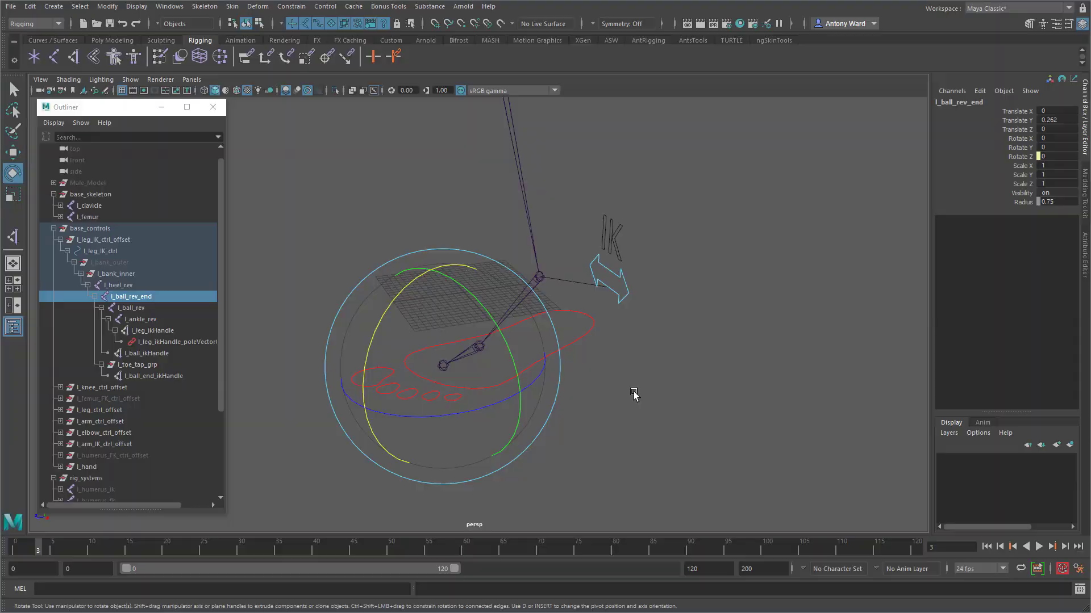
left_click(585, 333)
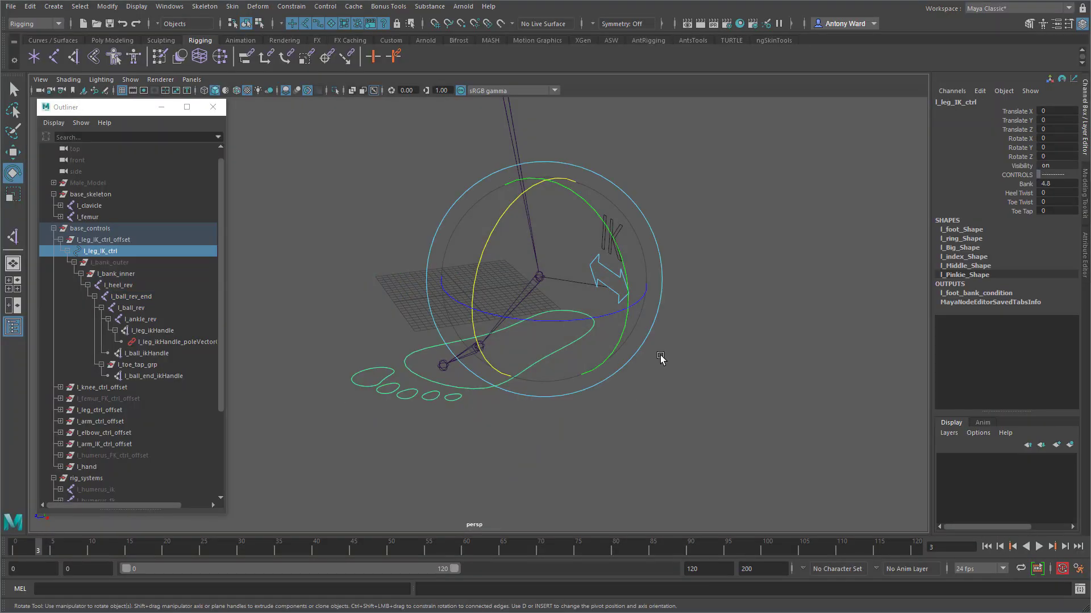
left_click(108, 7)
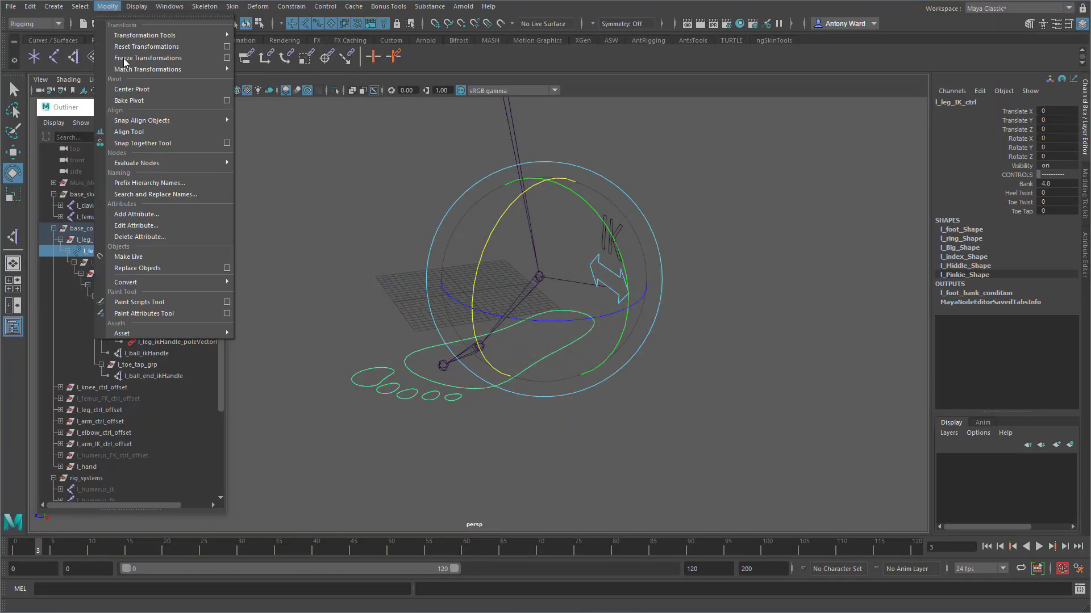
left_click(158, 214)
left_click_drag(250, 116, 437, 174)
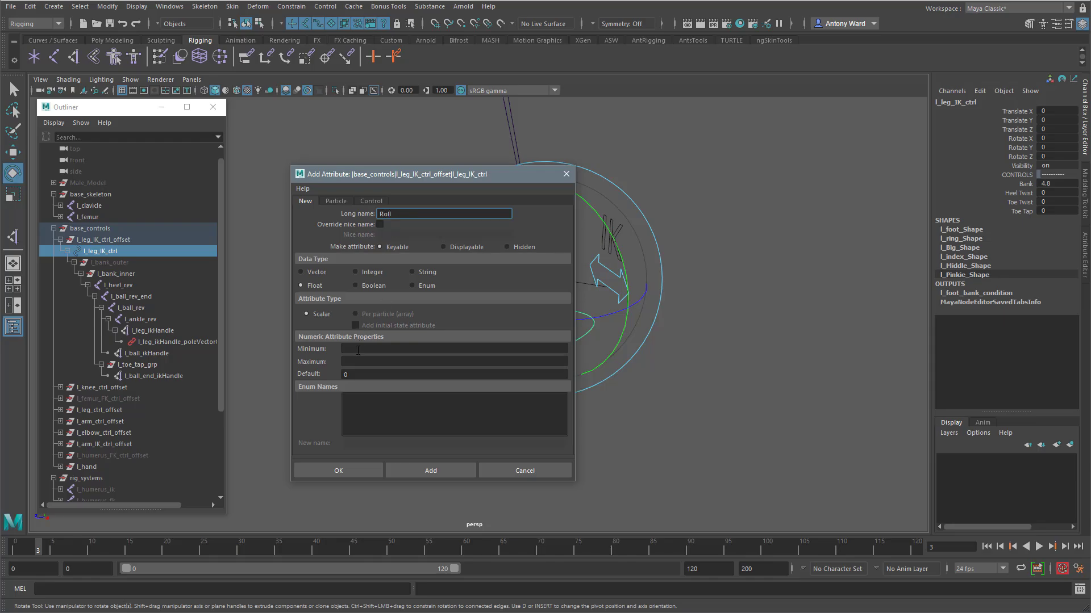
left_click(358, 349)
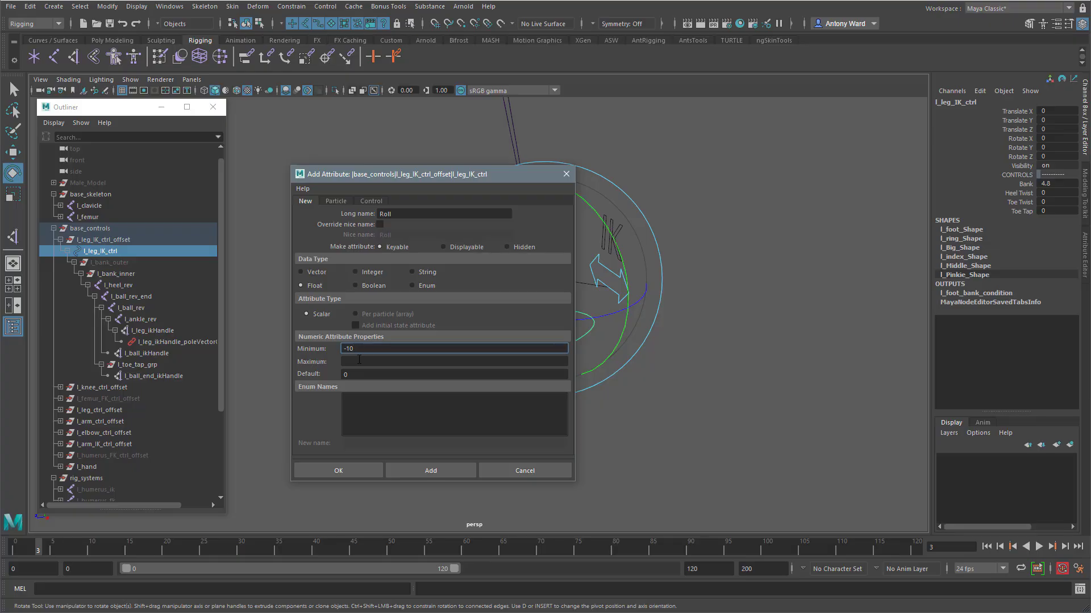
left_click(359, 361)
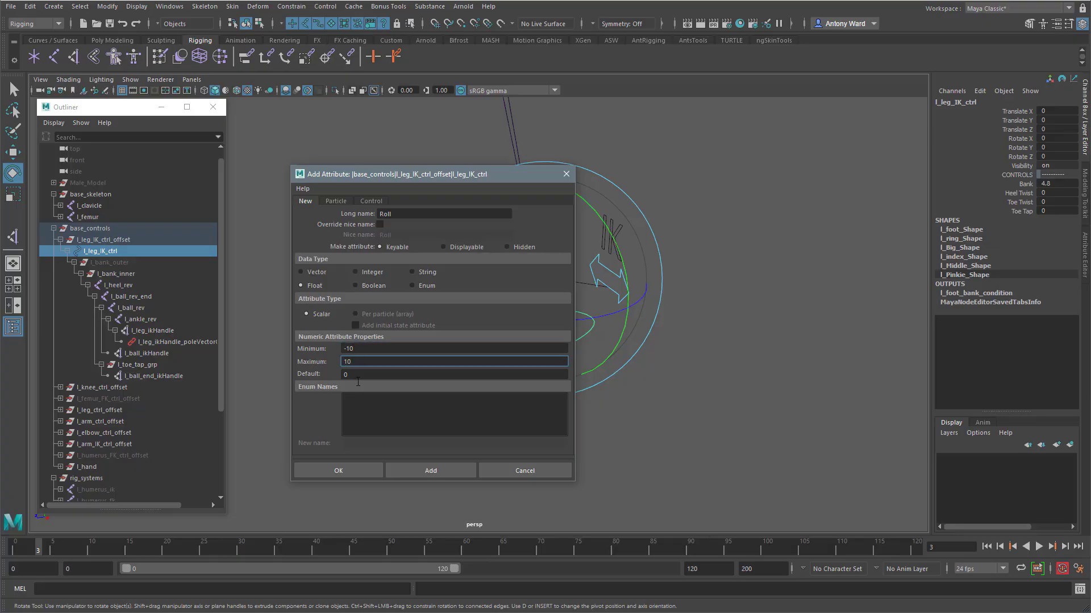
left_click(430, 470)
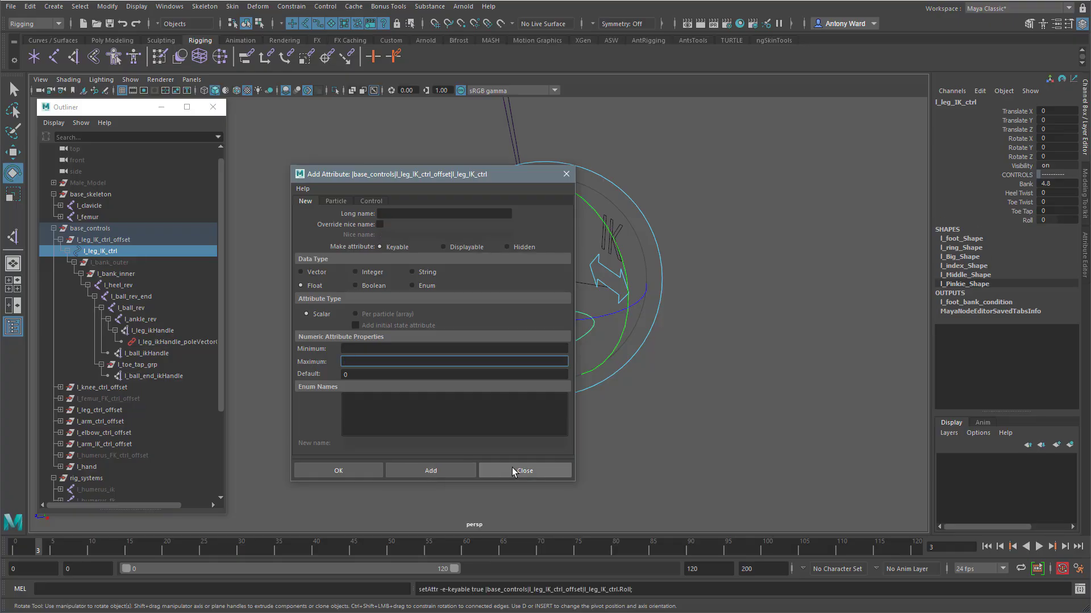
left_click(522, 471)
- Scrub Roll on l_leg_IK_ctrl to check its range, and undo the change
left_click(1027, 220)
middle_click_drag(1027, 220, 765, 303)
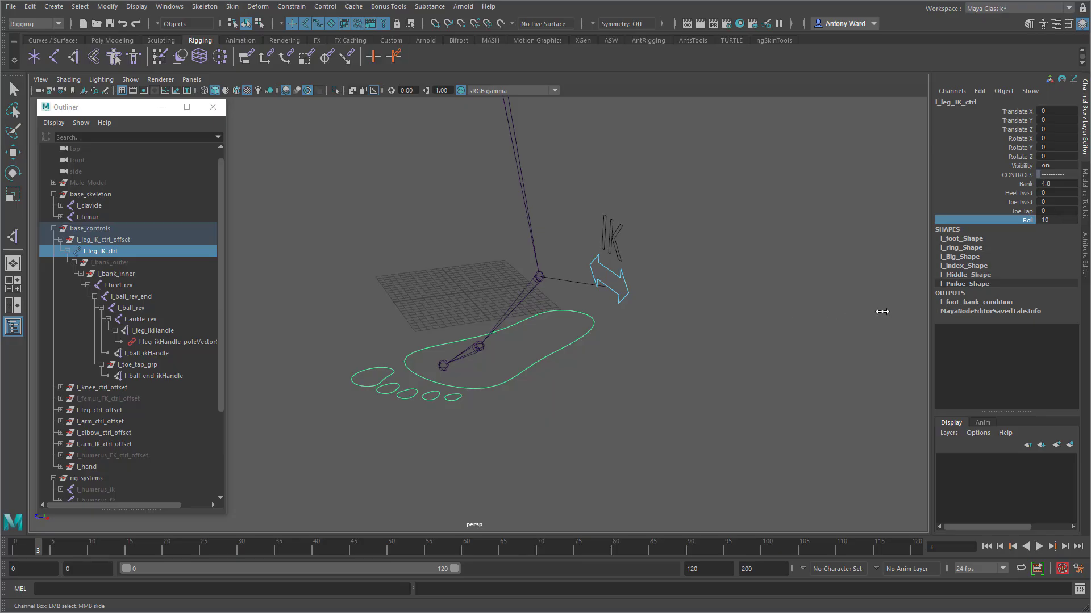
key("ctrl+z")
left_click_drag(690, 228, 658, 229, "alt")
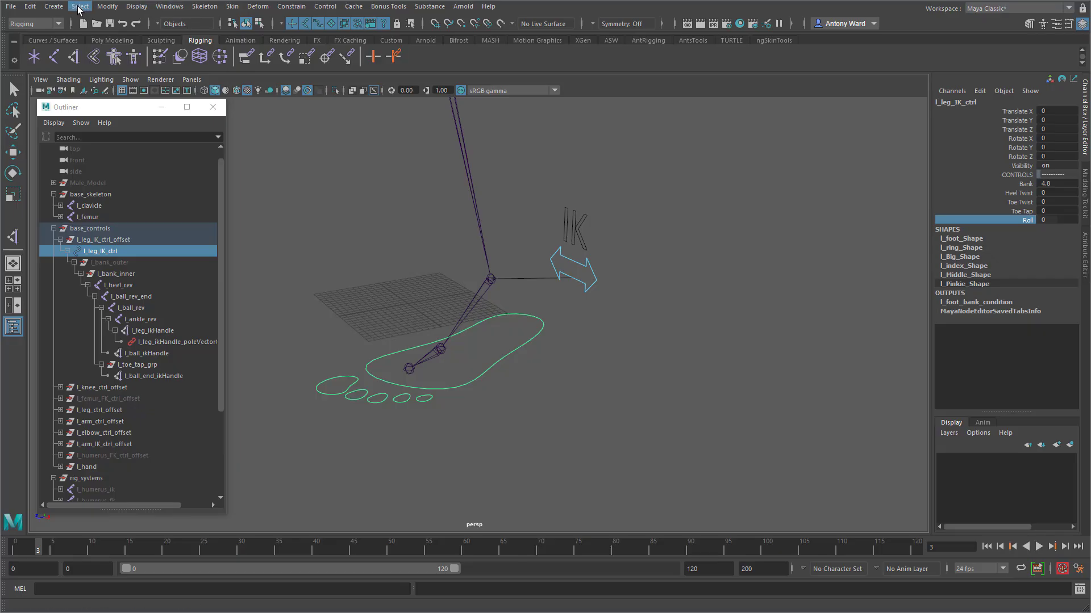
- Open Set Driven Key from the Animation menu set and load l_leg_IK_ctrl's Roll as the driver
left_click(42, 23)
left_click(24, 59)
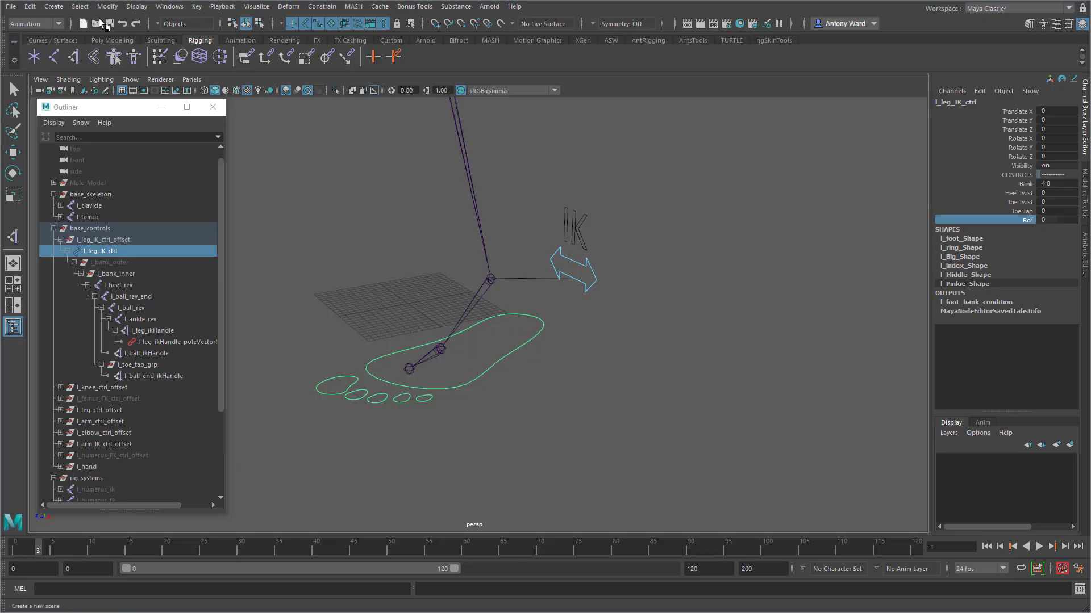
left_click(197, 6)
mouse_move(341, 104)
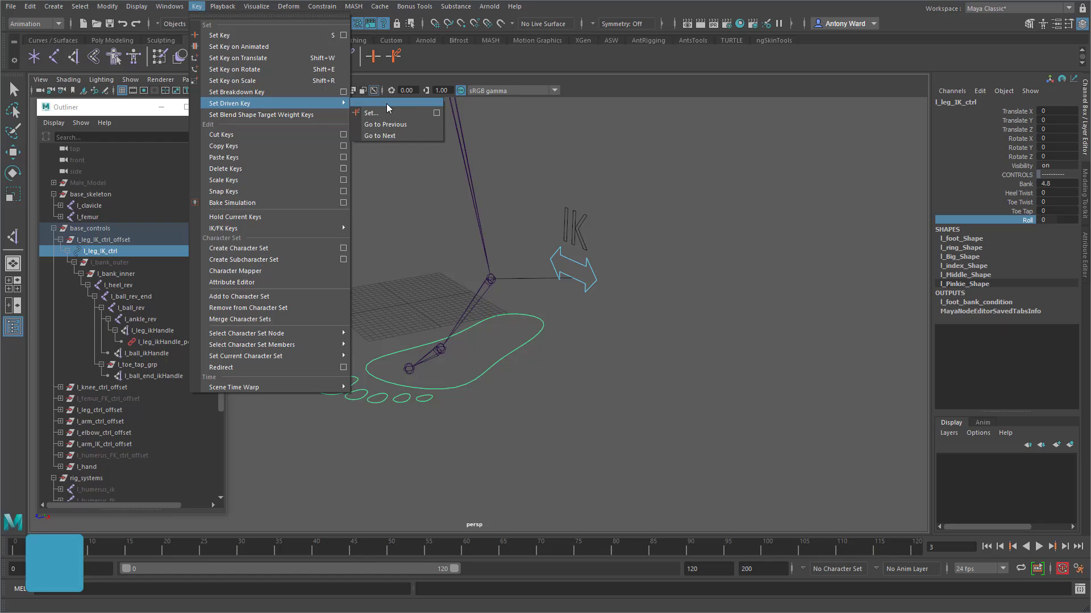
left_click(434, 113)
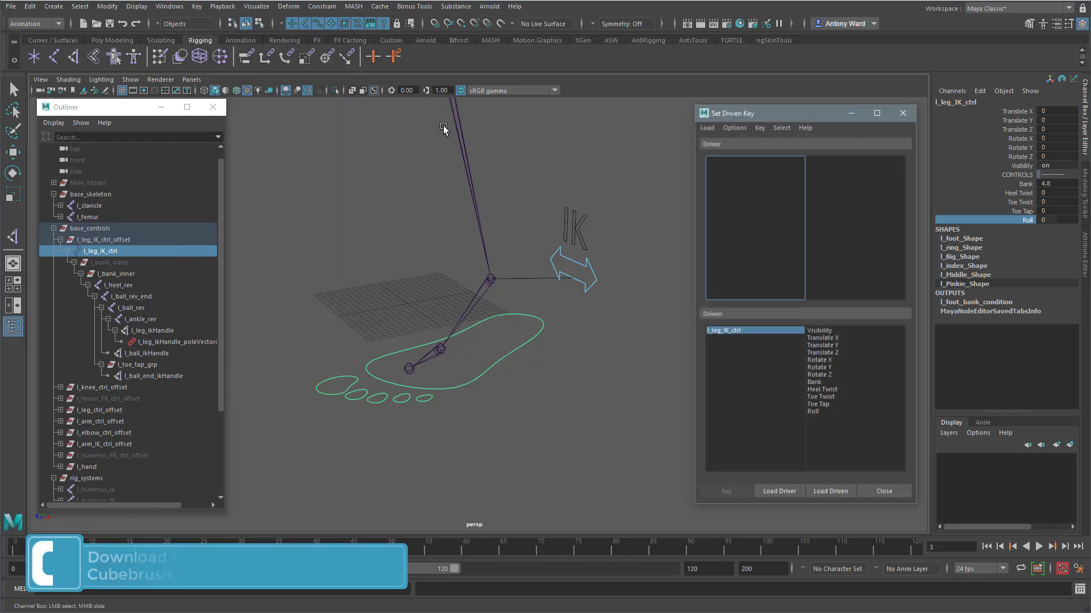
left_click(790, 495)
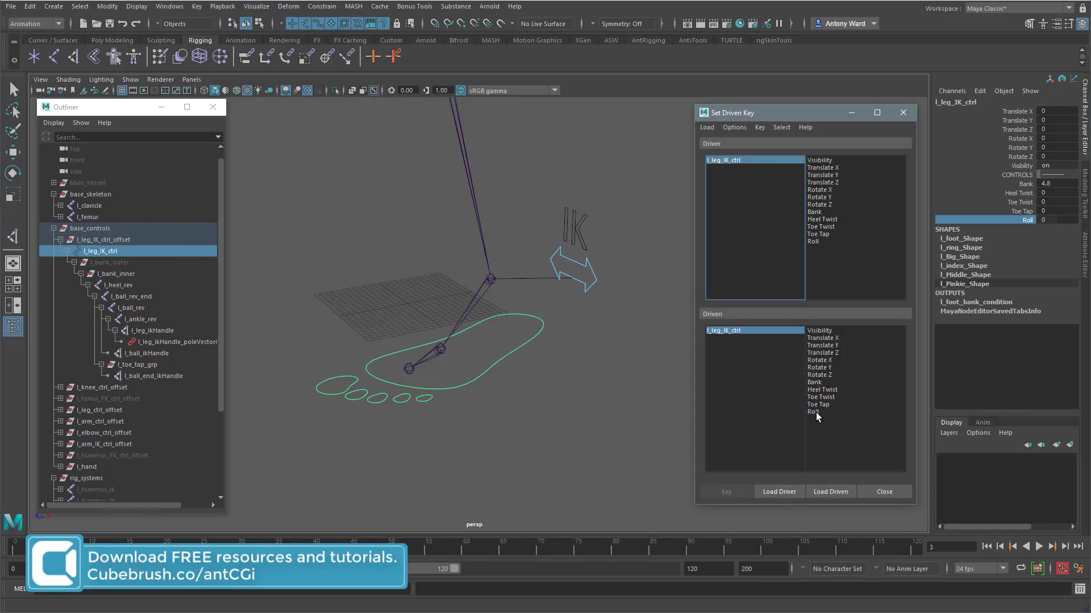
left_click(821, 242)
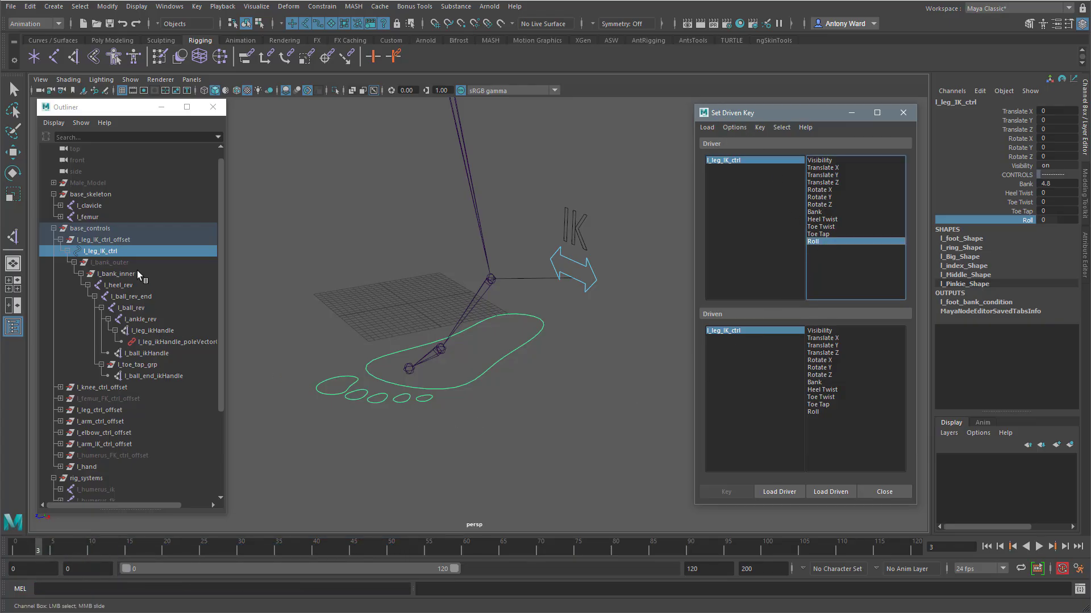
- Unhide the l_bank_outer group so the reverse foot joints can be selected
left_click(110, 263)
key("e")
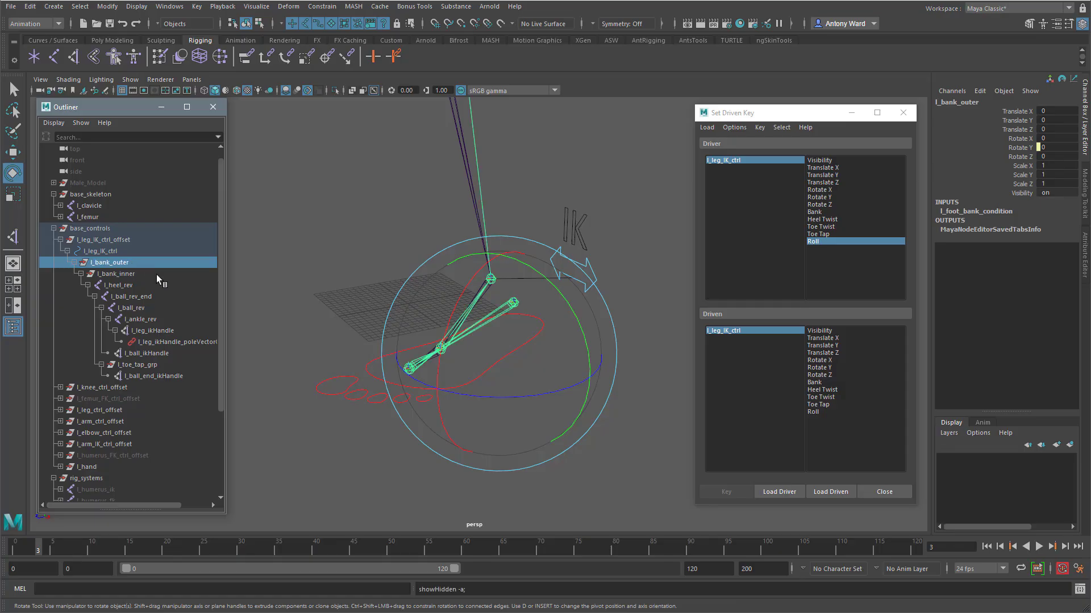
right_click_drag(469, 398, 616, 392, "alt")
left_click(615, 390)
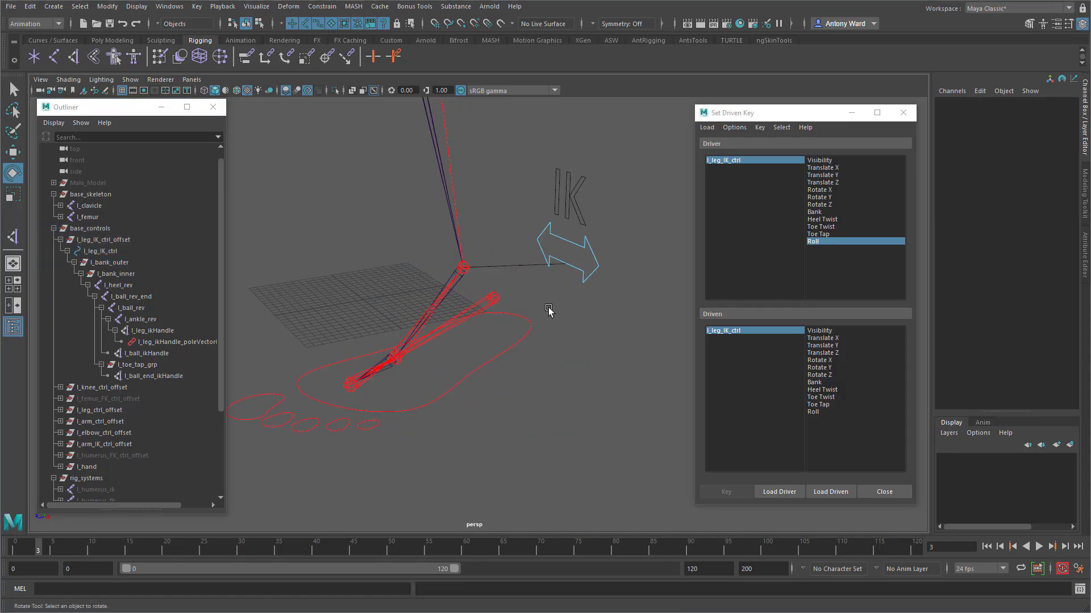
- Load l_heel_rev, l_ball_rev_end and l_ball_rev as driven objects on Rotate X, checking the axis with a trial rotation that is undone
left_click(494, 299)
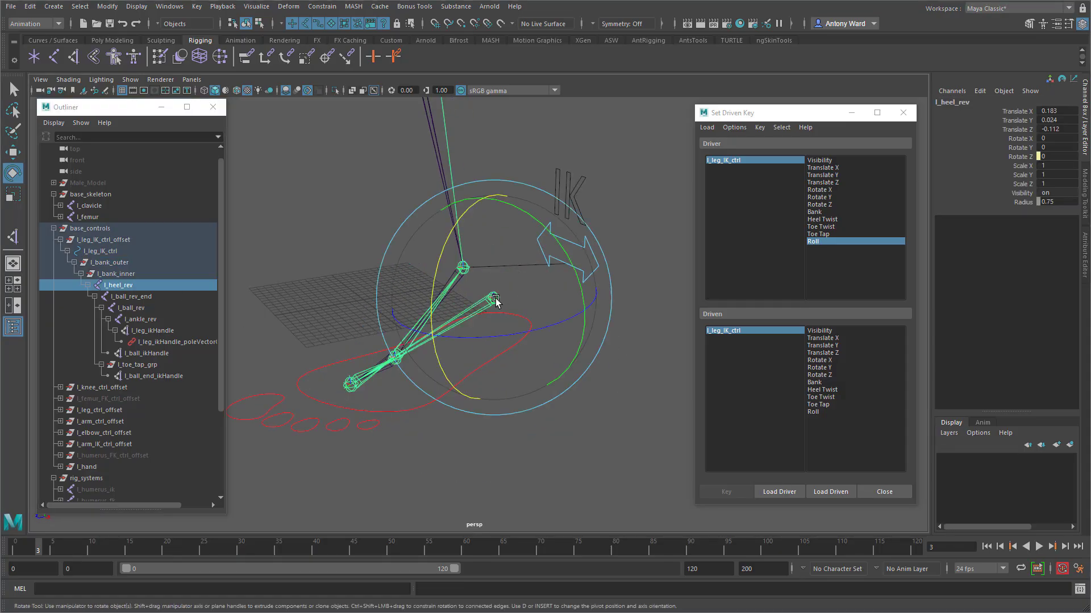
left_click(149, 295, "ctrl")
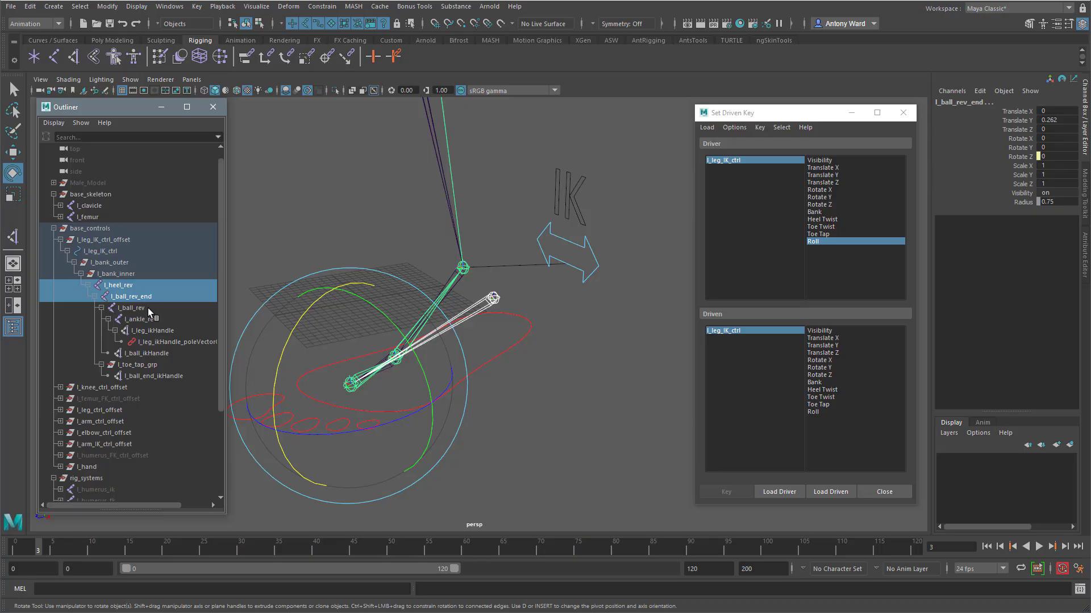
left_click(147, 308, "ctrl")
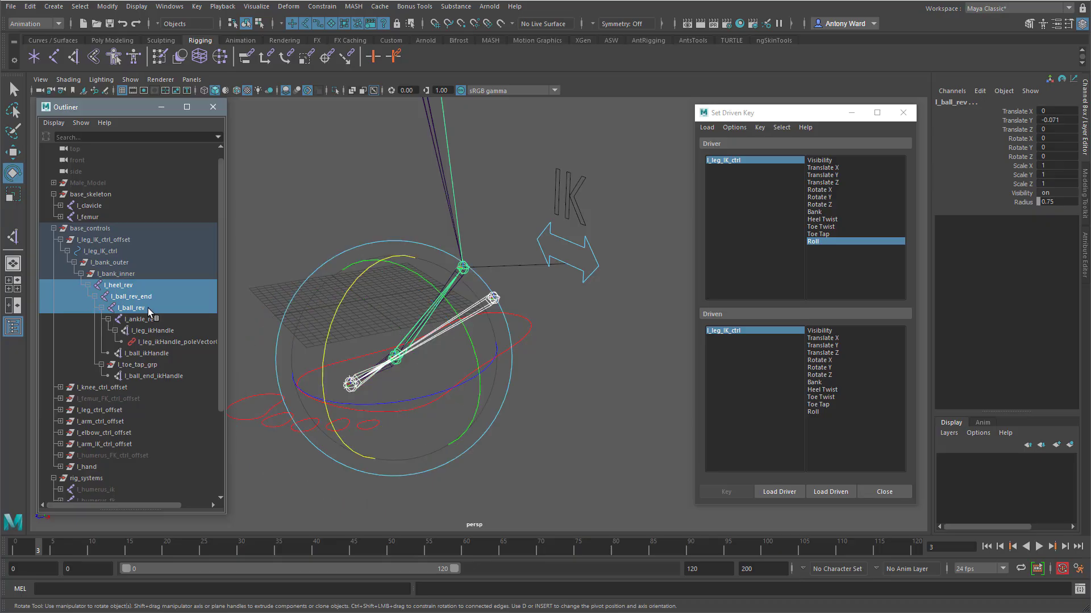
left_click(840, 493)
left_click_drag(732, 333, 732, 344)
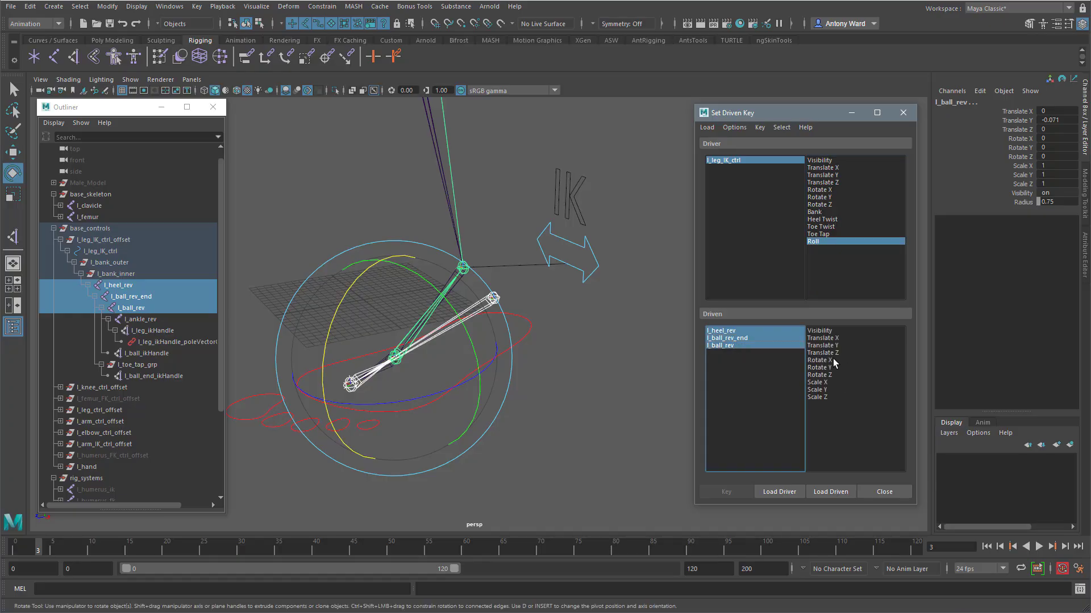
left_click(832, 360)
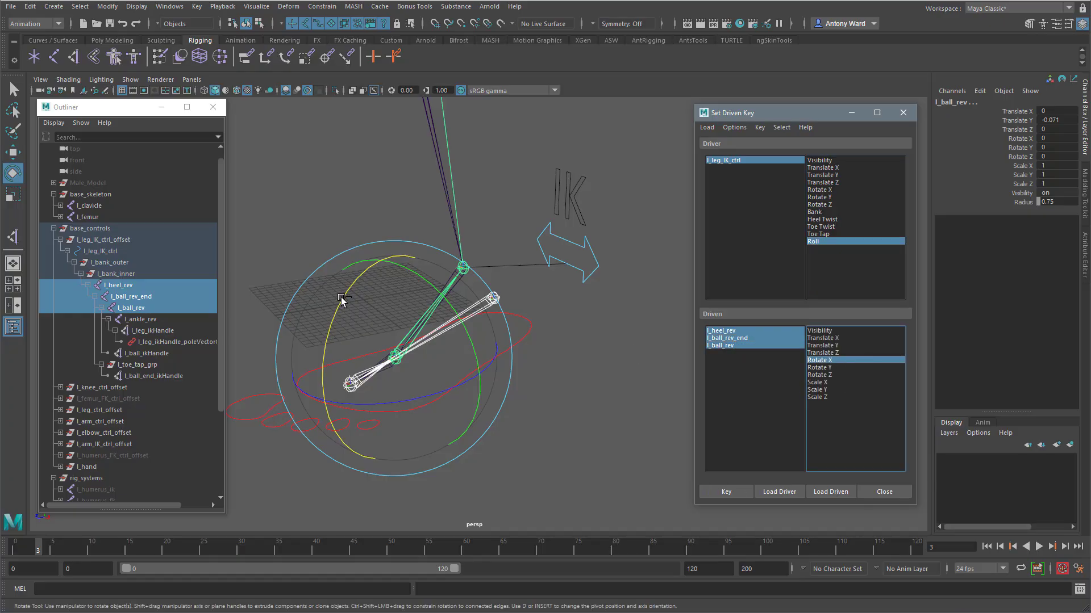
left_click_drag(343, 300, 447, 336)
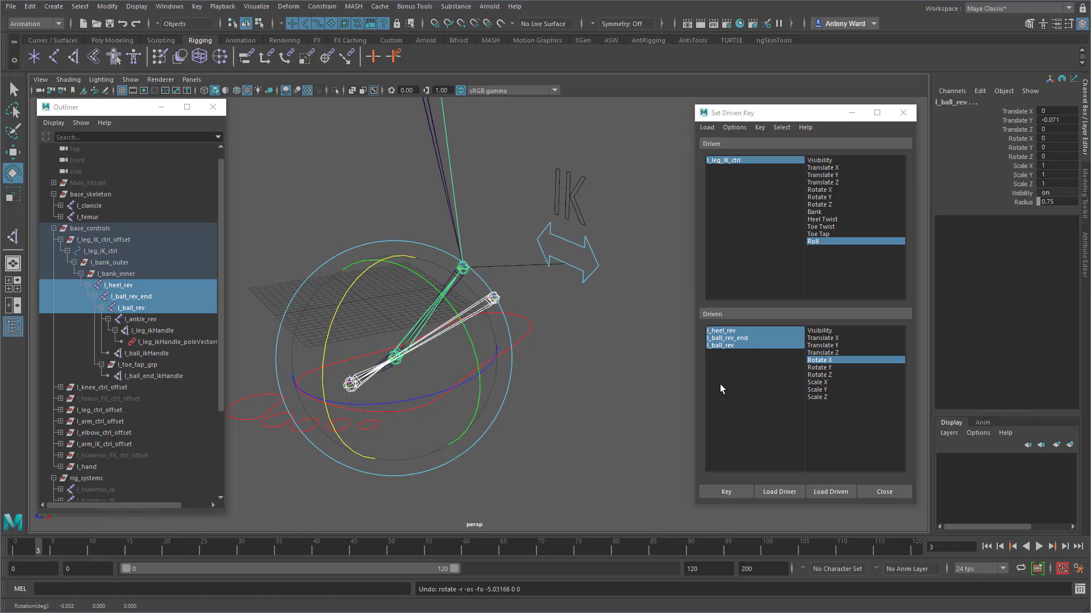
- Set a driven key on Rotate X of the three reverse foot joints with l_leg_IK_ctrl's Roll at 0
left_click(726, 161)
left_click(813, 242)
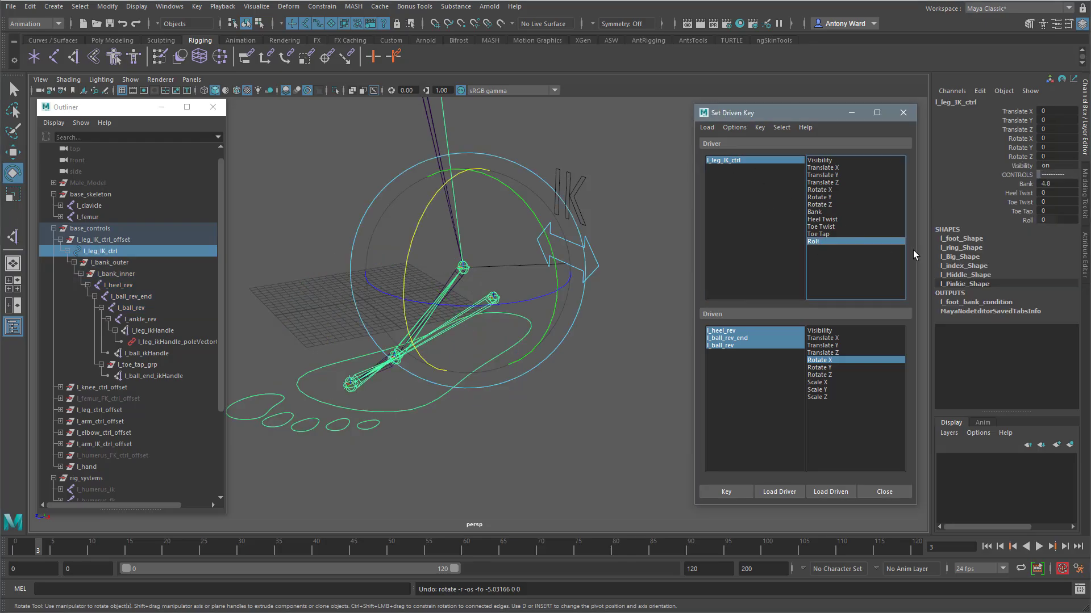
left_click(728, 492)
- Try posing the raised heel pivot by setting l_heel_rev's Rotate X to 40 while Roll is at 0
left_click(587, 420)
left_click(556, 380)
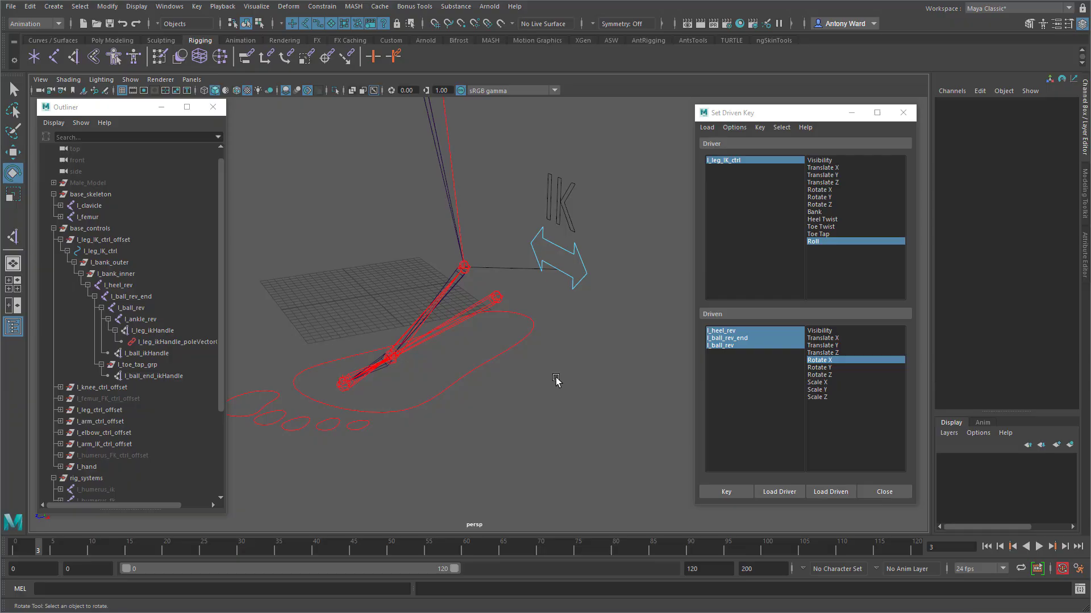
left_click(500, 299)
left_click_drag(430, 301, 449, 240)
double_click(1047, 136)
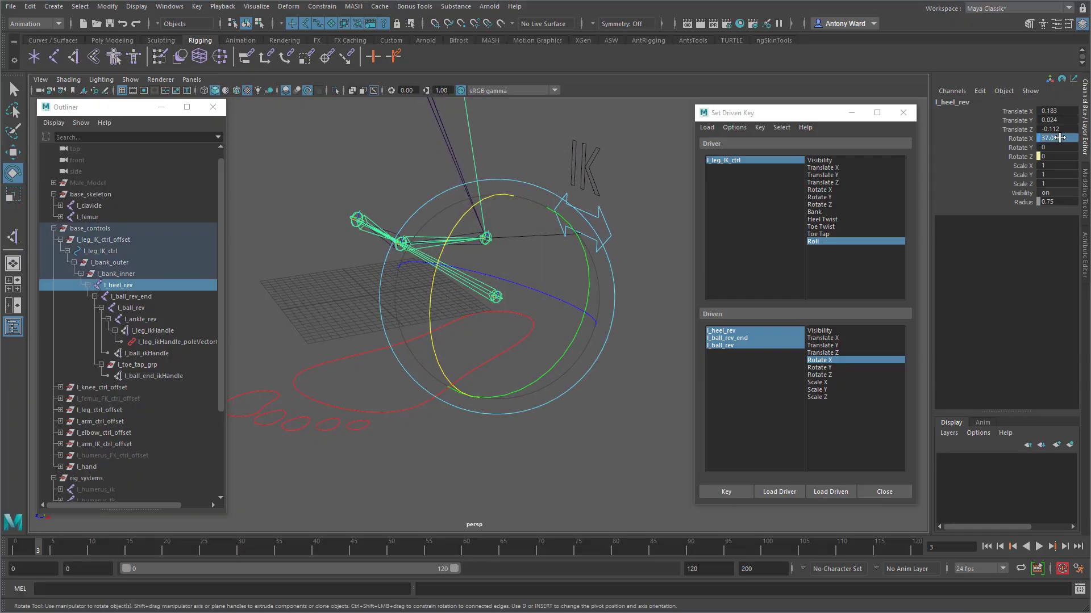
type("40")
key("Return")
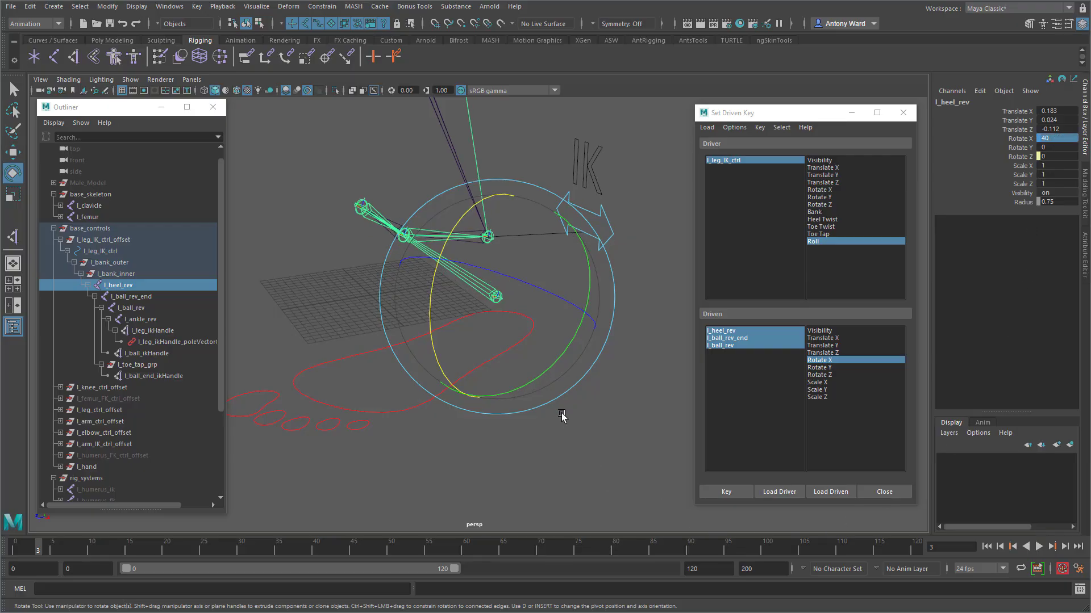
left_click_drag(565, 414, 550, 414, "alt")
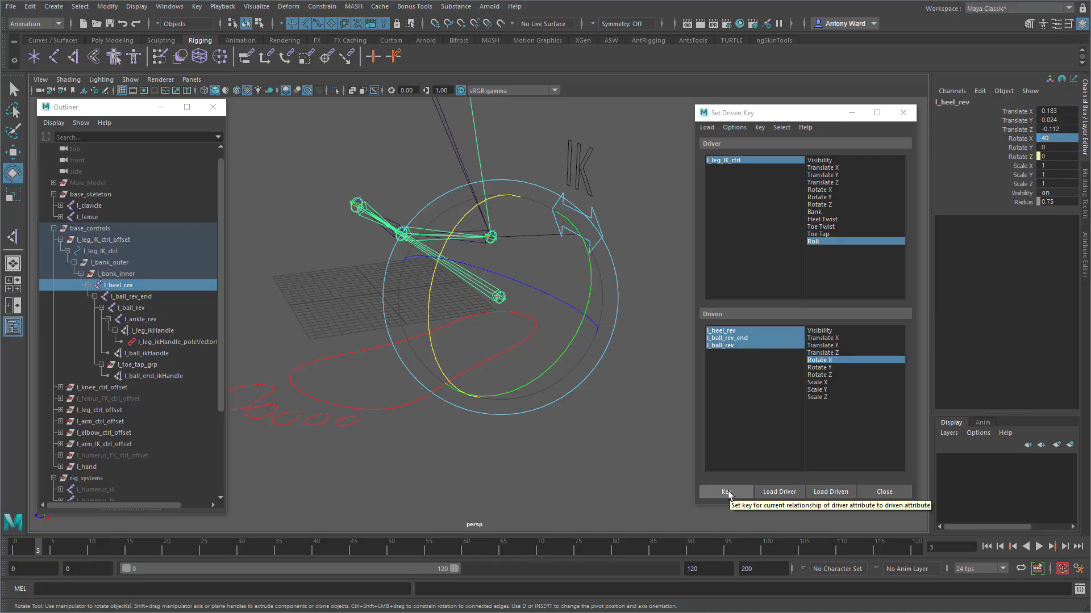
left_click(726, 492)
- Set l_leg_IK_ctrl's Roll to -10 and l_heel_rev's Rotate X to 40, and set a driven key for this pose
left_click(517, 336)
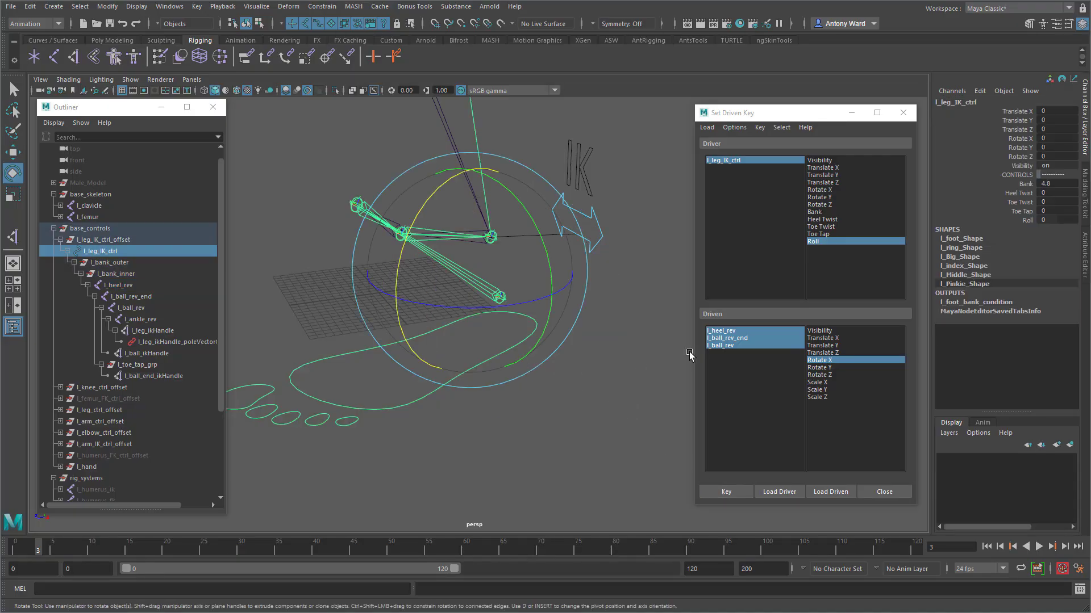
left_click(1026, 221)
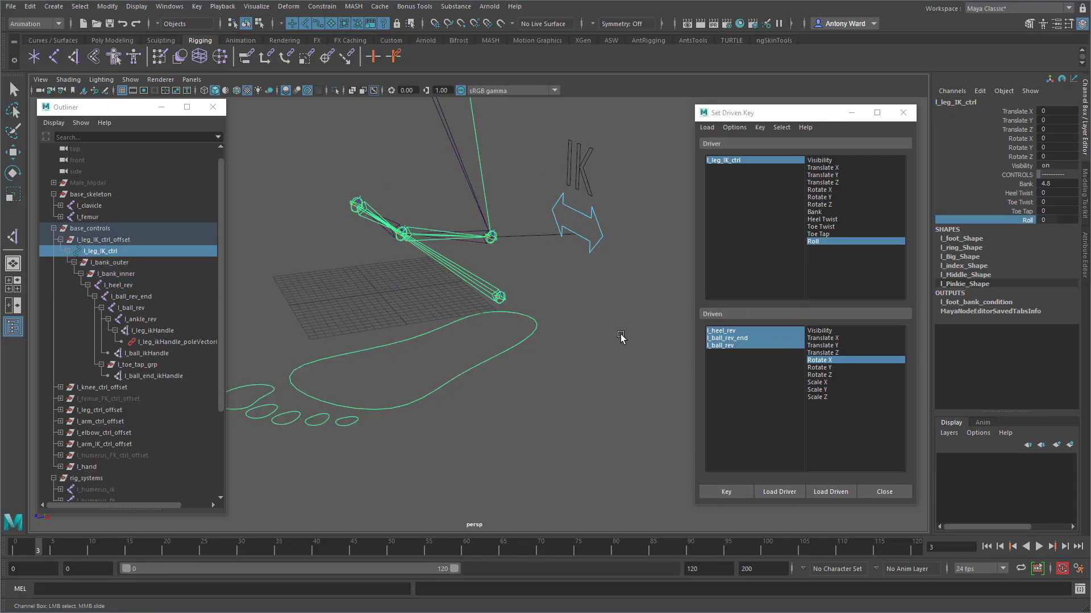
middle_click_drag(621, 337, 573, 337)
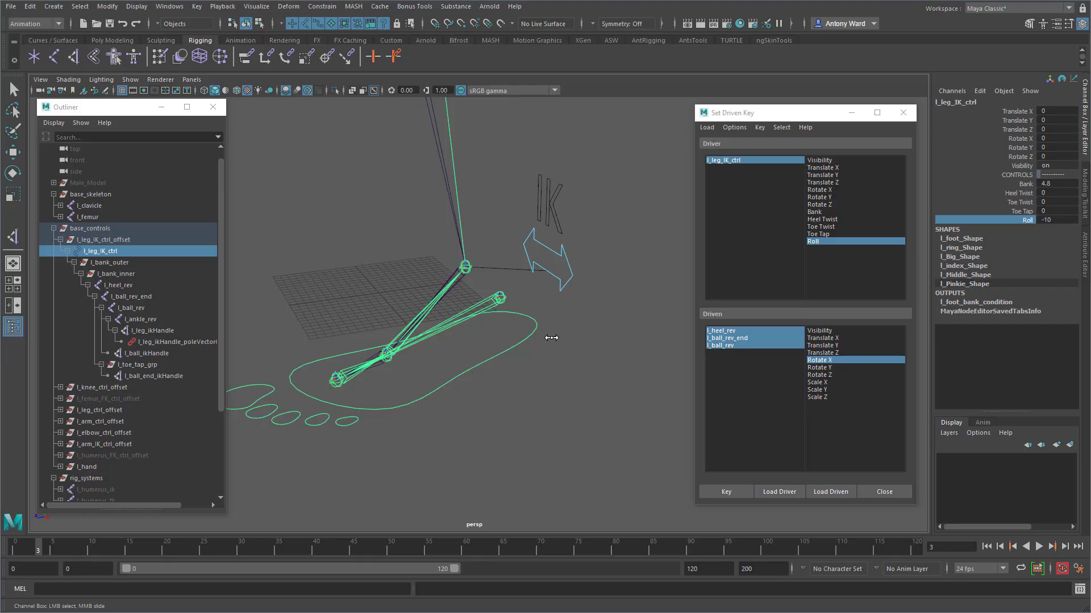
left_click(500, 298)
key("e")
left_click(1058, 138)
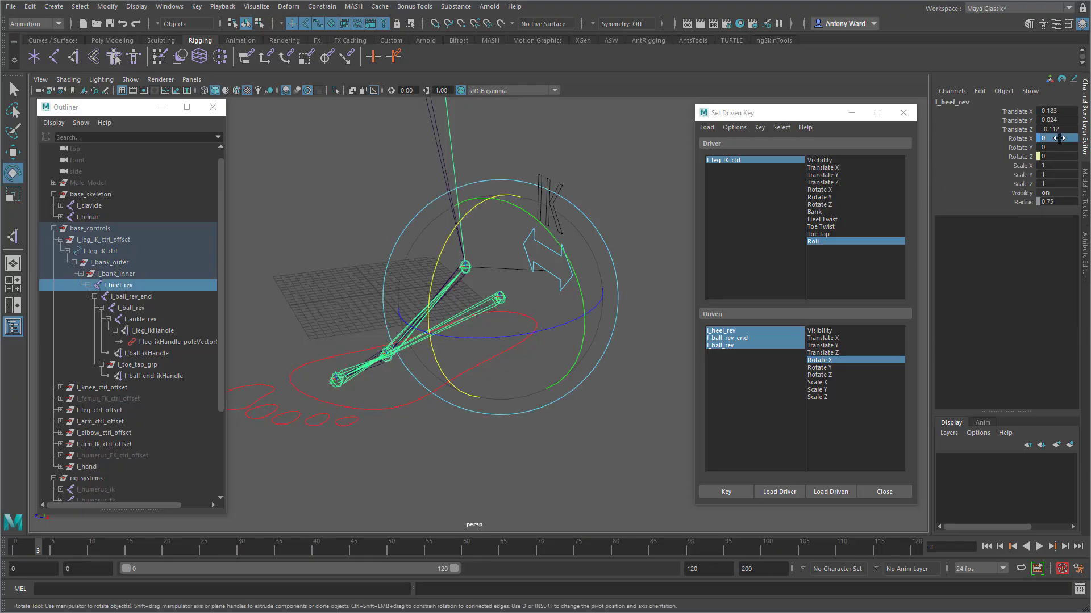
key("Return")
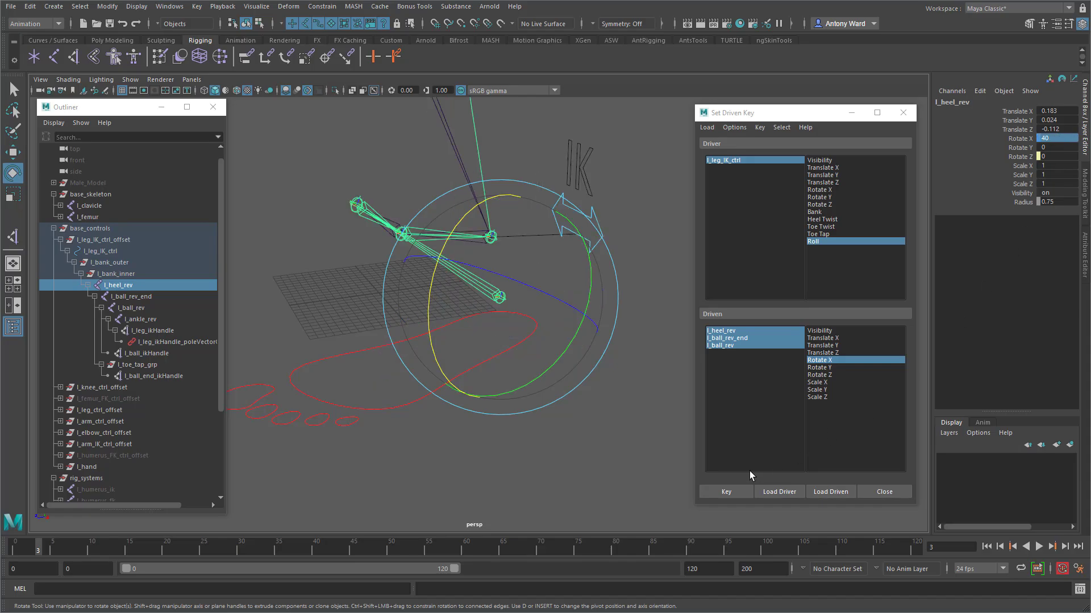
left_click(724, 493)
- Test the heel roll by scrubbing Roll on l_leg_IK_ctrl, and reset Roll to 0
left_click(533, 399)
left_click_drag(510, 326, 528, 371)
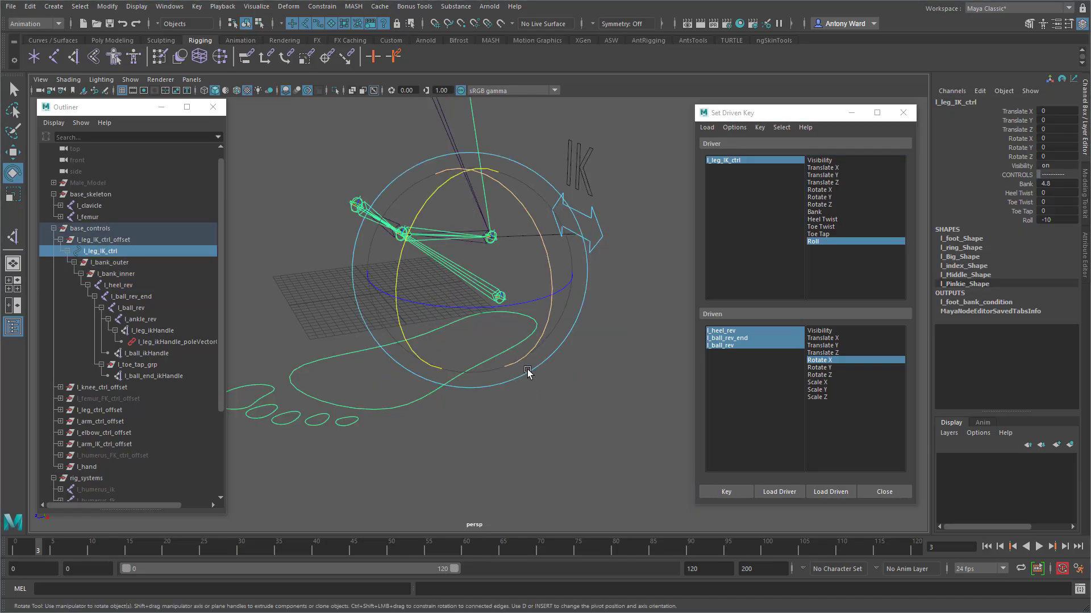
left_click(1015, 222)
middle_click_drag(637, 340, 667, 343)
left_click(1063, 219)
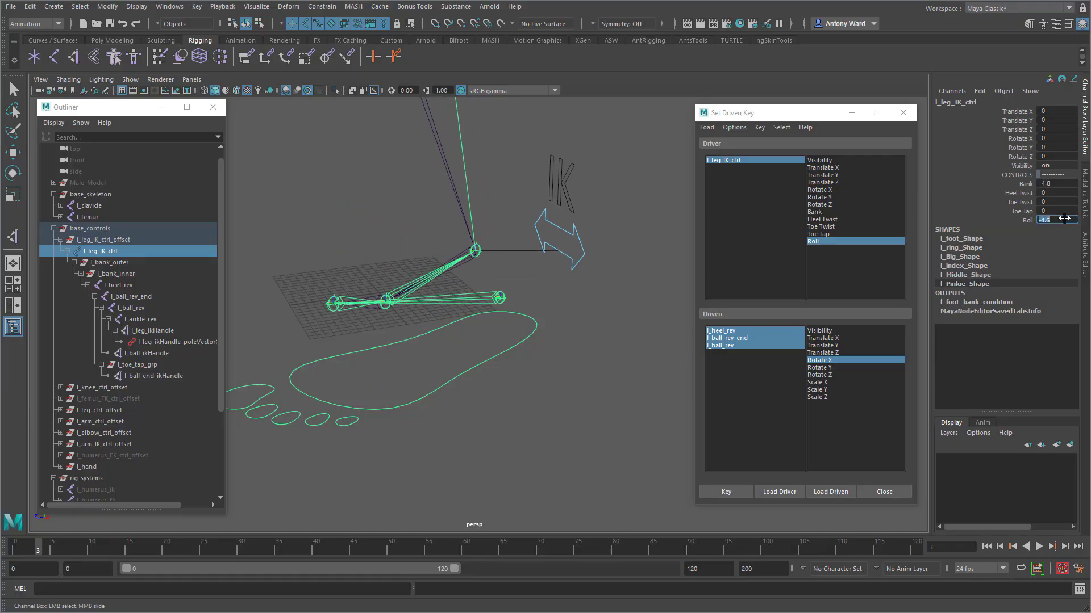
type("0")
key("Return")
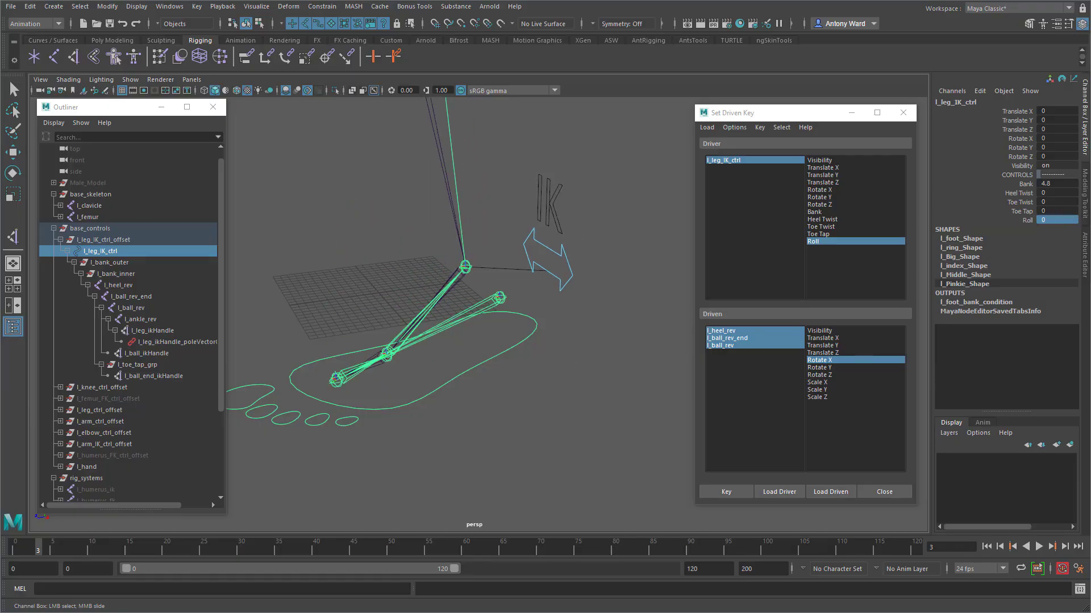
- Set l_leg_IK_ctrl's Roll to 5 and l_ball_rev's Rotate X to -35, and set a driven key for this pose
left_click(1068, 218)
key("Return")
left_click(391, 364)
key("e")
left_click_drag(306, 392, 273, 344)
double_click(1063, 139)
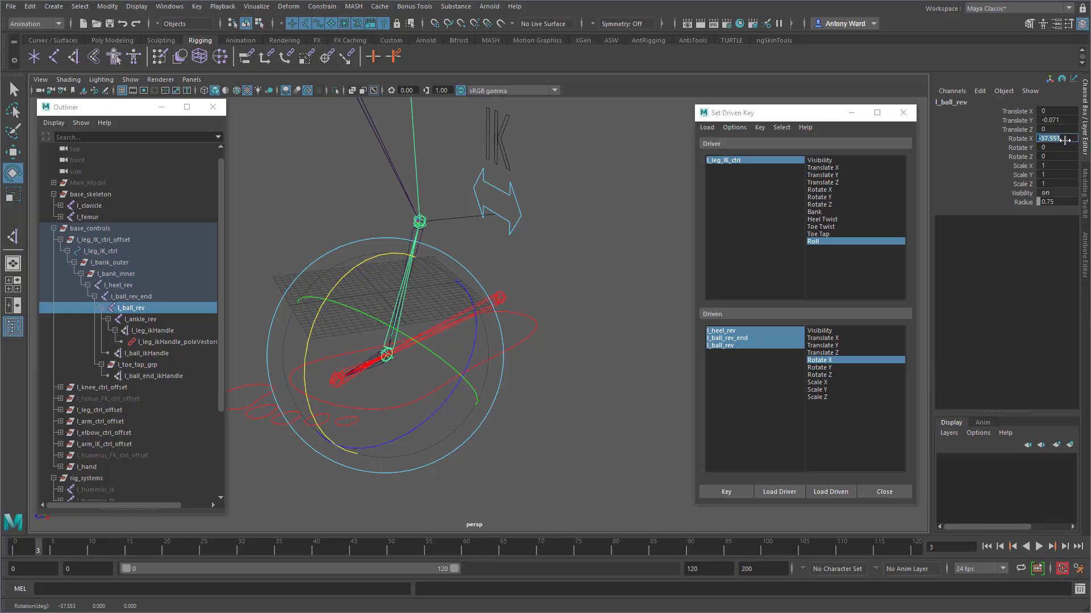
type("-35")
key("Return")
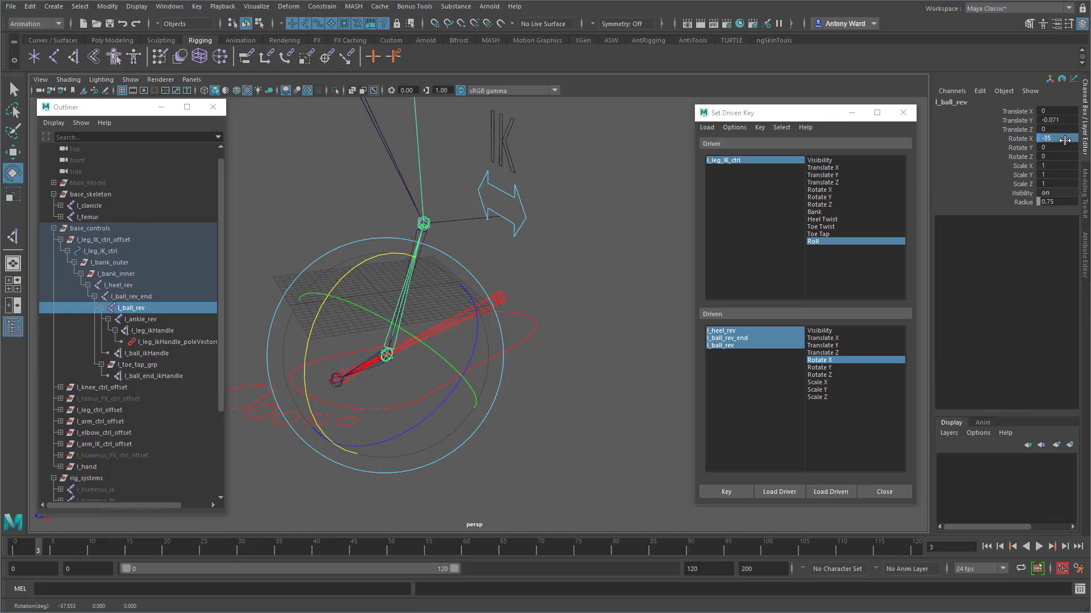
left_click(730, 492)
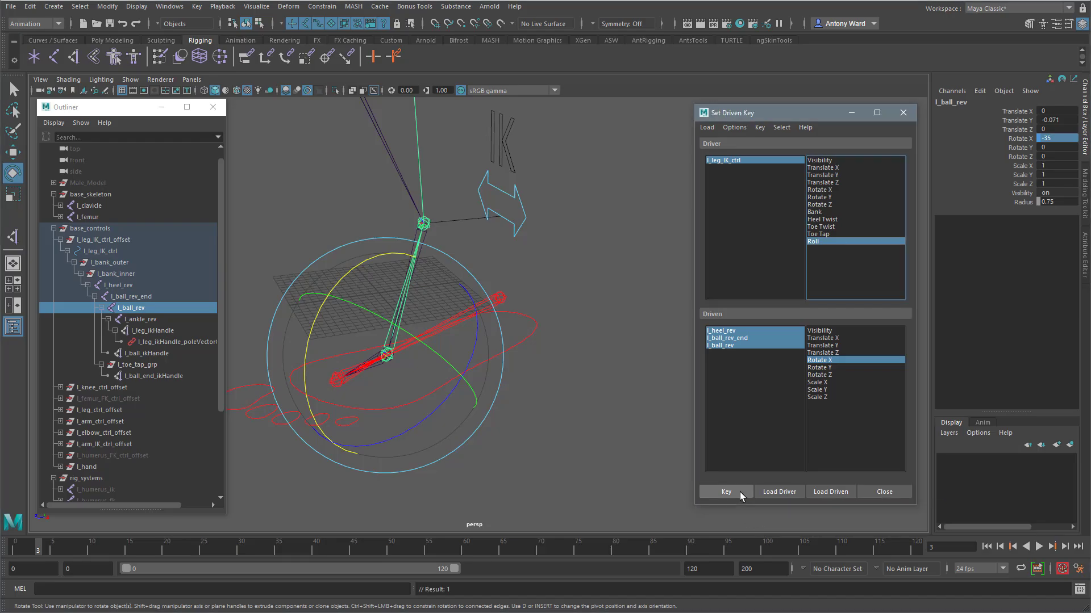
- Pose the foot on its toe tip by setting l_ball_rev_end's Rotate X to -50
left_click(585, 400, "alt")
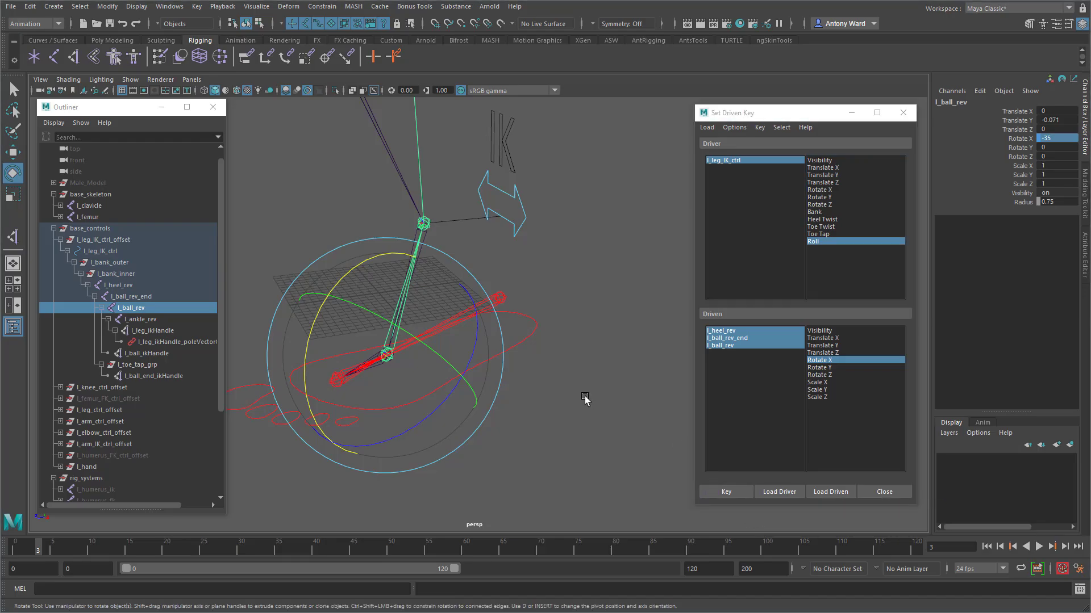
key("Up")
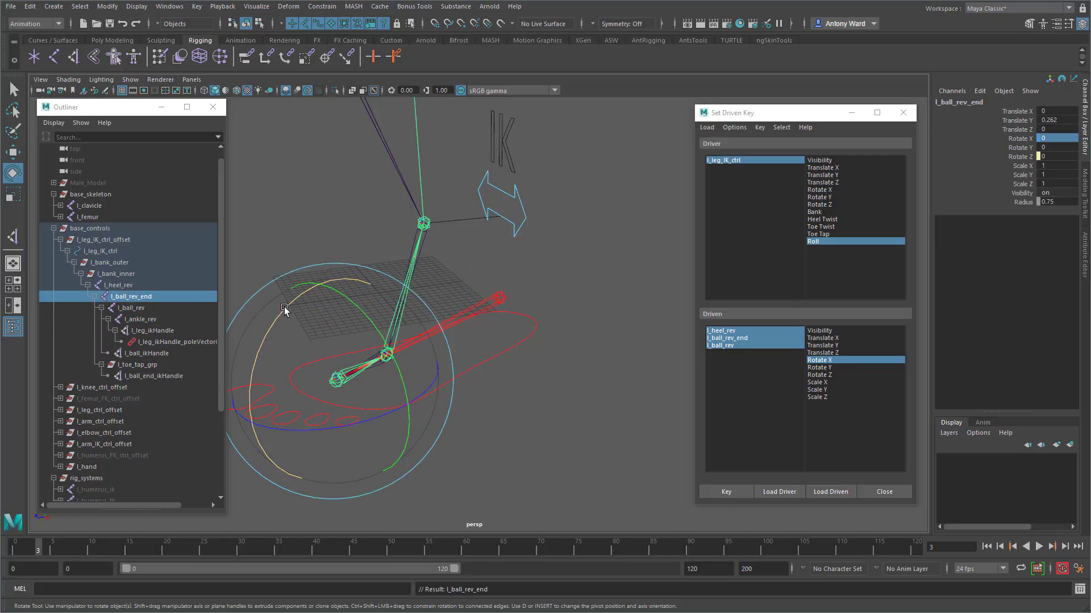
left_click_drag(284, 307, 230, 385)
left_click(1061, 138)
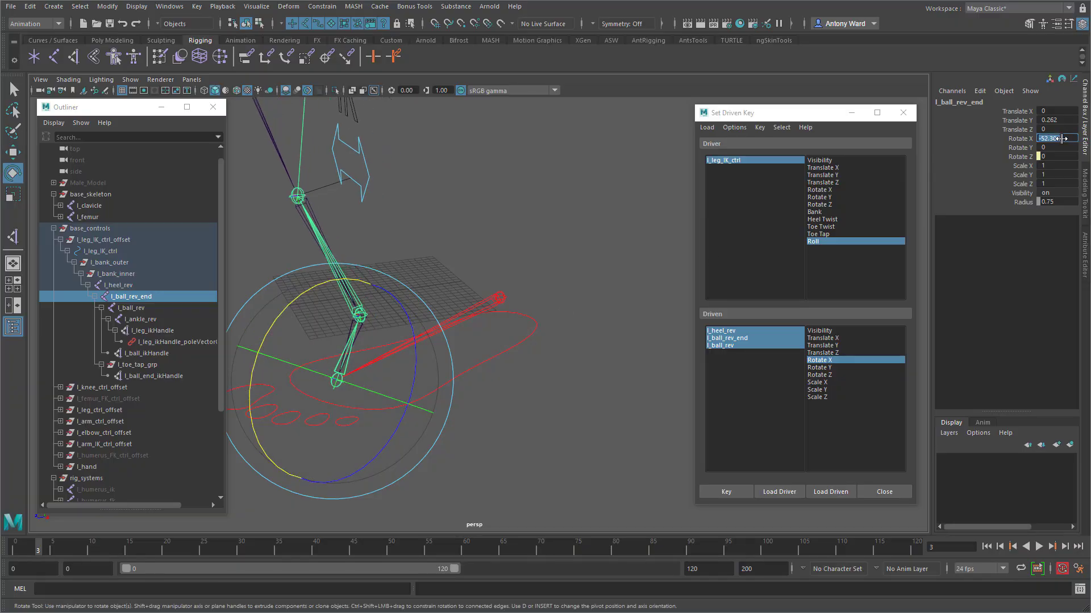
type("-50")
key("Return")
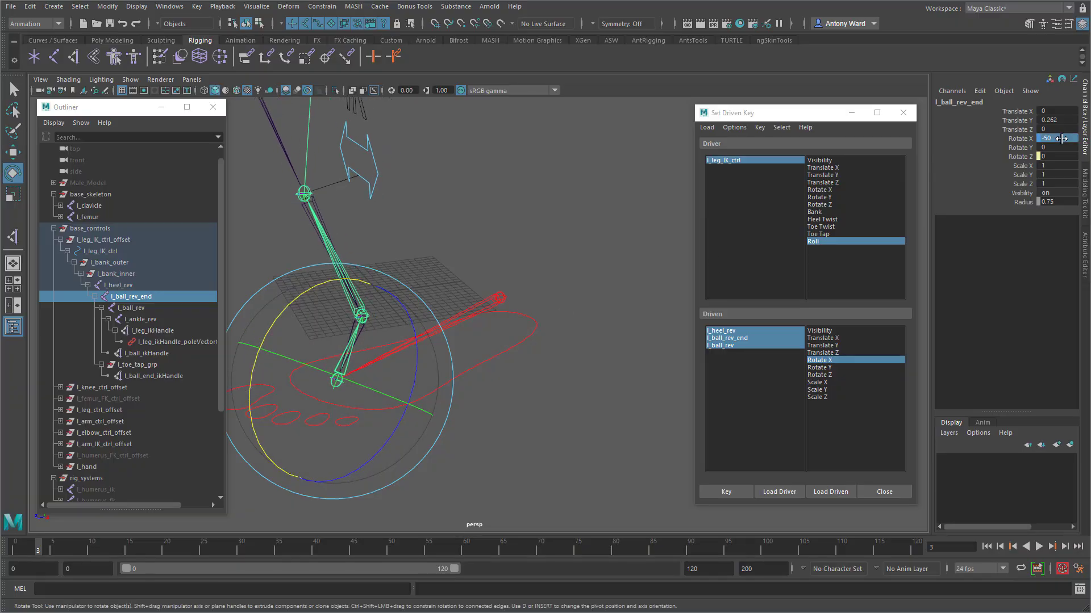
left_click(577, 393)
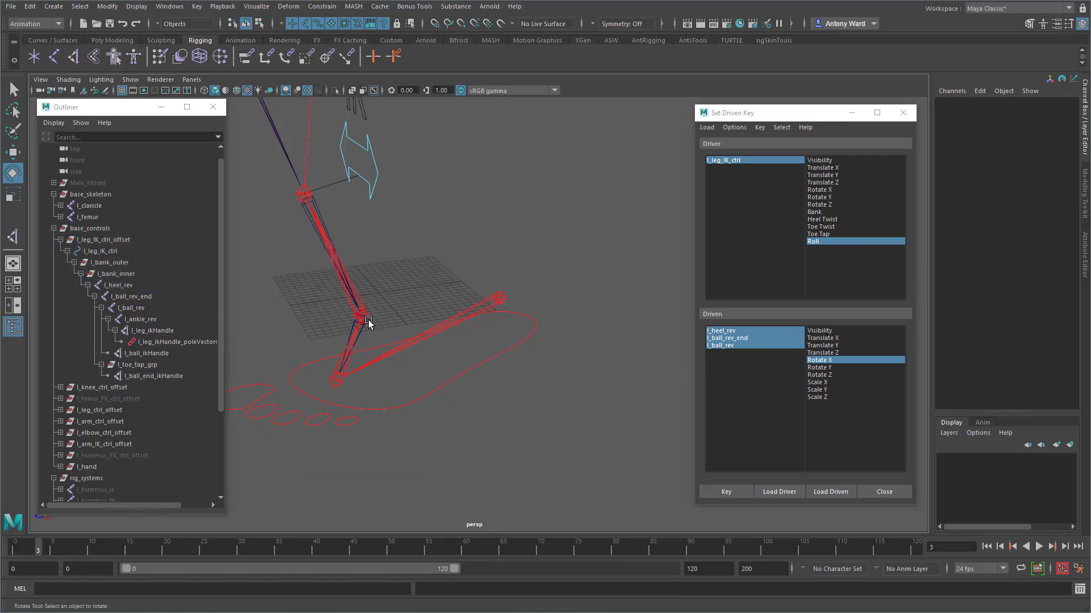
- Straighten the ball pivot by setting l_ball_rev's Rotate X to 0, and set a driven key at the current Roll
left_click(367, 321)
left_click(1061, 138)
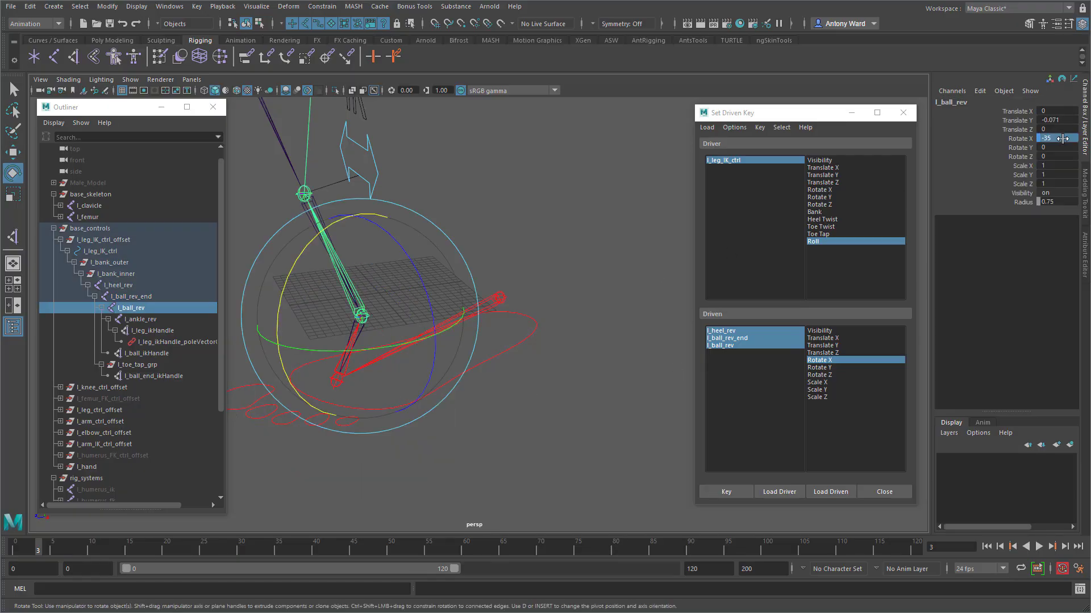
left_click(1061, 138)
type("0")
key("Return")
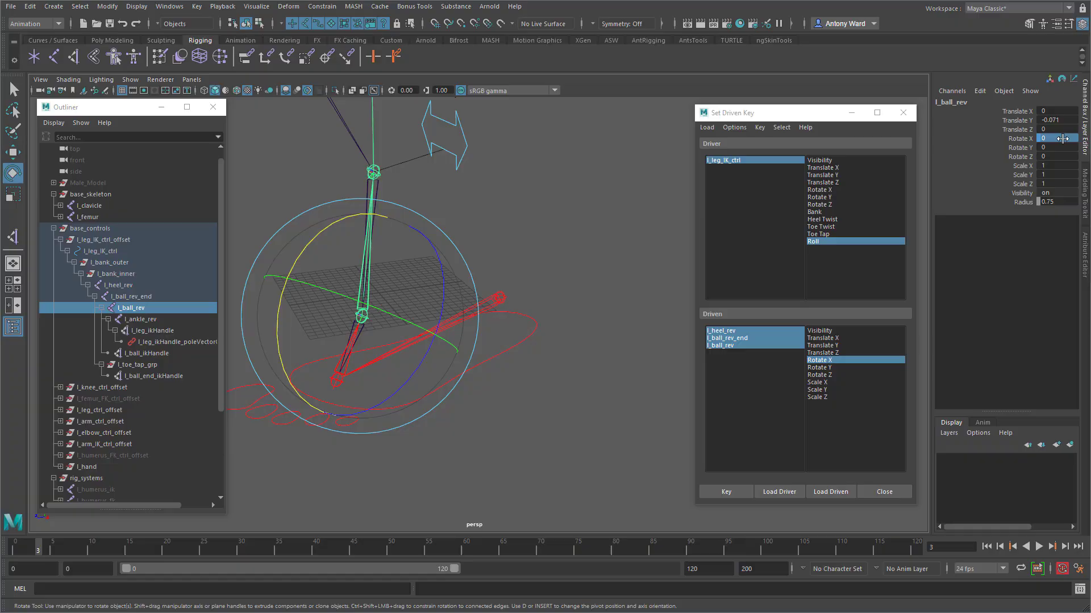
left_click(727, 491)
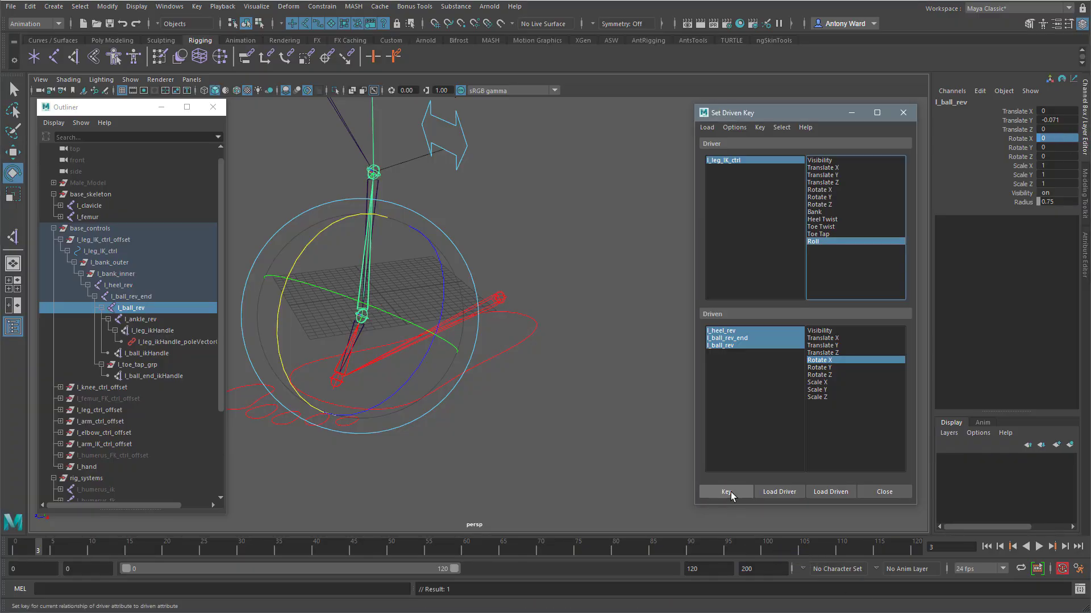
- Set l_leg_IK_ctrl's Roll to 10 and set a driven key for the toe-tip pose
left_click(543, 345)
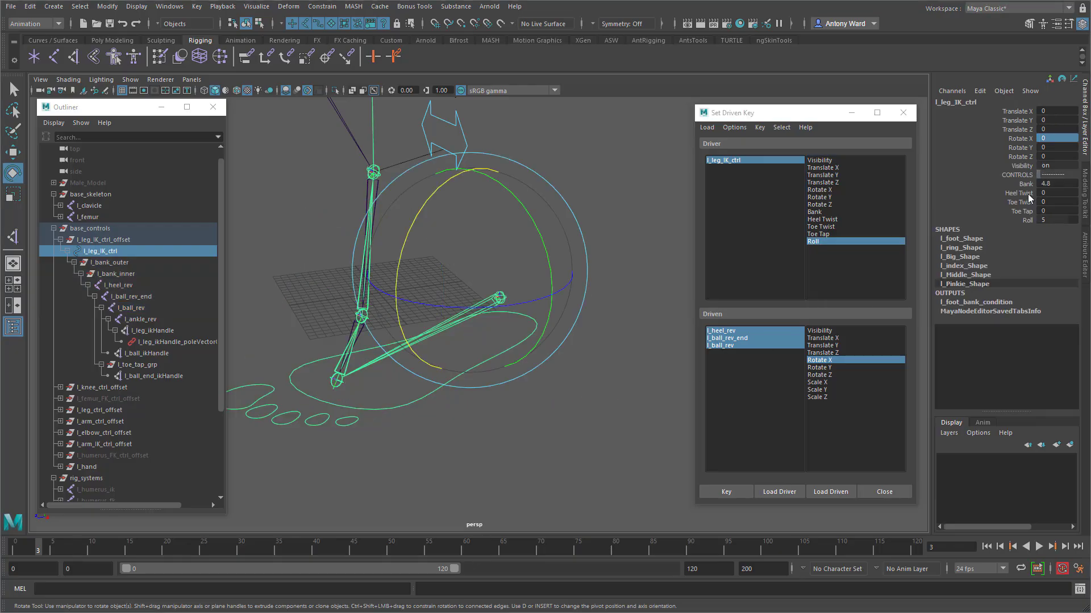
left_click(1049, 221)
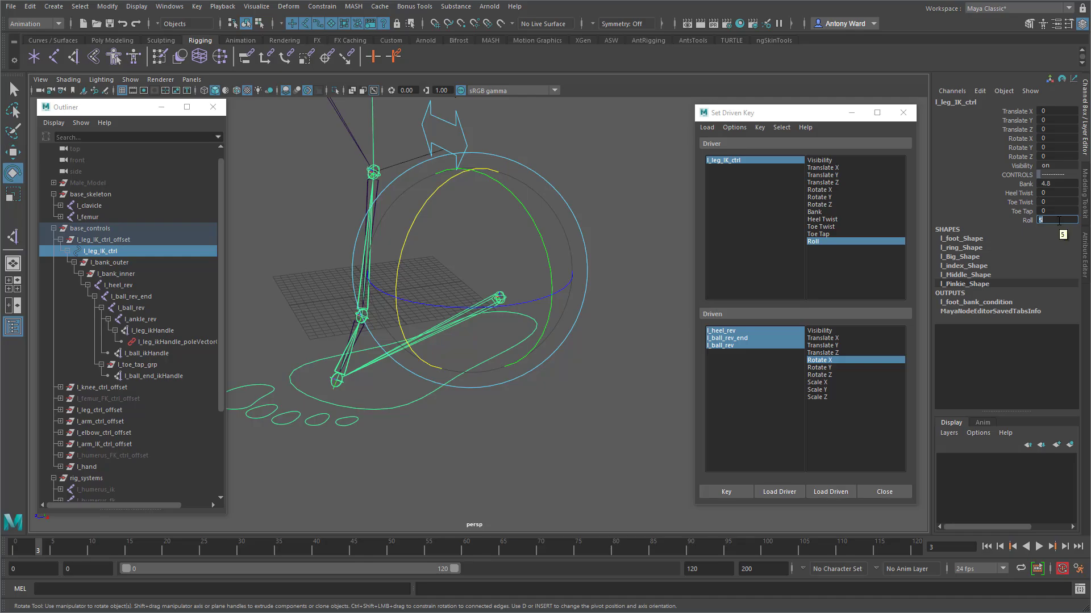
key("Return")
left_click(1027, 220)
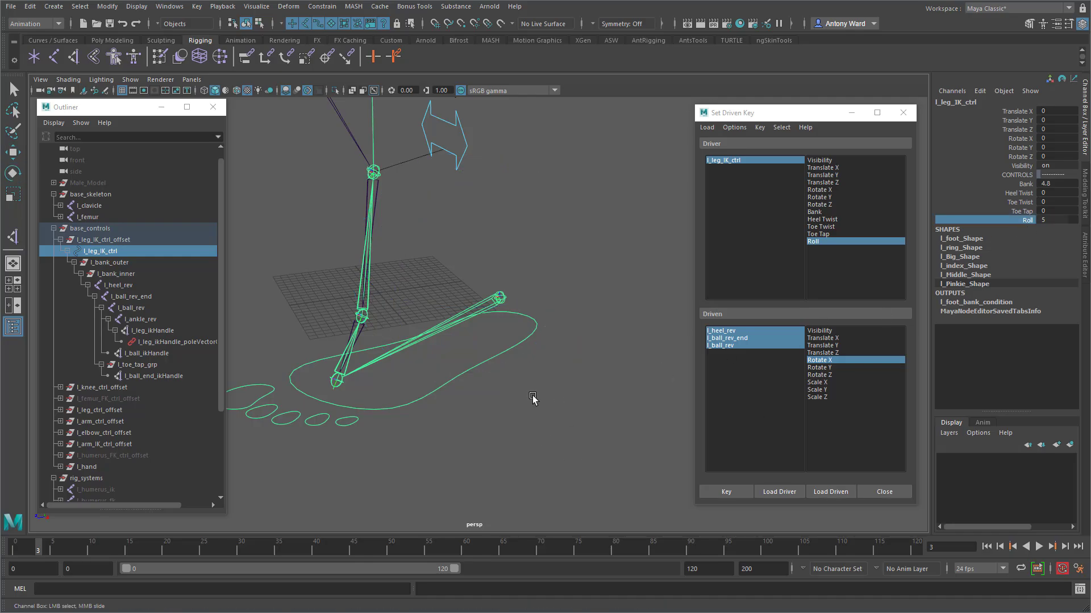
middle_click_drag(533, 395, 552, 394)
left_click(732, 492)
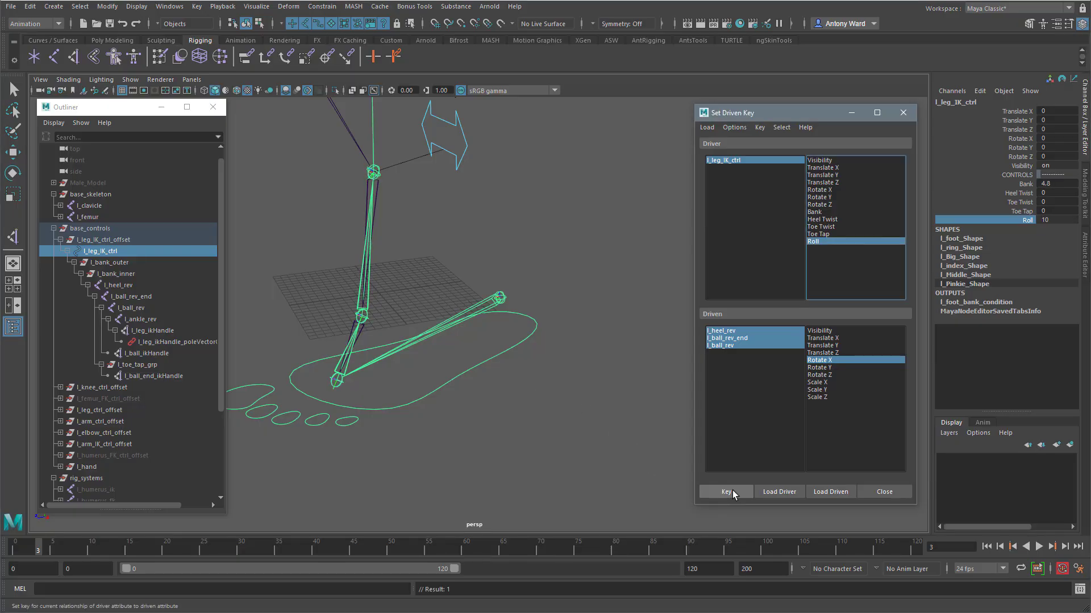
- Return l_leg_IK_ctrl's Roll to 5 and set l_ball_rev_end's Rotate X to 0
left_click(1062, 220)
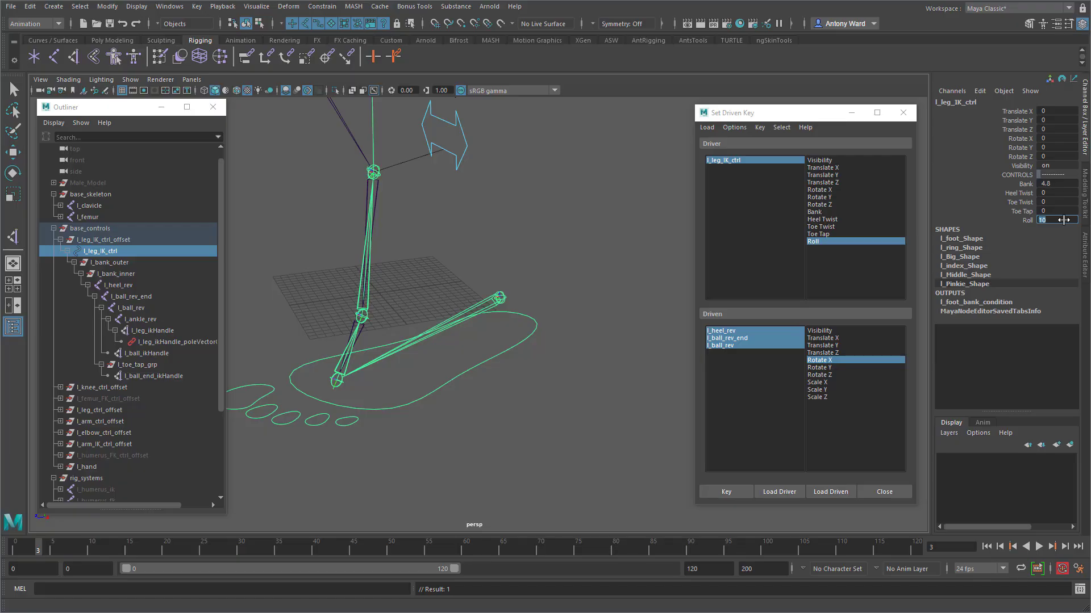
key("Return")
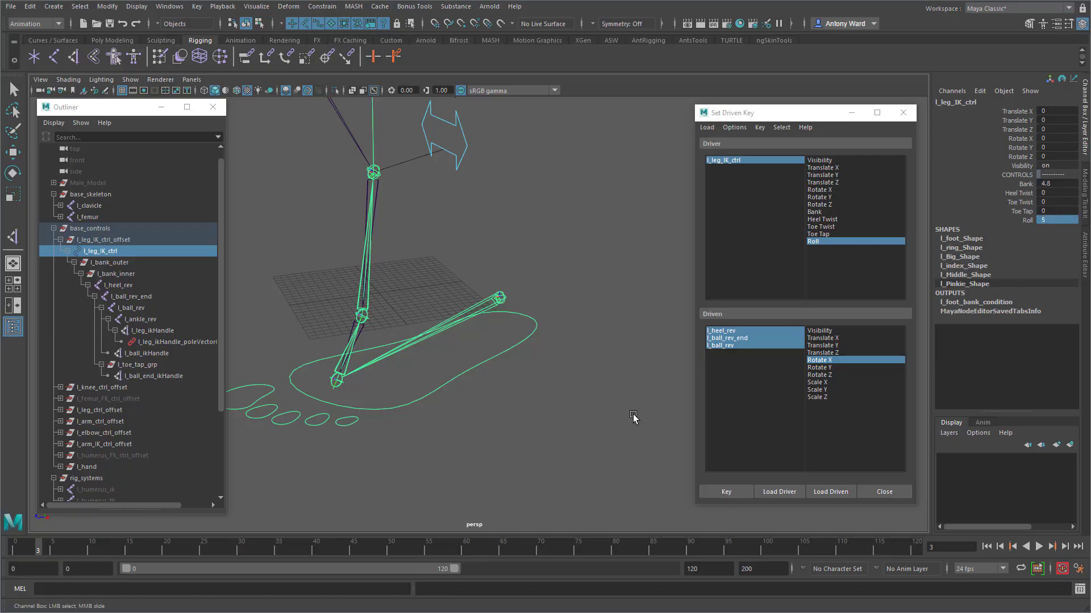
left_click(349, 367)
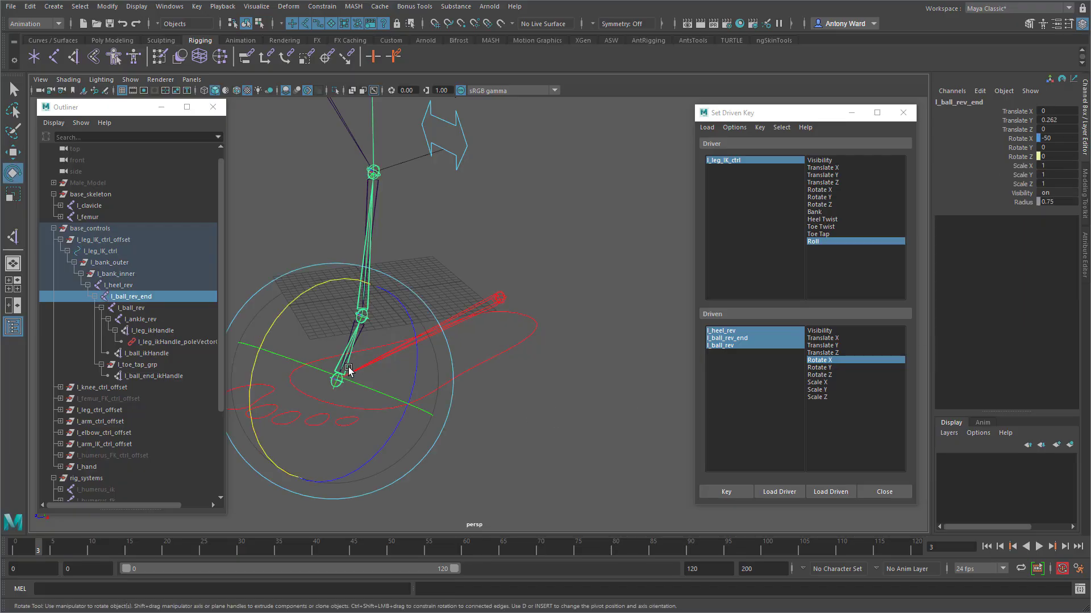
left_click(1063, 137)
key("Return")
- Set l_ball_rev's Rotate X to -35 and set the driven key again to correct the pose at Roll 5
left_click(567, 418)
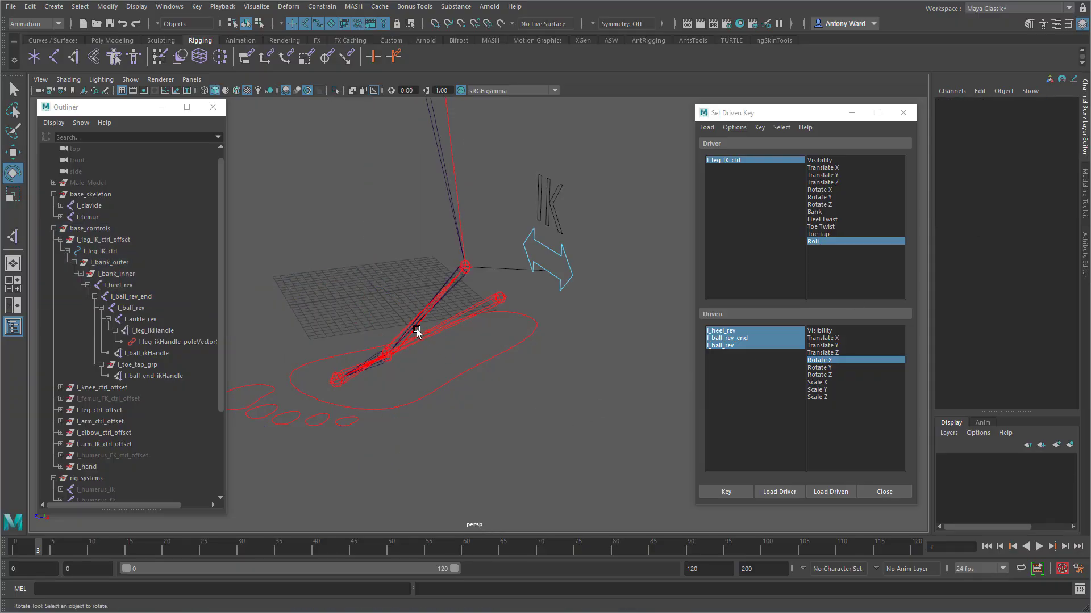
left_click(417, 332)
left_click_drag(345, 280, 306, 337)
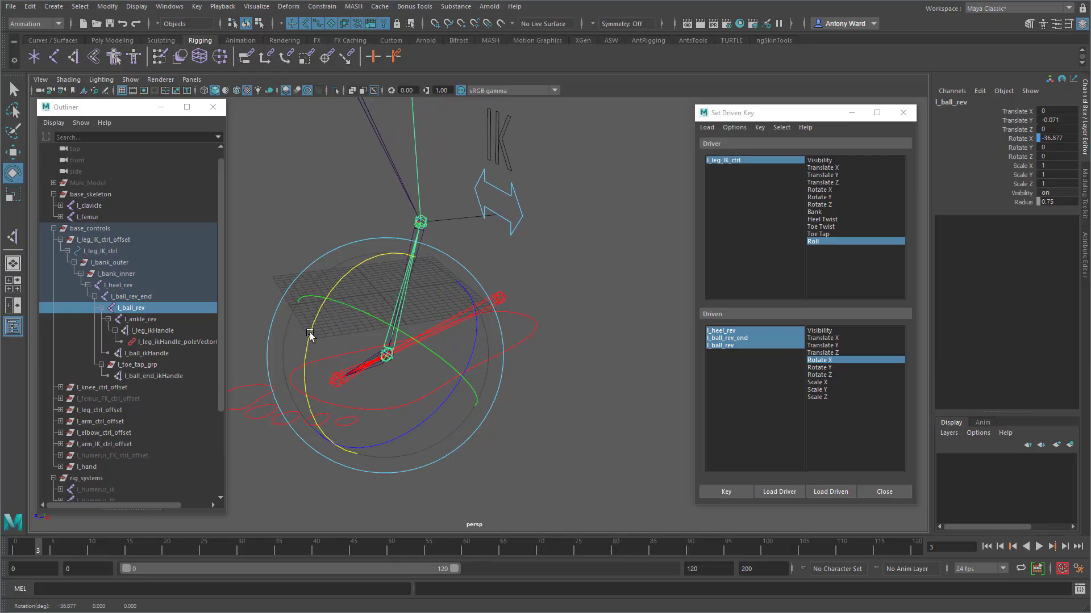
left_click(1056, 138)
left_click_drag(1044, 138, 1074, 137)
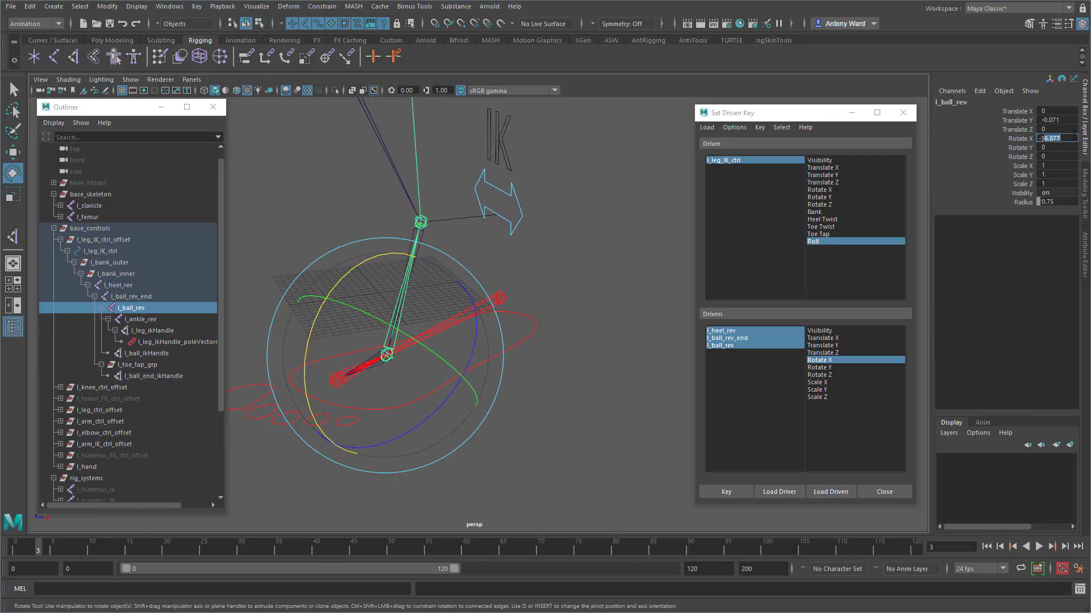
key("Return")
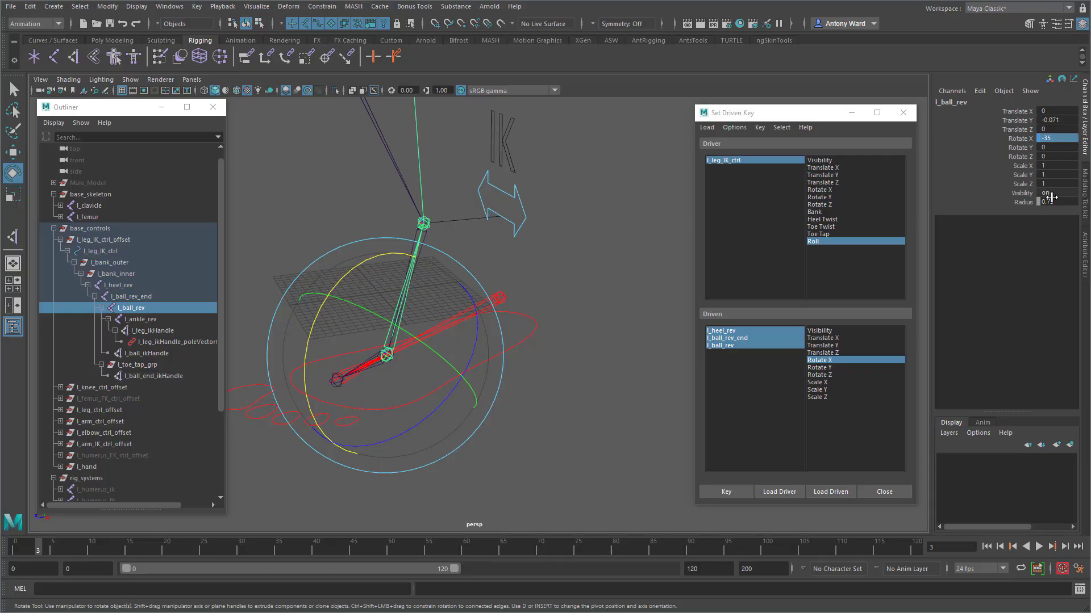
left_click(724, 492)
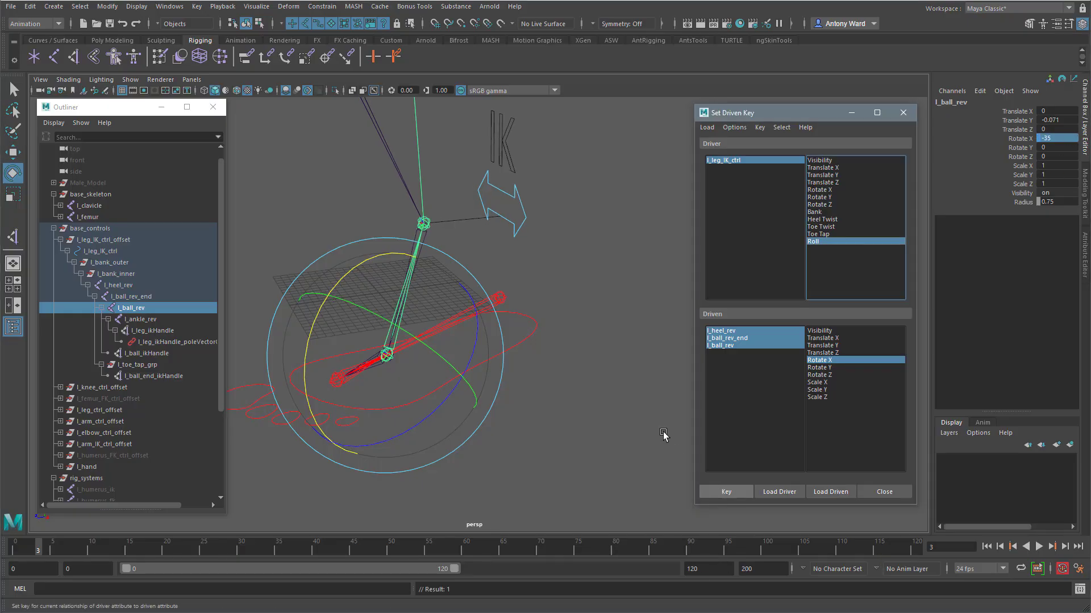
- Test the full foot roll by scrubbing Roll on l_leg_IK_ctrl through positive and negative values
left_click(513, 322)
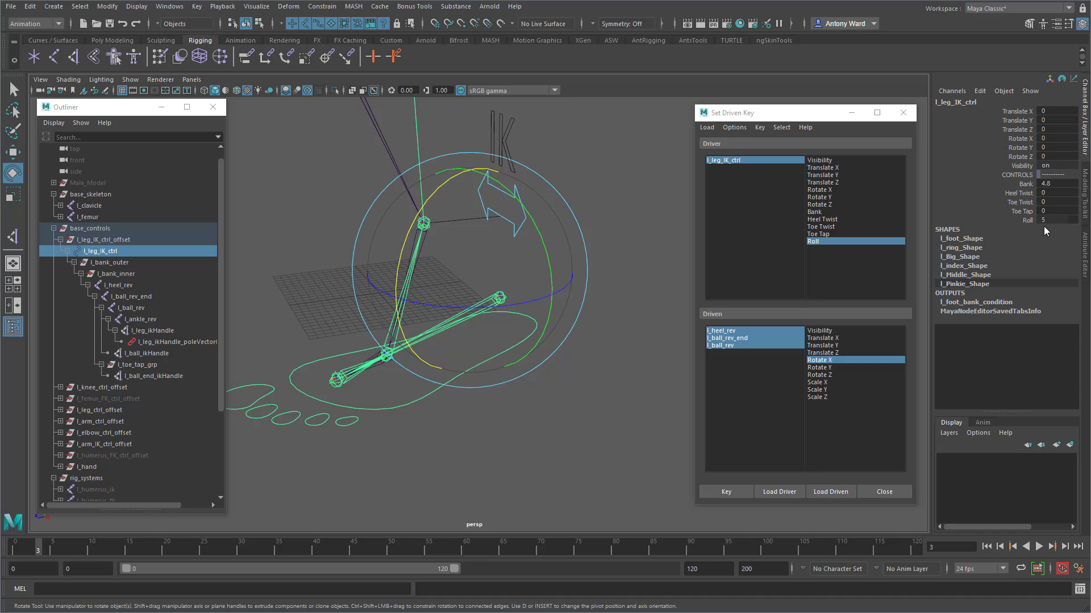
left_click(1023, 220)
middle_click_drag(530, 389, 452, 419)
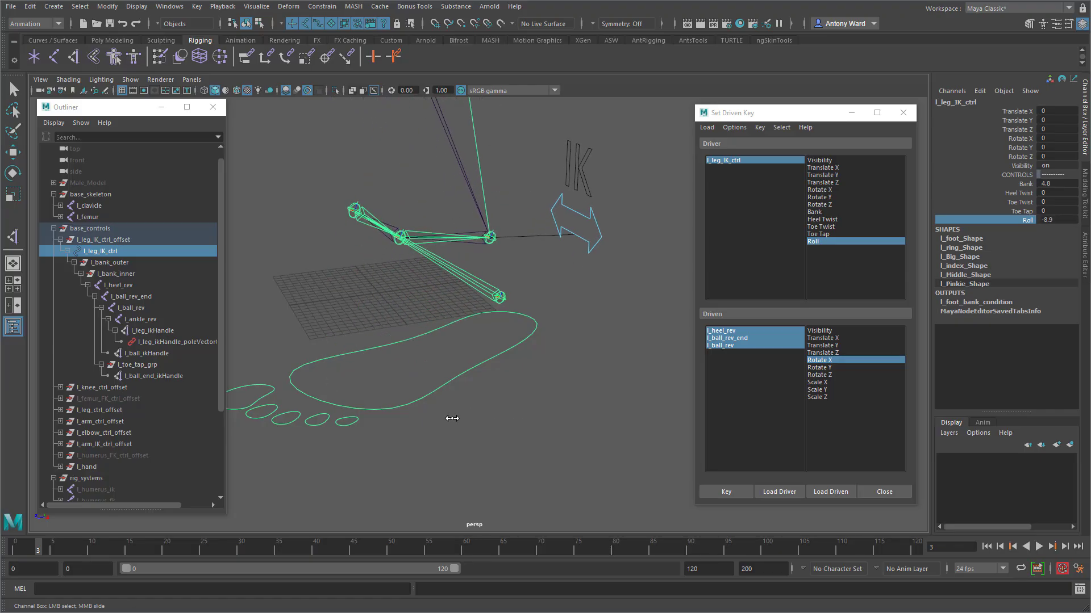
- Reset Bank on l_leg_IK_ctrl to 0
double_click(1068, 184)
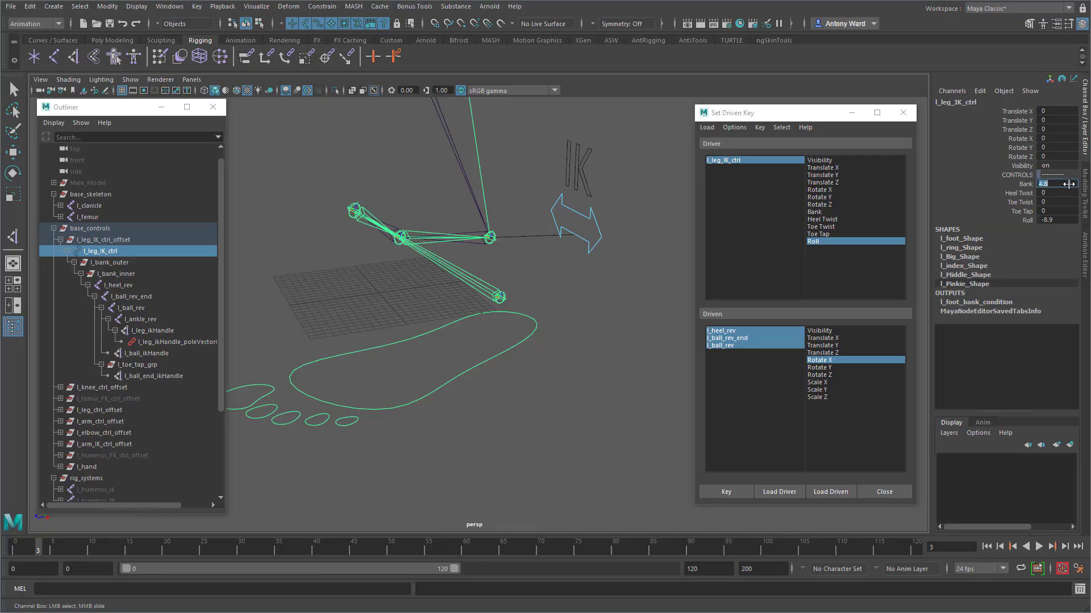
type("0")
key("Return")
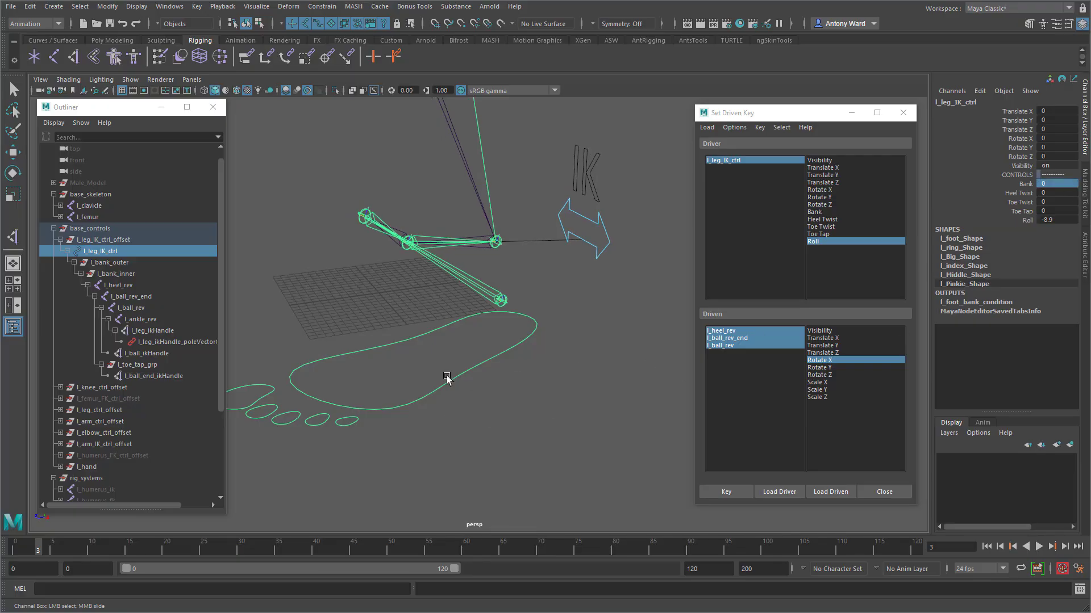
- Test Bank and Heel Twist on l_leg_IK_ctrl by scrubbing each attribute and undoing the change
left_click_drag(480, 317, 505, 340, "alt")
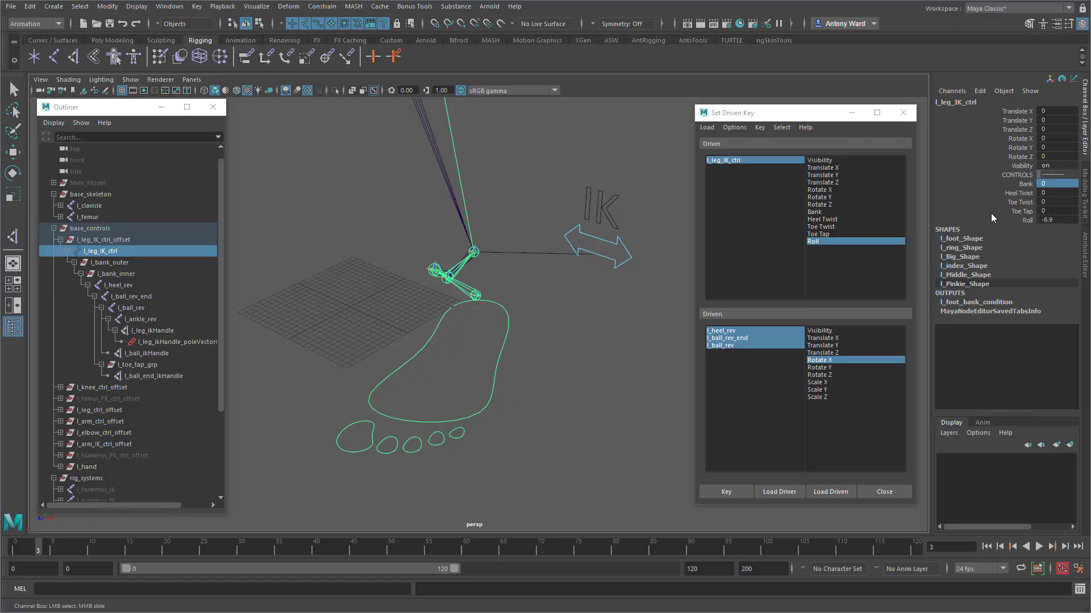
left_click(1018, 184)
mouse_move(552, 311)
middle_mouse_down()
mouse_move(584, 309)
mouse_move(503, 320)
mouse_move(562, 324)
middle_mouse_up()
key("ctrl+z")
left_click(1014, 194)
left_click_drag(570, 382, 513, 367, "alt")
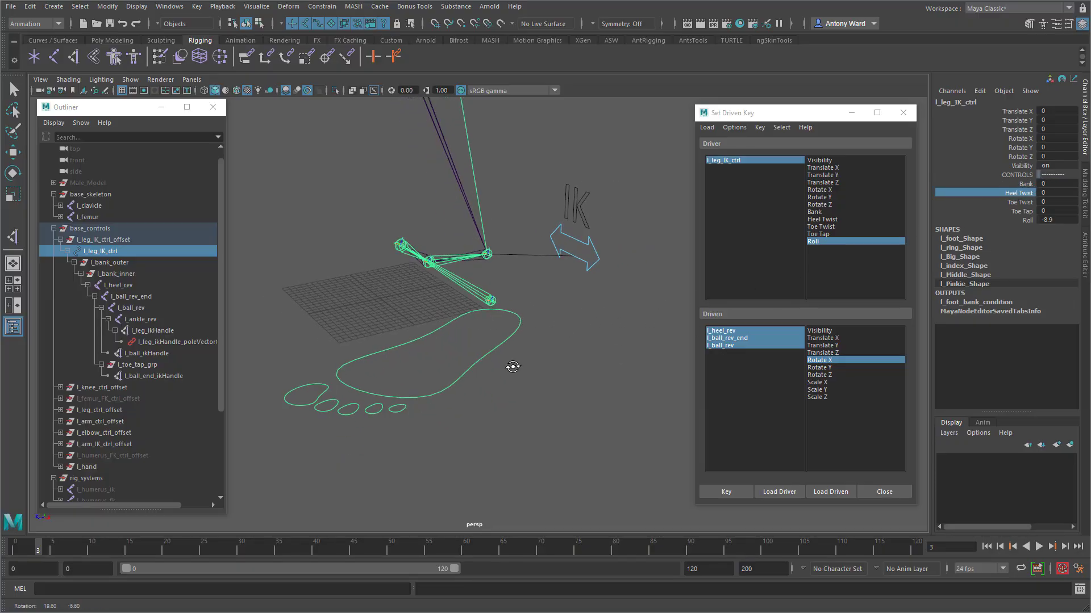
middle_click_drag(540, 371, 492, 377)
key("ctrl+z")
- Test Toe Twist and Toe Tap on l_leg_IK_ctrl by scrubbing each attribute and undoing the change
left_click(1021, 203)
middle_click_drag(551, 338, 341, 376)
key("ctrl+z")
left_click(1026, 212)
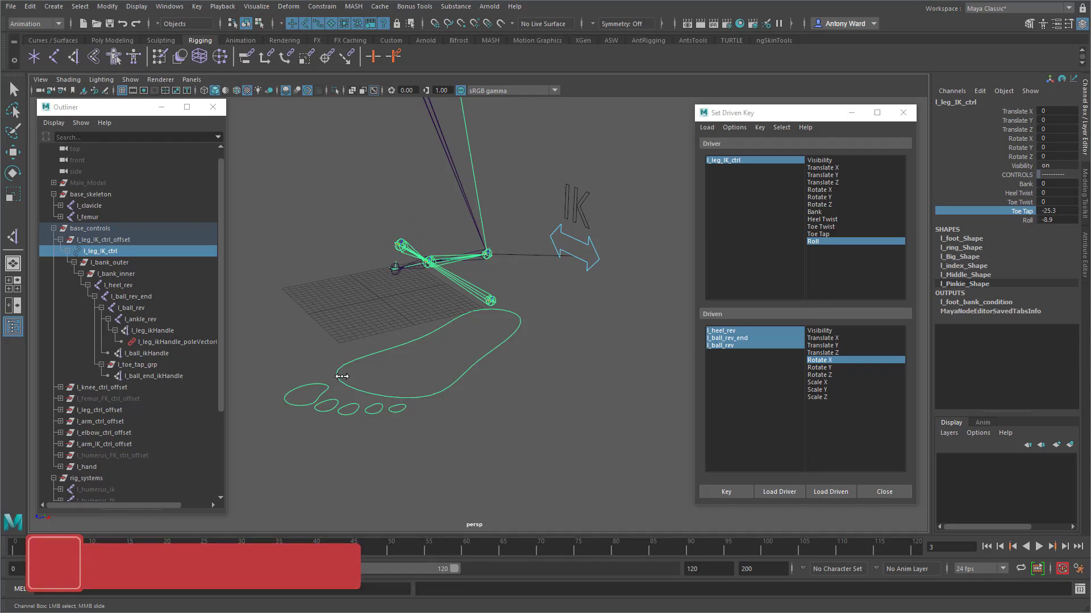
key("ctrl+z")
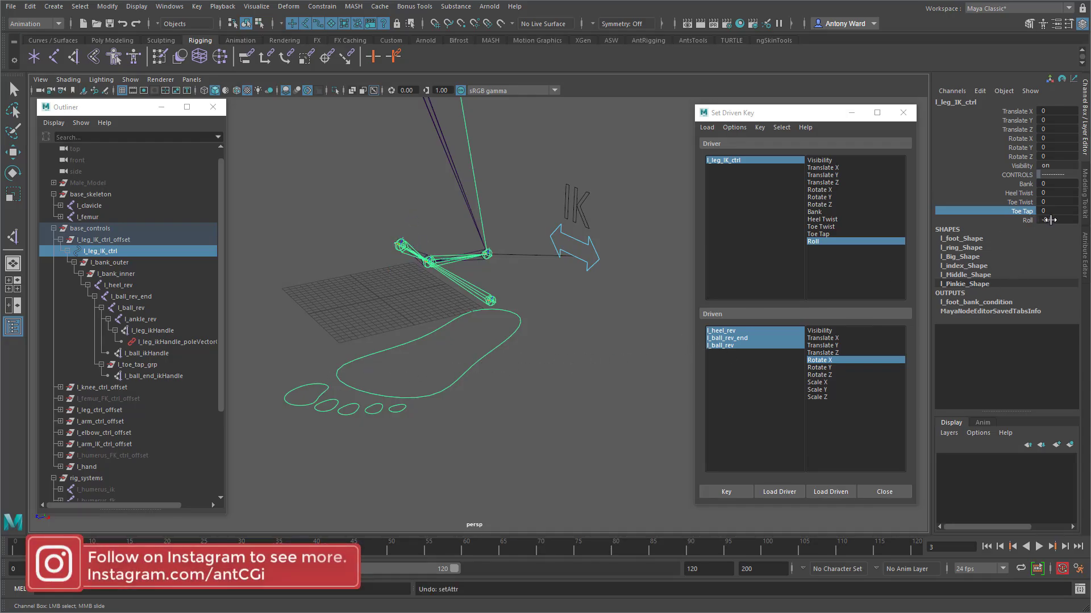
- Reset Roll on l_leg_IK_ctrl to 0 to return the foot to its rest pose
left_click(1050, 220)
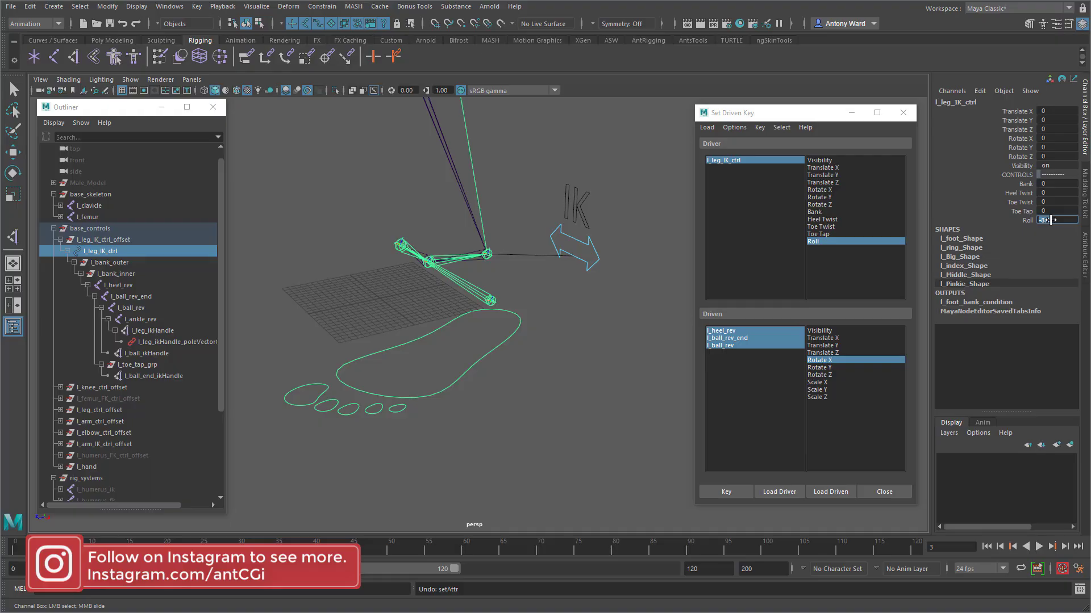
type("0")
key("Return")
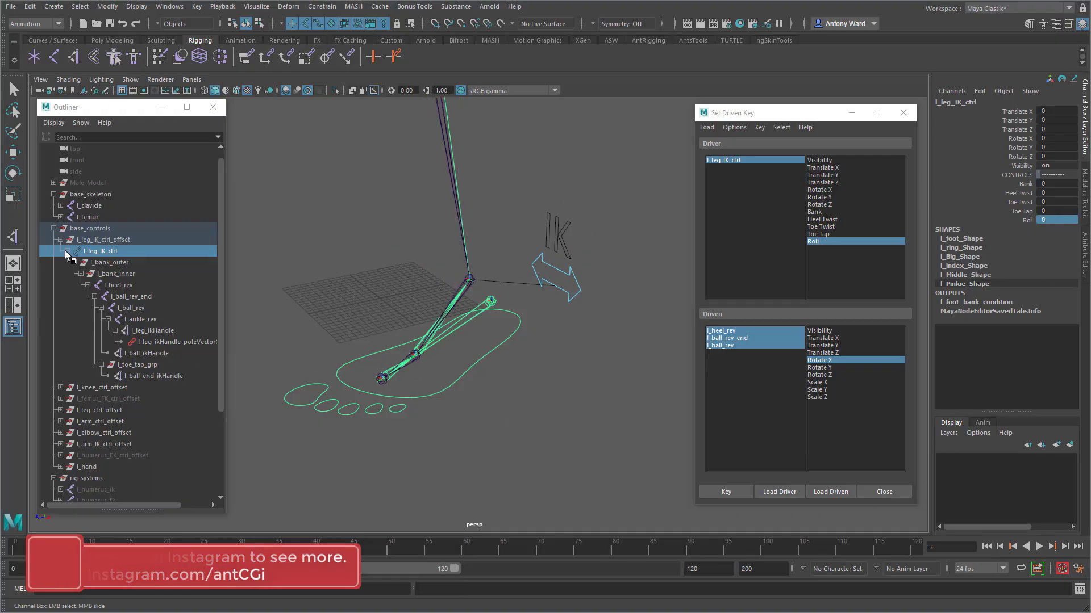
- Hide the l_bank_outer group with the reverse foot joints beneath l_leg_IK_ctrl
left_click(109, 263)
key("e")
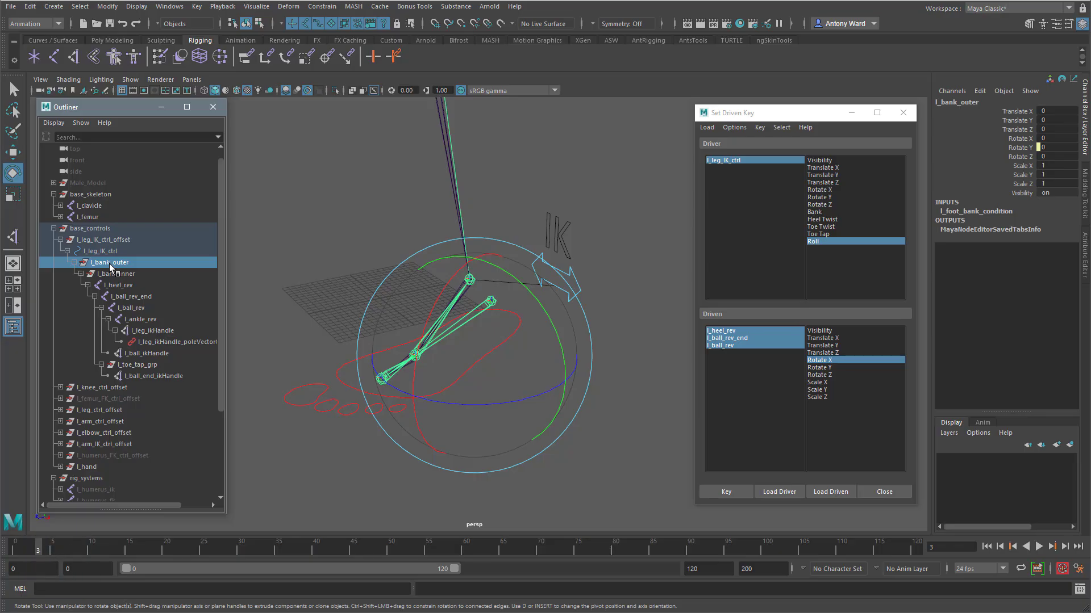
key("ctrl+h")
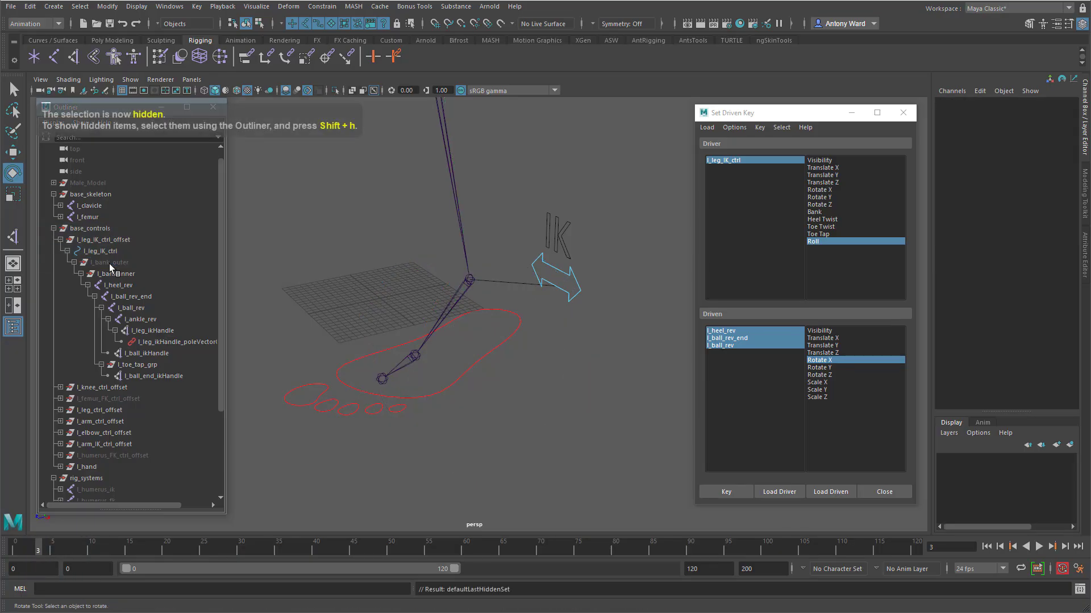
- Close the Set Driven Key window and pose l_leg_IK_ctrl away from its rest position by moving and rotating it freehand
left_click(903, 113)
mouse_move(589, 394)
left_mouse_down("alt")
mouse_move(601, 416)
mouse_move(604, 408)
left_mouse_up("alt")
left_click(569, 383)
middle_click_drag(598, 428, 577, 435, "alt")
mouse_move(543, 375)
left_mouse_down()
mouse_move(570, 374)
mouse_move(532, 348)
mouse_move(530, 369)
left_mouse_up()
key("ctrl+z")
key("w")
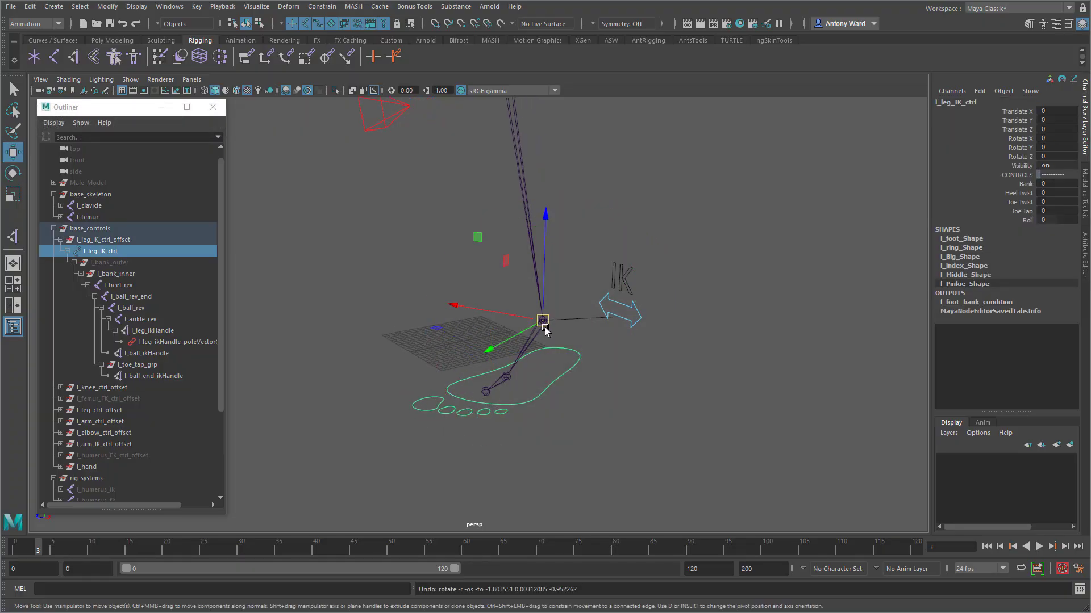
left_click_drag(544, 327, 588, 279)
key("e")
mouse_move(631, 316)
left_mouse_down()
mouse_move(625, 341)
mouse_move(645, 329)
left_mouse_up()
- Test Bank on the posed l_leg_IK_ctrl and undo it, then scrub Roll to about 5.2
left_click(1025, 183)
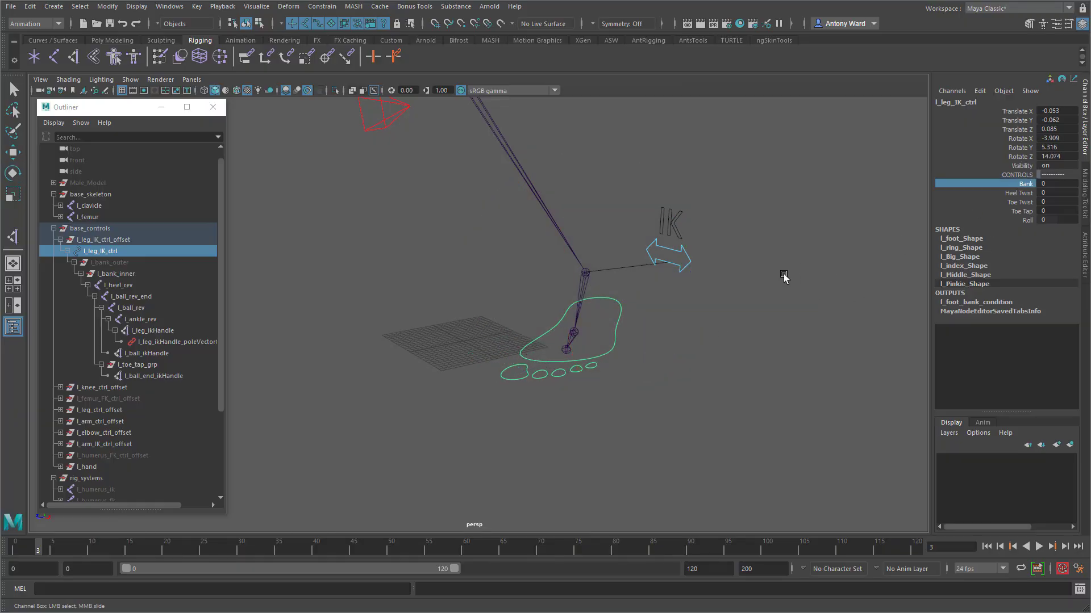
middle_click_drag(783, 275, 917, 301)
key("ctrl+z")
left_click(1028, 221)
left_click_drag(793, 286, 775, 287, "alt")
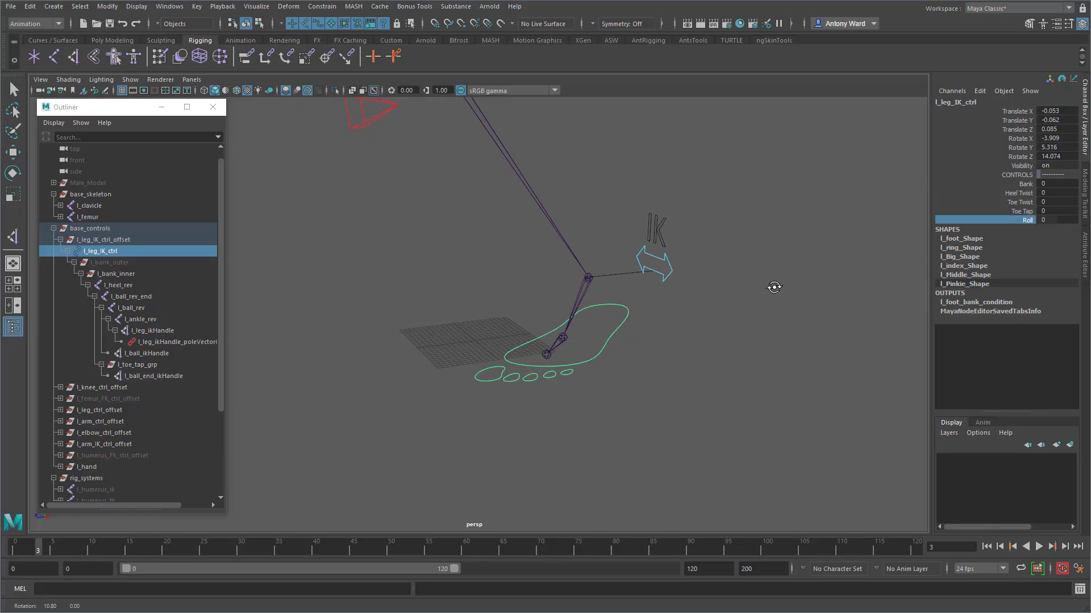
middle_click_drag(694, 294, 639, 329)
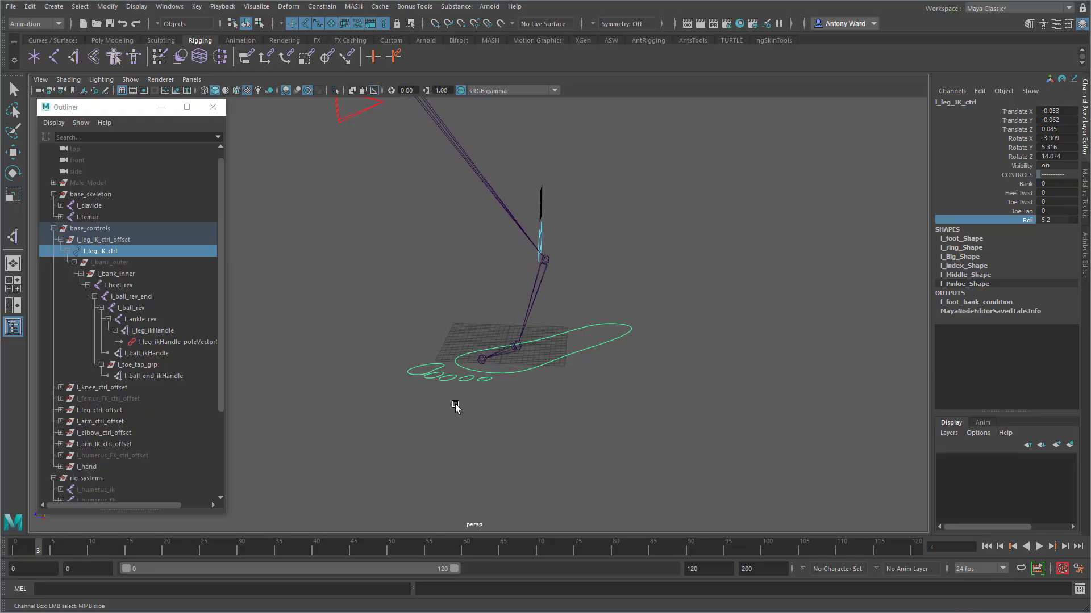
middle_click_drag(456, 407, 452, 373)
- Unhide the l_bank_outer group with the reverse foot joints beneath l_leg_IK_ctrl
key("e")
left_click(108, 261)
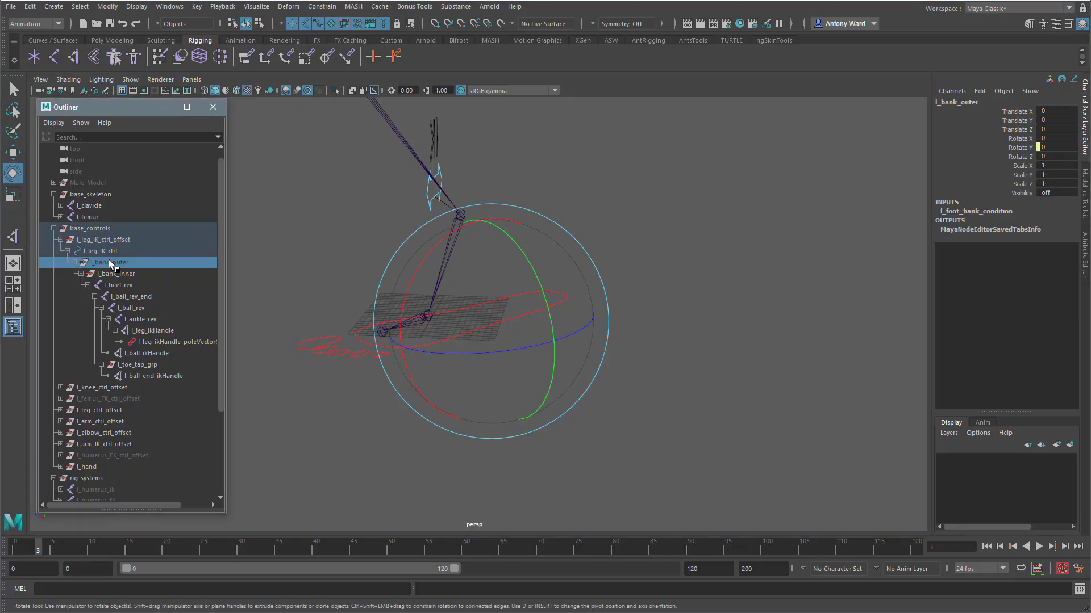
key("shift+h")
left_click_drag(694, 260, 708, 261, "alt")
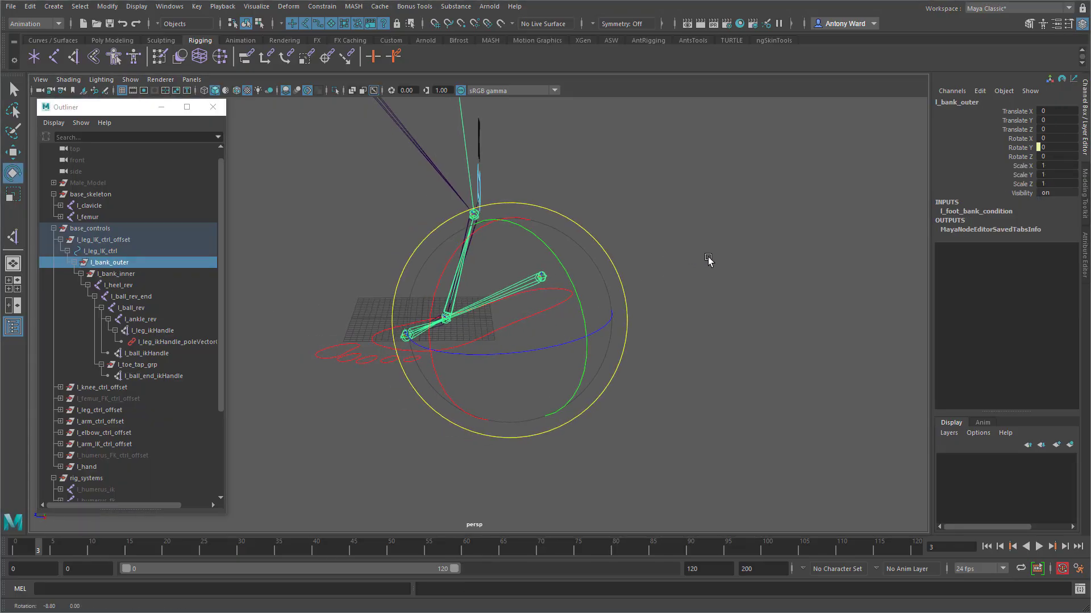
middle_click_drag(708, 260, 674, 268, "alt")
right_click_drag(674, 268, 688, 267, "alt")
left_click(575, 195)
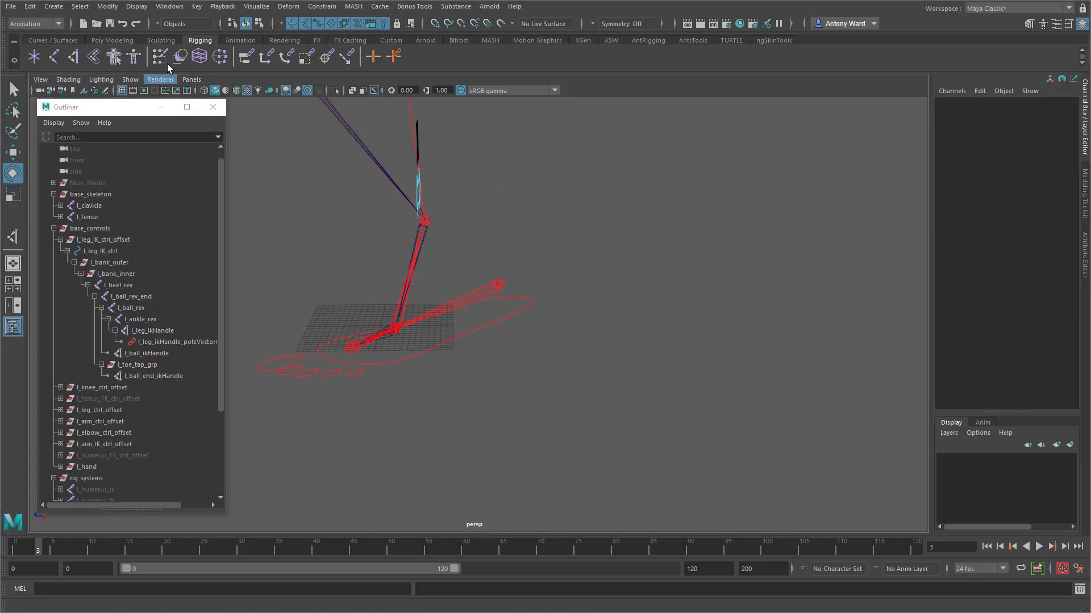
- Open the Graph Editor and lower l_ball_rev's Rotate X driven key at Roll 5 to about -43.4
left_click(170, 6)
mouse_move(199, 69)
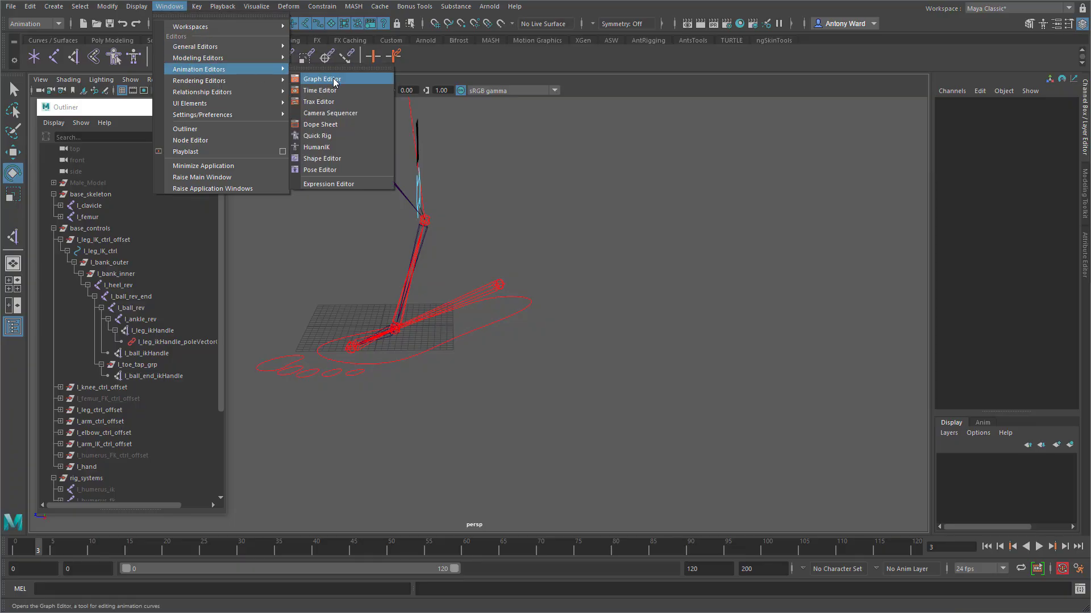
left_click(334, 80)
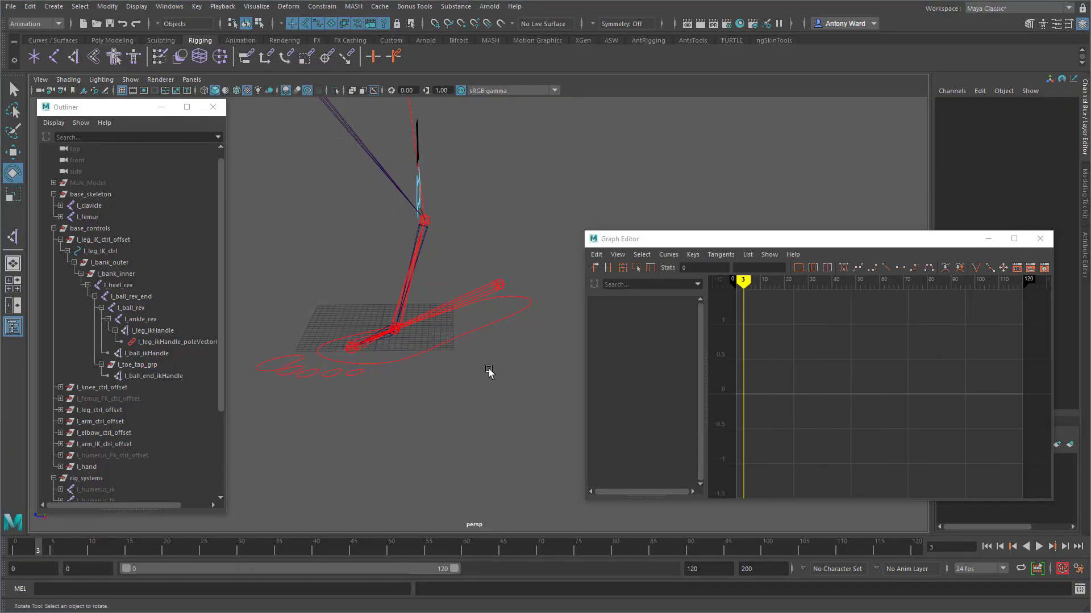
left_click(404, 320)
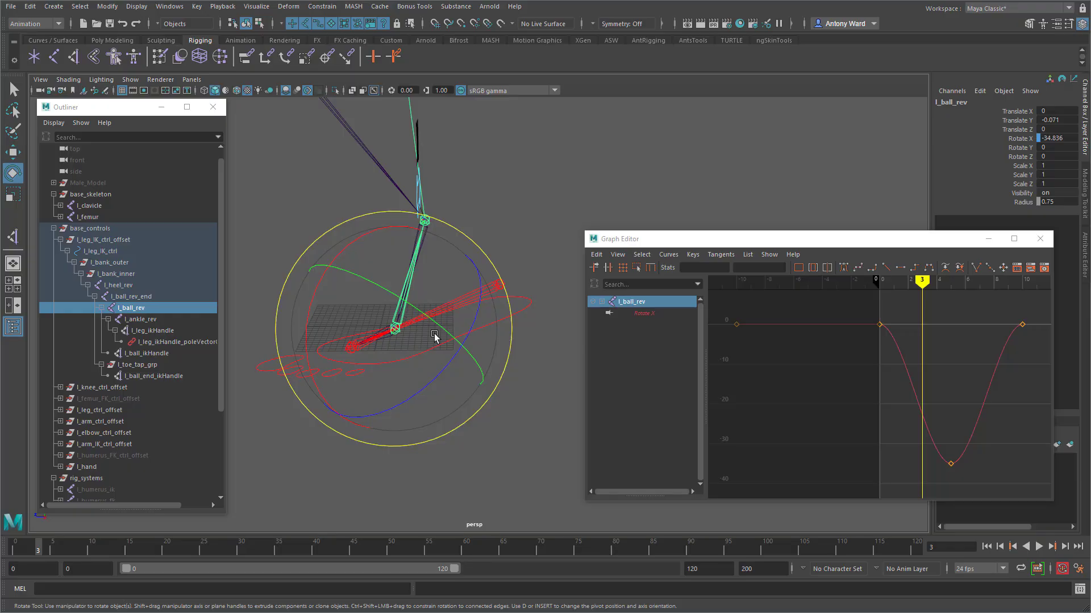
left_click_drag(929, 451, 973, 476)
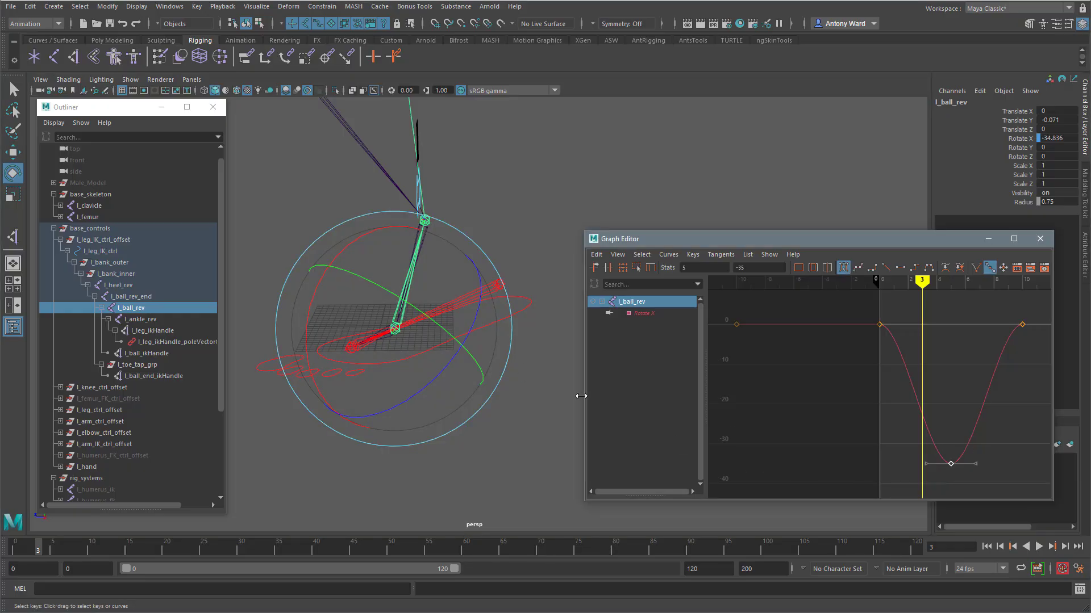
key("w")
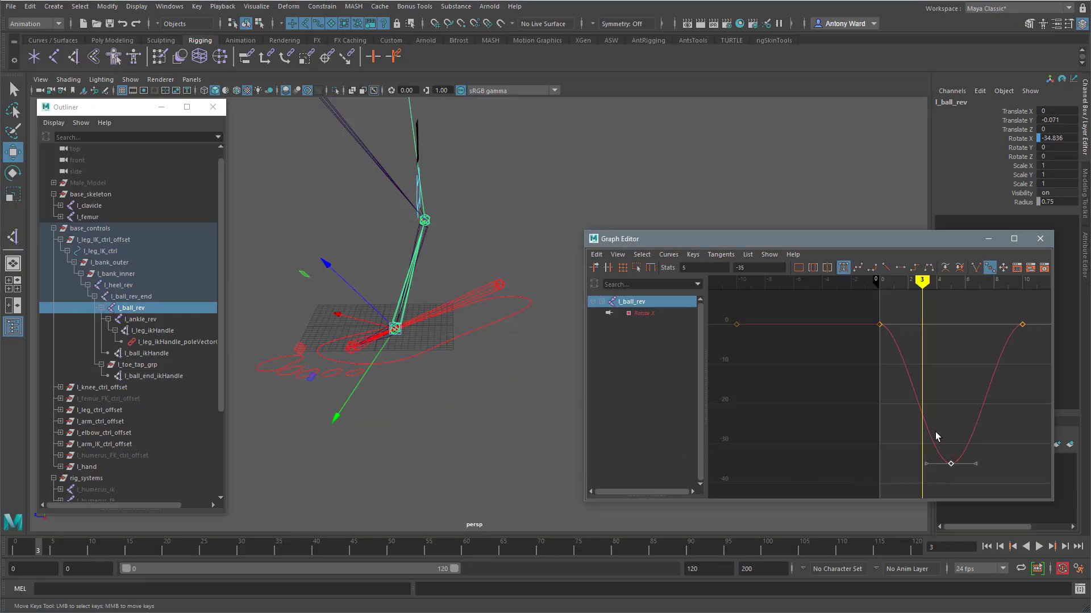
middle_click_drag(935, 432, 870, 424, "alt")
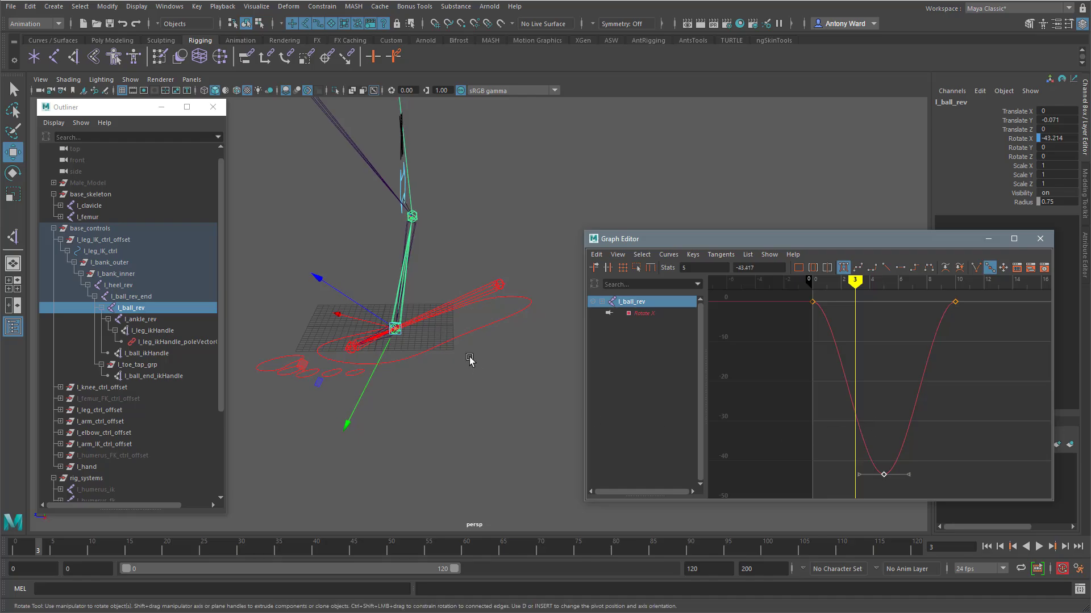
- Inspect l_heel_rev's Rotate X curve in the Graph Editor and scrub Roll on l_leg_IK_ctrl to -10
left_click(495, 290)
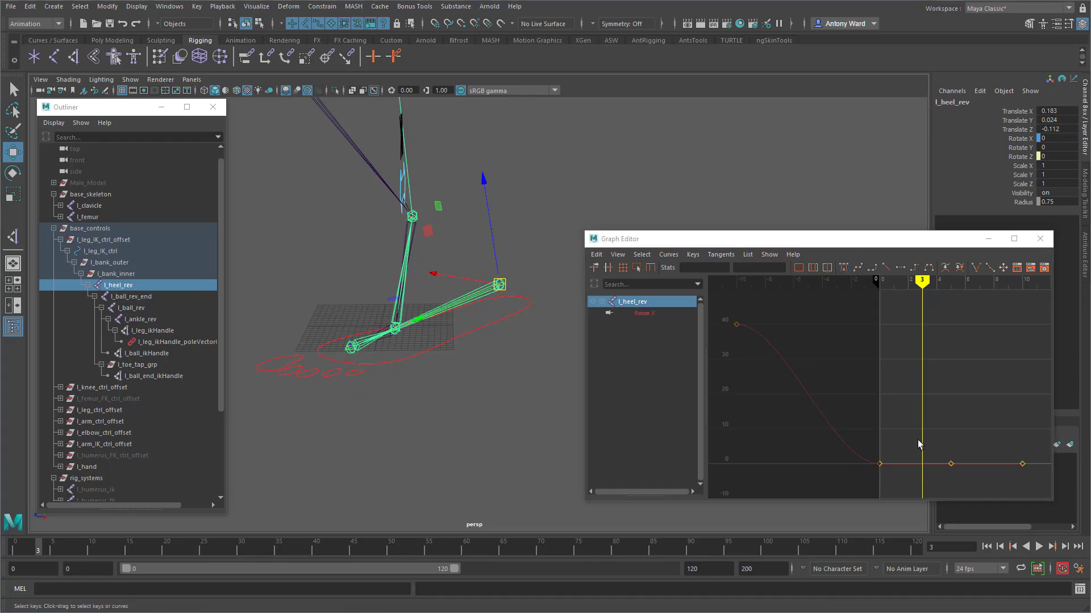
middle_click_drag(917, 443, 896, 428, "alt")
left_click(499, 325)
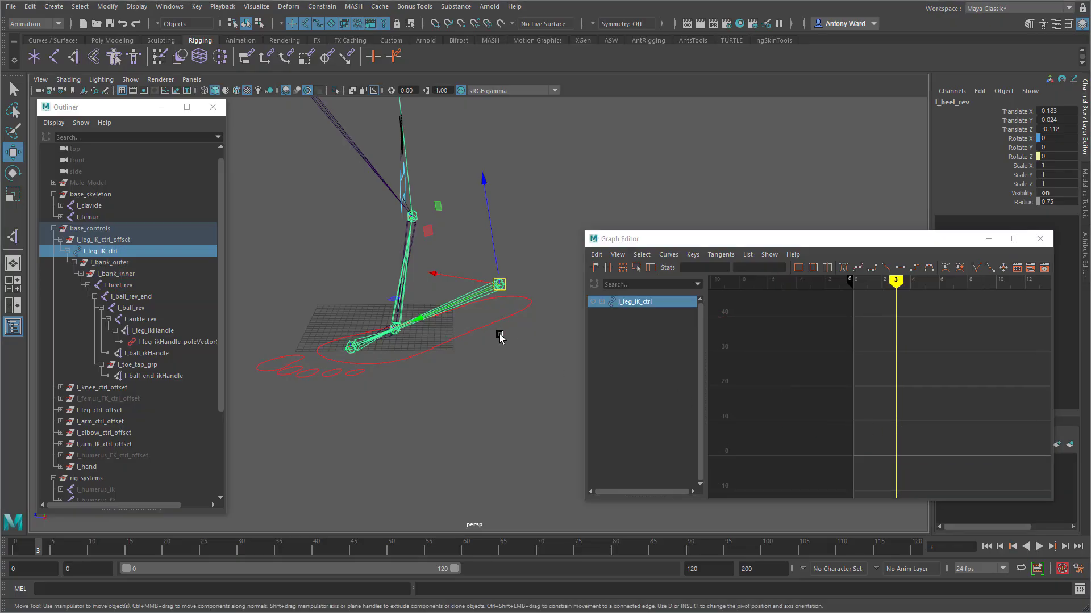
left_click(1025, 220)
middle_click_drag(544, 169, 439, 185)
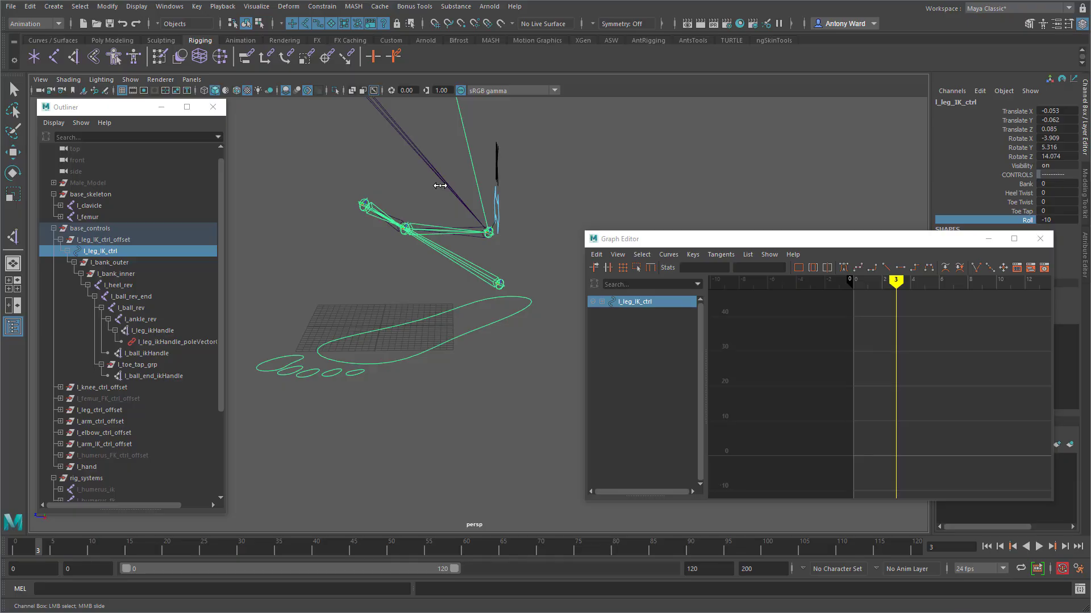
- Try raising l_heel_rev's Rotate X keys at Roll 0, 5 and 10 by about 8.5, and undo the change
left_click(501, 287)
key("w")
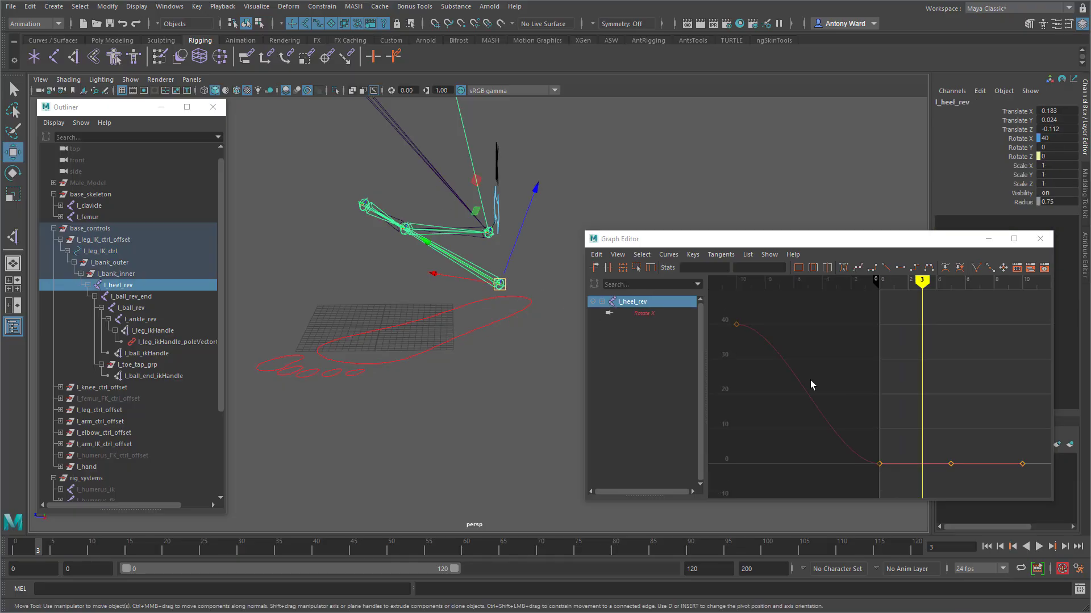
middle_click_drag(914, 433, 874, 406, "alt")
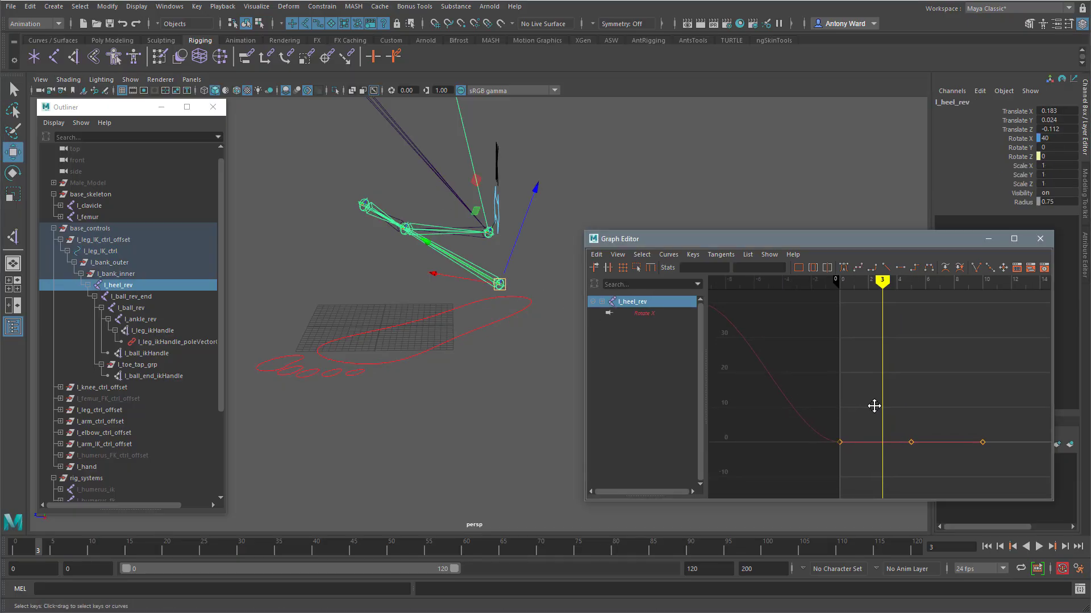
left_click_drag(1001, 435, 849, 463)
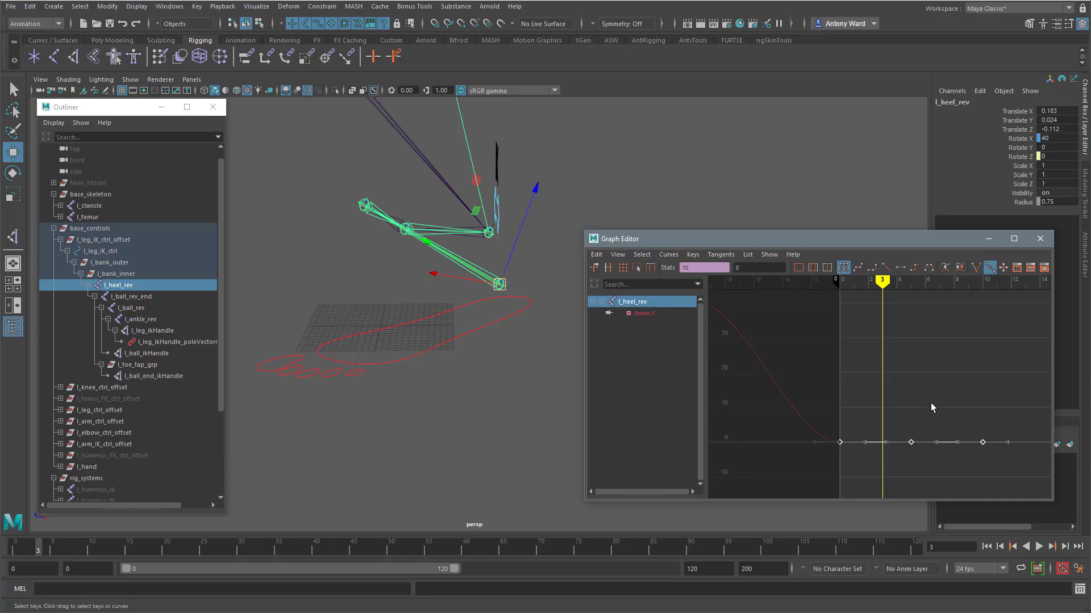
middle_click_drag(929, 397, 921, 372, "shift")
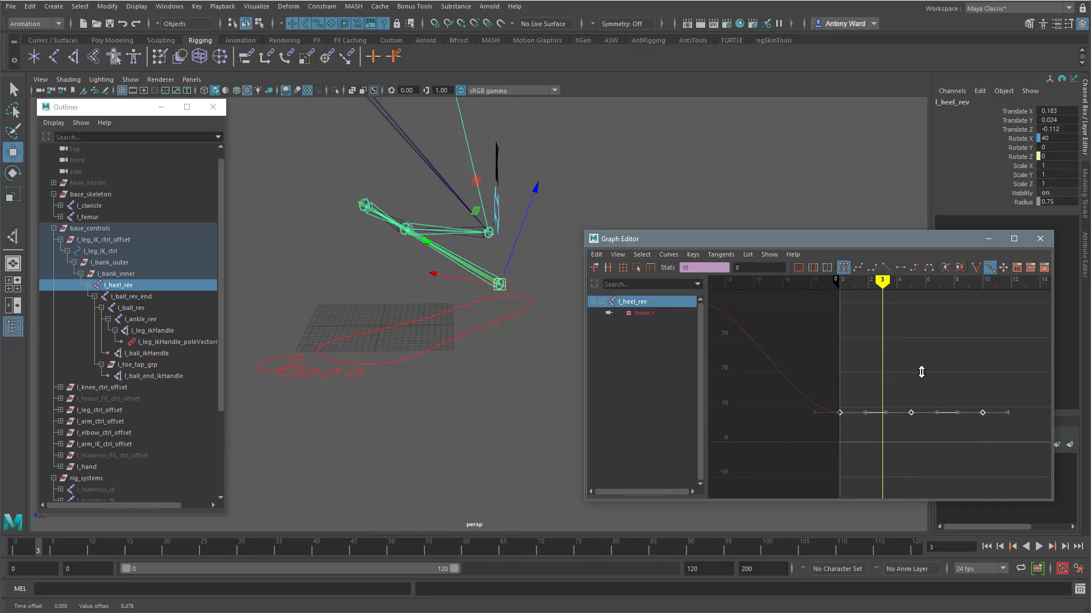
key("ctrl+z")
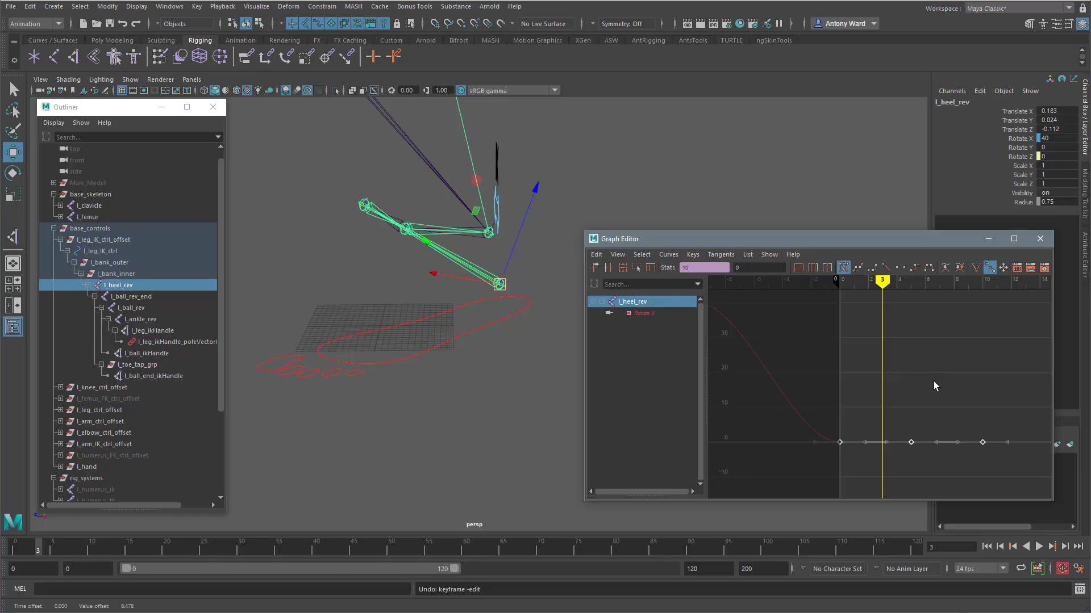
middle_click_drag(933, 381, 945, 386, "alt")
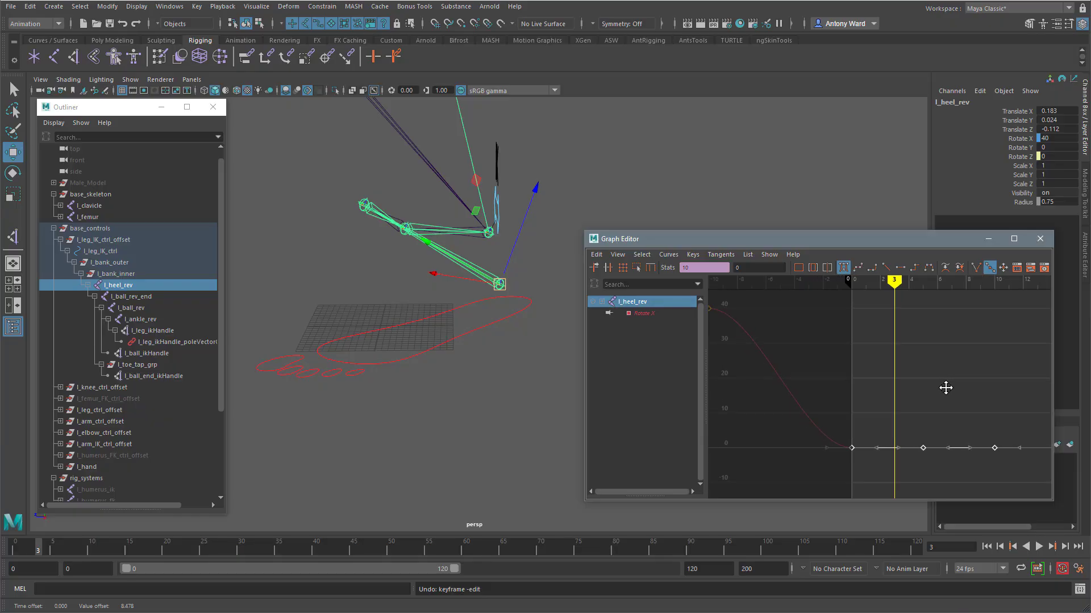
middle_click(508, 309)
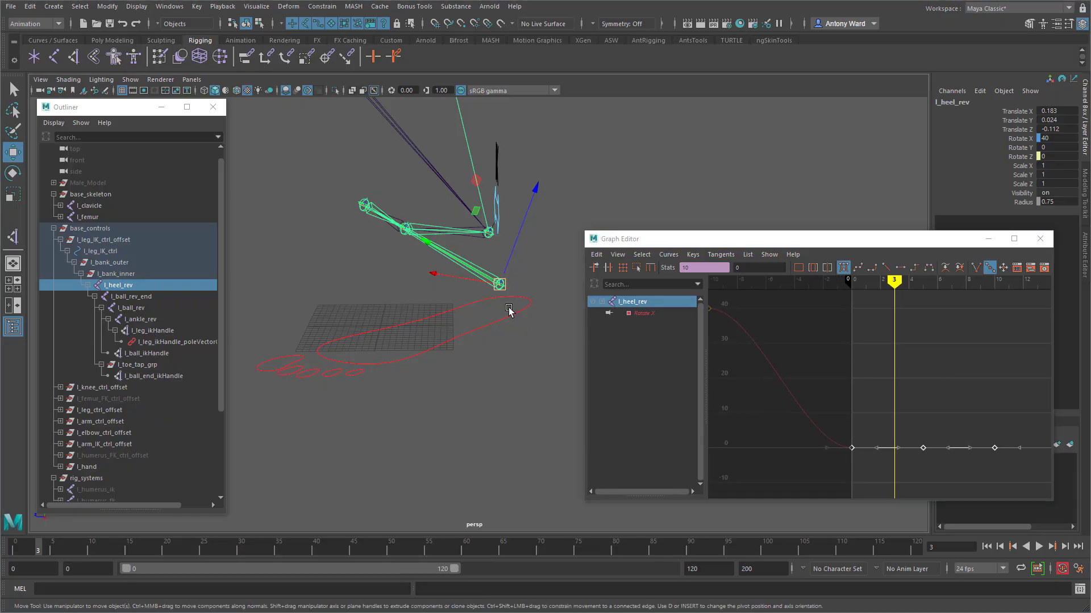
left_click(509, 309)
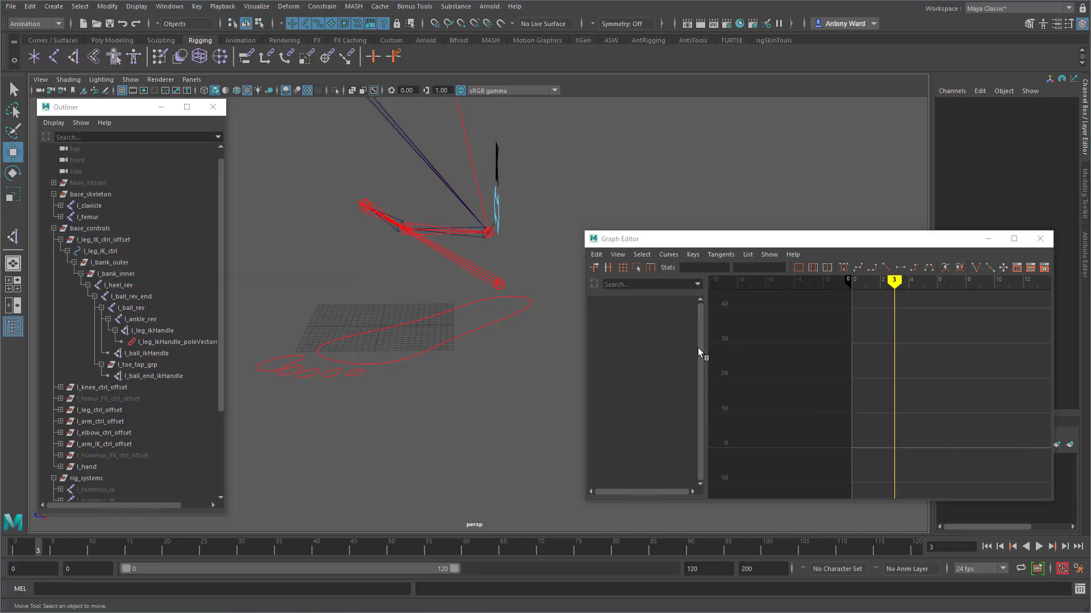
- Try adjusting the value of l_heel_rev's Rotate X key at Roll -10 in the Graph Editor
left_click(503, 287)
middle_click_drag(783, 379, 857, 395, "alt")
left_click_drag(769, 297, 799, 353)
mouse_move(798, 357)
middle_mouse_down("shift")
mouse_move(798, 348)
mouse_move(796, 376)
mouse_move(798, 356)
middle_mouse_up("shift")
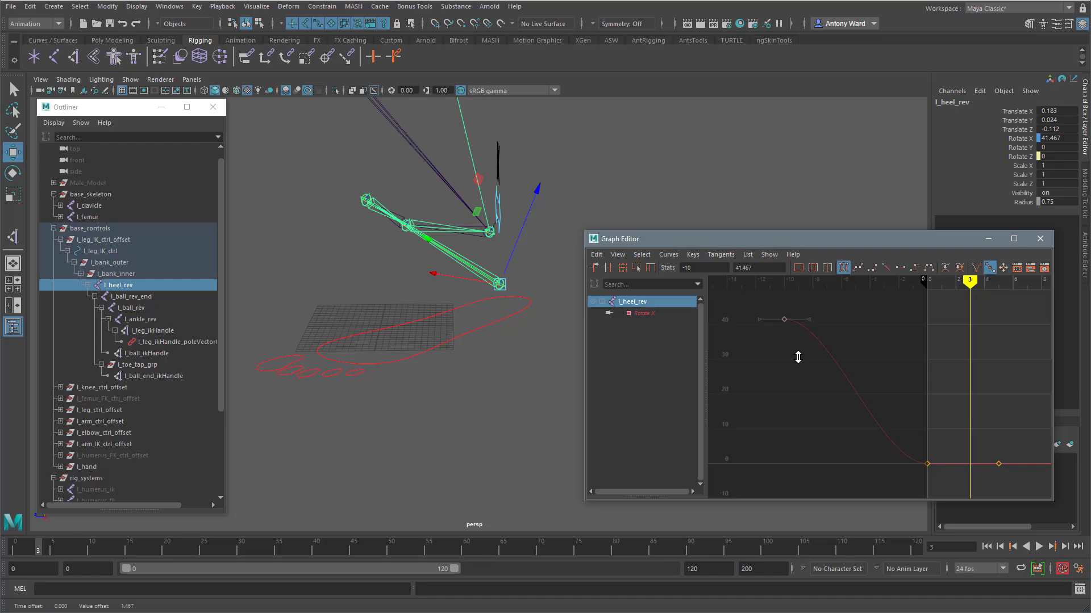
- With Roll on l_leg_IK_ctrl raised to 10, set l_ball_rev_end's Rotate X driven key at Roll 10 to -60
left_click(489, 346)
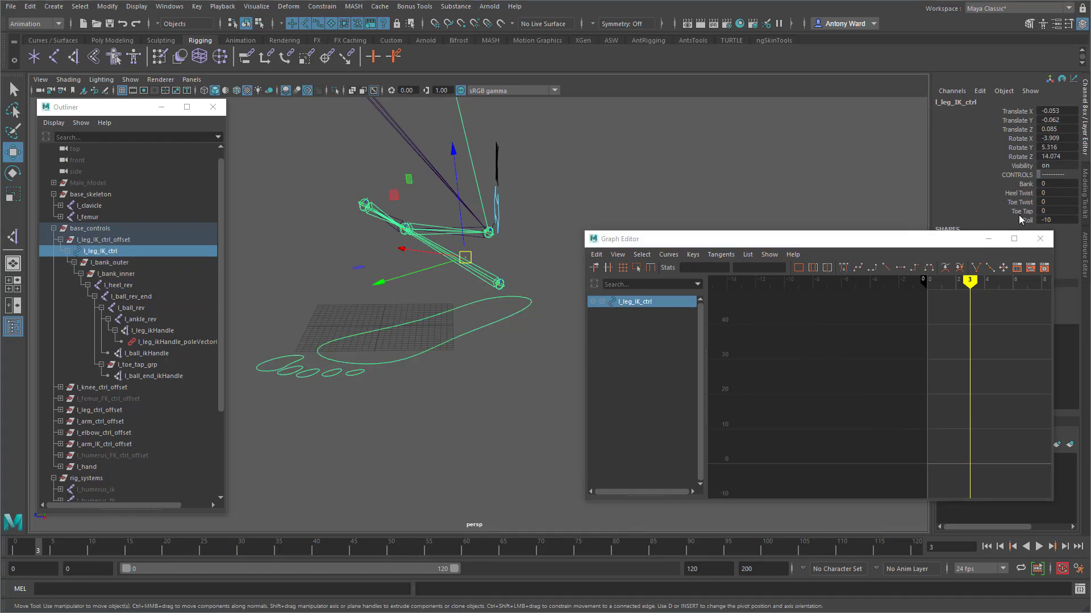
left_click(1020, 220)
middle_click_drag(529, 247, 667, 254)
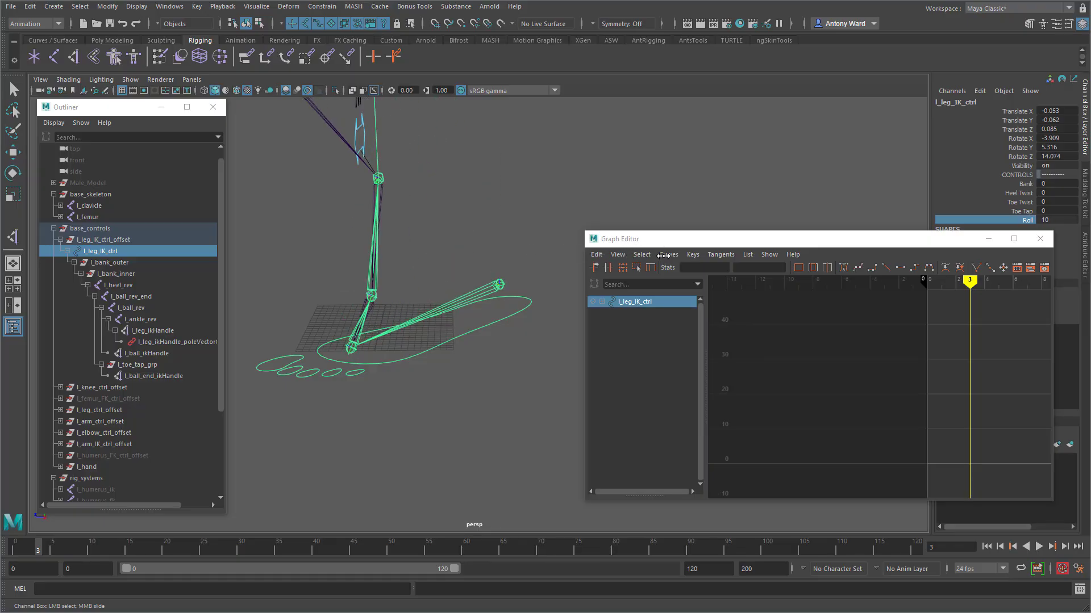
left_click(357, 351)
key("w")
key("f")
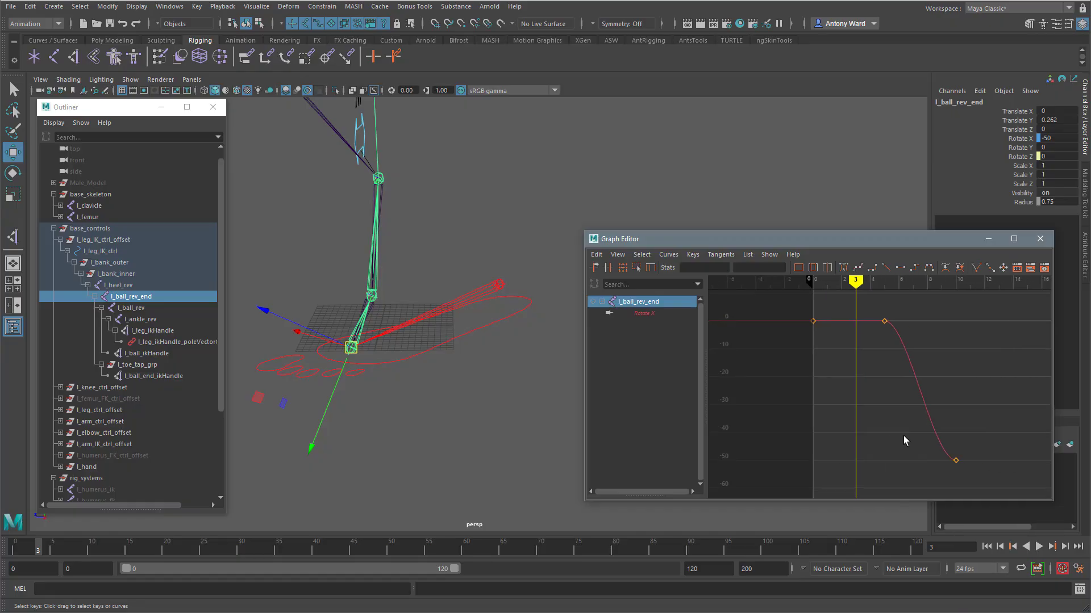
left_click_drag(906, 440, 979, 493)
middle_click_drag(987, 396, 982, 419, "shift")
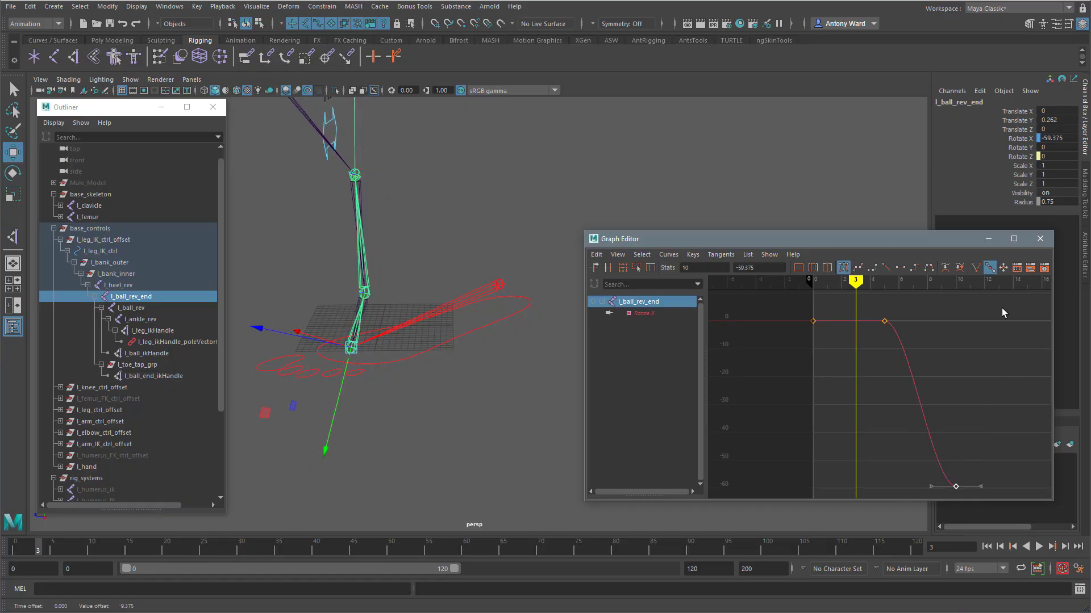
left_click_drag(739, 271, 764, 271)
type("-60")
key("Return")
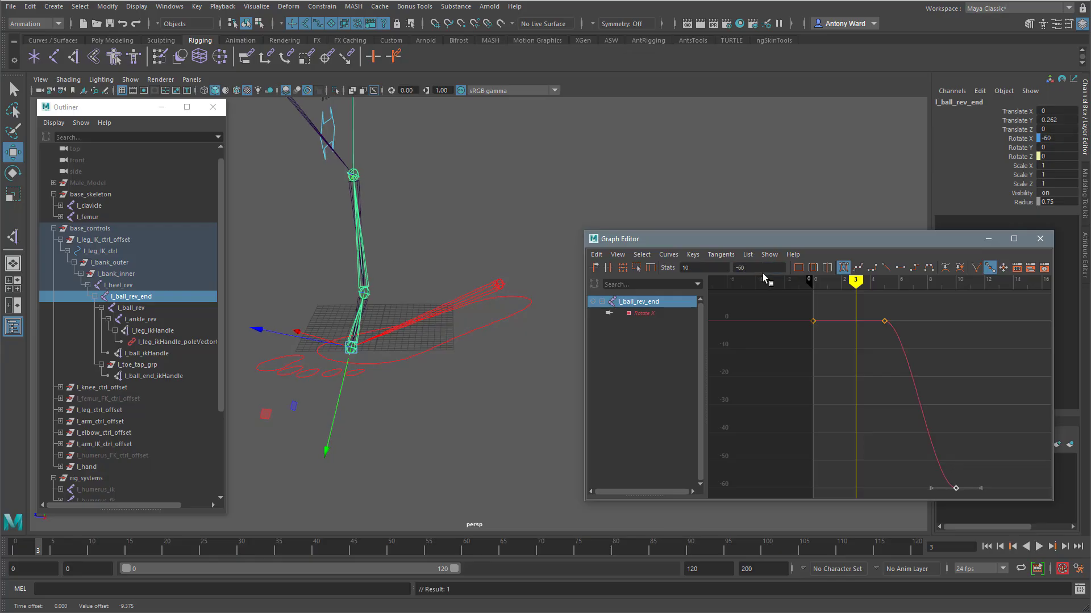
- Test the adjusted foot roll by scrubbing Roll on l_leg_IK_ctrl down to about -7.1, and close the Graph Editor
left_click(479, 348)
left_click(1020, 219)
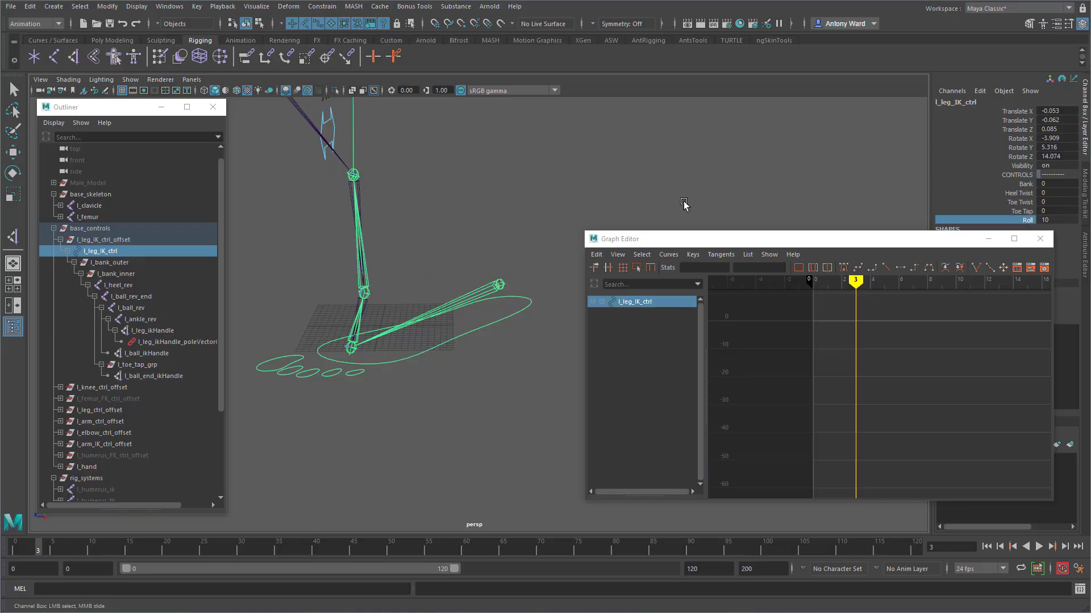
middle_click_drag(621, 196, 528, 207)
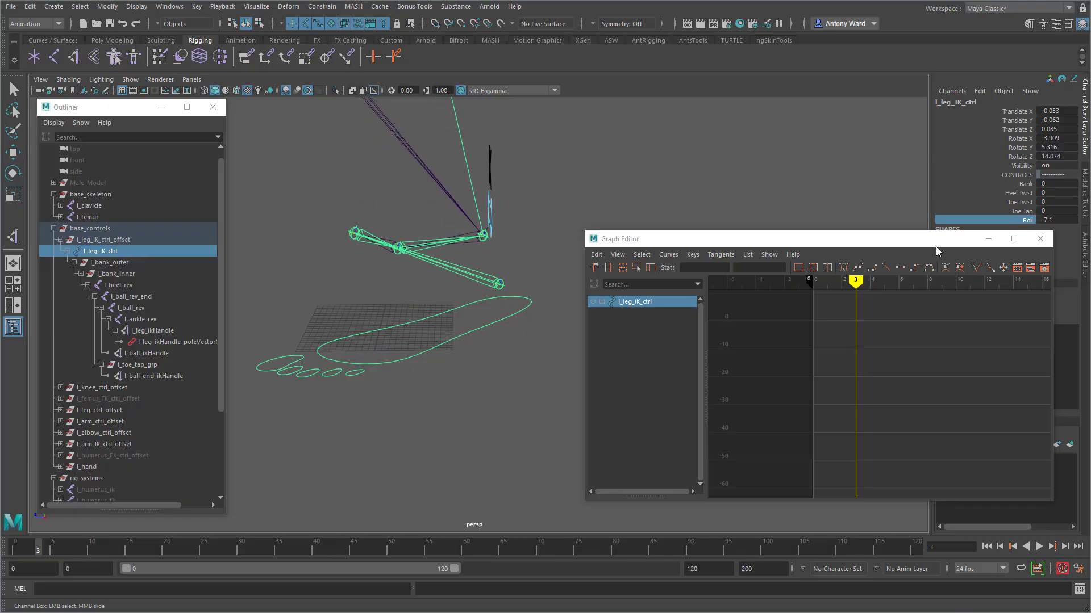
left_click(1040, 238)
- Reset Roll and all Translate and Rotate values on l_leg_IK_ctrl to 0
left_click_drag(627, 307, 705, 324, "alt")
double_click(1055, 219)
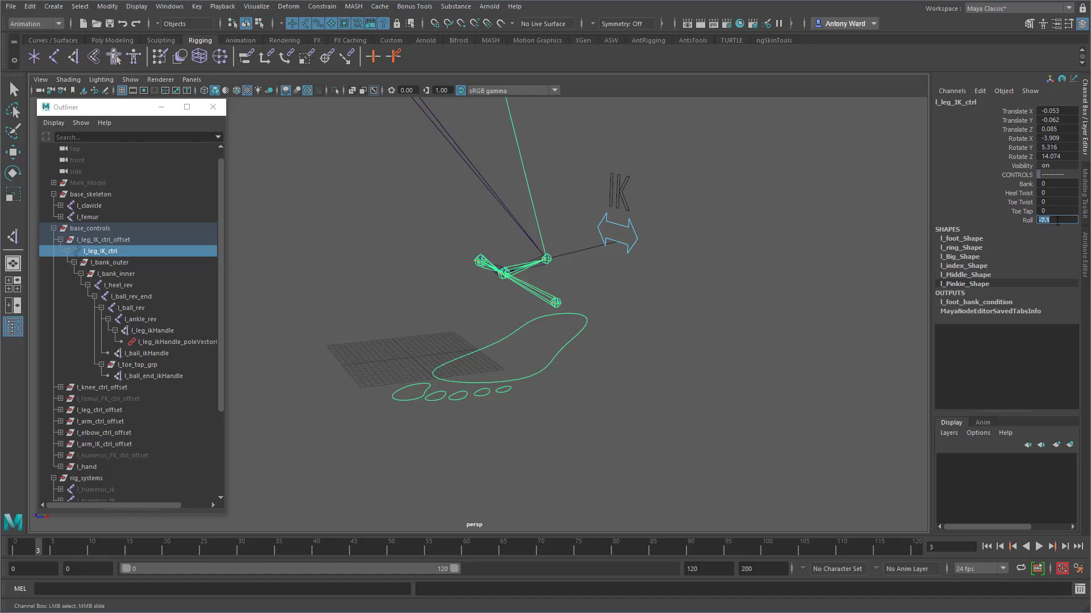
type("0")
key("Return")
left_click_drag(600, 355, 640, 358, "alt")
left_click_drag(1061, 158, 1056, 112)
type("0")
key("Return")
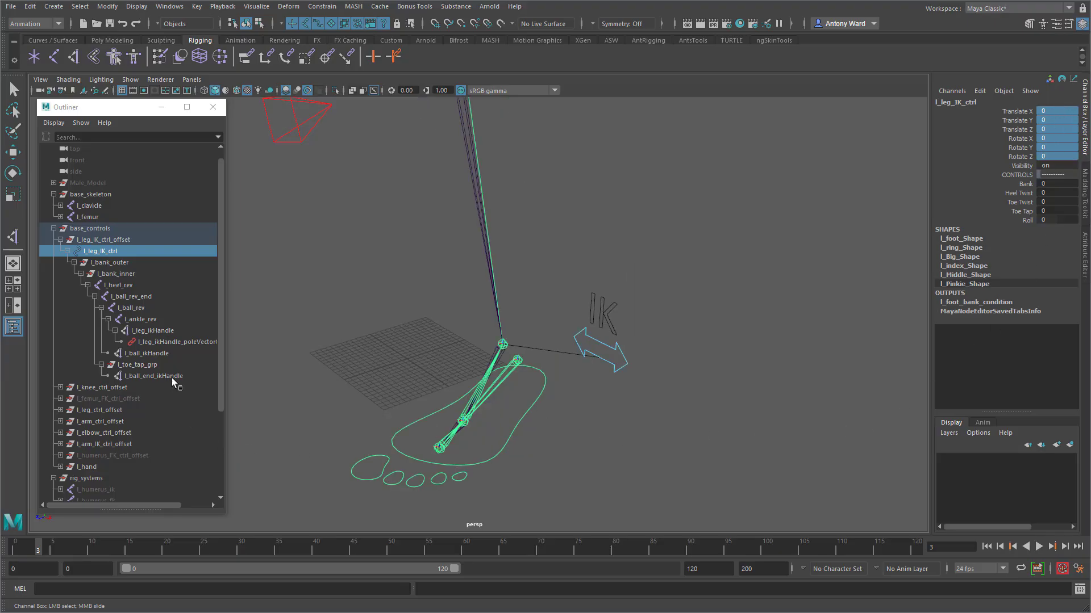
- Lock and hide the Translate, Rotate and Scale channels of l_bank_outer and l_bank_inner
left_click_drag(119, 264, 121, 274)
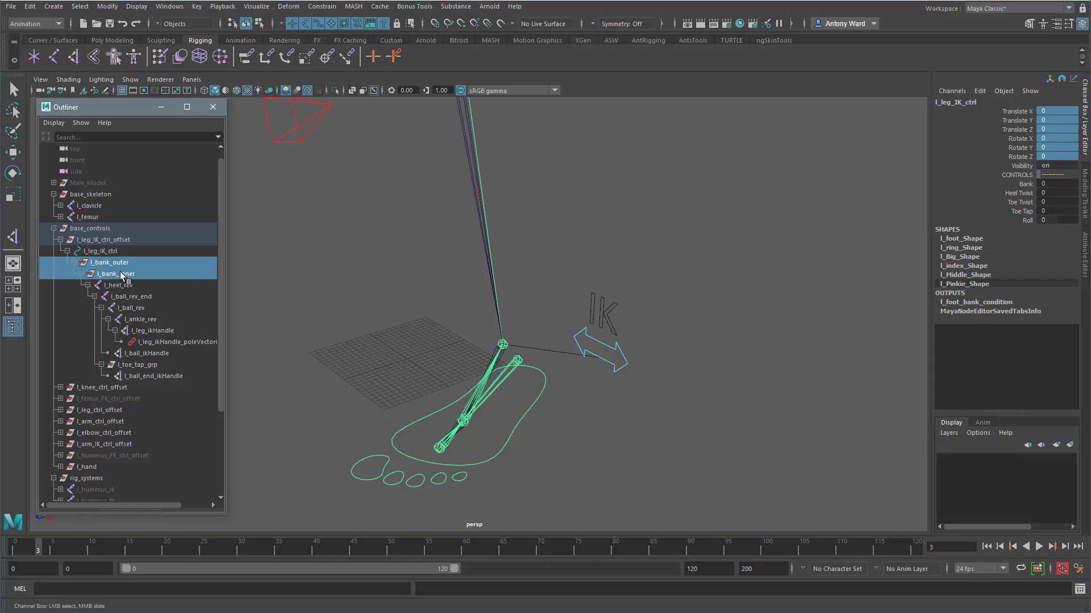
left_click_drag(1018, 111, 1027, 185)
right_click(1027, 184)
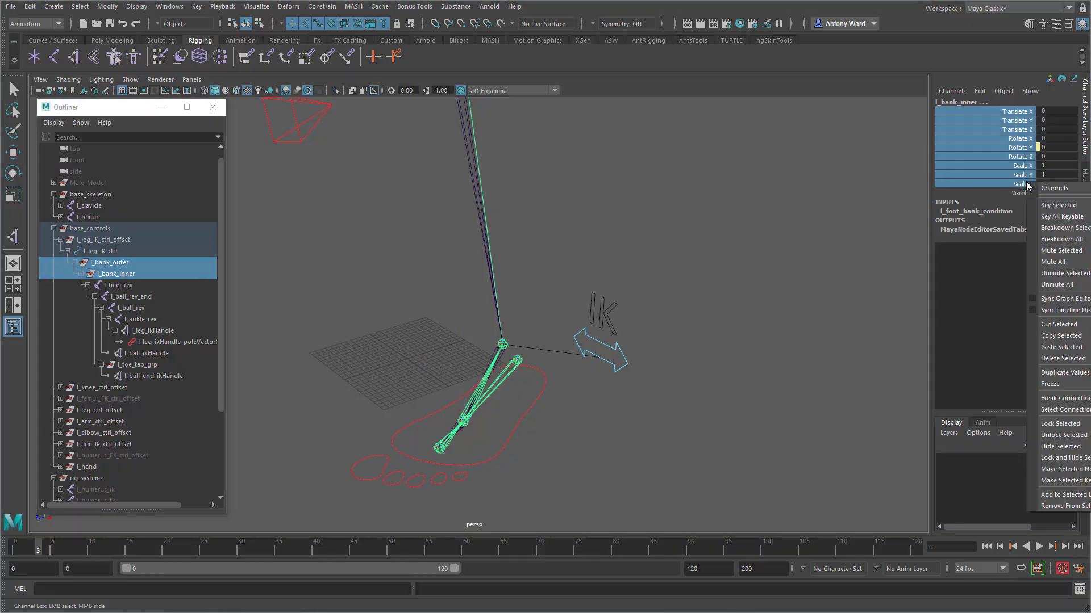
left_click(1054, 459)
- Hide the l_bank_outer group with the reverse foot hierarchy beneath it
left_click_drag(658, 407, 678, 399, "alt")
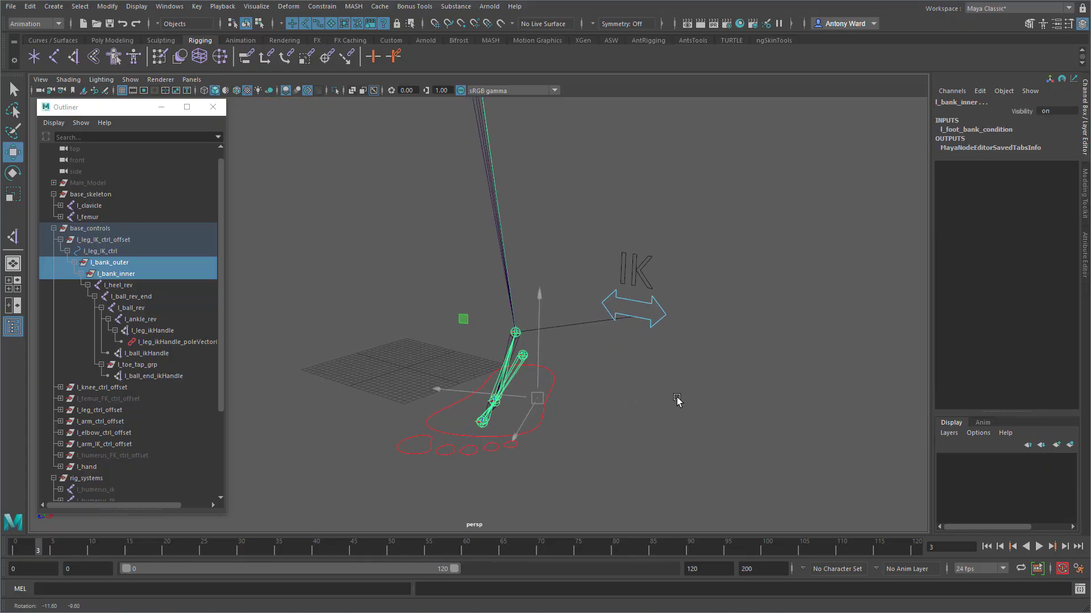
right_click_drag(679, 400, 508, 287, "alt")
middle_click_drag(508, 286, 521, 392, "alt")
left_click_drag(580, 379, 571, 379, "alt")
left_click(643, 405)
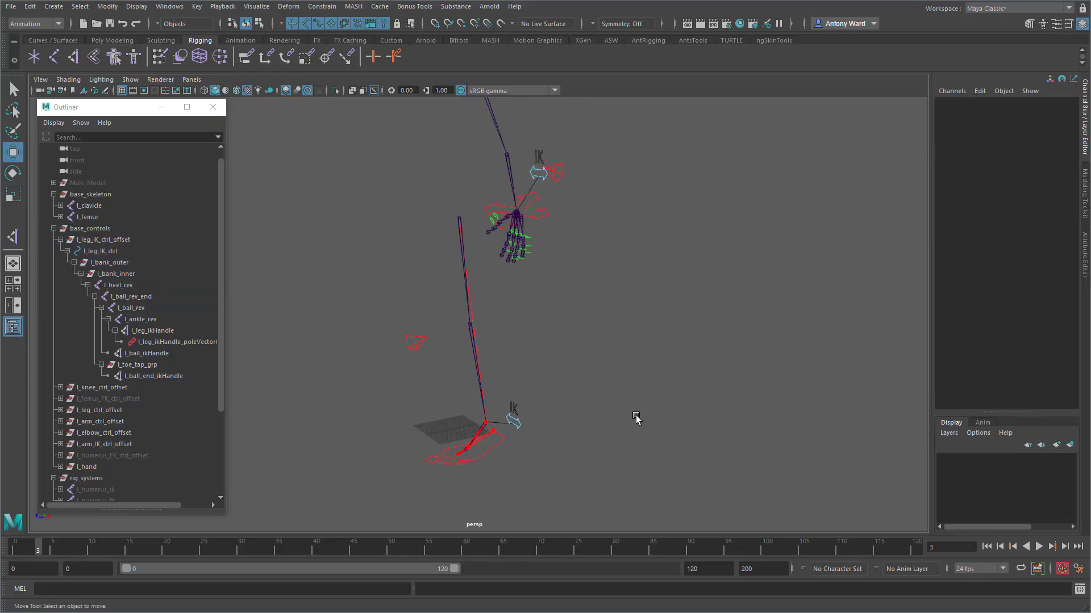
left_click_drag(533, 460, 517, 461, "alt")
left_click(114, 263)
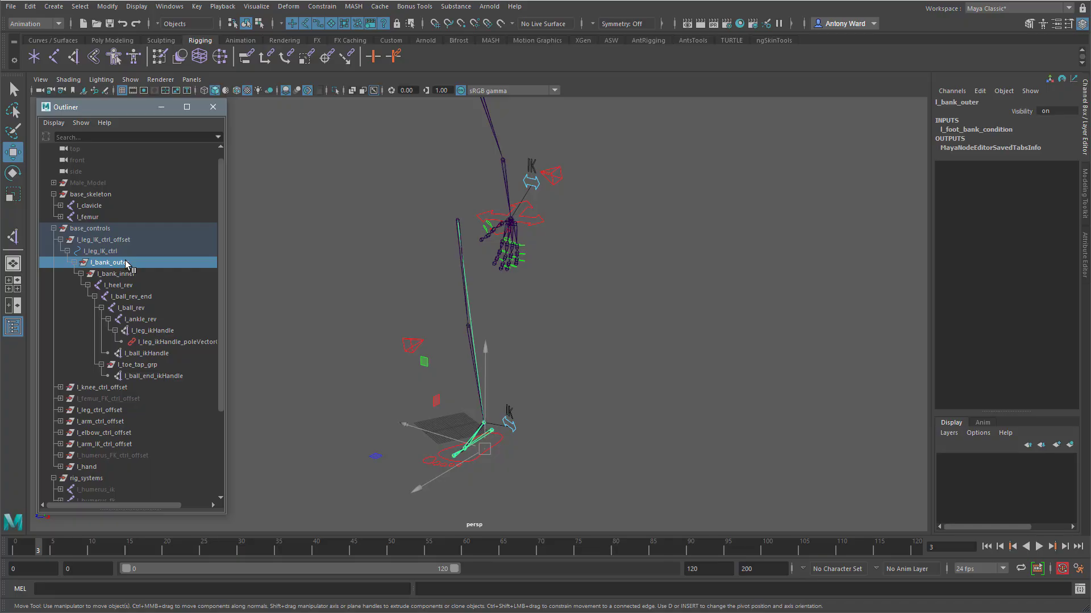
key("ctrl+h")
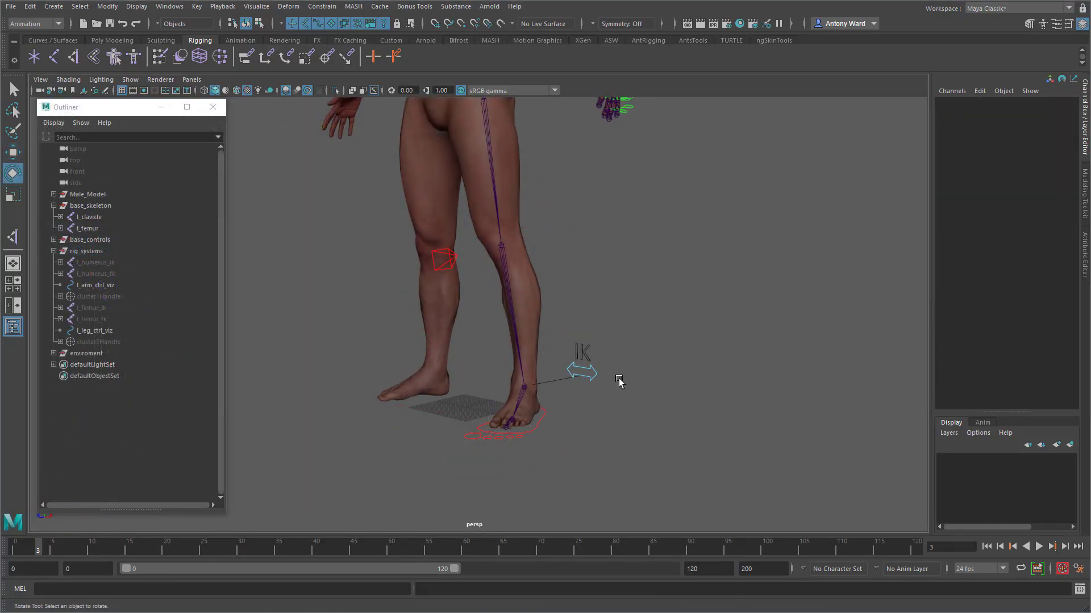
- Switch the left leg to FK by setting IK FK Switch on l_leg_ctrl to 0
left_click(595, 372)
left_click(1026, 115)
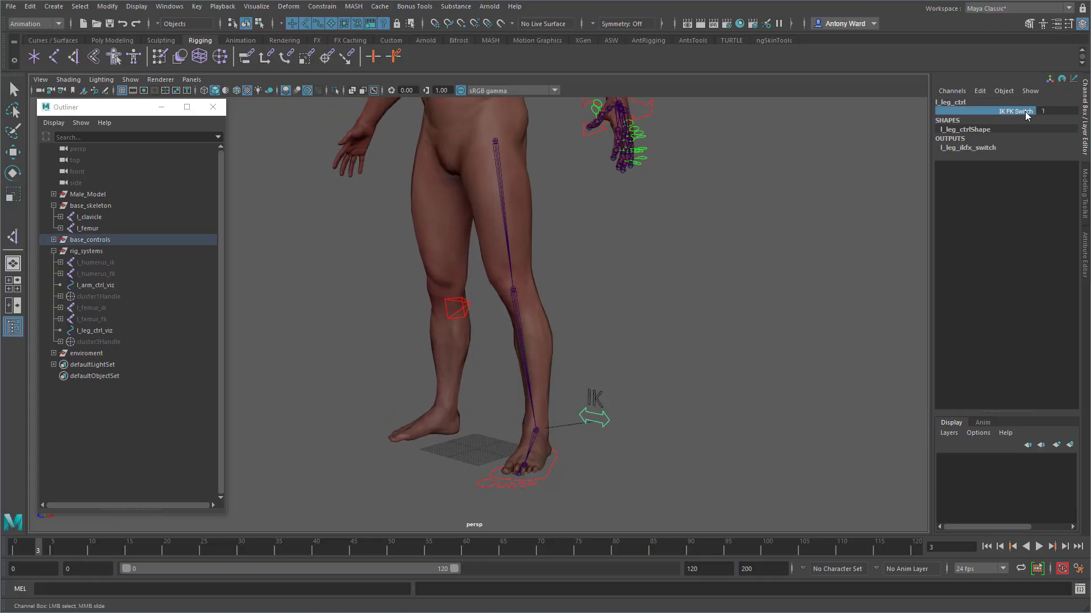
middle_click_drag(690, 333, 652, 332)
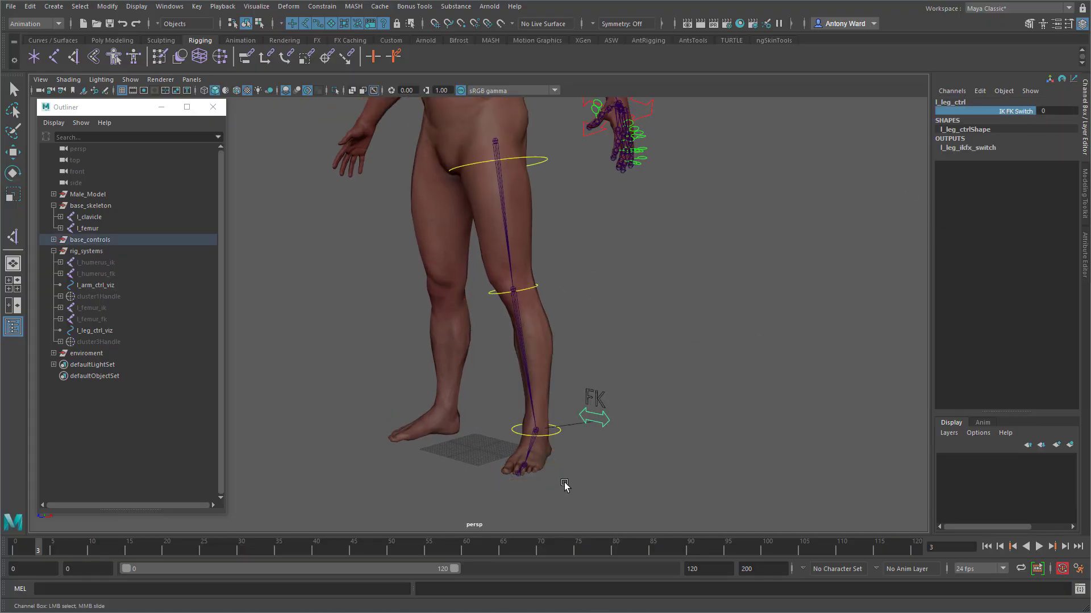
- Test-rotate the foot with l_ankle_FK_ctrl, undo the rotation and clear the selection
left_click_drag(531, 468, 504, 435, "alt")
middle_click_drag(506, 406, 510, 325, "alt")
right_click_drag(510, 325, 850, 367, "alt")
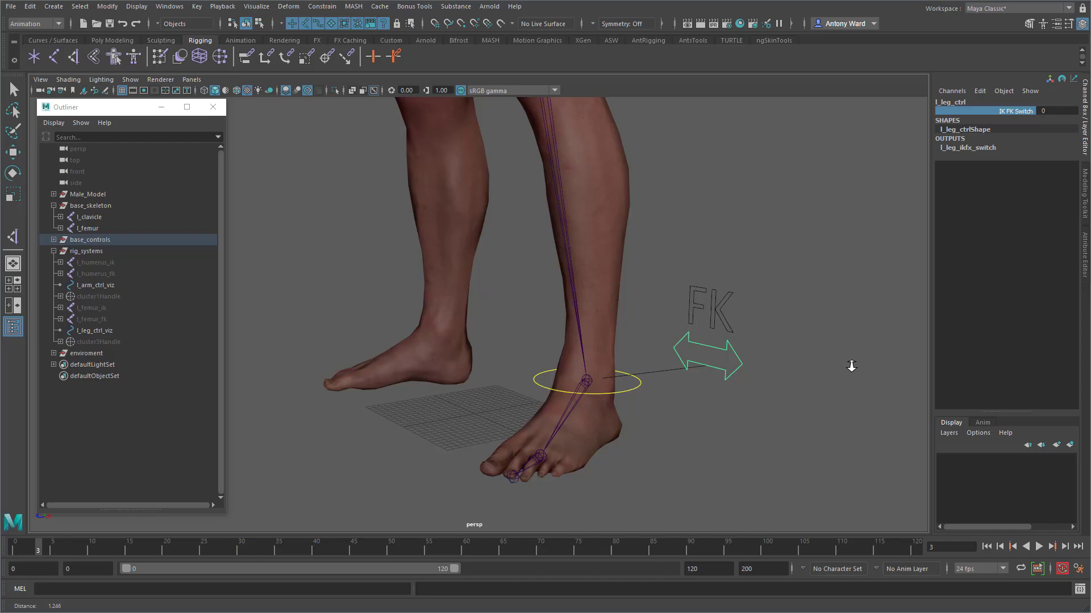
left_click(636, 389)
key("e")
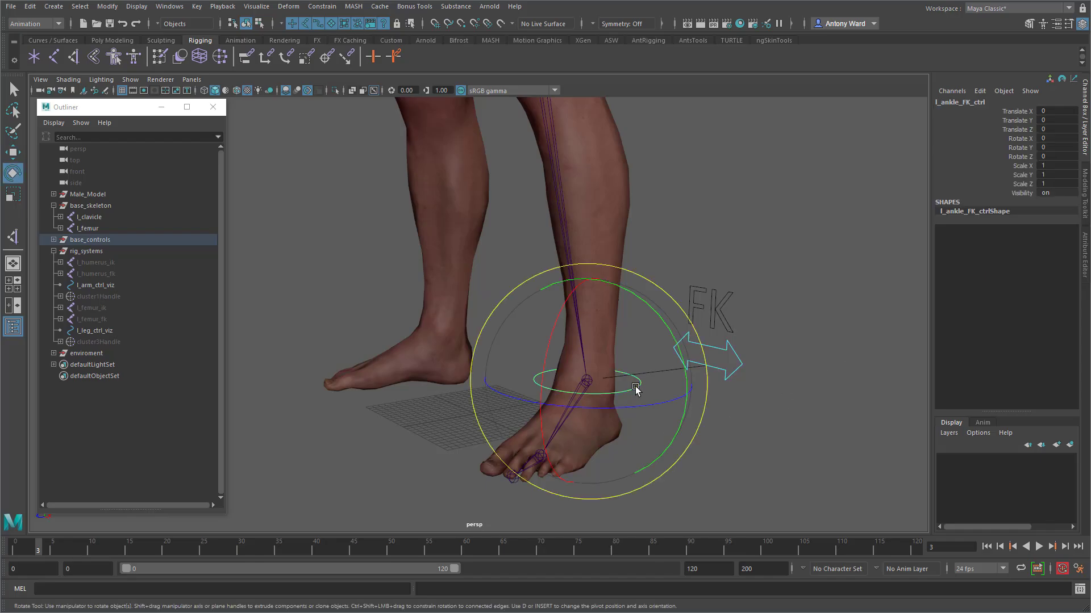
left_click_drag(577, 341, 761, 406)
key("ctrl+z")
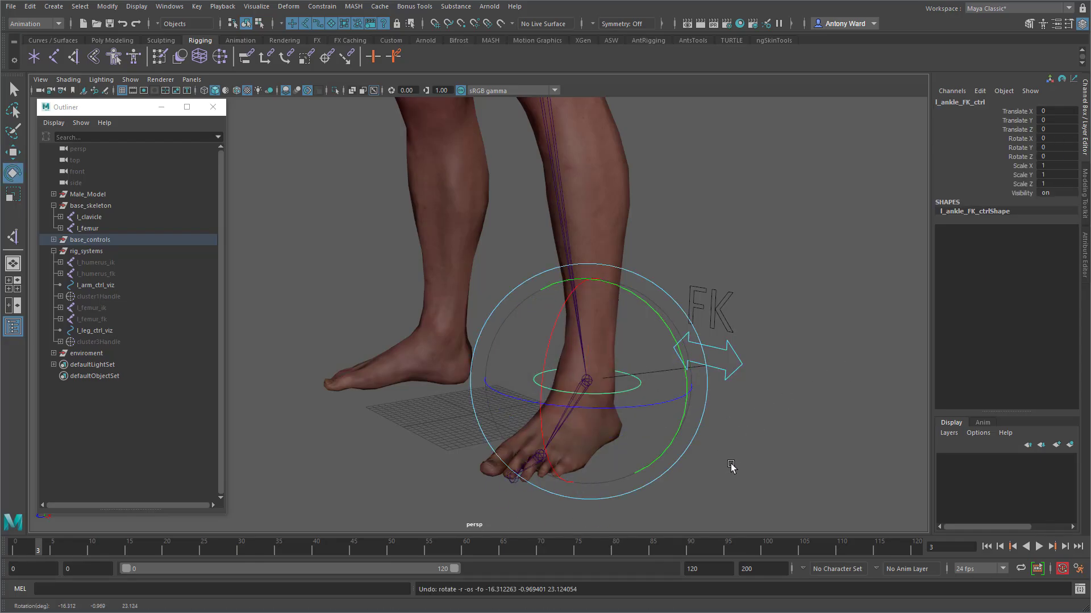
left_click(727, 462)
- Hide the l_femur joint chain in base_skeleton and show the l_femur_fk chain in rig_systems
left_click(539, 459)
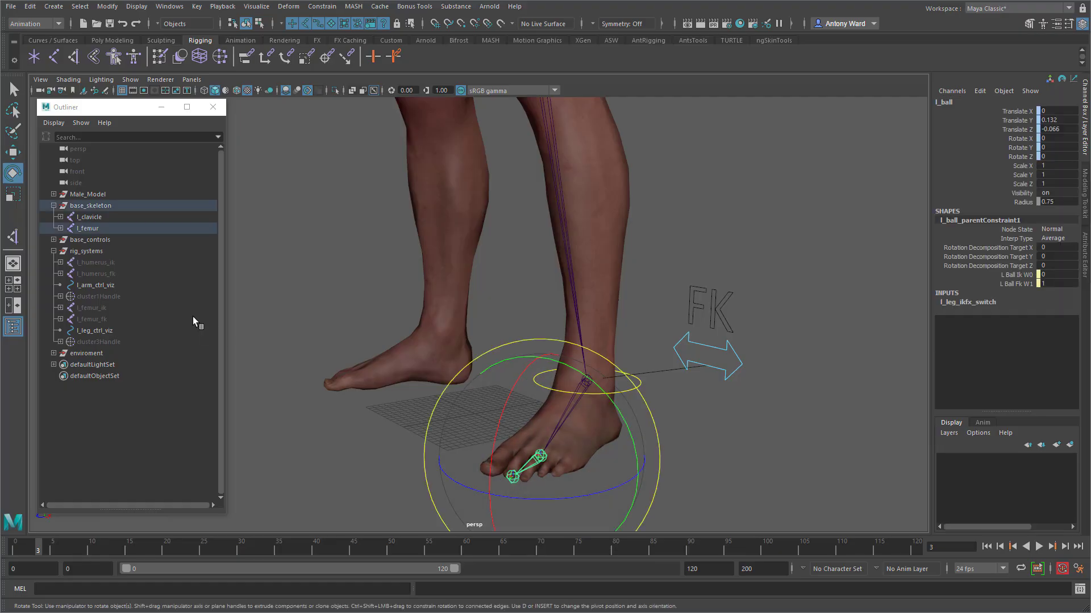
middle_click_drag(714, 208, 708, 280, "alt")
right_click_drag(707, 280, 432, 250, "alt")
middle_click_drag(515, 219, 510, 276, "alt")
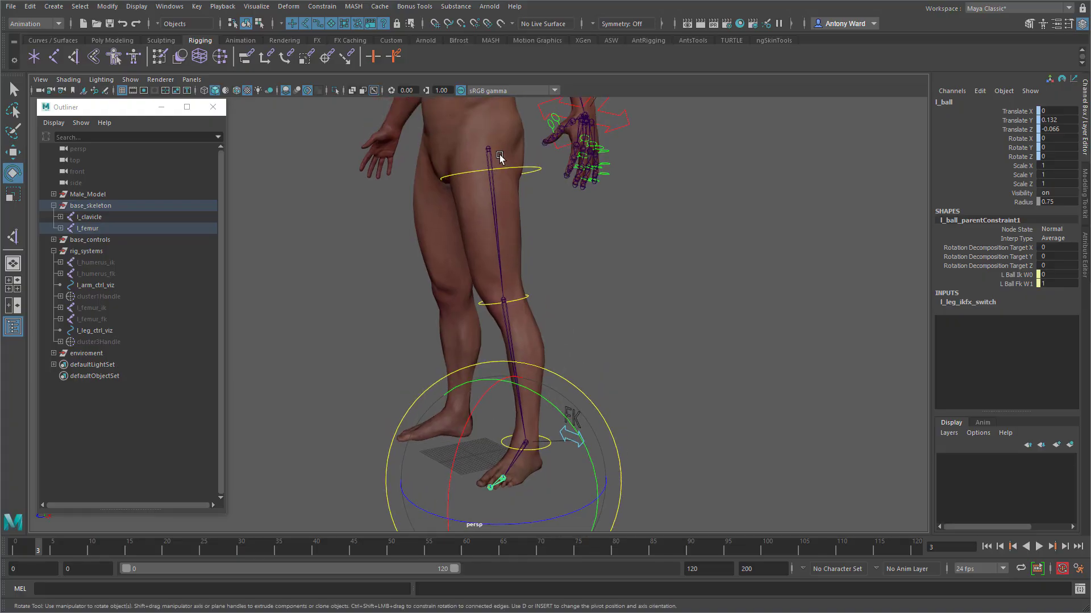
left_click(88, 228)
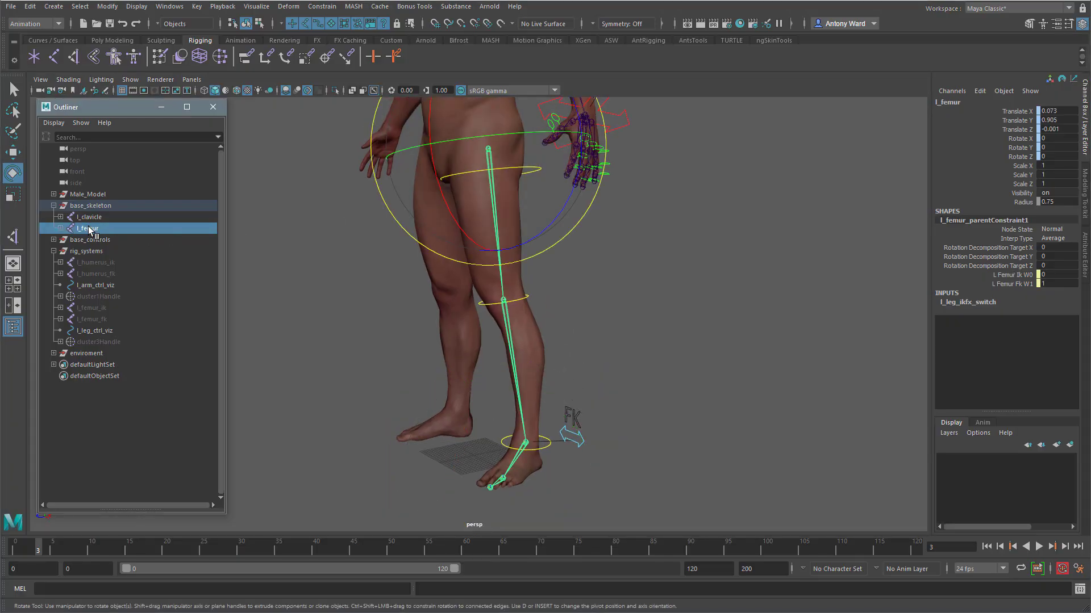
key("ctrl+h")
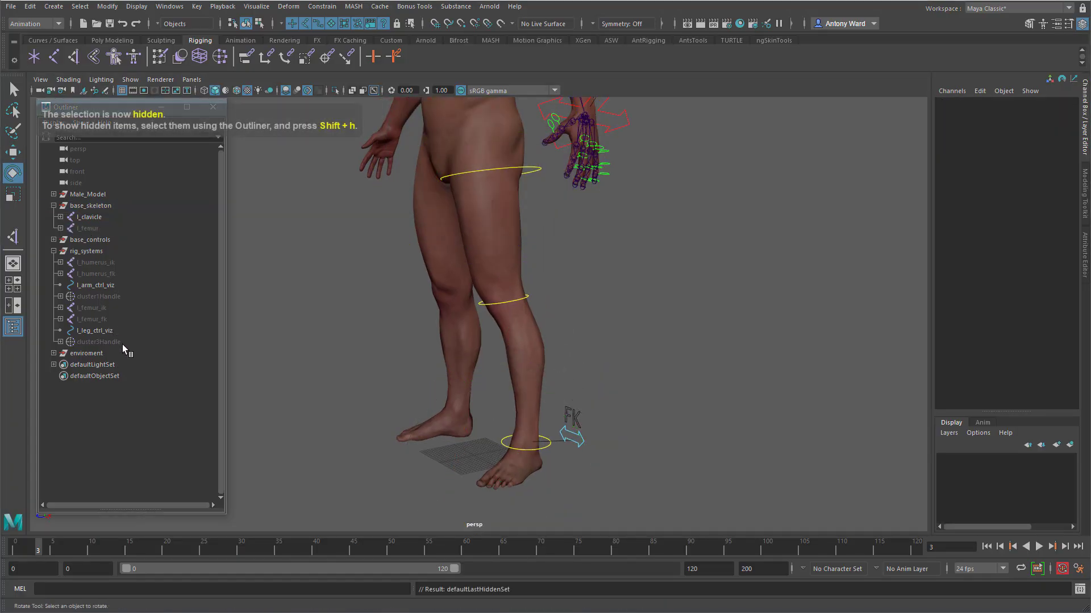
left_click(107, 320)
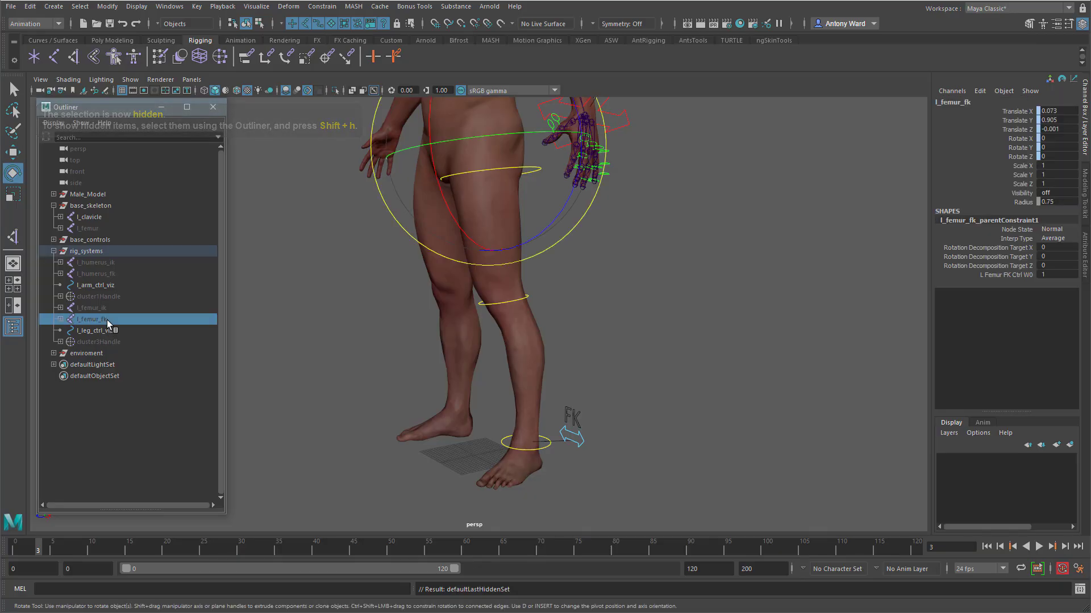
key("shift+h")
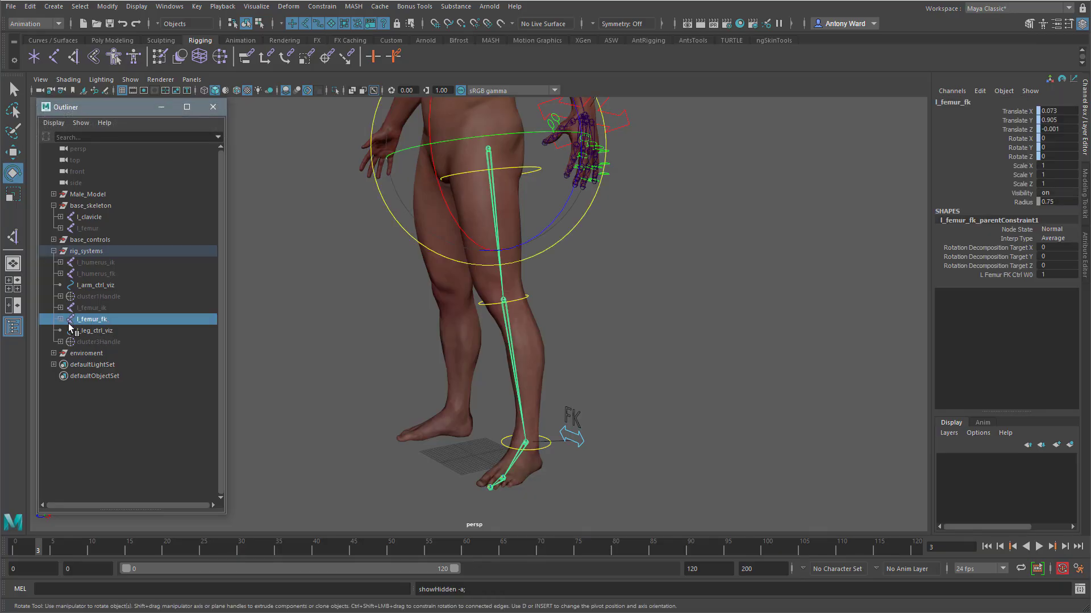
- Duplicate l_ankle_FK_ctrl_offset and parent the copy under l_ankle_FK_ctrl
left_click(549, 460)
left_click(546, 450)
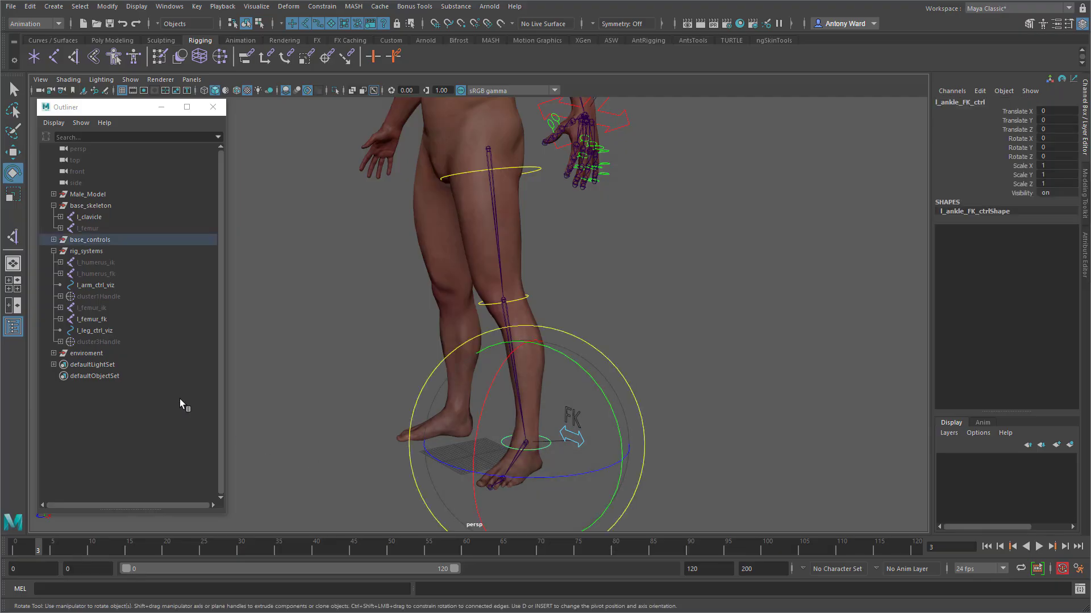
right_click(172, 390)
left_click(209, 424)
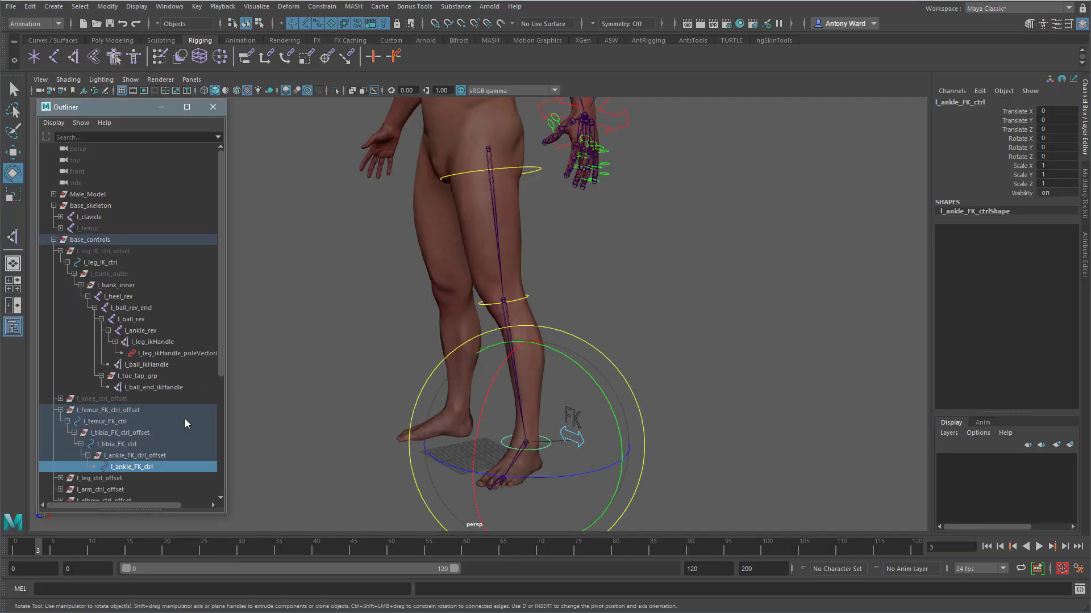
scroll(171, 406, "down", 2)
scroll(172, 408, "down", 3)
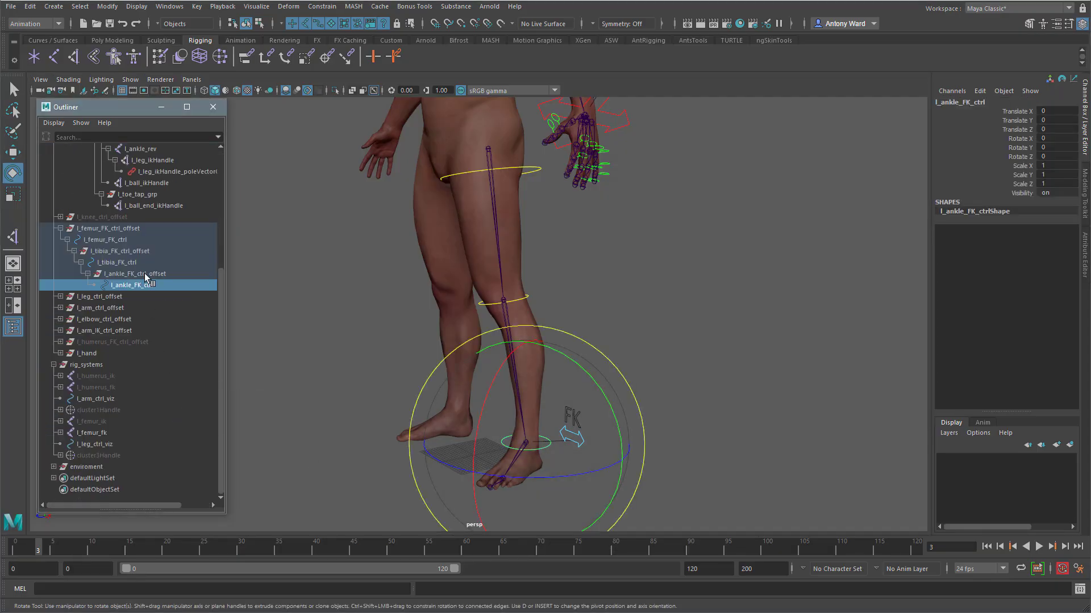
left_click(145, 274)
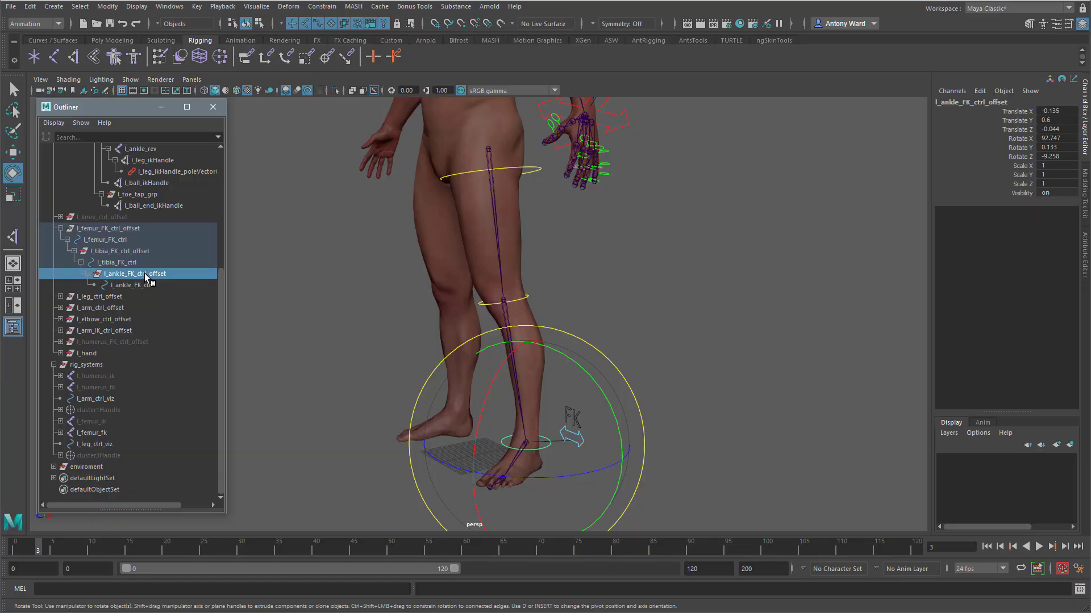
key("ctrl+d")
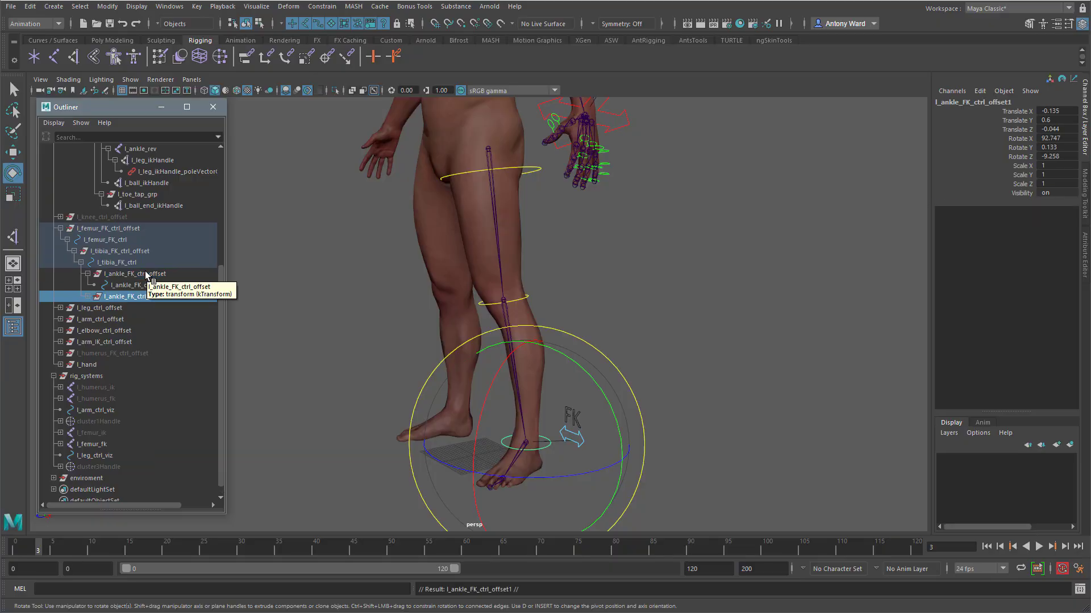
middle_click_drag(129, 299, 143, 287)
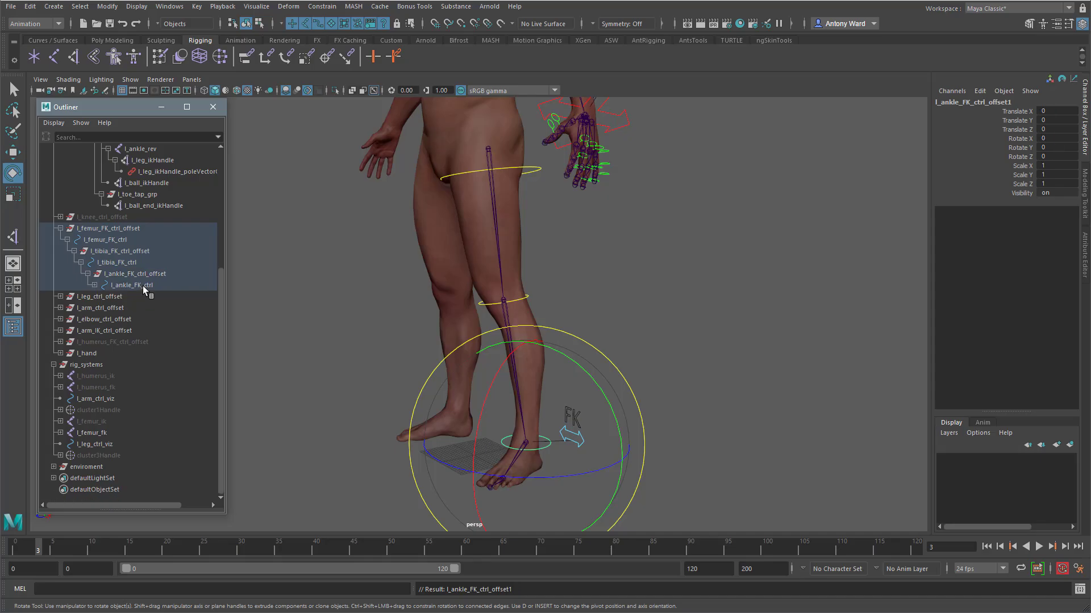
- Rename the duplicated offset group under l_ankle_FK_ctrl as l_ball_FK_ctrl_offset
left_click(95, 286)
double_click(127, 298)
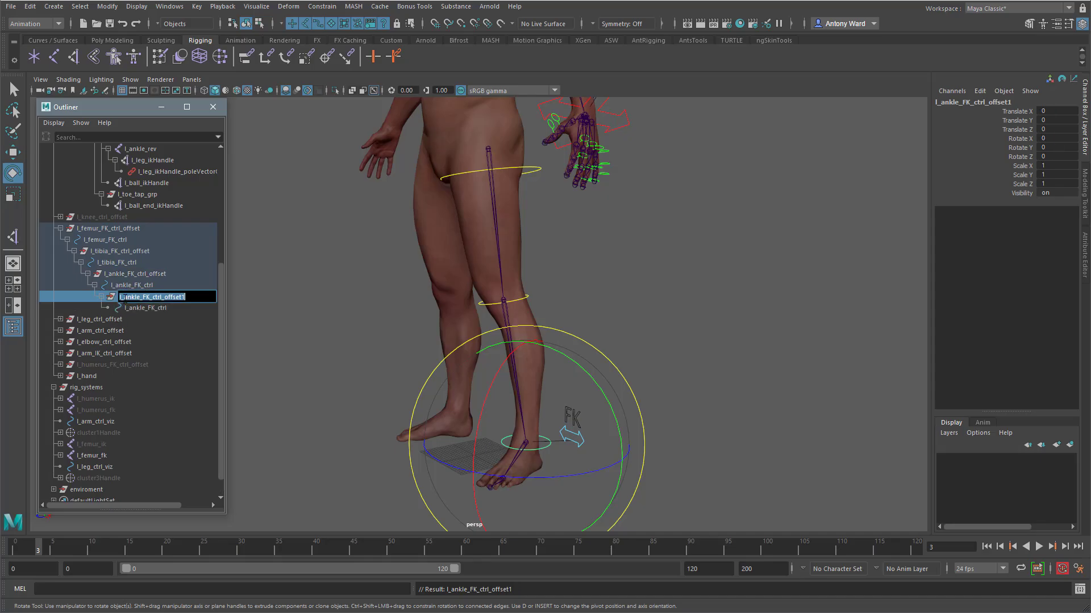
left_click_drag(125, 297, 131, 297)
type("ball")
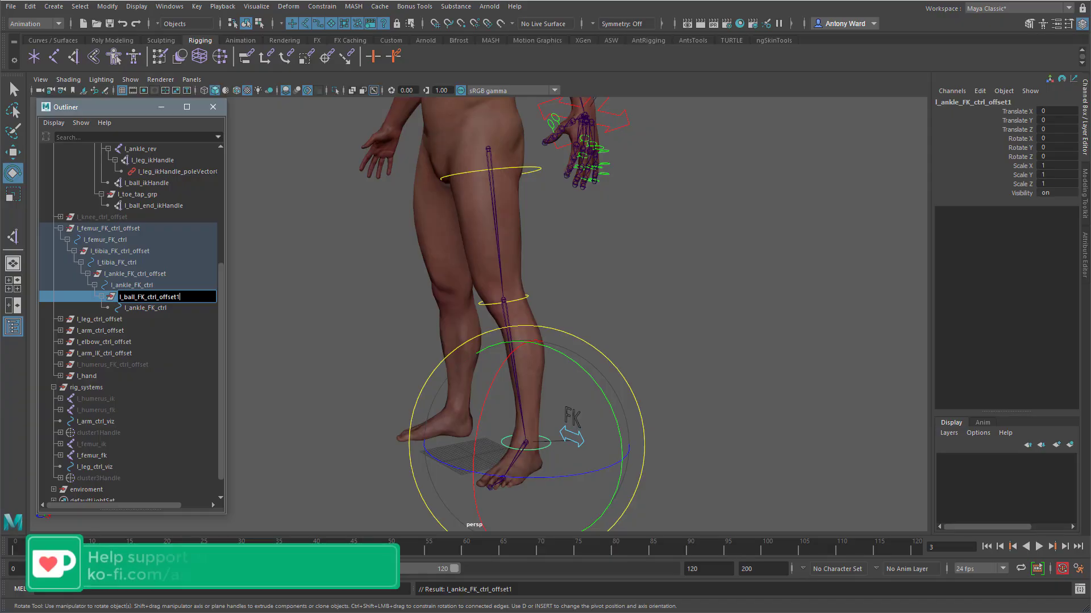
key("End")
key("BackSpace")
key("Return")
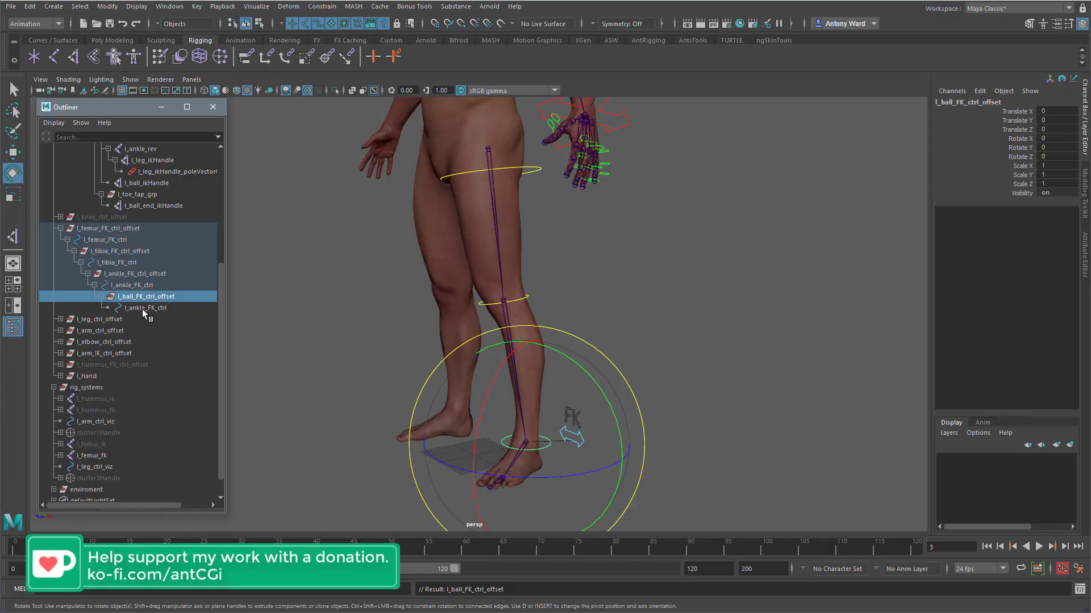
- Rename the control curve inside l_ball_FK_ctrl_offset as l_ball_FK_ctrl
double_click(146, 308)
left_click(147, 310)
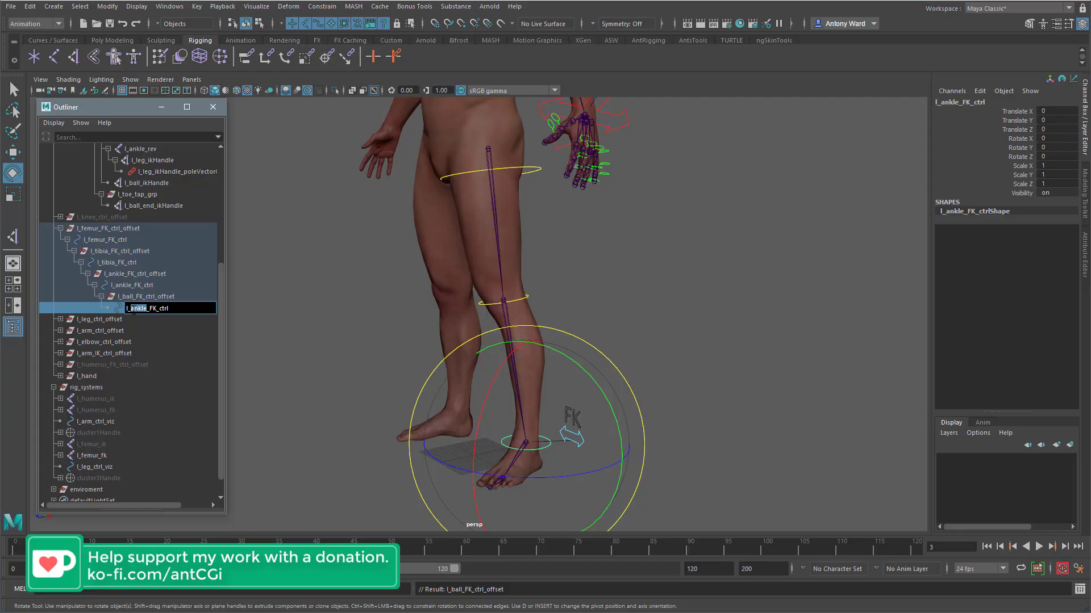
type("ball")
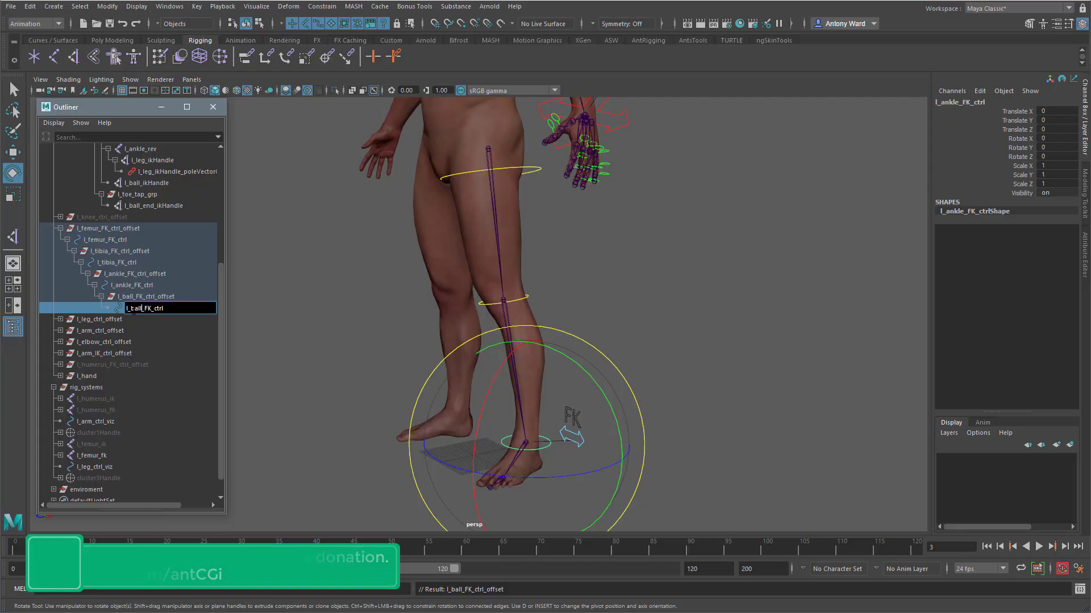
key("Return")
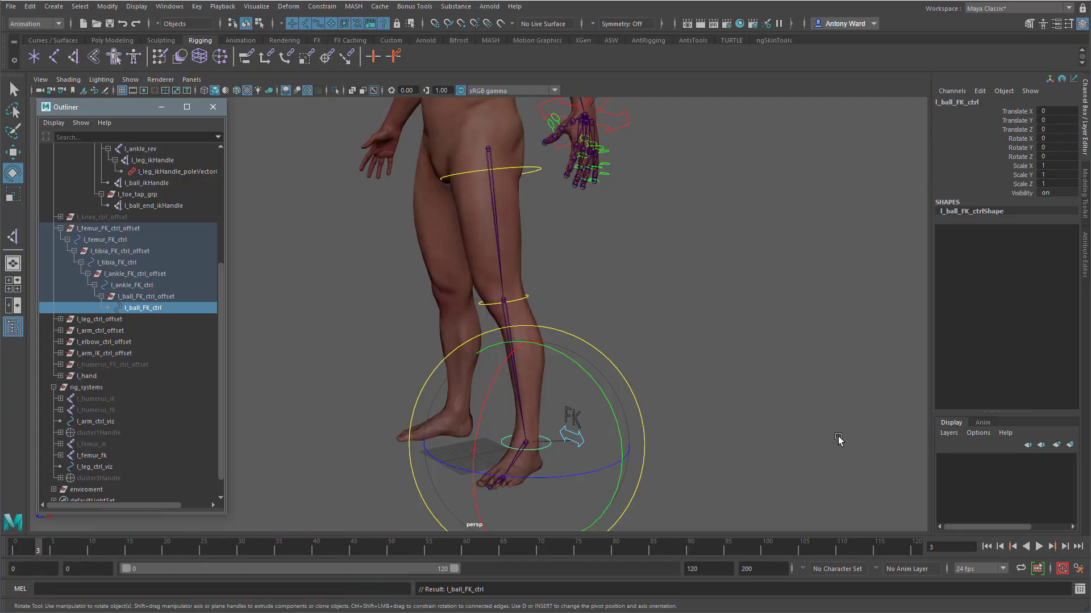
- Snap l_ball_FK_ctrl_offset to the l_ball_fk joint using a Parent constraint
key("f")
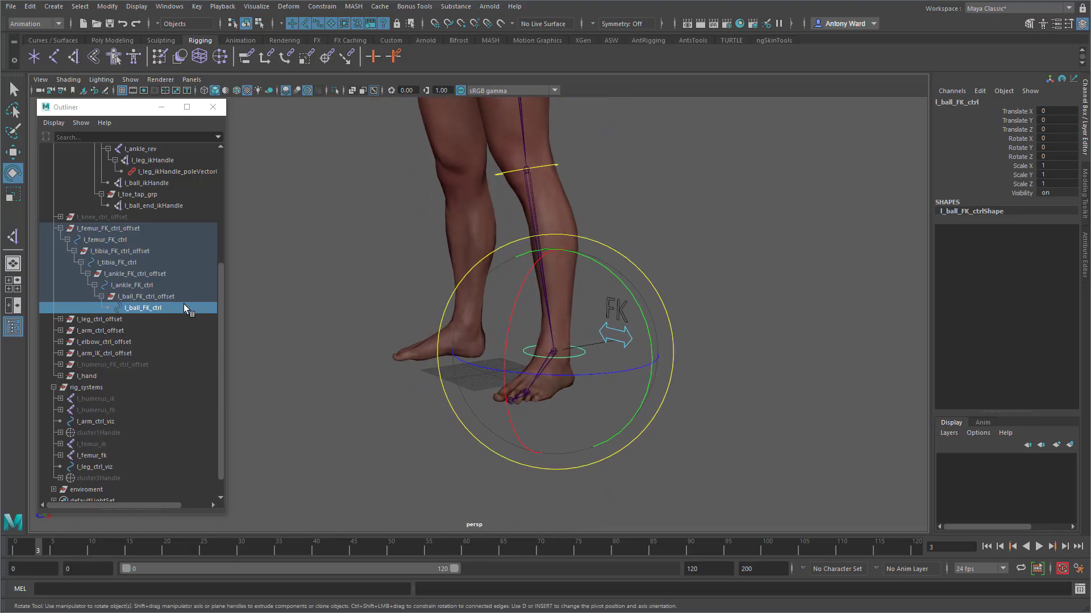
left_click(774, 459)
left_click(525, 393)
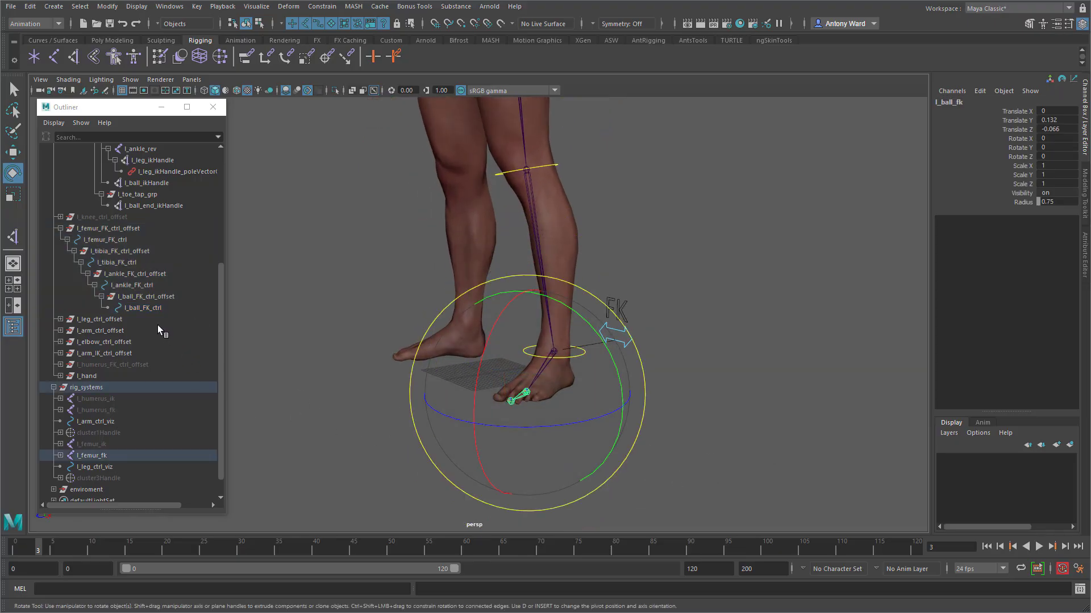
left_click(155, 297)
key("space")
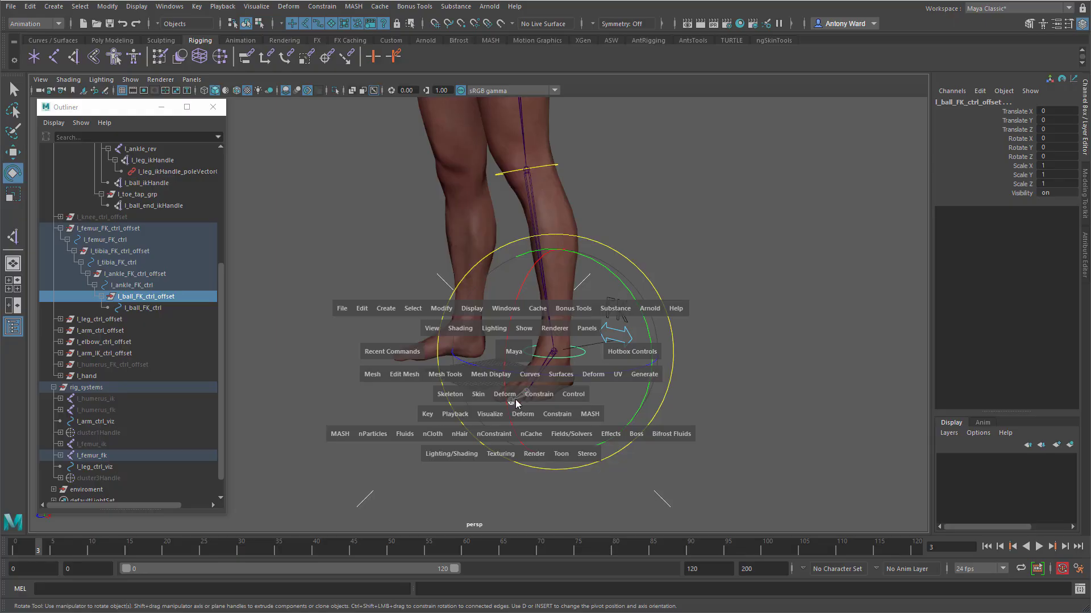
left_click(537, 394)
left_click(584, 425)
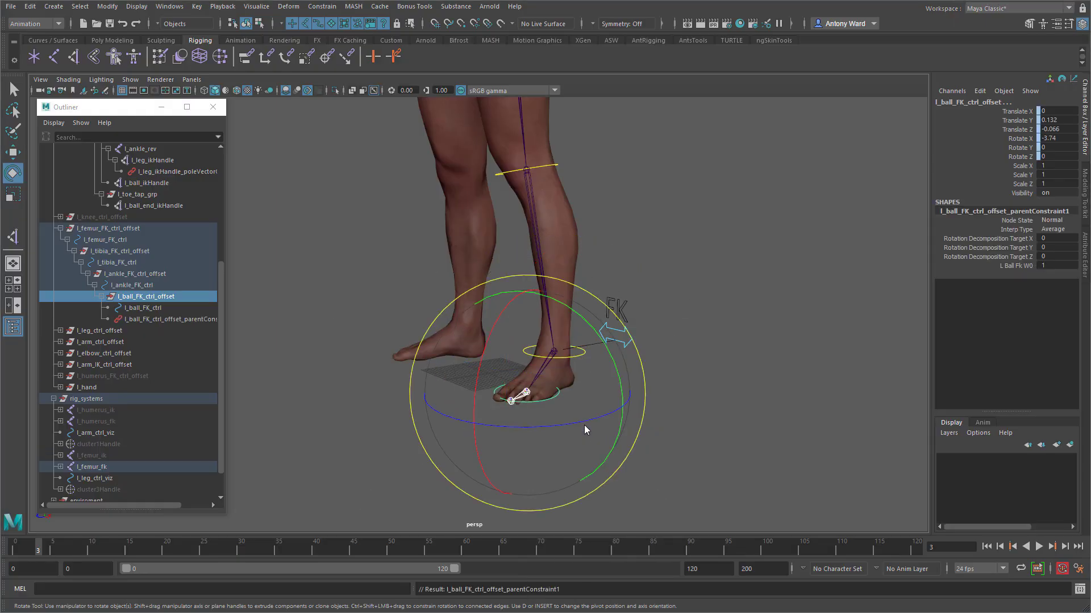
- Delete the parent constraint from l_ball_FK_ctrl_offset, leaving the group in place at the ball joint
middle_click_drag(550, 446, 541, 401, "alt")
right_click_drag(540, 401, 710, 392, "alt")
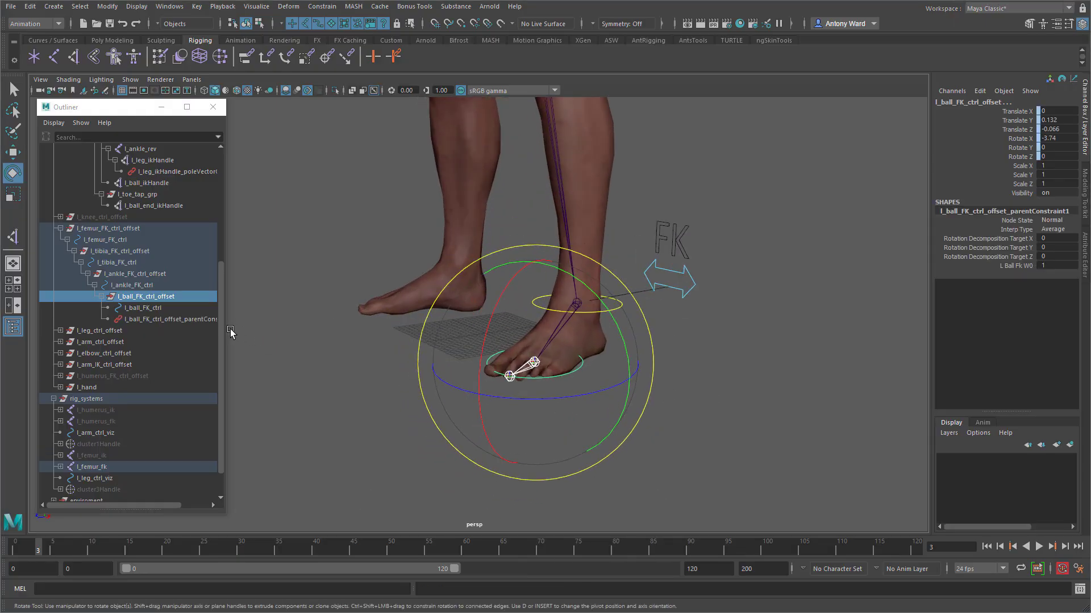
left_click(170, 319)
key("Delete")
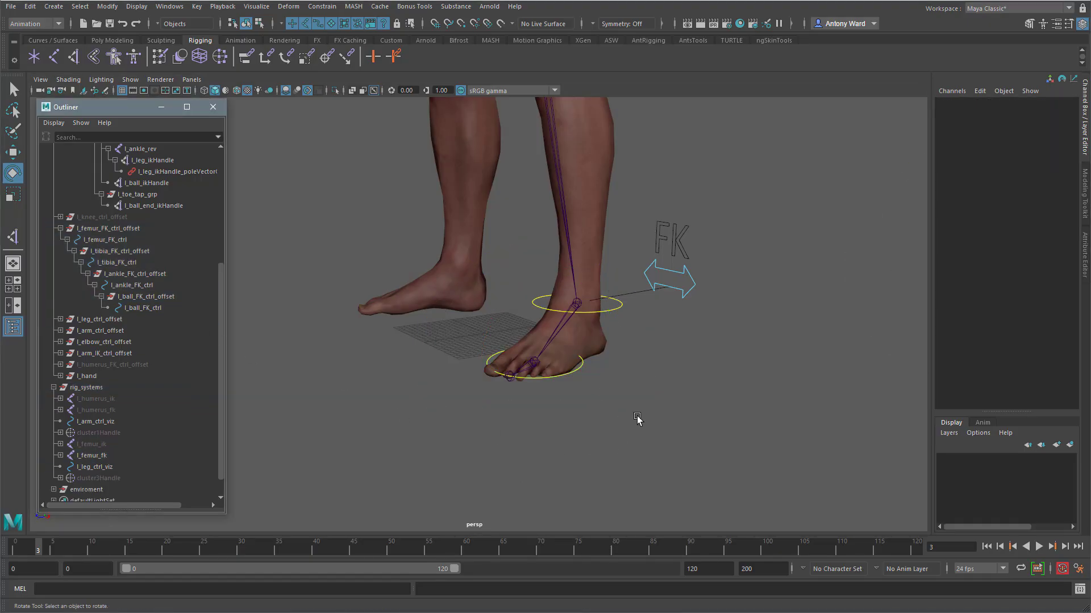
- Rotate l_ball_FK_ctrl 90 degrees in X and scale it to about 0.413 in Y so it lies flat around the foot
left_click(577, 372)
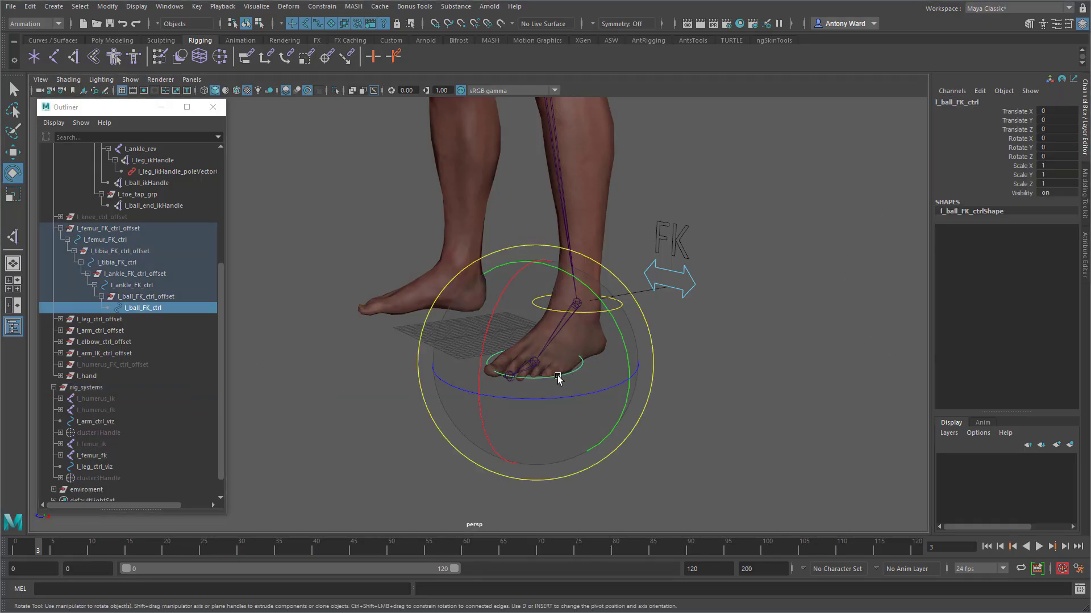
left_click_drag(475, 356, 506, 292)
left_click_drag(623, 397, 630, 396, "alt")
key("r")
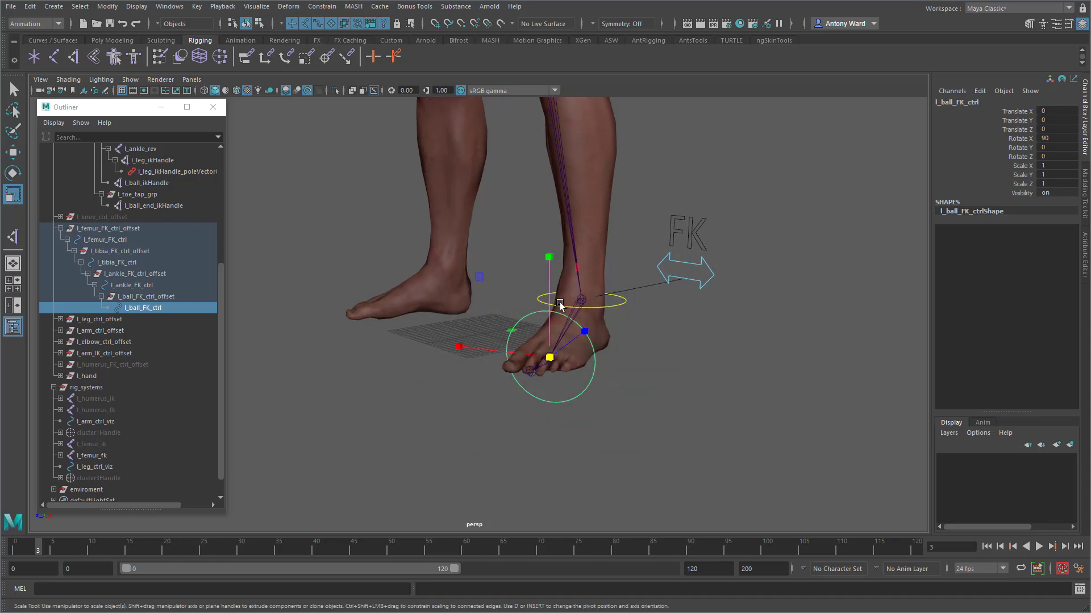
left_click_drag(547, 260, 543, 318)
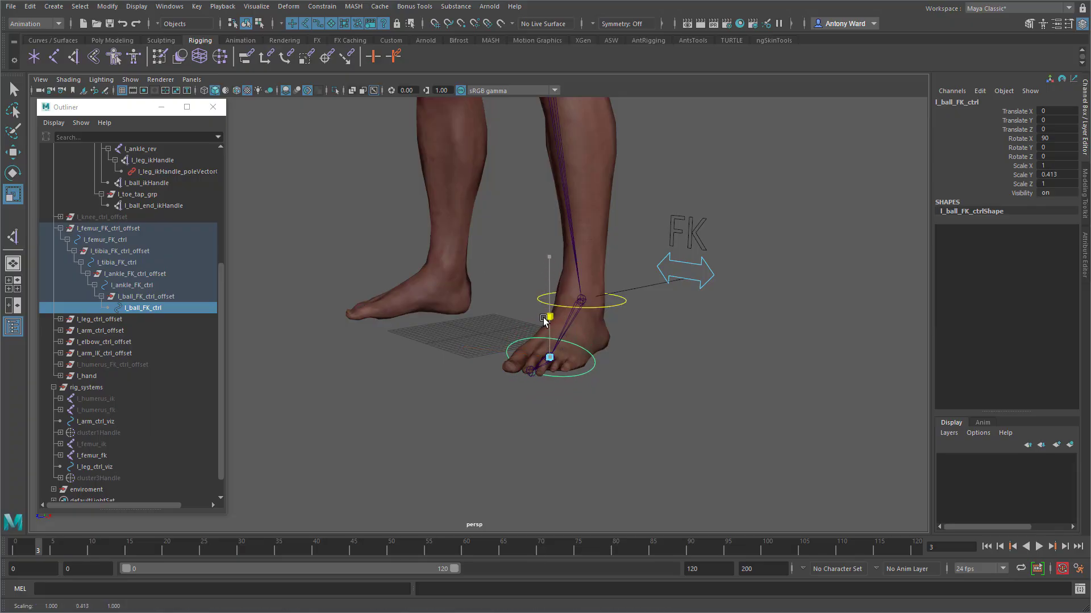
- Freeze the transformations of the reshaped l_ball_FK_ctrl curve
left_click_drag(585, 436, 575, 435, "alt")
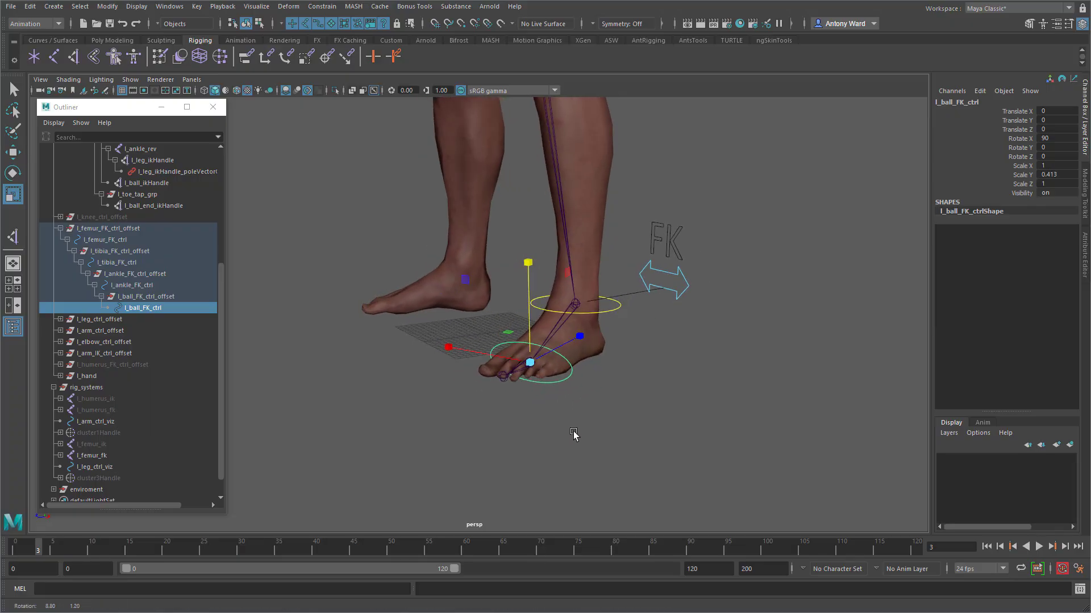
left_click(107, 7)
left_click(136, 59)
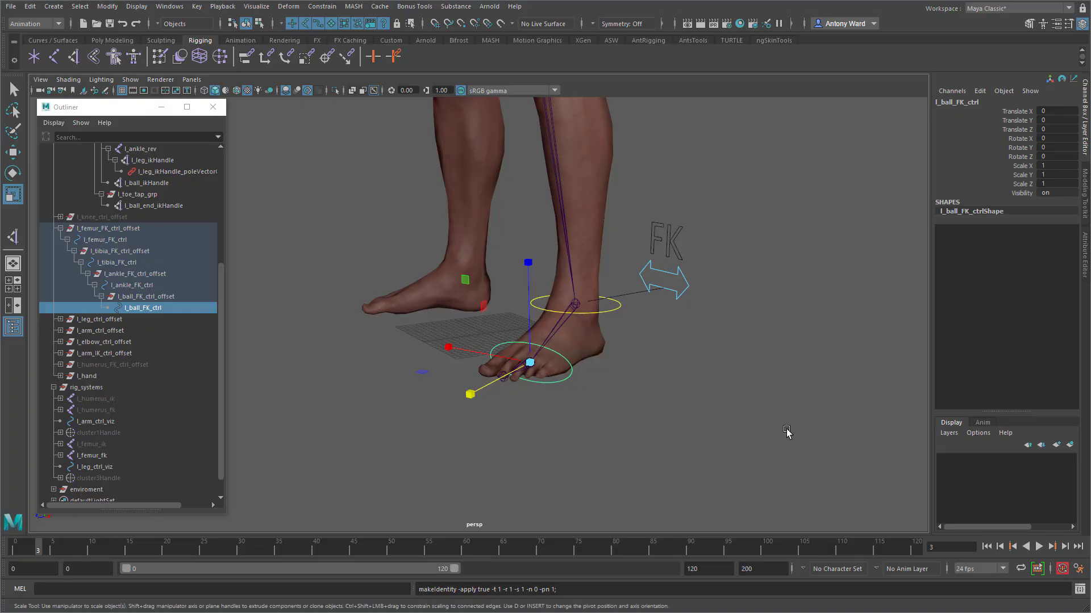
- Parent-constrain the l_ball_fk joint to the l_ball_FK_ctrl curve
left_click_drag(628, 387, 616, 389, "alt")
left_click_drag(501, 434, 611, 382, "alt")
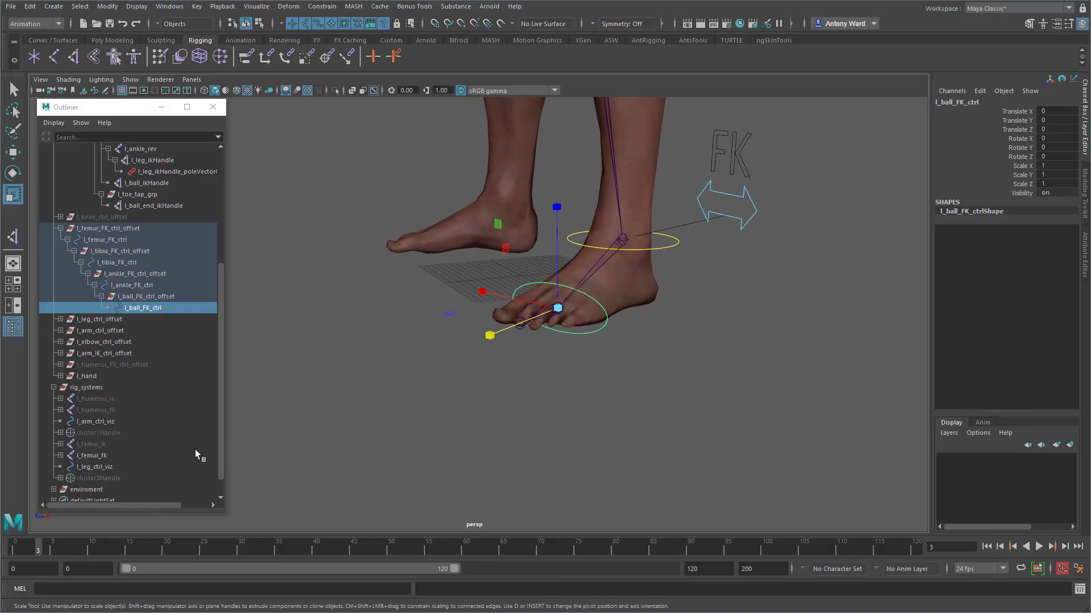
left_click(116, 456)
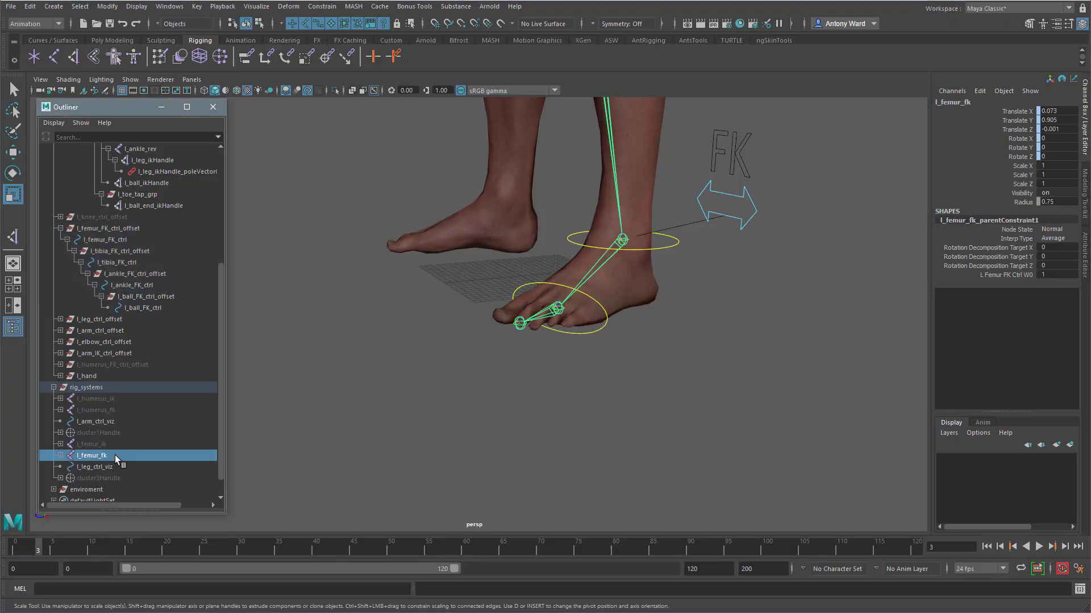
left_click(555, 307)
double_click(956, 104)
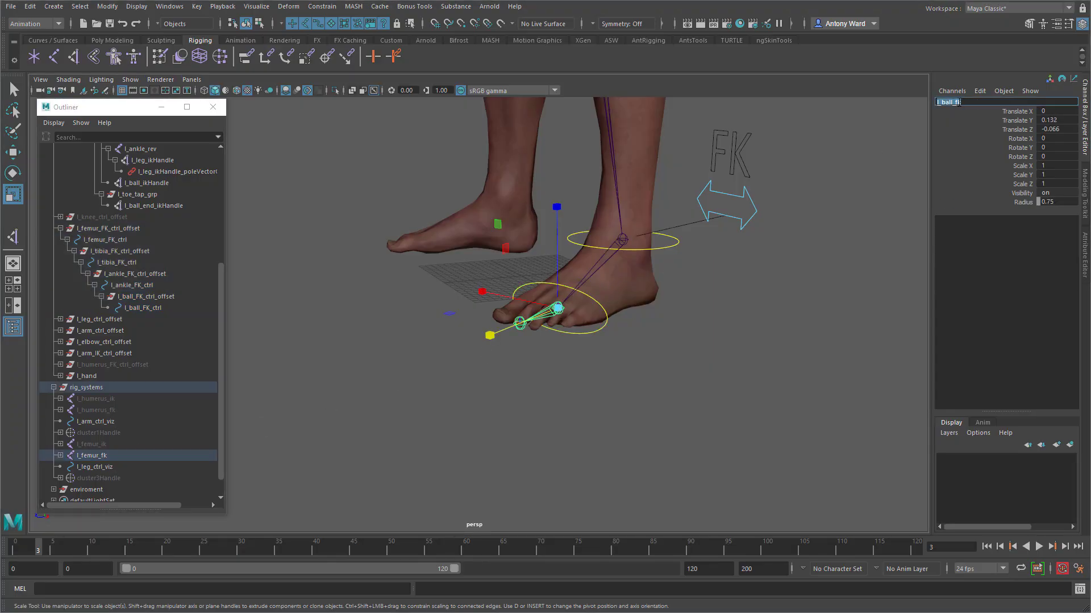
left_click_drag(560, 344, 558, 344, "alt")
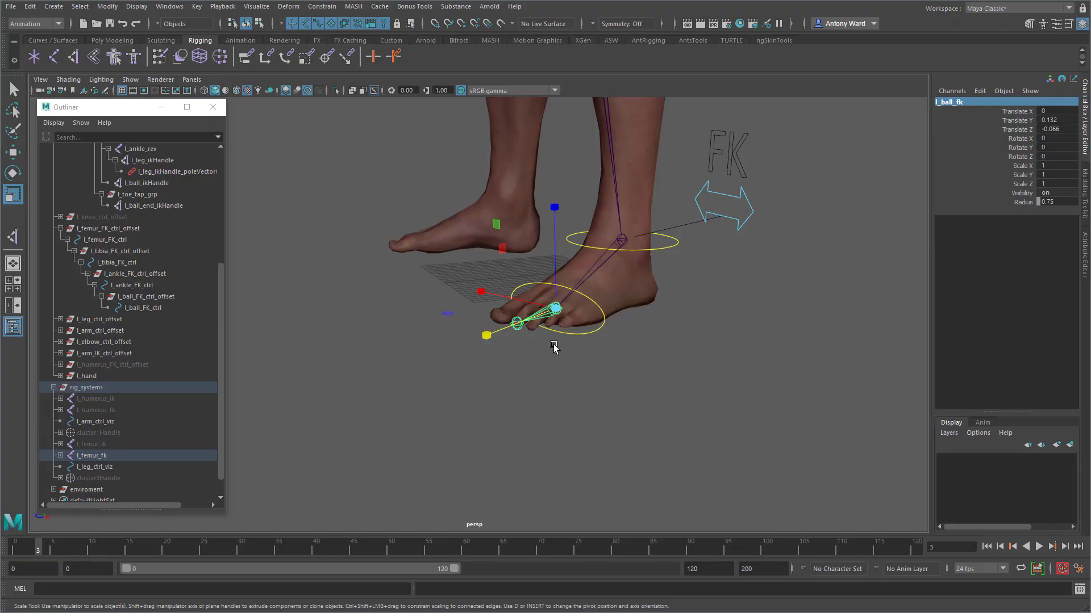
right_click_drag(540, 366, 755, 344, "alt")
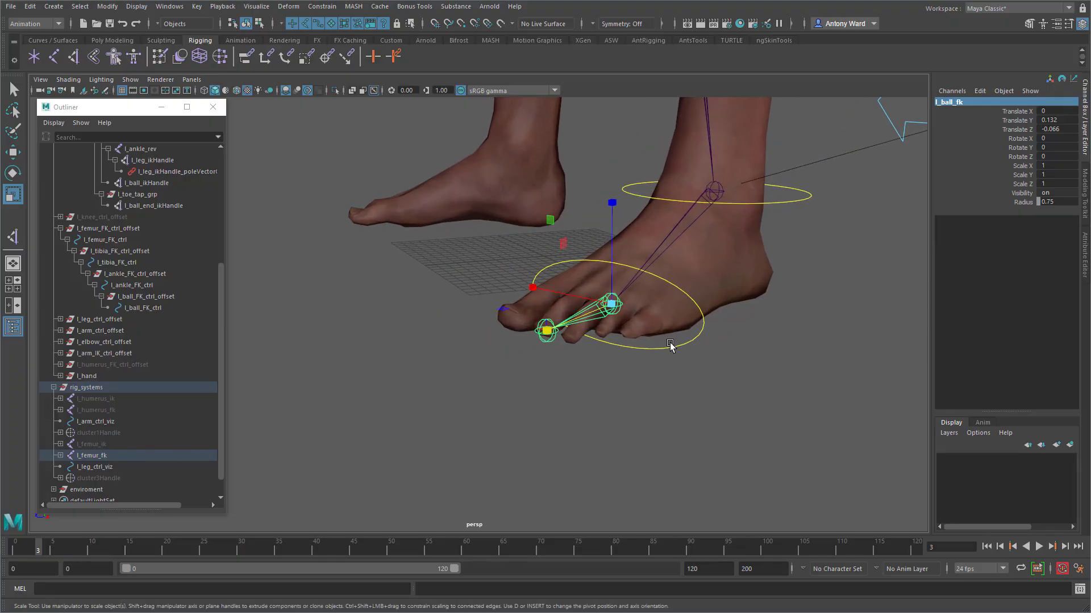
left_click(669, 345)
key("t")
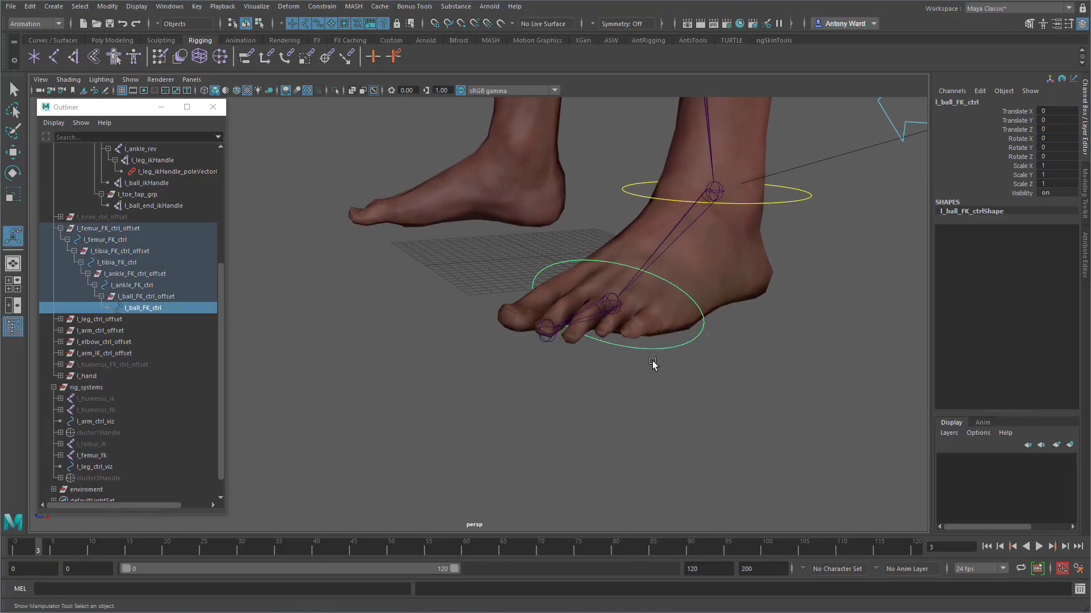
left_click(607, 313)
key("space")
left_click_drag(632, 357, 651, 391)
- Test the ankle control by rotating l_ankle_FK_ctrl freely to about -15.7, -14.2 and 31.8 degrees in X, Y and Z
right_click_drag(794, 377, 594, 311, "alt")
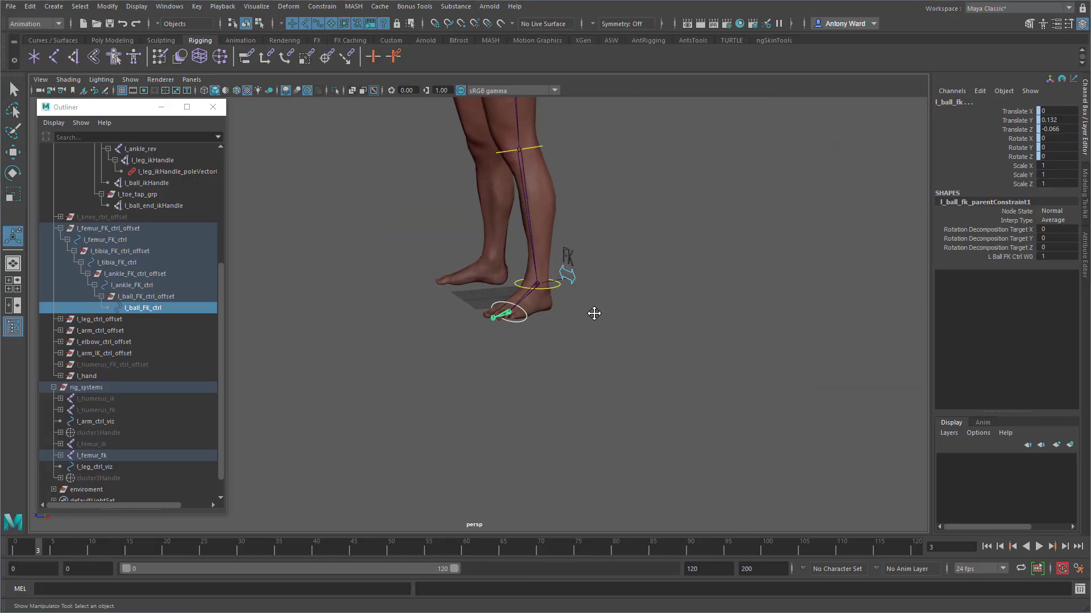
middle_click_drag(594, 312, 585, 366, "alt")
right_click_drag(642, 363, 738, 351, "alt")
left_click(572, 350)
key("e")
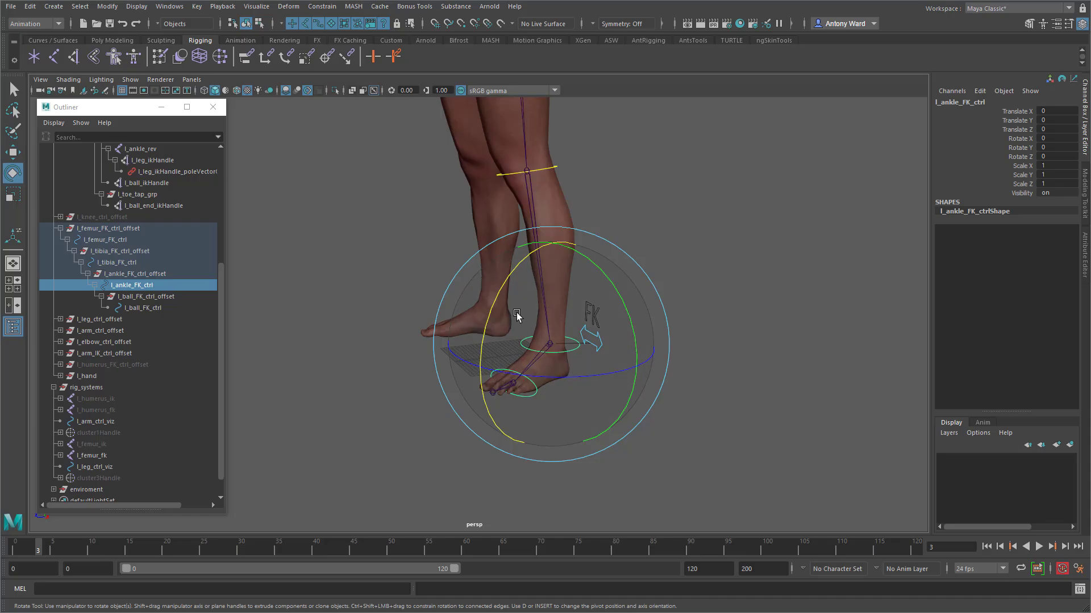
left_click_drag(517, 313, 575, 350)
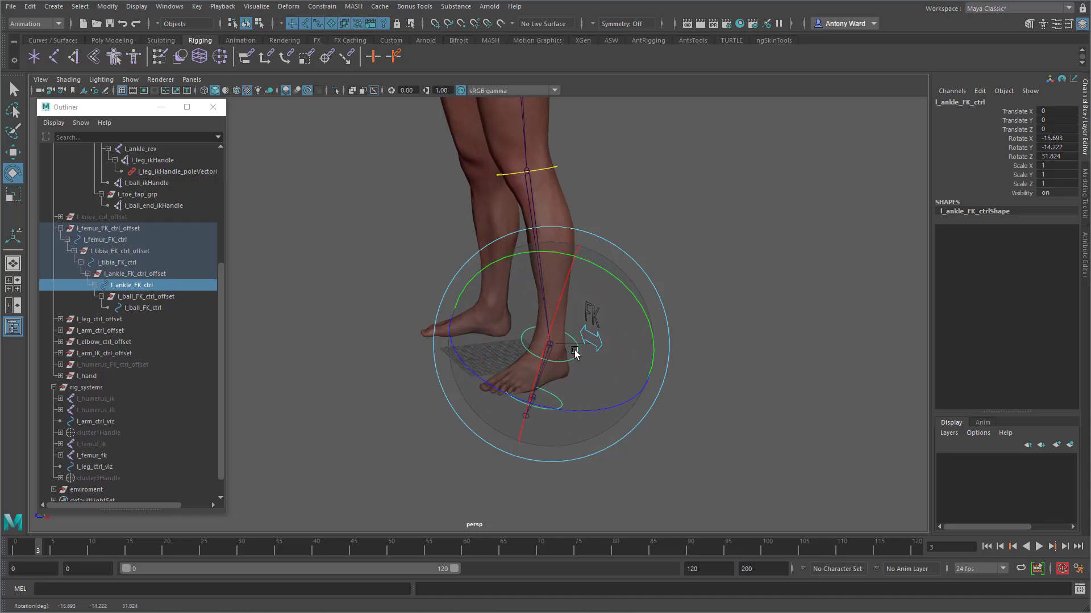
- Test the ball control by rotating l_ball_FK_ctrl to about 27.9 degrees in X
left_click(706, 437)
left_click(561, 403)
left_click_drag(546, 427, 475, 371, "alt")
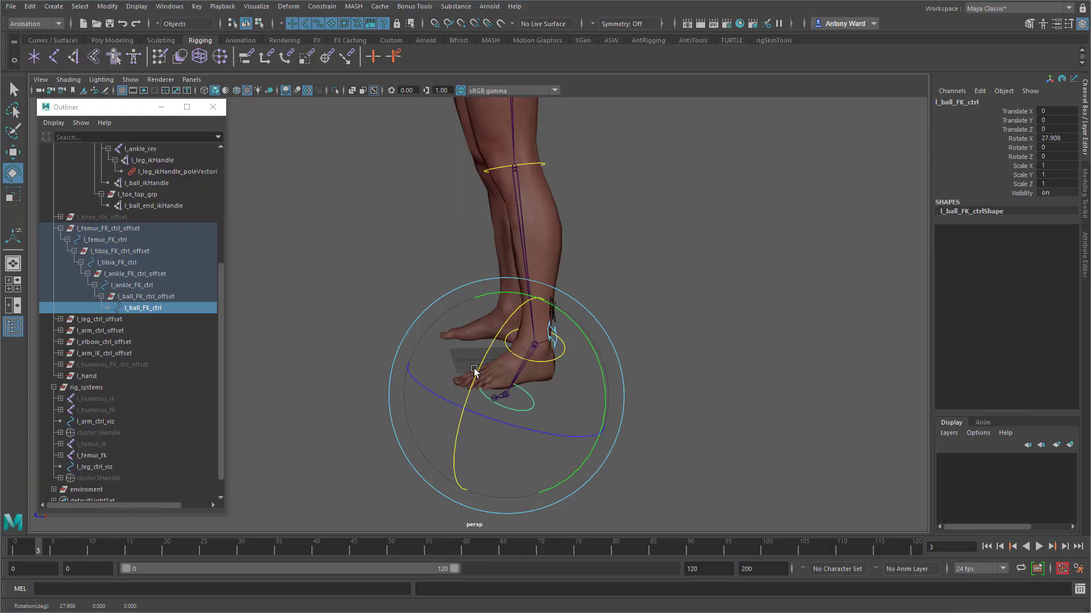
left_click_drag(648, 412, 598, 409, "alt")
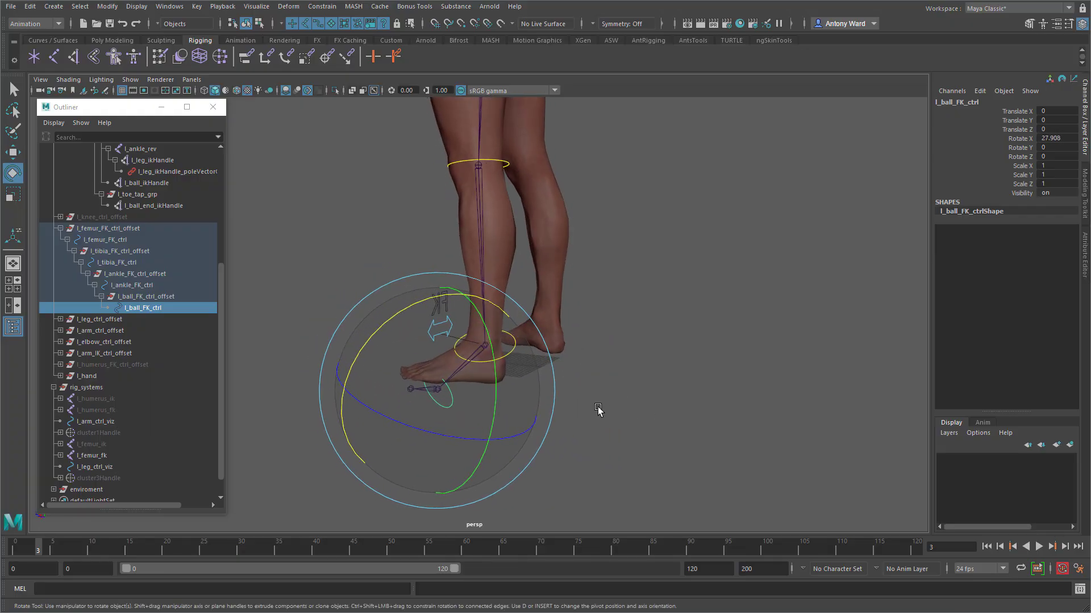
- Undo the test rotations of the ball and ankle FK controls
key("ctrl+z")
key("ctrl+z")
key("ctrl+z")
key("ctrl+z")
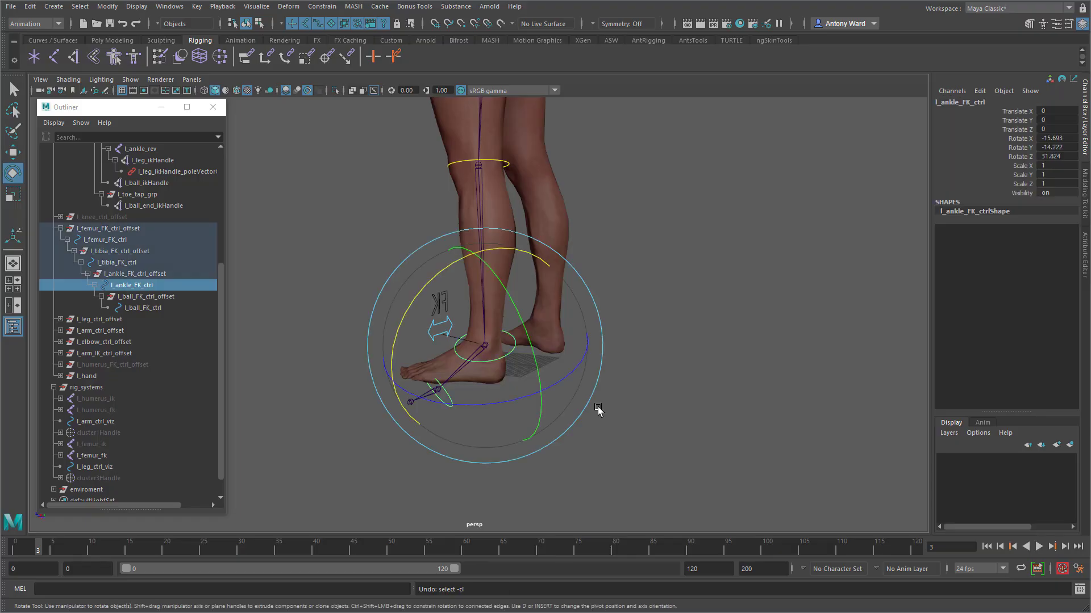
- Pose the left leg by rotating l_femur_FK_ctrl about 19.35 degrees in Z and l_tibia_FK_ctrl about -25.63 degrees in X
left_click_drag(601, 407, 733, 375, "alt")
right_click_drag(741, 351, 591, 316, "alt")
left_click(547, 157)
left_click_drag(543, 187, 587, 172)
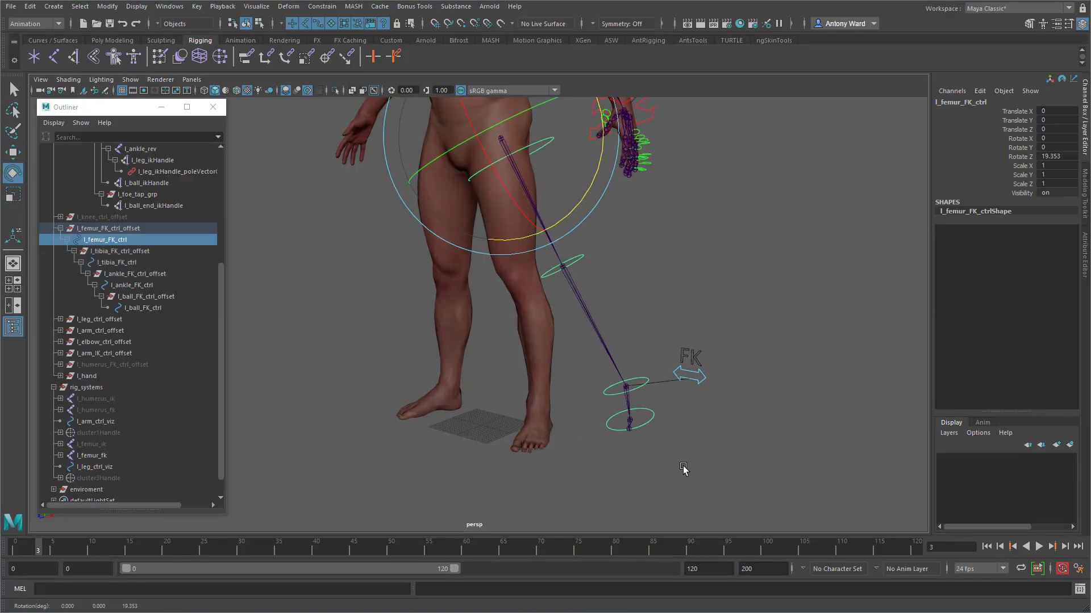
left_click_drag(684, 470, 616, 420, "alt")
left_click(525, 292)
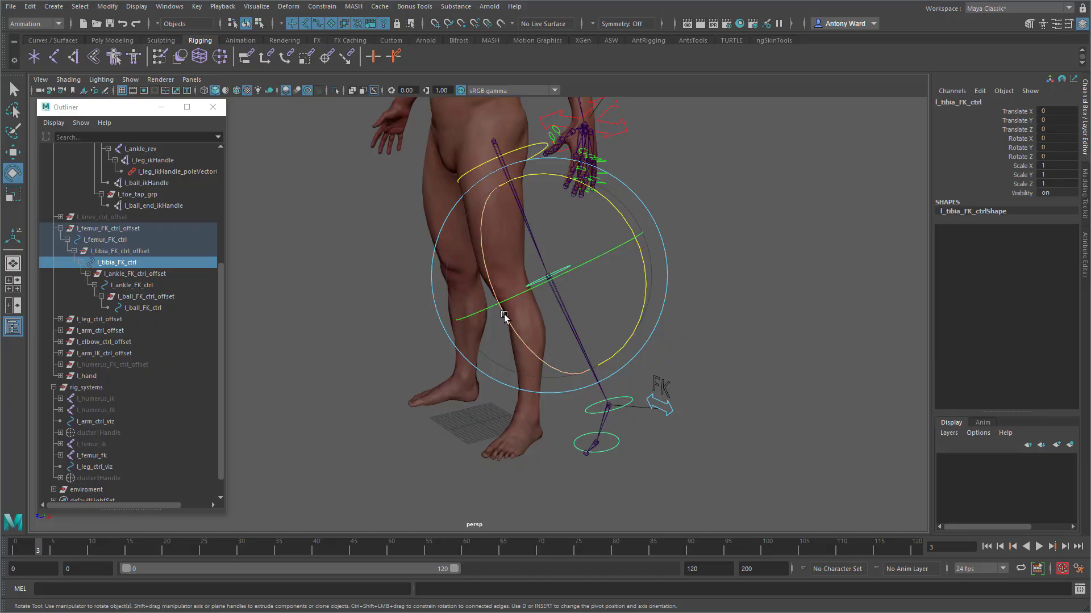
left_click_drag(502, 312, 594, 341)
- Pose the left foot with the ankle and ball FK controls, rotating l_ball_FK_ctrl about 51.1 degrees in X
left_click(633, 386)
left_click(753, 471)
left_click(653, 420)
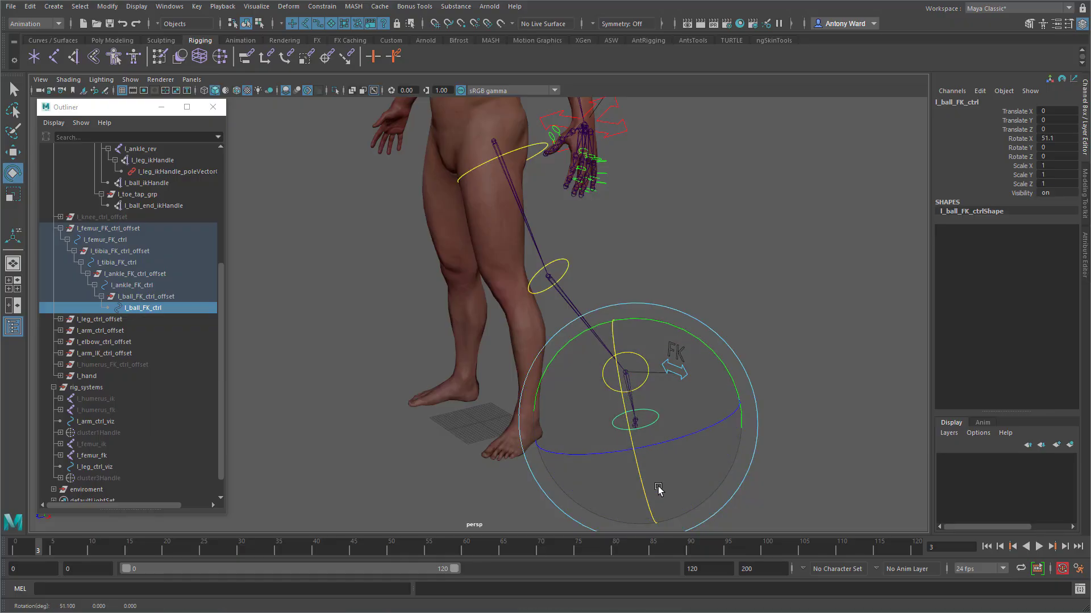
left_click_drag(659, 488, 642, 469, "alt")
left_click(779, 311)
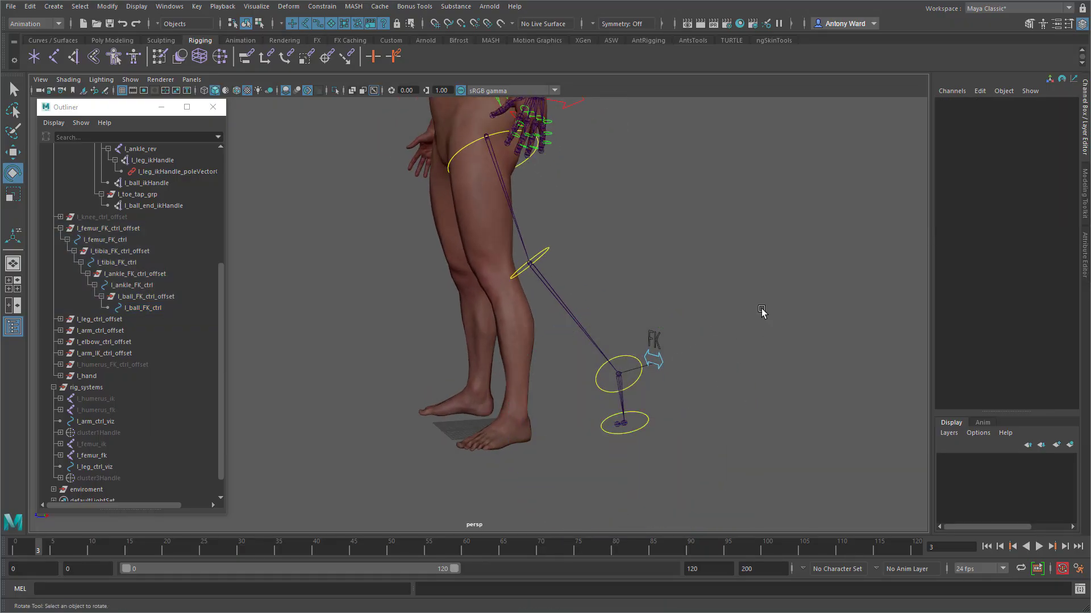
- Set the IK FK Switch on l_leg_ctrl to 1 to put the left leg in IK mode
left_click(658, 364)
left_click(1020, 111)
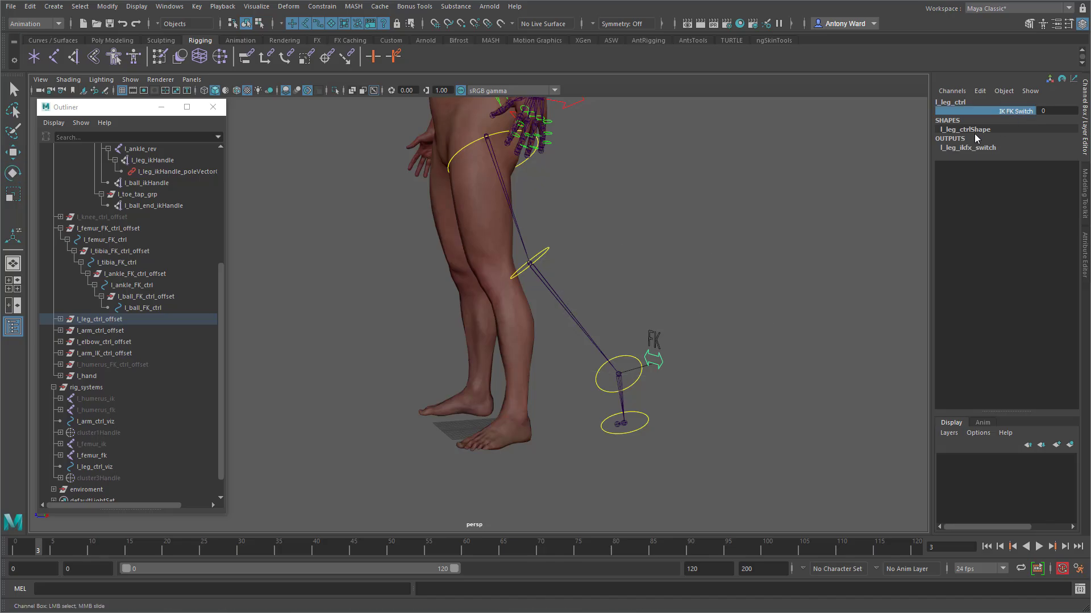
middle_click_drag(704, 199, 720, 198)
left_click_drag(614, 353, 630, 347, "alt")
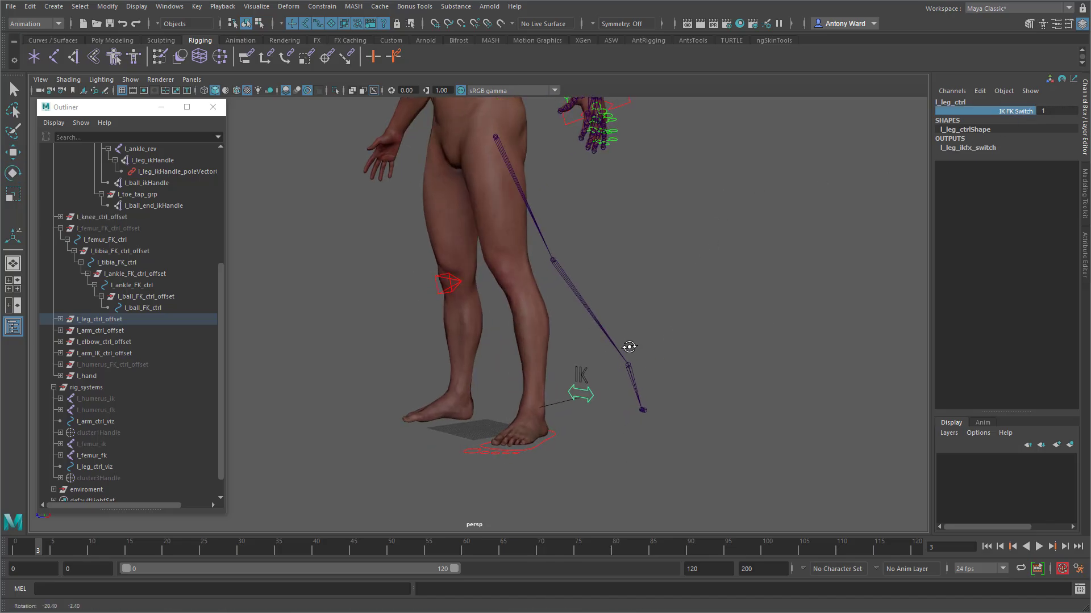
- Hide the l_femur_fk joint chain in rig_systems
left_click(511, 166)
key("e")
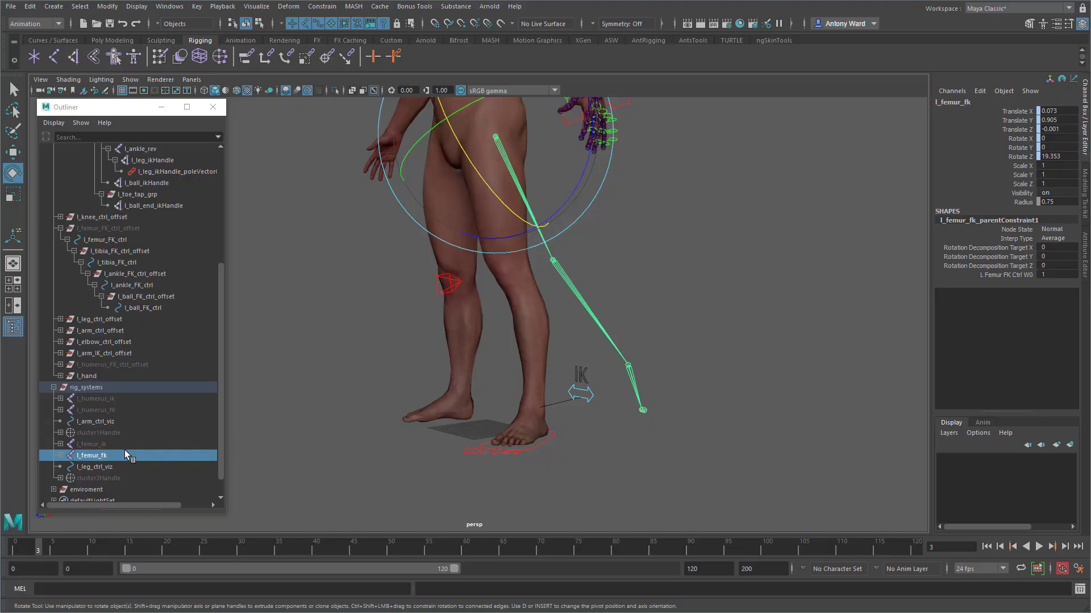
key("ctrl+h")
scroll(120, 369, "up", 3)
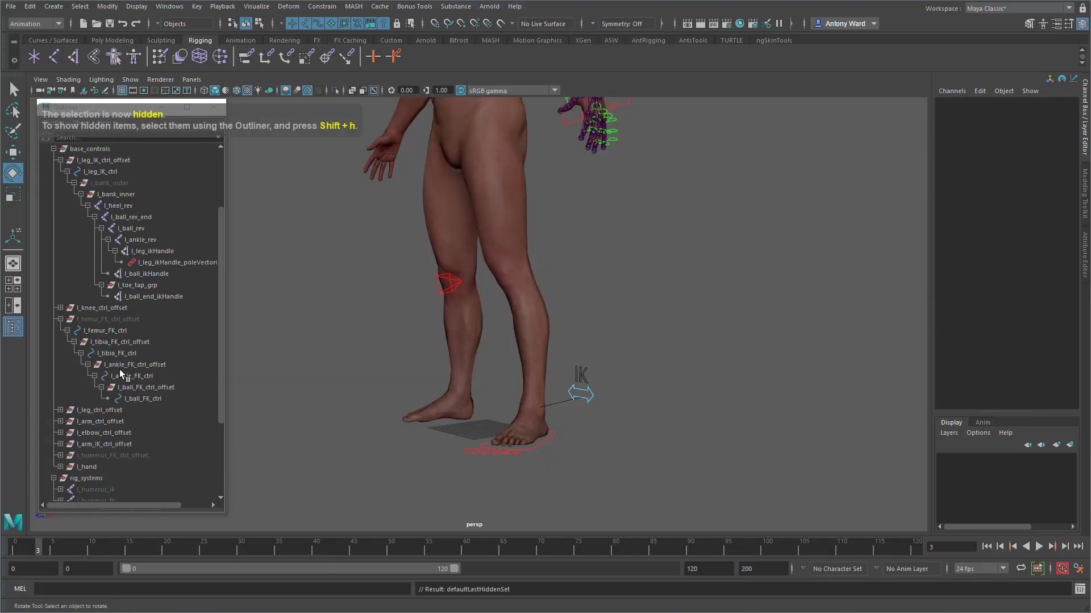
- Collapse the l_femur_FK_ctrl_offset hierarchy and unhide the l_femur joint chain in base_skeleton
left_click(60, 319)
scroll(113, 254, "up", 3)
left_click(95, 228)
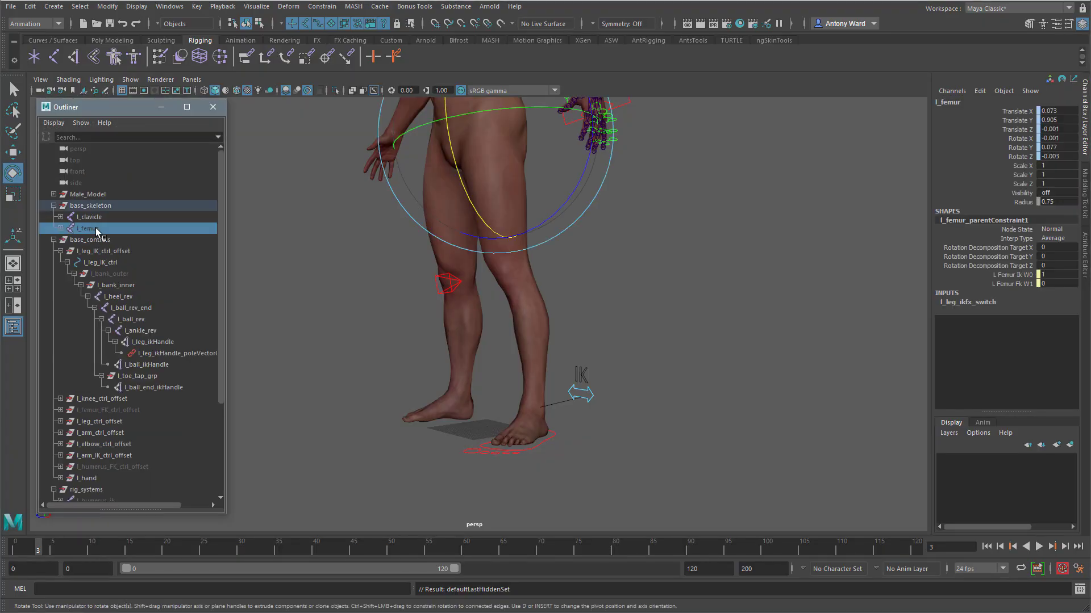
key("shift+h")
- Set the IK FK Switch on l_leg_ctrl to 0 to return the left leg to FK mode
left_click(594, 401)
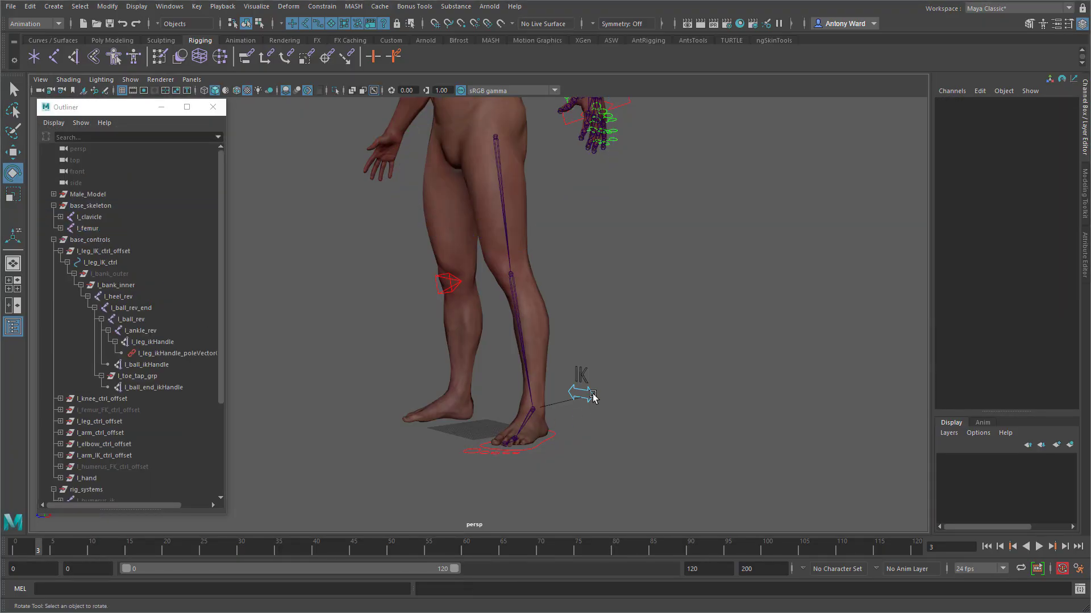
left_click(593, 396)
left_click(1008, 115)
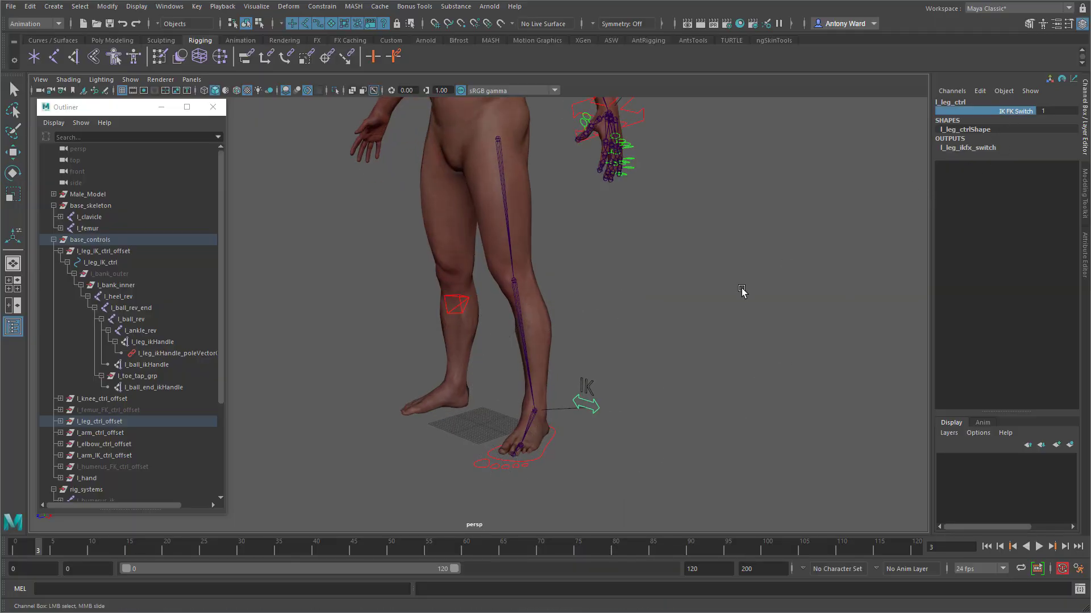
middle_click_drag(743, 292, 733, 282)
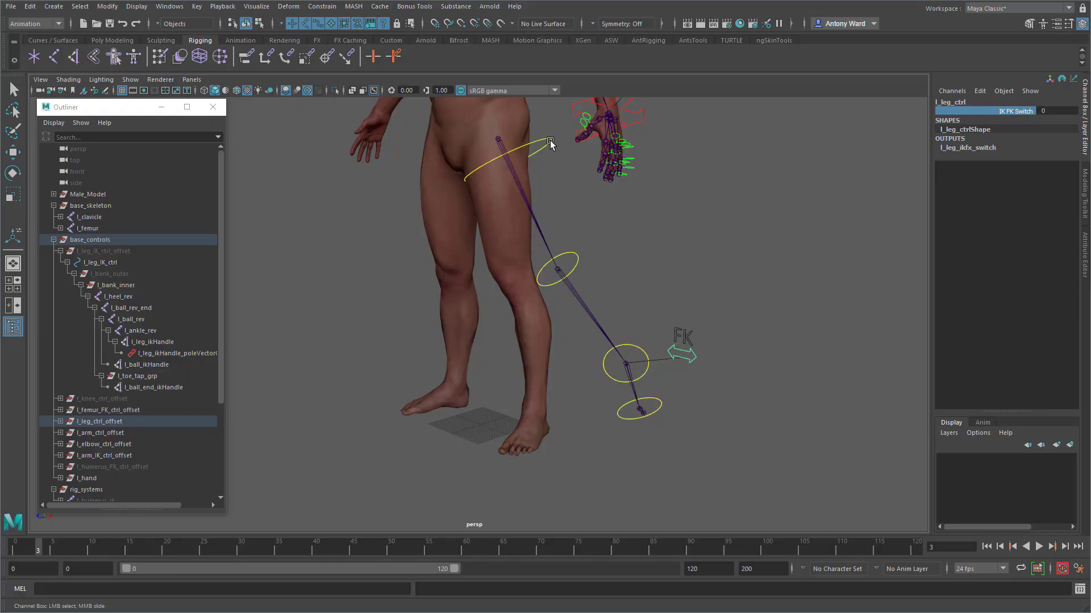
- Set Rotate X, Y and Z to 0 on the left femur, tibia, ankle and ball FK controls together
left_click(550, 141)
key("e")
left_click(579, 266, "shift")
key("t")
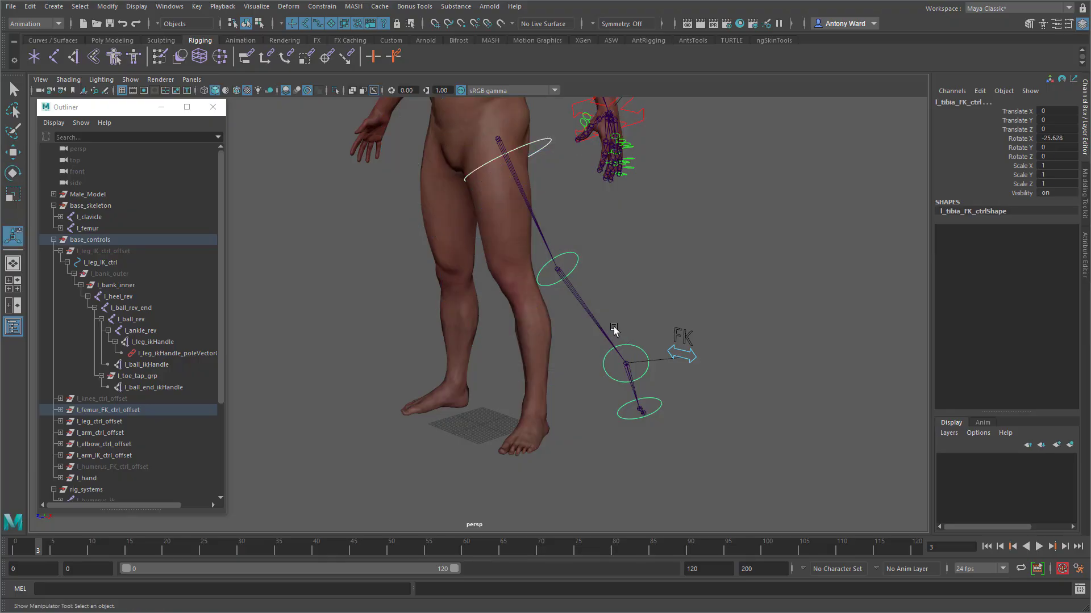
left_click(628, 353)
left_click(659, 404)
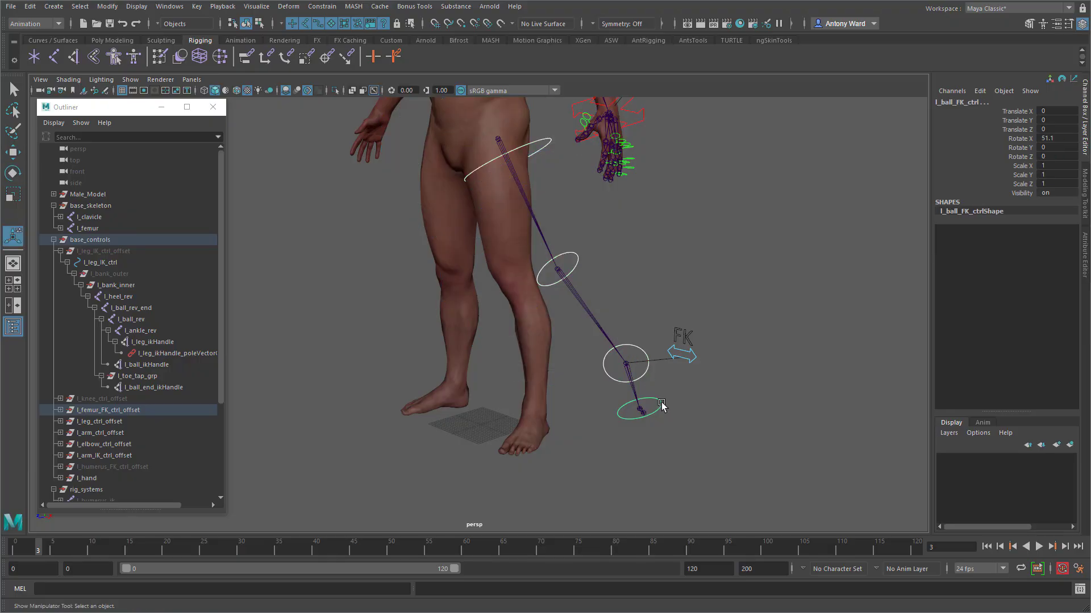
left_click_drag(1060, 138, 1055, 156)
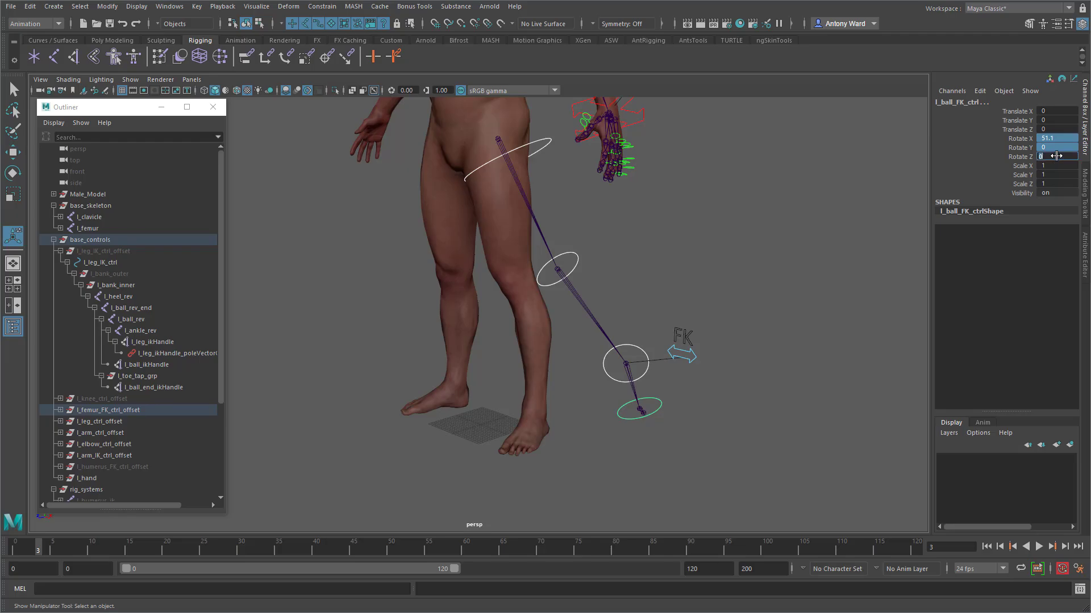
key("Return")
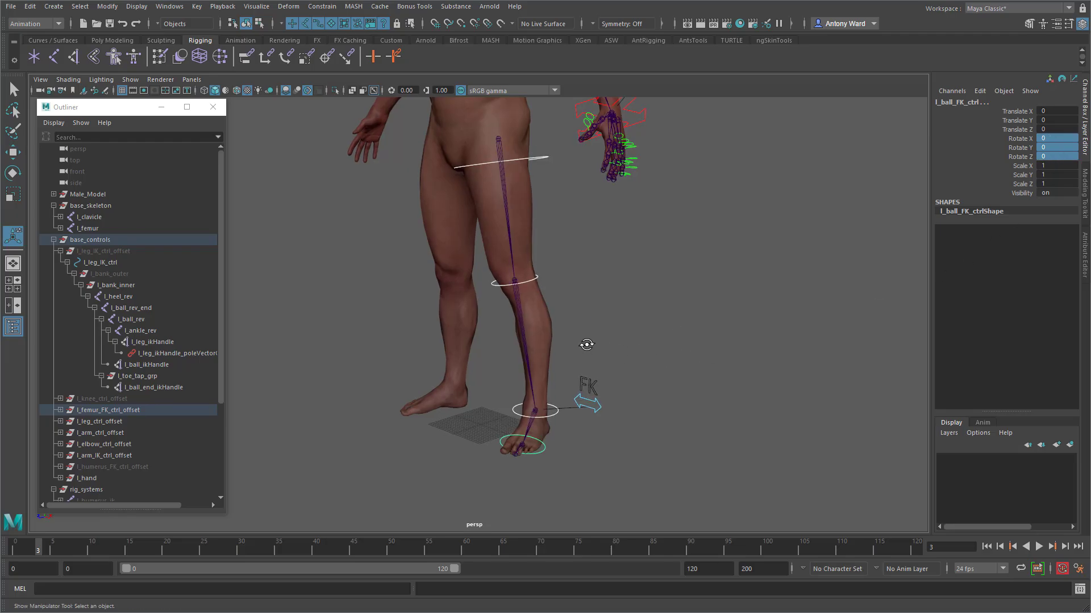
- Lock and hide the translate, rotate and scale channels on the left tibia, ankle and ball FK control offset groups, leaving the femur offset out
key("Up")
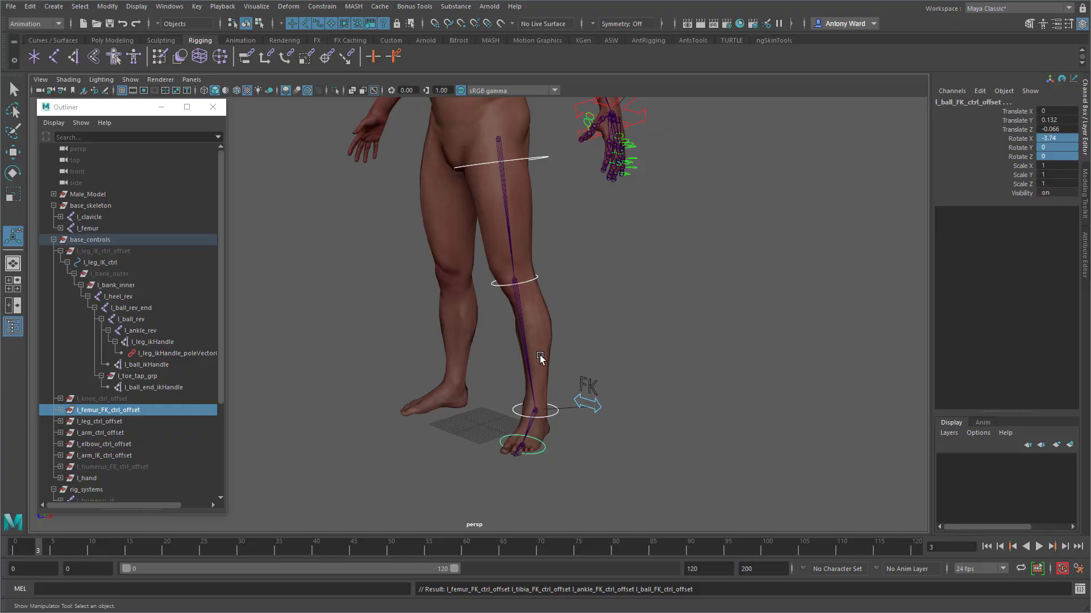
left_click(60, 411)
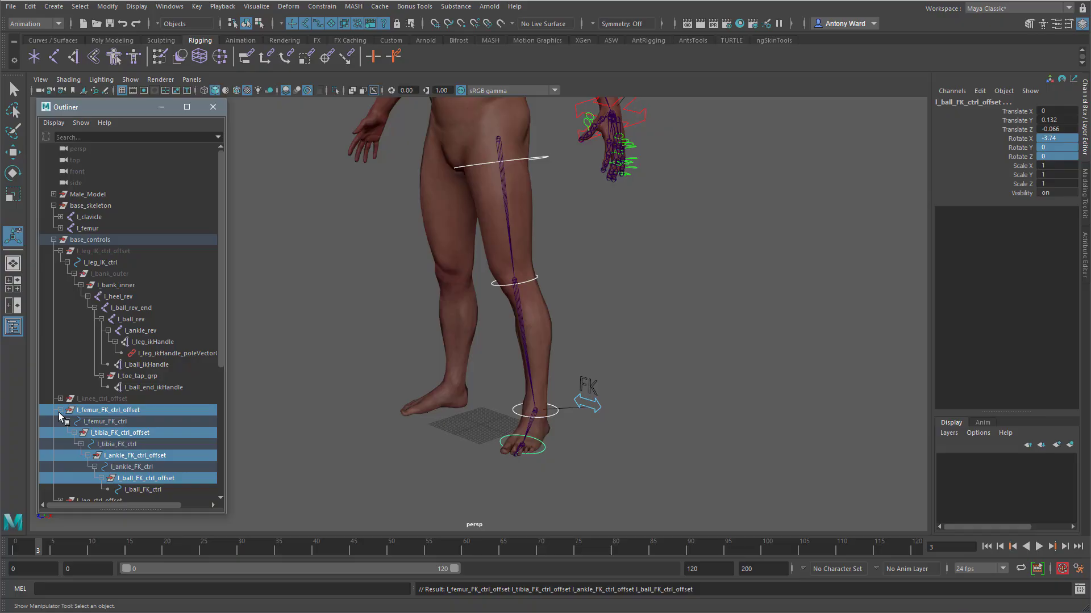
left_click(134, 412, "ctrl")
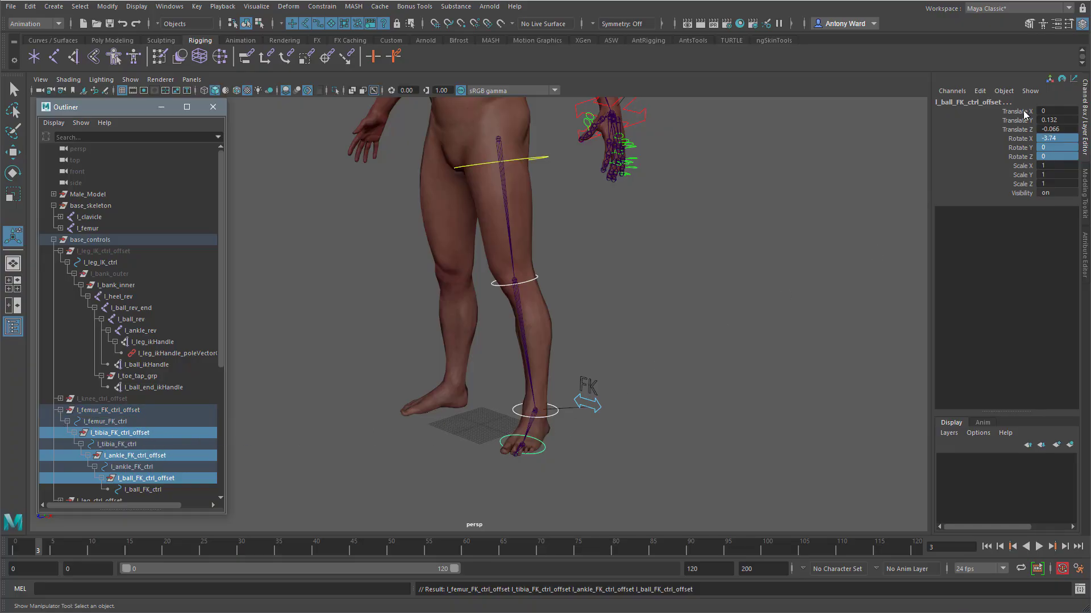
scroll(181, 383, "down", 4)
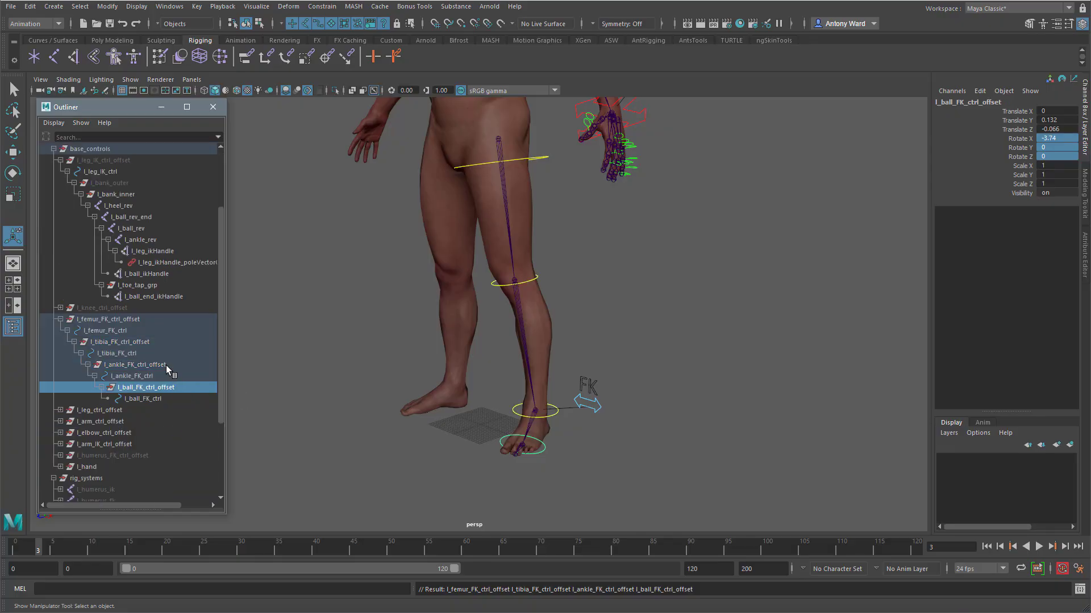
left_click(153, 340, "ctrl")
left_click(152, 341, "ctrl")
left_click_drag(1021, 117, 1021, 183)
right_click(1022, 184)
left_click(1035, 458)
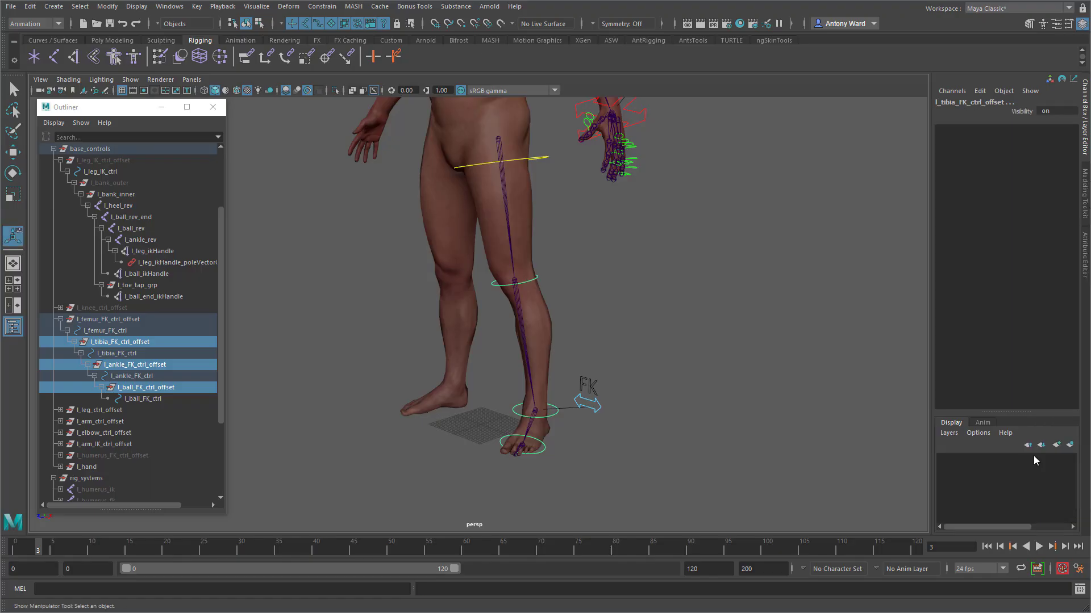
- Set the IK FK Switch on l_leg_ctrl to 1 to put the left leg in IK mode
scroll(585, 434, "down", 5)
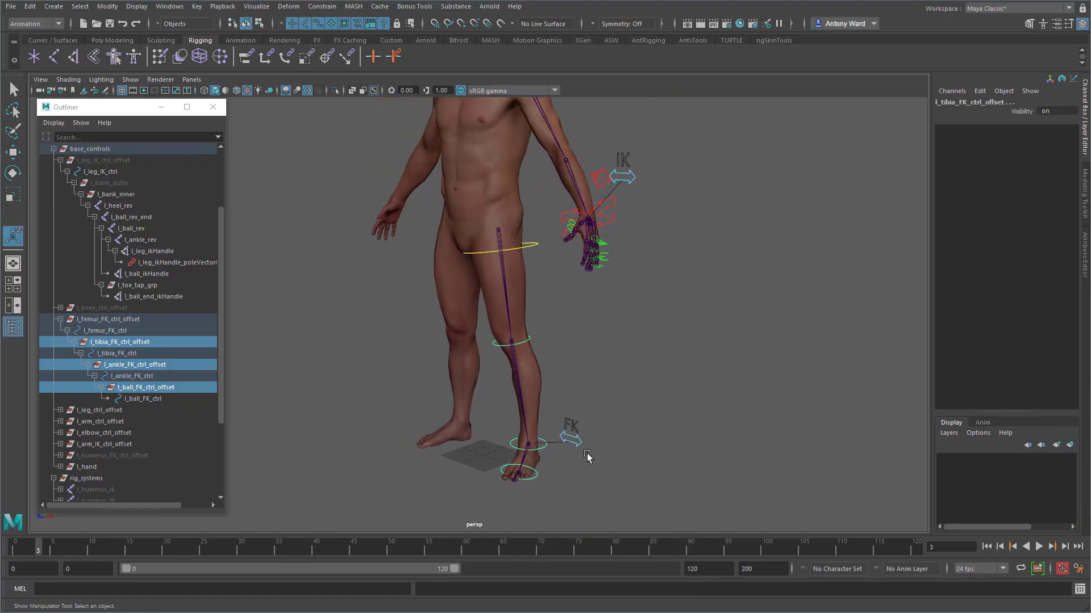
left_click(580, 444)
left_click(1019, 112)
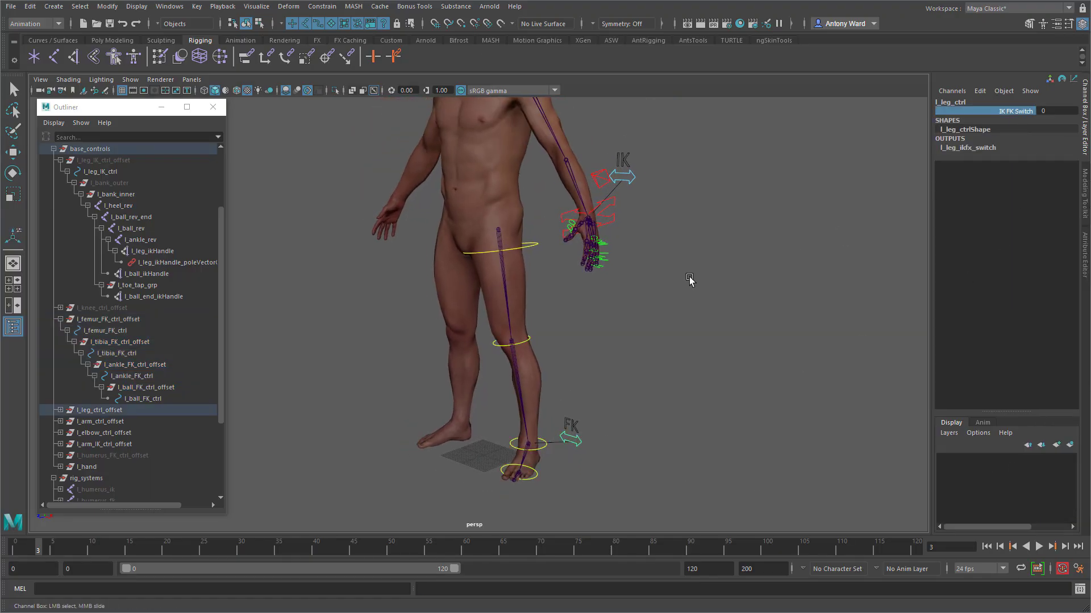
middle_click_drag(690, 280, 737, 279)
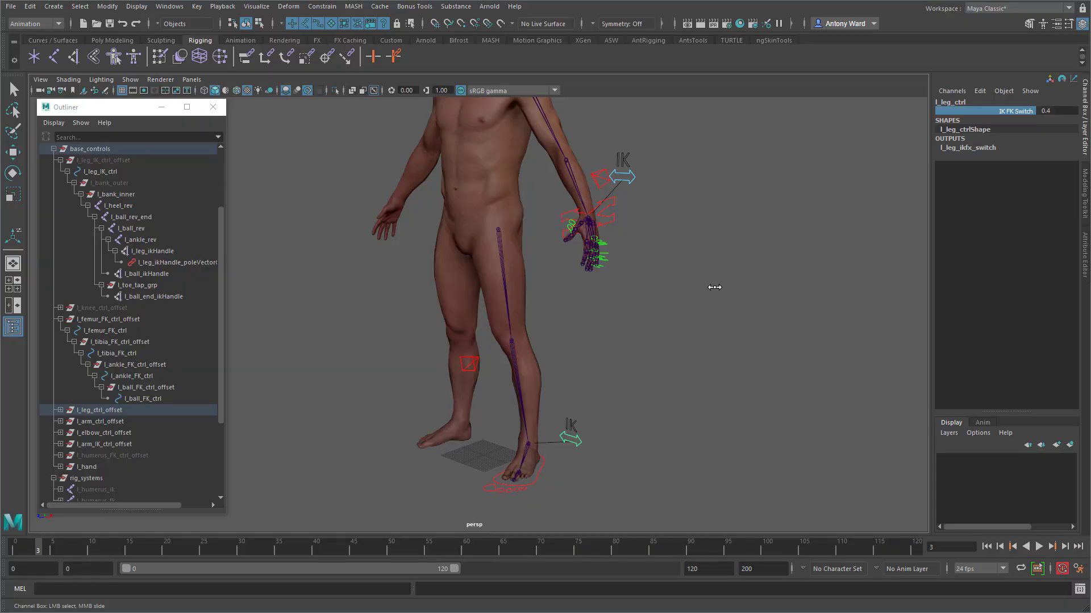
left_click(675, 297)
- Collapse the leg control hierarchies and the base_skeleton, base_controls and rig_systems groups in the Outliner
middle_click_drag(662, 270, 664, 322, "alt")
left_click_drag(664, 322, 487, 344, "alt")
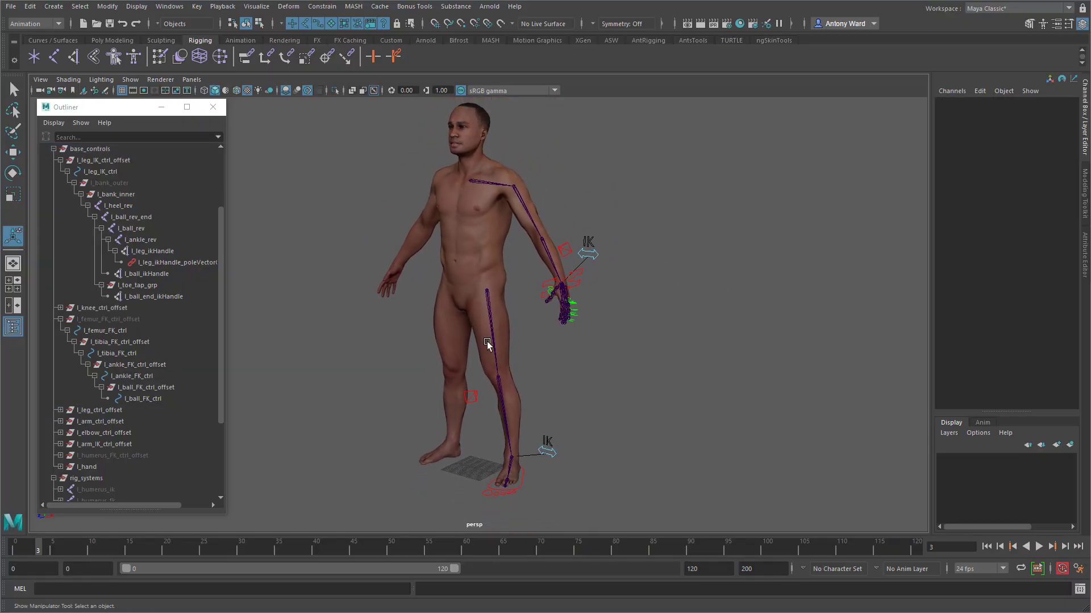
left_click(60, 319)
left_click(60, 160)
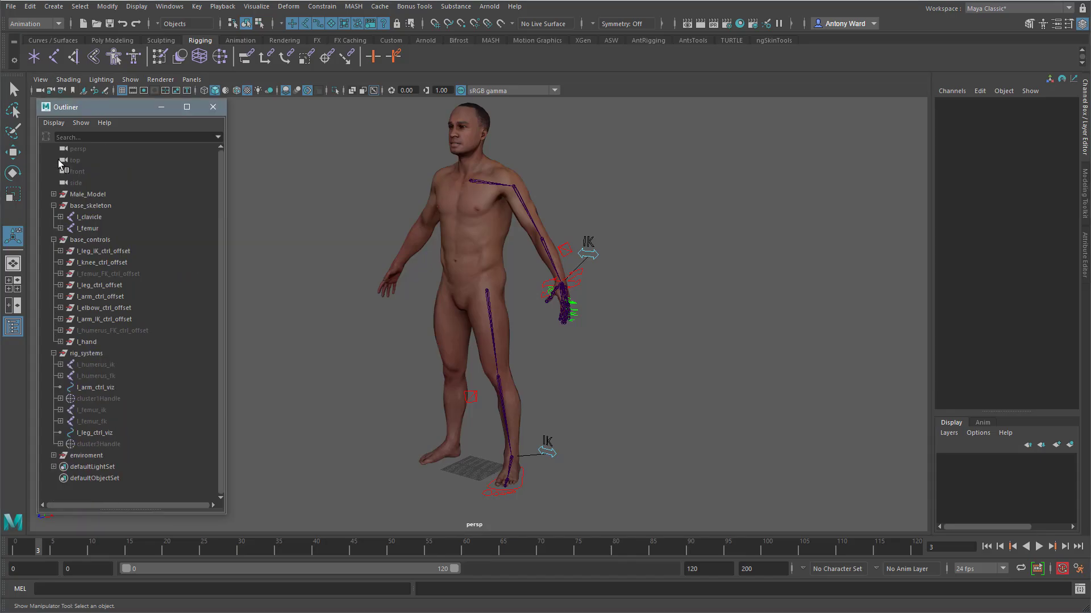
left_click(54, 205)
left_click(54, 217)
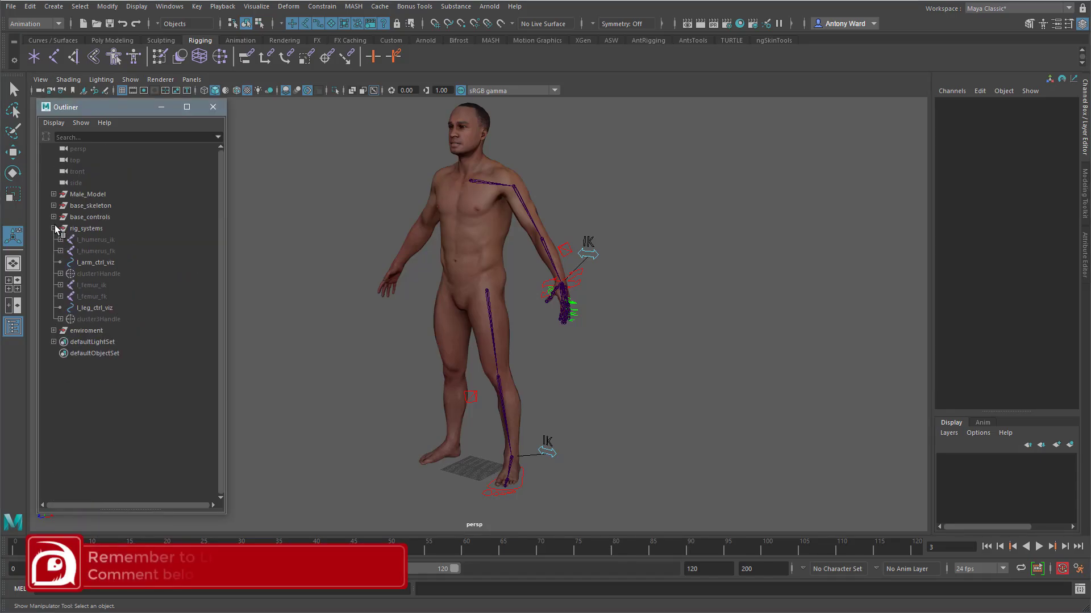
left_click(53, 229)
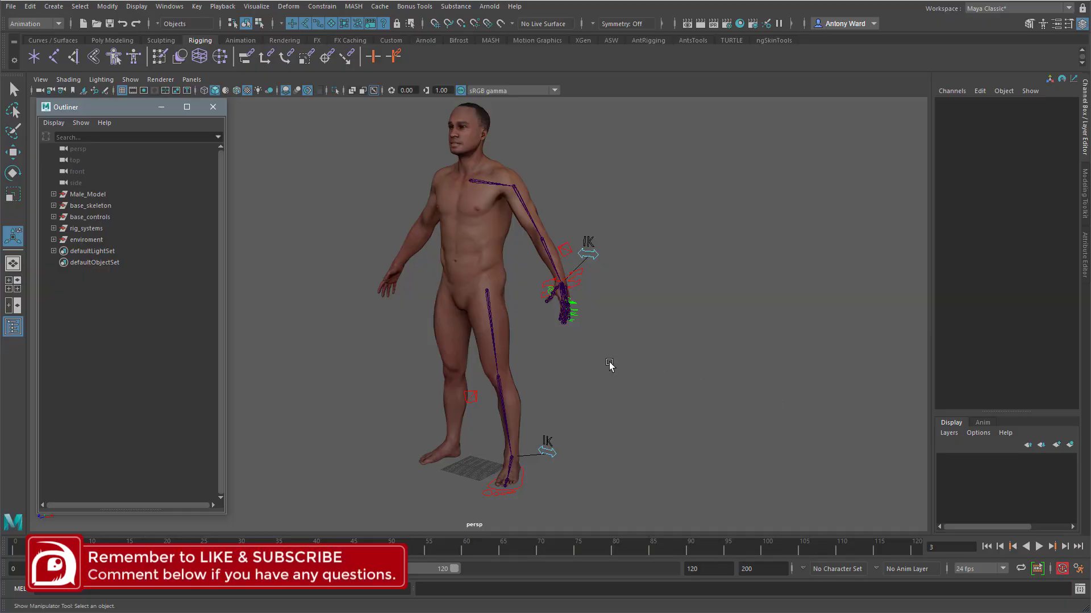
- Examine the finished left leg and arm rigs from several angles, checking the l_femur and l_clavicle joint chains
left_click_drag(609, 365, 628, 360, "alt")
middle_click_drag(628, 361, 658, 367, "alt")
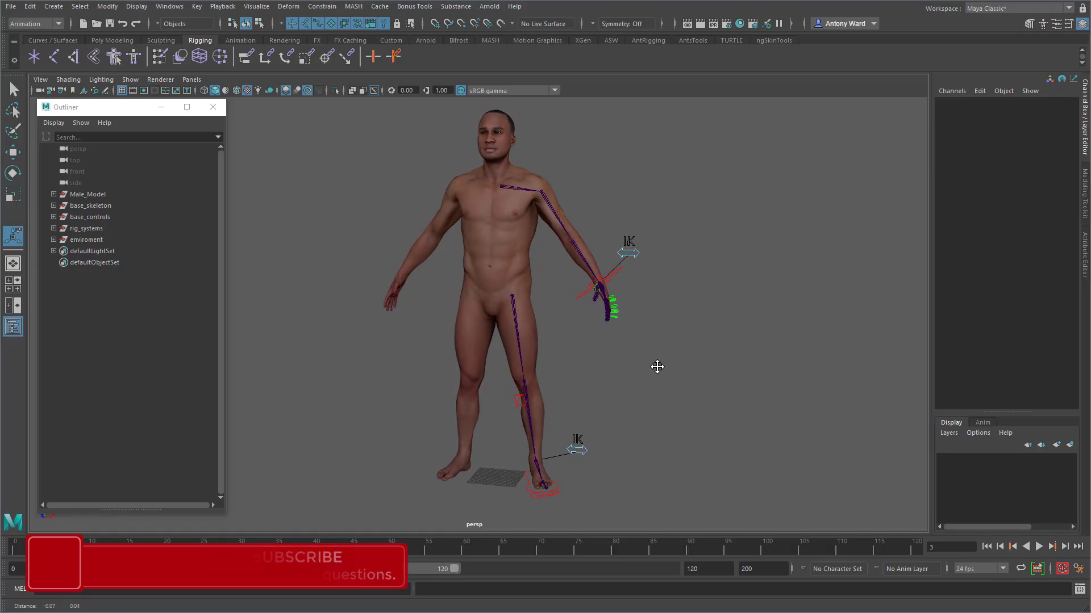
left_click_drag(658, 367, 606, 375, "alt")
left_click(512, 336)
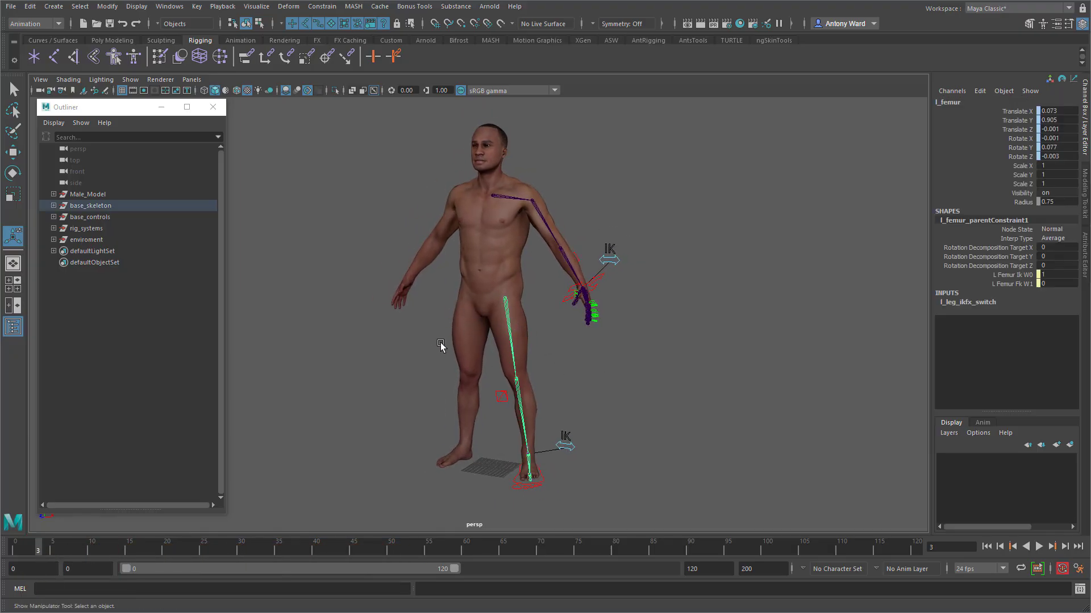
left_click(514, 198)
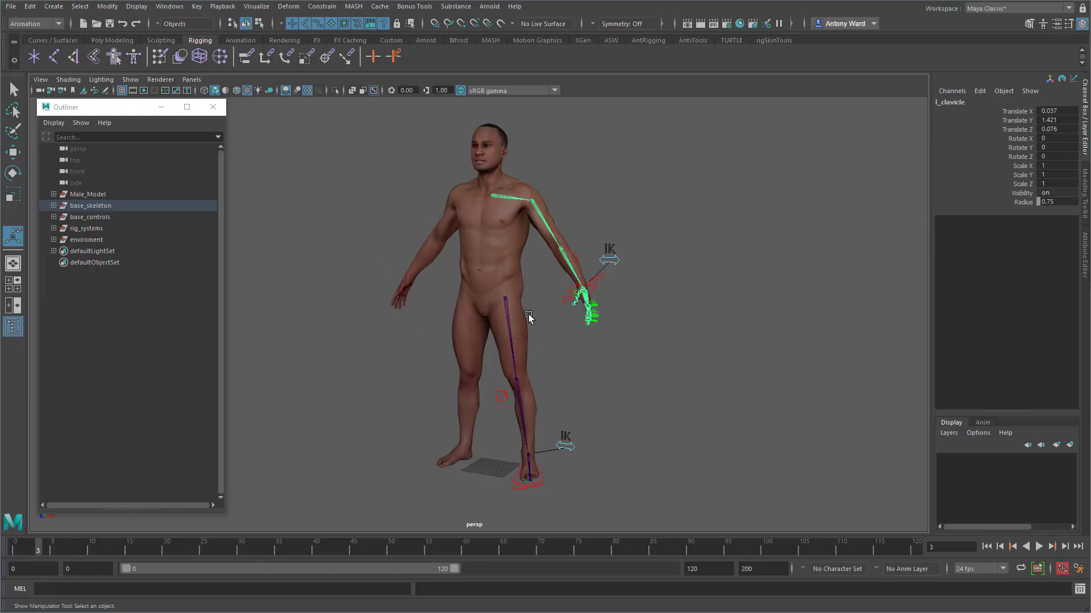
left_click(624, 369)
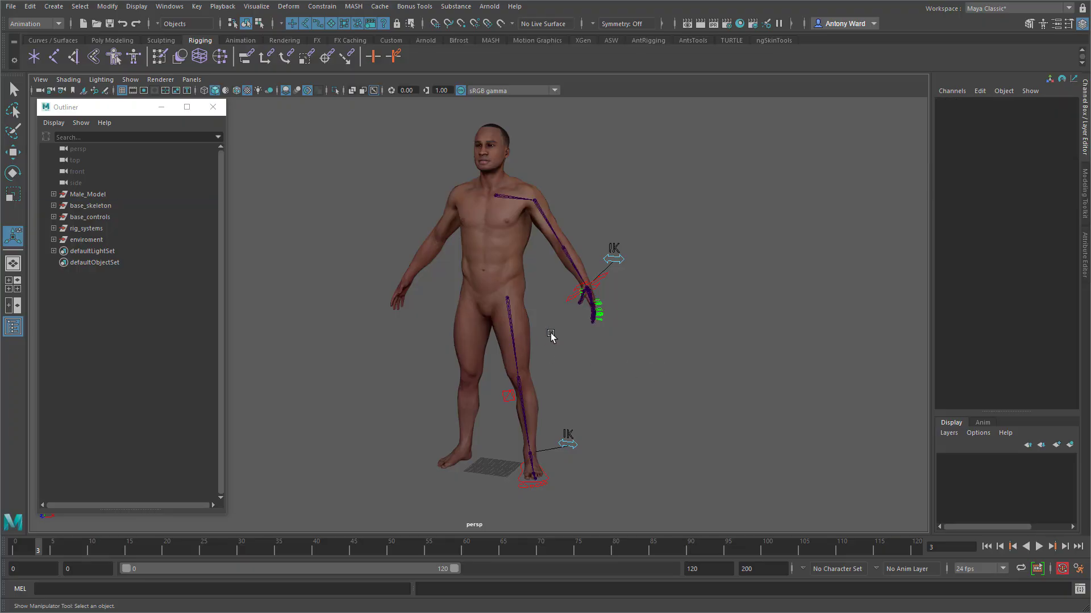
mouse_move(651, 337)
left_mouse_down("alt")
mouse_move(764, 333)
mouse_move(646, 334)
left_mouse_up("alt")
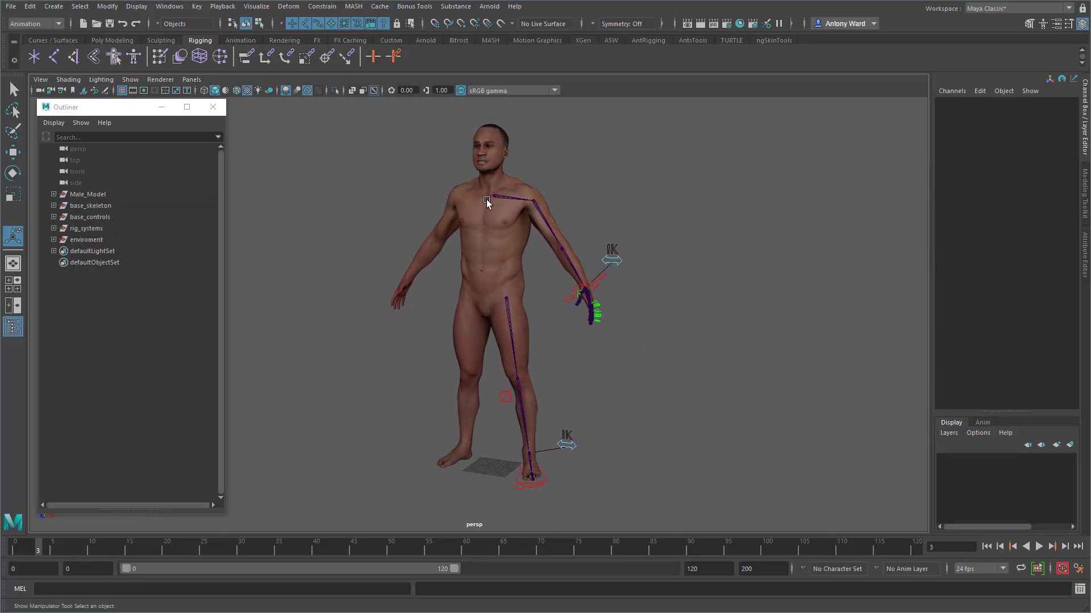
left_click_drag(535, 335, 578, 350, "alt")
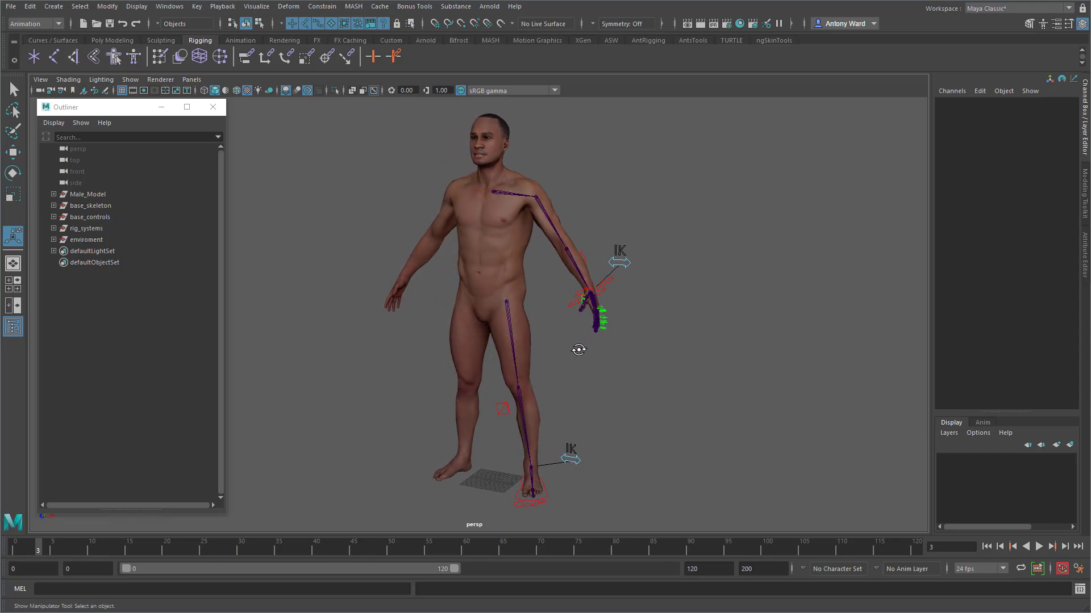
mouse_move(638, 394)
left_mouse_down("alt")
mouse_move(648, 396)
mouse_move(625, 393)
left_mouse_up("alt")
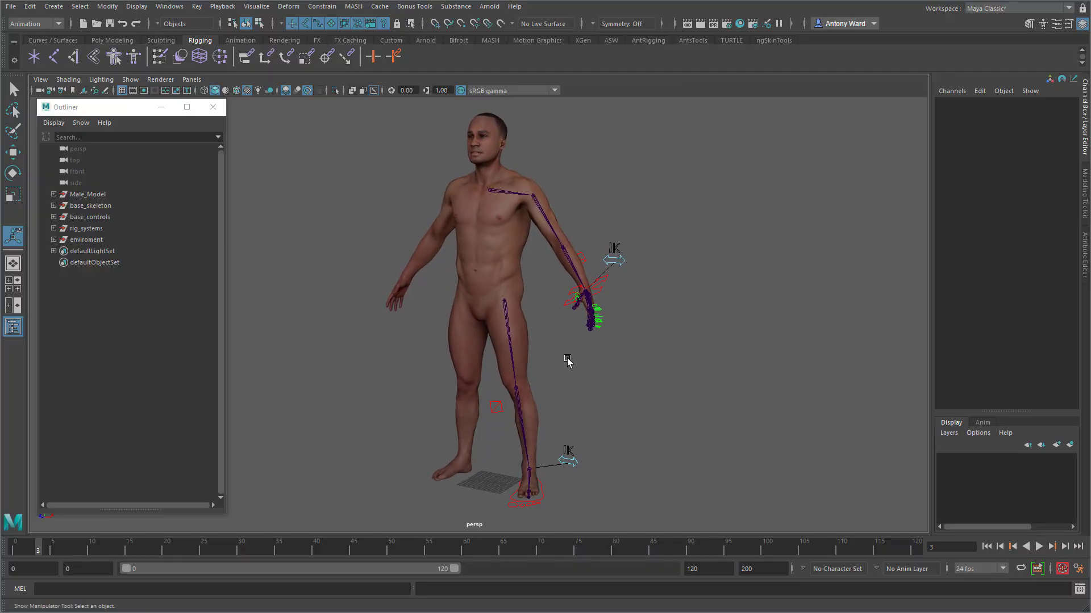
left_click_drag(566, 362, 521, 341, "alt")
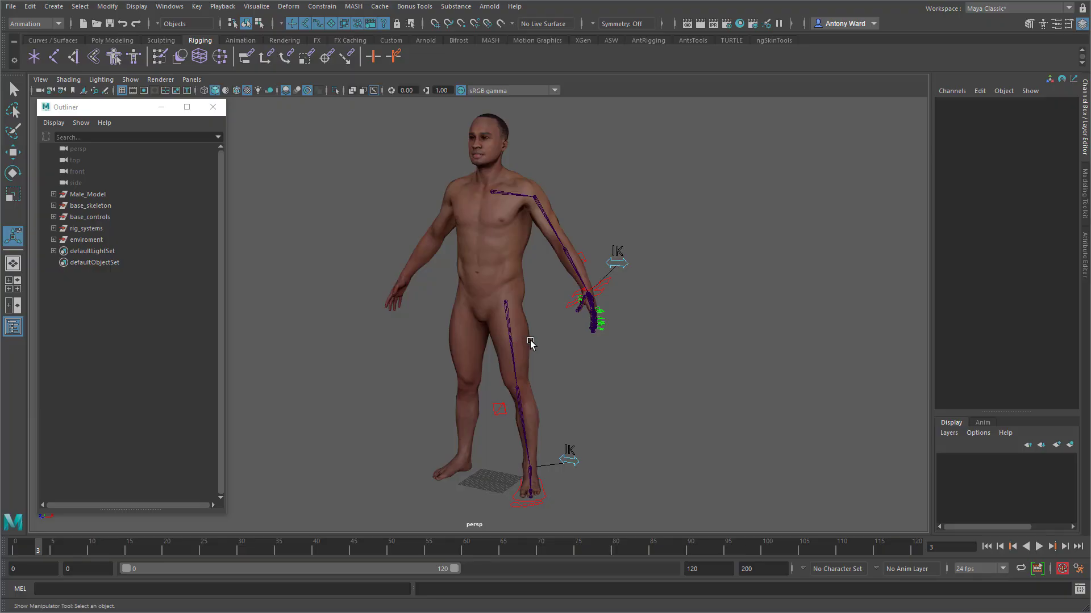